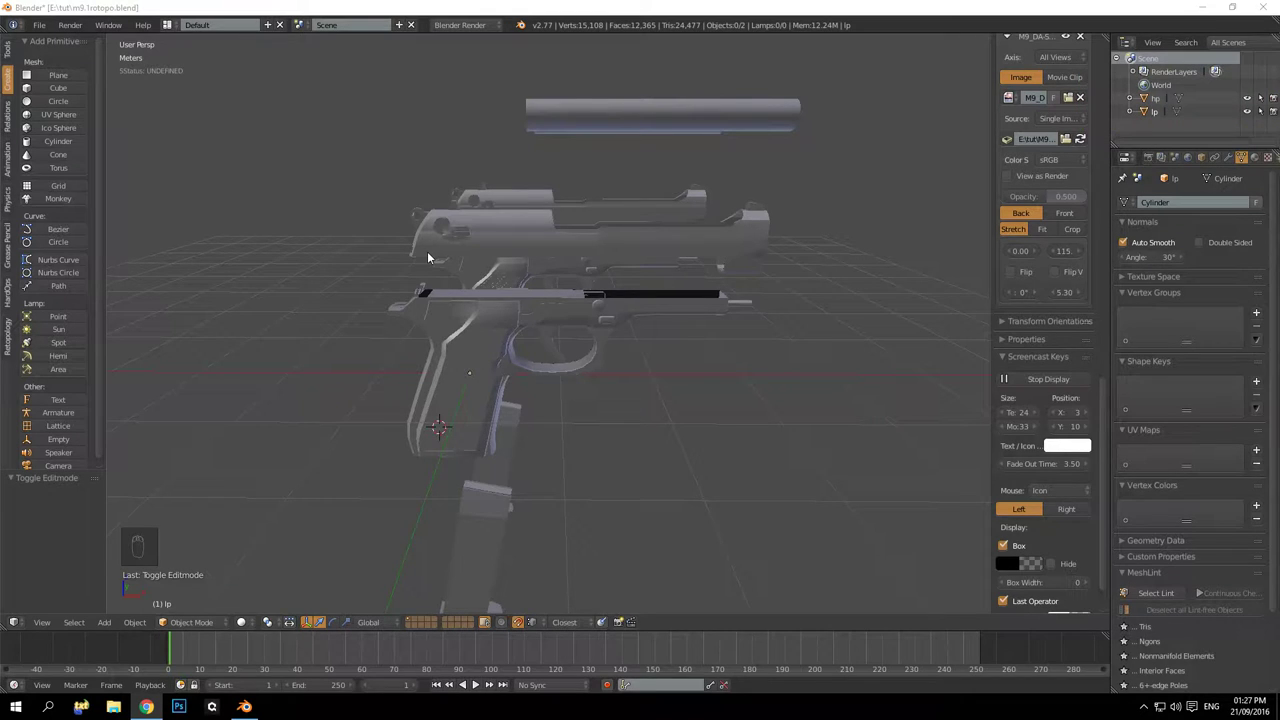
# Hide the high-poly pistol object hp so that only the low-poly model remains in the scene
pyautogui.moveTo(400, 221); pyautogui.dragTo(466, 315, button='middle')
pyautogui.moveTo(428, 262); pyautogui.dragTo(520, 202, button='middle')
pyautogui.moveTo(528, 283); pyautogui.dragTo(461, 384, button='middle')
pyautogui.moveTo(495, 340); pyautogui.dragTo(447, 340, button='middle')
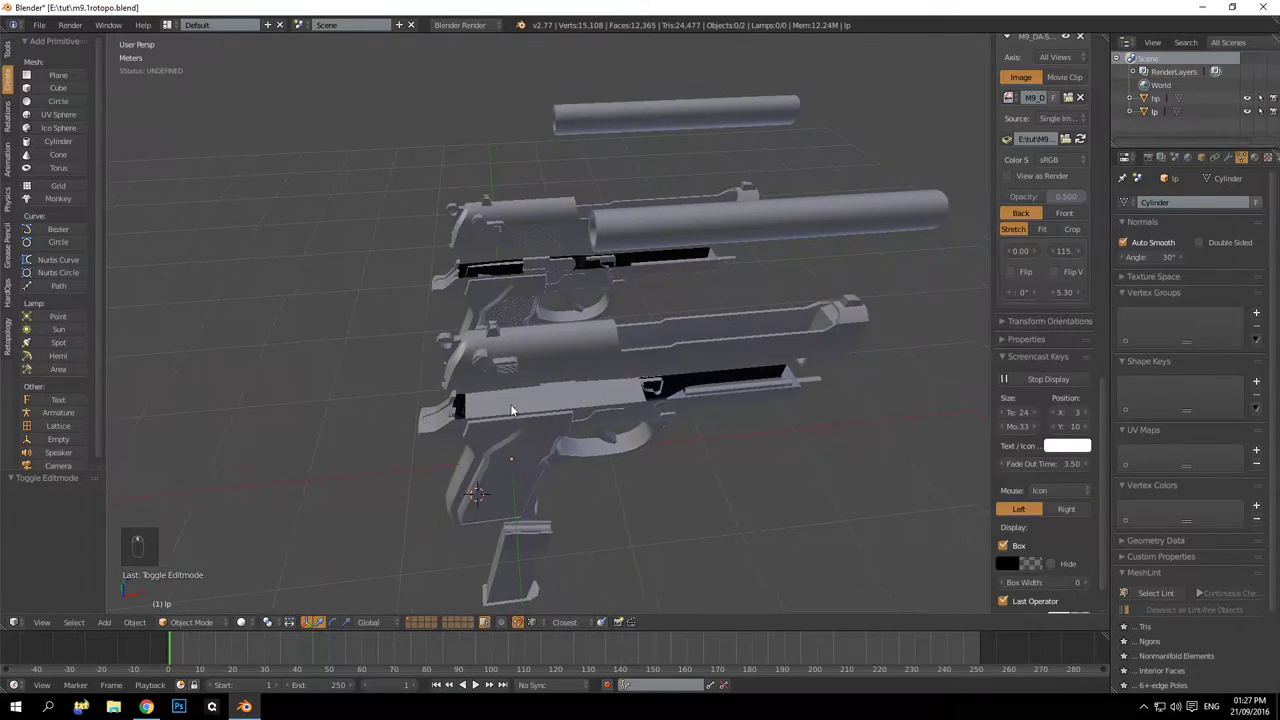
pyautogui.moveTo(512, 407); pyautogui.dragTo(539, 425, button='middle')
pyautogui.rightClick(537, 422)
pyautogui.keyDown('shift'); pyautogui.moveTo(607, 340); pyautogui.dragTo(493, 340, button='middle'); pyautogui.keyUp('shift')
pyautogui.moveTo(422, 279); pyautogui.dragTo(554, 363, button='middle')
pyautogui.rightClick(450, 305)
pyautogui.press('h')
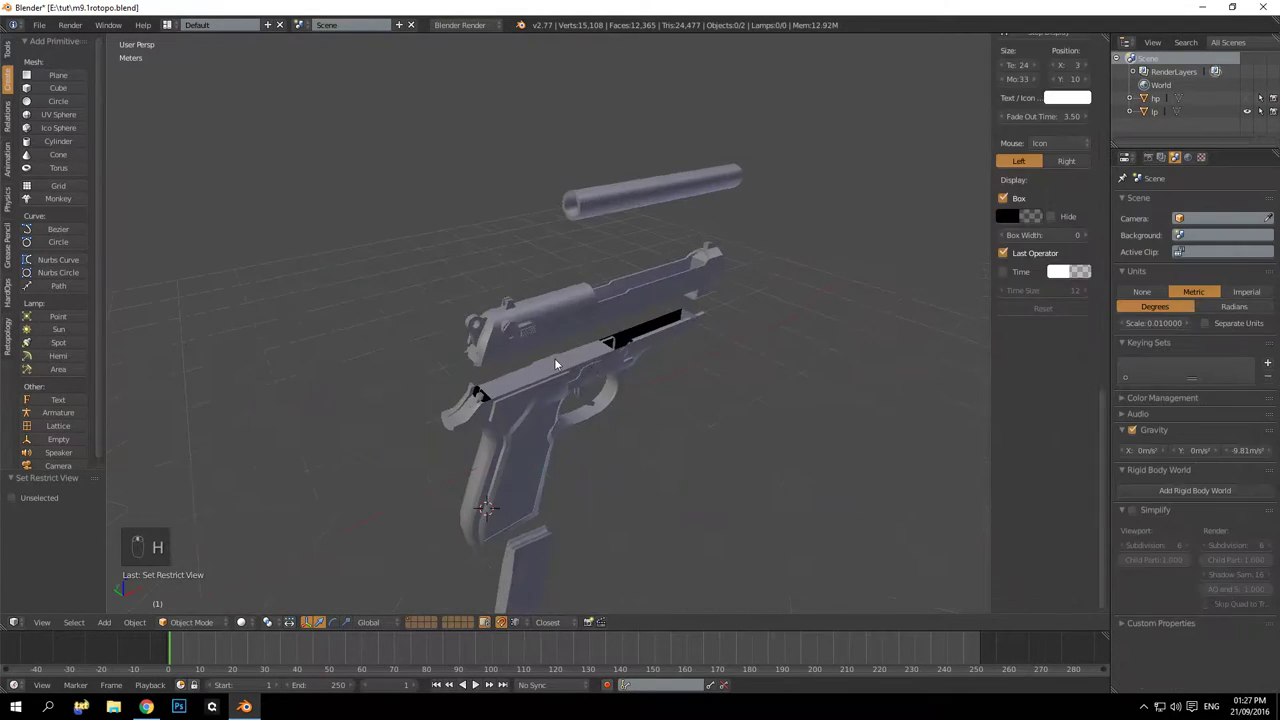
pyautogui.moveTo(670, 396); pyautogui.dragTo(515, 312, button='middle')
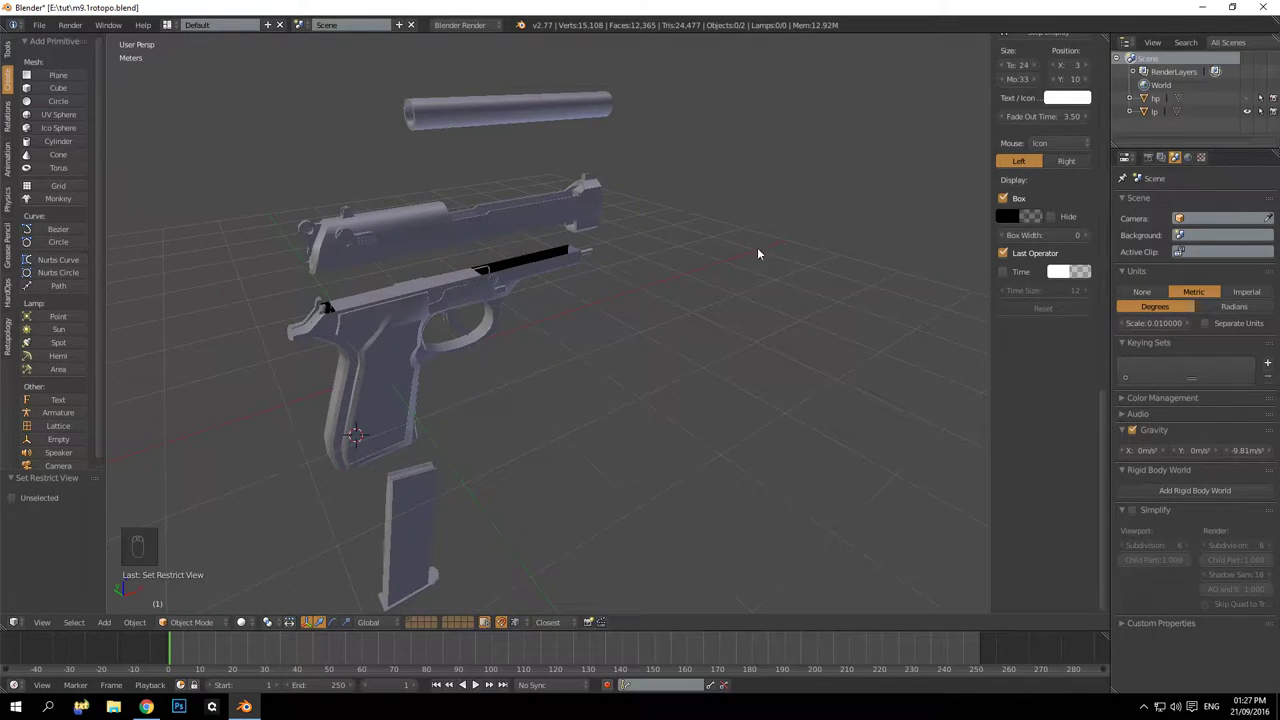
# Split the 3D view vertically into two side-by-side areas of about equal width
pyautogui.moveTo(1106, 36); pyautogui.dragTo(611, 116)
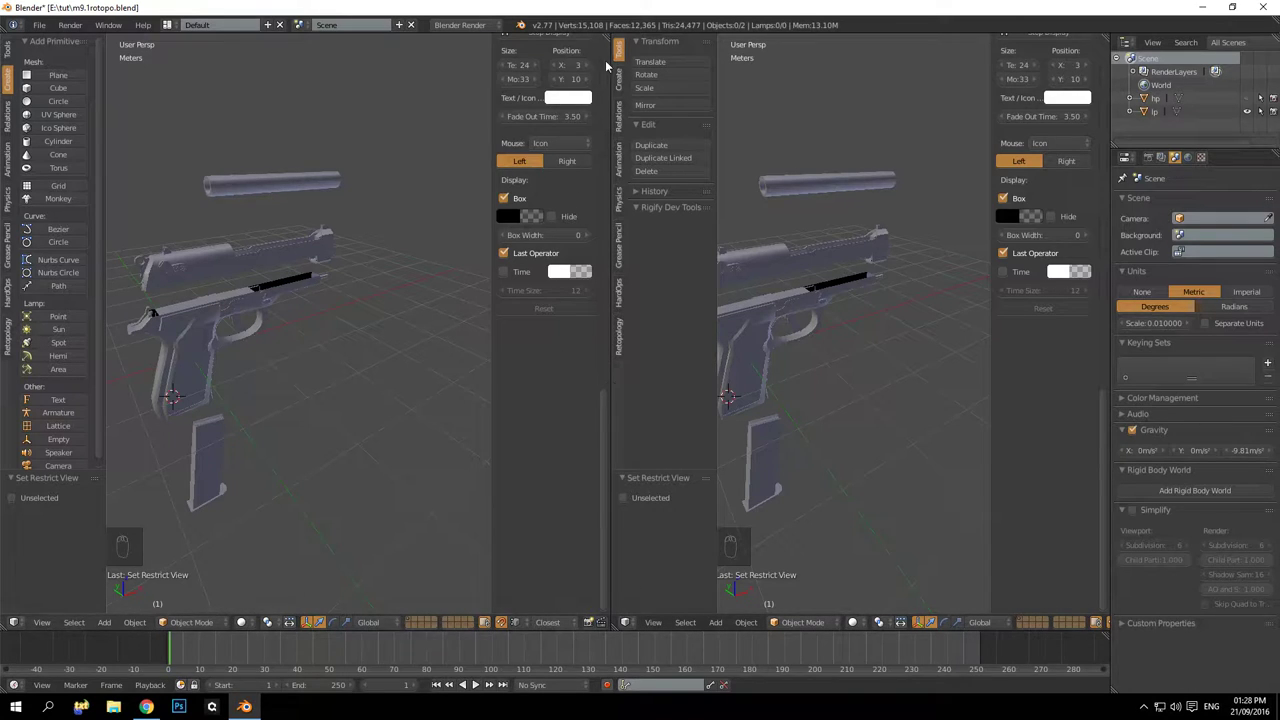
# Split the first 3D view horizontally and join the two resulting areas back into one
pyautogui.moveTo(607, 35); pyautogui.dragTo(430, 145)
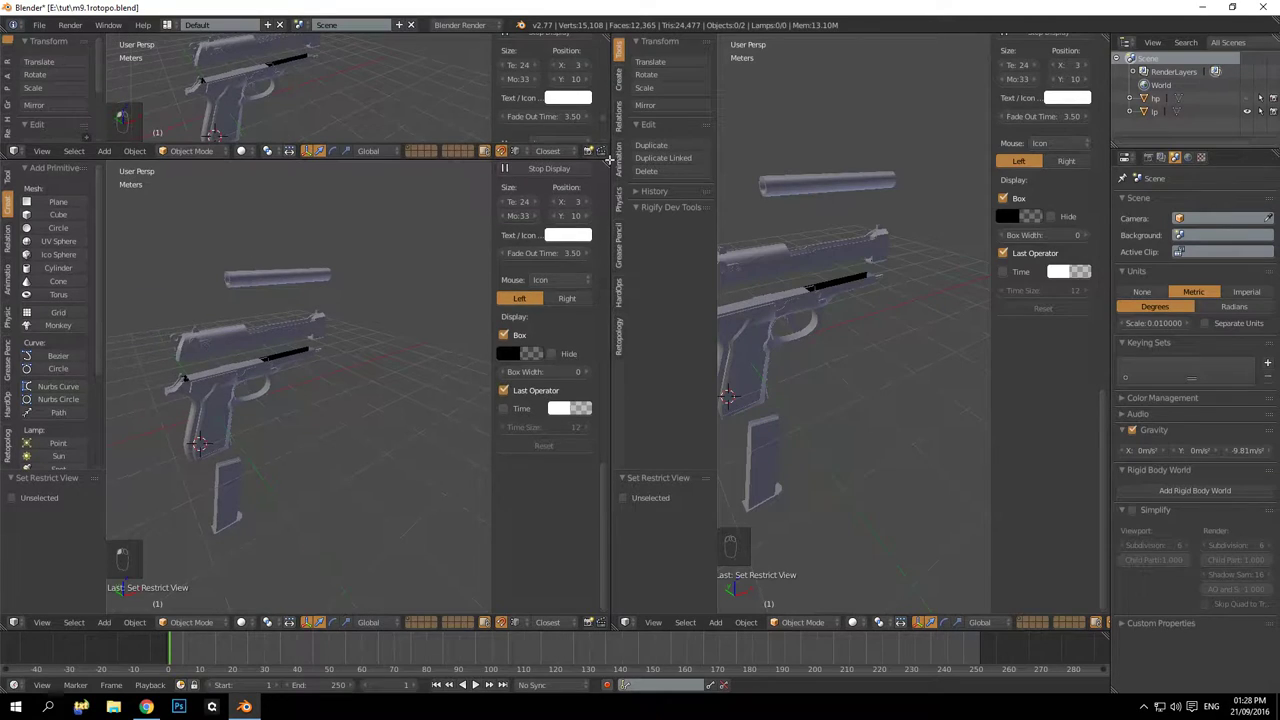
pyautogui.rightClick(443, 158)
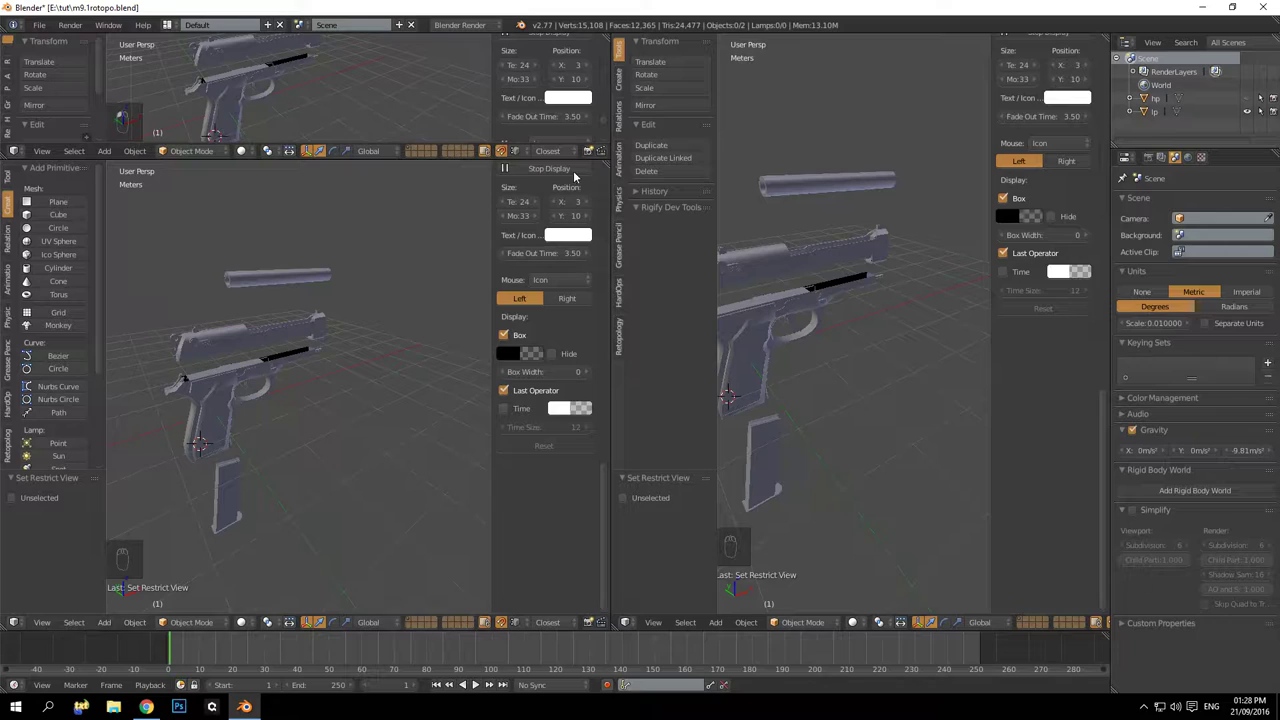
pyautogui.rightClick(381, 159)
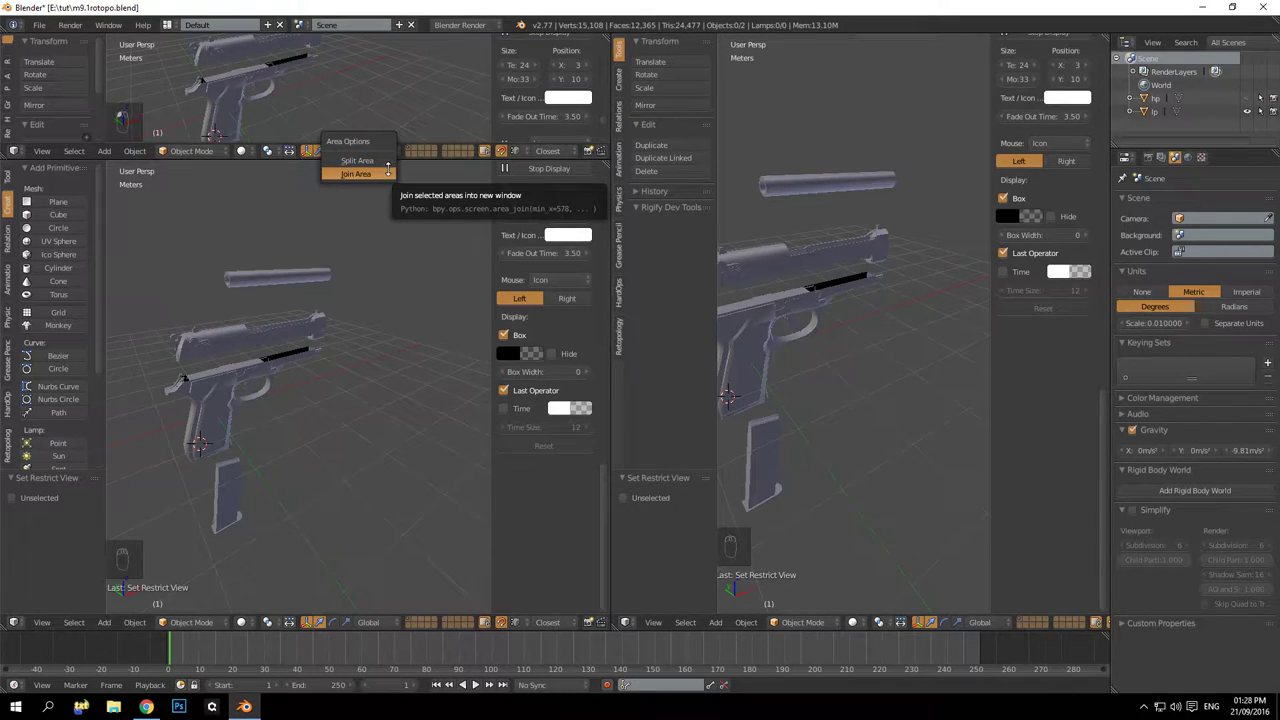
pyautogui.click(388, 173)
pyautogui.click(386, 89)
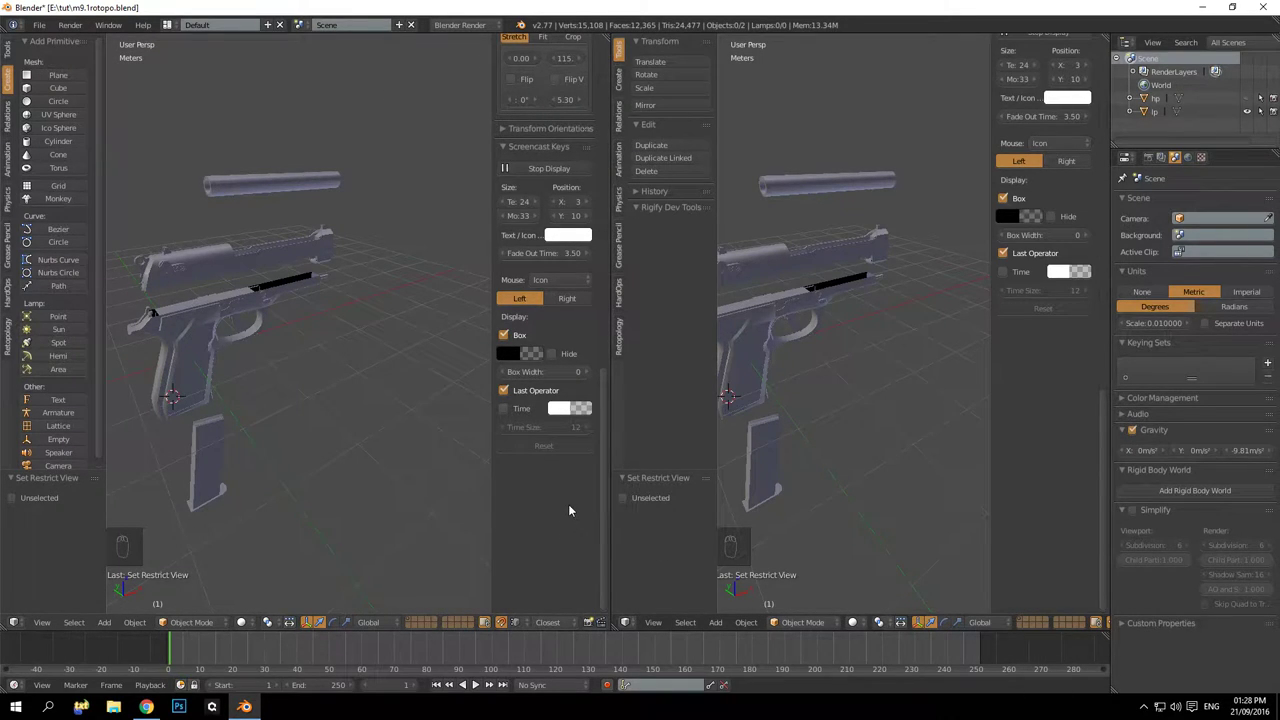
# Change the second 3D view into a UV/Image Editor
pyautogui.click(628, 621)
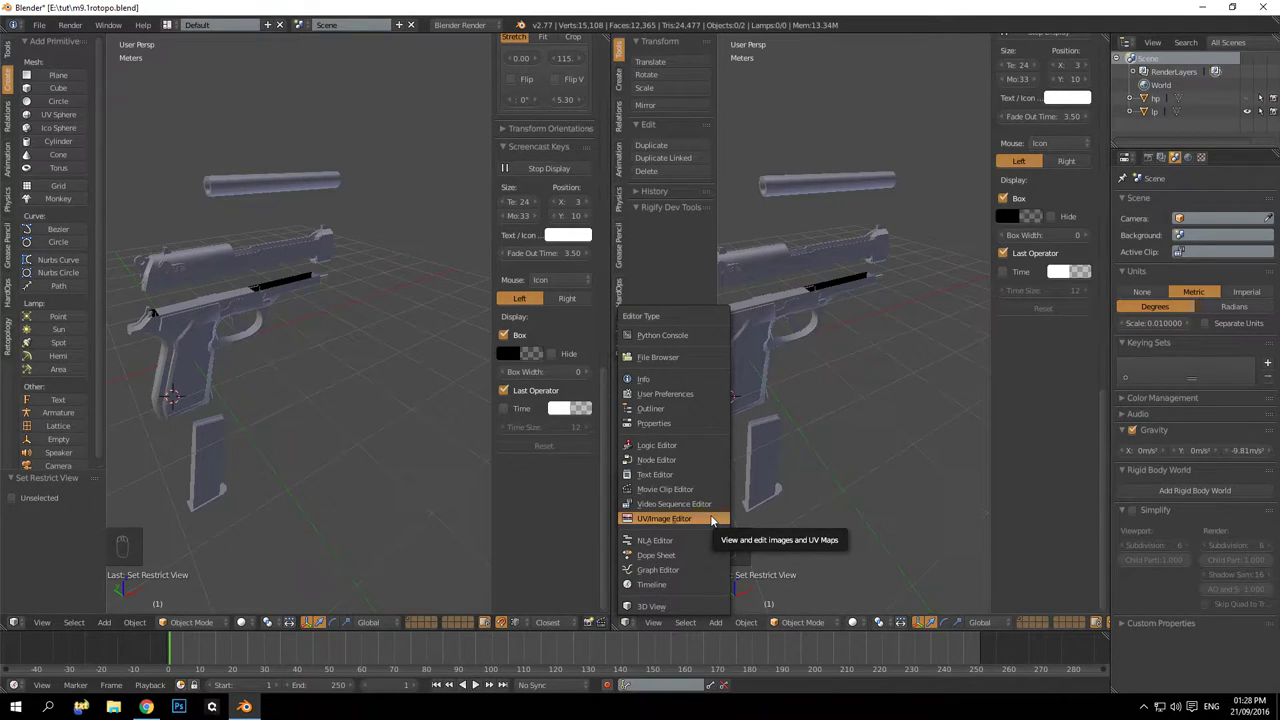
pyautogui.click(664, 518)
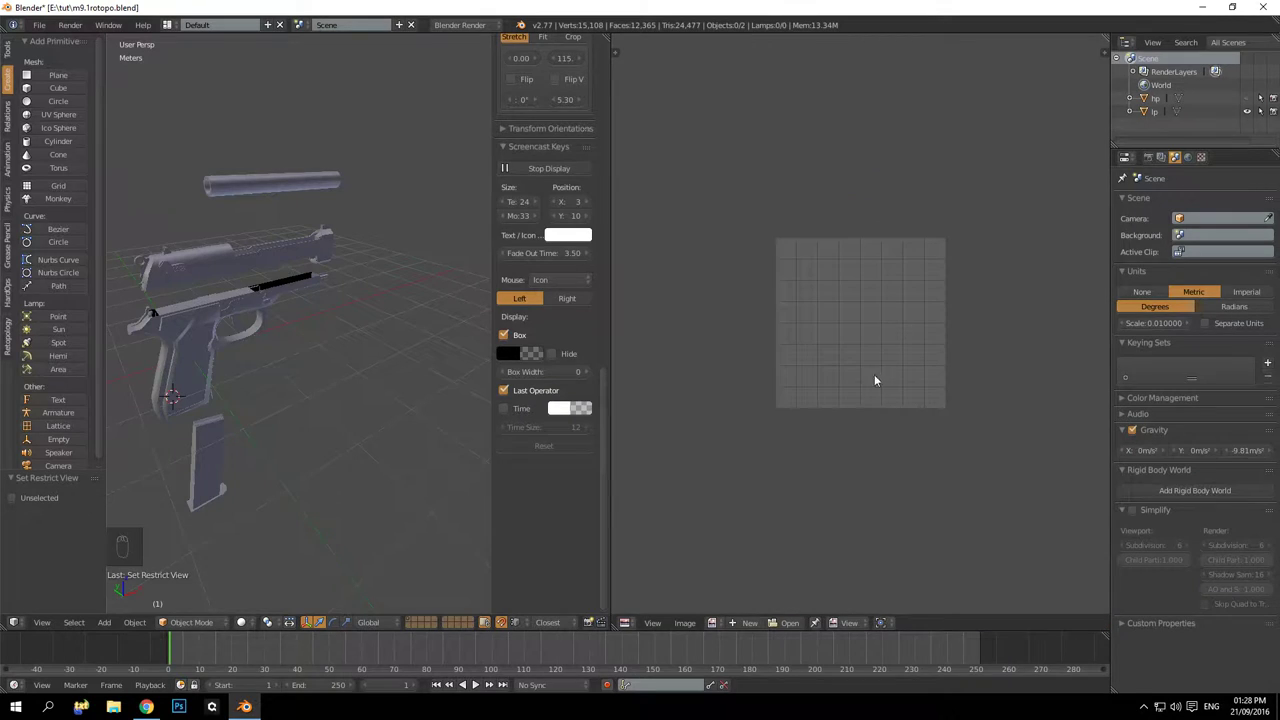
# Select the whole mesh of the low-poly pistol object lp in Edit Mode and unwrap it with the standard Unwrap method
pyautogui.moveTo(291, 326); pyautogui.dragTo(315, 447, button='middle')
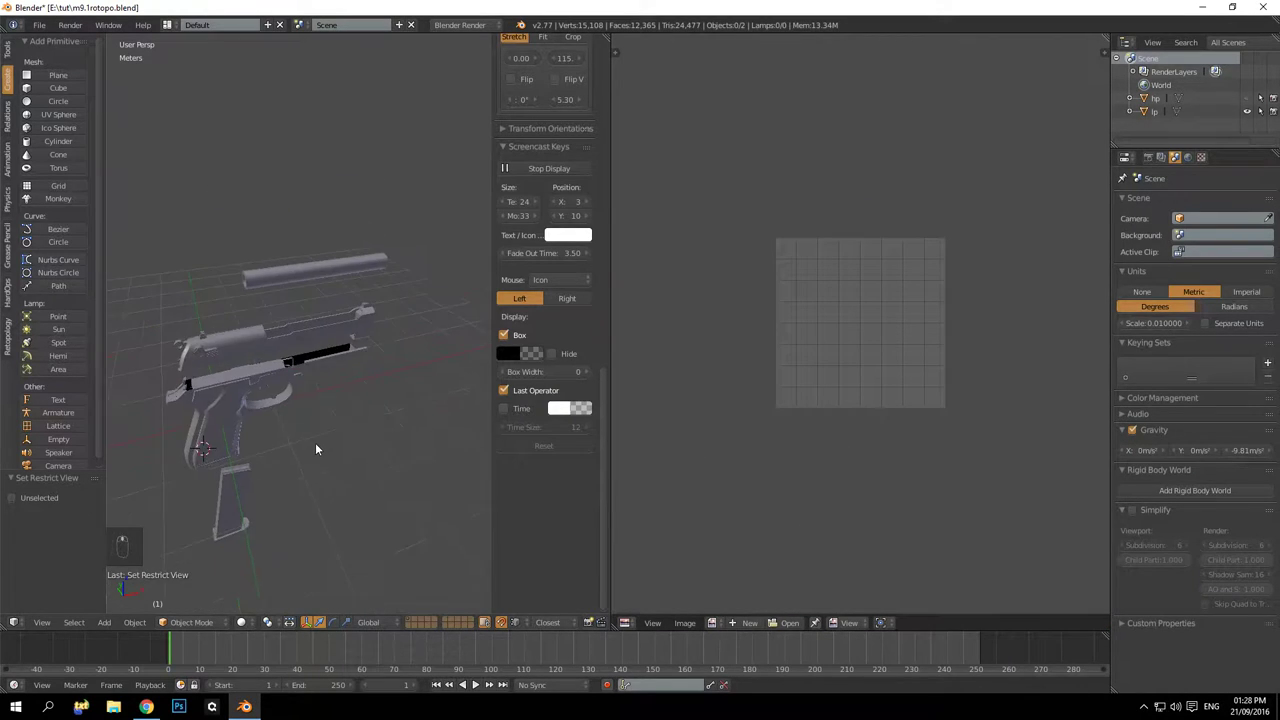
pyautogui.press('Tab')
pyautogui.rightClick(250, 337)
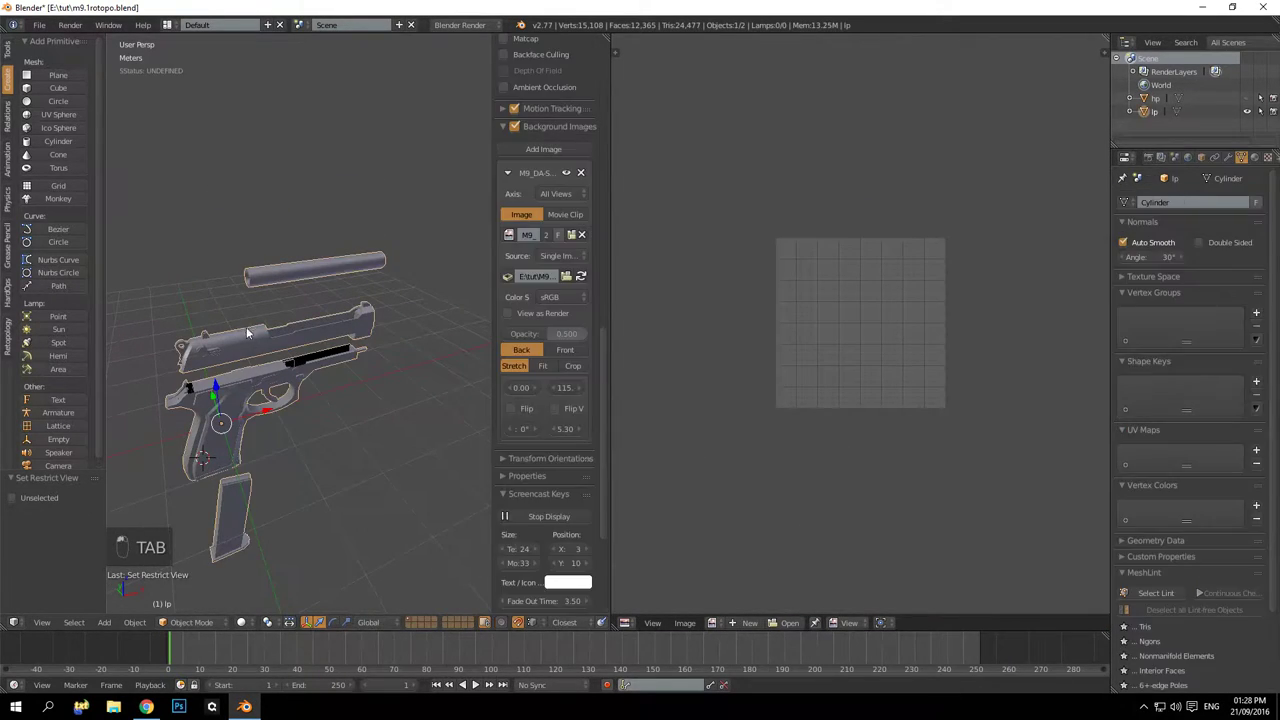
pyautogui.press('Tab')
pyautogui.moveTo(351, 394); pyautogui.dragTo(366, 417, button='middle')
pyautogui.press('a')
pyautogui.press('a')
pyautogui.press('a')
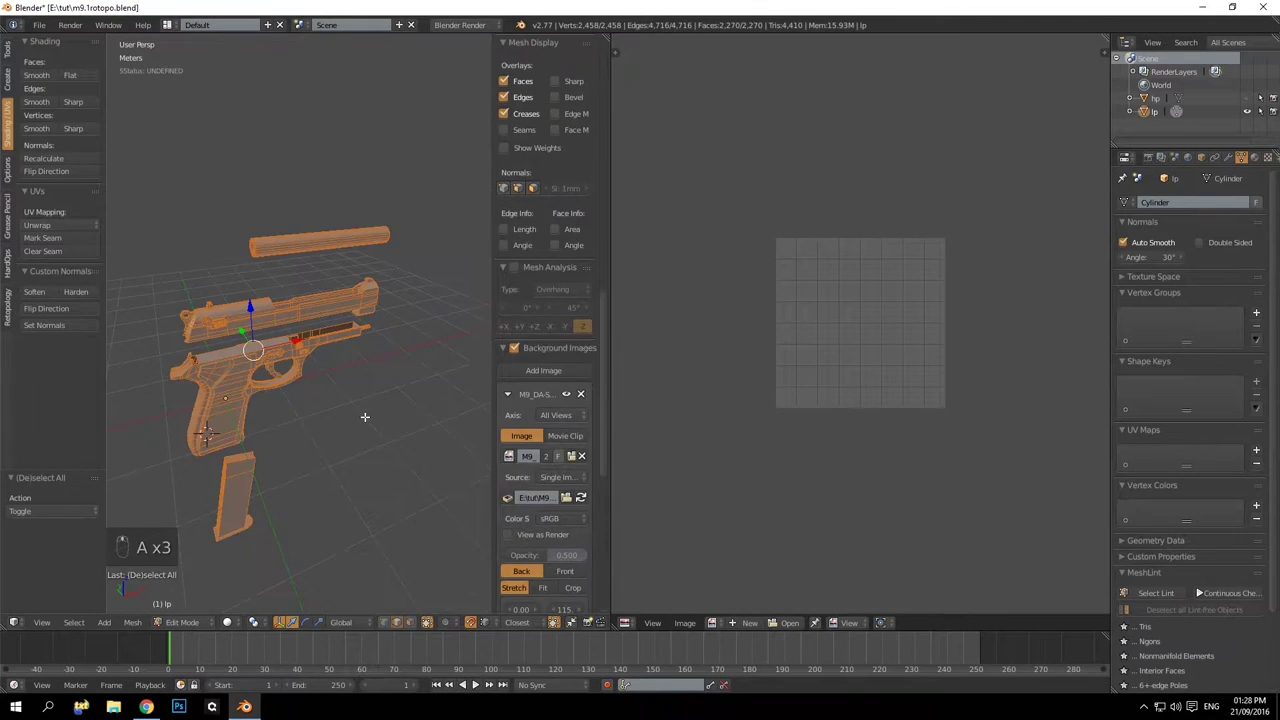
pyautogui.press('u')
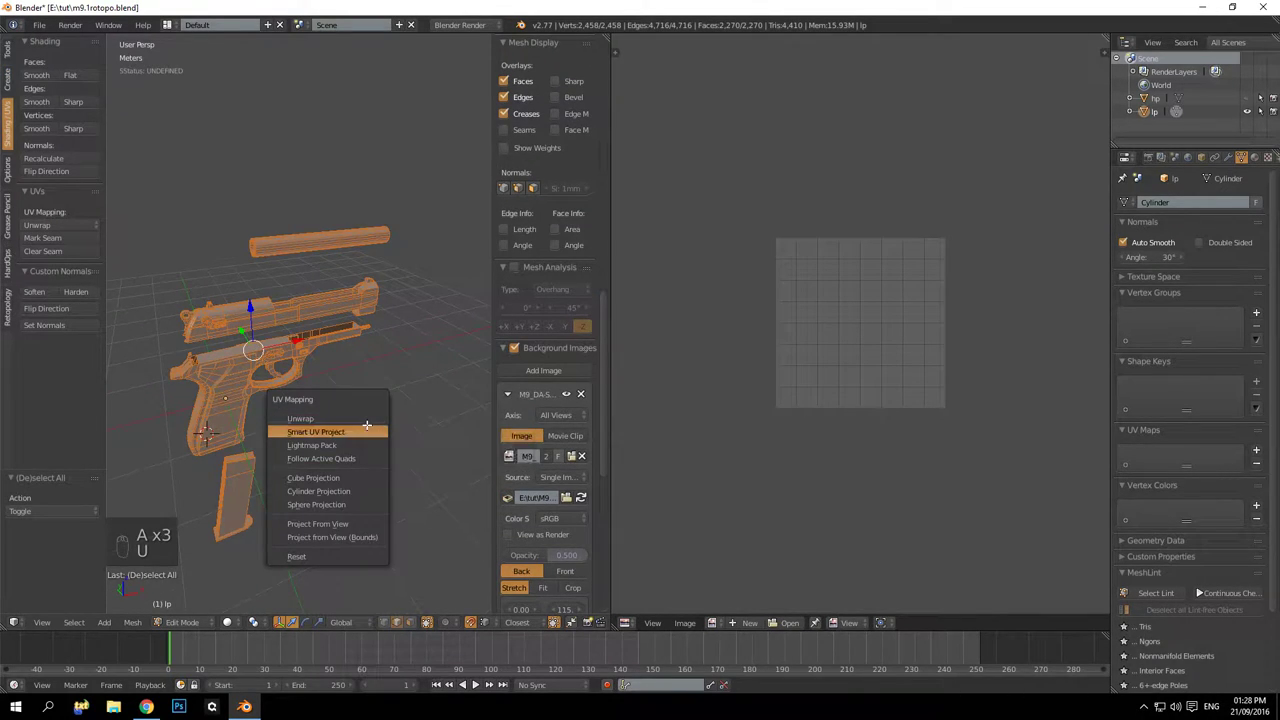
pyautogui.click(370, 420)
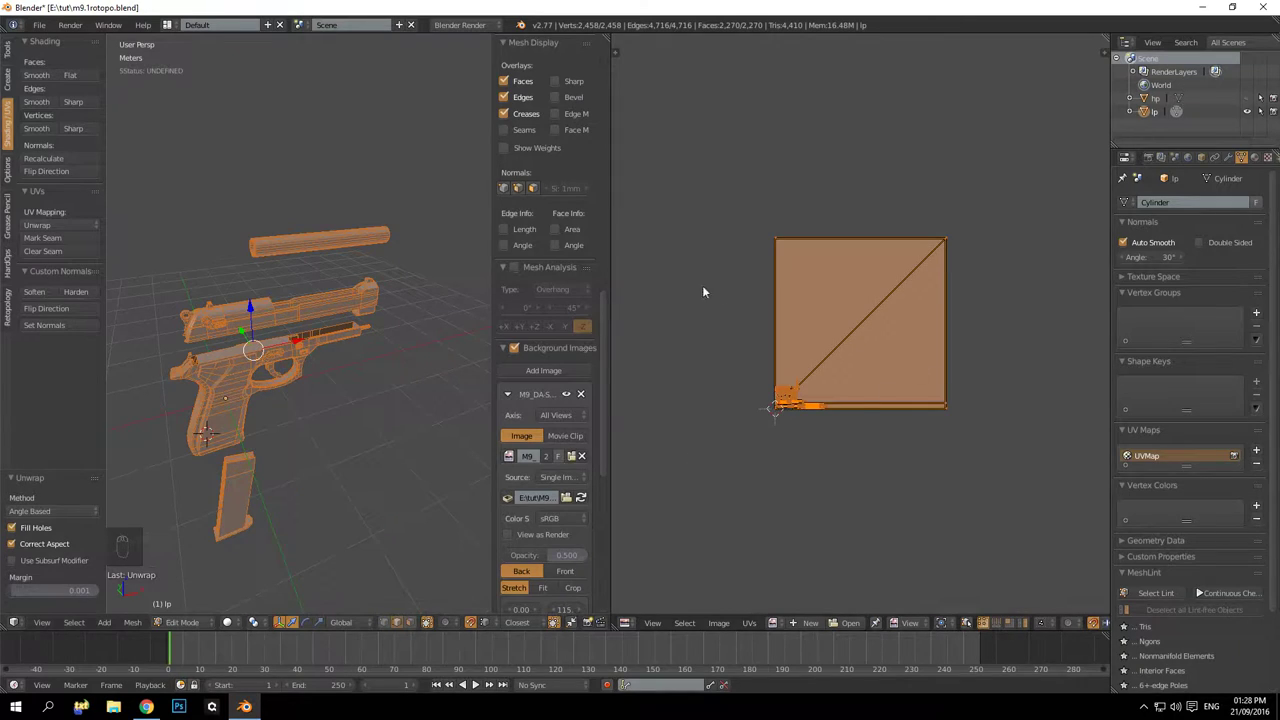
# Examine the unwrapped UV islands of the pistol up close and clear the UV selection
pyautogui.scroll(5, 815, 410)
pyautogui.scroll(4, 790, 390)
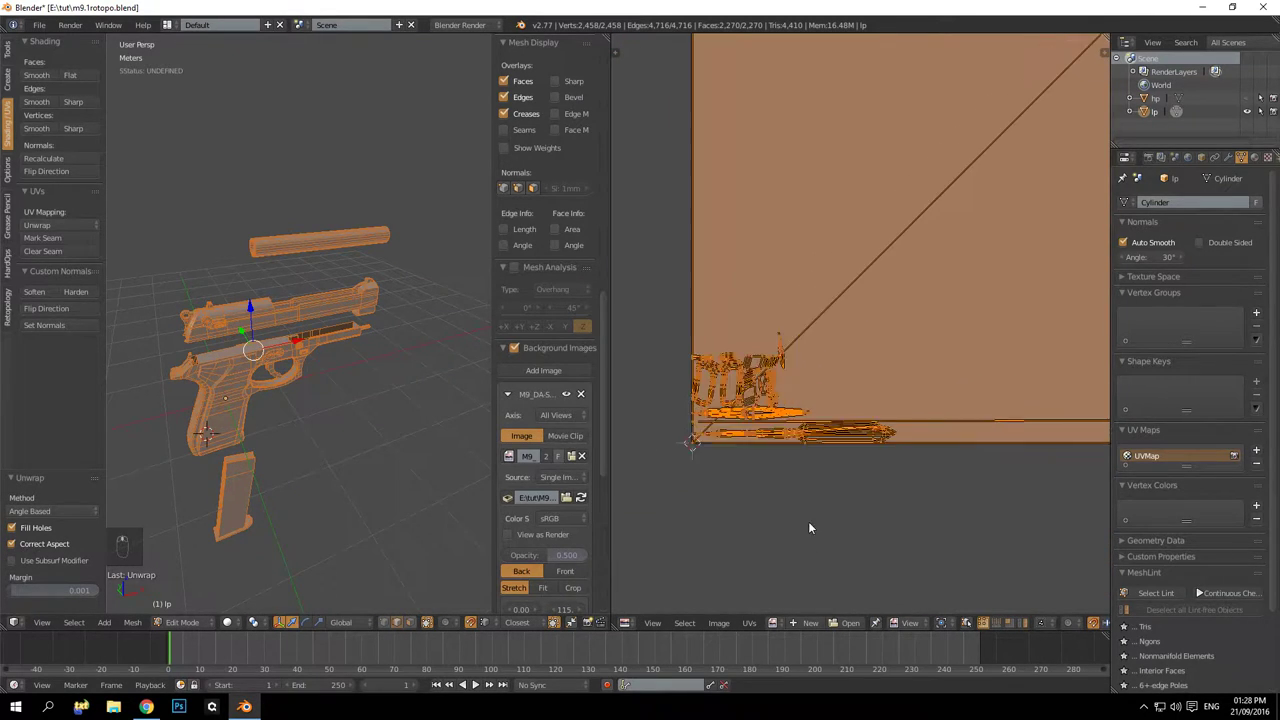
pyautogui.scroll(-4, 782, 420)
pyautogui.moveTo(784, 419); pyautogui.dragTo(890, 342, button='middle')
pyautogui.moveTo(972, 182); pyautogui.dragTo(827, 408, button='middle')
pyautogui.scroll(-2, 872, 281)
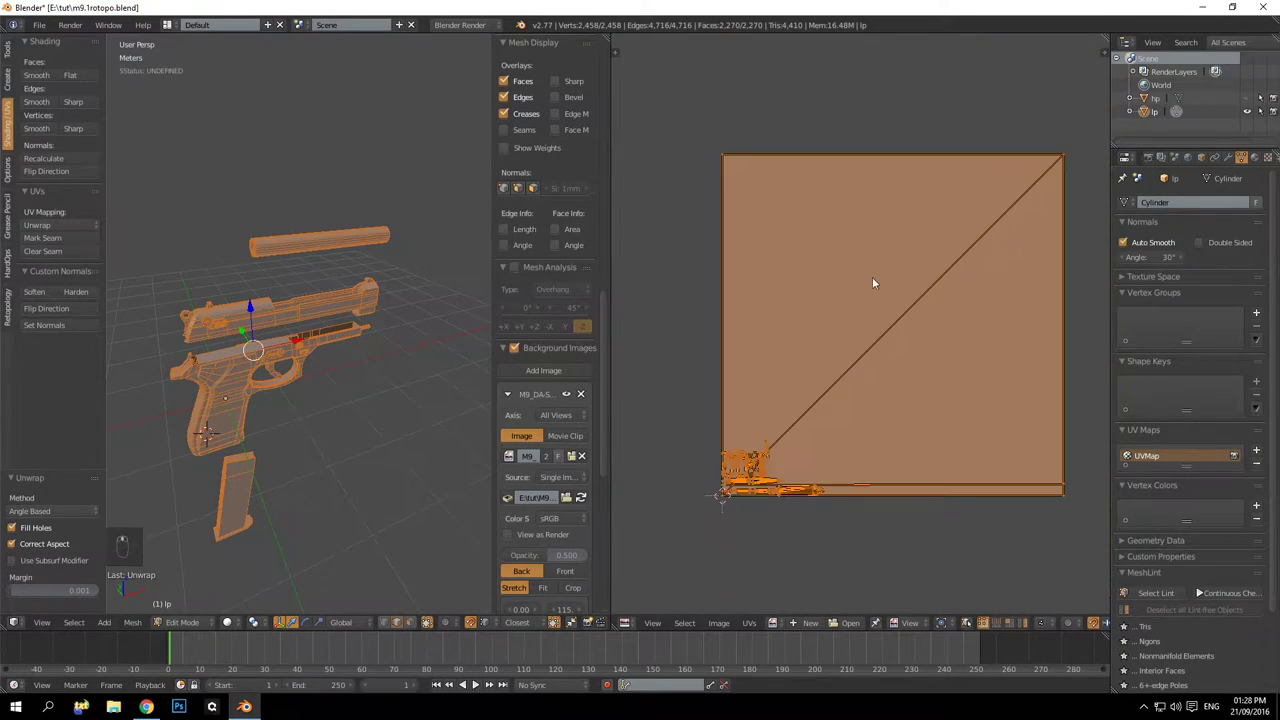
pyautogui.press('a')
pyautogui.moveTo(883, 401)
pyautogui.mouseDown(button='middle')
pyautogui.moveTo(848, 345)
pyautogui.moveTo(885, 414)
pyautogui.mouseUp(button='middle')
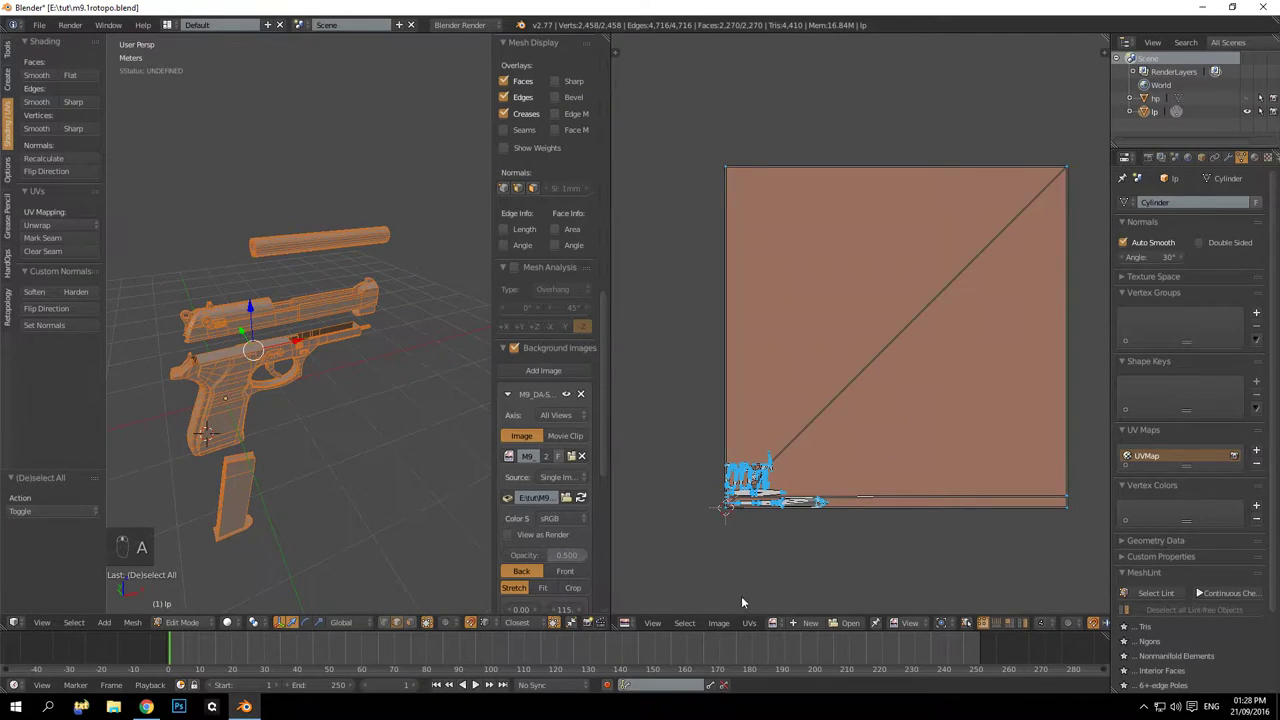
# Enable Live Unwrap both for the UV editor and for seam changes in the mesh options
pyautogui.click(749, 622)
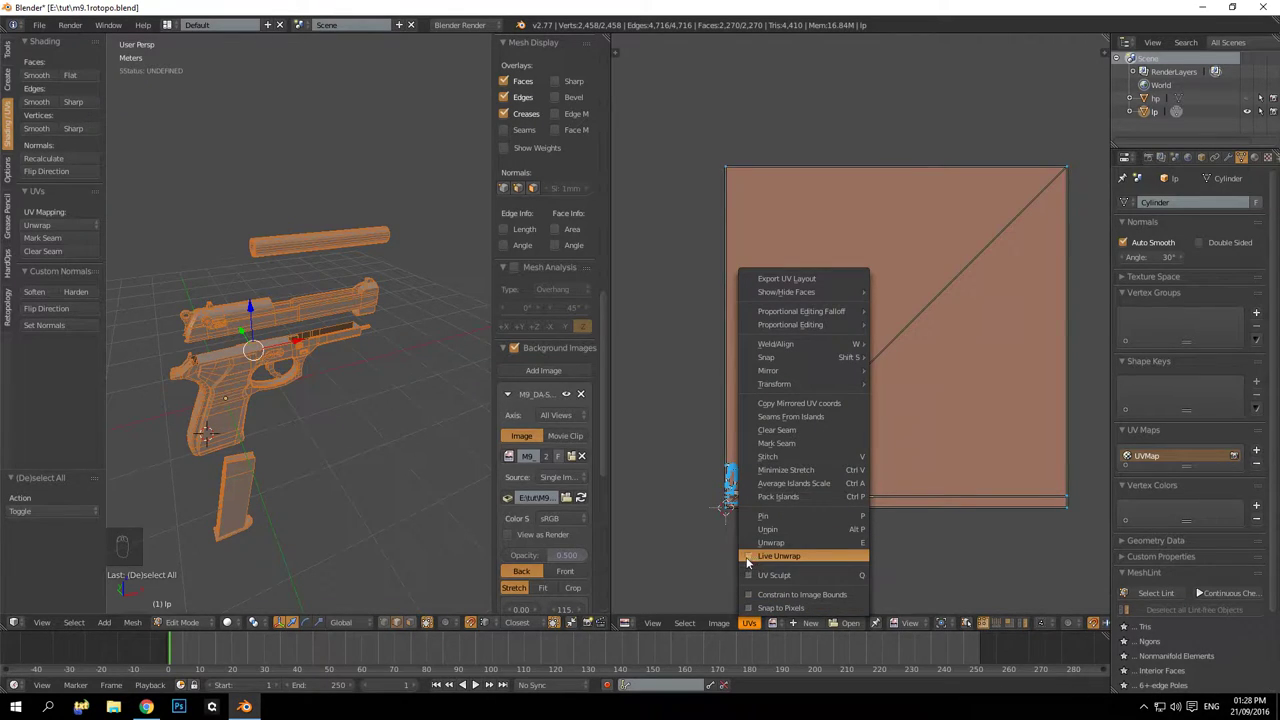
pyautogui.click(747, 556)
pyautogui.click(749, 622)
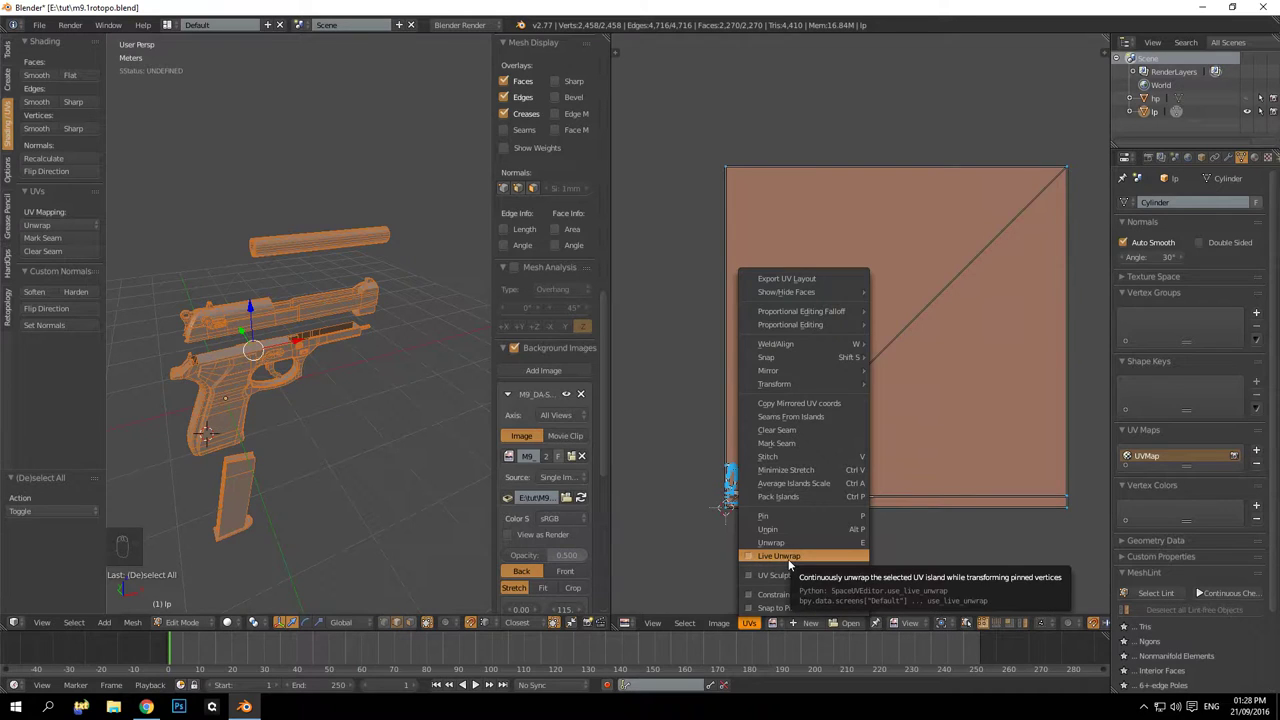
pyautogui.click(785, 557)
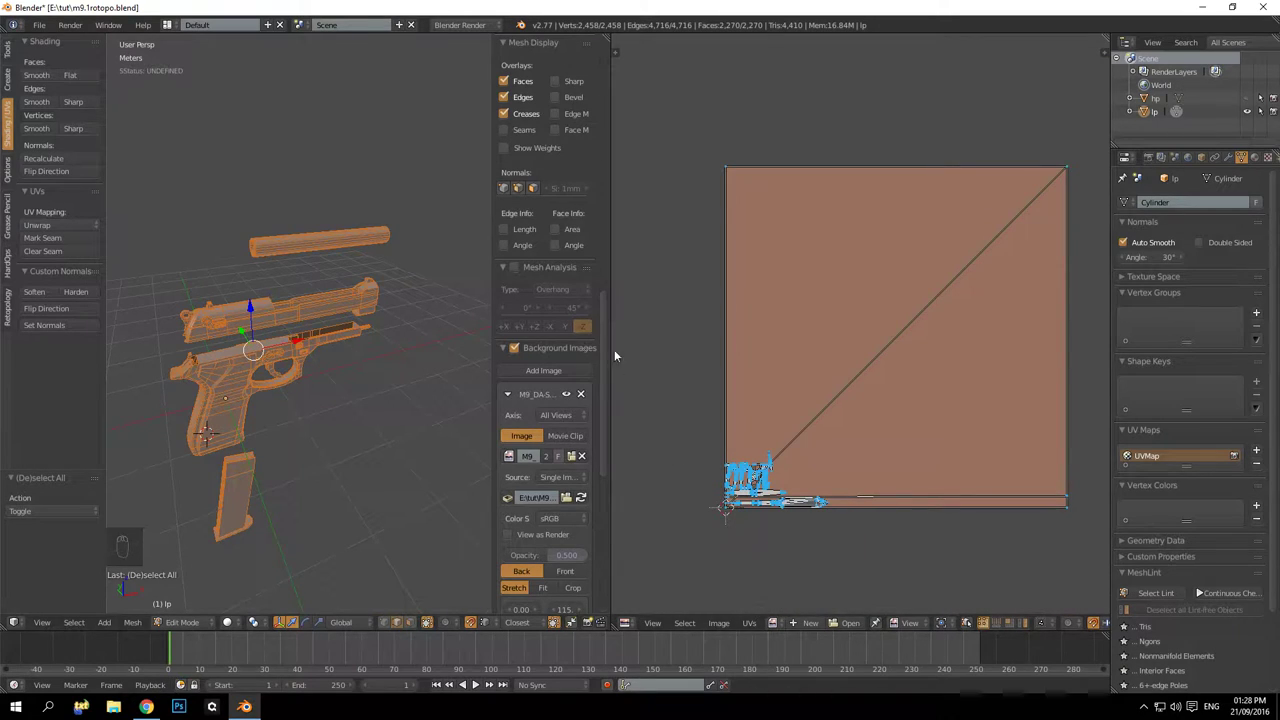
pyautogui.click(8, 170)
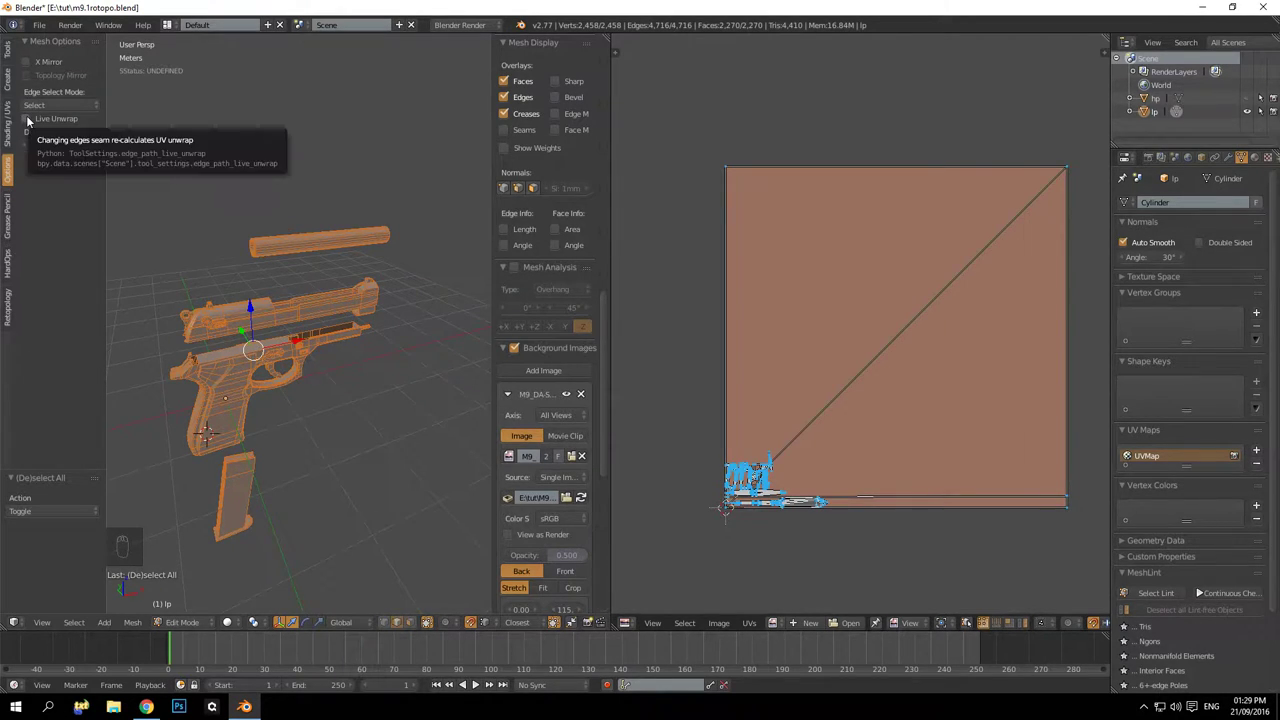
pyautogui.click(27, 119)
# Keep the UV and Edit Mode mesh selections in sync, test by toggling the selection, and leave everything deselected
pyautogui.moveTo(290, 309); pyautogui.dragTo(297, 309, button='middle')
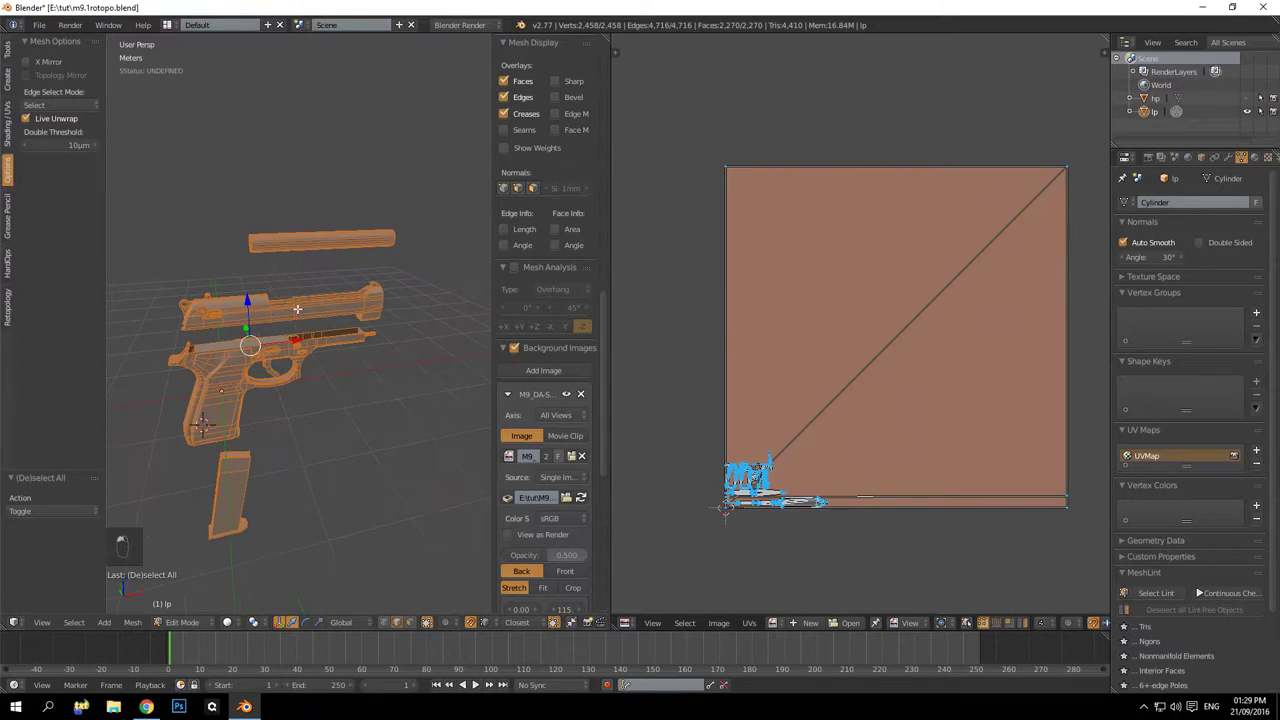
pyautogui.press('a')
pyautogui.press('a')
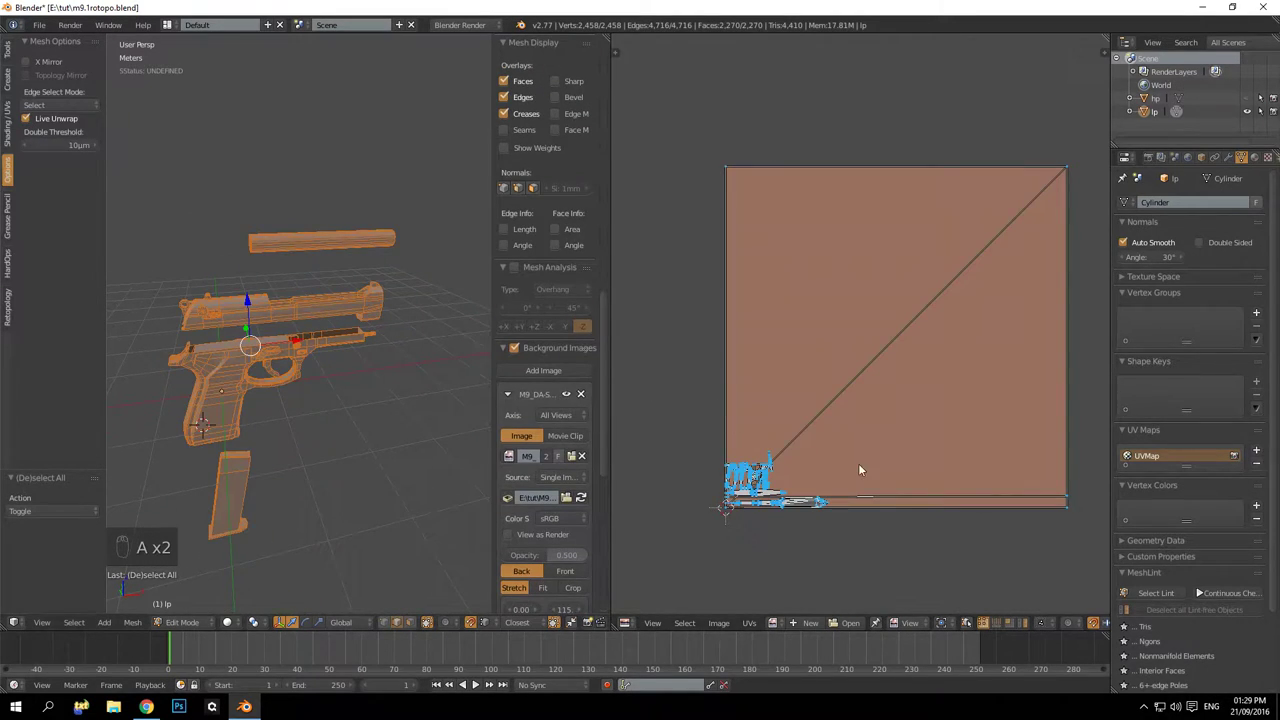
pyautogui.moveTo(1072, 622); pyautogui.dragTo(1024, 622, button='middle')
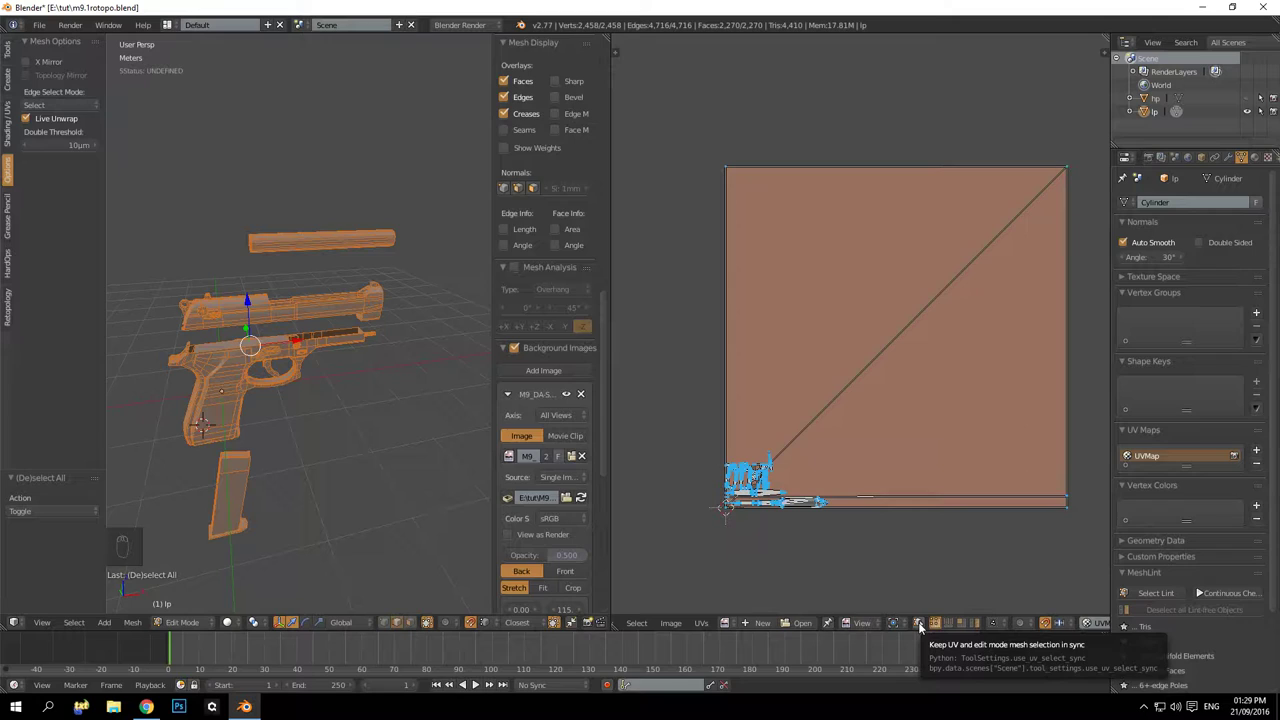
pyautogui.click(919, 624)
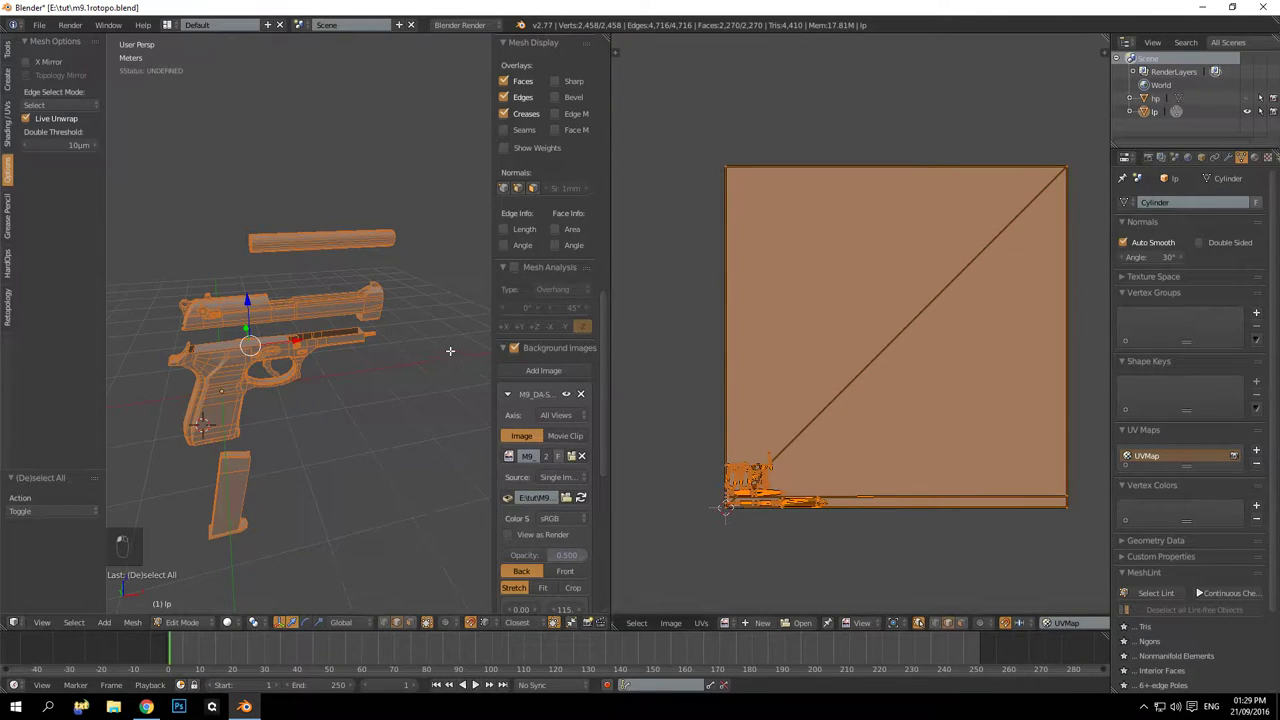
pyautogui.press('a')
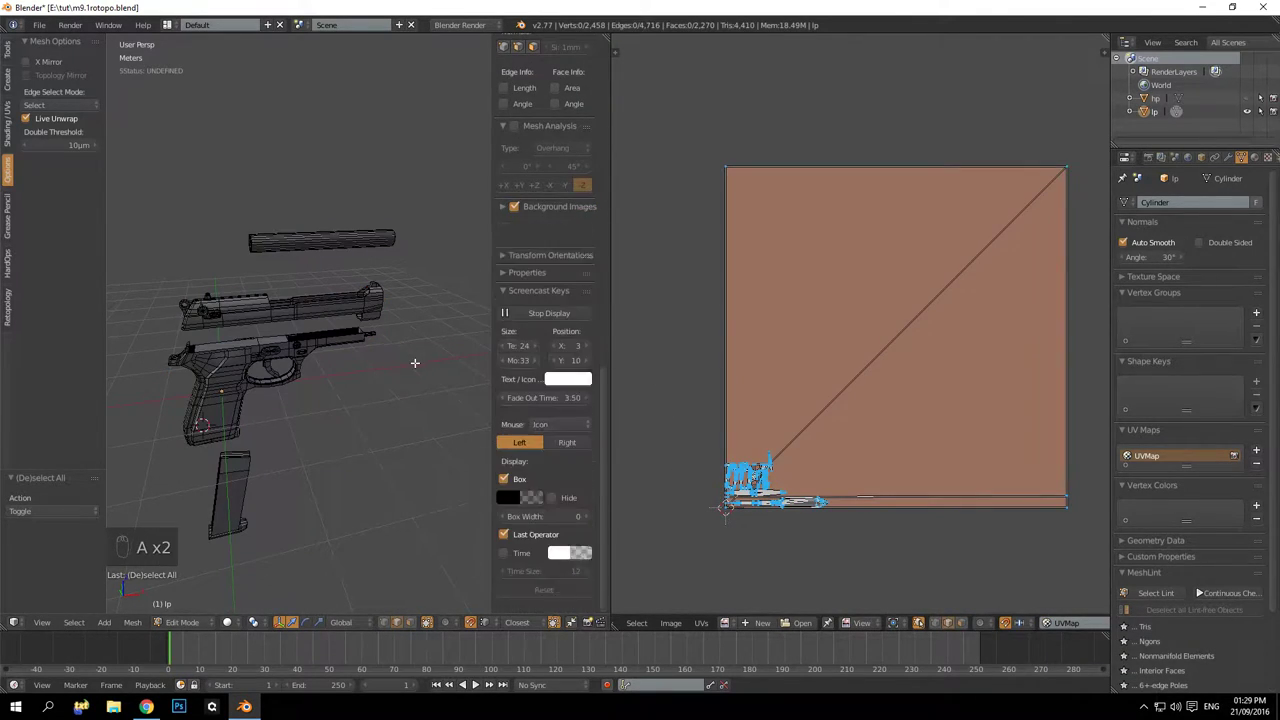
pyautogui.press('a')
pyautogui.press('a')
pyautogui.press('a')
pyautogui.press('a')
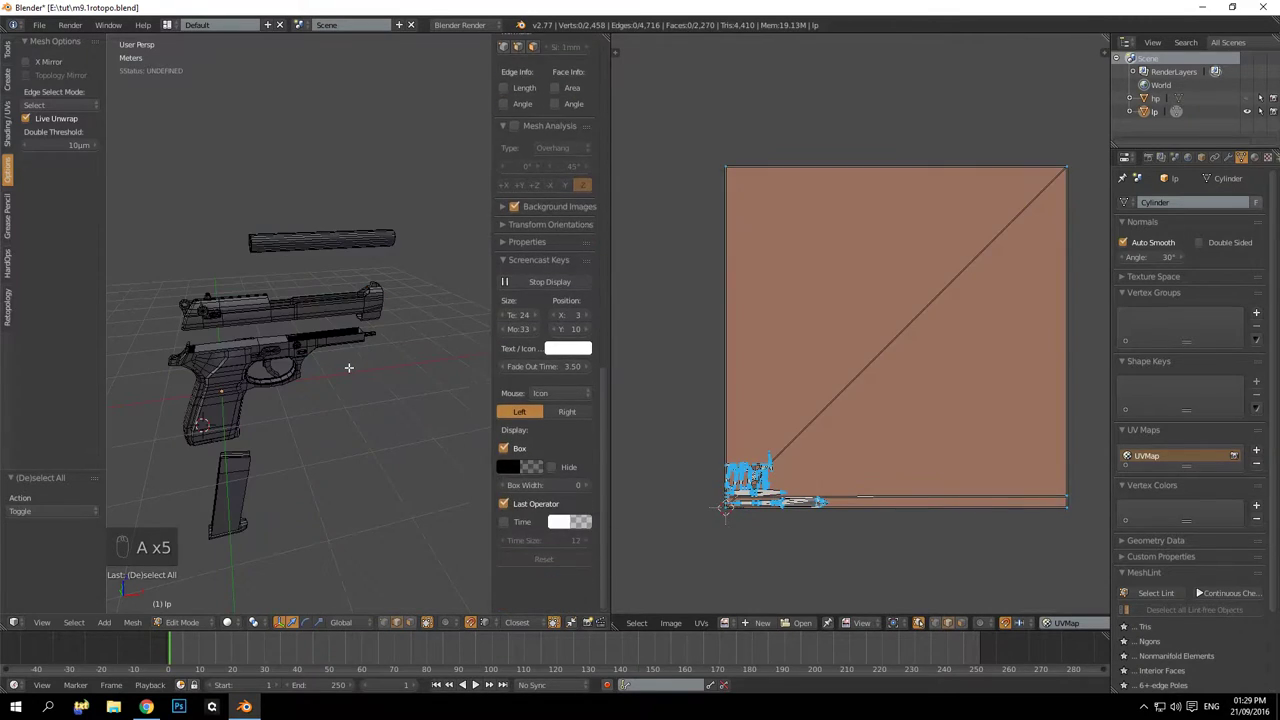
pyautogui.press('a')
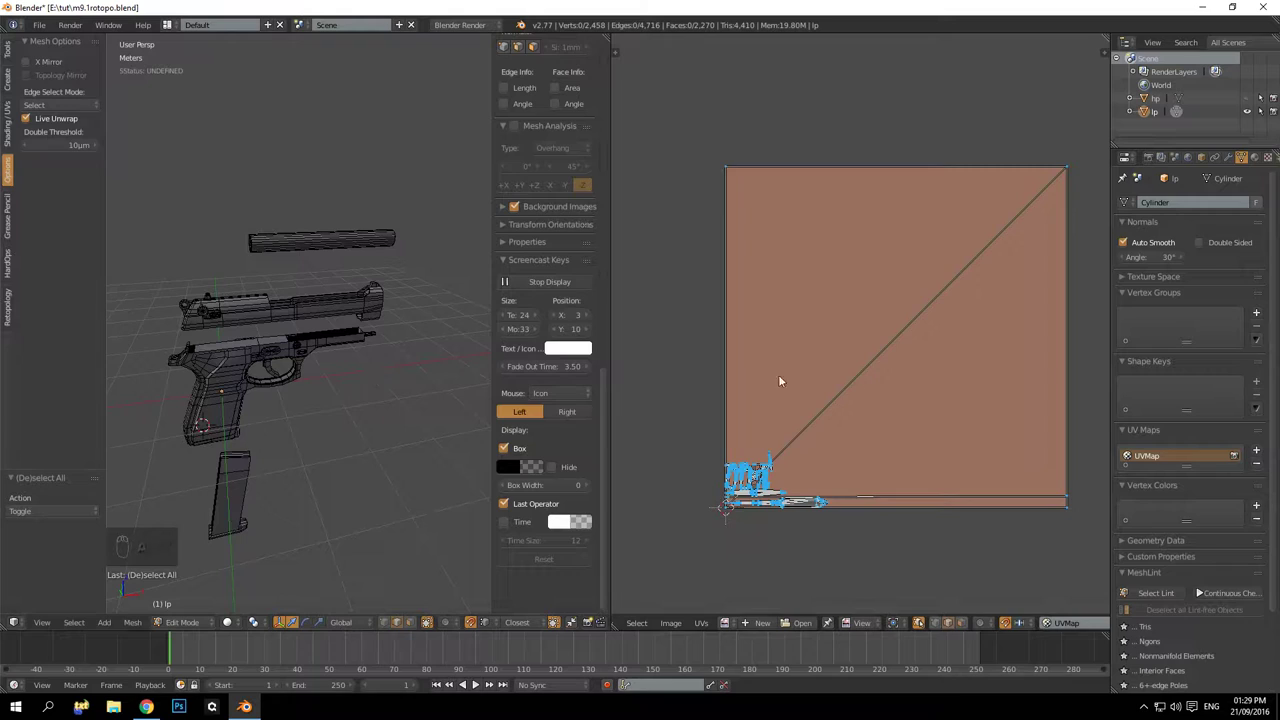
# Hide the 3D view's properties sidebar to make more room for the pistol mesh
pyautogui.scroll(3, 778, 374)
pyautogui.scroll(-3, 757, 438)
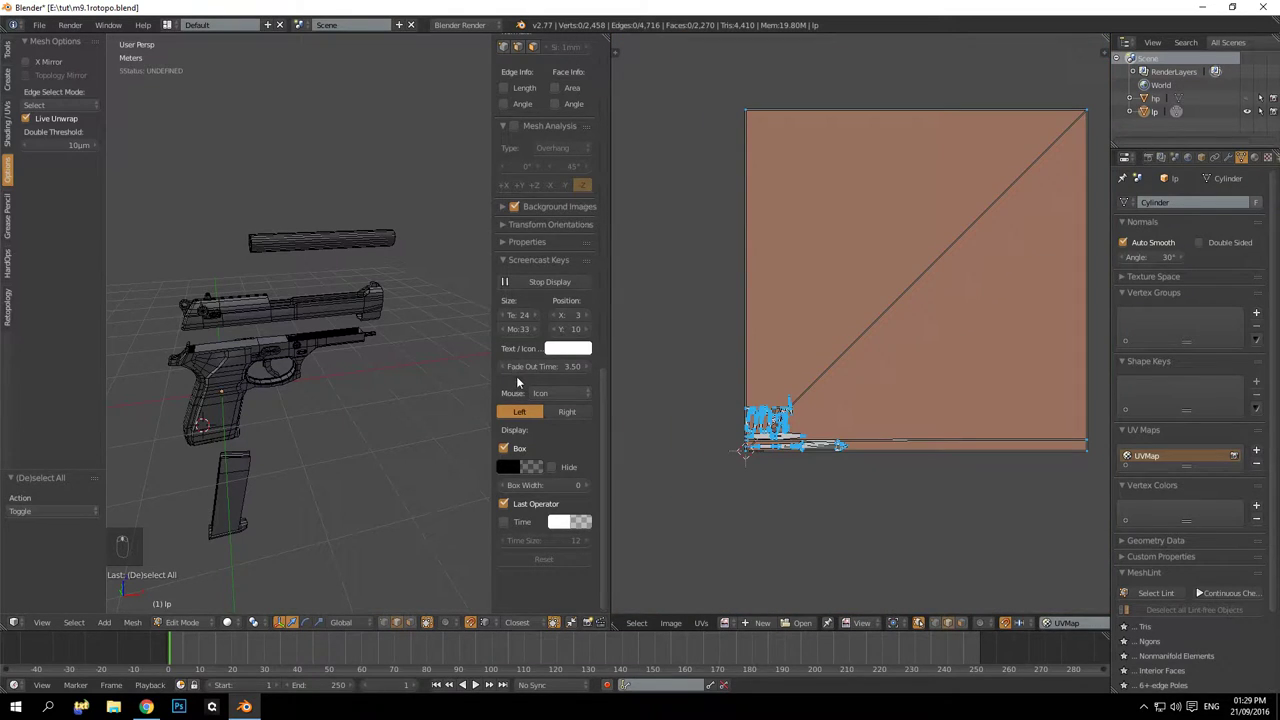
pyautogui.moveTo(489, 271); pyautogui.dragTo(463, 335, button='middle')
pyautogui.press('n')
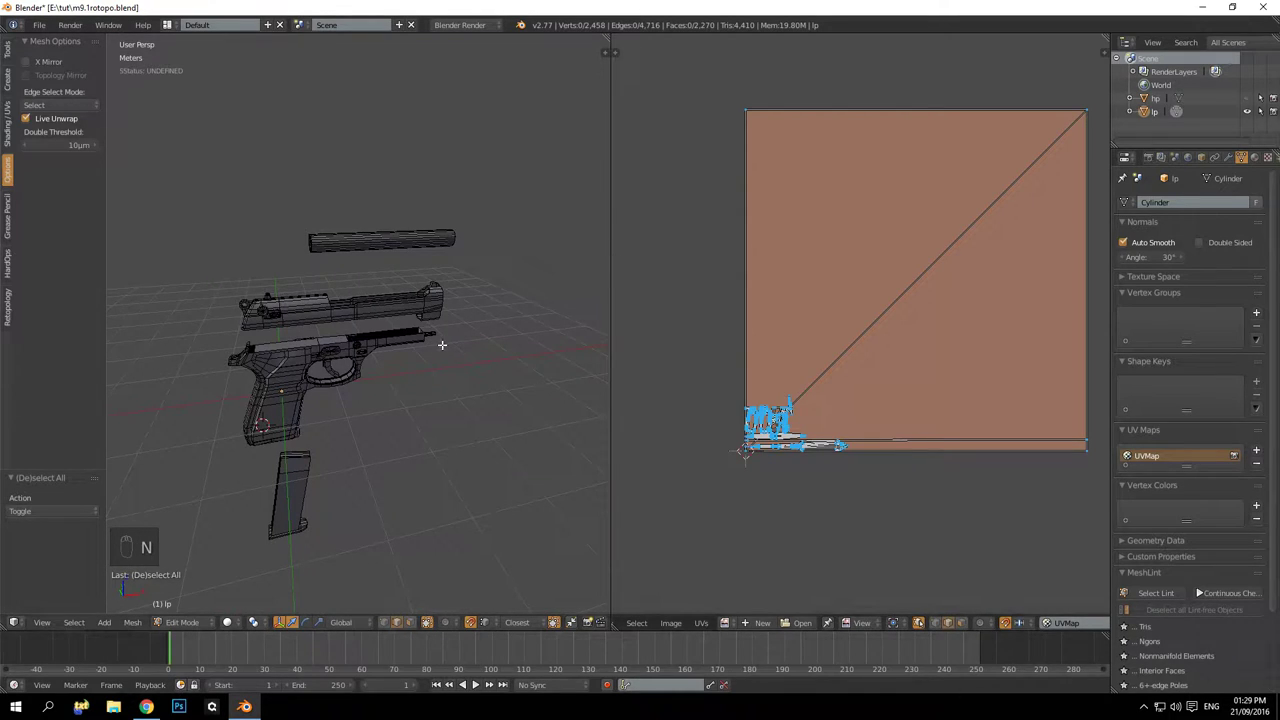
pyautogui.moveTo(371, 333); pyautogui.dragTo(156, 216, button='middle')
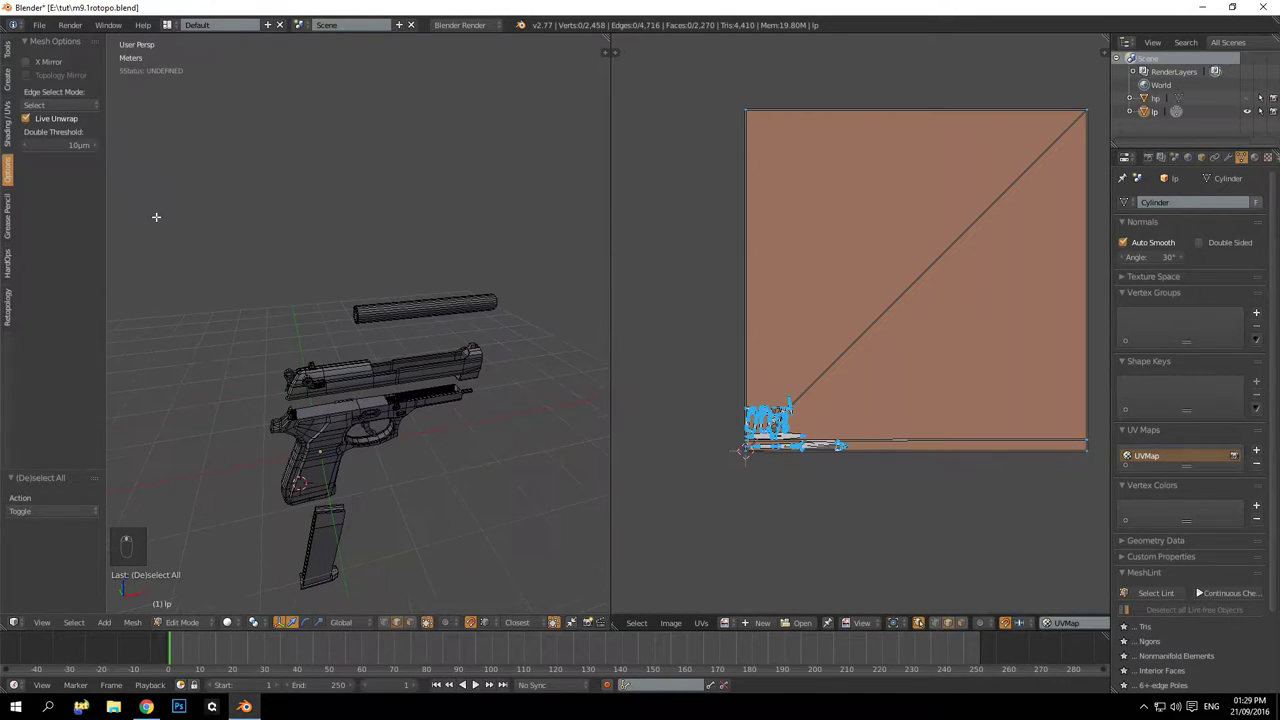
# Mark the edge loop along the trigger's grip-facing side as a seam and clear the selection
pyautogui.click(8, 120)
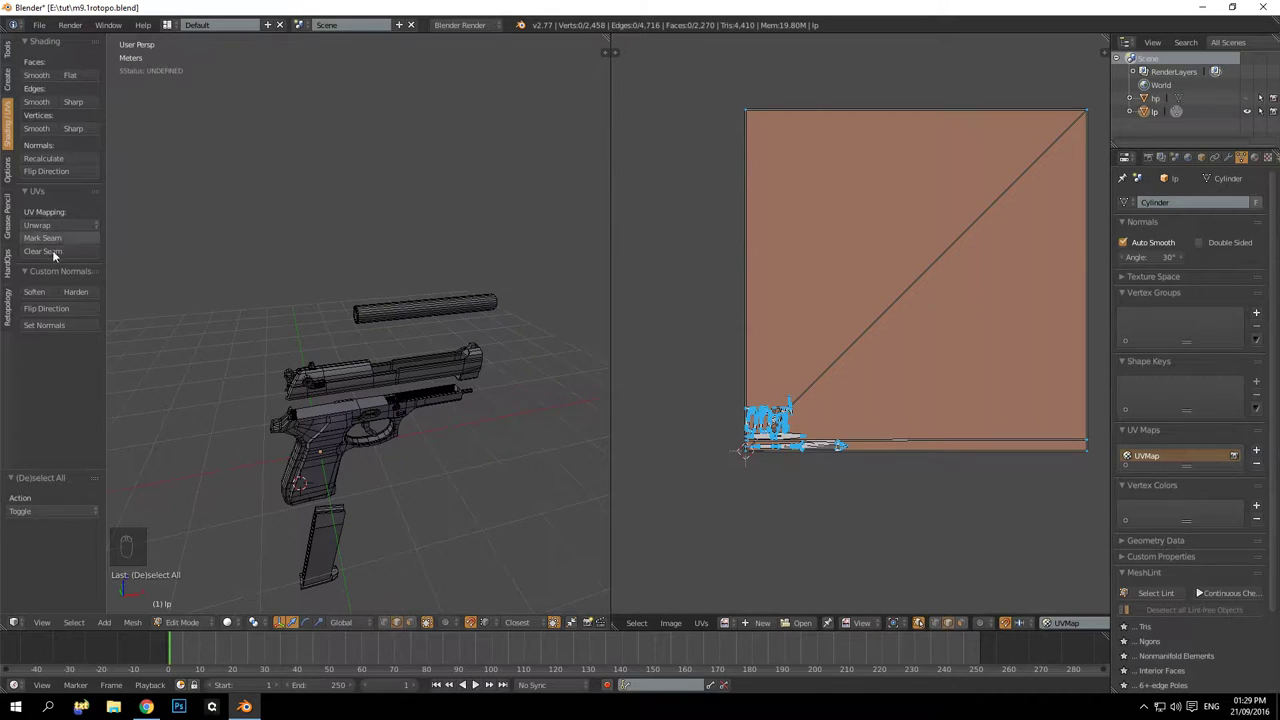
pyautogui.moveTo(360, 360); pyautogui.dragTo(326, 374, button='middle')
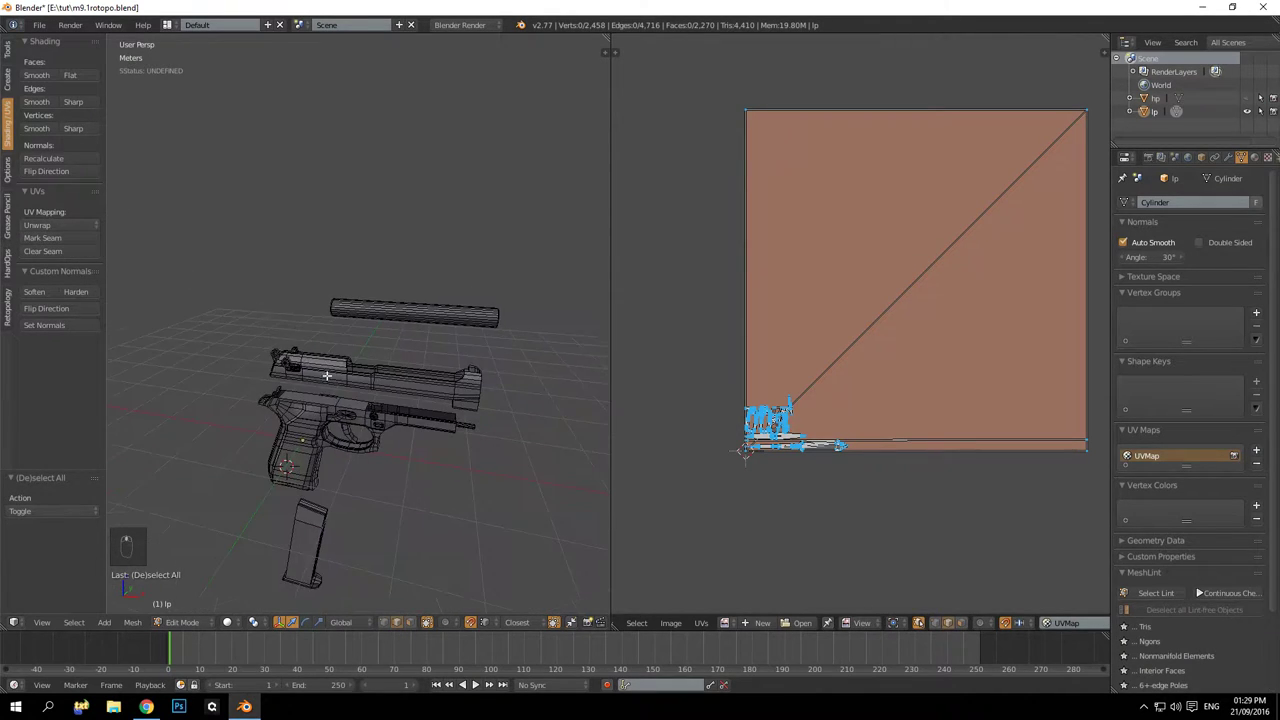
pyautogui.scroll(5, 340, 380)
pyautogui.moveTo(411, 397); pyautogui.dragTo(365, 440, button='middle')
pyautogui.keyDown('shift'); pyautogui.moveTo(365, 440); pyautogui.dragTo(312, 266, button='middle'); pyautogui.keyUp('shift')
pyautogui.scroll(-4, 330, 365)
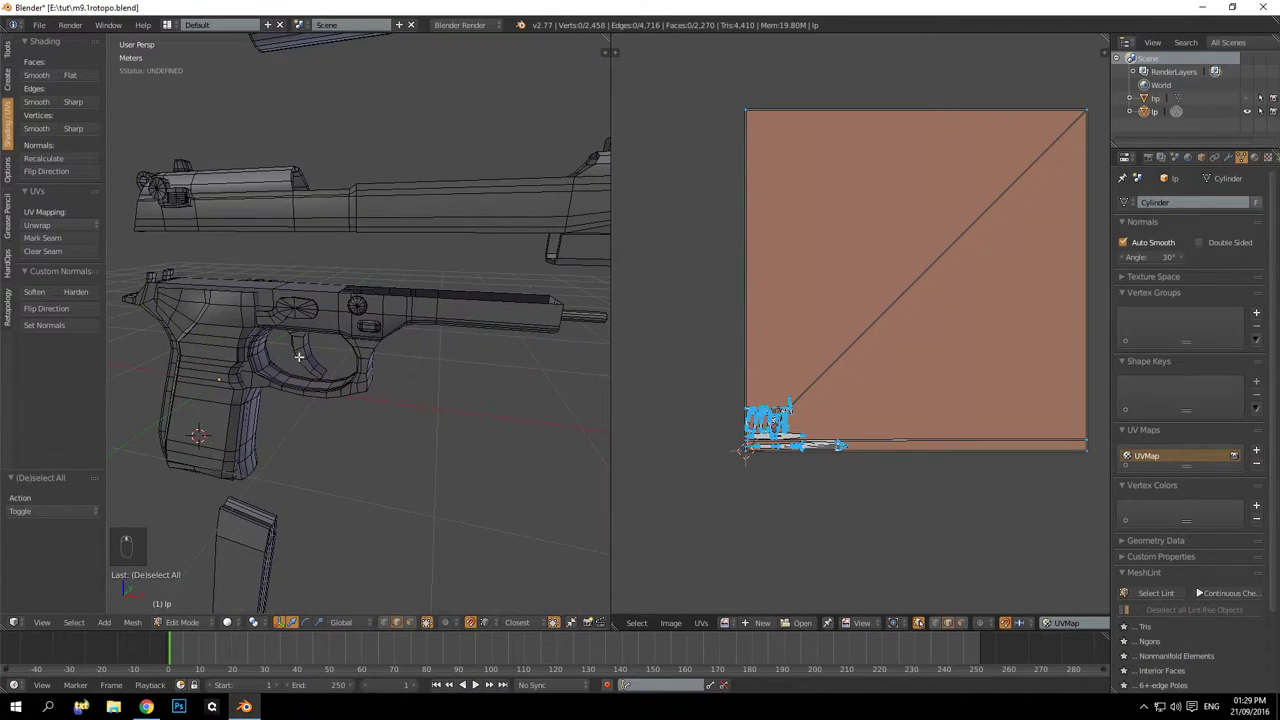
pyautogui.moveTo(285, 400); pyautogui.dragTo(351, 364, button='middle')
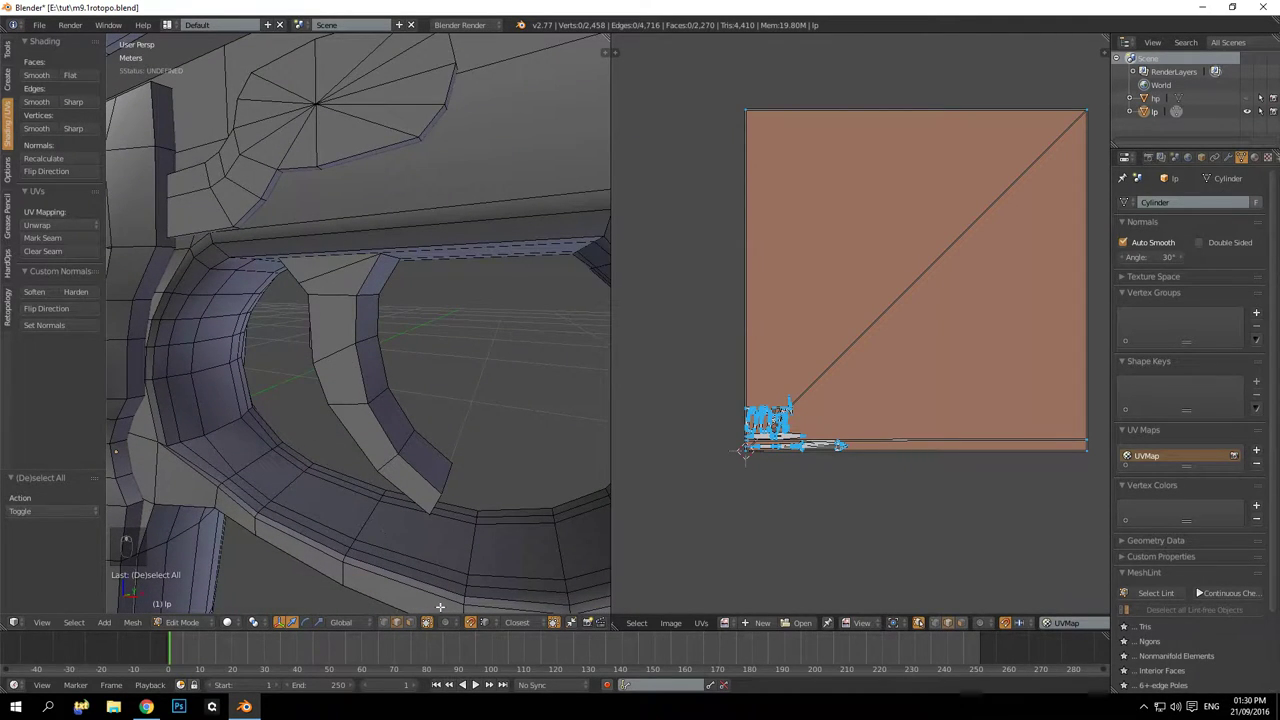
pyautogui.moveTo(397, 480); pyautogui.dragTo(188, 300, button='middle')
pyautogui.keyDown('alt'); pyautogui.rightClick(391, 331); pyautogui.keyUp('alt')
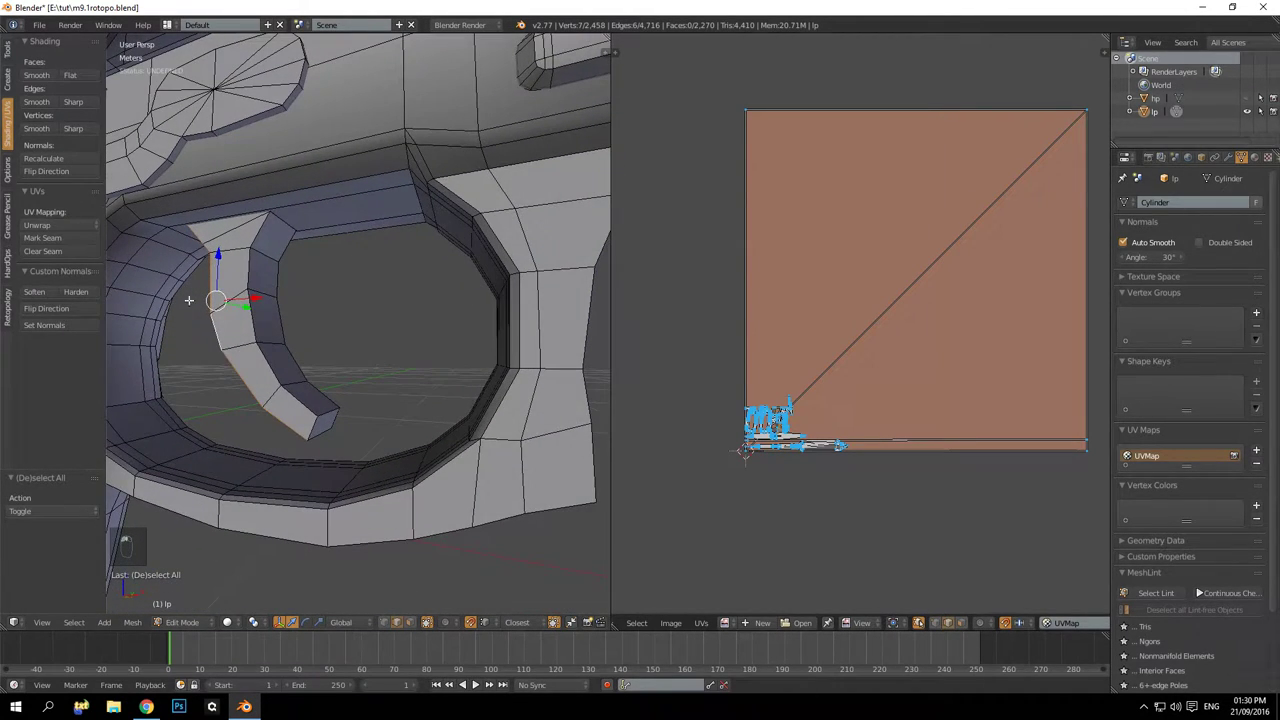
pyautogui.click(56, 238)
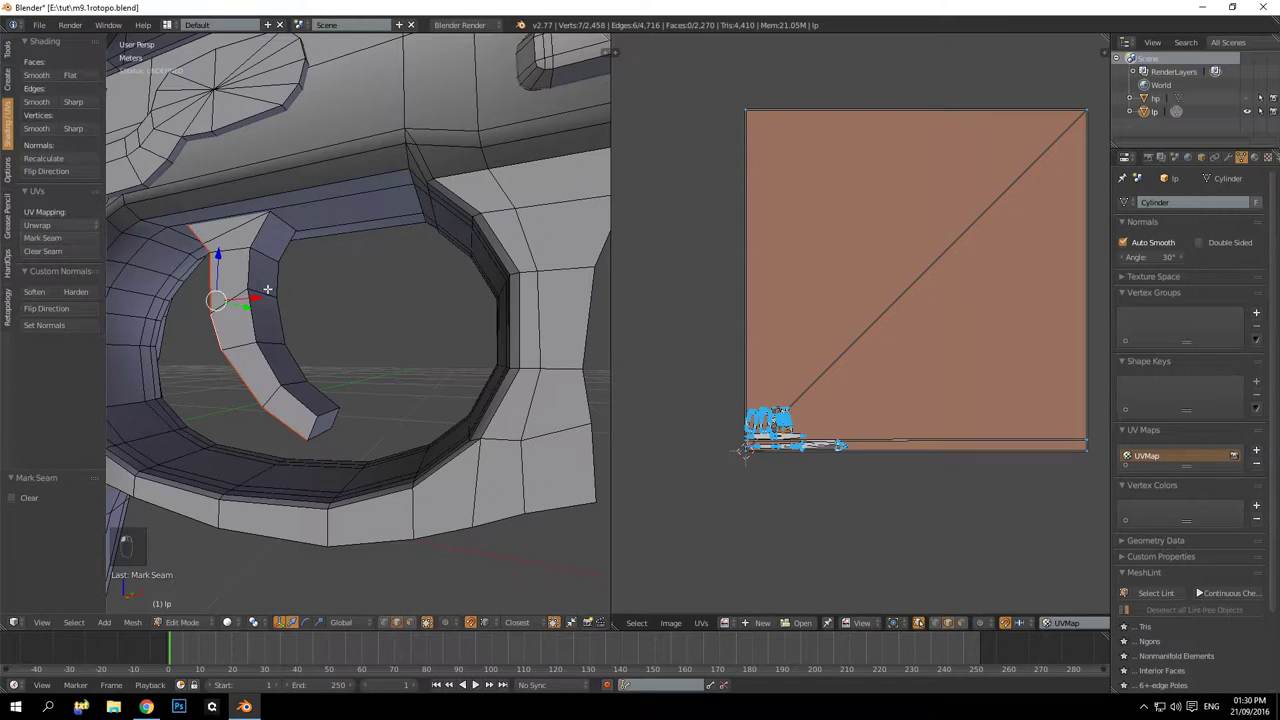
pyautogui.scroll(1, 800, 457)
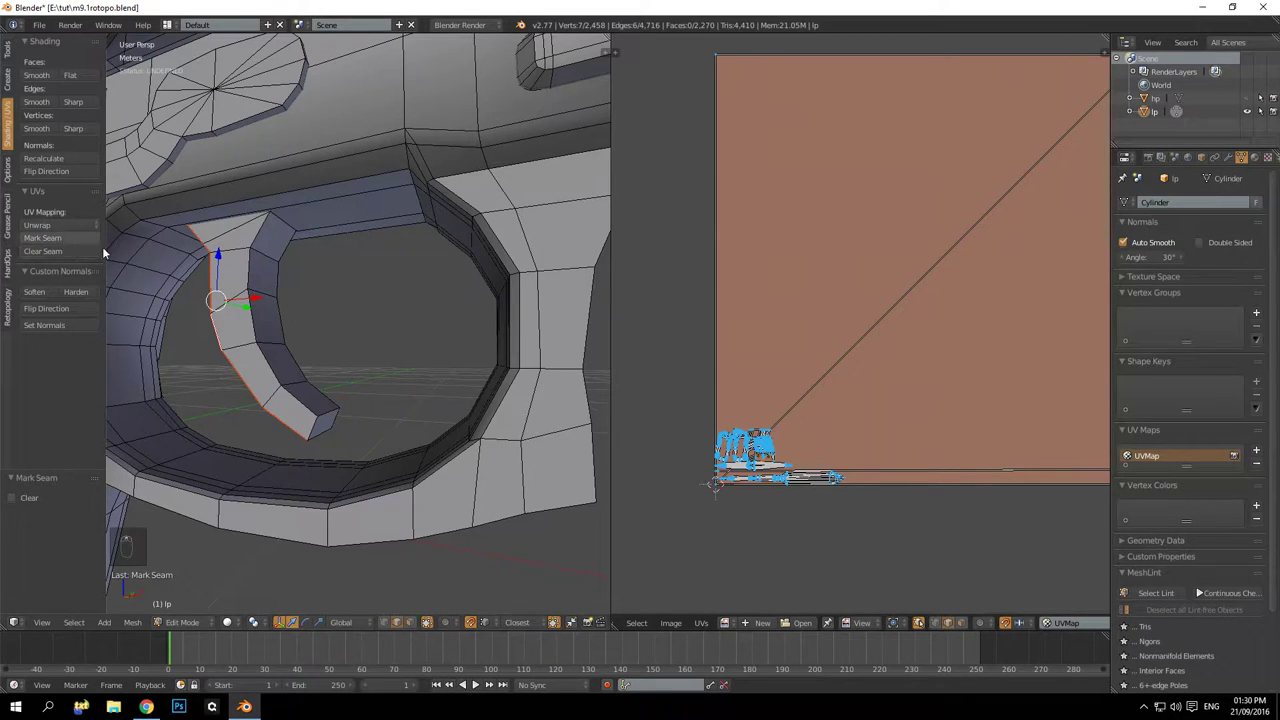
pyautogui.press('a')
# Reselect the trigger's seam edge loop and examine the UV layout both up close and as a whole
pyautogui.moveTo(400, 337); pyautogui.dragTo(365, 388, button='middle')
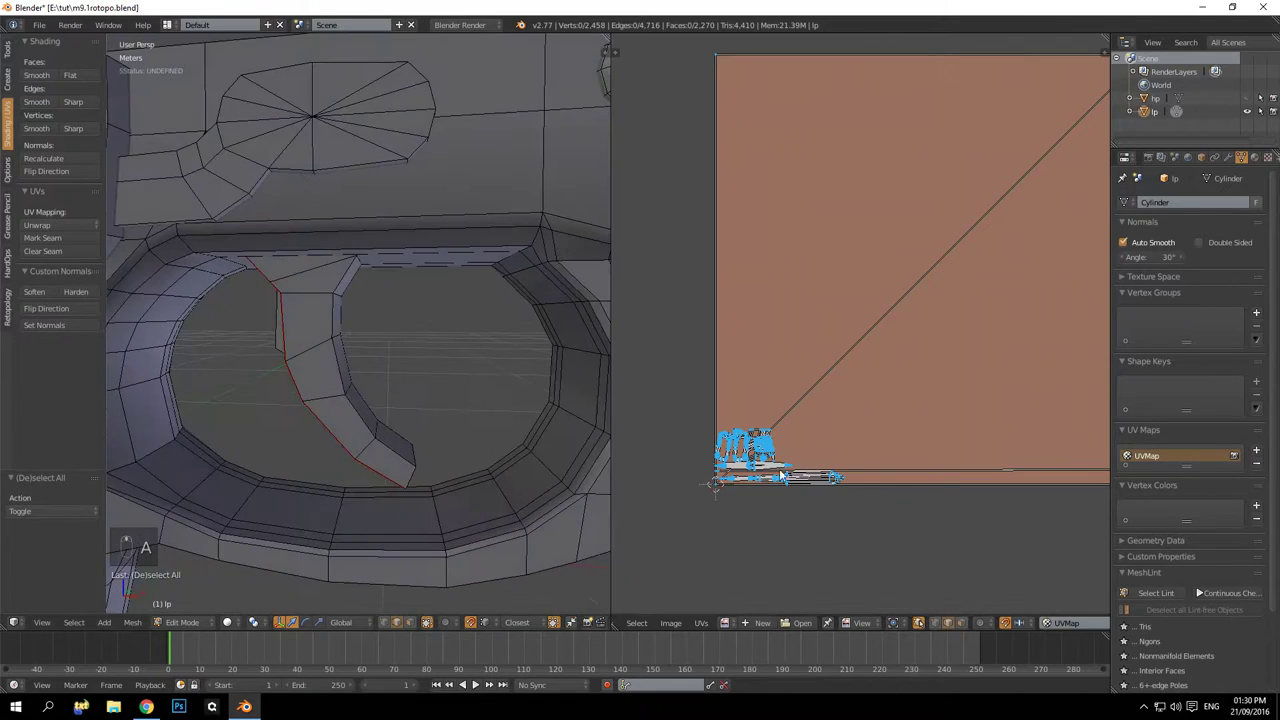
pyautogui.scroll(-4, 783, 477)
pyautogui.scroll(2, 429, 406)
pyautogui.scroll(-1, 323, 420)
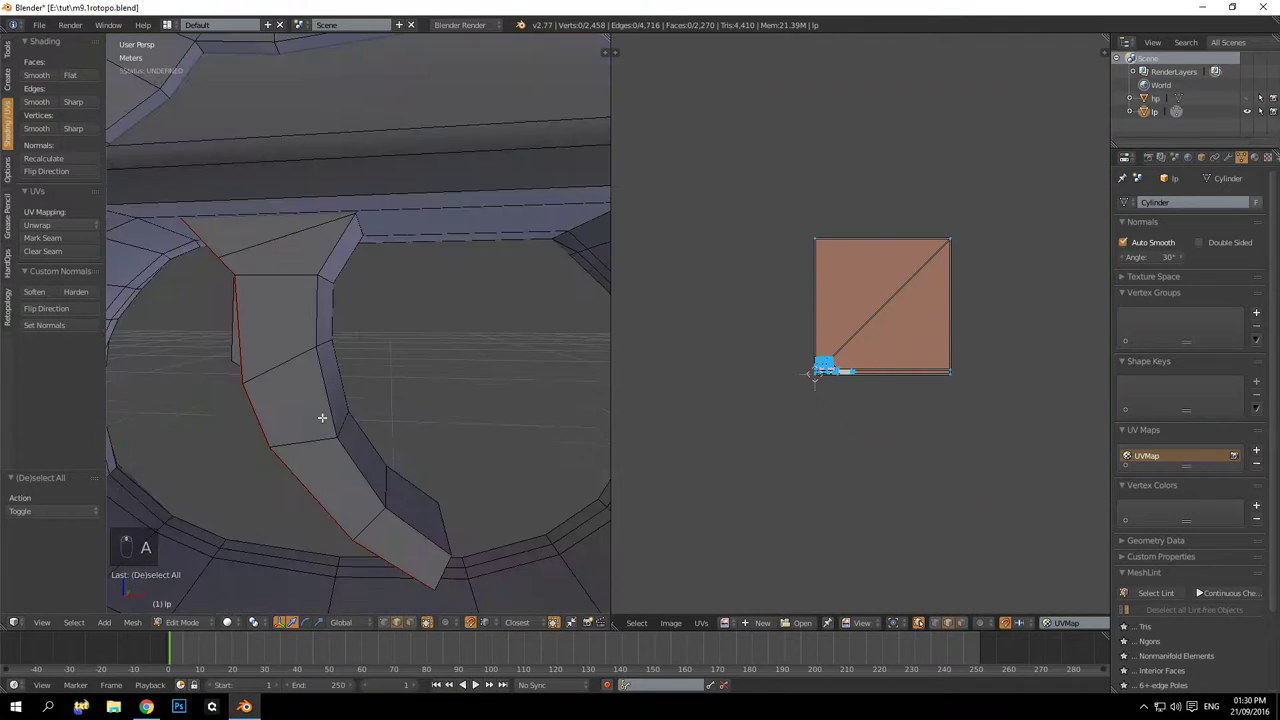
pyautogui.keyDown('alt'); pyautogui.rightClick(258, 430); pyautogui.keyUp('alt')
pyautogui.scroll(7, 760, 400)
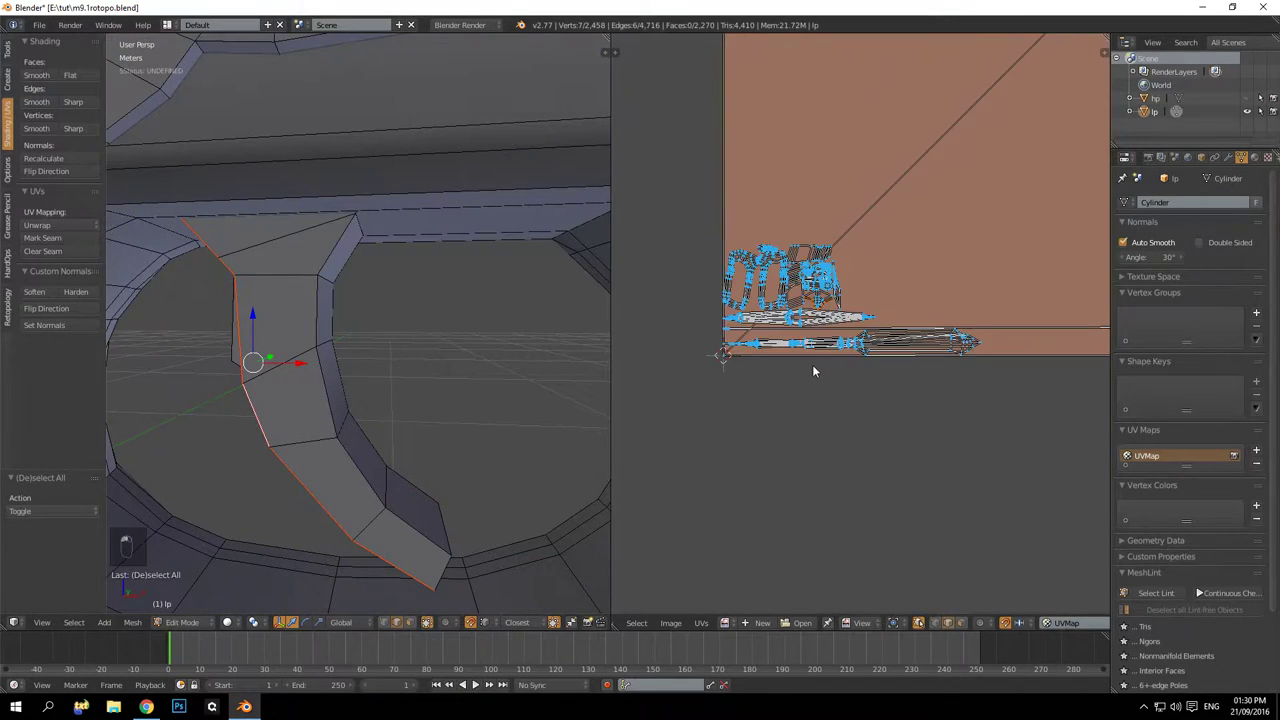
pyautogui.scroll(-6, 813, 371)
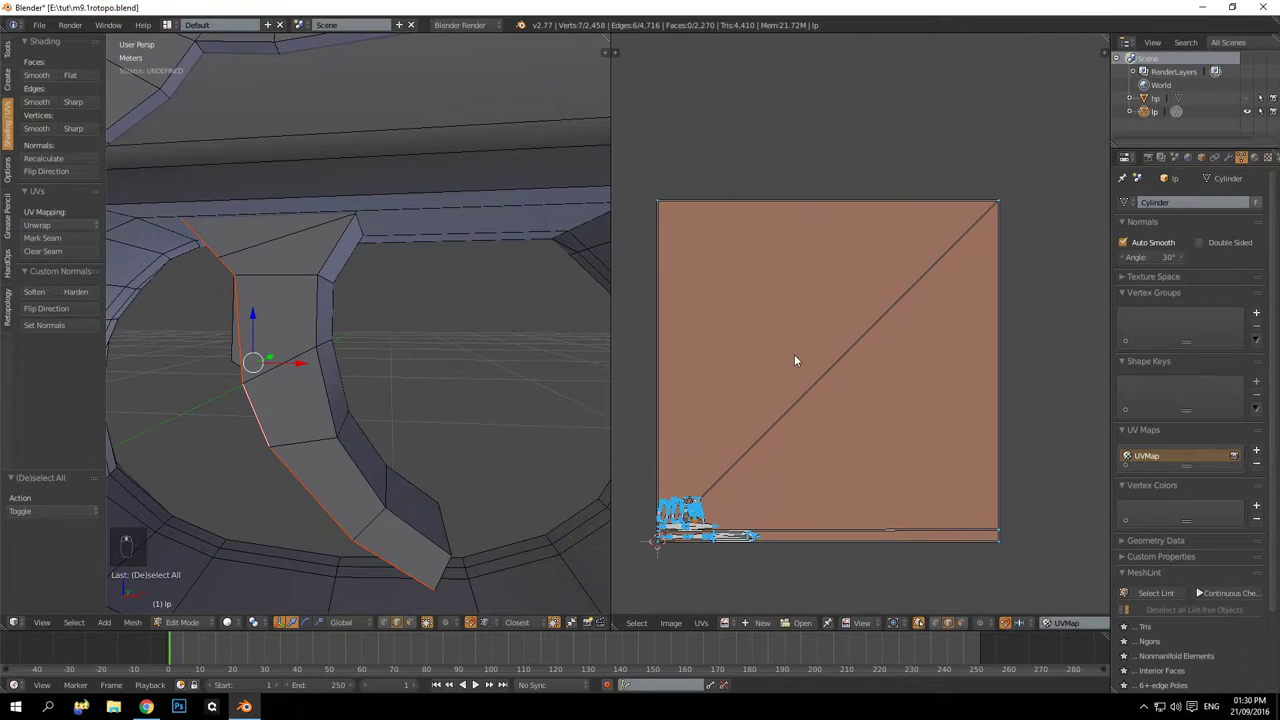
pyautogui.scroll(-1, 830, 275)
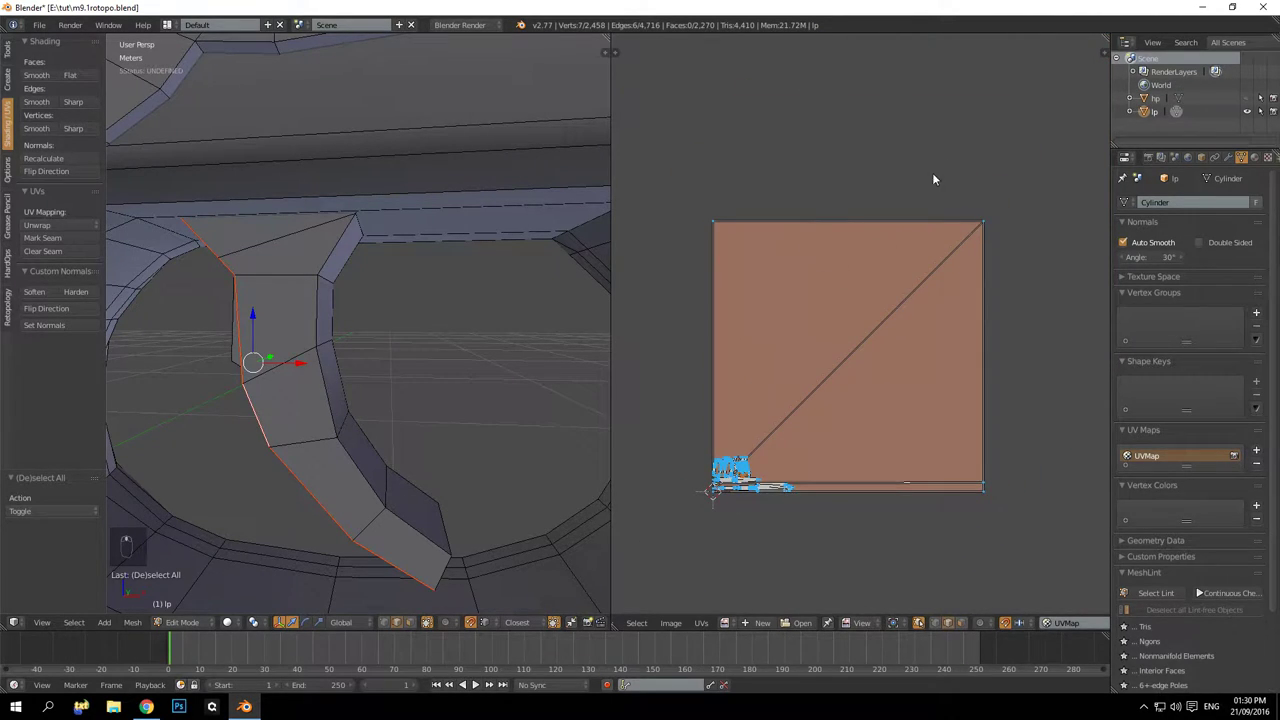
# Turn on the Stretch display for the UVs and compare its Area and Angle modes, leaving it on Angle
pyautogui.press('n')
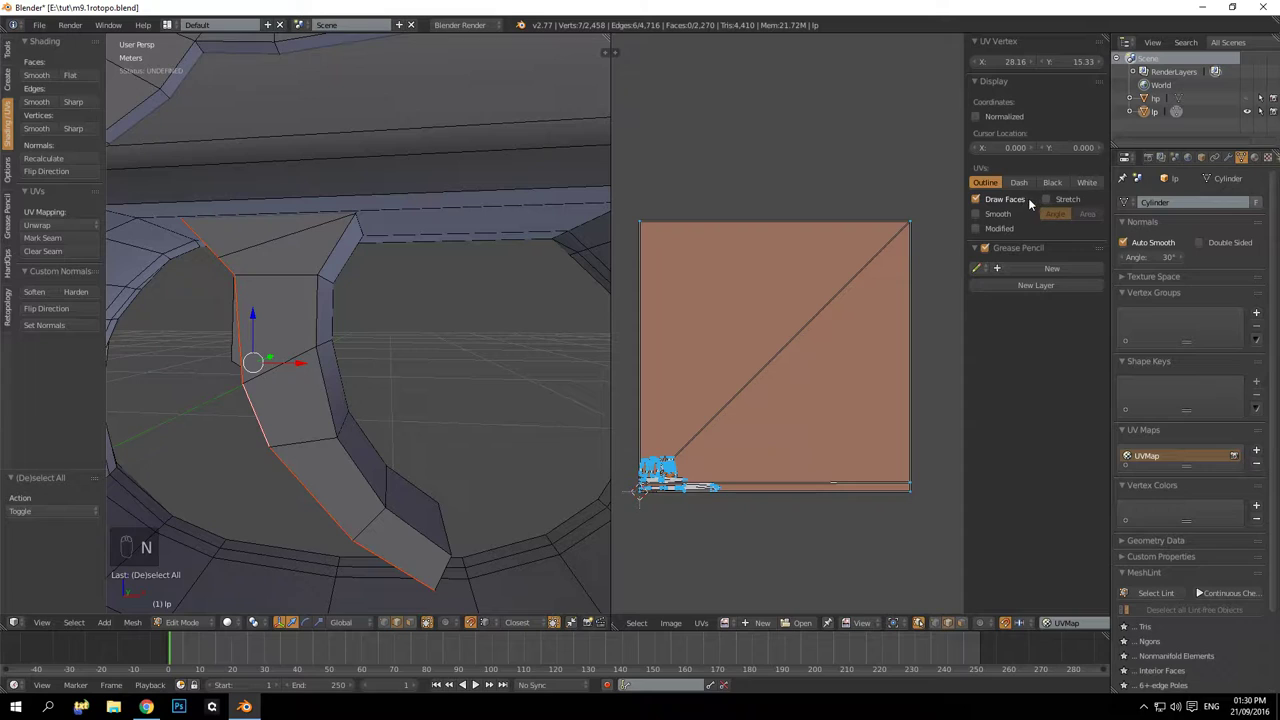
pyautogui.press('n')
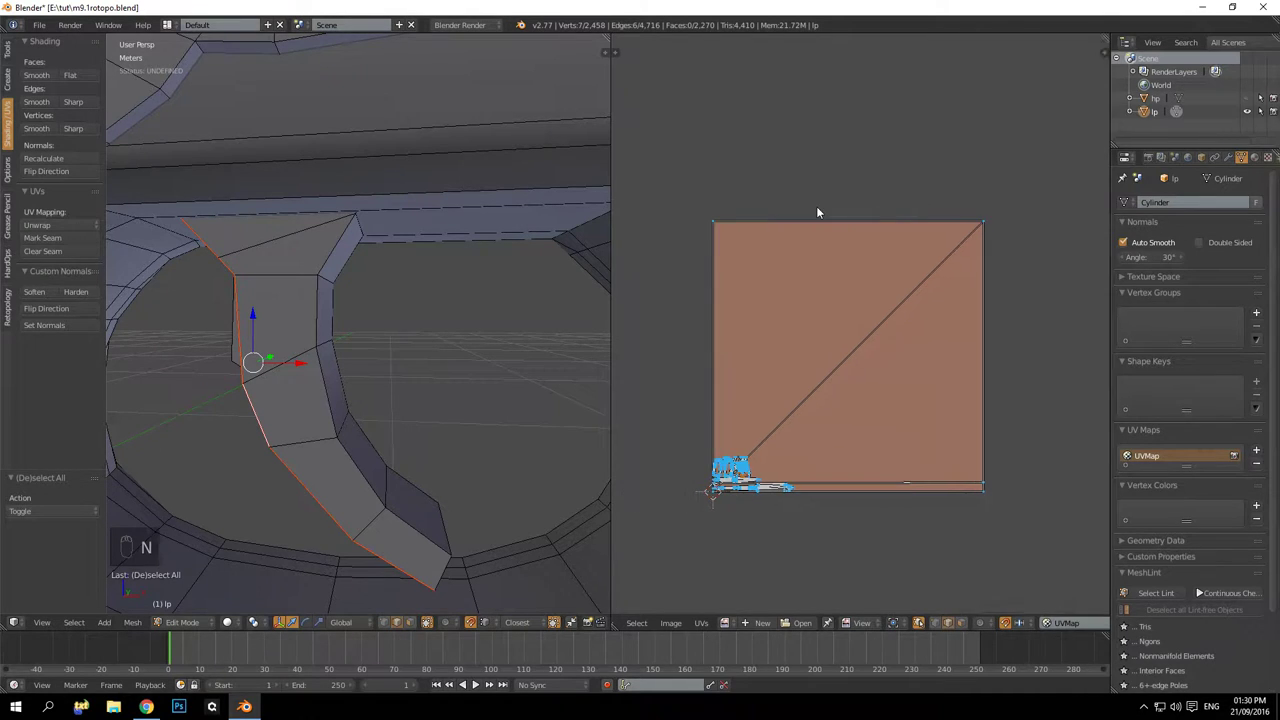
pyautogui.press('n')
pyautogui.click(1046, 199)
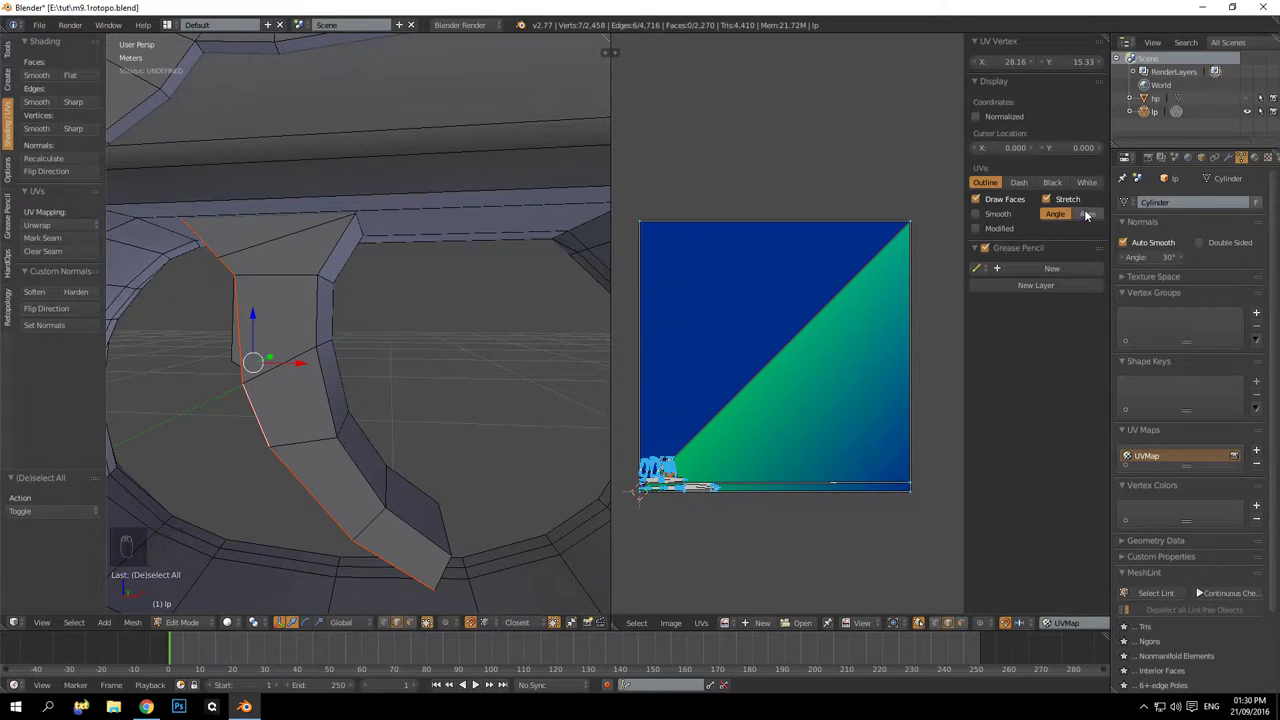
pyautogui.click(1085, 214)
pyautogui.click(1062, 218)
# Select the outer corner of the oversized UV face, frame the matching edge on the magazine base in the 3D view, and deselect
pyautogui.scroll(1, 806, 423)
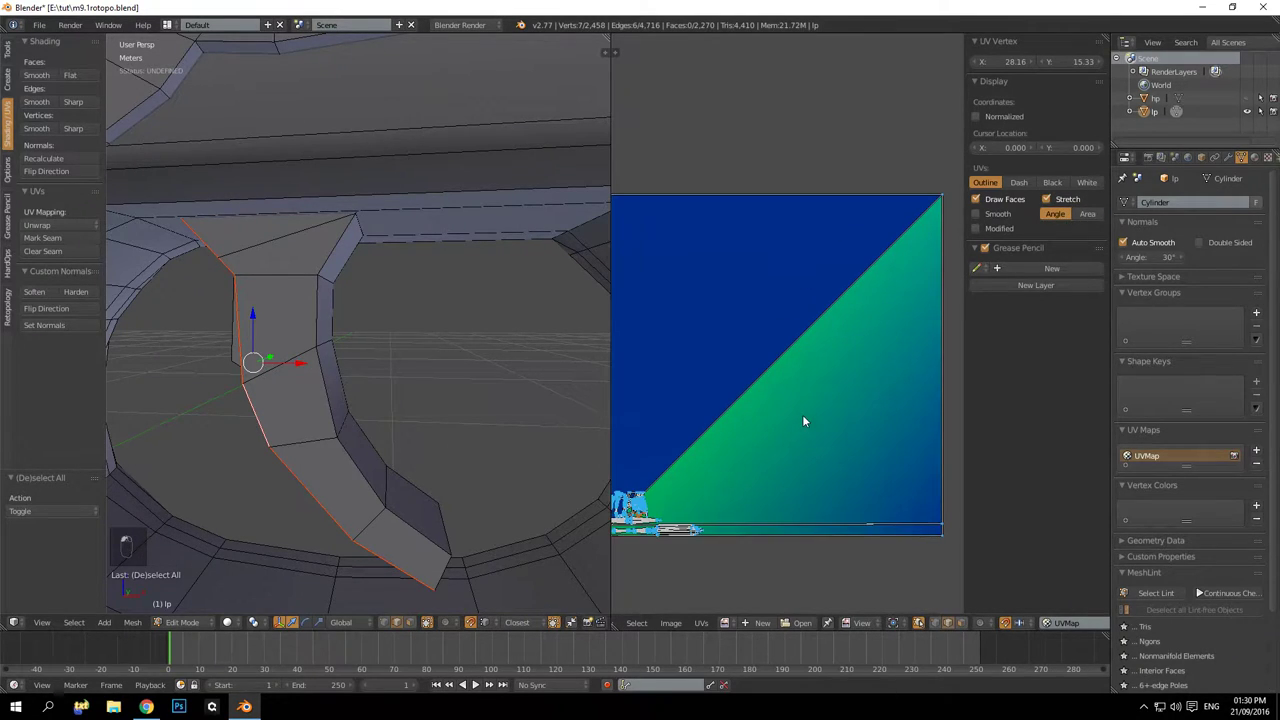
pyautogui.rightClick(943, 198)
pyautogui.scroll(-4, 420, 295)
pyautogui.scroll(-2, 420, 295)
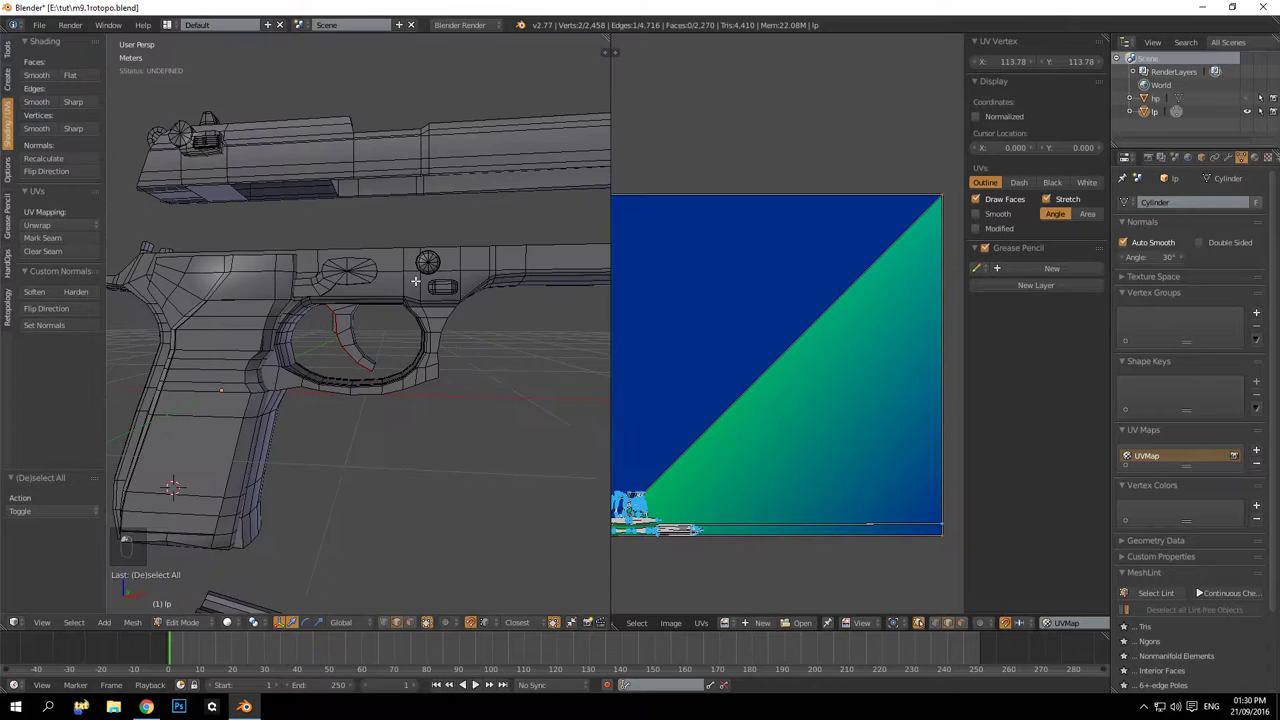
pyautogui.press('KP_Decimal')
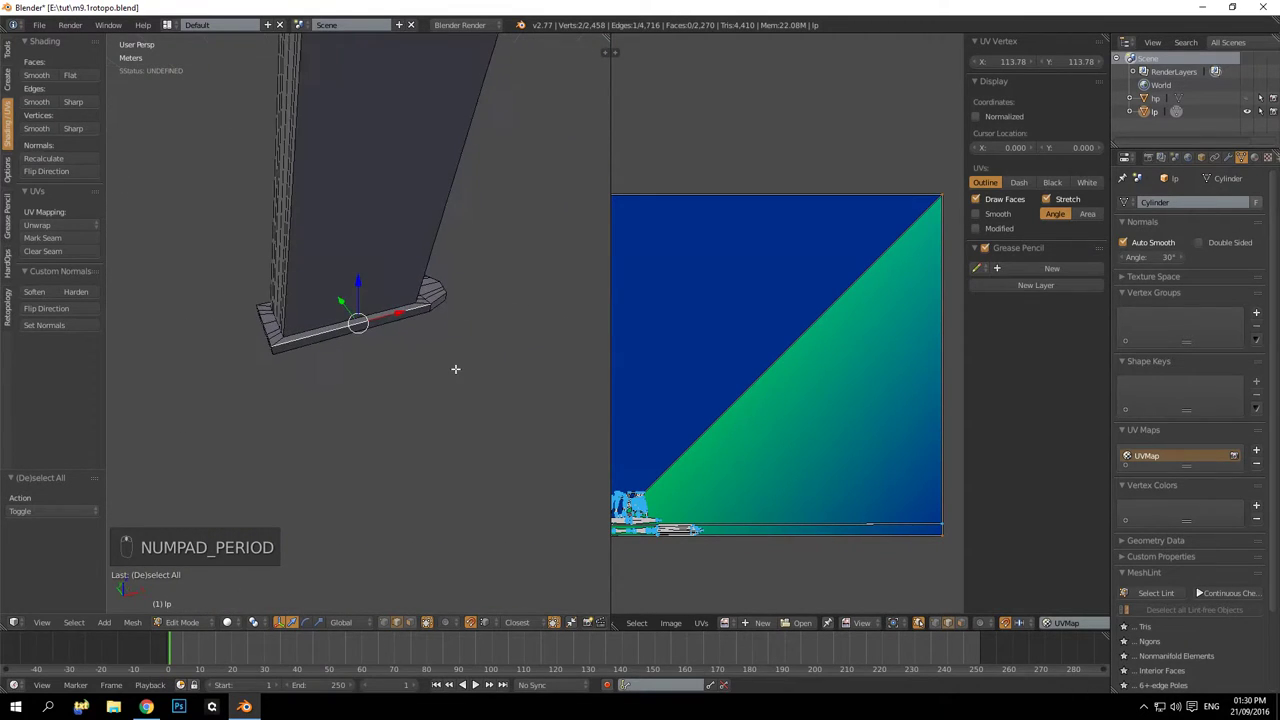
pyautogui.press('a')
# Mark a seam around the edge loop where the magazine body meets its base plate and clear the selection
pyautogui.moveTo(359, 341); pyautogui.dragTo(277, 395, button='middle')
pyautogui.scroll(3, 429, 289)
pyautogui.keyDown('alt'); pyautogui.rightClick(263, 405); pyautogui.keyUp('alt')
pyautogui.moveTo(452, 380); pyautogui.dragTo(306, 351, button='middle')
pyautogui.moveTo(493, 362)
pyautogui.mouseDown(button='middle')
pyautogui.moveTo(440, 354)
pyautogui.moveTo(285, 252)
pyautogui.mouseUp(button='middle')
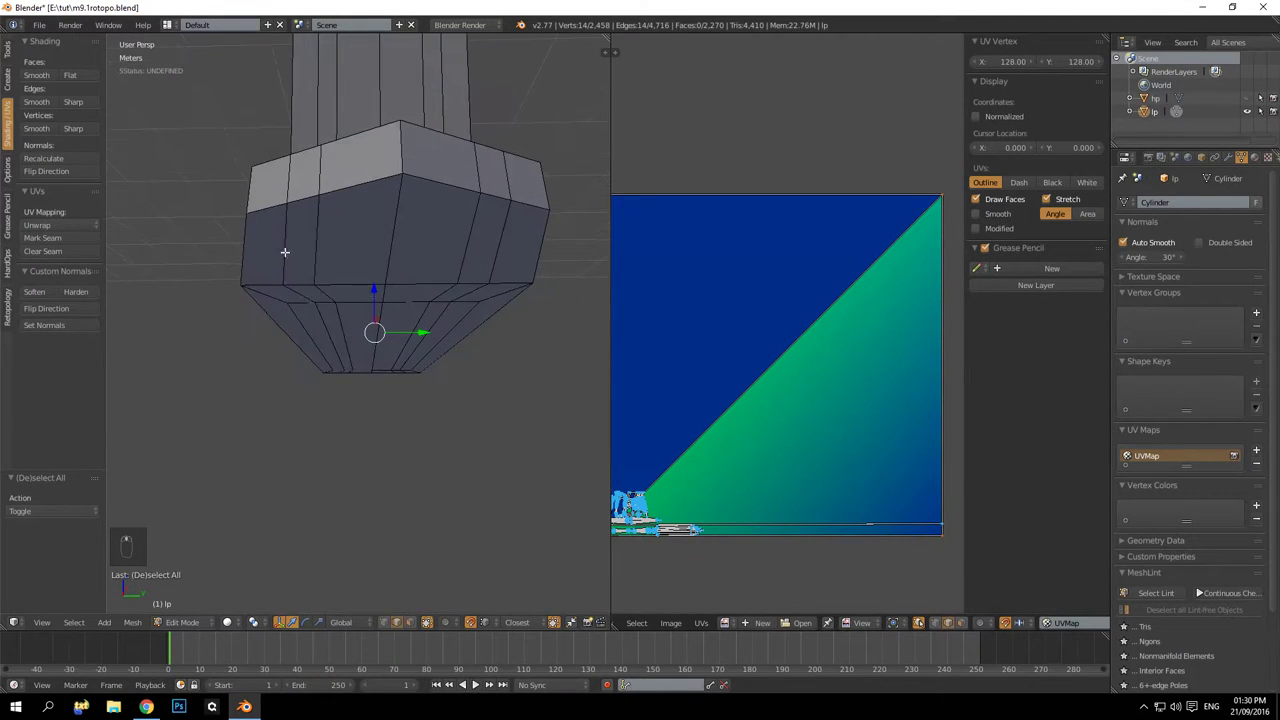
pyautogui.click(76, 240)
pyautogui.moveTo(300, 330); pyautogui.dragTo(460, 349, button='middle')
pyautogui.press('a')
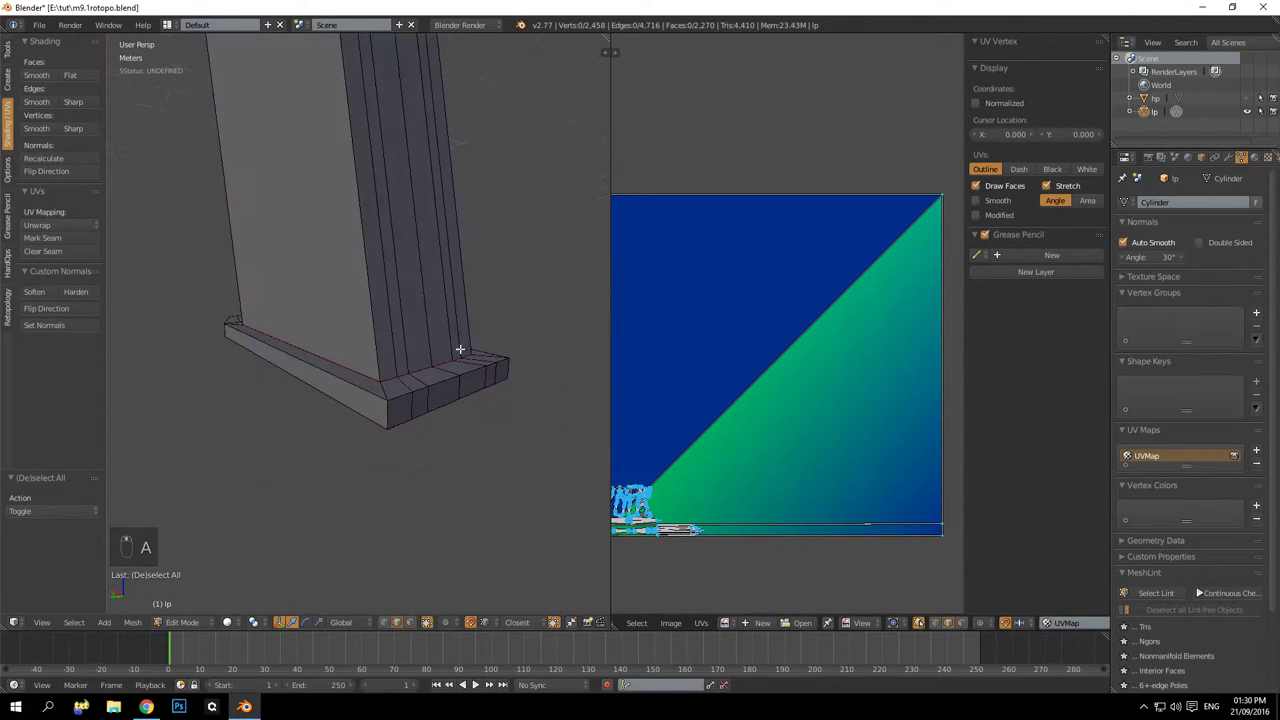
# Mark a seam around the lower rim of the magazine's base plate and clear the selection
pyautogui.moveTo(384, 401); pyautogui.dragTo(413, 408, button='middle')
pyautogui.rightClick(406, 504)
pyautogui.press('a')
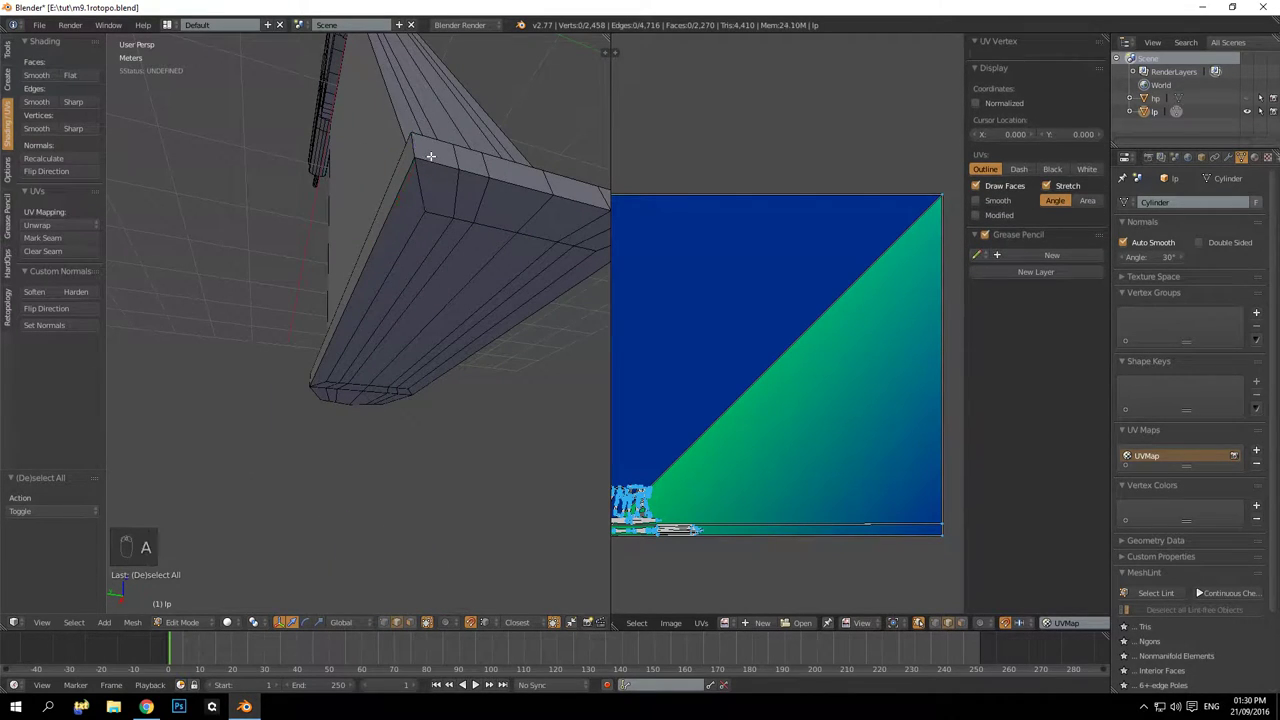
pyautogui.keyDown('alt'); pyautogui.rightClick(432, 156); pyautogui.keyUp('alt')
pyautogui.moveTo(442, 251); pyautogui.dragTo(337, 324, button='middle')
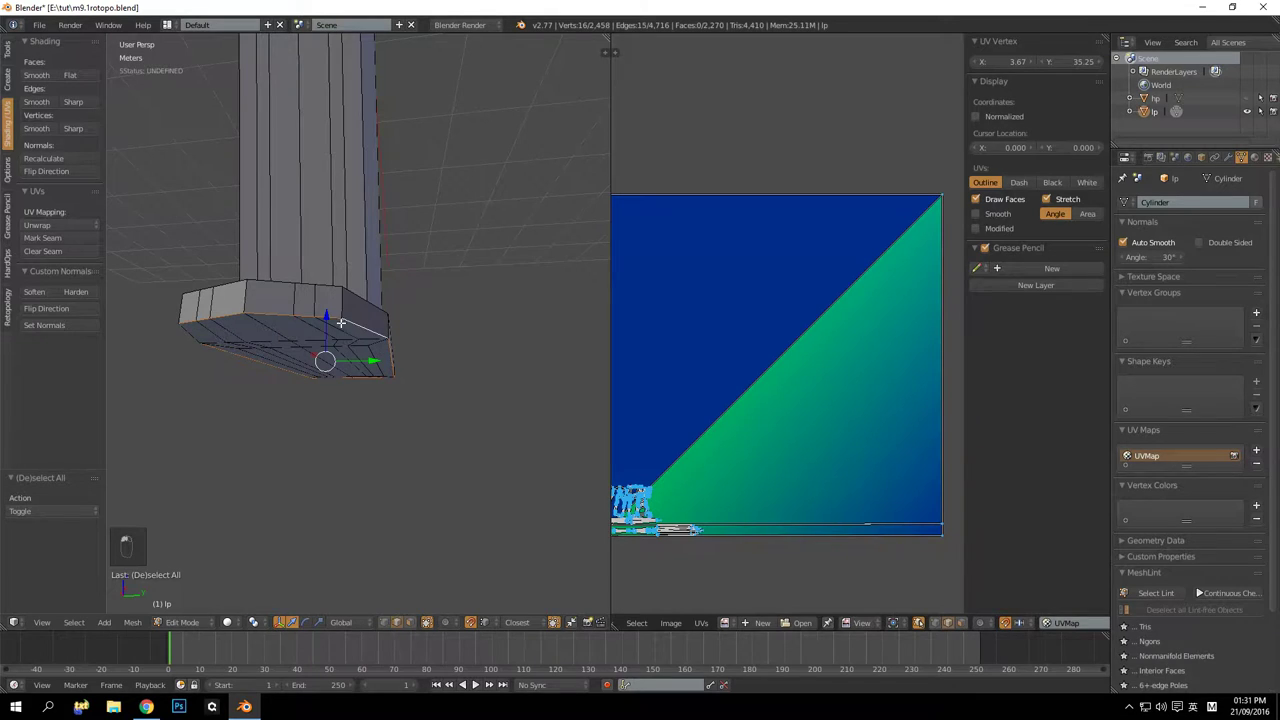
pyautogui.moveTo(341, 323); pyautogui.dragTo(447, 355, button='middle')
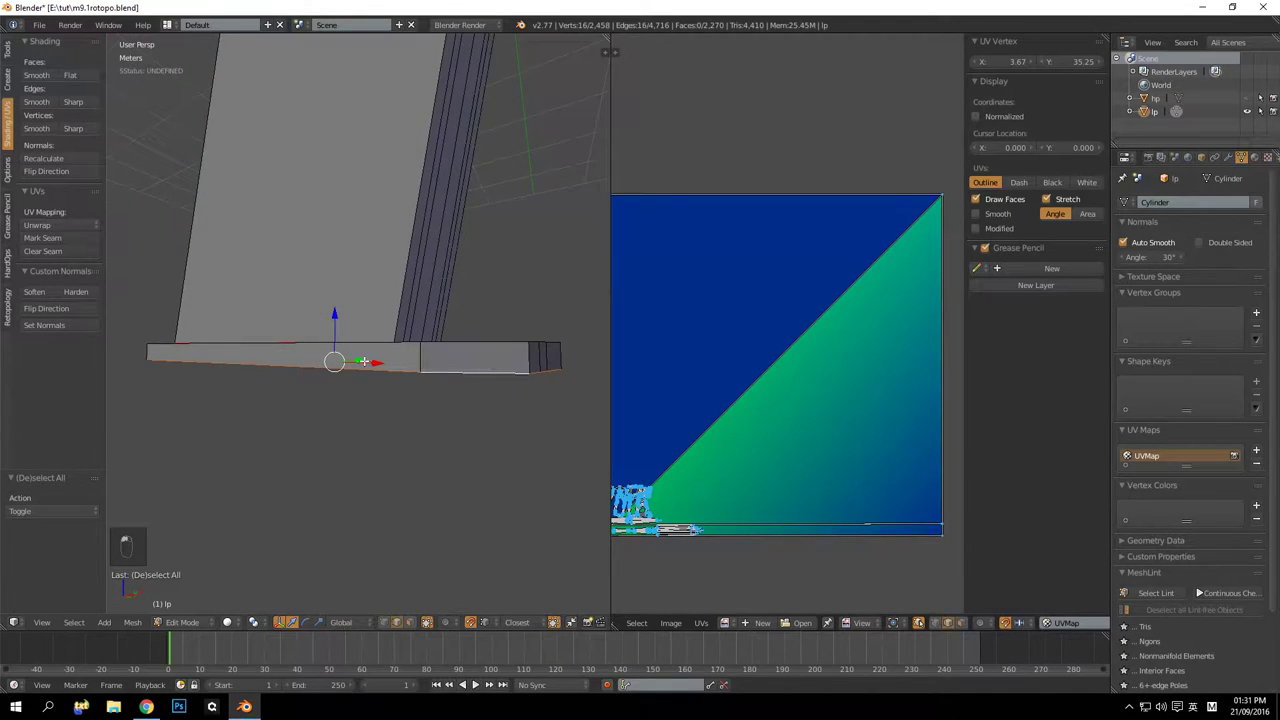
pyautogui.moveTo(364, 361); pyautogui.dragTo(278, 336, button='middle')
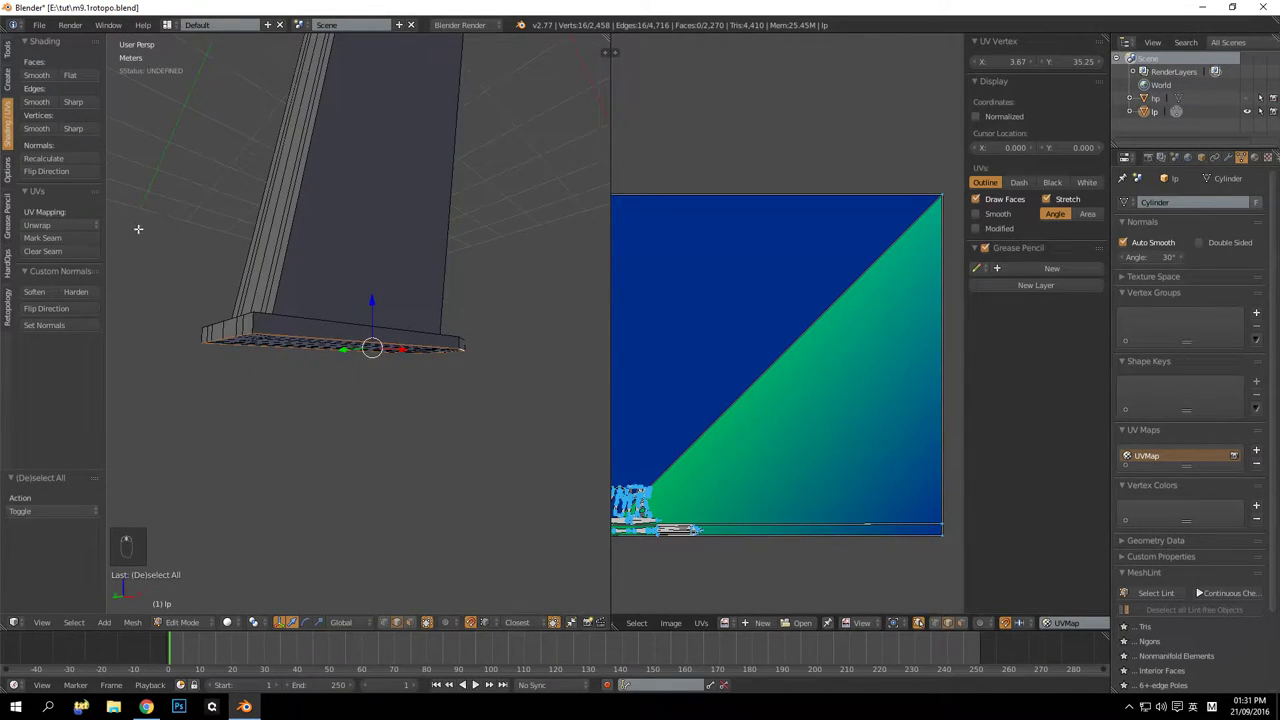
pyautogui.moveTo(362, 318); pyautogui.dragTo(495, 417, button='middle')
pyautogui.press('a')
# Mark the short vertical edges at a corner of the magazine's base plate as a seam and deselect everything
pyautogui.rightClick(493, 402)
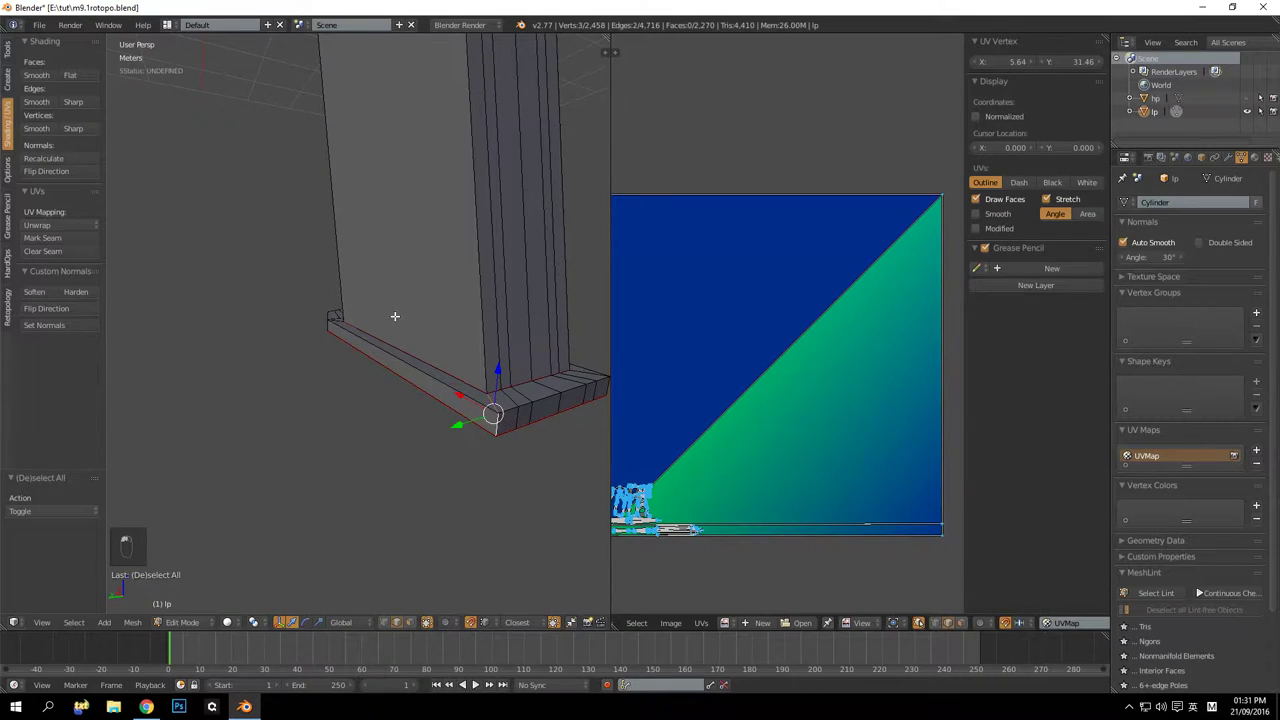
pyautogui.scroll(-2, 873, 369)
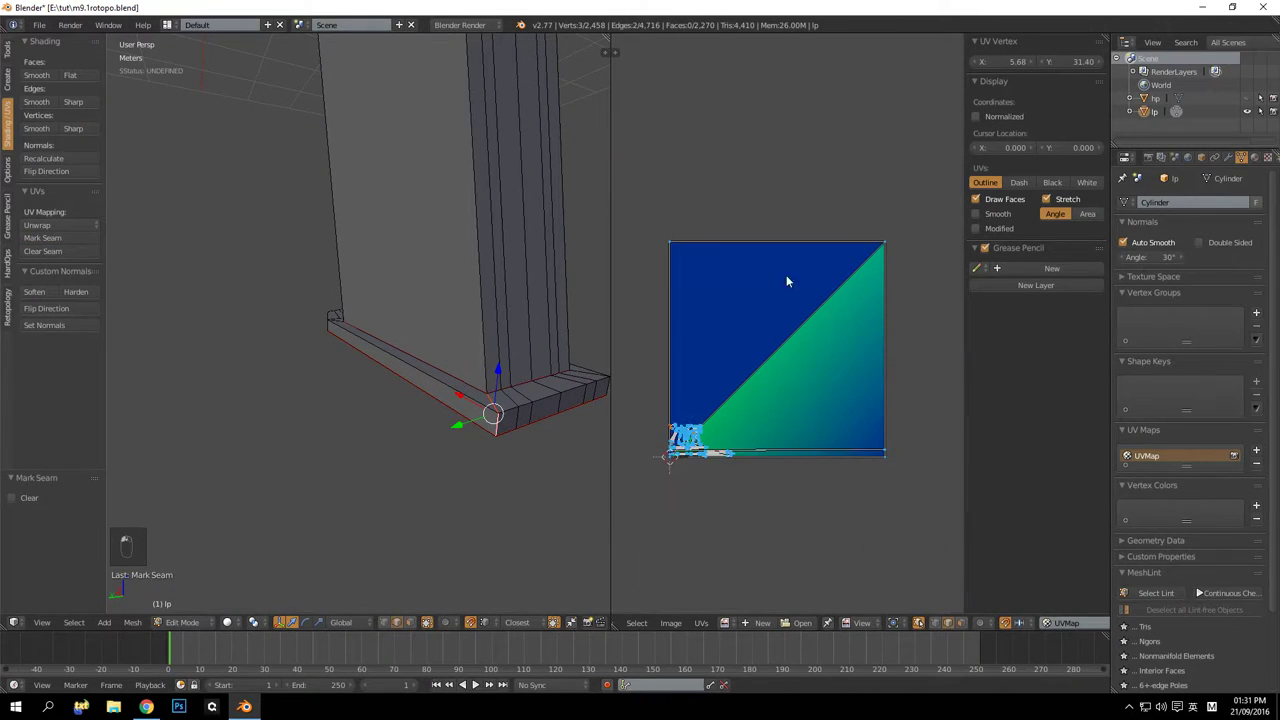
pyautogui.press('a')
# Mark a seam along the magazine body's long vertical corner edge above the base plate, undoing the stray selection on the plate's underside
pyautogui.moveTo(383, 194); pyautogui.dragTo(486, 398, button='middle')
pyautogui.keyDown('alt'); pyautogui.rightClick(349, 297); pyautogui.keyUp('alt')
pyautogui.scroll(3, 411, 337)
pyautogui.scroll(-5, 411, 337)
pyautogui.moveTo(411, 337); pyautogui.dragTo(290, 257, button='middle')
pyautogui.scroll(3, 290, 246)
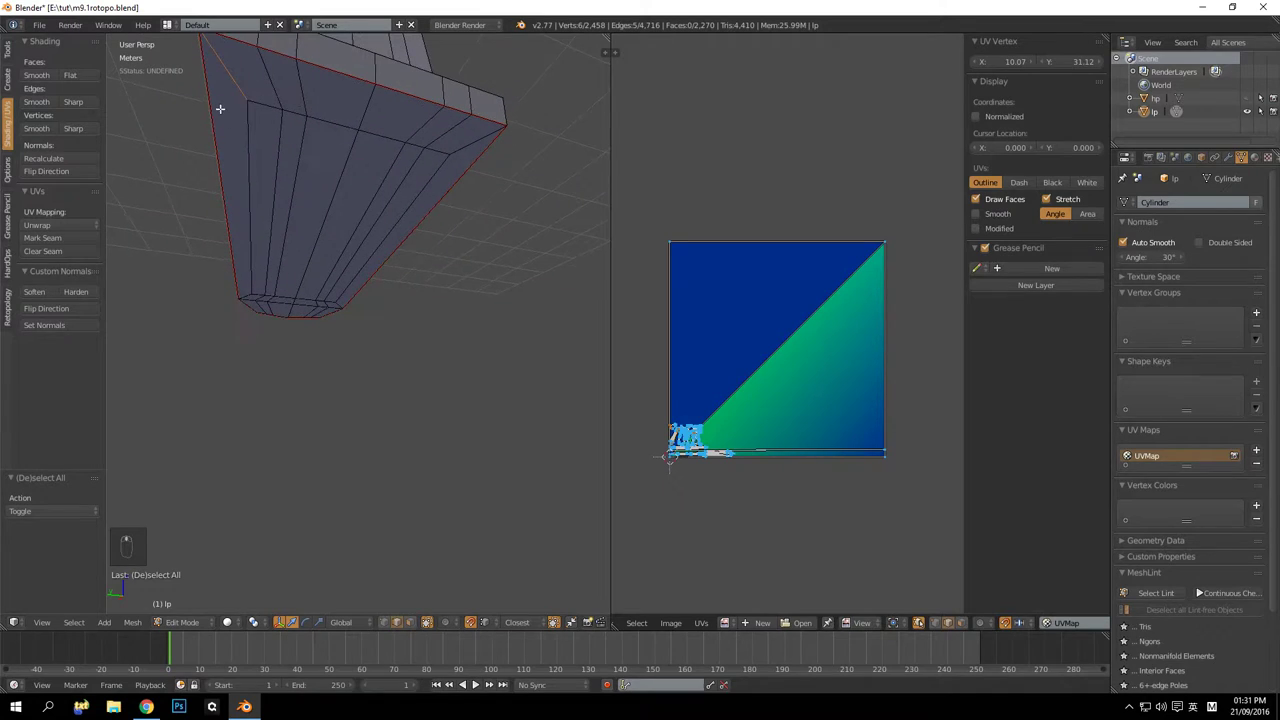
pyautogui.hotkey('ctrl', 'z')
pyautogui.moveTo(254, 111); pyautogui.dragTo(264, 155, button='middle')
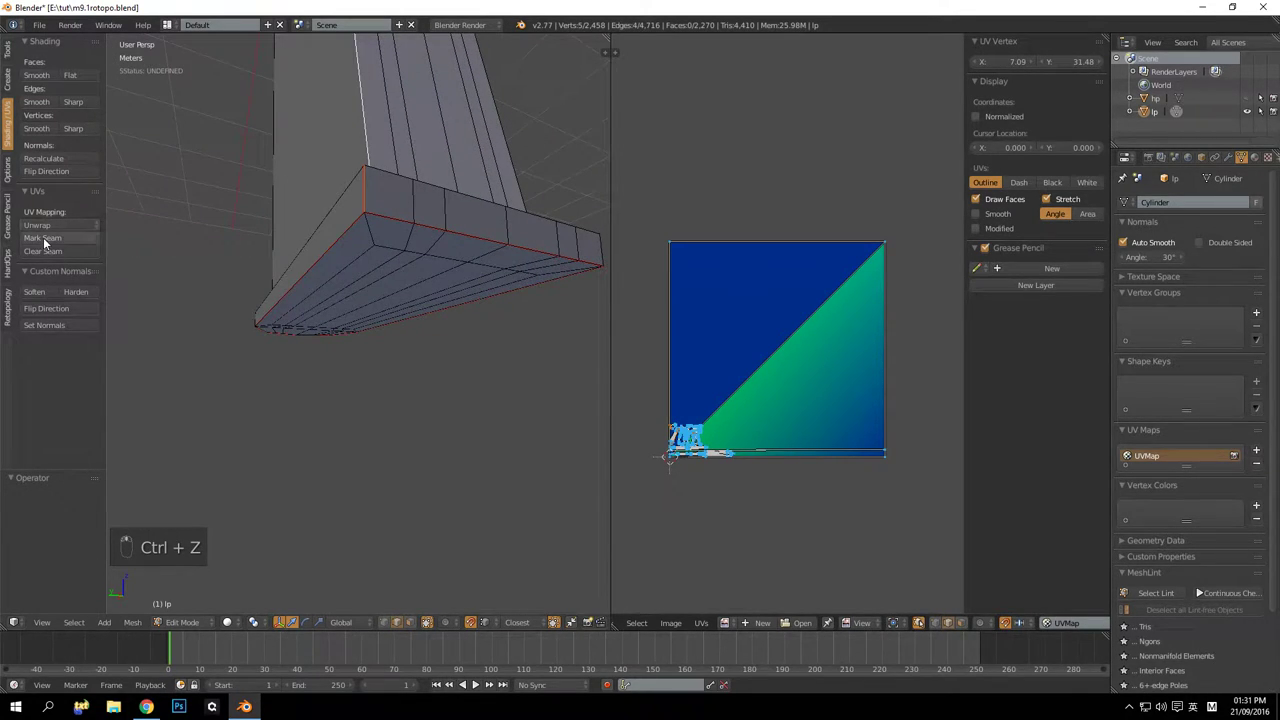
pyautogui.press('a')
# Select the outer corner of the remaining oversized UV face, frame its matching edge at the detached tube's end, and clear the selection
pyautogui.moveTo(423, 283); pyautogui.dragTo(512, 362, button='middle')
pyautogui.rightClick(886, 244)
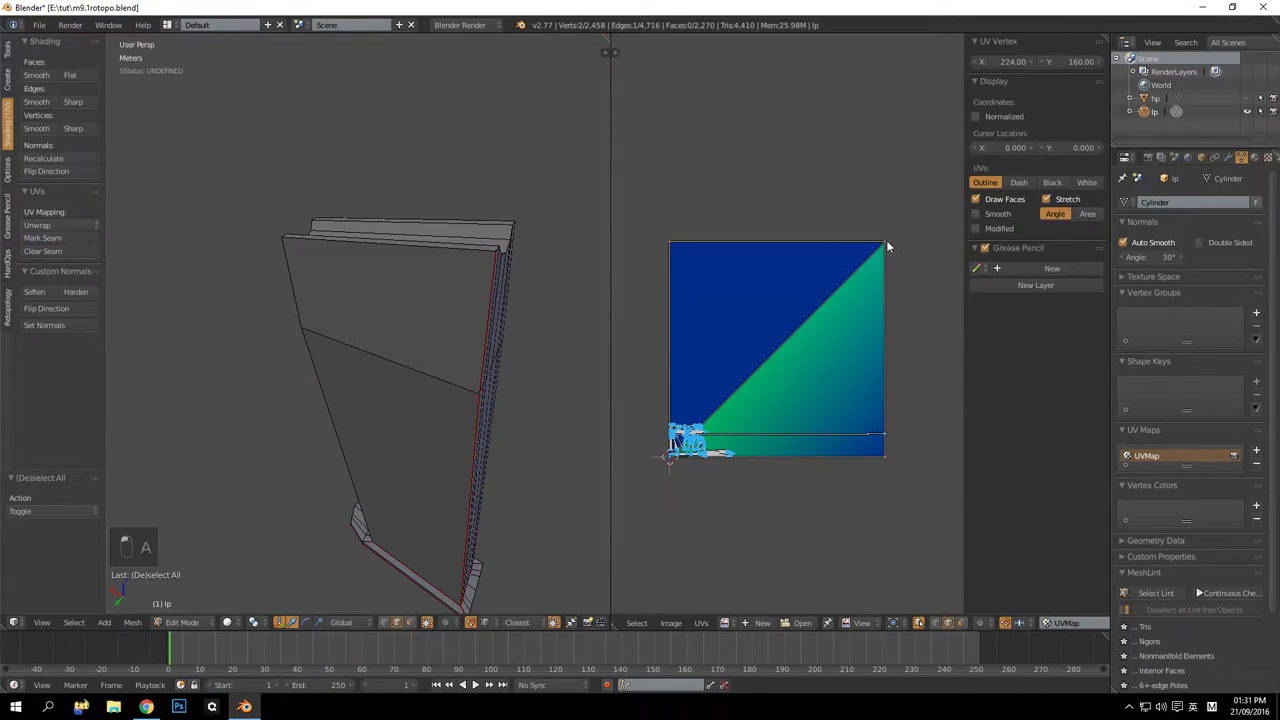
pyautogui.moveTo(503, 246); pyautogui.dragTo(323, 197, button='middle')
pyautogui.press('KP_Decimal')
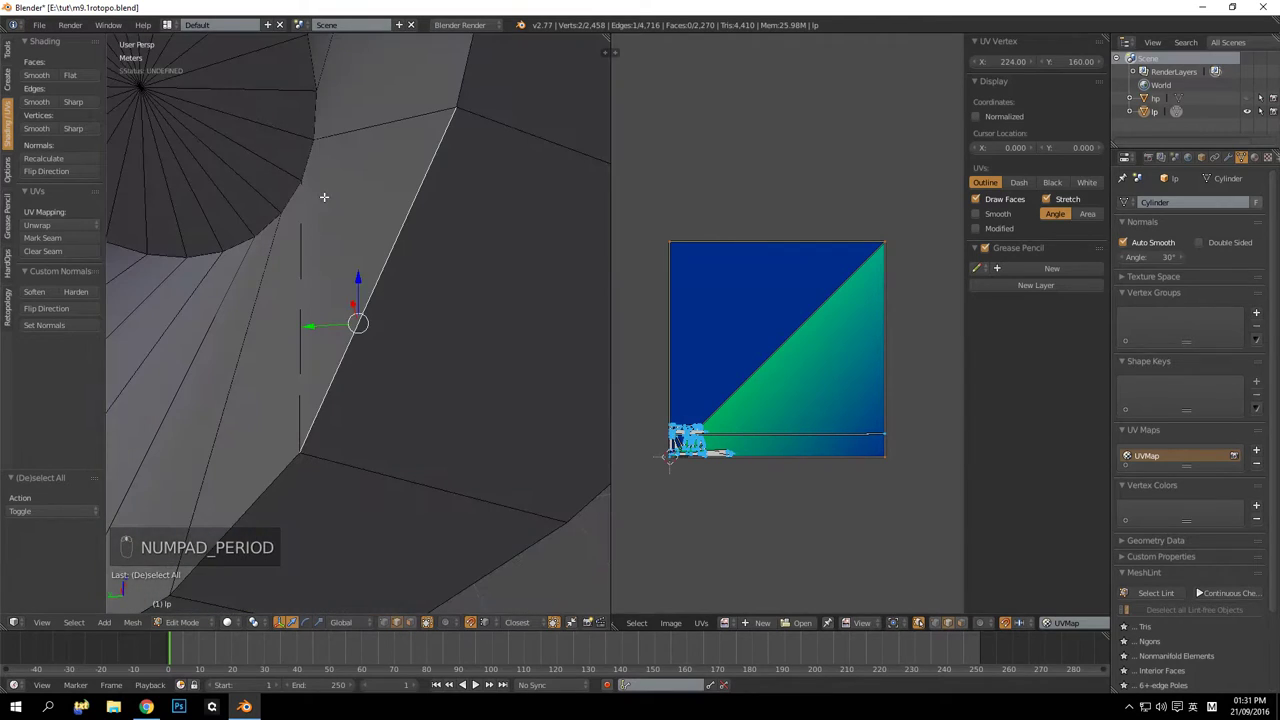
pyautogui.scroll(-5, 376, 318)
pyautogui.moveTo(400, 346); pyautogui.dragTo(345, 330, button='middle')
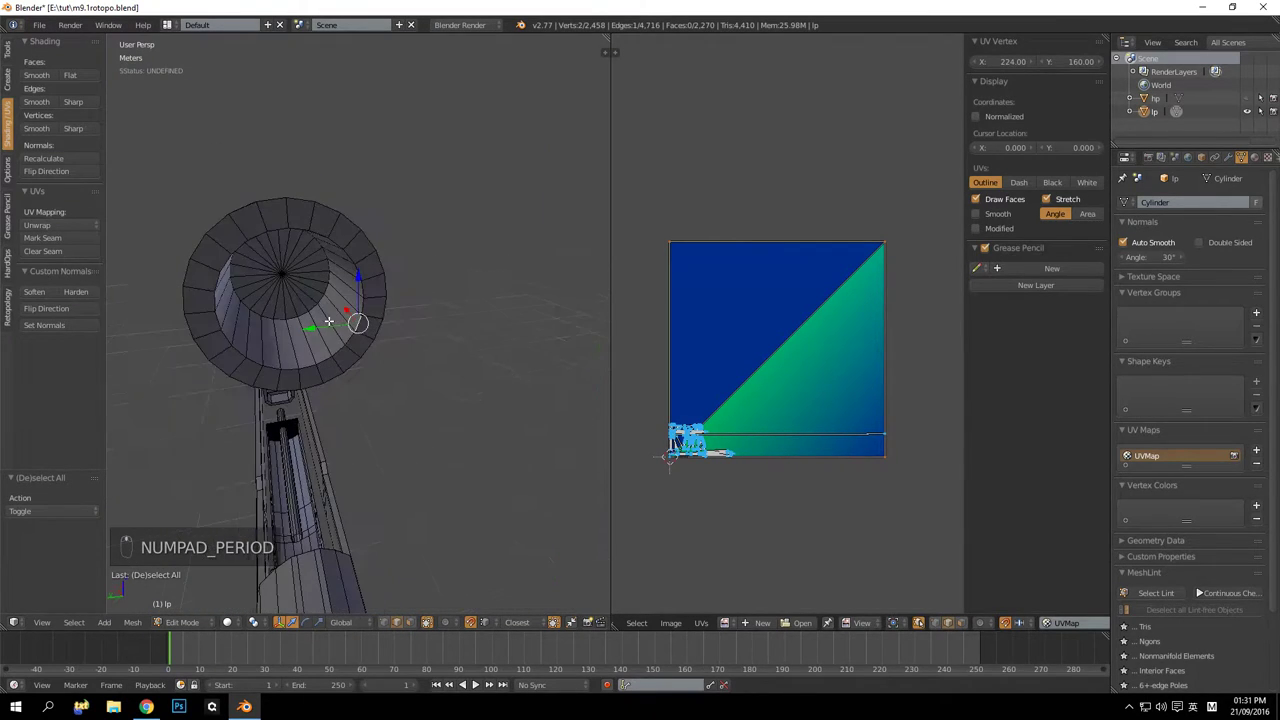
pyautogui.press('a')
pyautogui.press('a')
# Mark the inner and outer circular edge loops of the recess in the tube's end as seams and inspect the updated UV islands
pyautogui.scroll(4, 339, 330)
pyautogui.scroll(-1, 399, 410)
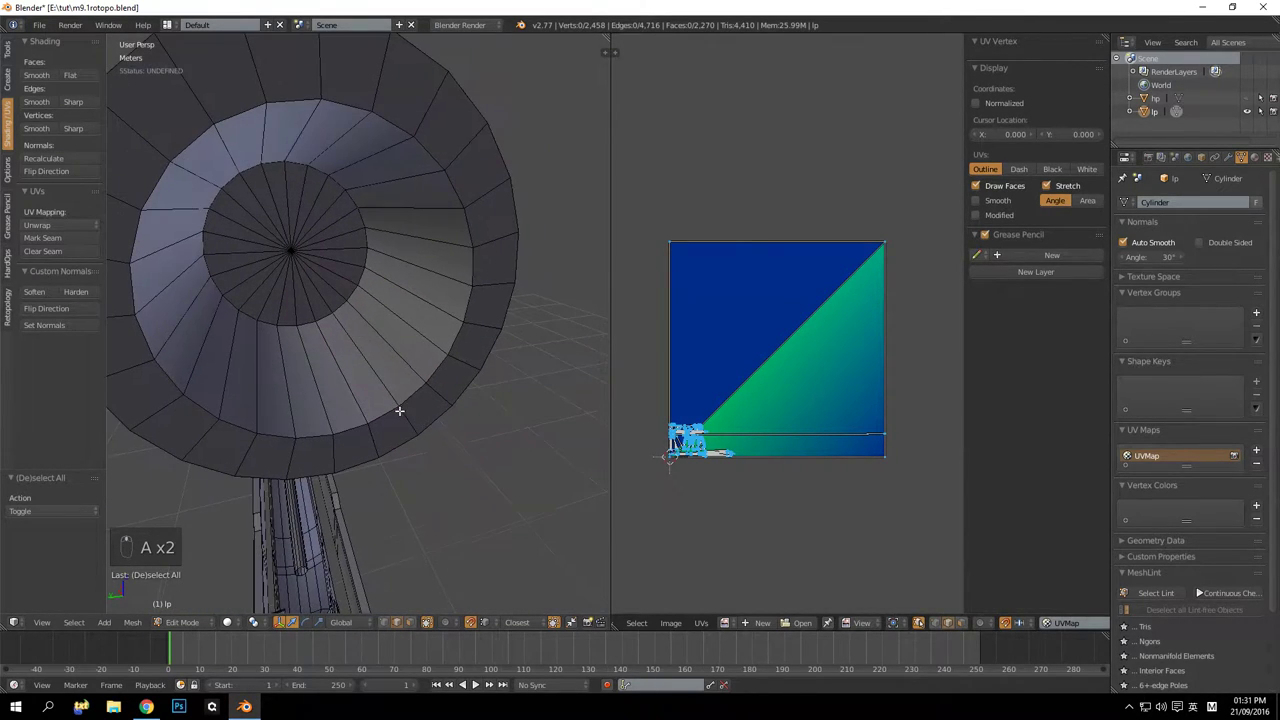
pyautogui.keyDown('alt'); pyautogui.rightClick(433, 370); pyautogui.keyUp('alt')
pyautogui.keyDown('alt'); pyautogui.keyDown('shift'); pyautogui.rightClick(353, 294); pyautogui.keyUp('shift'); pyautogui.keyUp('alt')
pyautogui.moveTo(353, 294)
pyautogui.mouseDown(button='middle')
pyautogui.moveTo(367, 310)
pyautogui.moveTo(346, 298)
pyautogui.mouseUp(button='middle')
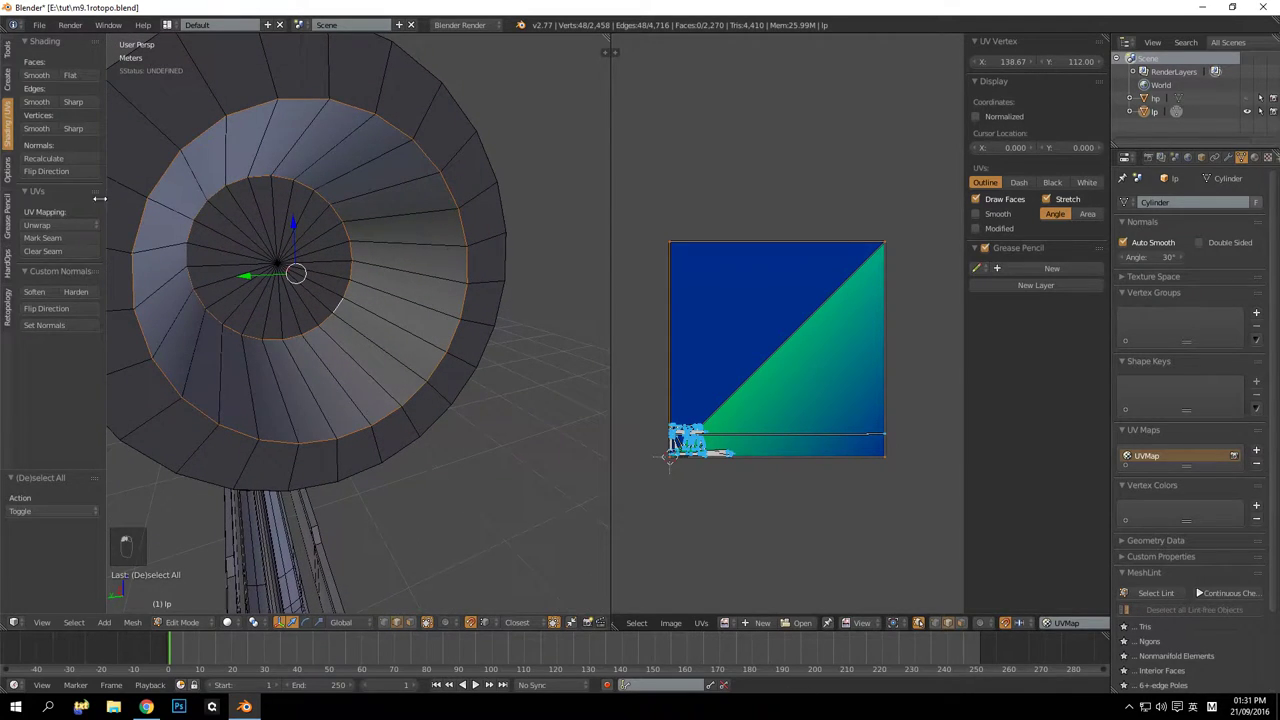
pyautogui.click(56, 239)
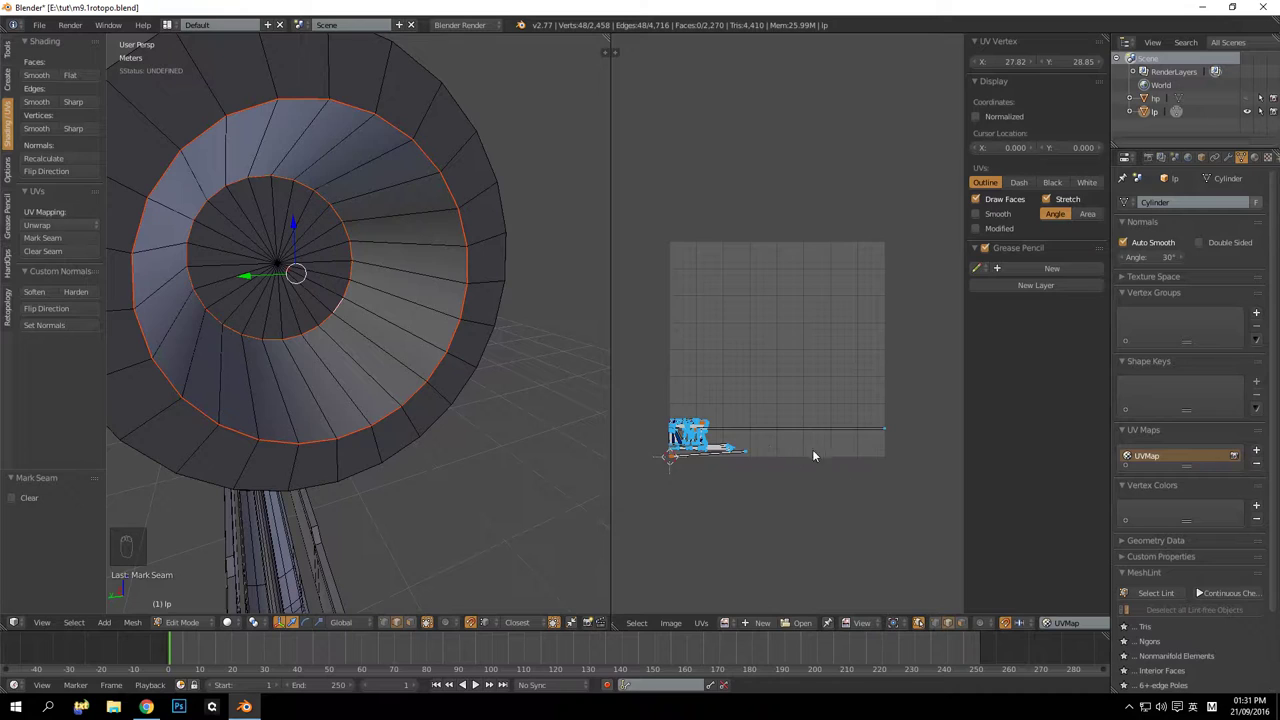
pyautogui.scroll(8, 829, 300)
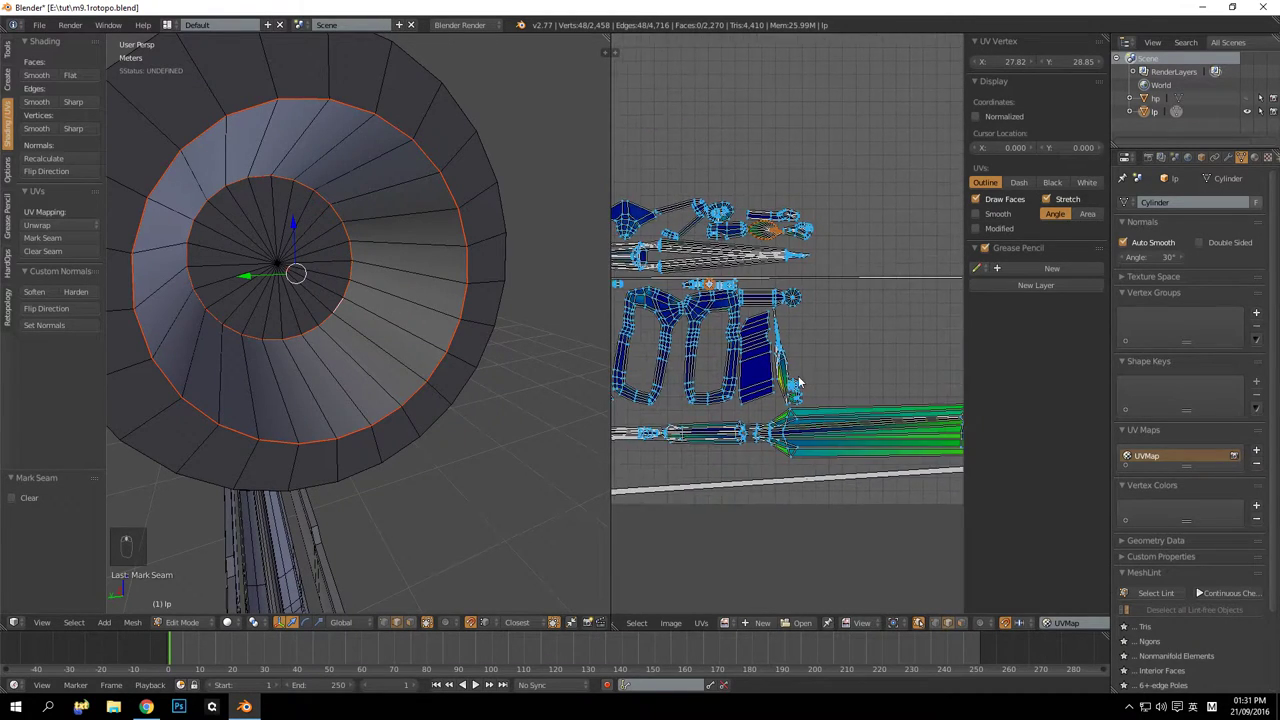
# Mark the inner and outer circular edge loops of the recess in the tube's opposite end as seams and deselect everything
pyautogui.scroll(-5, 798, 382)
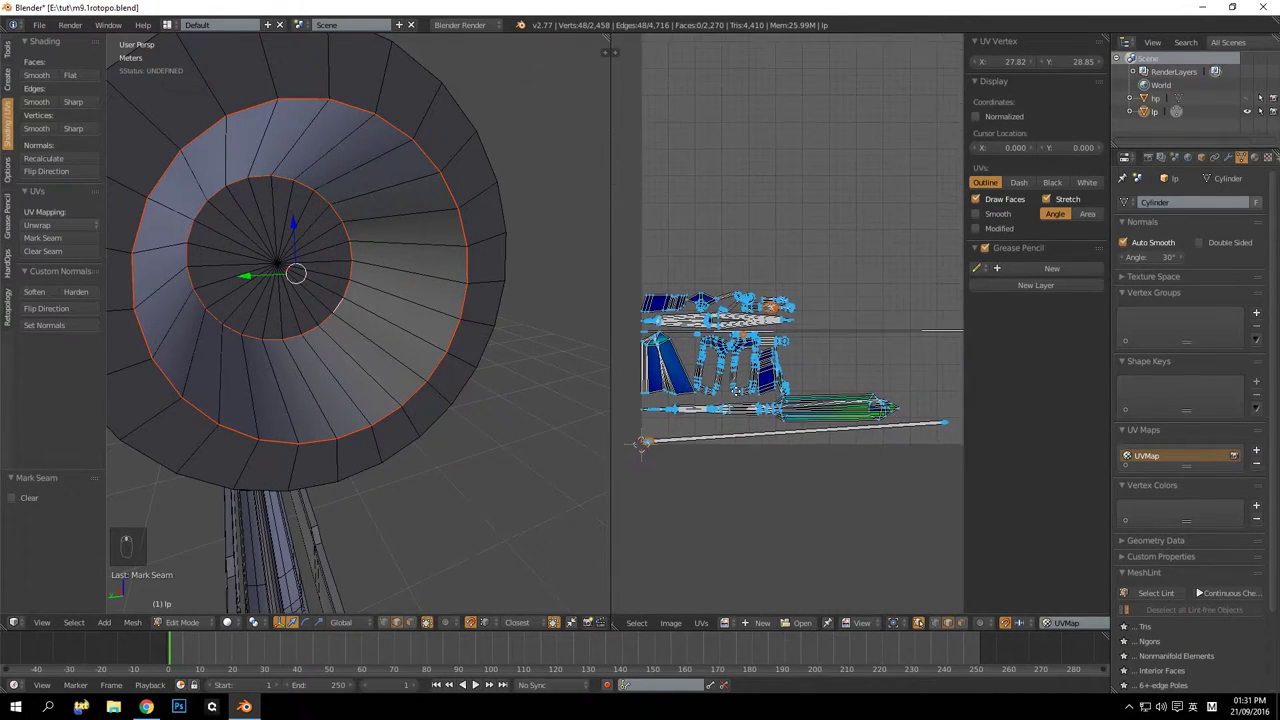
pyautogui.scroll(-4, 736, 391)
pyautogui.moveTo(660, 389); pyautogui.dragTo(735, 390, button='middle')
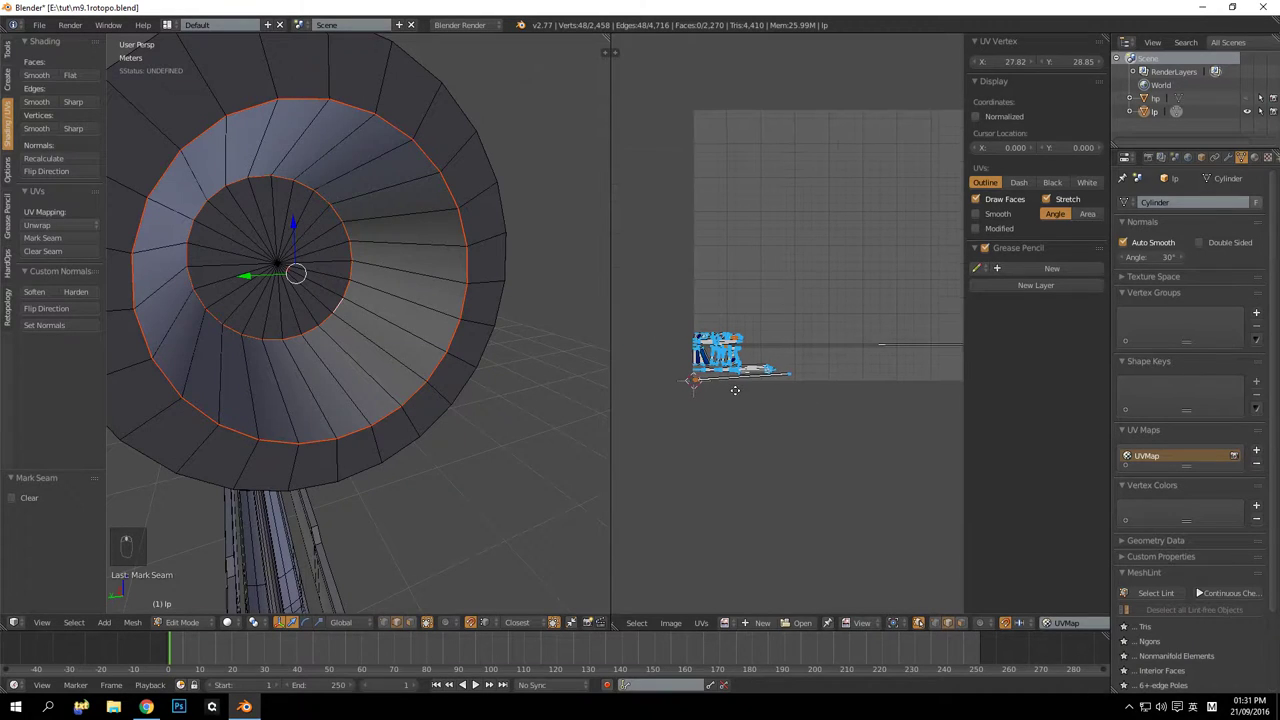
pyautogui.moveTo(600, 378); pyautogui.dragTo(300, 317, button='middle')
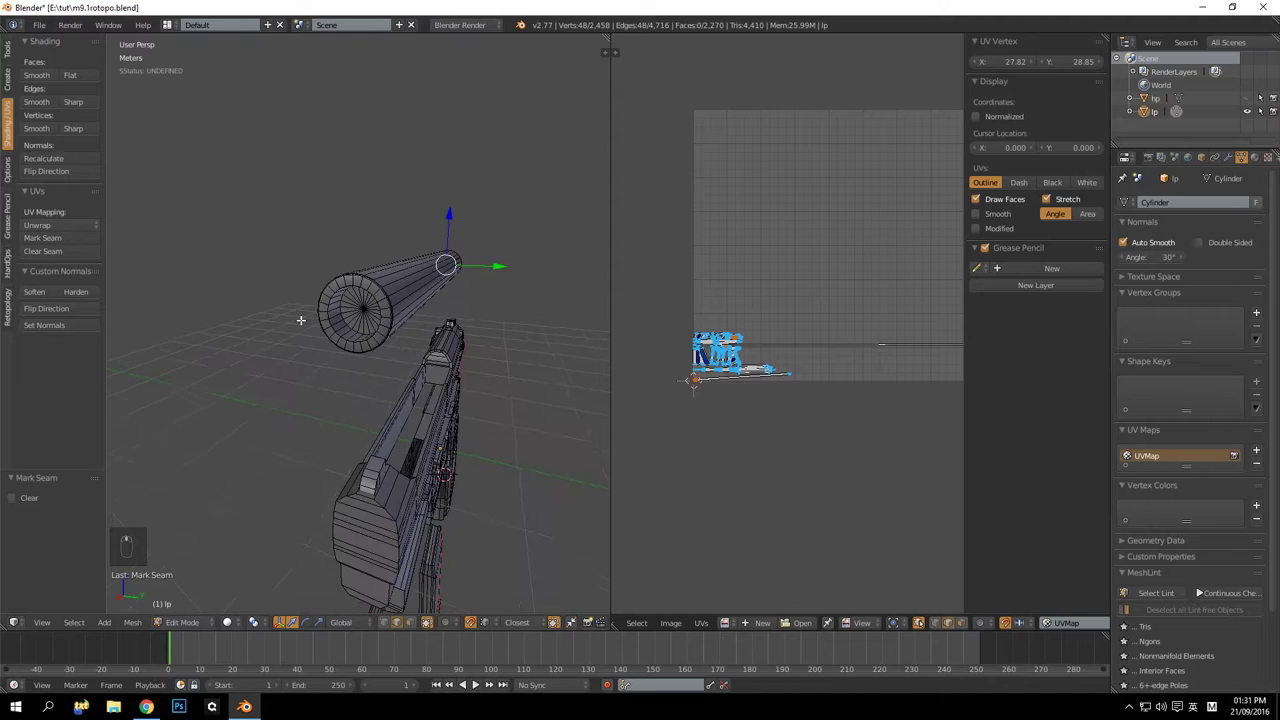
pyautogui.scroll(5, 310, 330)
pyautogui.press('a')
pyautogui.keyDown('alt'); pyautogui.rightClick(344, 360); pyautogui.keyUp('alt')
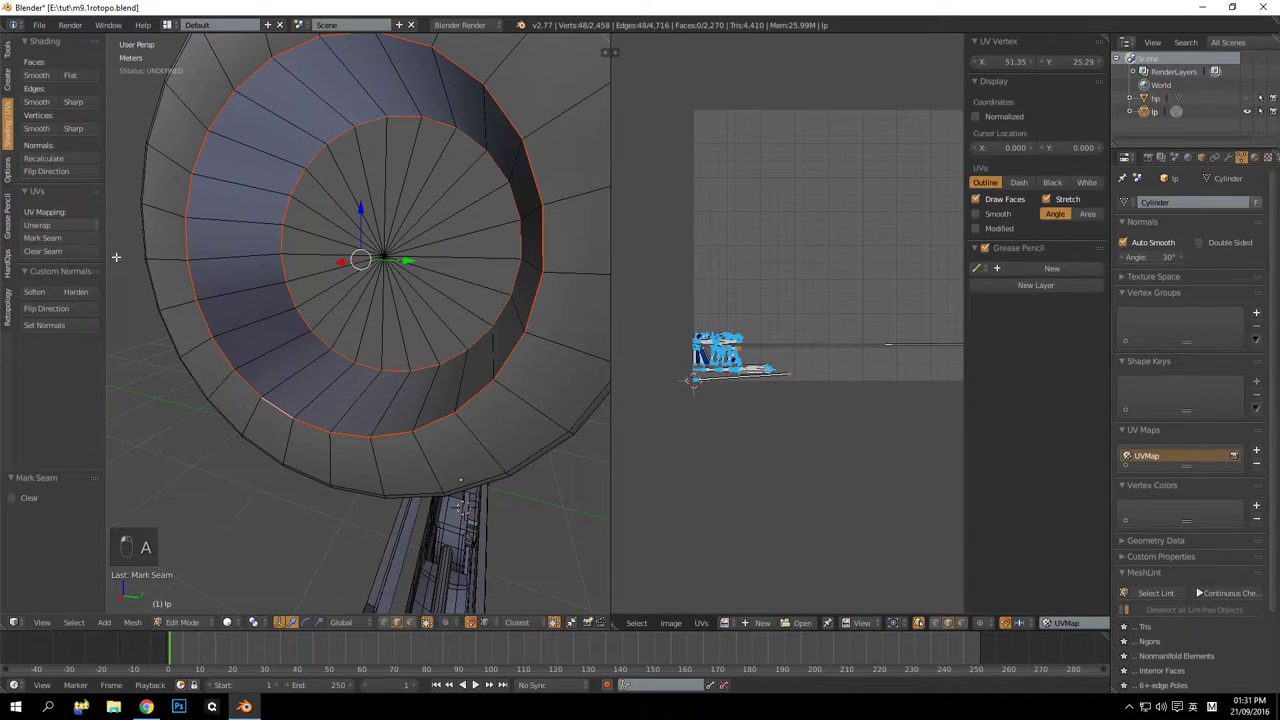
pyautogui.press('a')
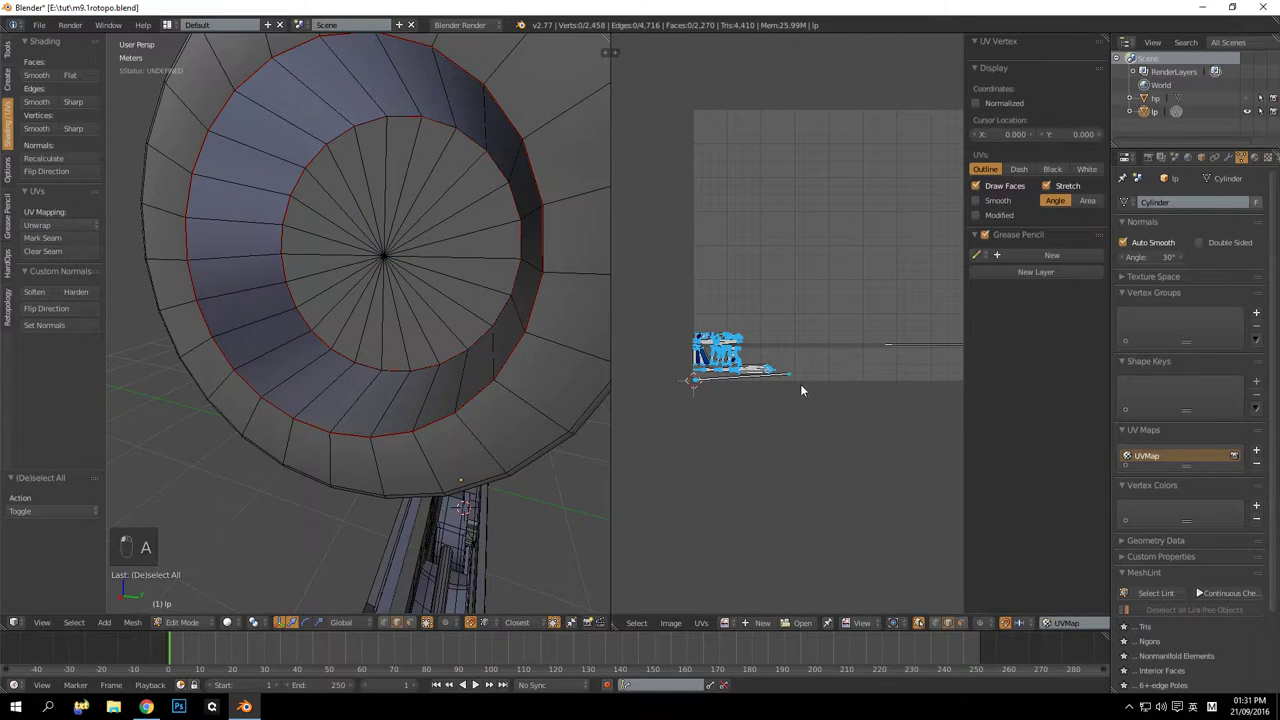
# Select the far end of the long thin UV strip, frame its matching edge at the guide rod, and clear the selection
pyautogui.moveTo(803, 385); pyautogui.dragTo(625, 366, button='middle')
pyautogui.scroll(5, 640, 374)
pyautogui.rightClick(747, 383)
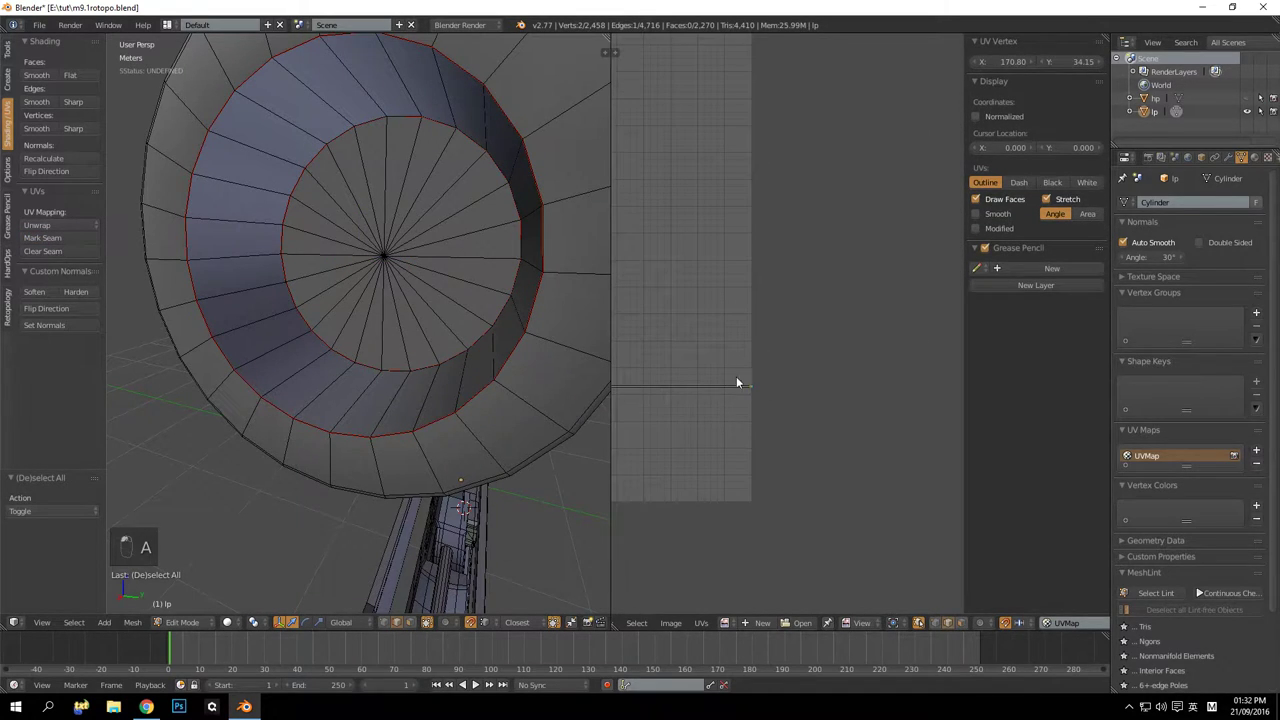
pyautogui.scroll(-5, 768, 380)
pyautogui.scroll(7, 767, 379)
pyautogui.moveTo(715, 365); pyautogui.dragTo(846, 342, button='middle')
pyautogui.moveTo(412, 286); pyautogui.dragTo(471, 323, button='middle')
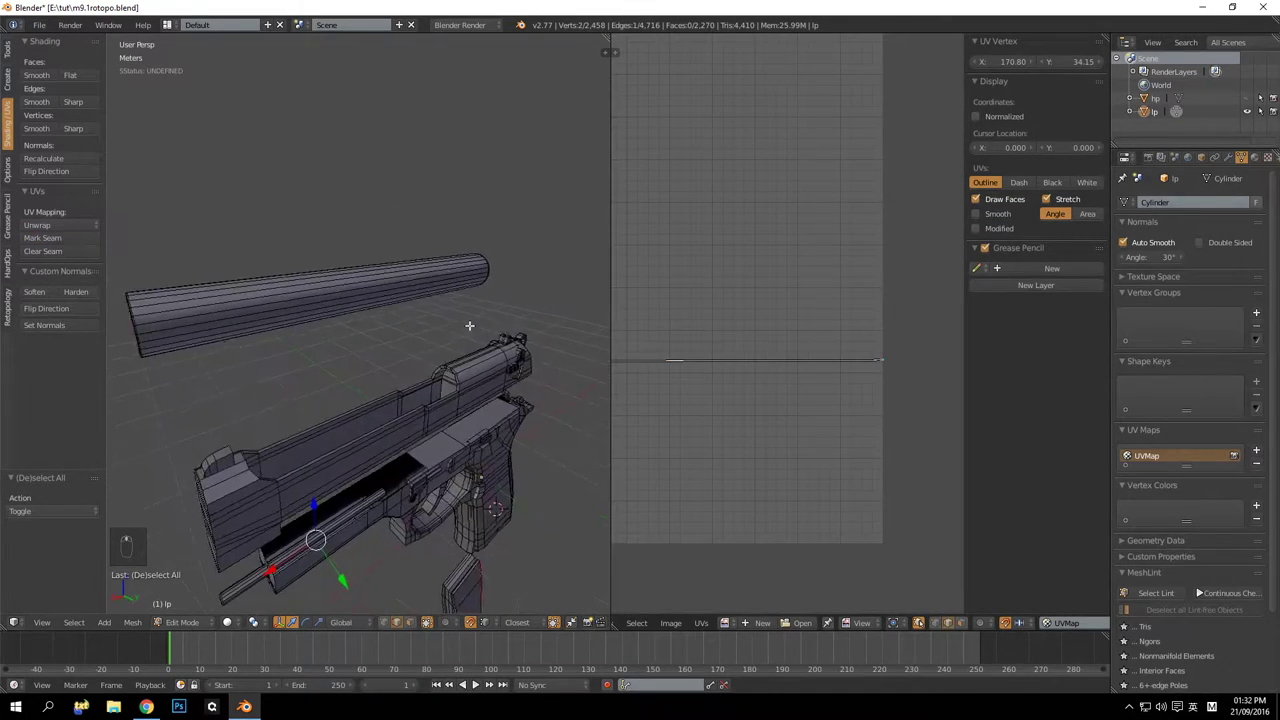
pyautogui.scroll(3, 887, 370)
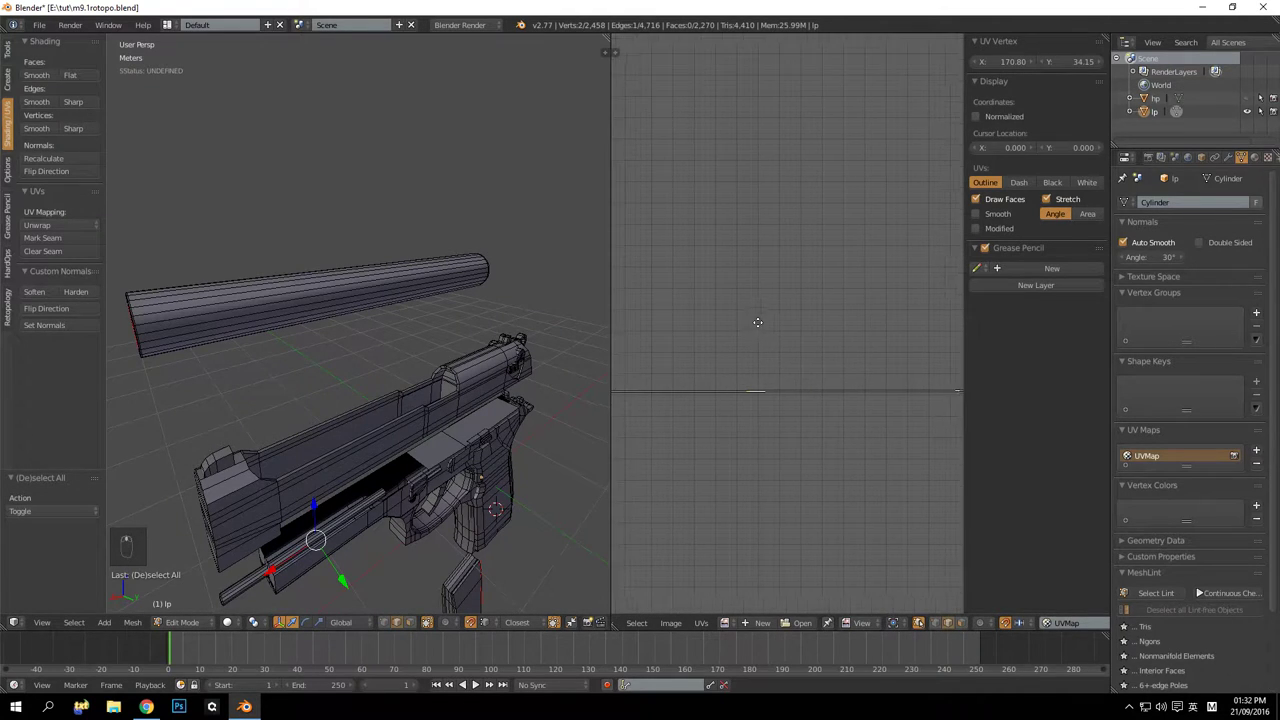
pyautogui.moveTo(394, 327); pyautogui.dragTo(406, 258, button='middle')
pyautogui.press('KP_Decimal')
pyautogui.press('a')
pyautogui.press('a')
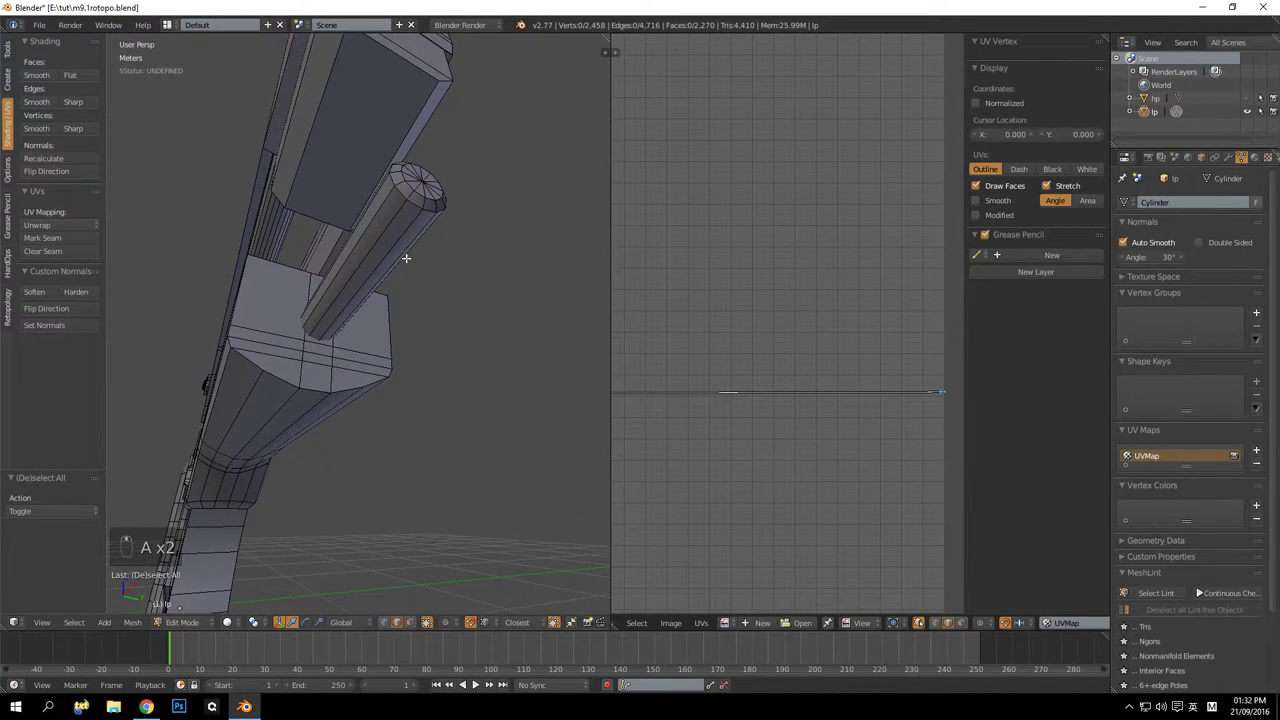
# Mark the circular edge loop around the guide rod's tip, where the bevel meets the shaft, as a seam
pyautogui.keyDown('alt'); pyautogui.rightClick(415, 208); pyautogui.keyUp('alt')
pyautogui.press('a')
pyautogui.keyDown('alt'); pyautogui.rightClick(420, 205); pyautogui.keyUp('alt')
pyautogui.moveTo(420, 205); pyautogui.dragTo(108, 257, button='middle')
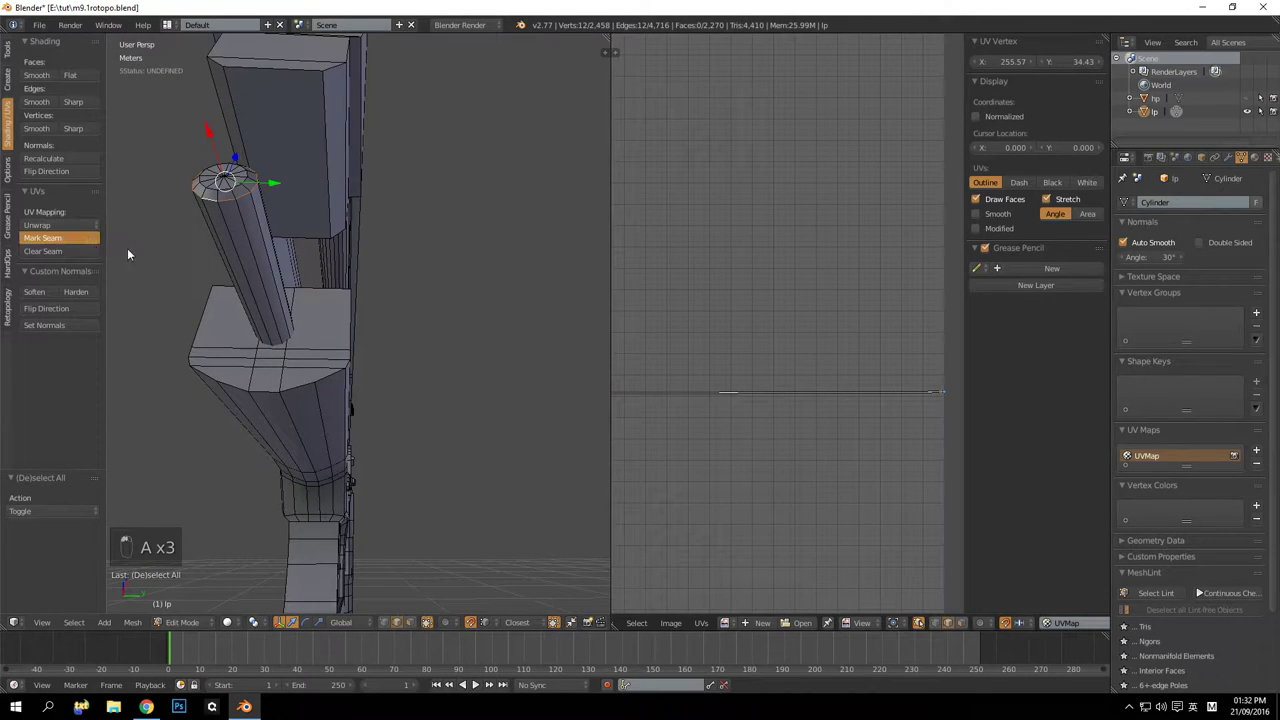
# Mark one long edge along the underside of the guide rod's shaft as a seam
pyautogui.moveTo(255, 270); pyautogui.dragTo(329, 288, button='middle')
pyautogui.scroll(4, 328, 286)
pyautogui.press('a')
pyautogui.rightClick(317, 222)
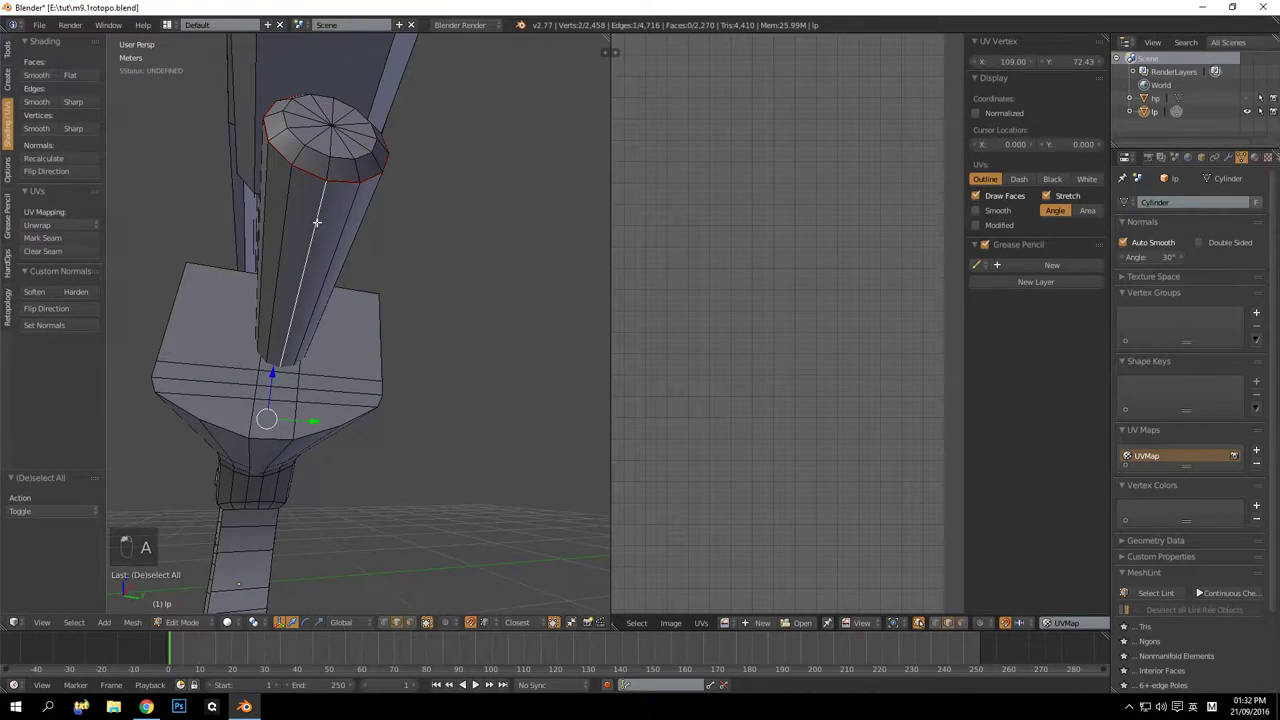
pyautogui.moveTo(317, 222); pyautogui.dragTo(298, 236, button='middle')
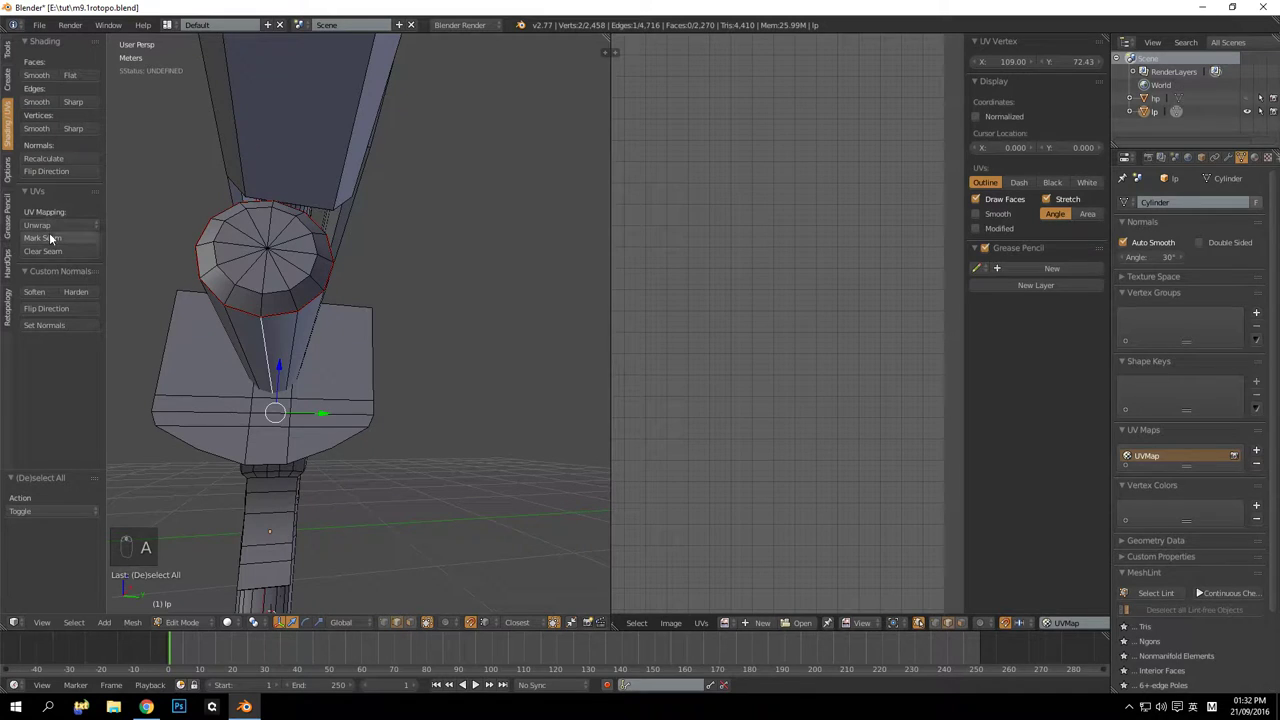
pyautogui.click(49, 232)
# Examine the updated UV islands for remaining stretch, including the elongated oval island near the UV origin
pyautogui.scroll(5, 743, 358)
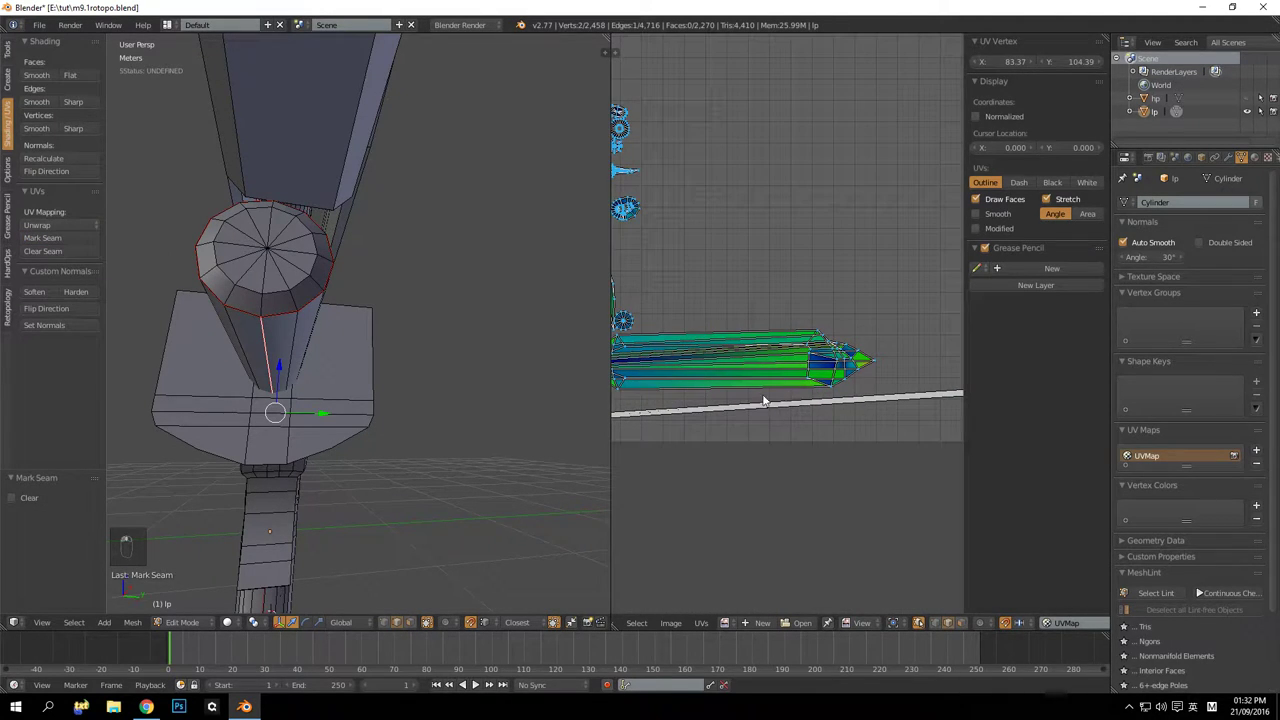
pyautogui.moveTo(296, 298); pyautogui.dragTo(349, 349, button='middle')
pyautogui.scroll(-5, 349, 349)
pyautogui.scroll(1, 811, 424)
pyautogui.moveTo(702, 390); pyautogui.dragTo(834, 386, button='middle')
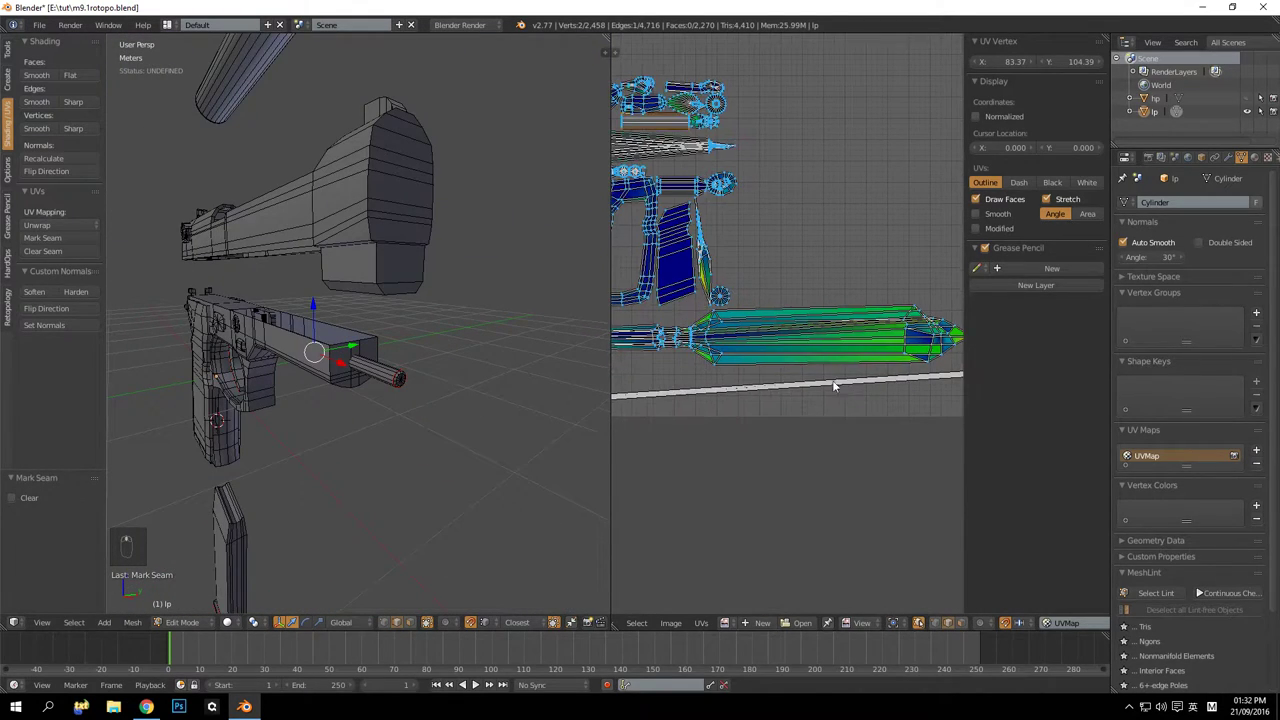
pyautogui.moveTo(750, 382); pyautogui.dragTo(809, 383, button='middle')
pyautogui.scroll(-3, 808, 383)
pyautogui.scroll(4, 724, 329)
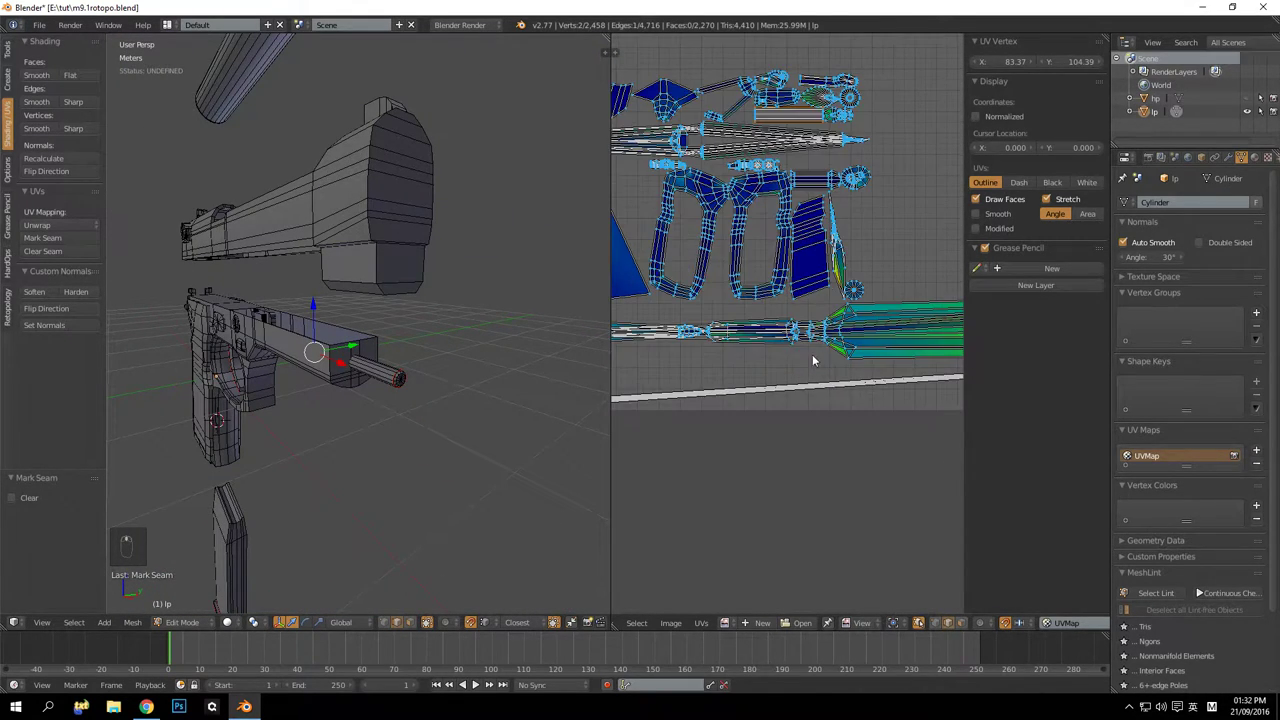
pyautogui.moveTo(709, 286); pyautogui.dragTo(546, 252, button='middle')
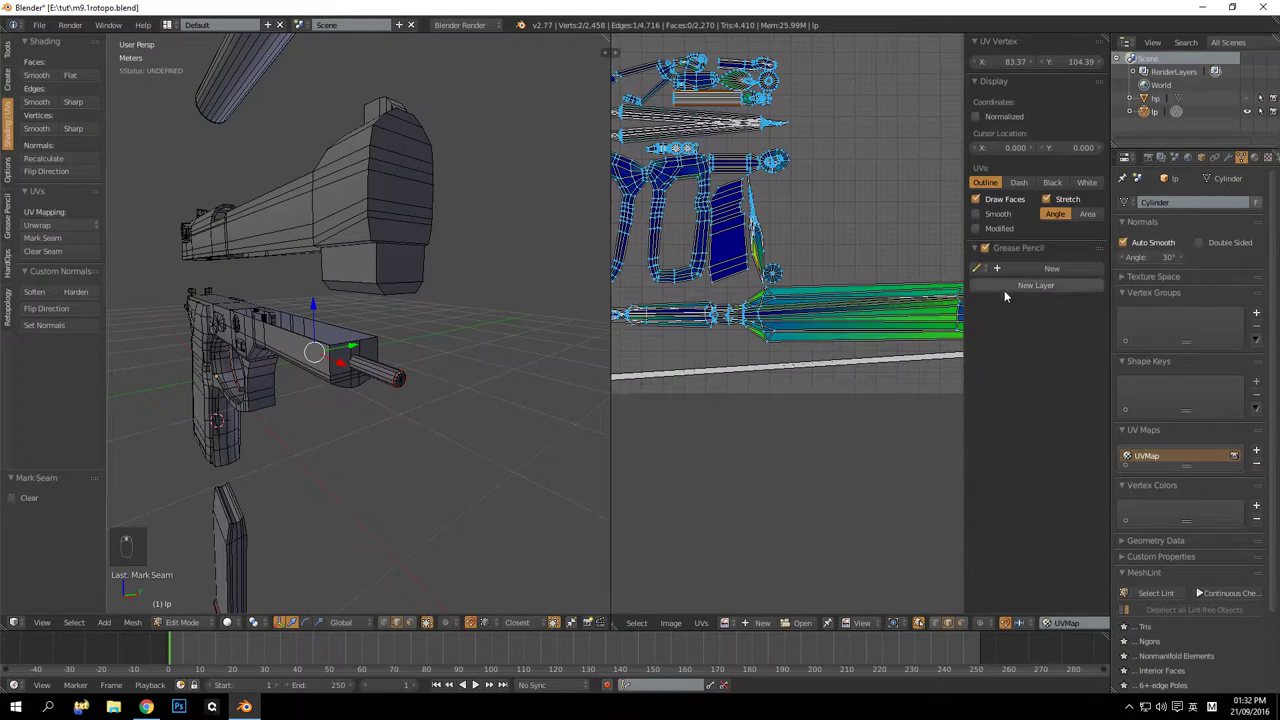
pyautogui.moveTo(843, 295)
pyautogui.mouseDown(button='middle')
pyautogui.moveTo(644, 275)
pyautogui.moveTo(829, 284)
pyautogui.moveTo(976, 263)
pyautogui.moveTo(886, 281)
pyautogui.mouseUp(button='middle')
pyautogui.moveTo(720, 286); pyautogui.dragTo(856, 260, button='middle')
pyautogui.scroll(2, 678, 316)
pyautogui.scroll(-1, 839, 344)
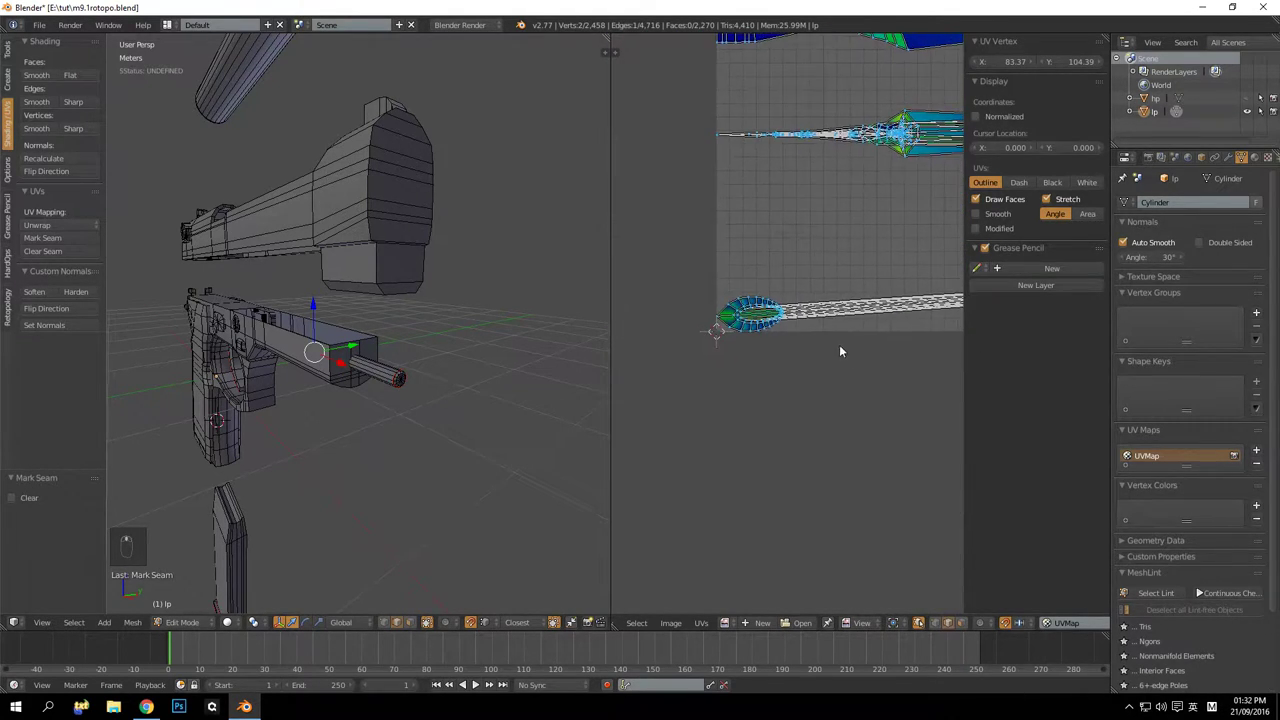
pyautogui.scroll(2, 700, 349)
pyautogui.scroll(4, 728, 313)
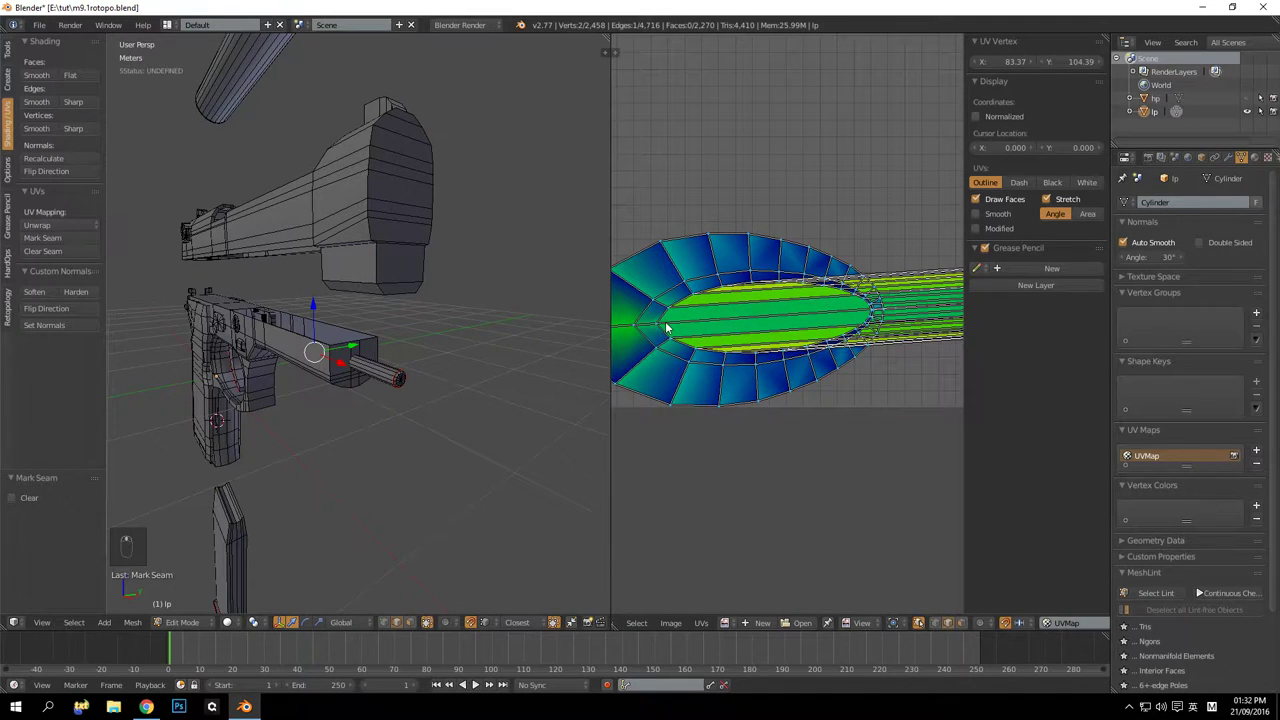
# Frame the detached tube's end and select only the edge loop just behind its outer rim
pyautogui.moveTo(364, 274); pyautogui.dragTo(247, 321, button='middle')
pyautogui.press('KP_Decimal')
pyautogui.scroll(-4, 318, 275)
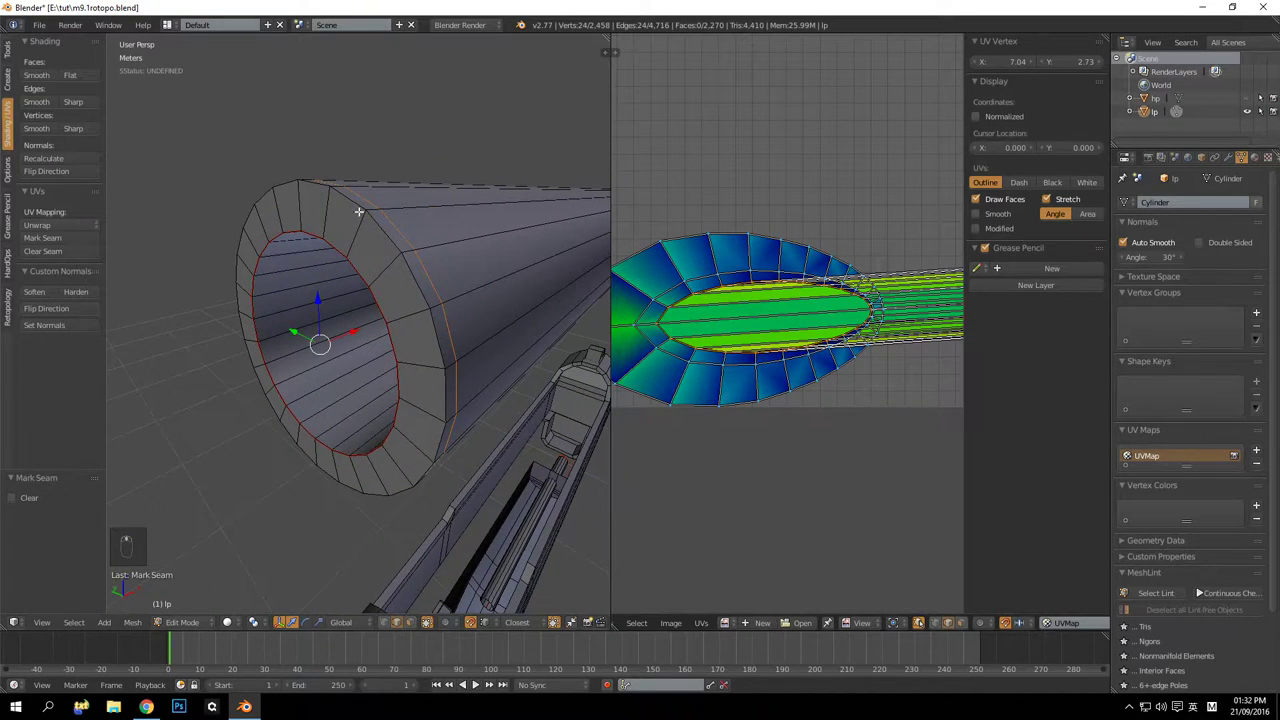
pyautogui.moveTo(379, 228); pyautogui.dragTo(212, 235, button='middle')
pyautogui.moveTo(407, 298); pyautogui.dragTo(357, 293, button='middle')
pyautogui.scroll(5, 359, 293)
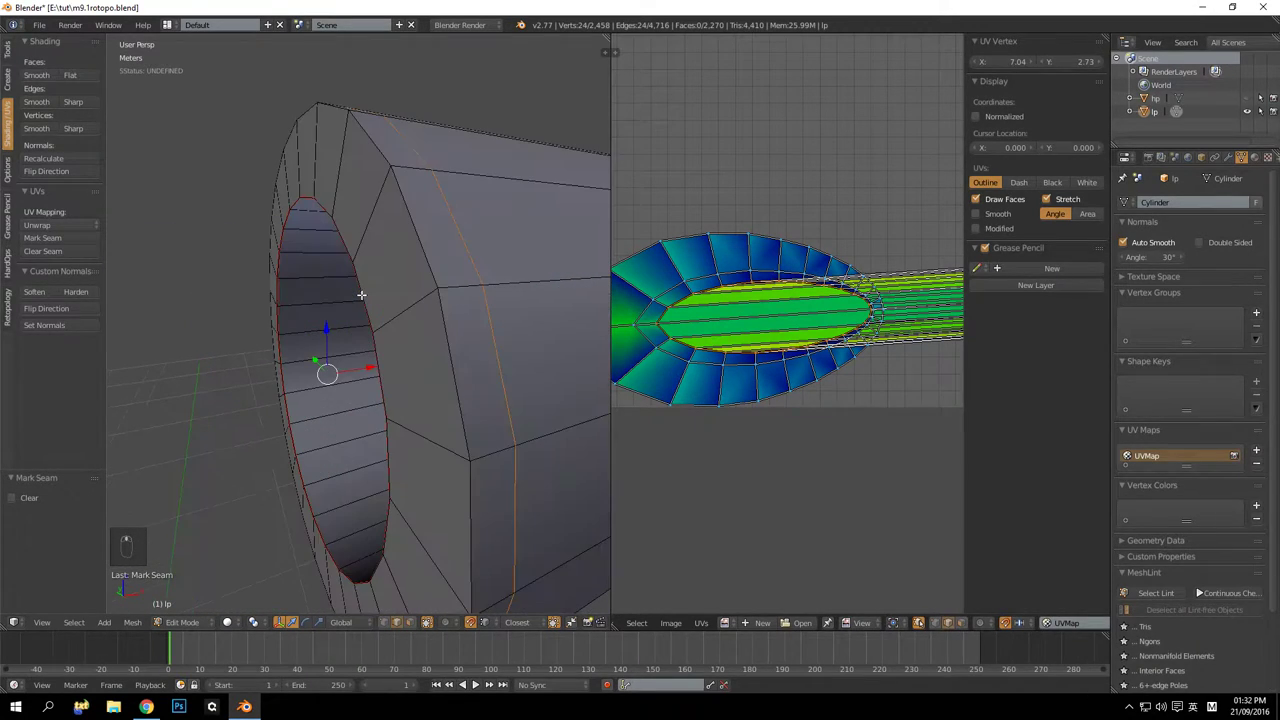
pyautogui.press('a')
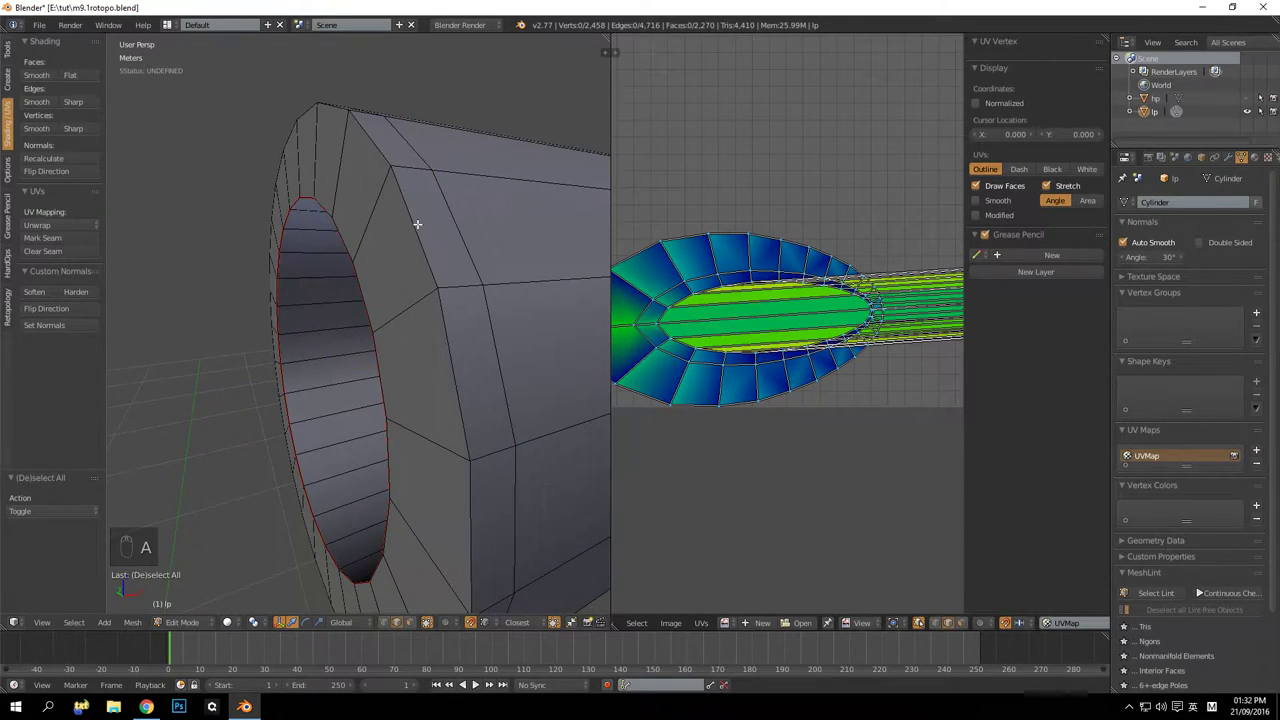
pyautogui.keyDown('alt'); pyautogui.rightClick(436, 224); pyautogui.keyUp('alt')
# Add the matching edge loop at the tube's other end, mark both loops as seams, and clear the selection
pyautogui.scroll(-10, 448, 240)
pyautogui.moveTo(488, 267); pyautogui.dragTo(349, 266, button='middle')
pyautogui.moveTo(422, 343); pyautogui.dragTo(311, 277, button='middle')
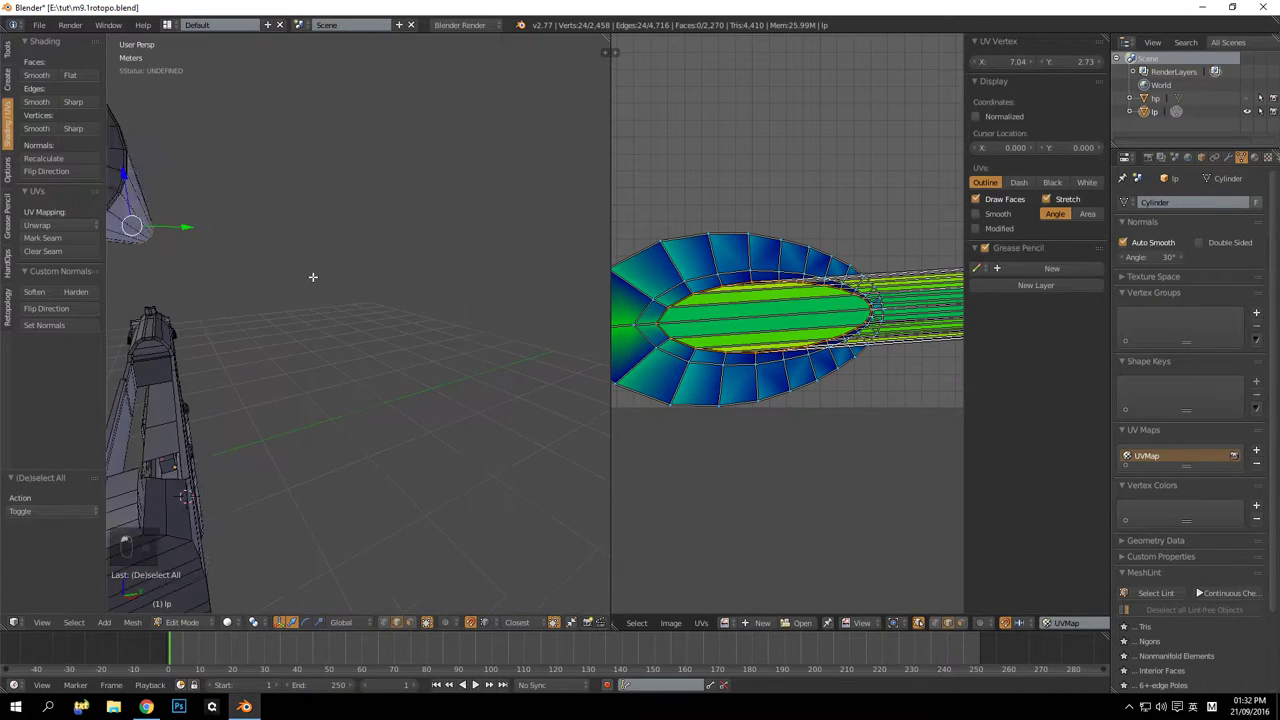
pyautogui.scroll(-3, 380, 308)
pyautogui.moveTo(381, 307); pyautogui.dragTo(337, 290, button='middle')
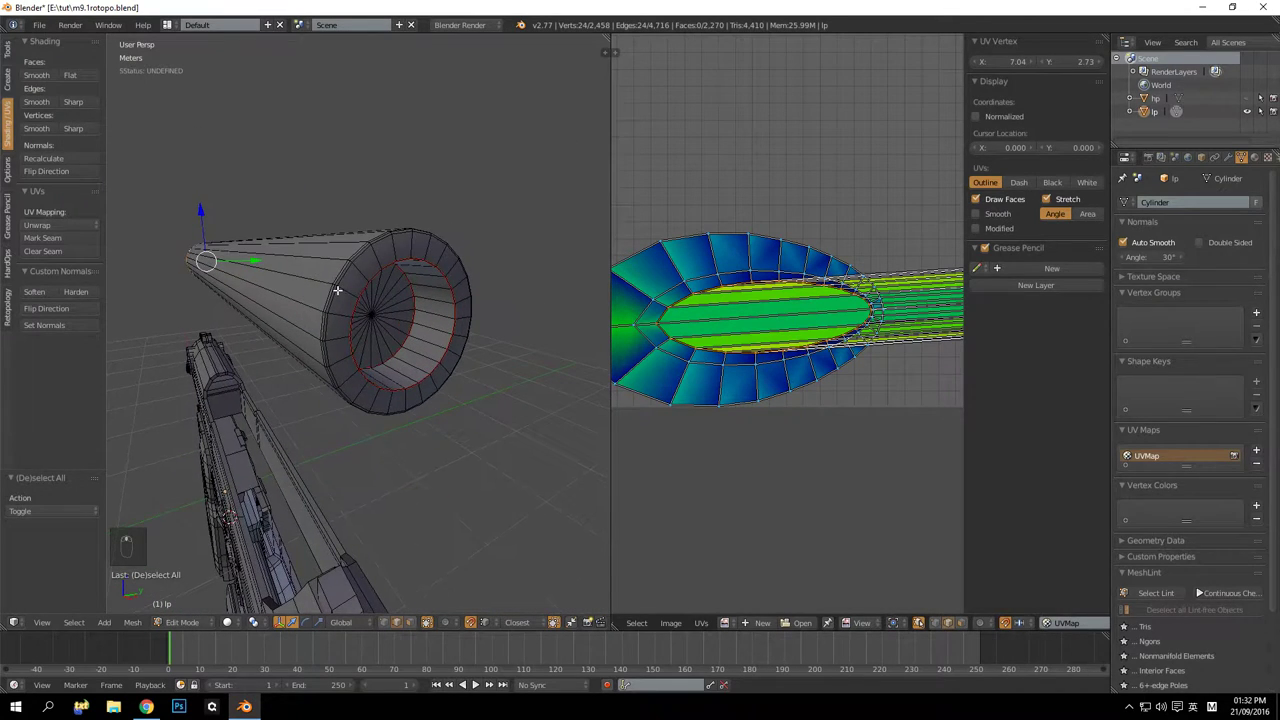
pyautogui.click(59, 237)
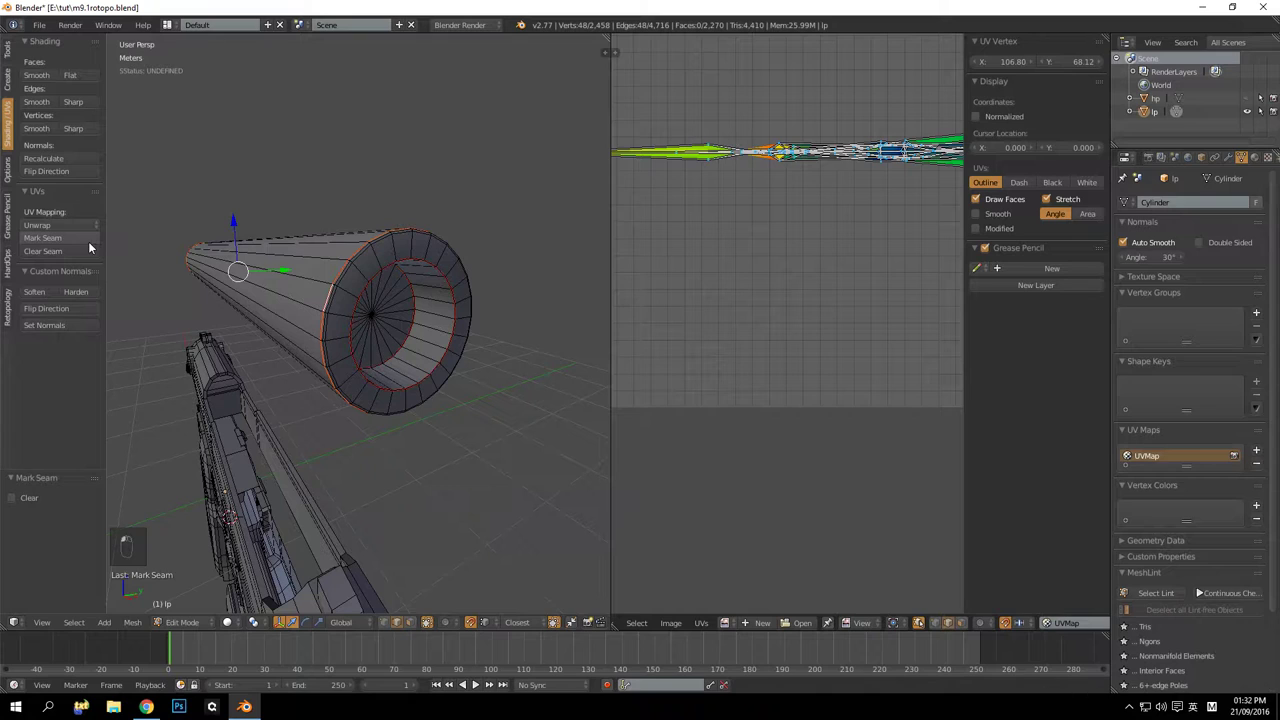
pyautogui.scroll(2, 769, 248)
pyautogui.moveTo(386, 254); pyautogui.dragTo(128, 329, button='middle')
pyautogui.press('a')
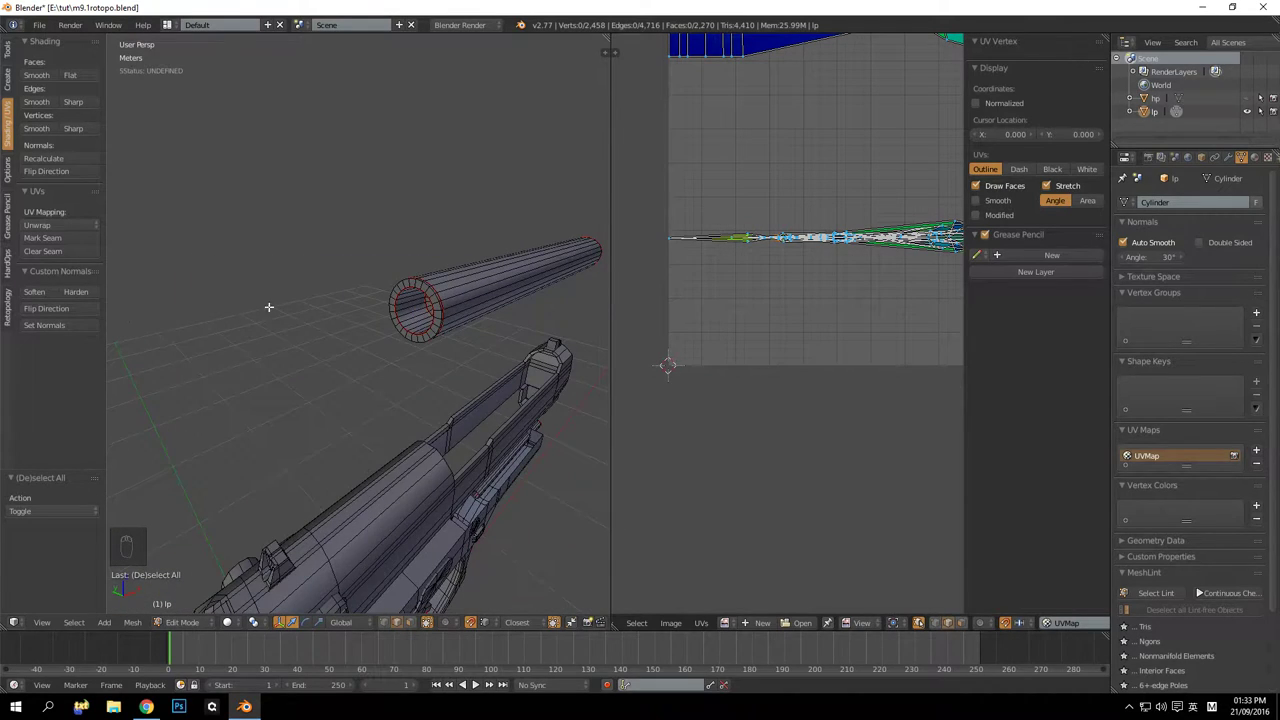
# Dissolve the extra outer rim edge loop beside the seam loop at one end of the tube and leave nothing selected
pyautogui.scroll(6, 344, 306)
pyautogui.moveTo(471, 314); pyautogui.dragTo(411, 306, button='middle')
pyautogui.scroll(-8, 411, 304)
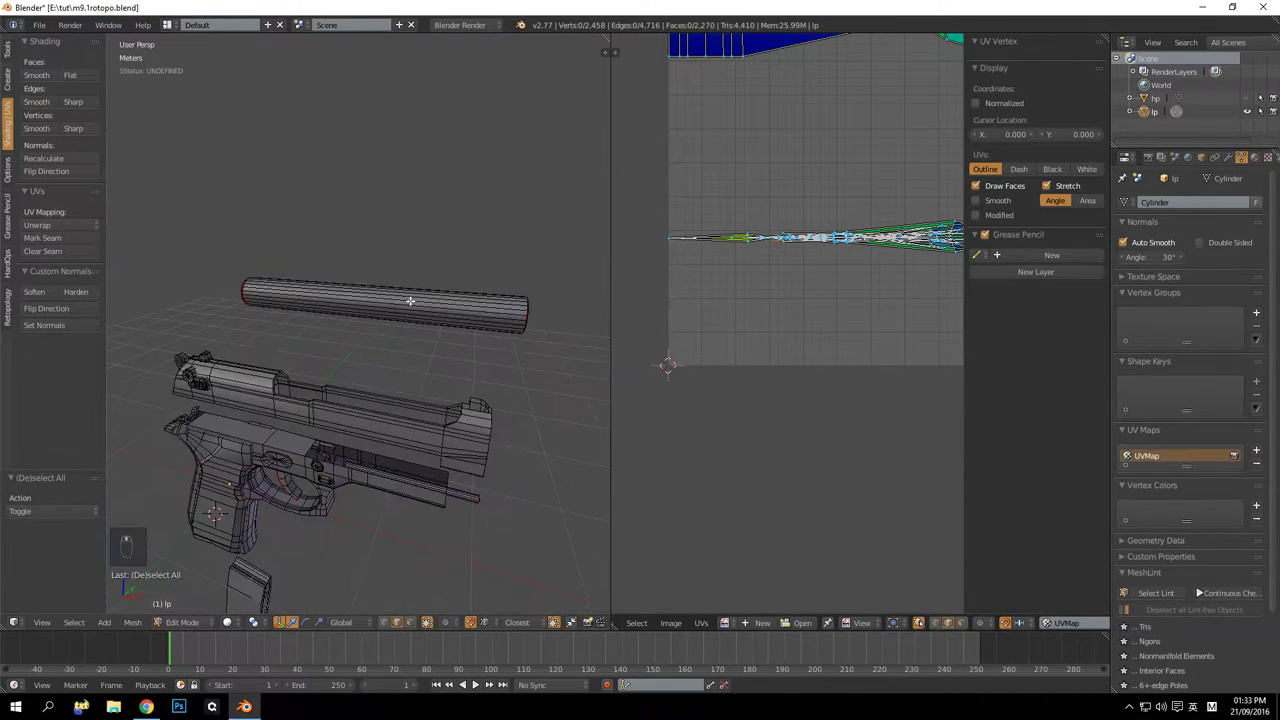
pyautogui.scroll(5, 410, 301)
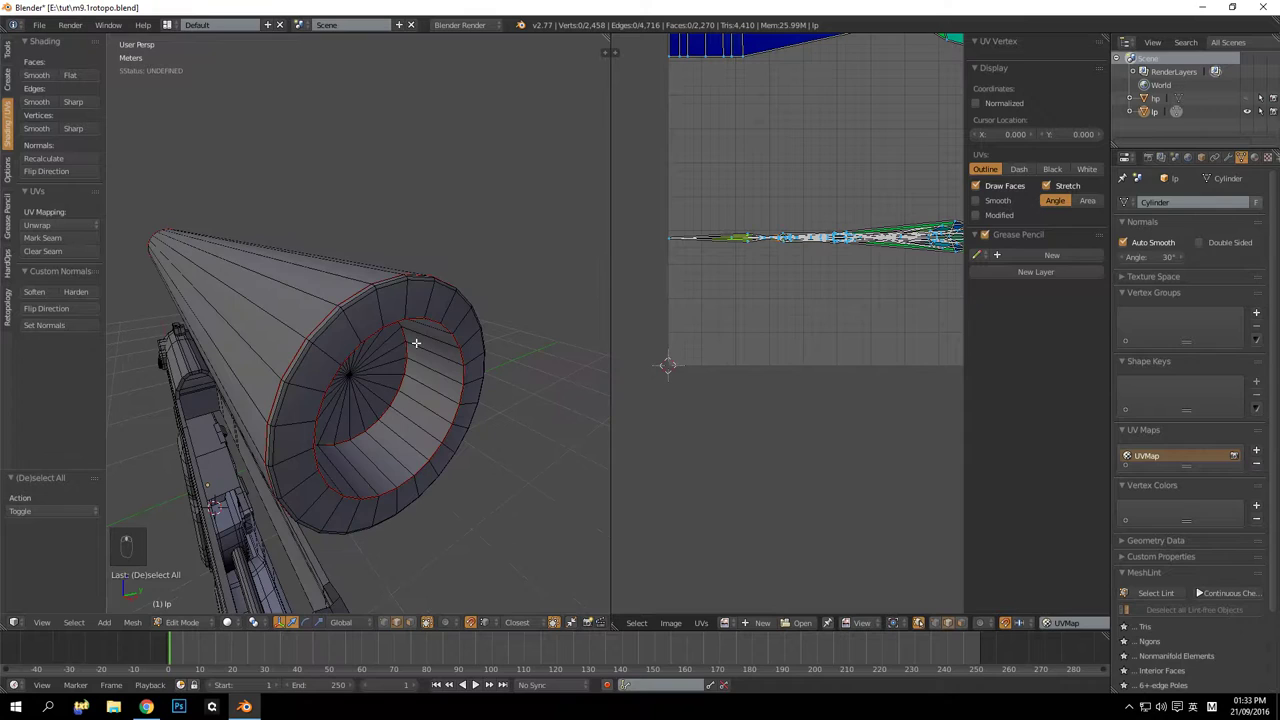
pyautogui.keyDown('alt'); pyautogui.rightClick(333, 332); pyautogui.keyUp('alt')
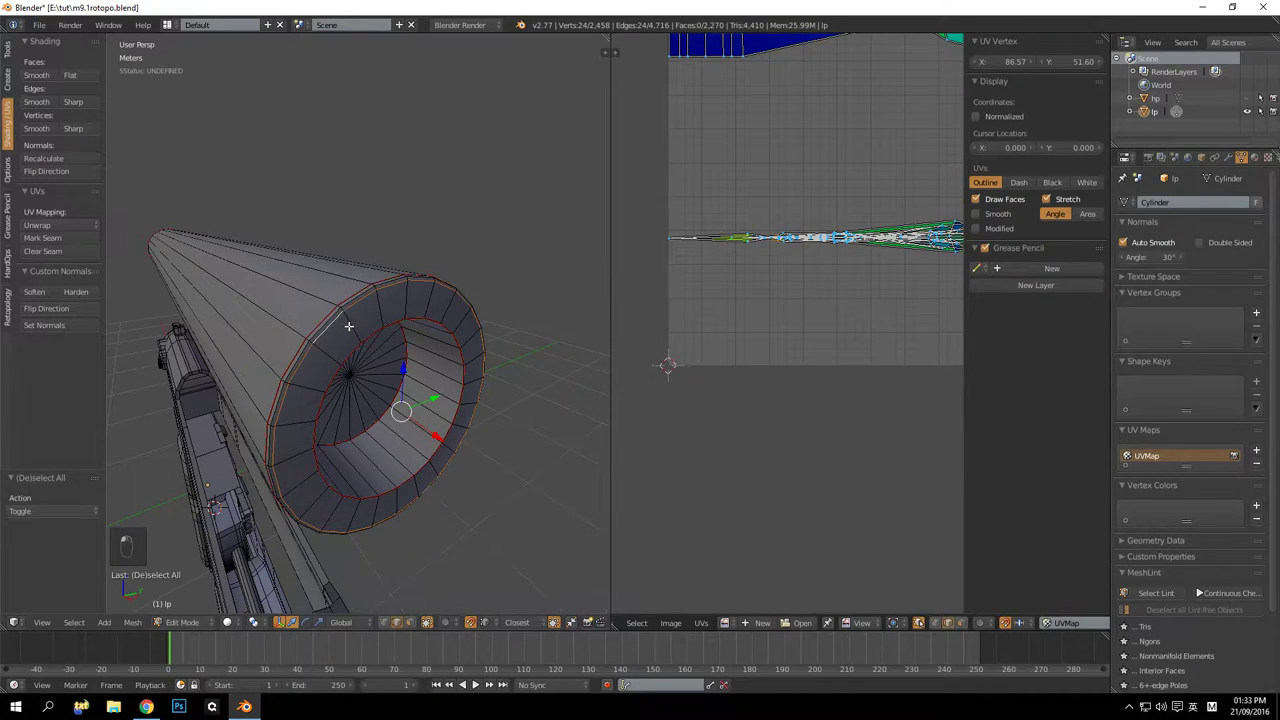
pyautogui.hotkey('ctrl', 'x')
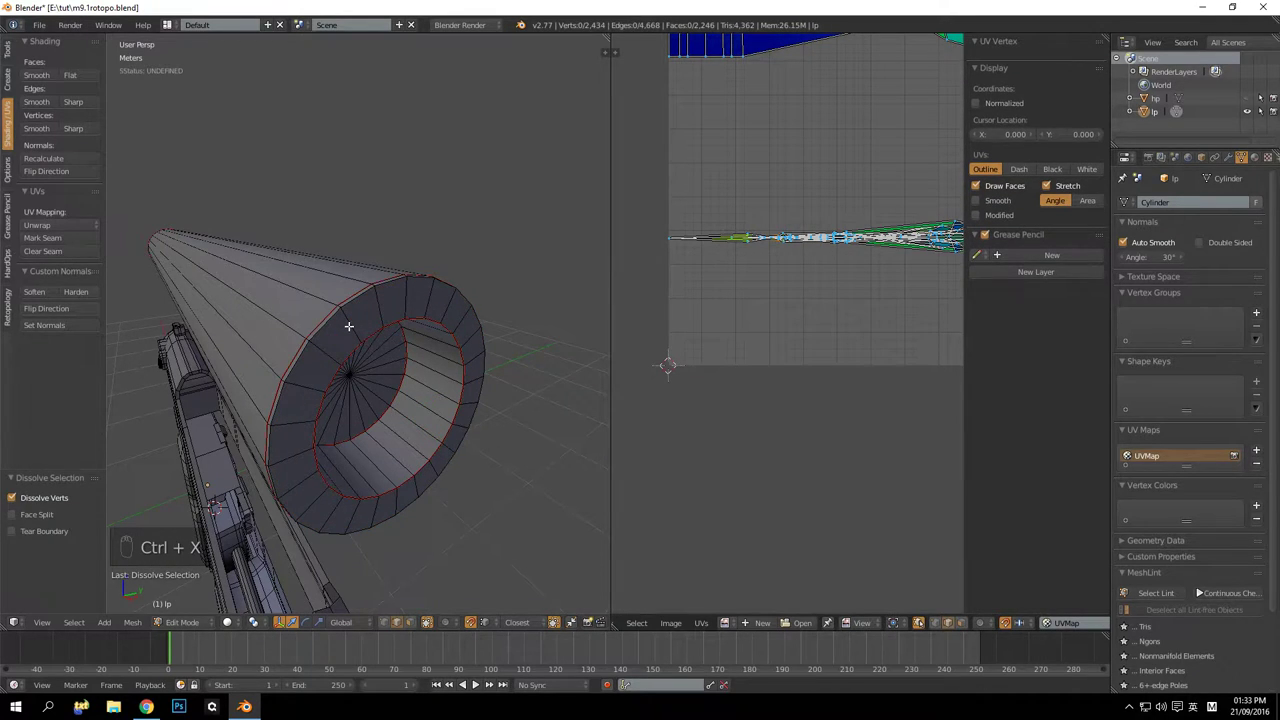
pyautogui.press('a')
pyautogui.press('a')
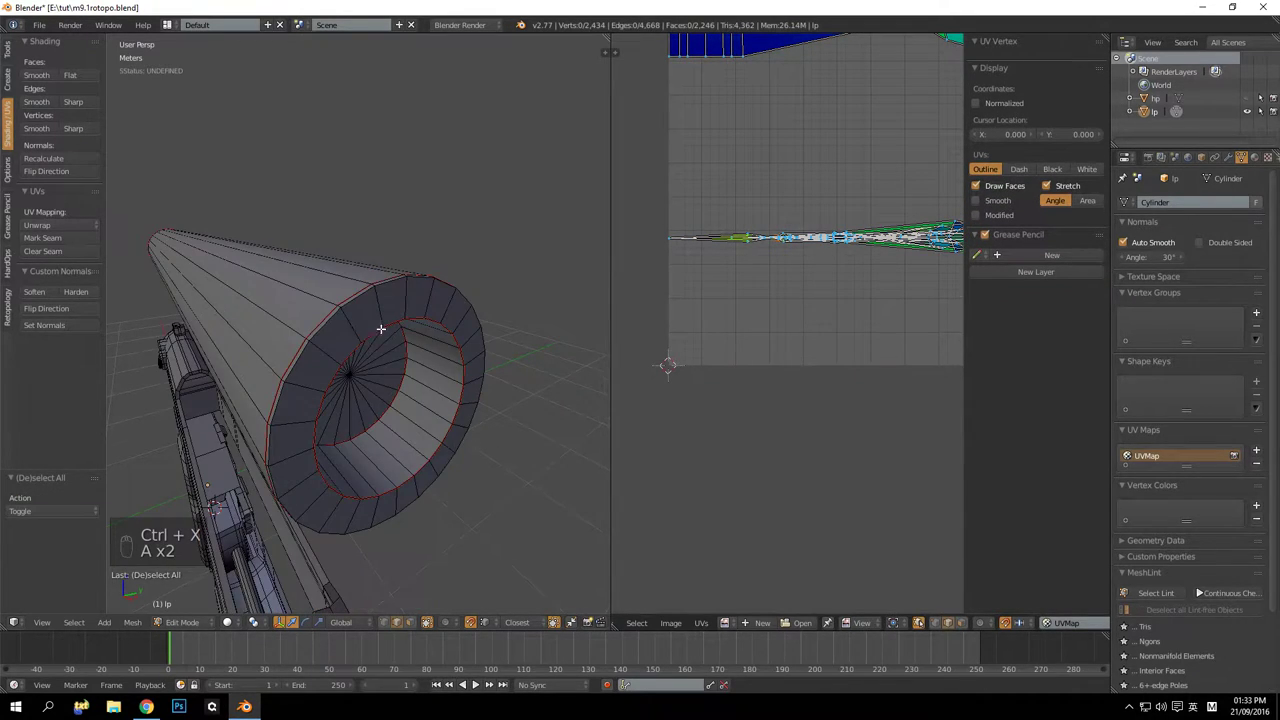
# Widen the UV editor and examine the UV islands for areas that still show stretching
pyautogui.scroll(-5, 380, 330)
pyautogui.scroll(5, 397, 341)
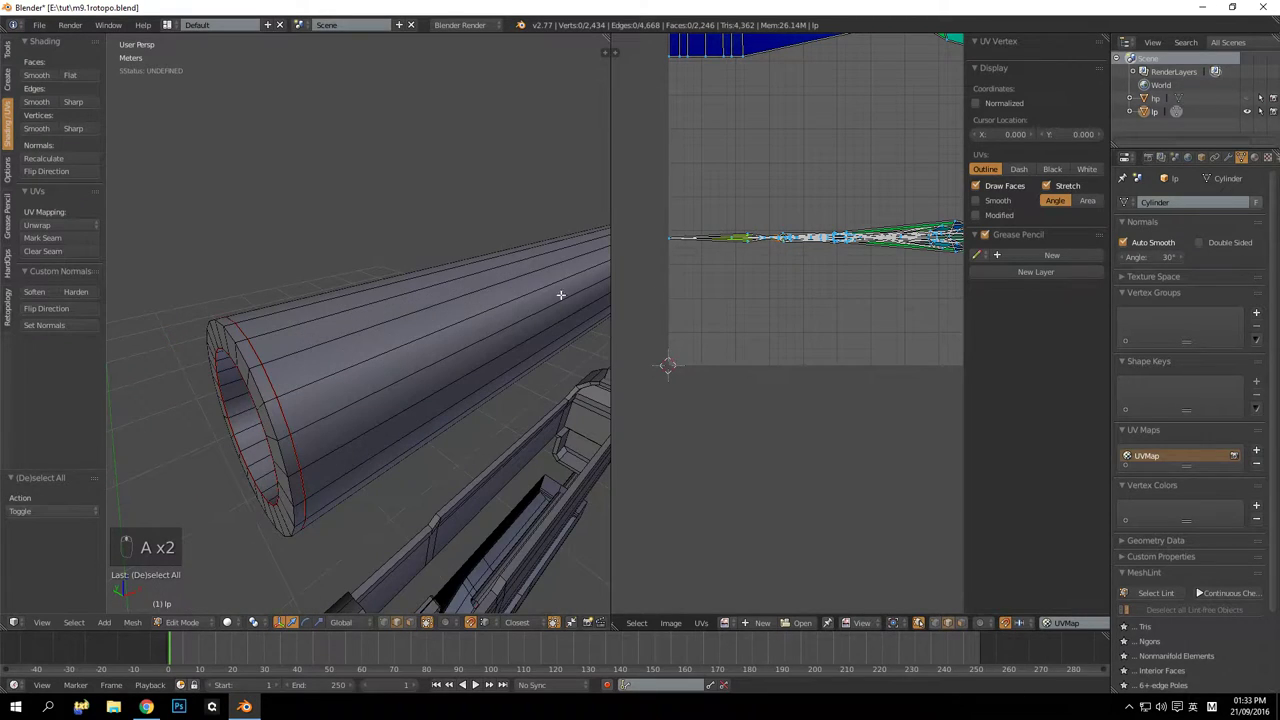
pyautogui.moveTo(854, 290); pyautogui.dragTo(788, 396, button='middle')
pyautogui.scroll(-4, 786, 374)
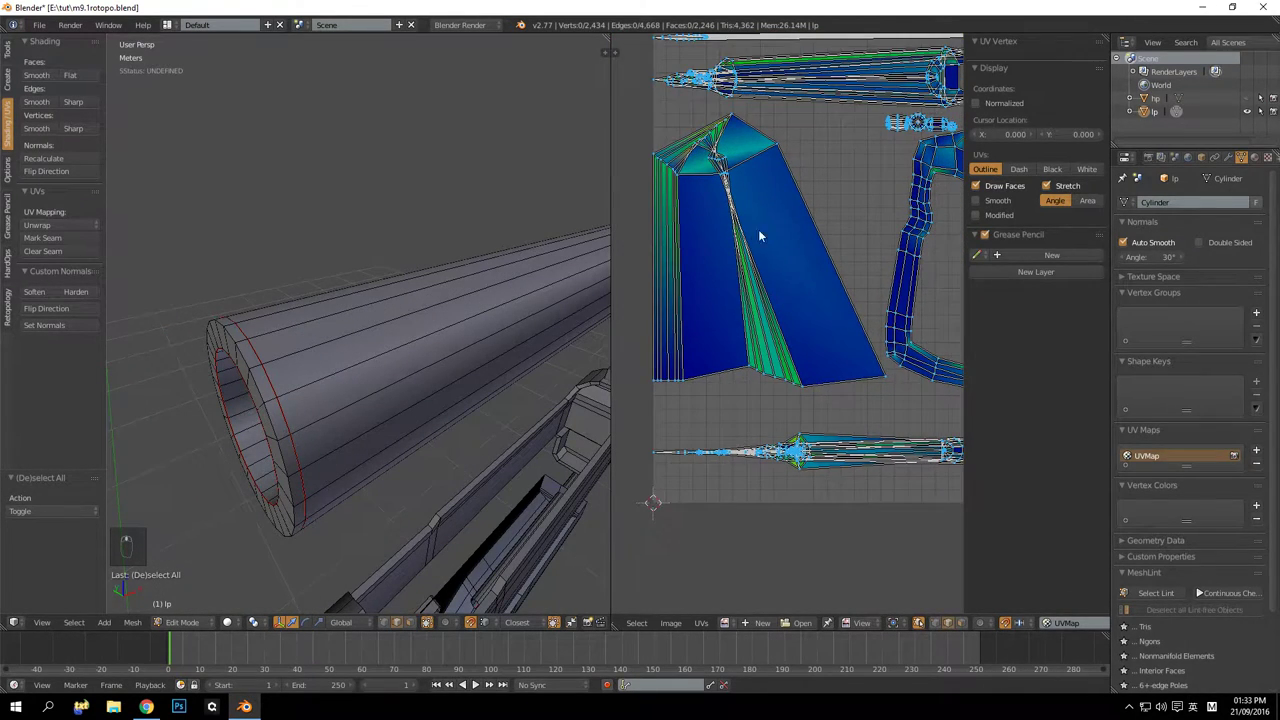
pyautogui.moveTo(762, 233); pyautogui.dragTo(670, 260, button='middle')
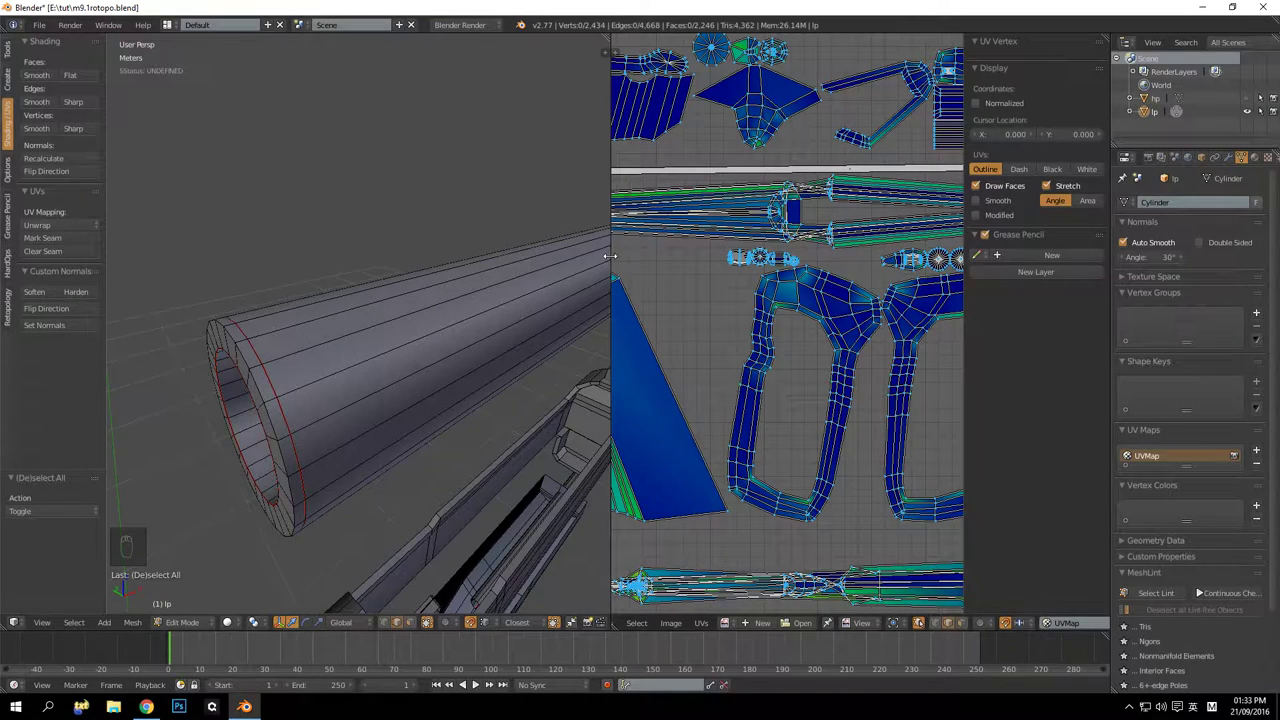
pyautogui.moveTo(610, 256); pyautogui.dragTo(450, 252)
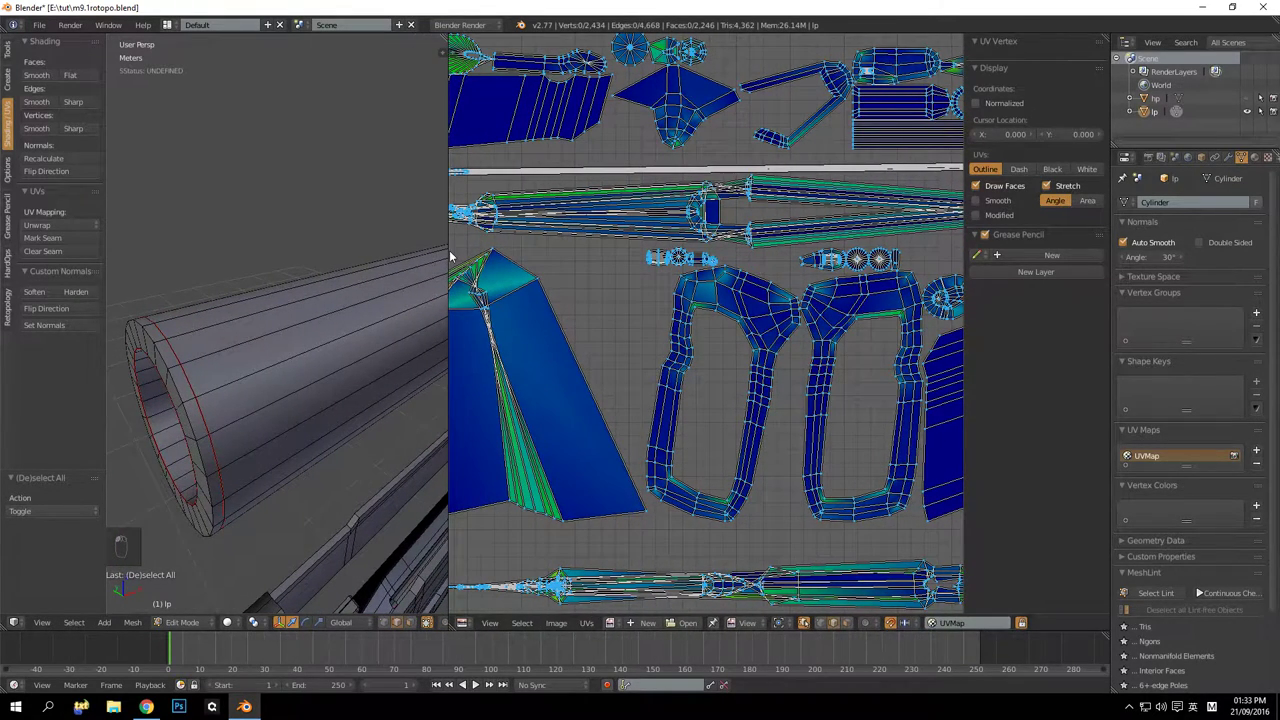
pyautogui.scroll(-4, 688, 290)
pyautogui.scroll(6, 818, 397)
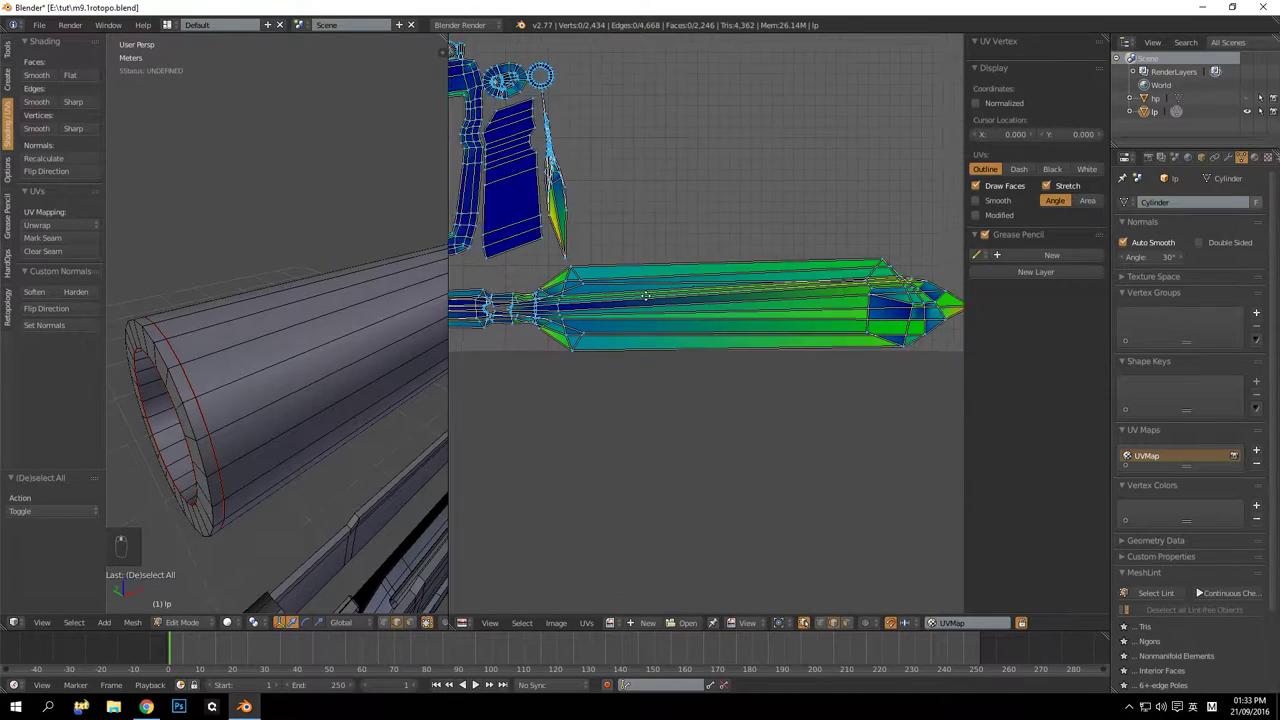
# Locate the stretched island's end on the model, mark the edge loop around the frame's flat front face as a seam, and clear the selection
pyautogui.rightClick(838, 330)
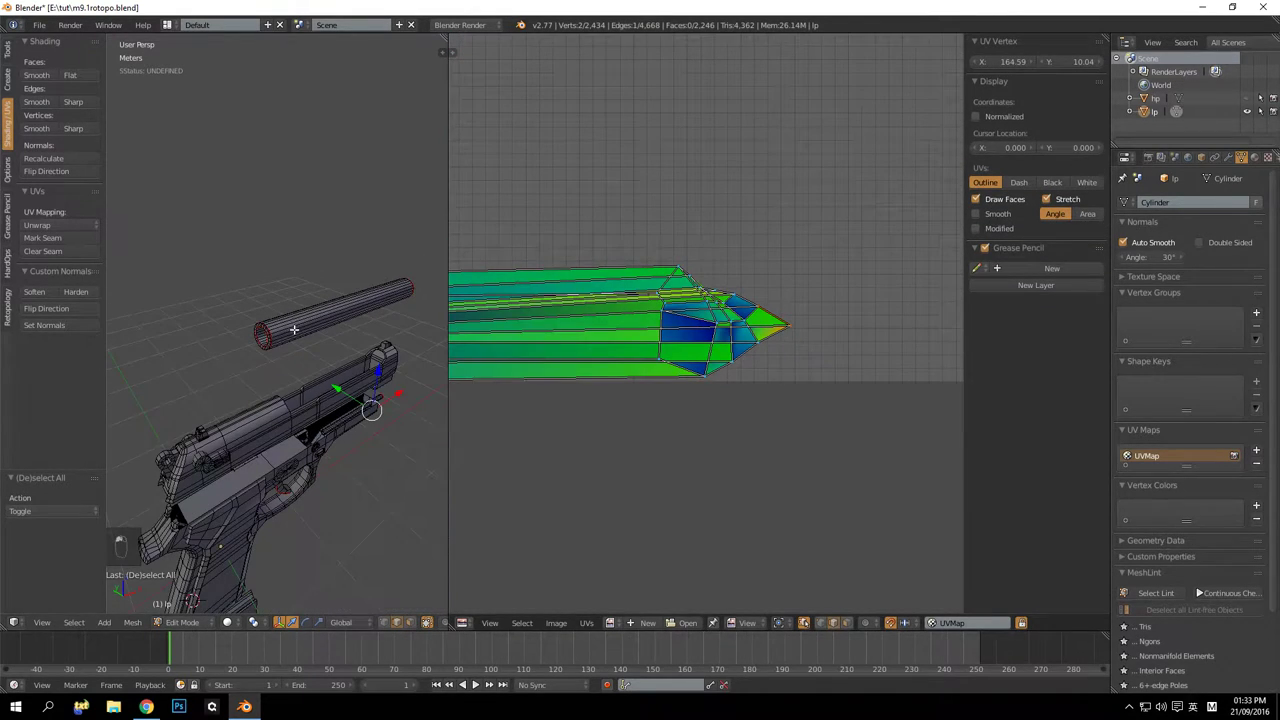
pyautogui.scroll(-3, 734, 344)
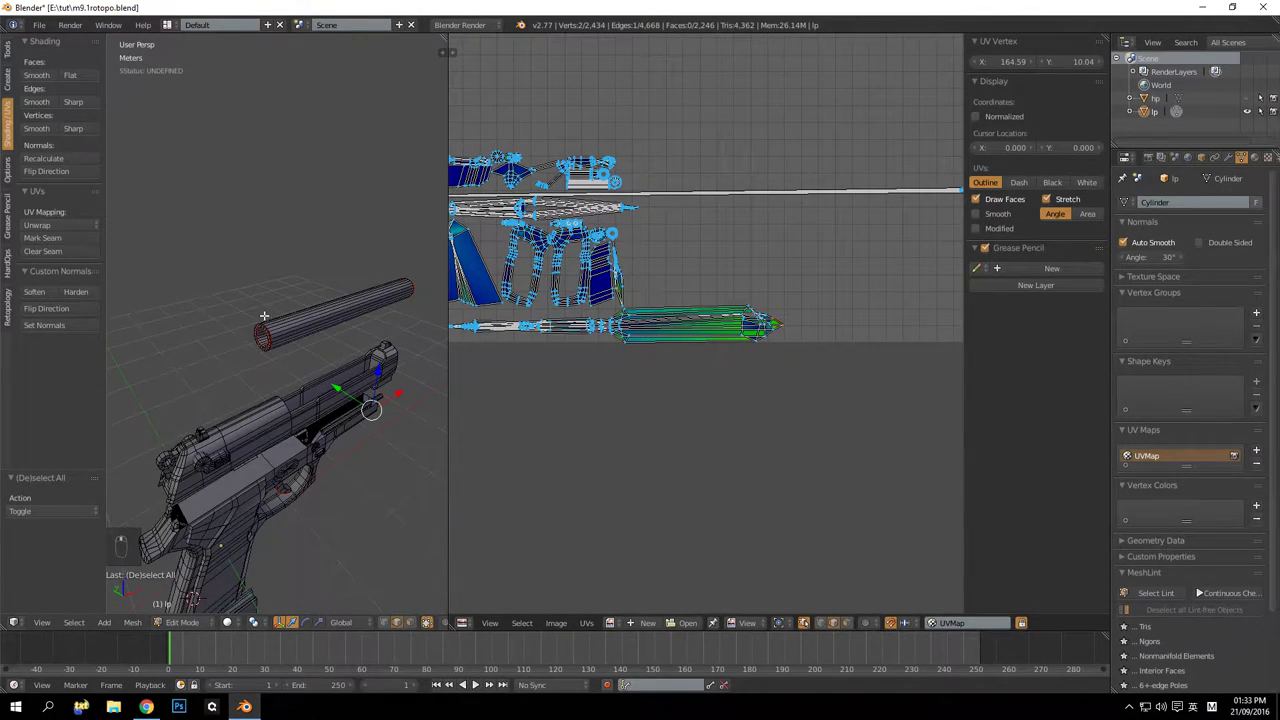
pyautogui.press('KP_Decimal')
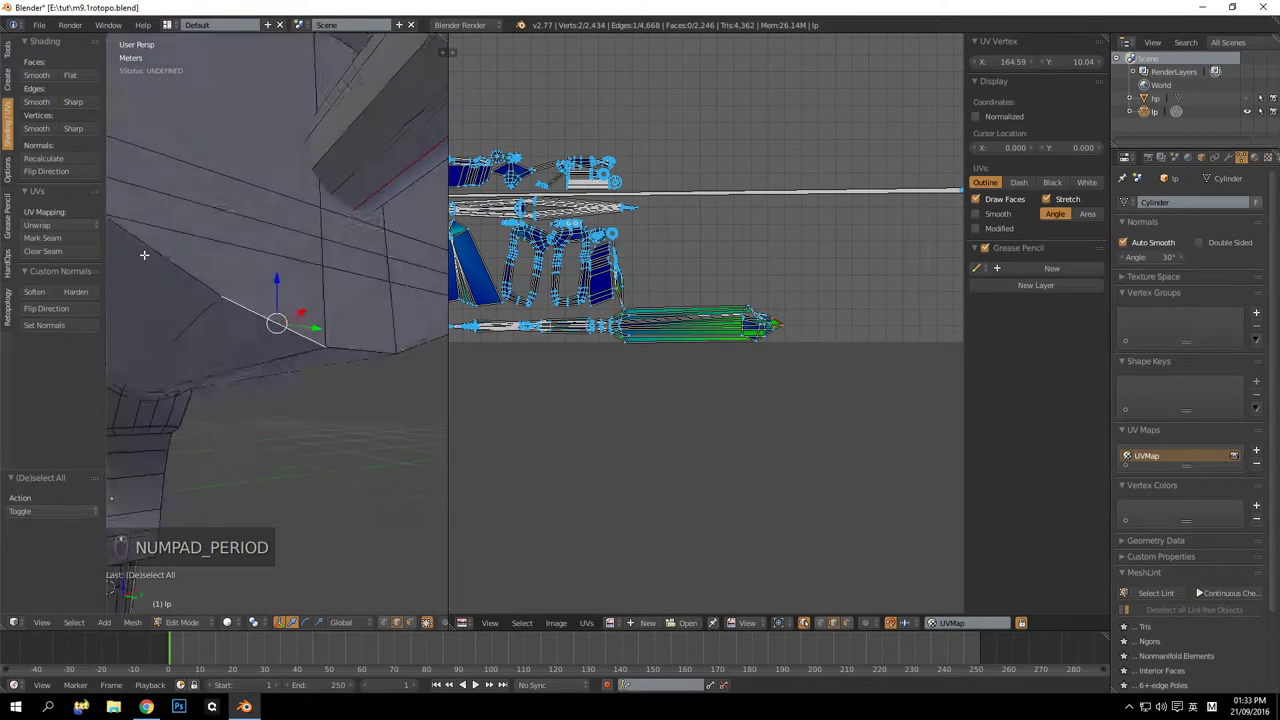
pyautogui.press('a')
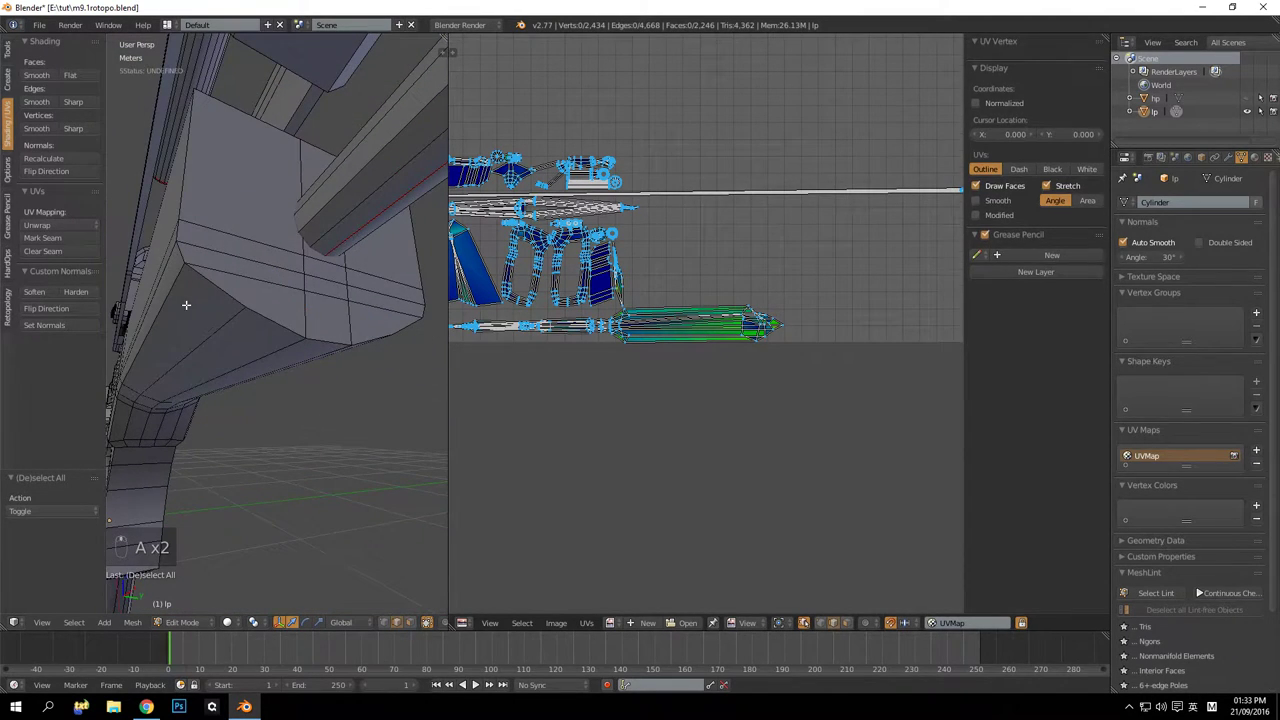
pyautogui.keyDown('alt'); pyautogui.rightClick(187, 304); pyautogui.keyUp('alt')
pyautogui.moveTo(226, 286); pyautogui.dragTo(314, 337, button='middle')
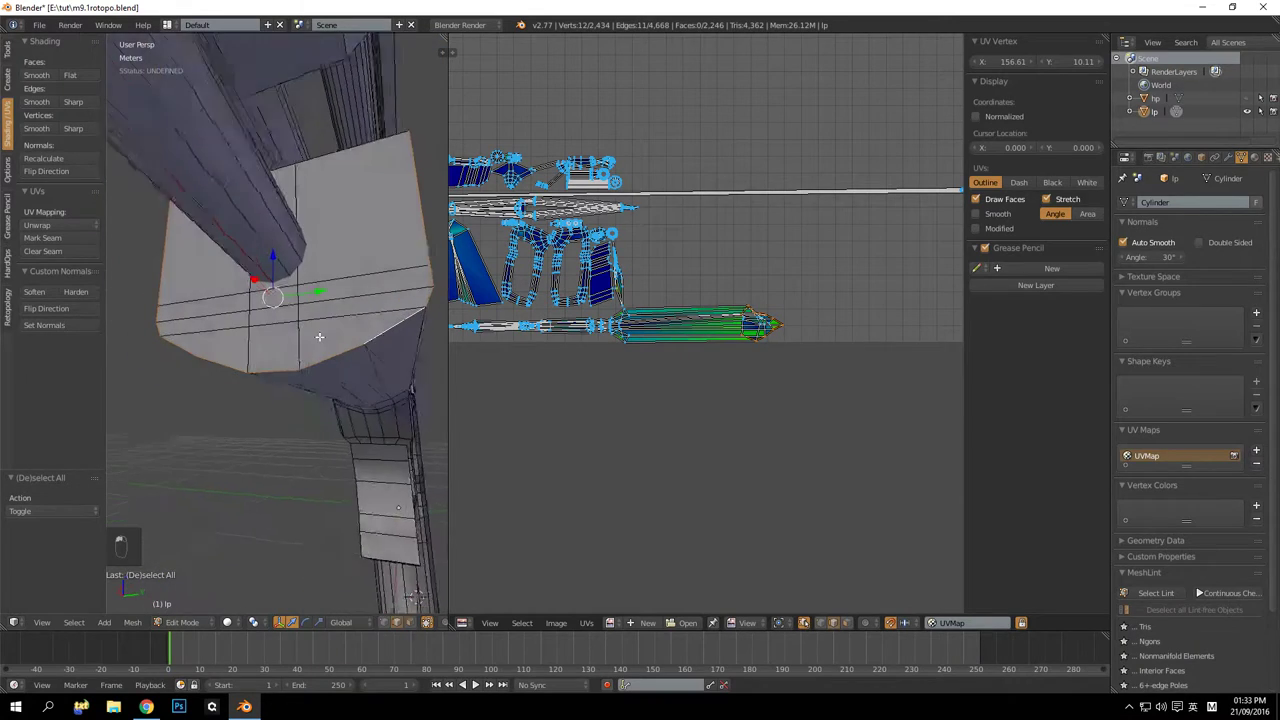
pyautogui.click(40, 238)
pyautogui.press('a')
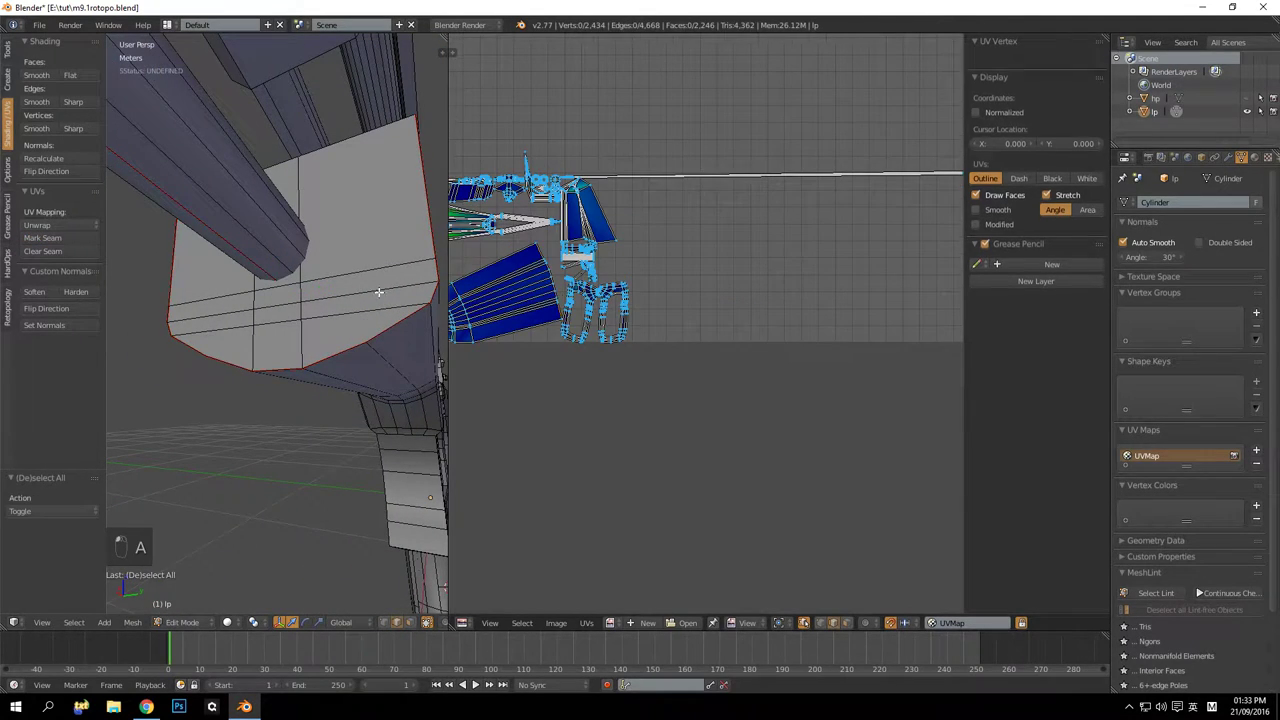
# Examine the repacked UV layout, following the long, thin stretched island that runs across the UV space
pyautogui.scroll(-4, 748, 236)
pyautogui.moveTo(748, 233); pyautogui.dragTo(769, 261, button='middle')
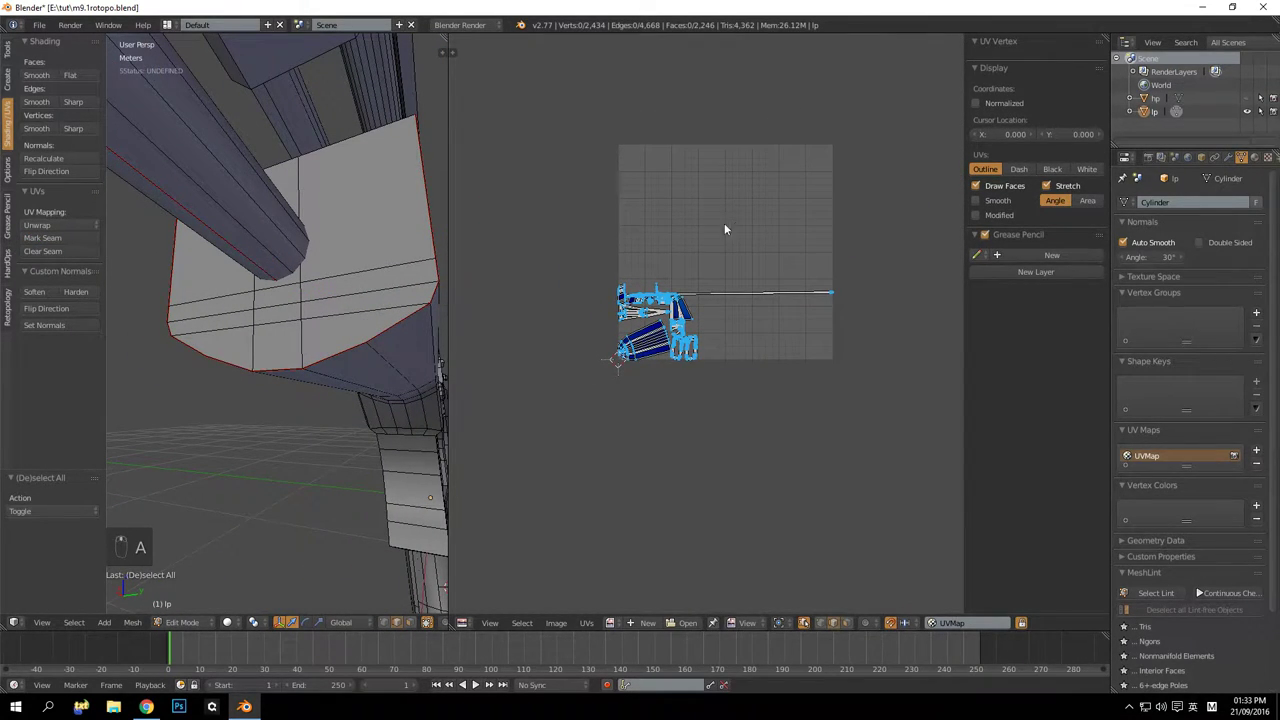
pyautogui.moveTo(291, 341); pyautogui.dragTo(360, 358, button='middle')
pyautogui.scroll(6, 780, 401)
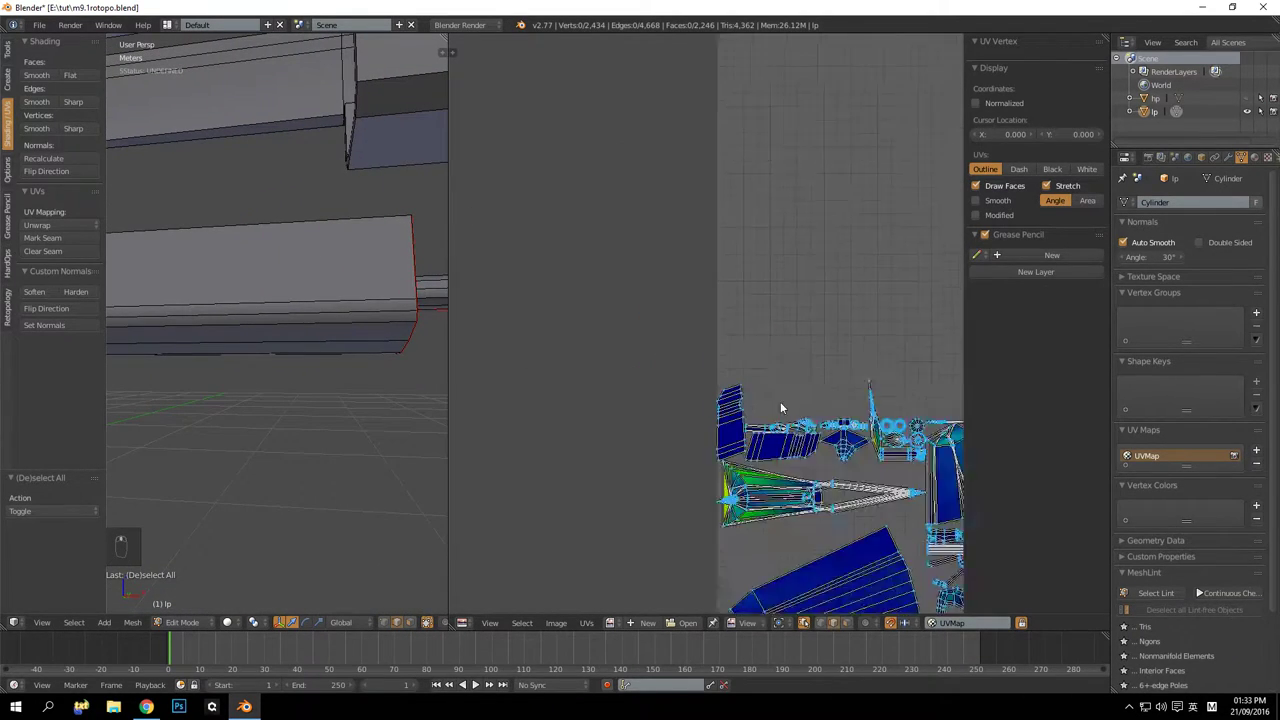
pyautogui.moveTo(753, 335); pyautogui.dragTo(520, 331, button='middle')
pyautogui.scroll(-3, 808, 321)
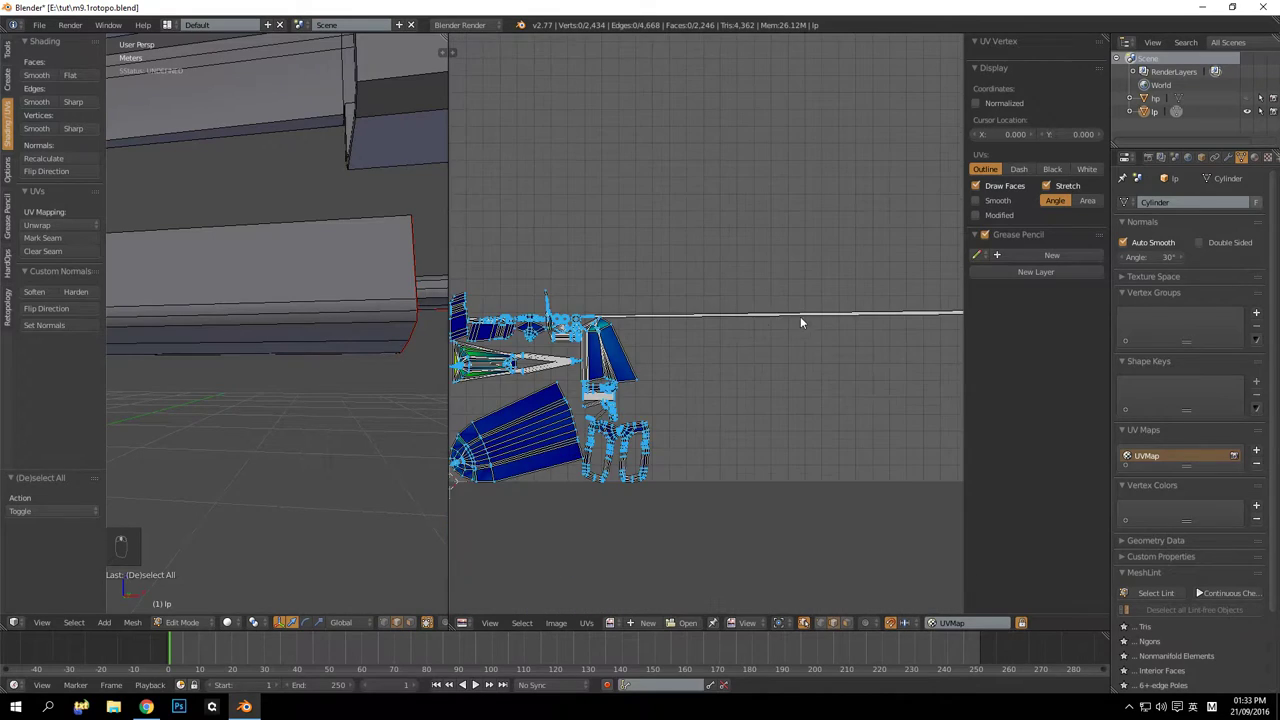
pyautogui.moveTo(800, 319); pyautogui.dragTo(614, 345, button='middle')
pyautogui.scroll(8, 614, 355)
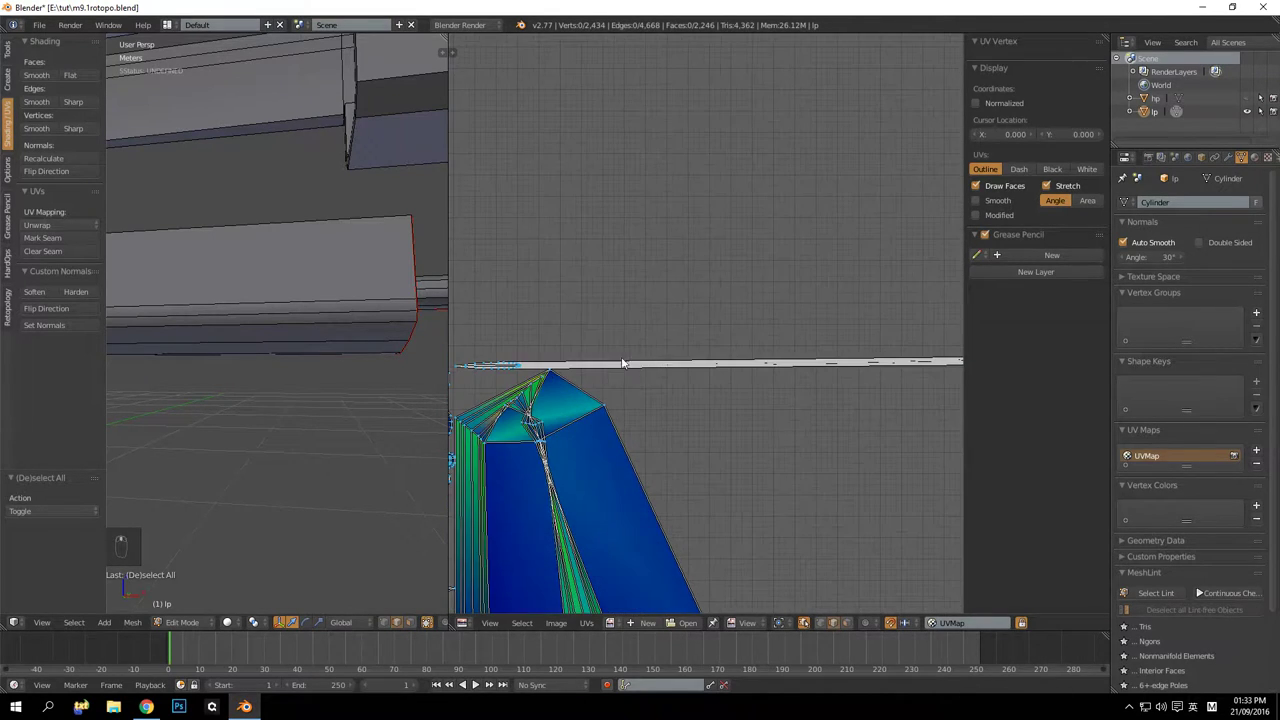
pyautogui.moveTo(625, 378); pyautogui.dragTo(708, 386, button='middle')
pyautogui.scroll(3, 648, 414)
pyautogui.moveTo(656, 331); pyautogui.dragTo(714, 297, button='middle')
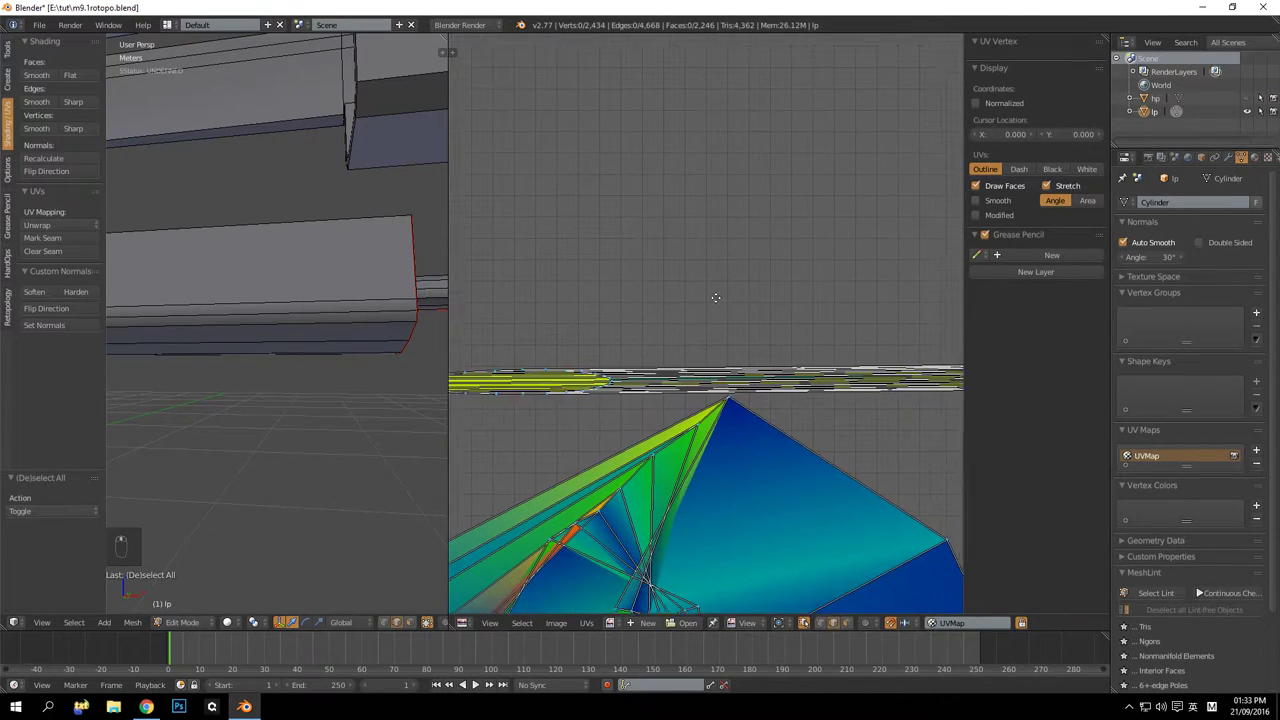
pyautogui.scroll(3, 687, 338)
# Locate the thin island on the detached tube and mark one lengthwise edge of its outer wall as a seam
pyautogui.keyDown('alt'); pyautogui.rightClick(524, 437); pyautogui.keyUp('alt')
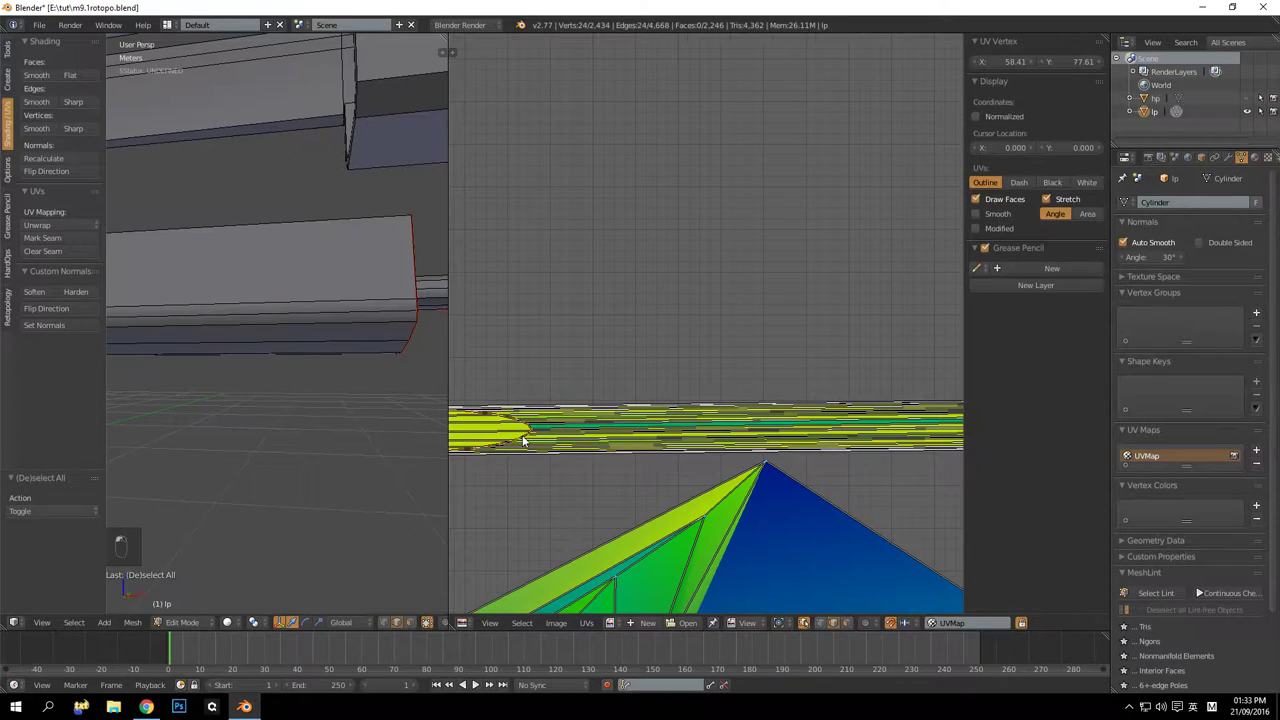
pyautogui.scroll(-4, 495, 386)
pyautogui.press('KP_Decimal')
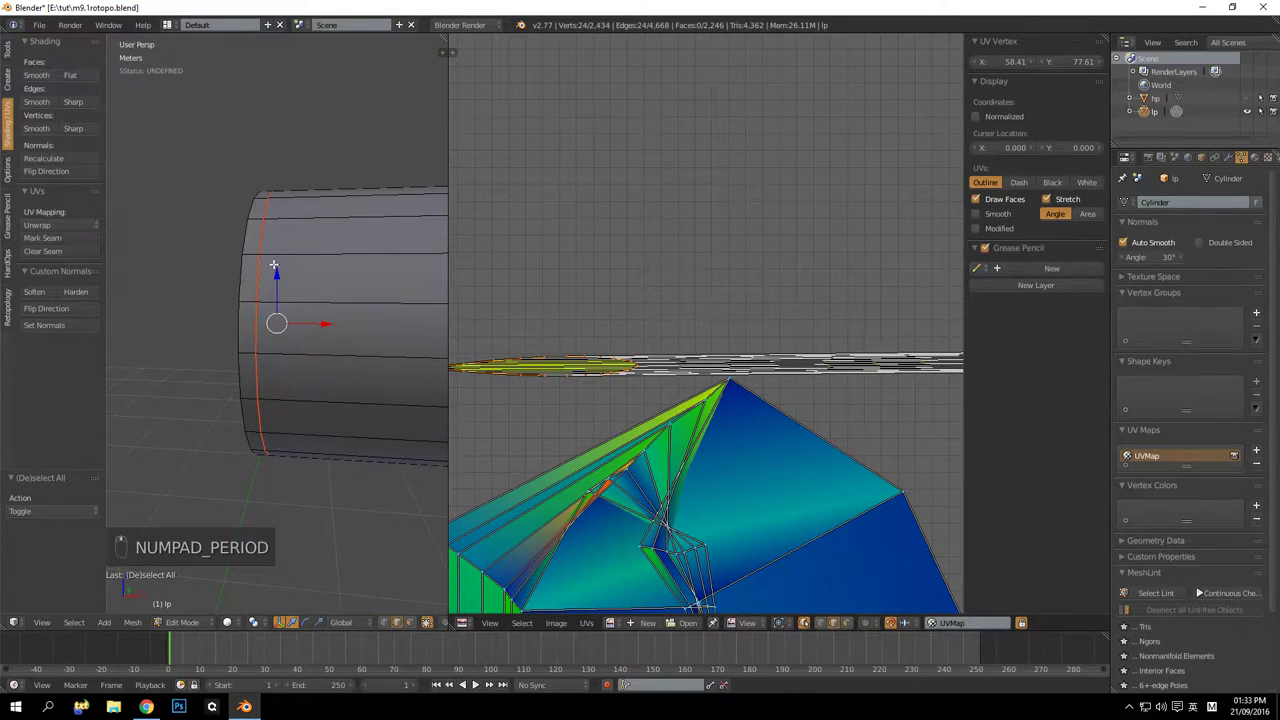
pyautogui.moveTo(275, 264); pyautogui.dragTo(286, 430, button='middle')
pyautogui.press('a')
pyautogui.press('a')
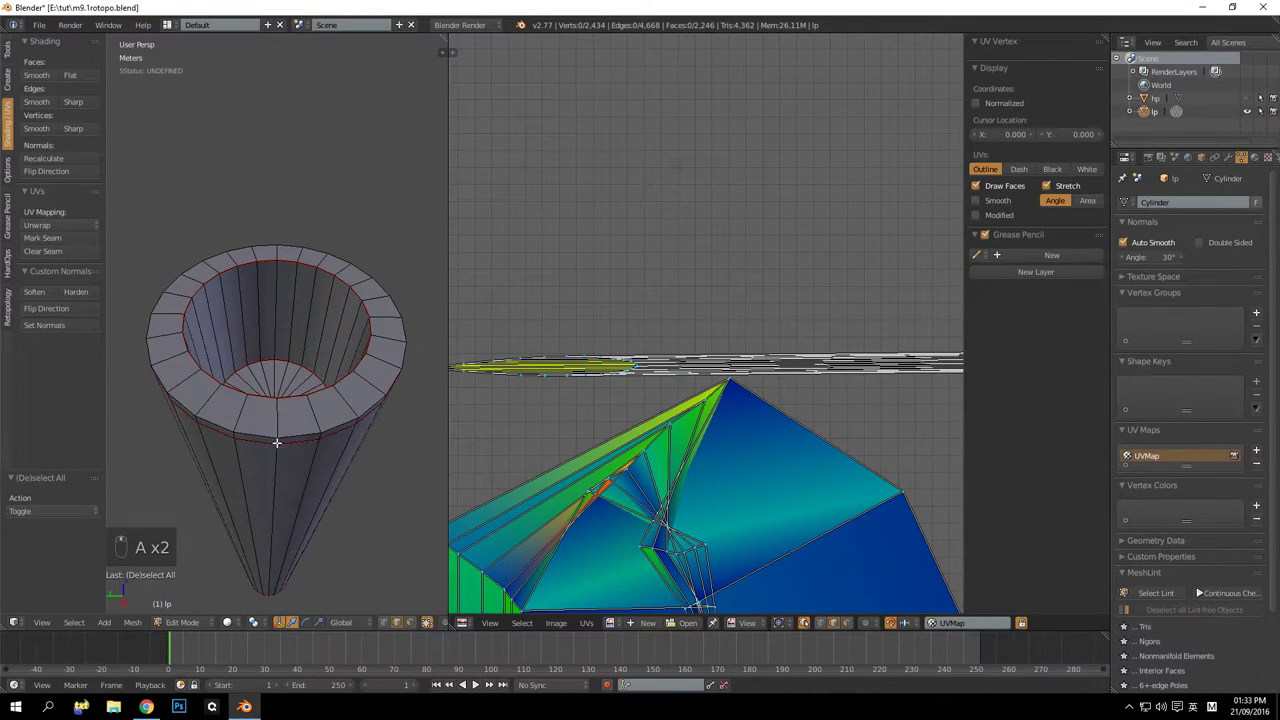
pyautogui.rightClick(288, 428)
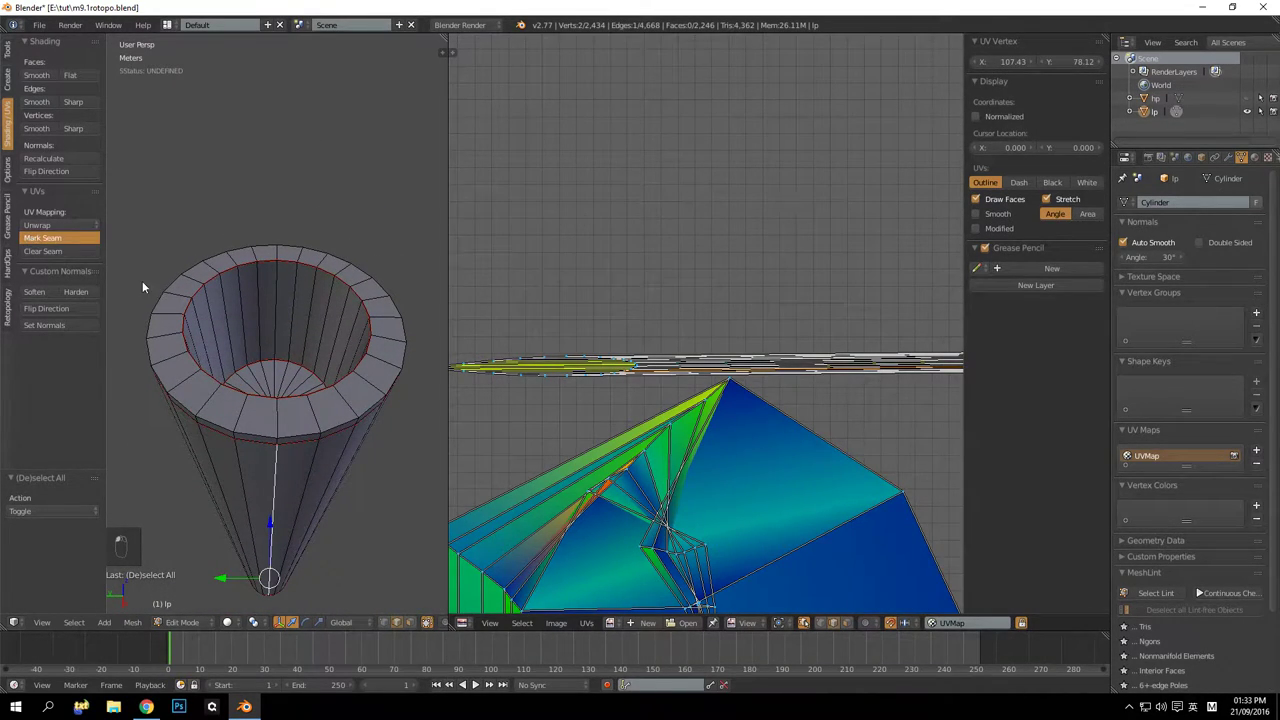
pyautogui.click(42, 237)
# Examine the repacked UV islands for remaining stretching and leave nothing selected
pyautogui.scroll(-8, 748, 353)
pyautogui.scroll(5, 748, 353)
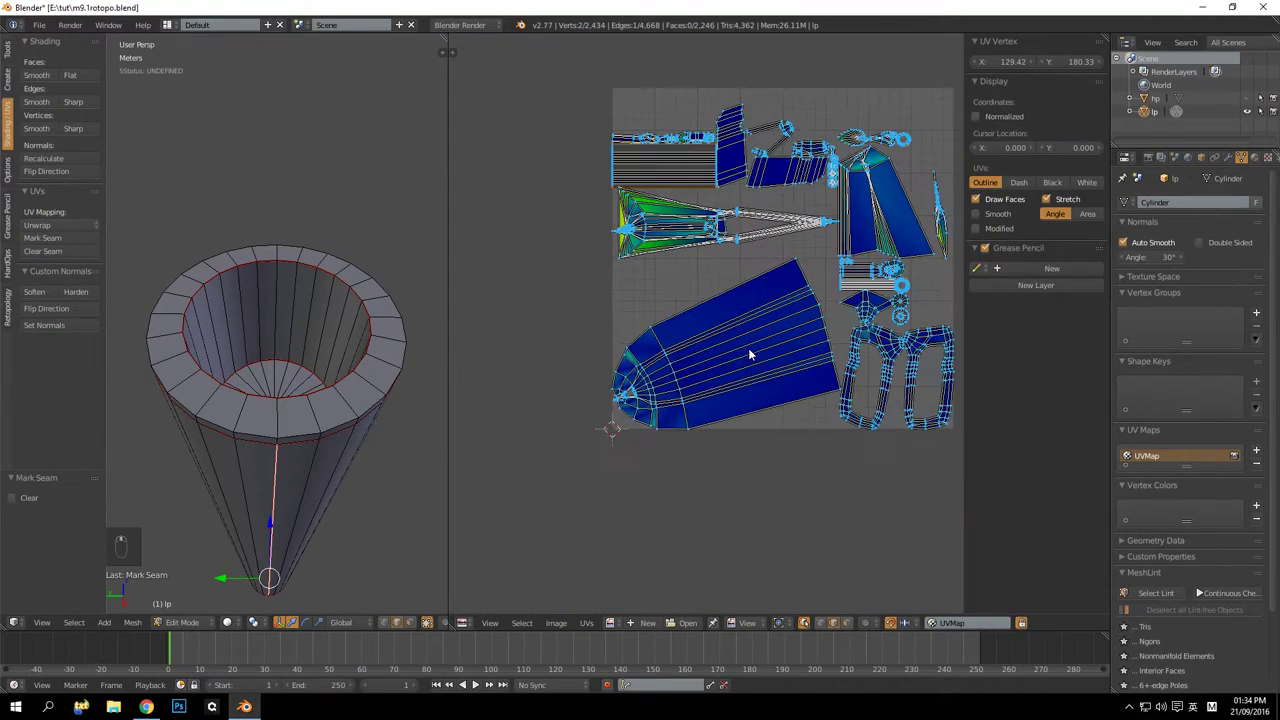
pyautogui.moveTo(739, 297); pyautogui.dragTo(718, 394, button='middle')
pyautogui.scroll(3, 695, 345)
pyautogui.moveTo(532, 286); pyautogui.dragTo(618, 369, button='middle')
pyautogui.moveTo(645, 251); pyautogui.dragTo(563, 169, button='middle')
pyautogui.scroll(3, 688, 369)
pyautogui.press('a')
pyautogui.scroll(-4, 683, 363)
pyautogui.moveTo(713, 257); pyautogui.dragTo(770, 209, button='middle')
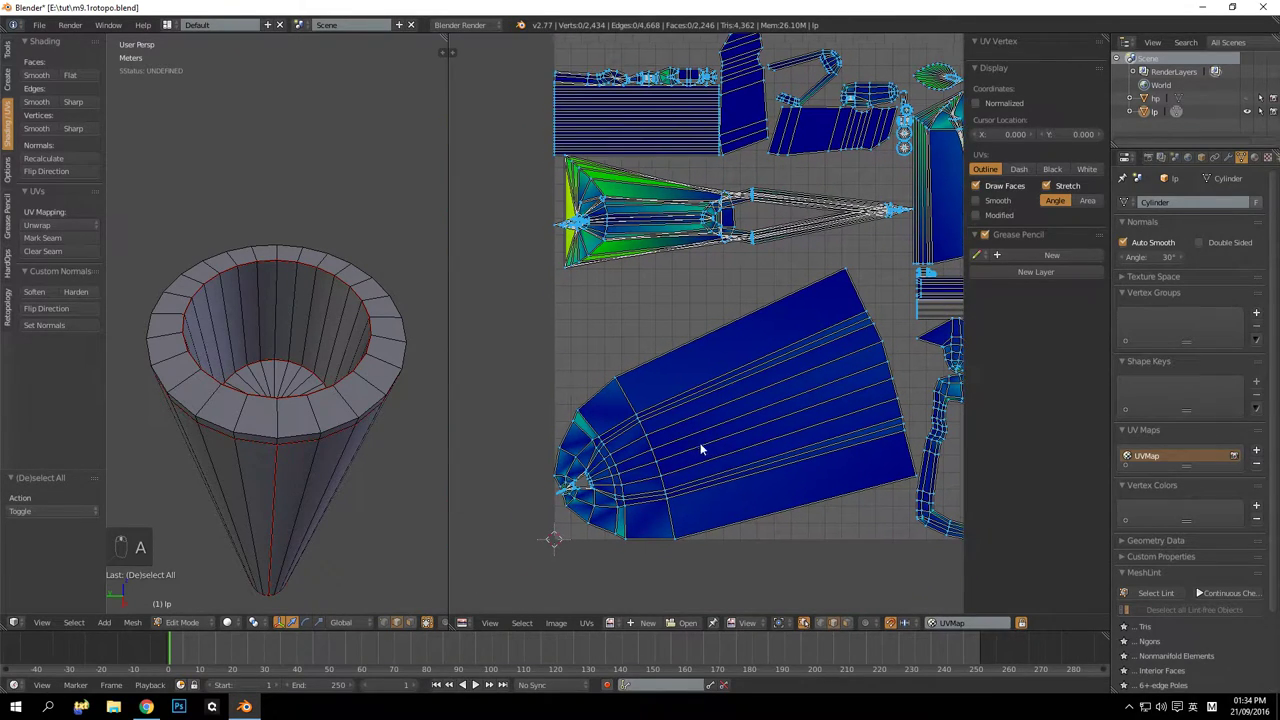
# Locate the large fan-shaped island on the frame and try a seam on the loop where the trigger guard's curve meets the dust cover
pyautogui.rightClick(621, 400)
pyautogui.press('KP_Decimal')
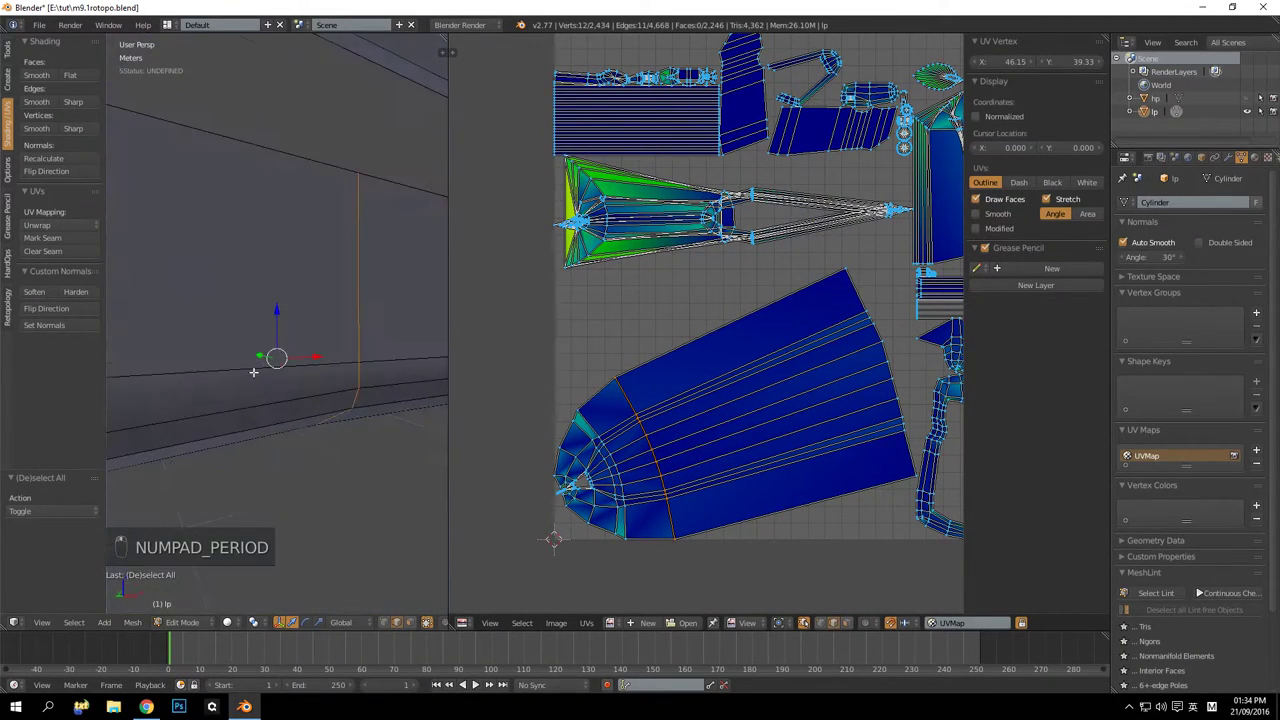
pyautogui.scroll(-7, 265, 370)
pyautogui.moveTo(337, 351); pyautogui.dragTo(294, 280, button='middle')
pyautogui.scroll(4, 270, 315)
pyautogui.keyDown('shift'); pyautogui.moveTo(240, 314); pyautogui.dragTo(276, 330, button='middle'); pyautogui.keyUp('shift')
pyautogui.press('a')
pyautogui.keyDown('alt'); pyautogui.rightClick(258, 316); pyautogui.keyUp('alt')
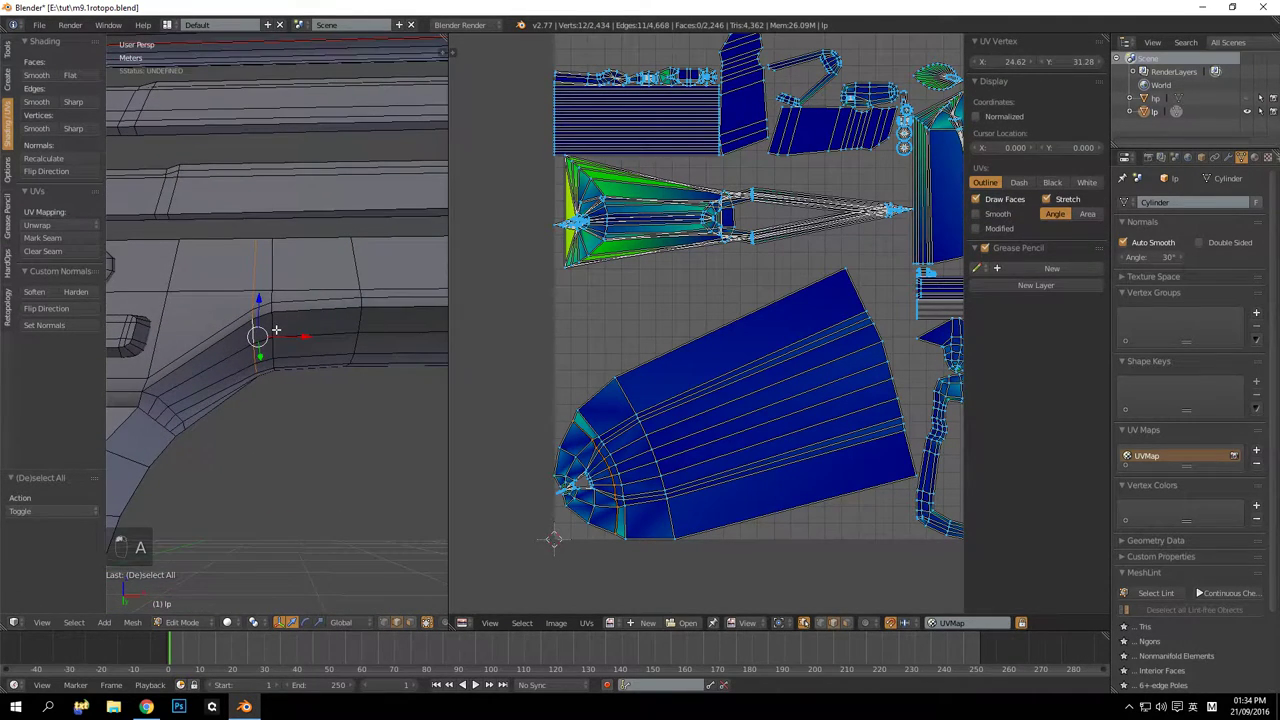
pyautogui.click(49, 240)
# Inspect the islands split by the new frame seam, undo that seam, and clear the selection
pyautogui.scroll(-4, 677, 385)
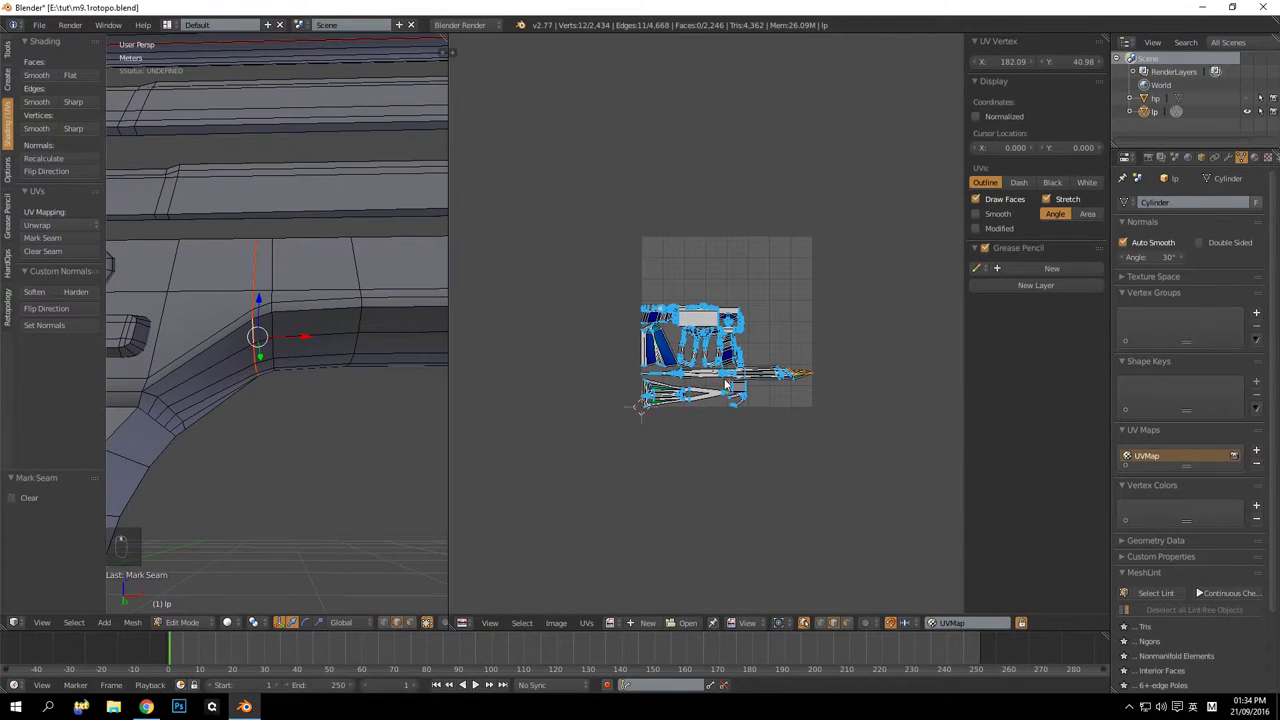
pyautogui.scroll(5, 812, 345)
pyautogui.moveTo(812, 346); pyautogui.dragTo(612, 361, button='middle')
pyautogui.scroll(-2, 789, 357)
pyautogui.scroll(5, 779, 376)
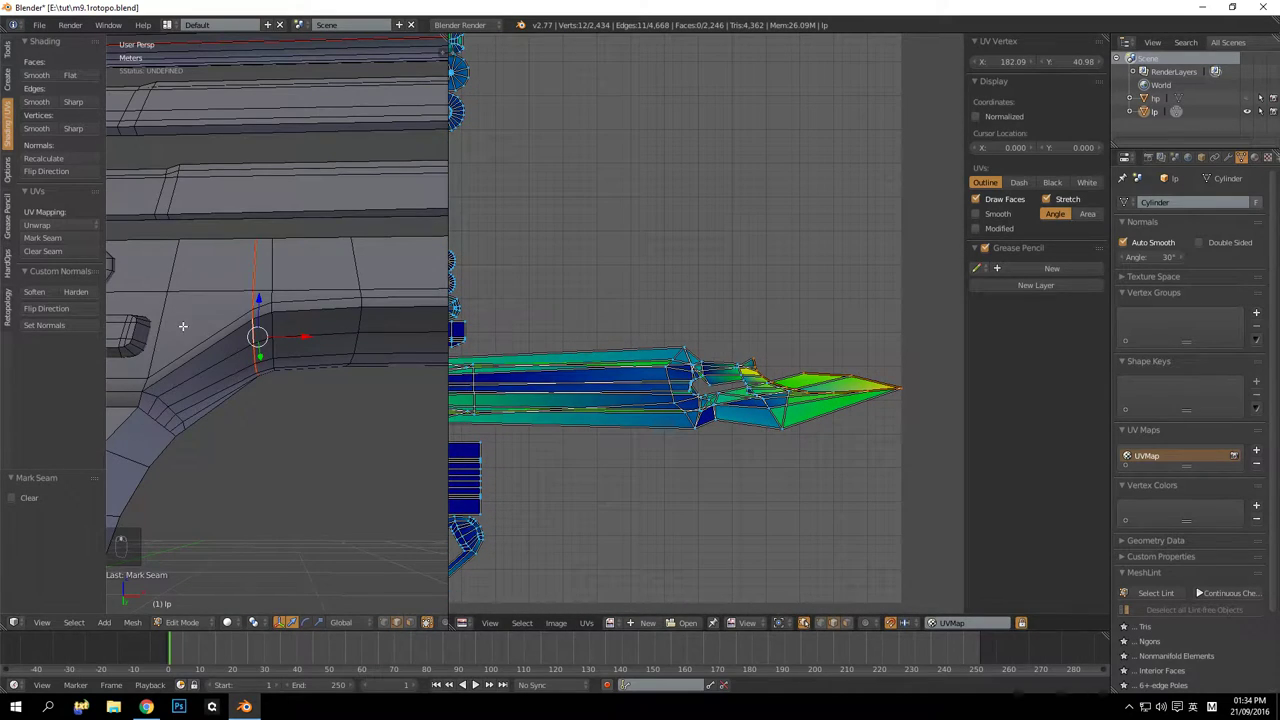
pyautogui.hotkey('ctrl', 'z')
pyautogui.press('a')
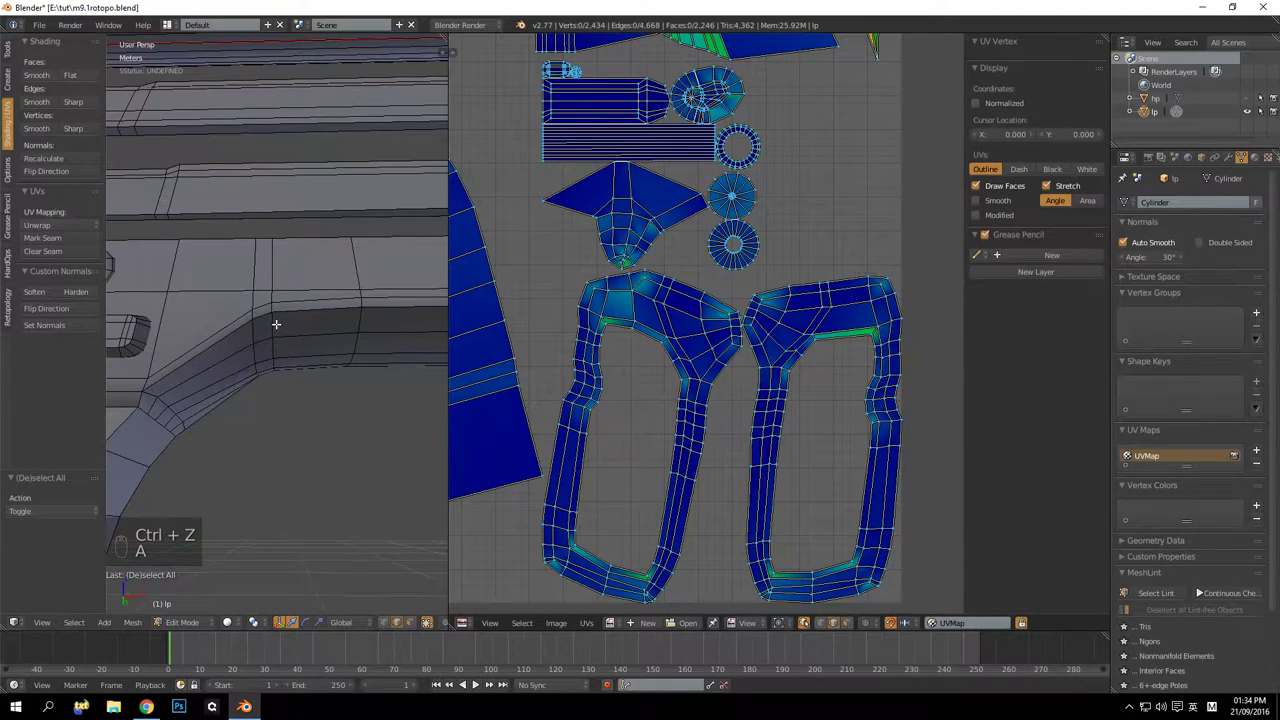
# Try a seam on the next edge loop forward along the dust cover, undo it, and clear the selection
pyautogui.click(128, 238)
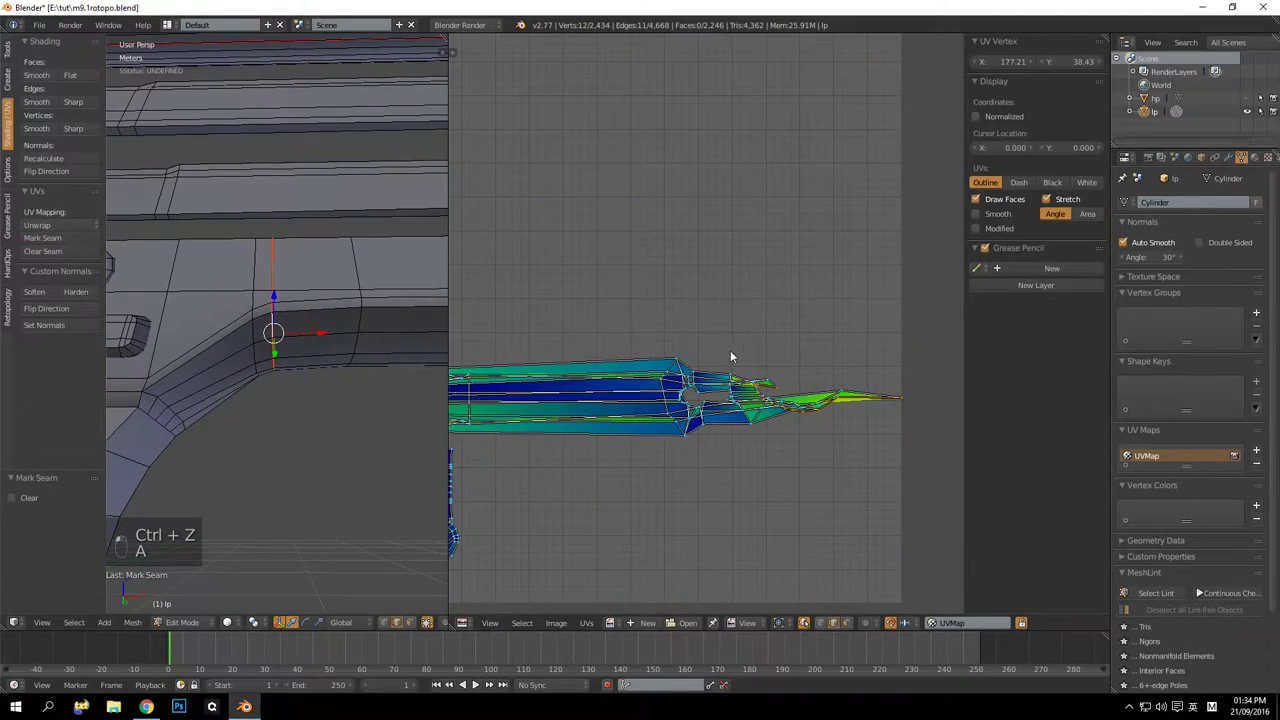
pyautogui.scroll(-3, 700, 356)
pyautogui.hotkey('ctrl', 'z')
pyautogui.press('a')
# Try a seam on the foremost of the three dust cover loops ahead of the trigger guard, inspect the islands, and undo it
pyautogui.scroll(-3, 251, 340)
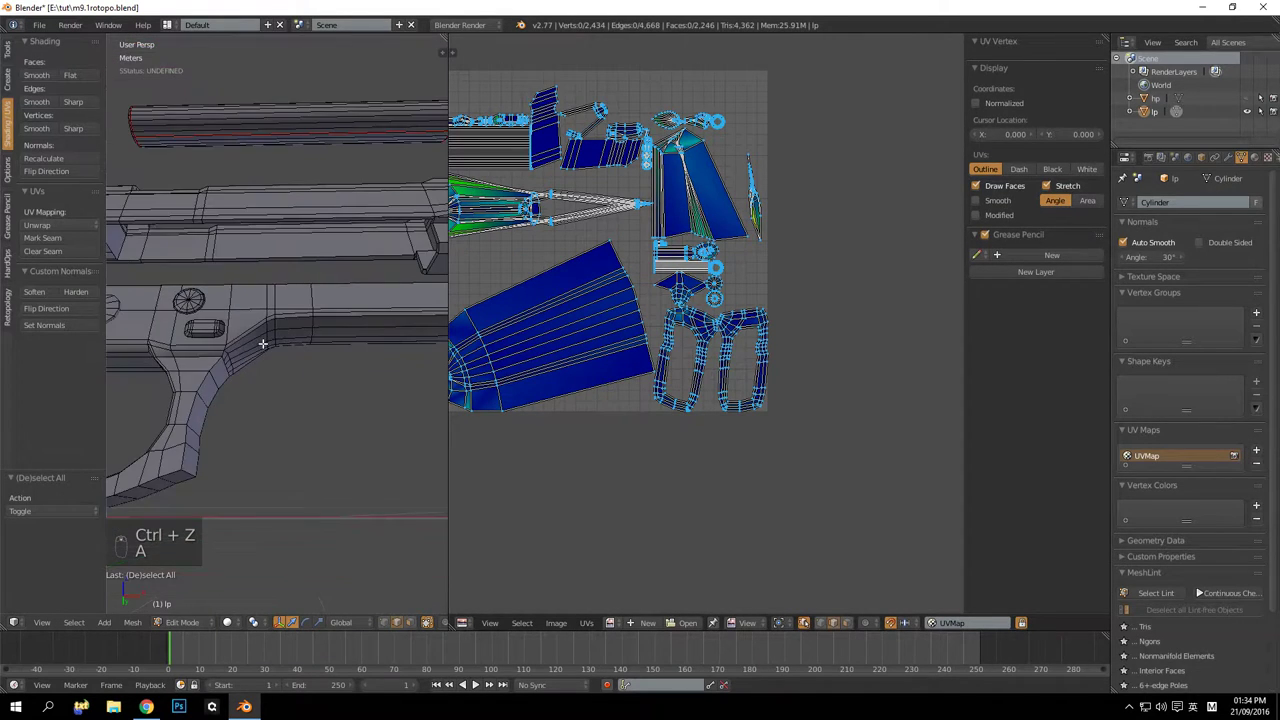
pyautogui.moveTo(257, 343); pyautogui.dragTo(294, 350, button='middle')
pyautogui.scroll(5, 251, 351)
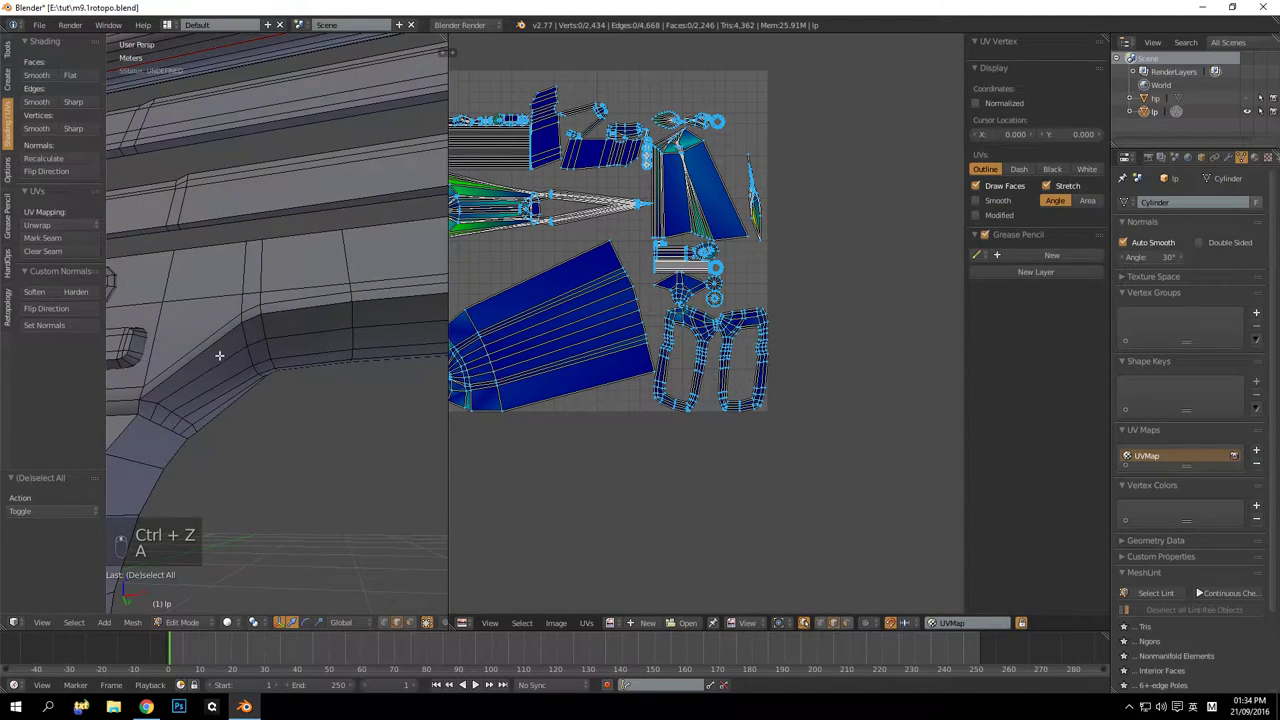
pyautogui.scroll(1, 222, 362)
pyautogui.moveTo(320, 320); pyautogui.dragTo(260, 337, button='middle')
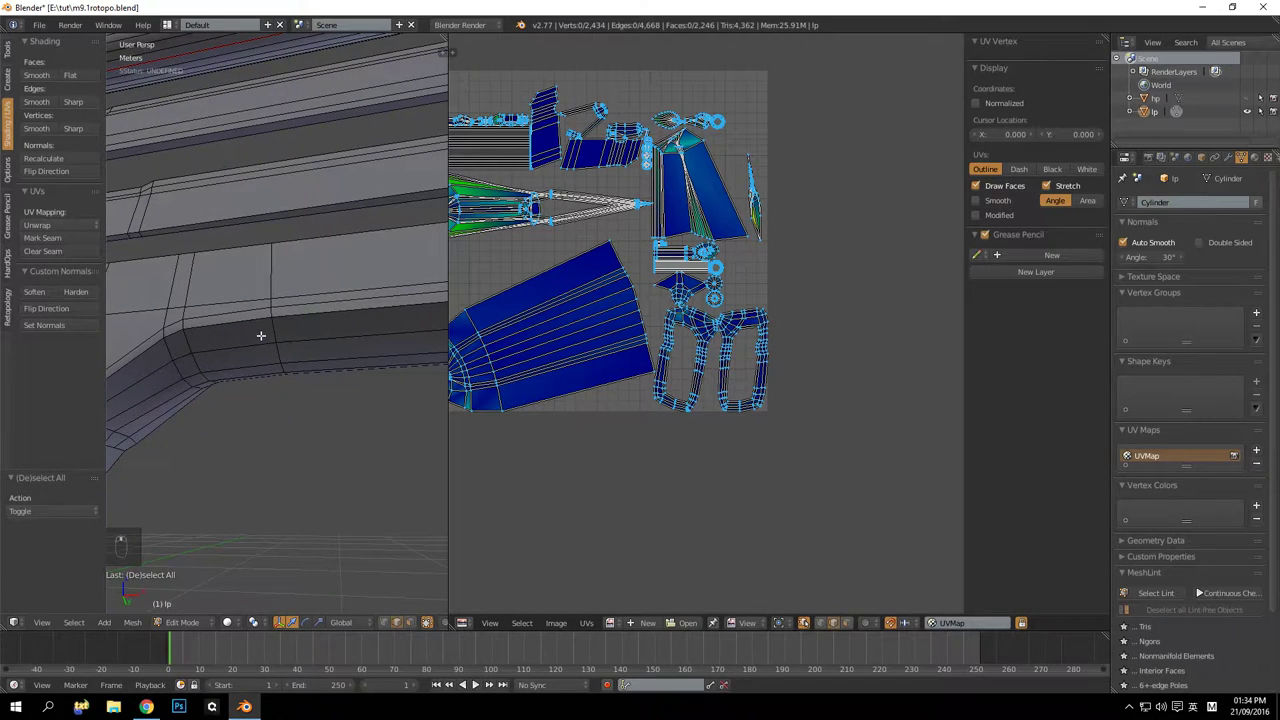
pyautogui.keyDown('alt'); pyautogui.rightClick(277, 330); pyautogui.keyUp('alt')
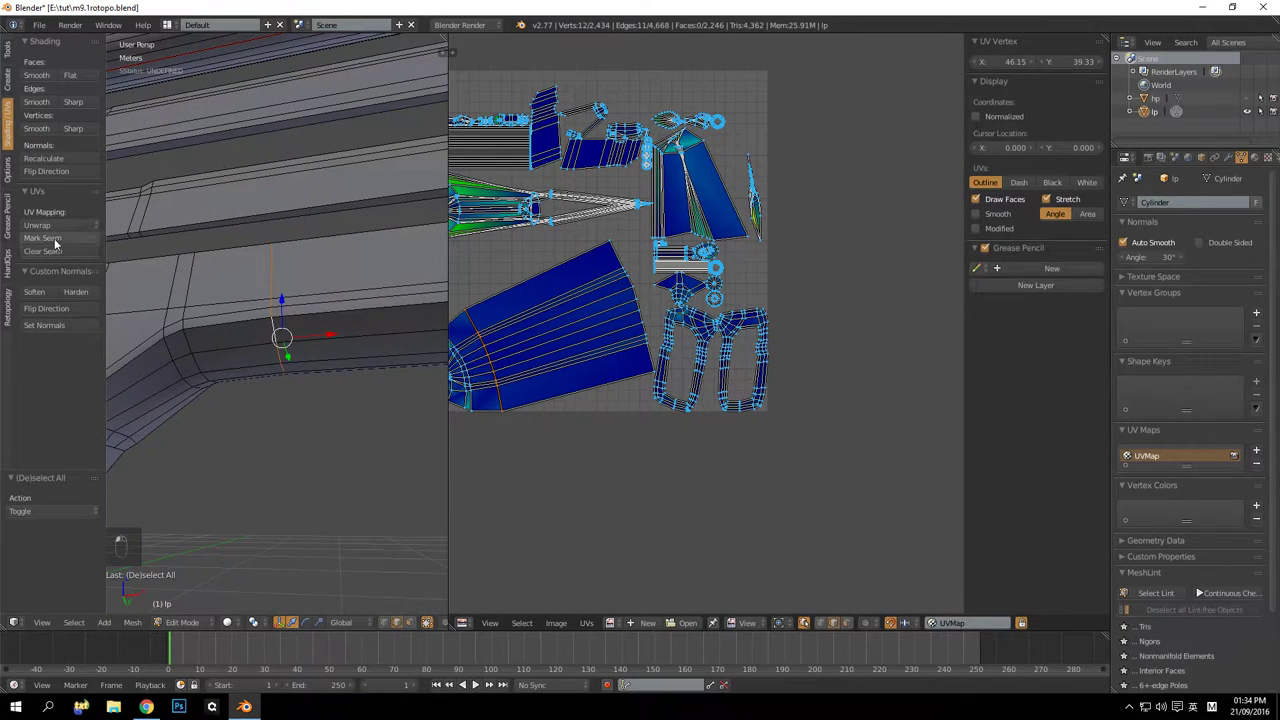
pyautogui.moveTo(657, 360); pyautogui.dragTo(757, 358, button='middle')
pyautogui.scroll(6, 757, 358)
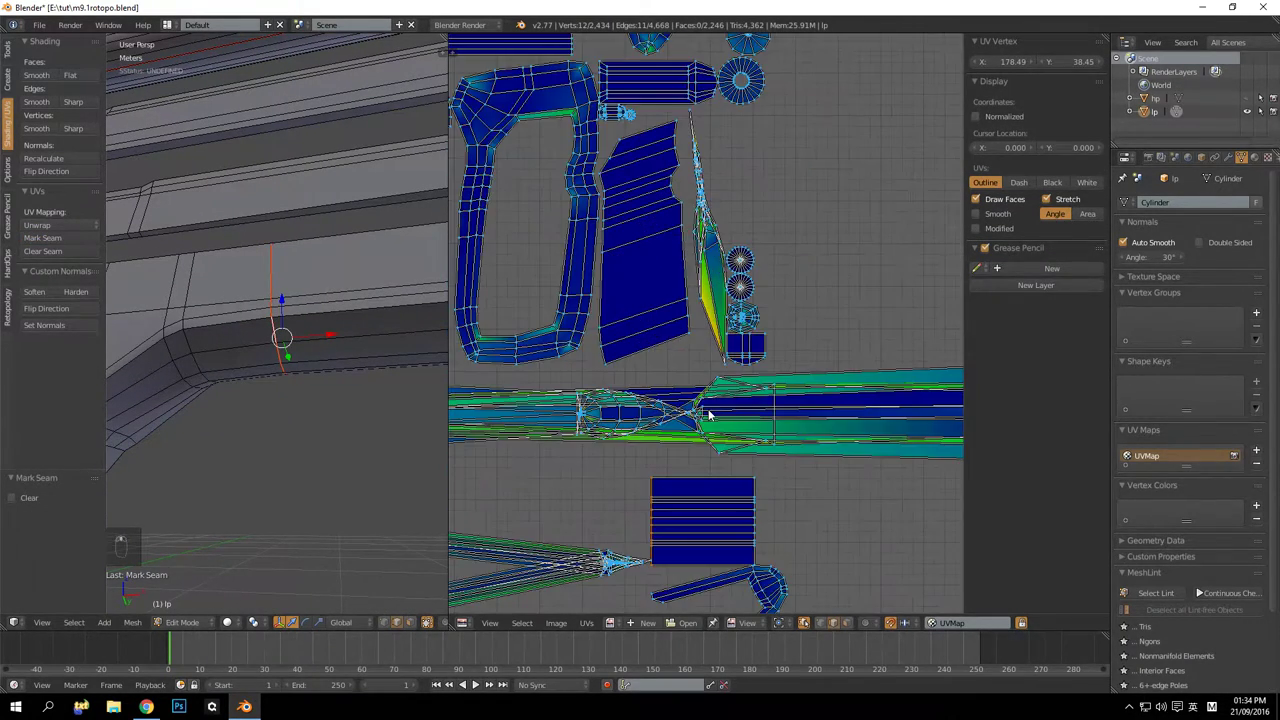
pyautogui.scroll(-3, 686, 416)
pyautogui.hotkey('ctrl', 'z')
pyautogui.press('a')
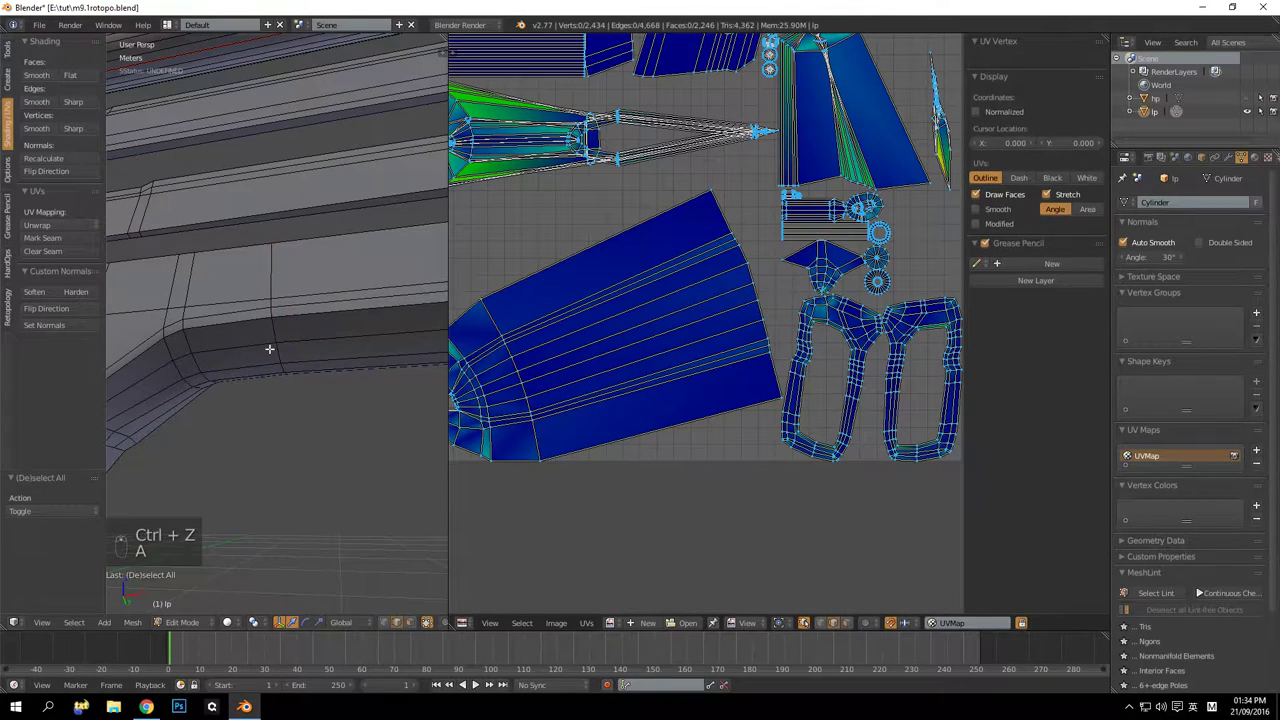
# Retry the seam on the middle of the three loops near the trigger guard, undo it, and clear the selection
pyautogui.keyDown('alt'); pyautogui.rightClick(187, 335); pyautogui.keyUp('alt')
pyautogui.click(47, 239)
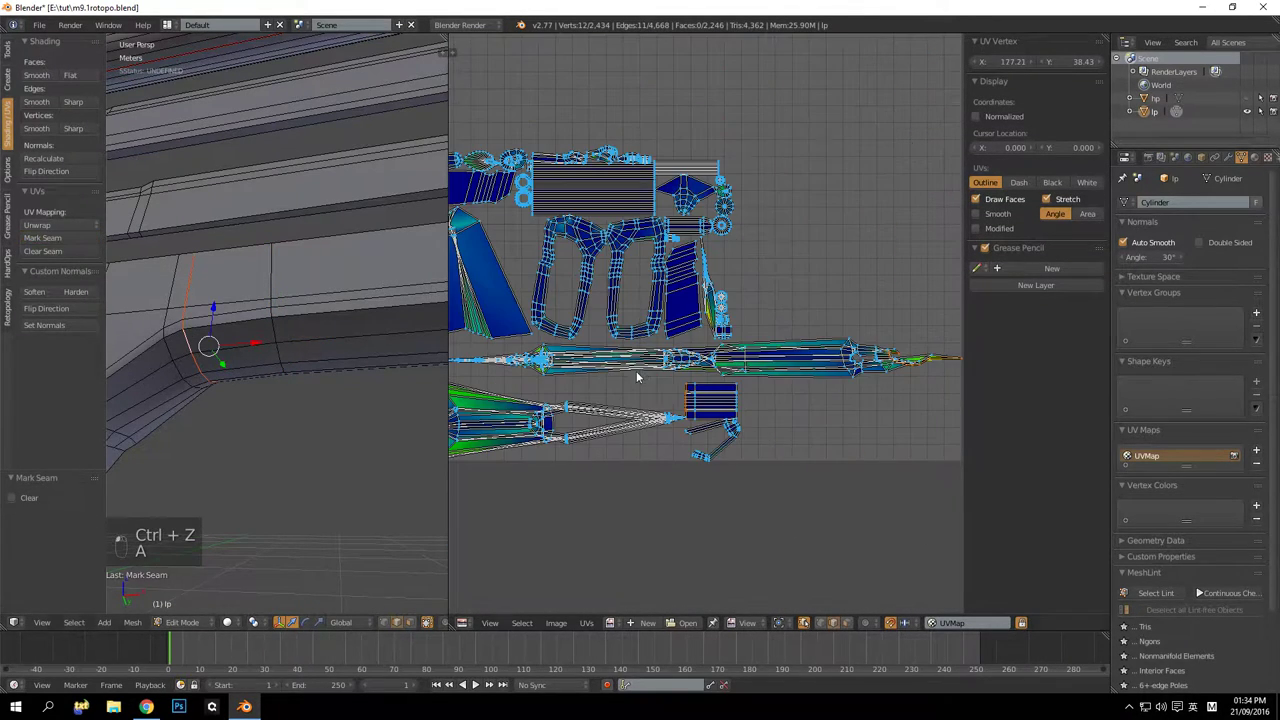
pyautogui.hotkey('ctrl', 'z')
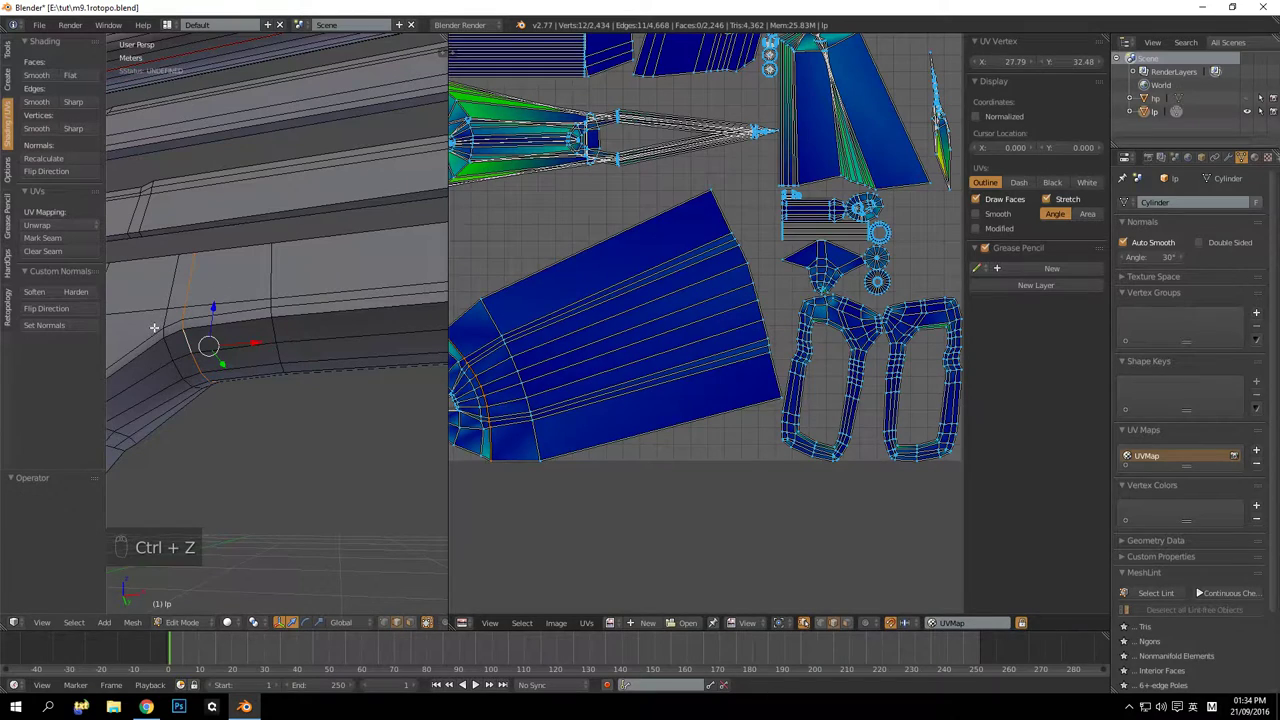
pyautogui.press('a')
# Mark the rearmost of the three loops at the trigger guard's bend as a seam, check the split islands, and clear the selection
pyautogui.click(47, 239)
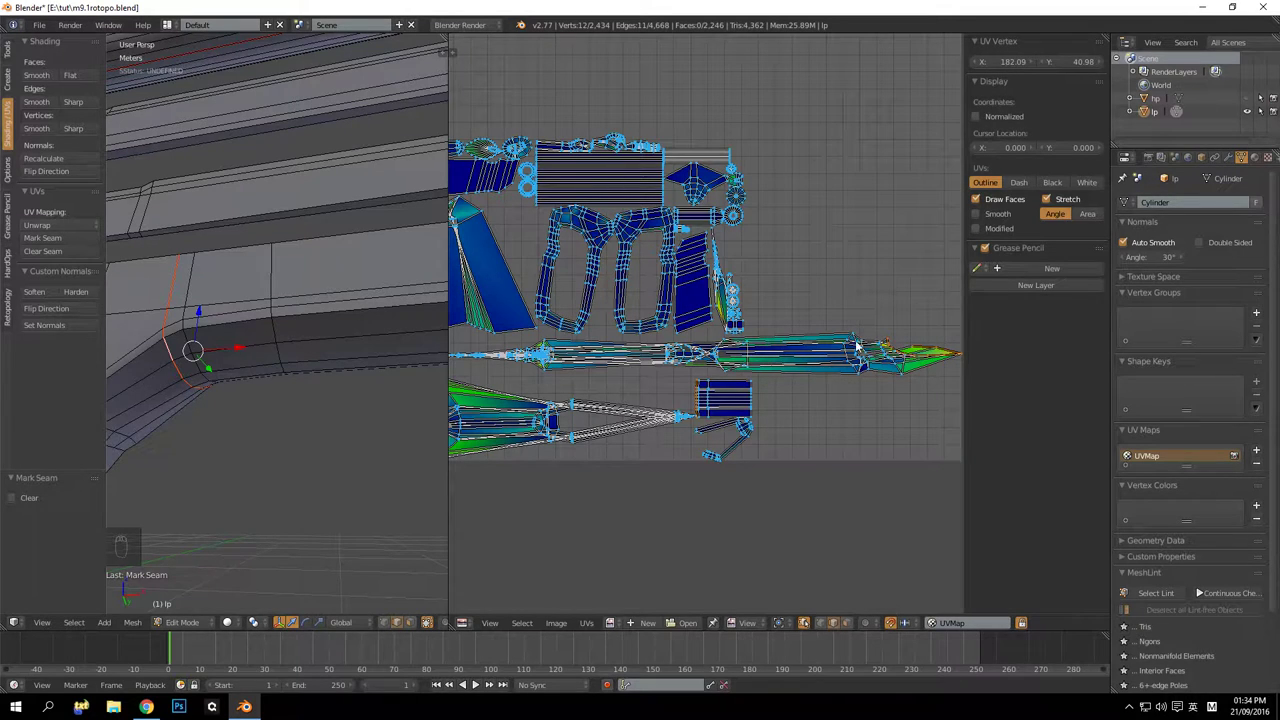
pyautogui.scroll(5, 678, 358)
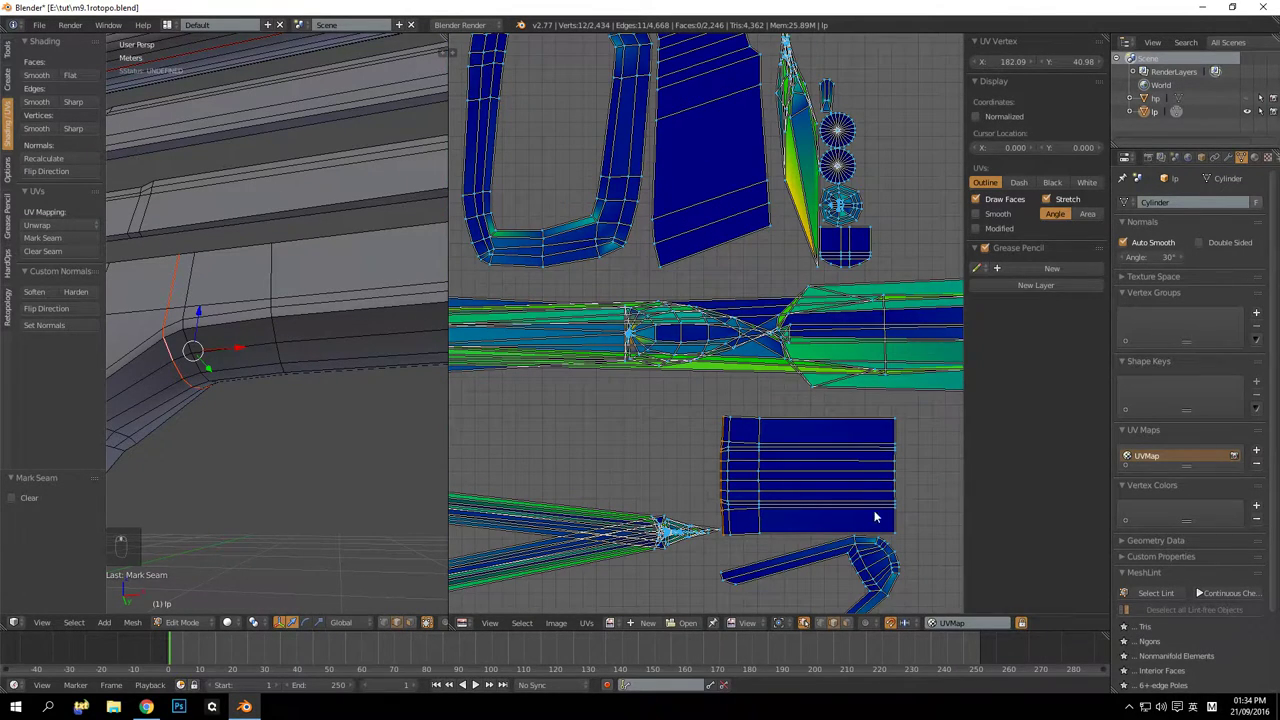
pyautogui.scroll(-3, 242, 349)
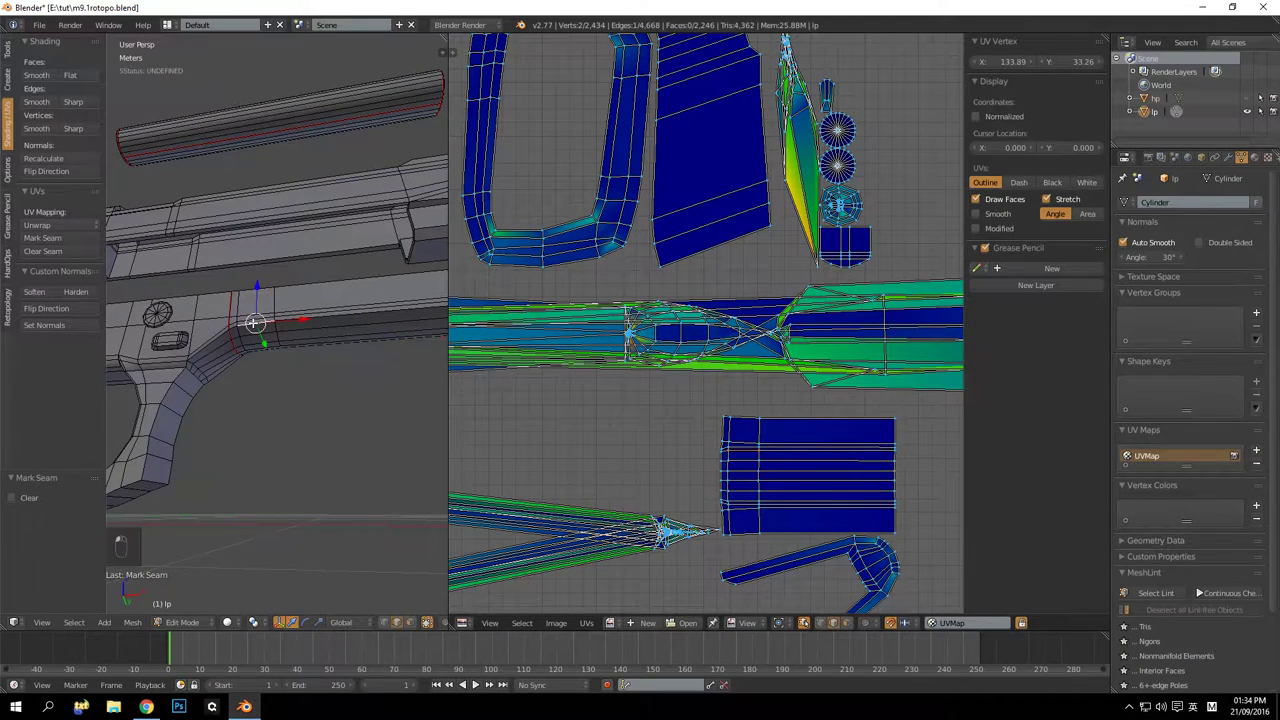
pyautogui.press('a')
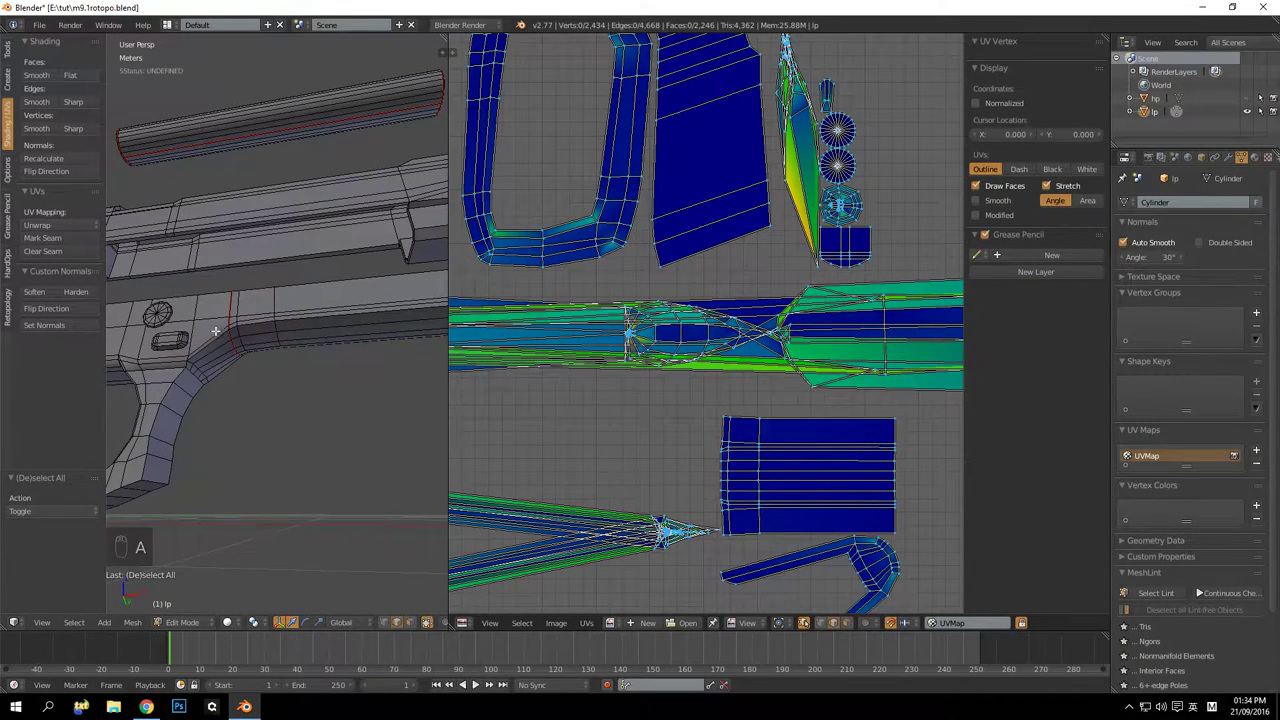
pyautogui.rightClick(224, 346)
pyautogui.press('a')
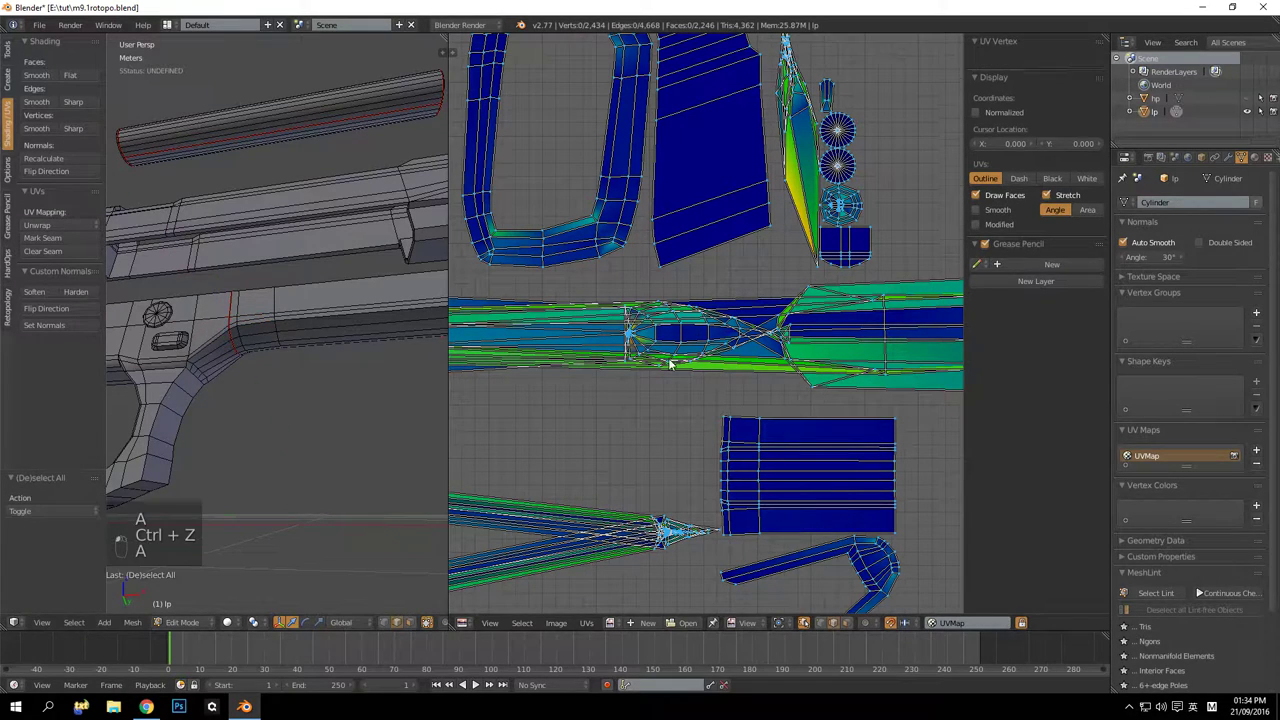
pyautogui.scroll(-3, 680, 344)
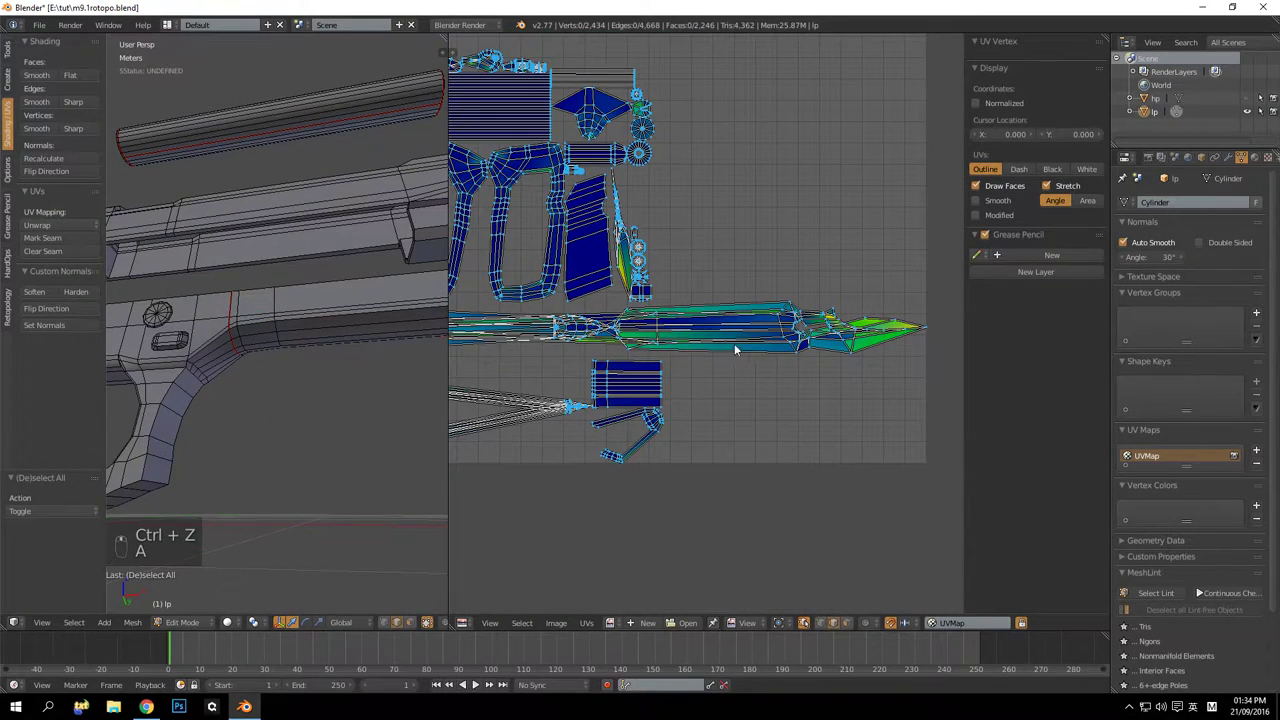
pyautogui.scroll(3, 735, 350)
pyautogui.scroll(3, 190, 346)
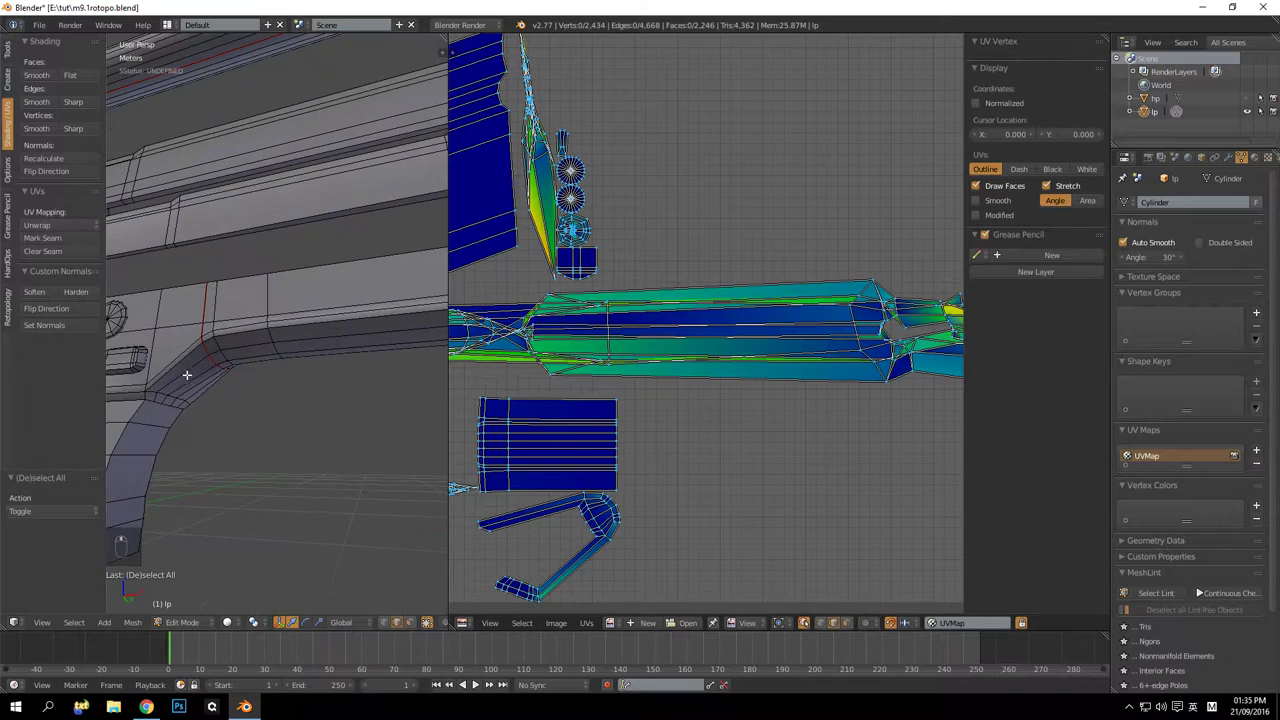
# Mark the dust cover's lower side edges as seams on both sides, from its front face back to the bend at the trigger guard
pyautogui.keyDown('alt'); pyautogui.rightClick(191, 353); pyautogui.keyUp('alt')
pyautogui.moveTo(280, 372); pyautogui.dragTo(255, 359, button='middle')
pyautogui.scroll(-5, 255, 359)
pyautogui.scroll(6, 307, 321)
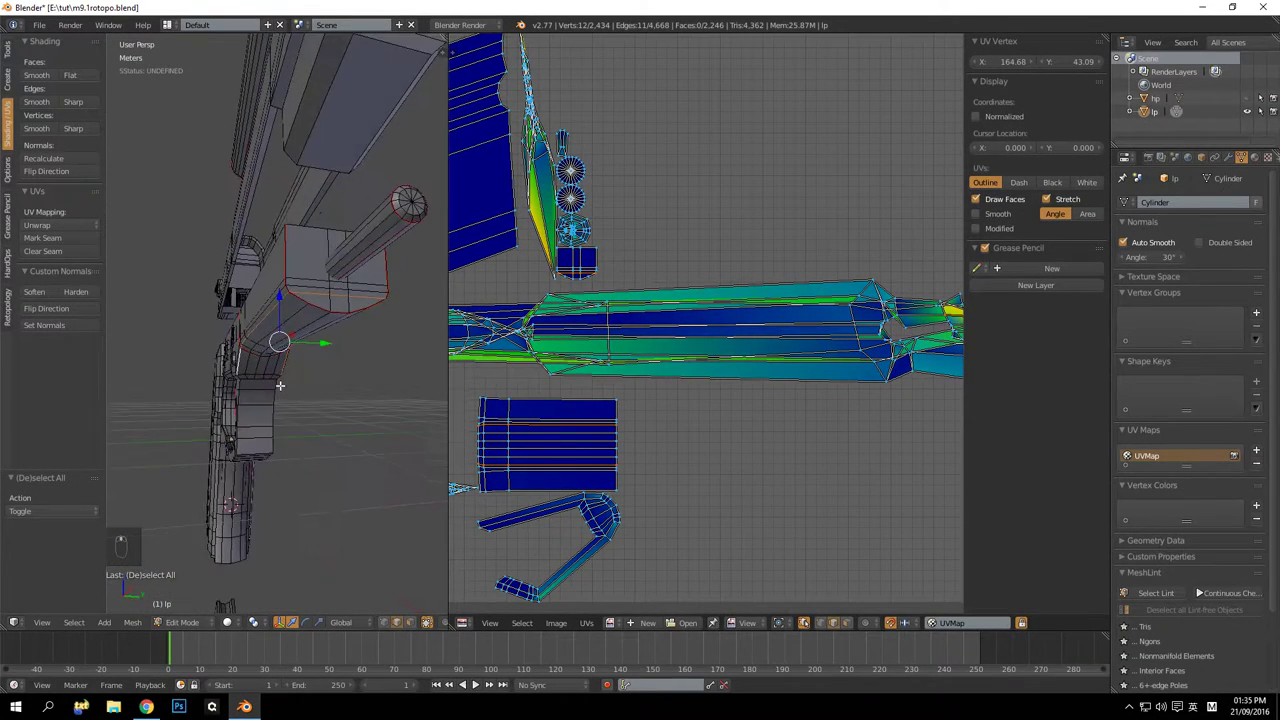
pyautogui.moveTo(307, 289); pyautogui.dragTo(353, 298, button='middle')
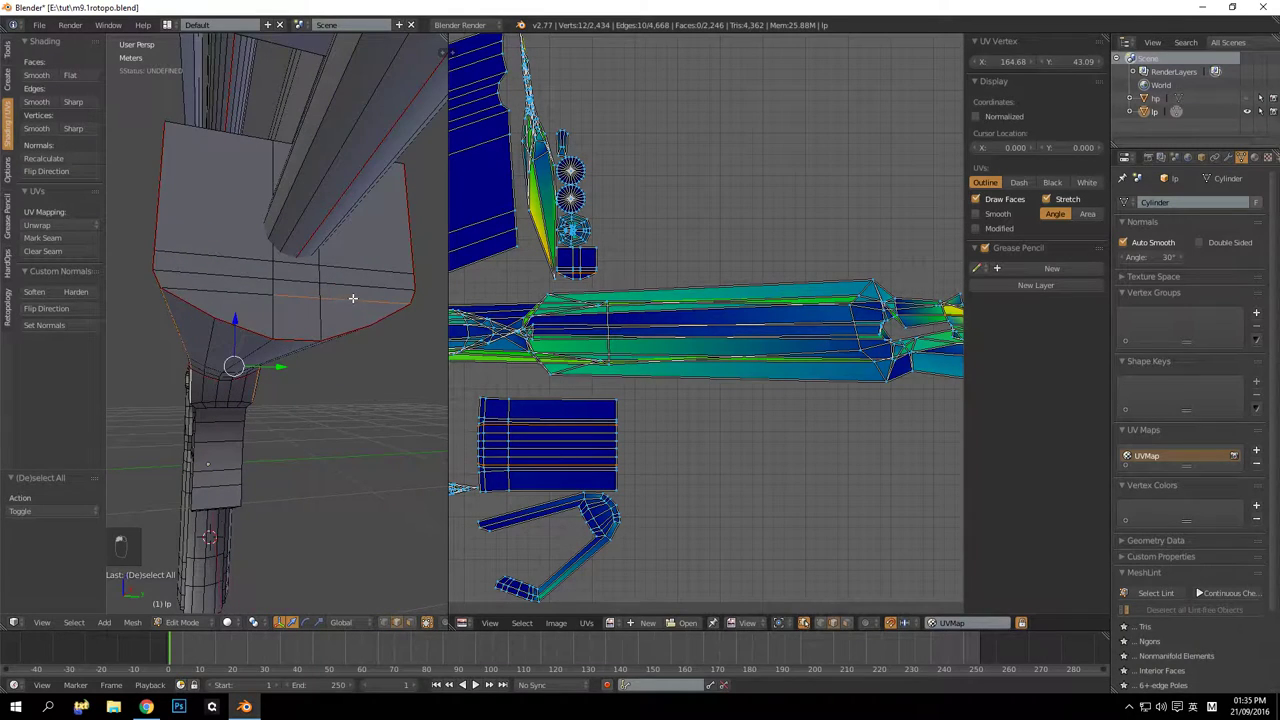
pyautogui.keyDown('shift'); pyautogui.rightClick(199, 298); pyautogui.keyUp('shift')
pyautogui.moveTo(199, 298); pyautogui.dragTo(68, 195, button='middle')
pyautogui.hotkey('ctrl', 'z')
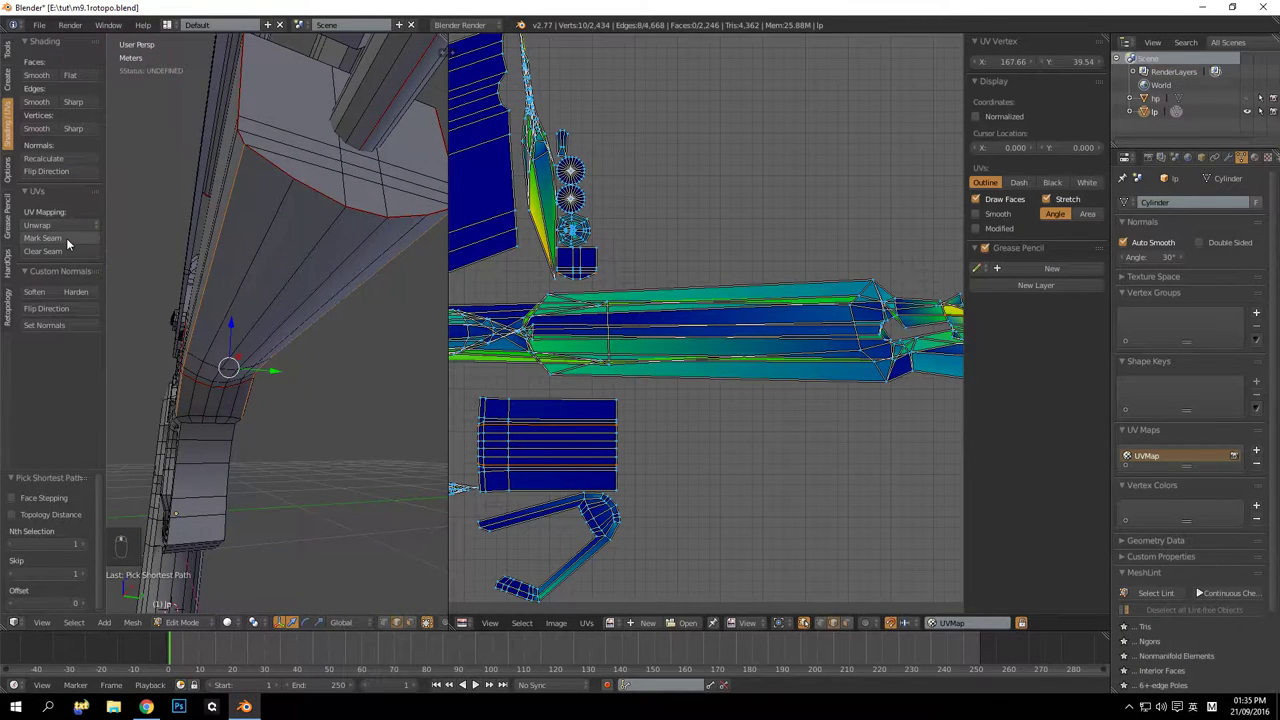
pyautogui.click(42, 238)
pyautogui.moveTo(288, 371); pyautogui.dragTo(349, 371, button='middle')
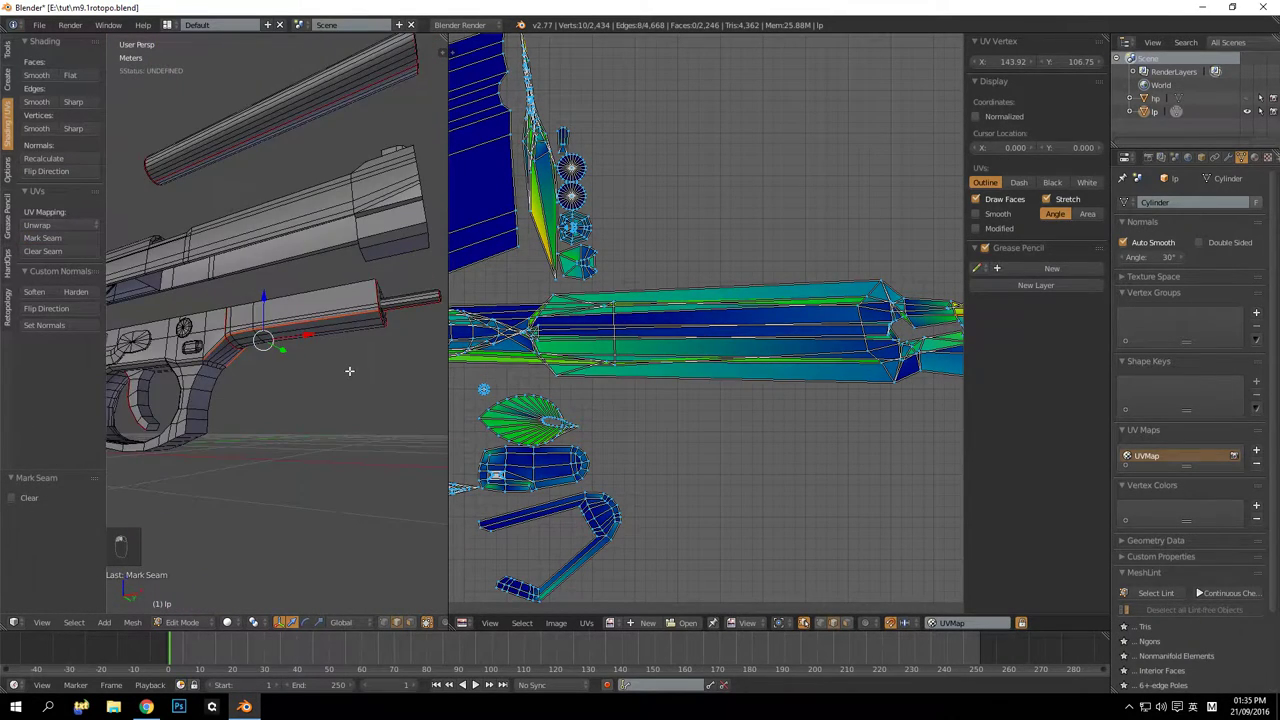
# Mark the two short corner edges at the trigger guard's bend, continuing the dust cover seams rearward on both sides, and clear the selection
pyautogui.scroll(3, 349, 371)
pyautogui.press('a')
pyautogui.moveTo(226, 360); pyautogui.dragTo(264, 349, button='middle')
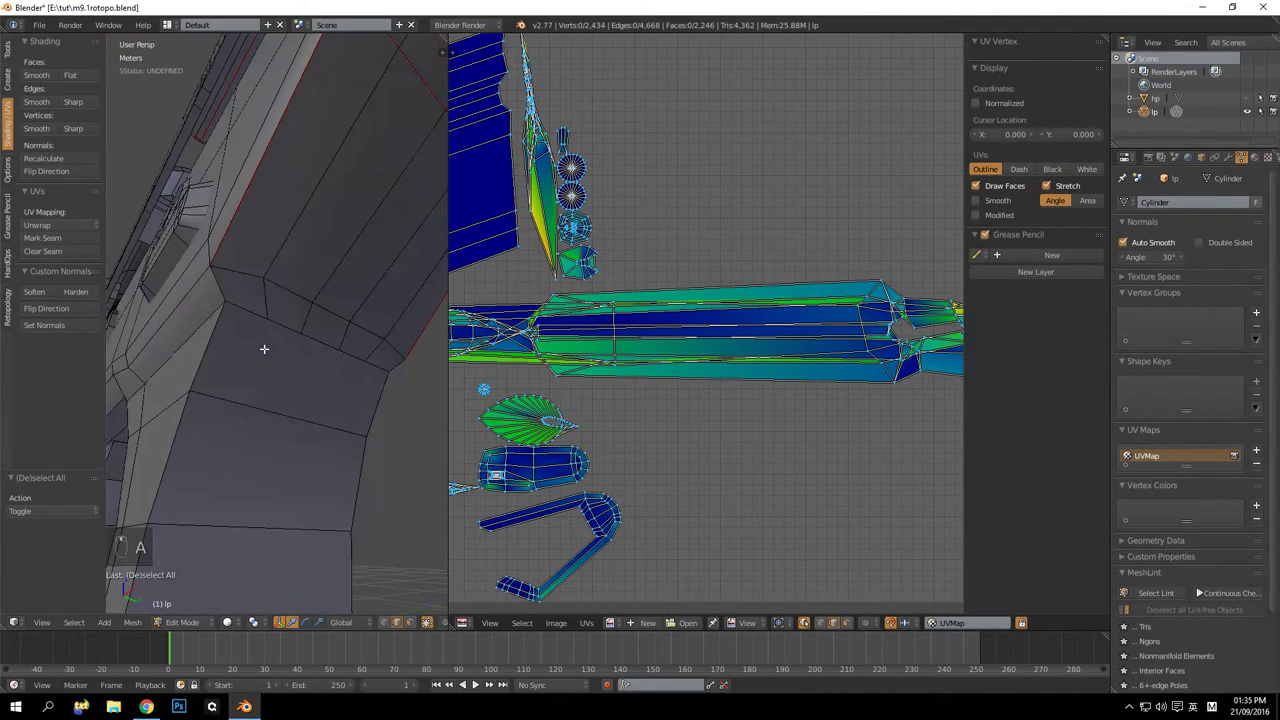
pyautogui.rightClick(217, 290)
pyautogui.moveTo(217, 290); pyautogui.dragTo(107, 253, button='middle')
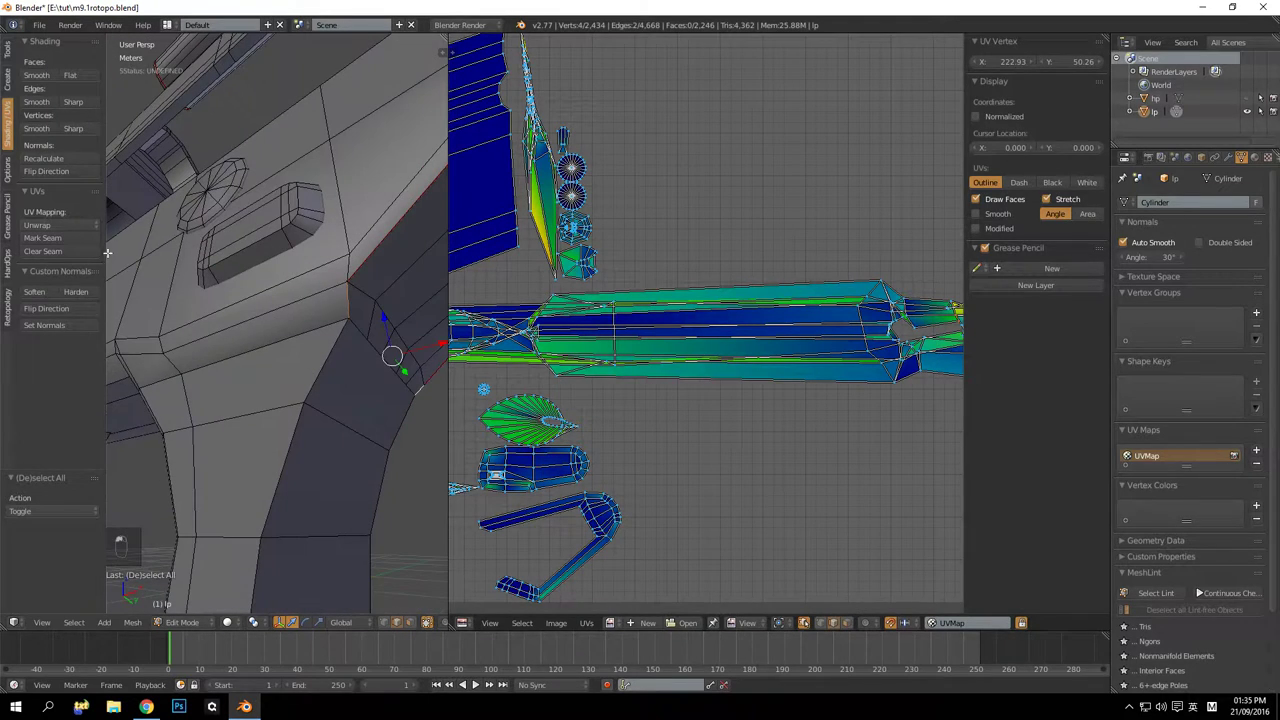
pyautogui.click(55, 239)
pyautogui.moveTo(414, 324); pyautogui.dragTo(410, 324, button='middle')
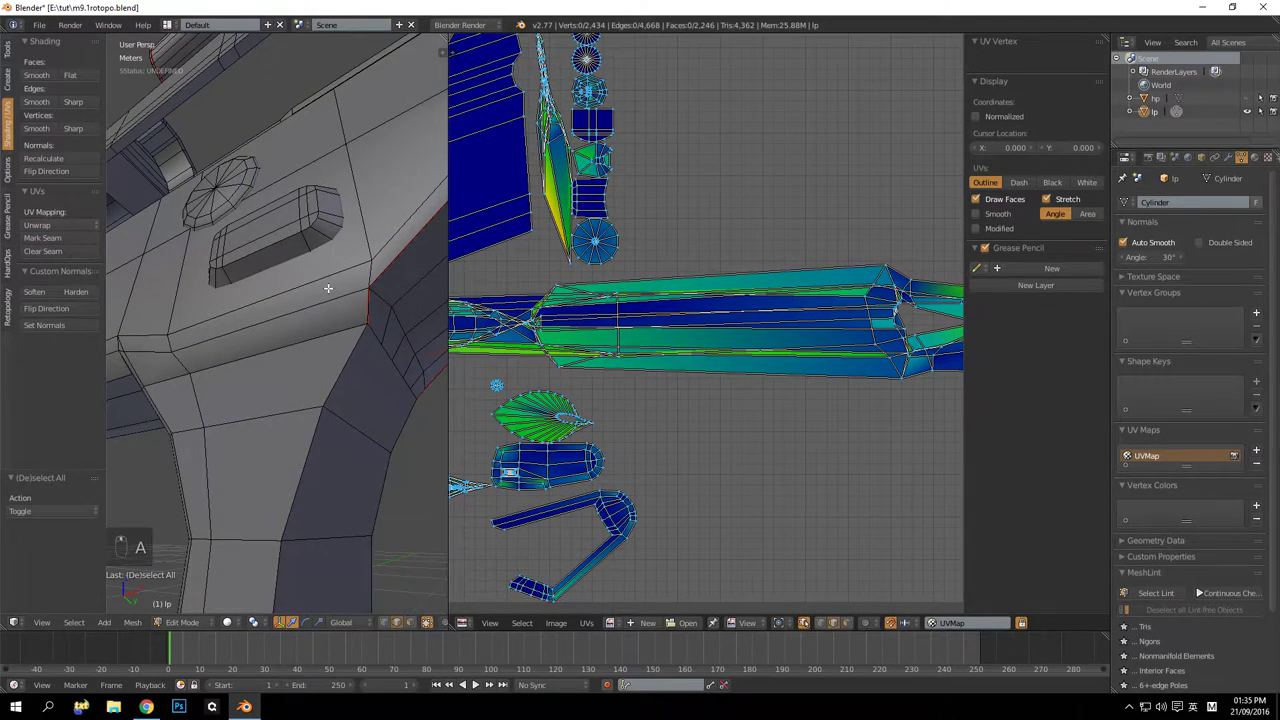
# Try a seam across the frame's underside where it meets the trigger guard's front leg inside the opening, and clear the selection
pyautogui.moveTo(328, 288); pyautogui.dragTo(200, 306, button='middle')
pyautogui.scroll(3, 356, 343)
pyautogui.keyDown('alt'); pyautogui.rightClick(340, 348); pyautogui.keyUp('alt')
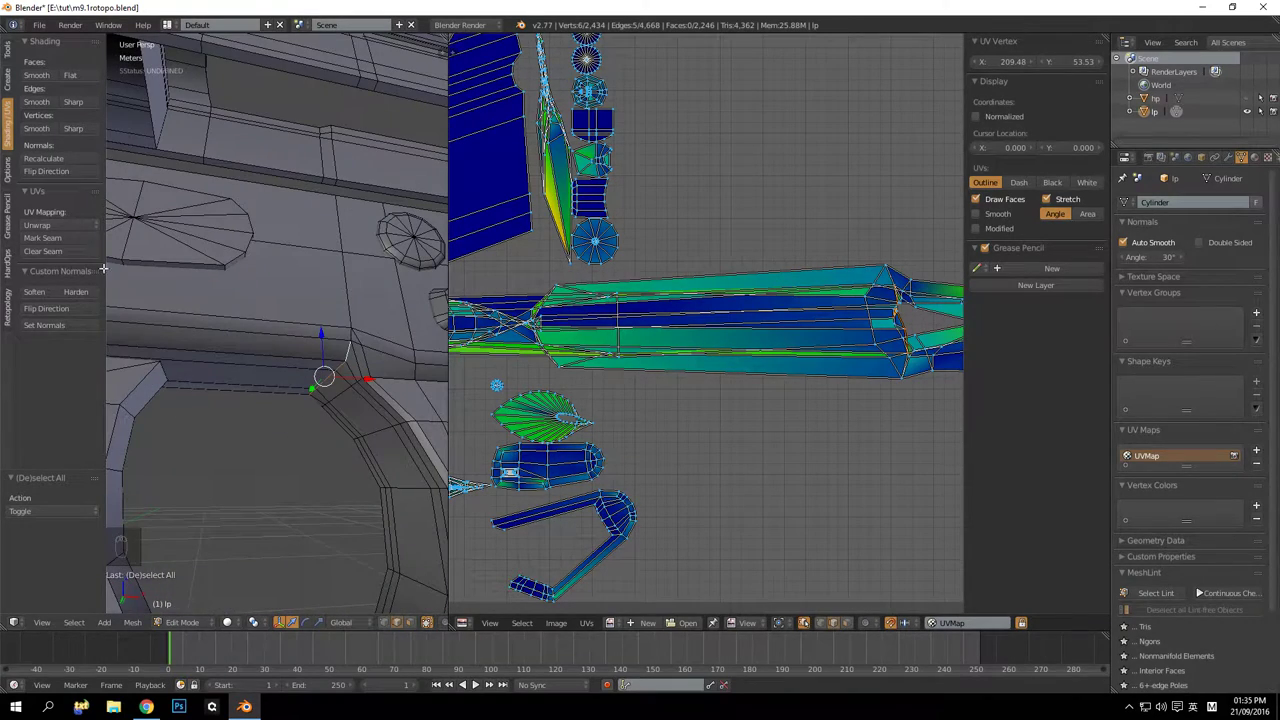
pyautogui.click(45, 238)
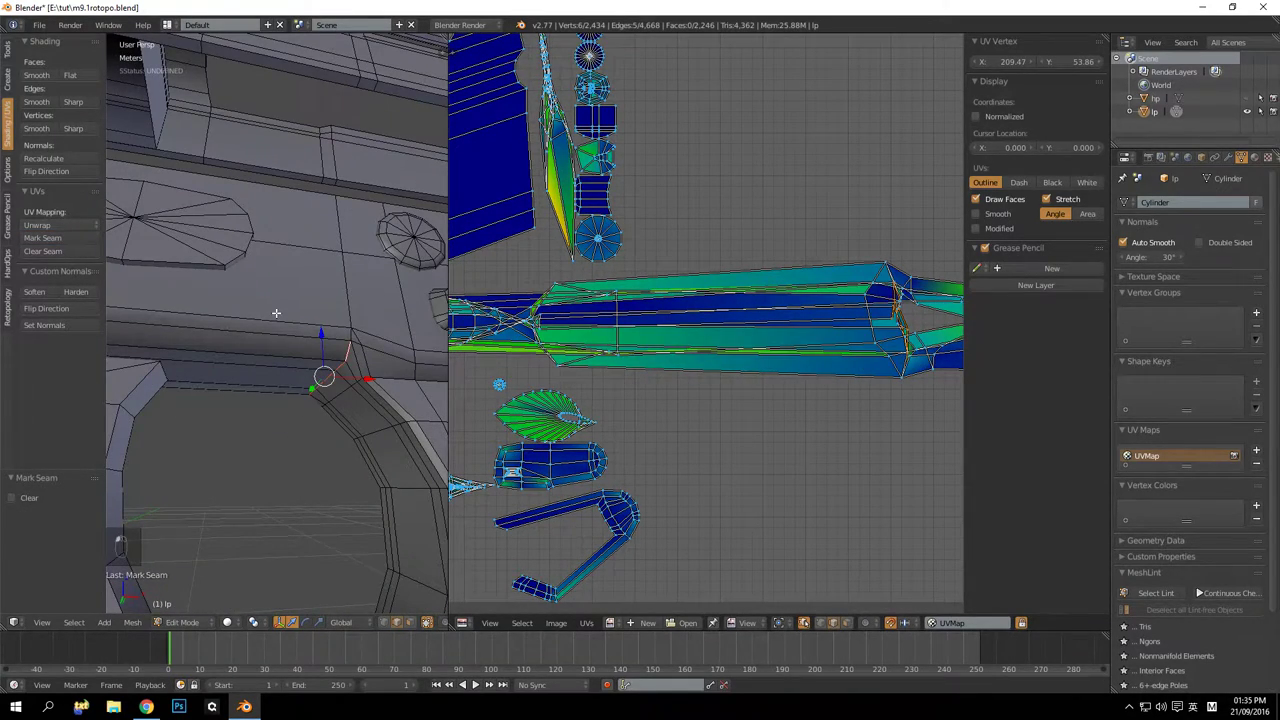
pyautogui.moveTo(276, 313); pyautogui.dragTo(439, 293, button='middle')
pyautogui.press('a')
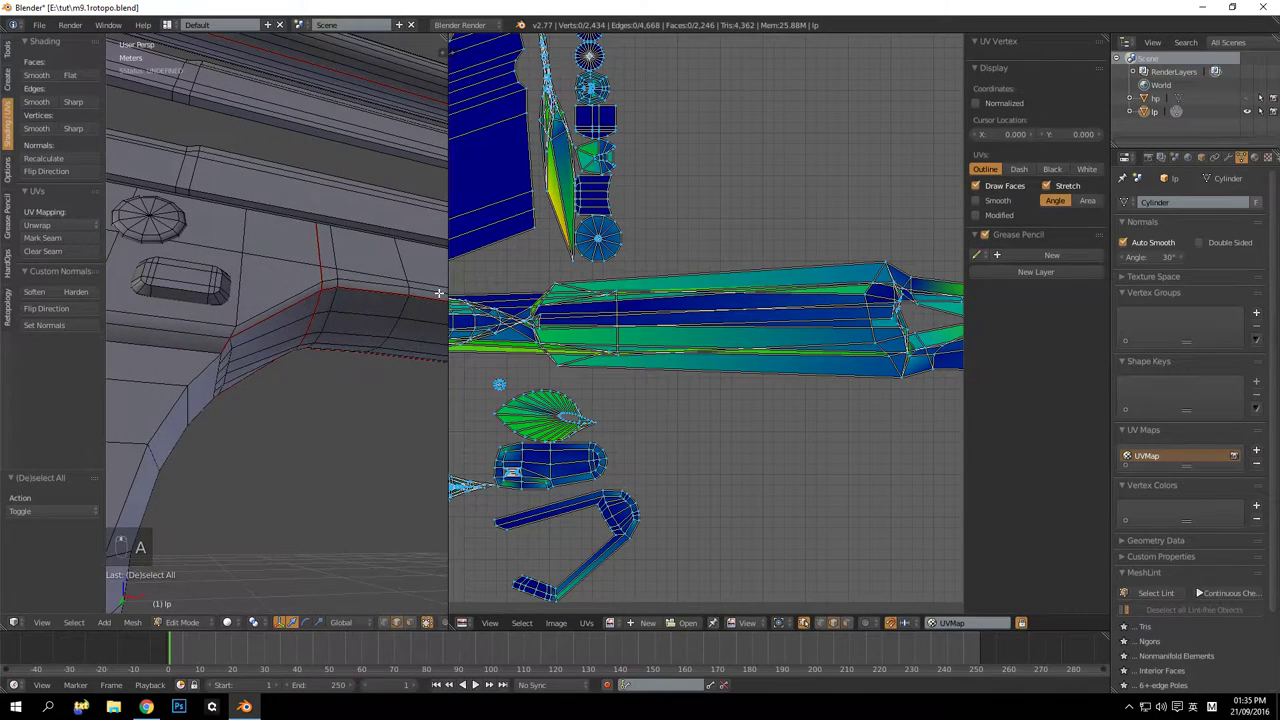
# Try seams along both frame sides above the trigger guard's front leg, check the islands, and undo them together with the cross seam
pyautogui.moveTo(246, 299); pyautogui.dragTo(366, 315, button='middle')
pyautogui.keyDown('alt'); pyautogui.rightClick(303, 340); pyautogui.keyUp('alt')
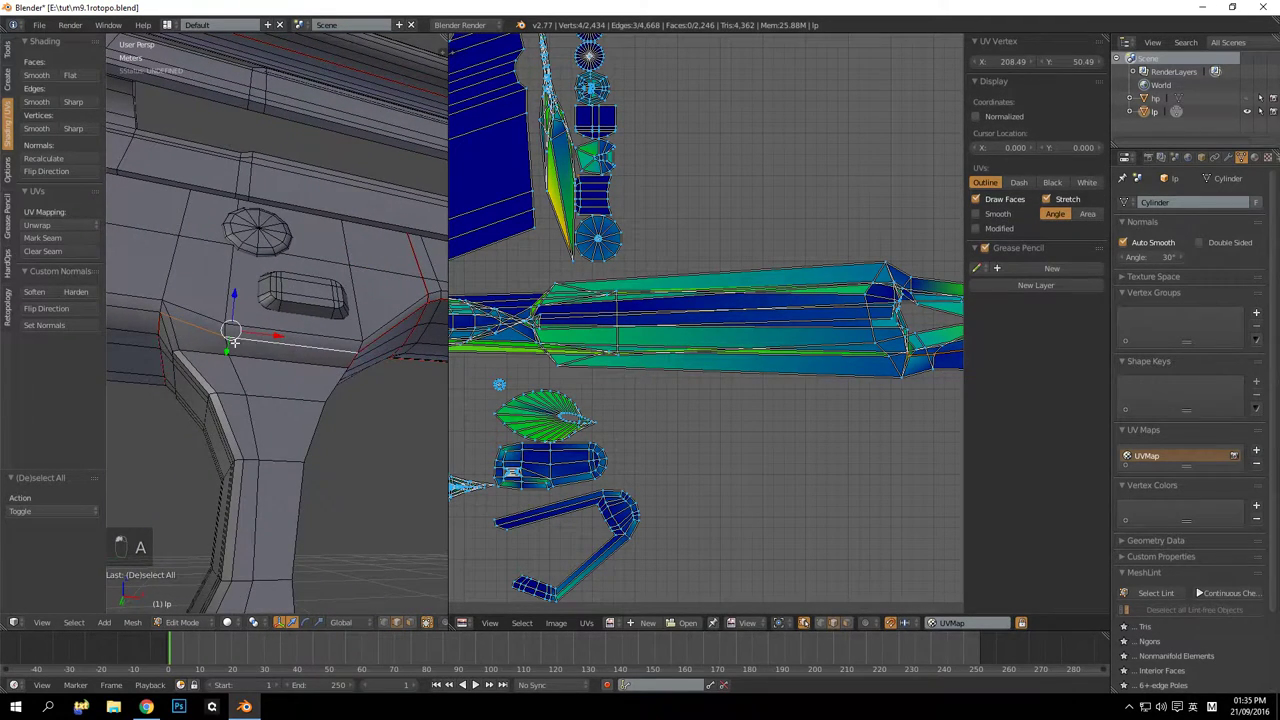
pyautogui.moveTo(200, 343); pyautogui.dragTo(348, 370, button='middle')
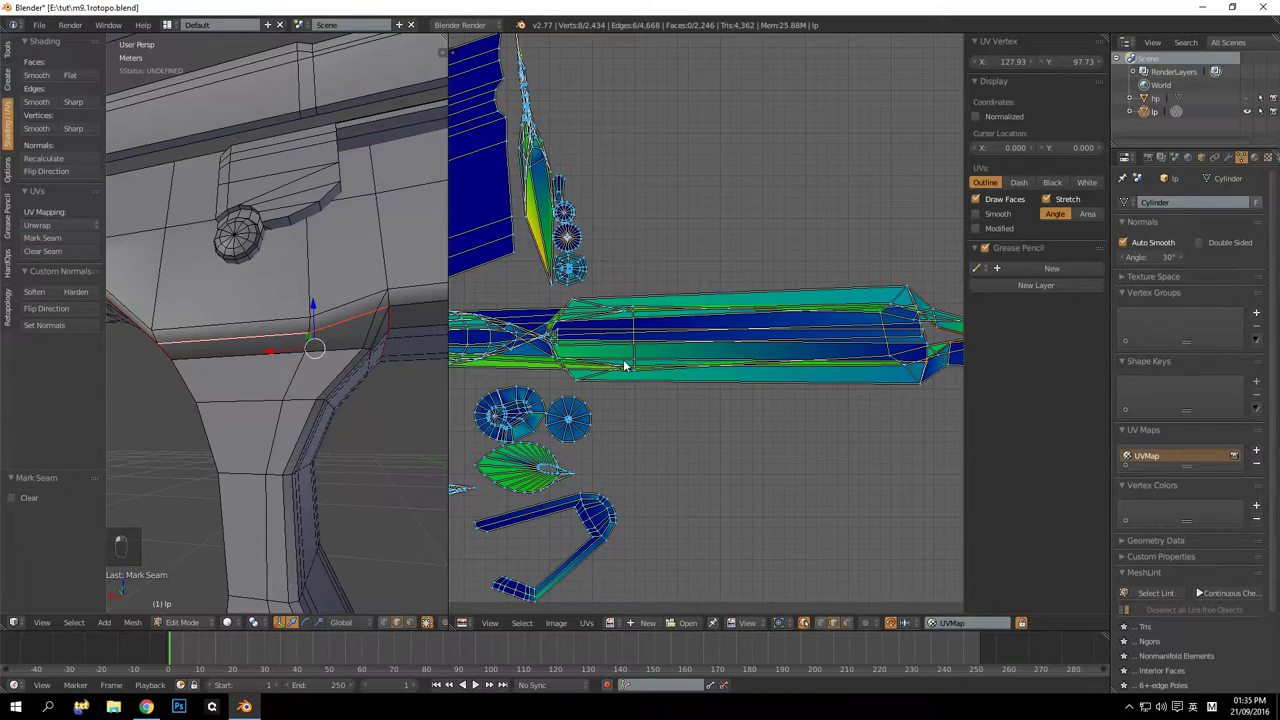
pyautogui.scroll(-3, 708, 360)
pyautogui.hotkey('ctrl', 'z')
pyautogui.hotkey('ctrl', 'z')
pyautogui.hotkey('ctrl', 'z')
pyautogui.hotkey('ctrl', 'z')
pyautogui.hotkey('ctrl', 'z')
pyautogui.hotkey('ctrl', 'z')
pyautogui.hotkey('ctrl', 'z')
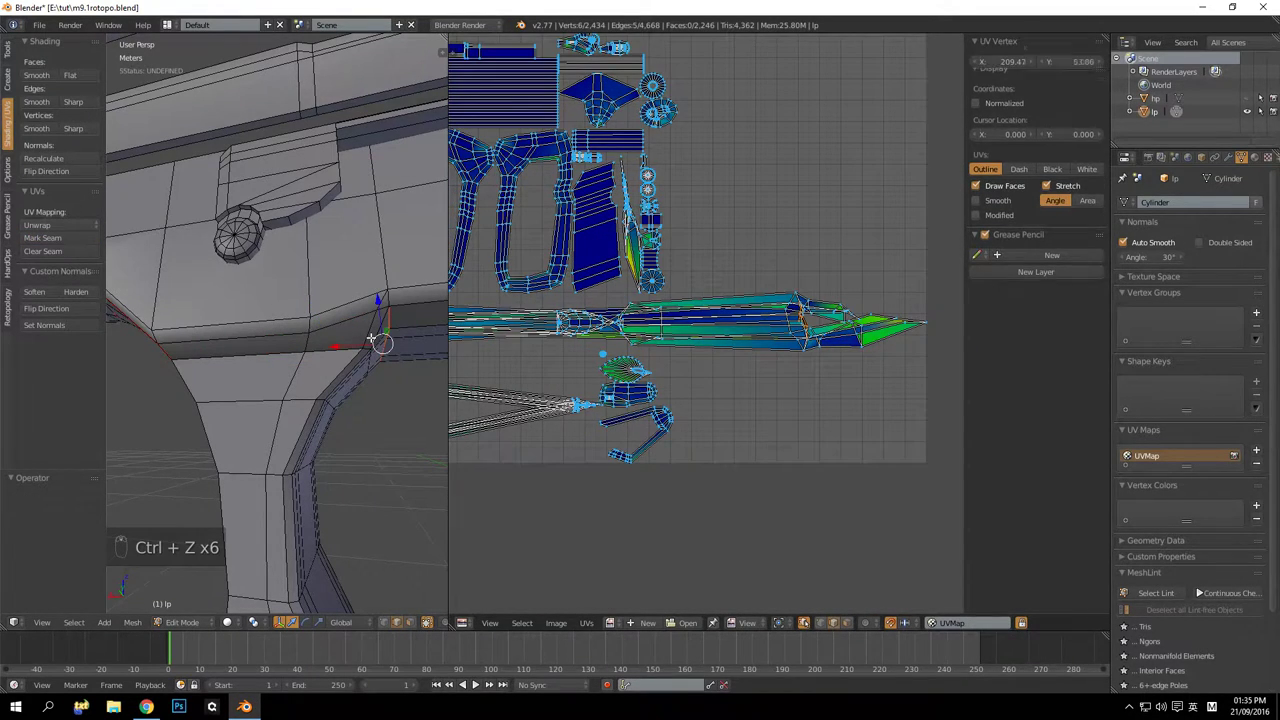
pyautogui.press('a')
# Try a seam across the underside behind the guard's front leg and up the frame sides, check the islands, undo it, and clear the selection
pyautogui.moveTo(372, 328); pyautogui.dragTo(220, 305, button='middle')
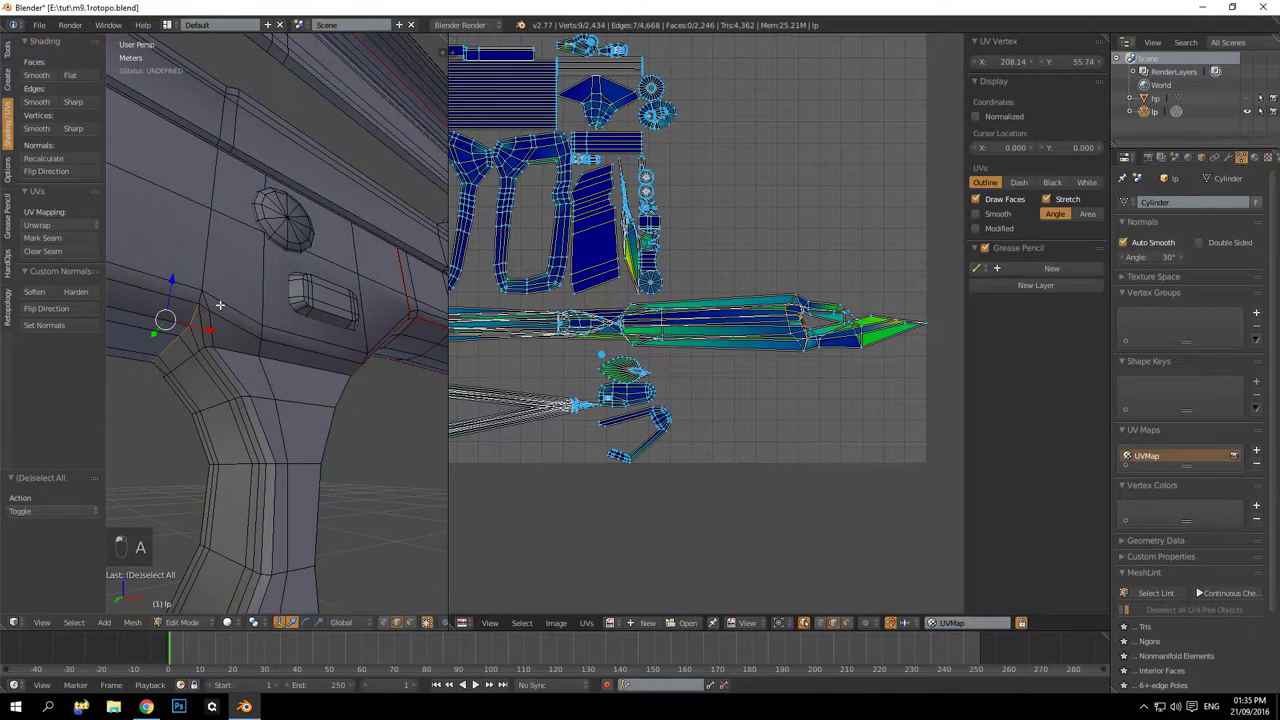
pyautogui.moveTo(189, 257); pyautogui.dragTo(414, 317, button='middle')
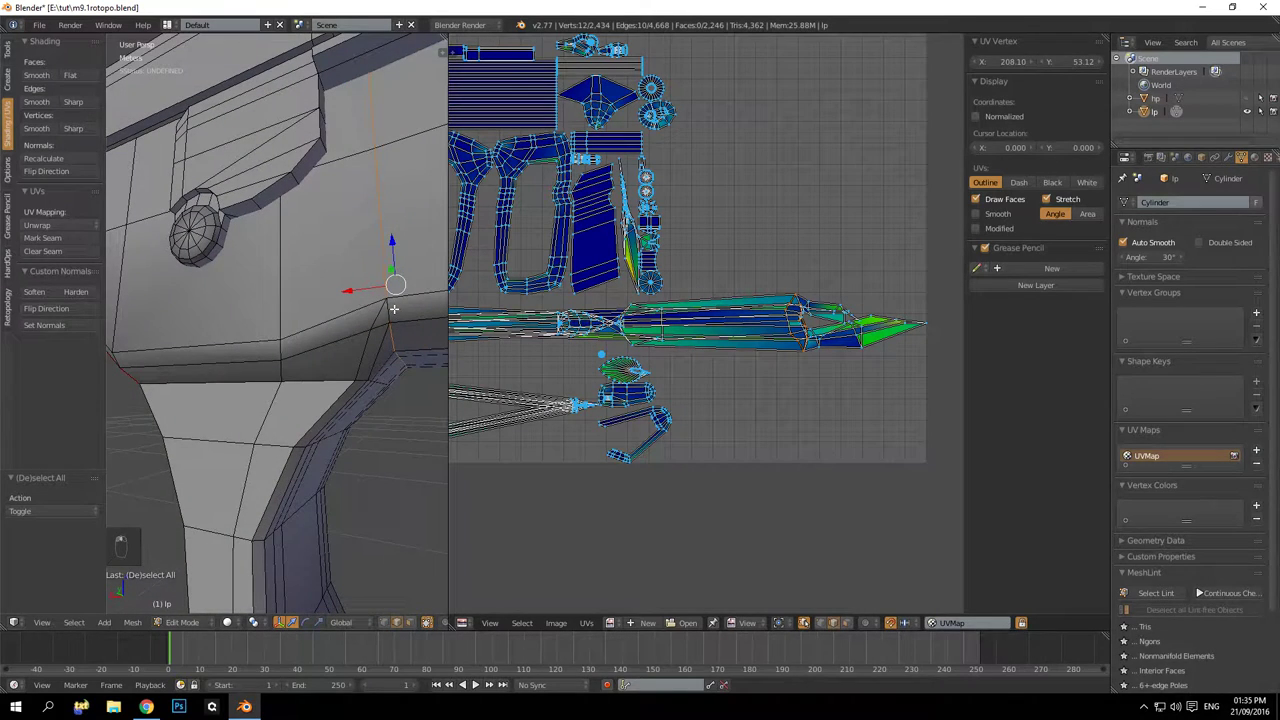
pyautogui.click(53, 242)
pyautogui.scroll(-4, 684, 356)
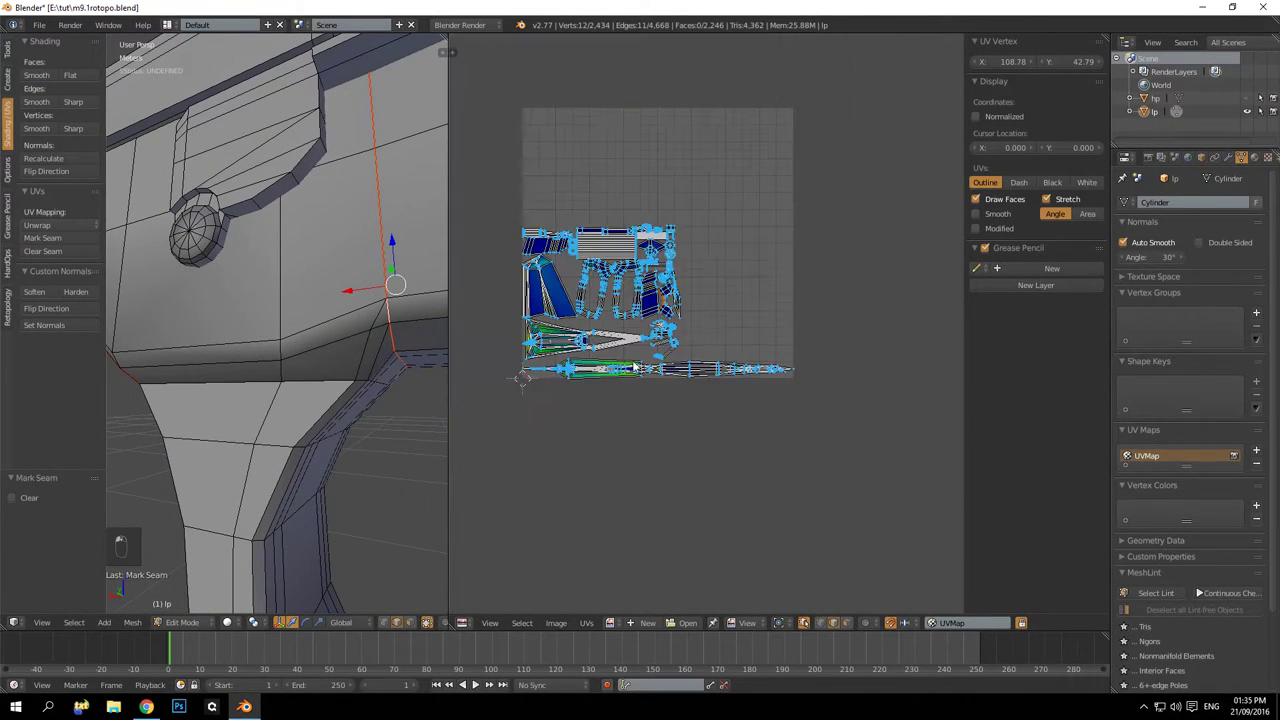
pyautogui.moveTo(634, 366); pyautogui.dragTo(725, 360, button='middle')
pyautogui.scroll(2, 720, 361)
pyautogui.hotkey('ctrl', 'z')
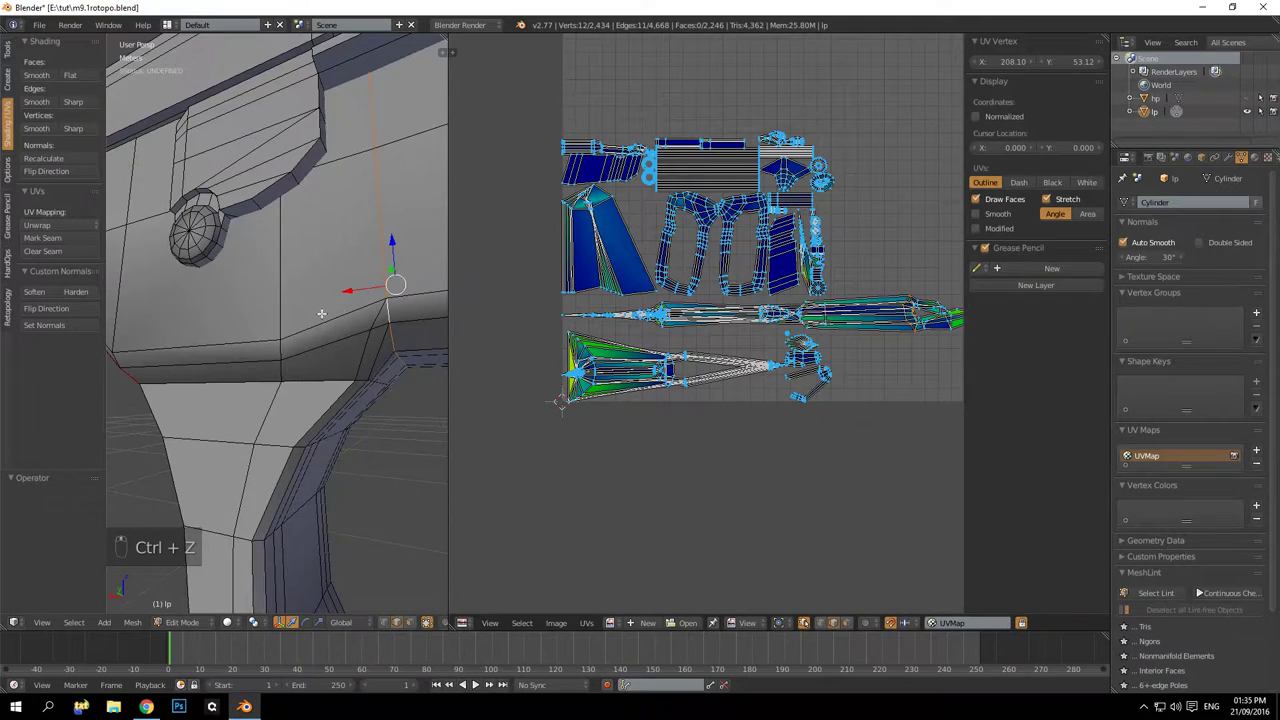
pyautogui.moveTo(322, 314); pyautogui.dragTo(358, 316, button='middle')
pyautogui.press('a')
# Examine the overlapping, pinched areas of the long frame island and the matching edges around the trigger and trigger guard
pyautogui.moveTo(784, 313); pyautogui.dragTo(600, 336, button='middle')
pyautogui.scroll(4, 697, 333)
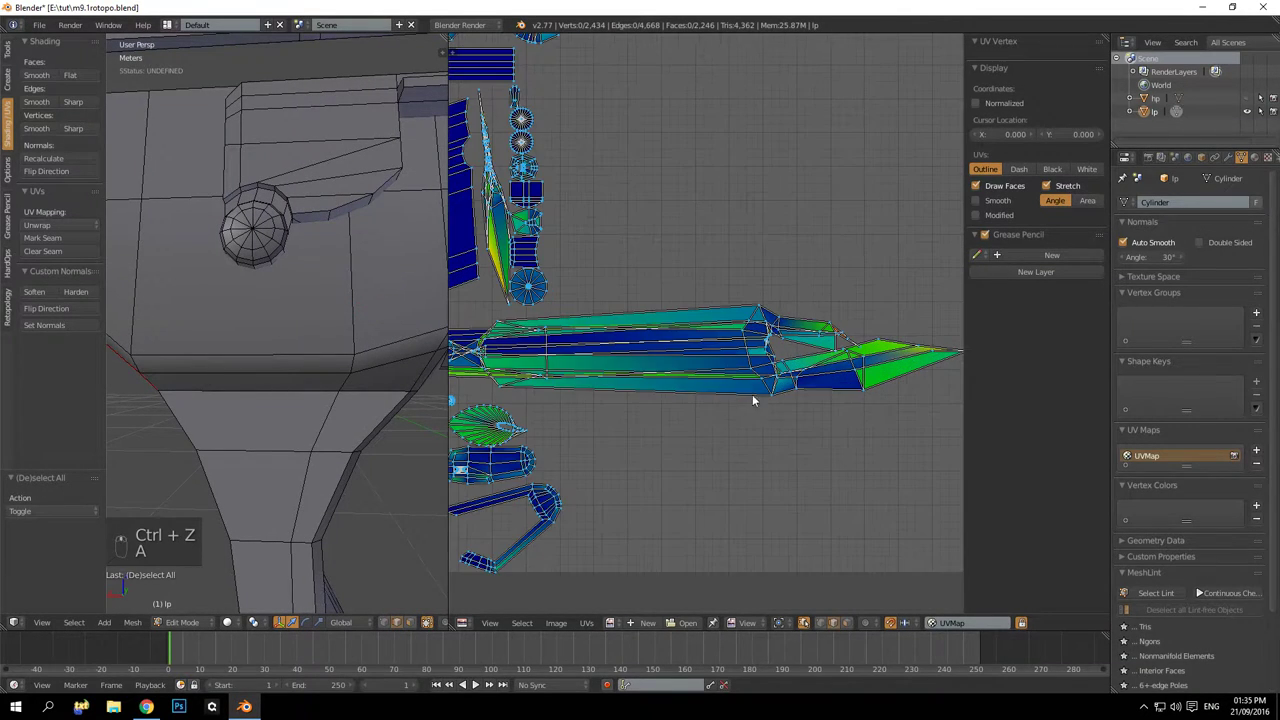
pyautogui.scroll(4, 753, 400)
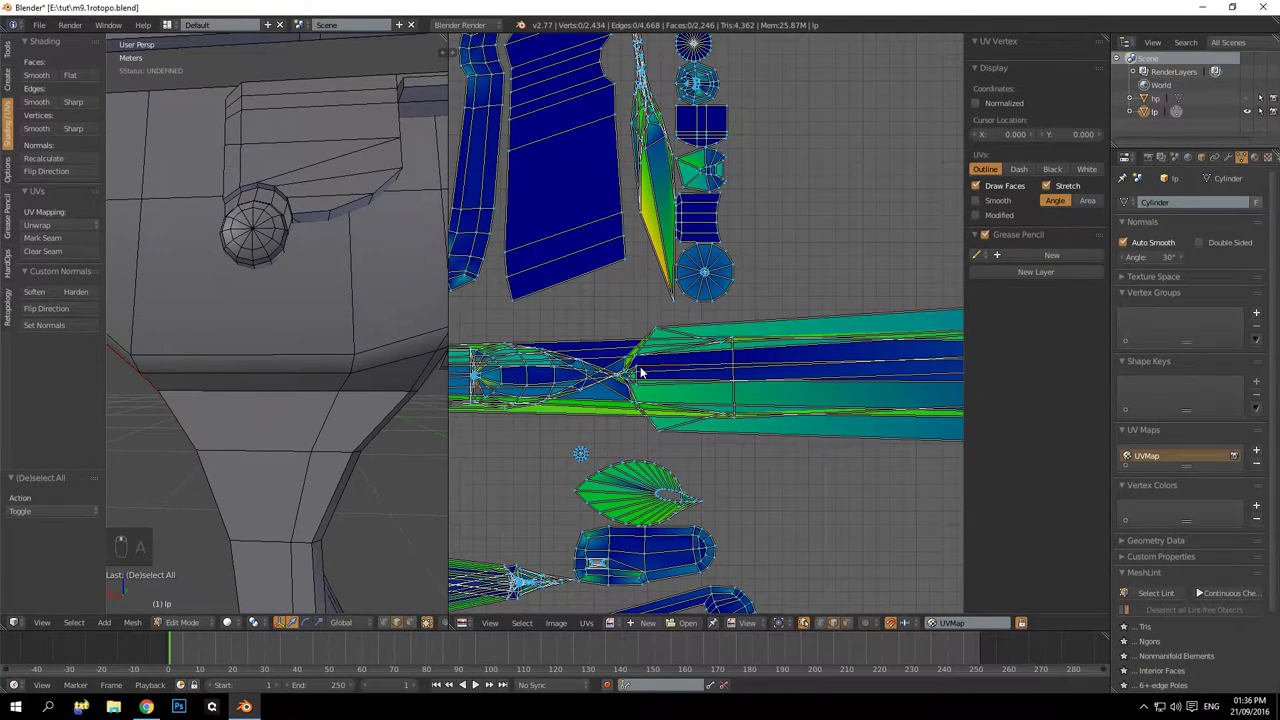
pyautogui.moveTo(249, 280); pyautogui.dragTo(204, 325, button='middle')
pyautogui.press('KP_Decimal')
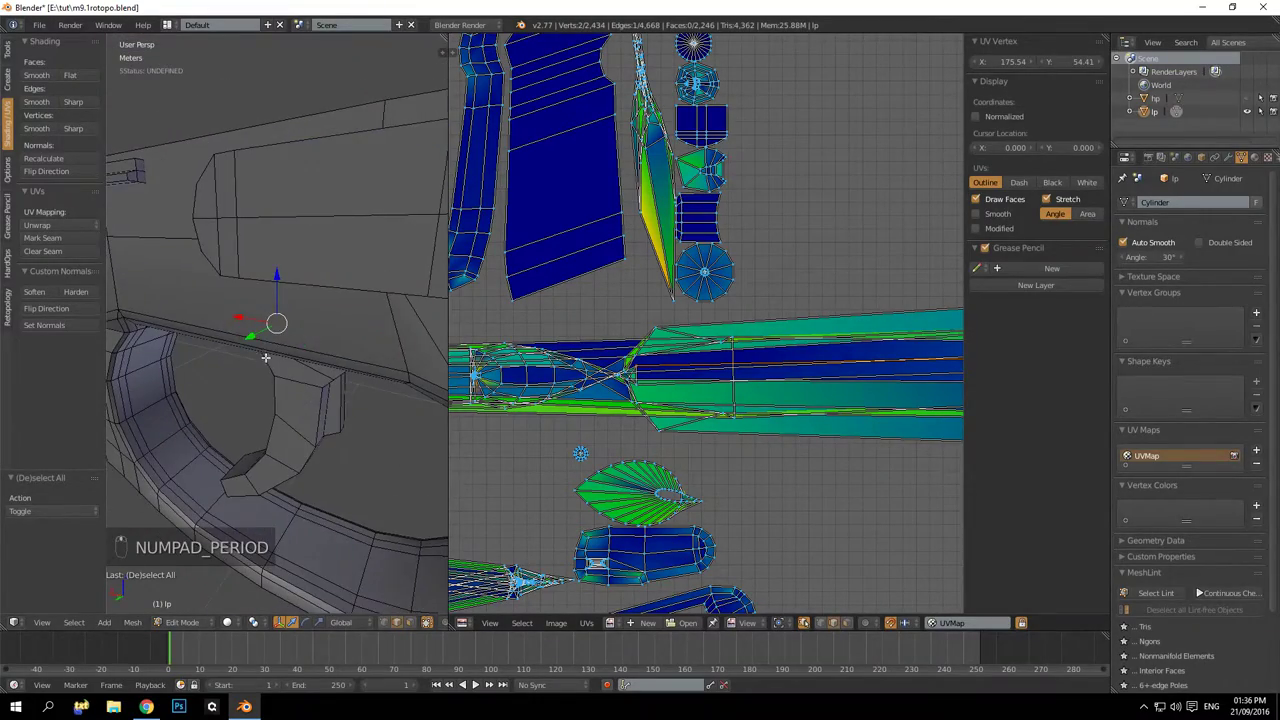
pyautogui.moveTo(267, 359); pyautogui.dragTo(181, 403, button='middle')
pyautogui.press('a')
pyautogui.scroll(3, 241, 385)
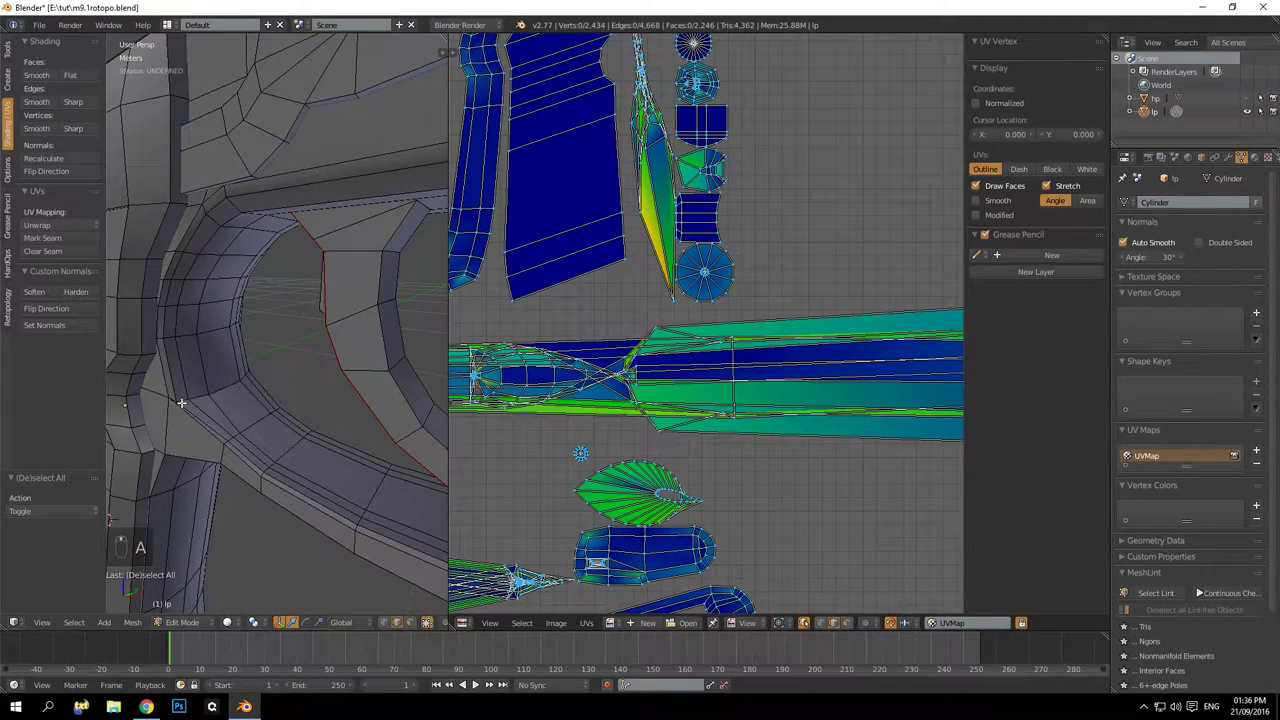
# Mark the two parallel edge loops along the trigger guard's inner face, continuing under the frame, as seams
pyautogui.press('a')
pyautogui.keyDown('alt'); pyautogui.rightClick(197, 411); pyautogui.keyUp('alt')
pyautogui.moveTo(197, 406); pyautogui.dragTo(269, 404, button='middle')
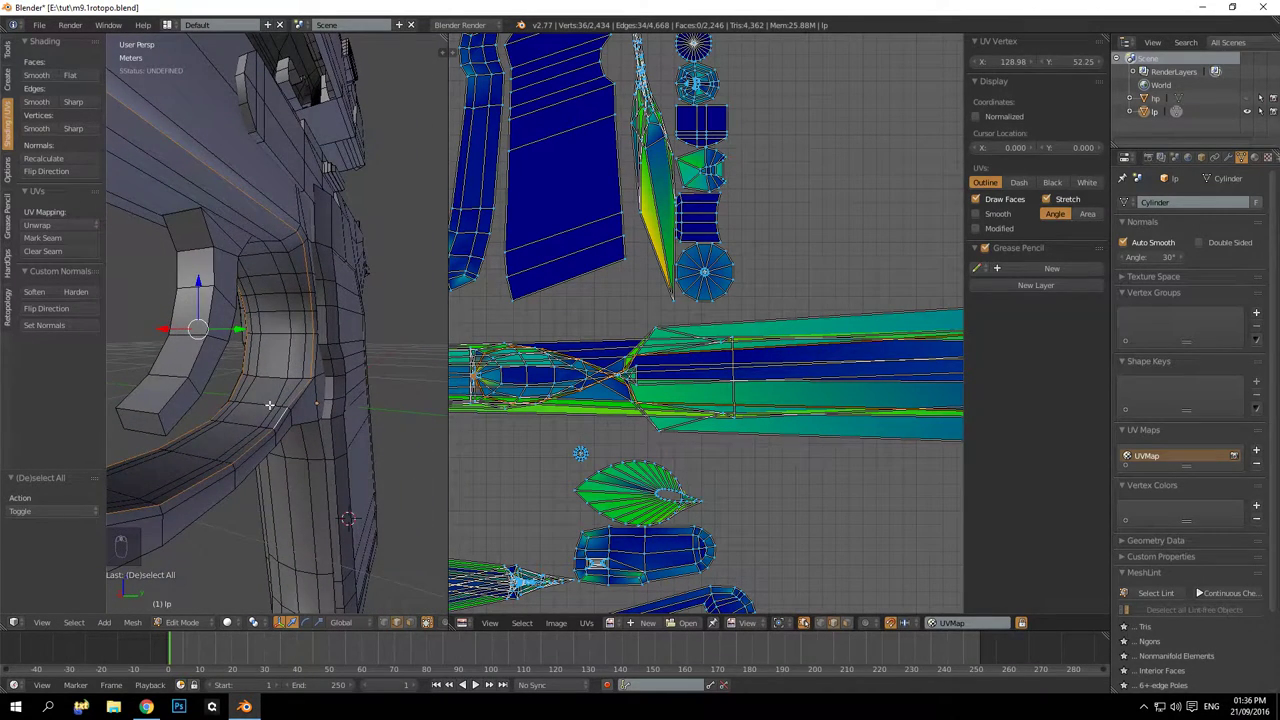
pyautogui.press('a')
pyautogui.keyDown('alt'); pyautogui.rightClick(262, 416); pyautogui.keyUp('alt')
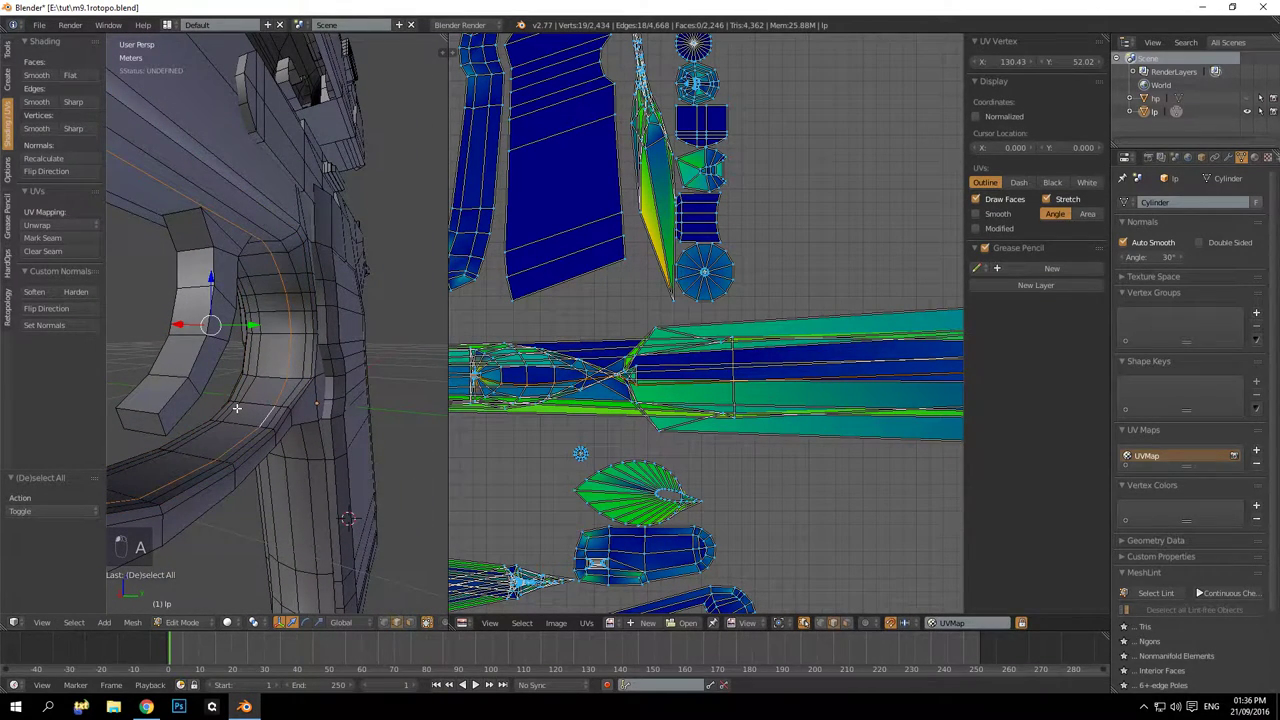
pyautogui.moveTo(233, 405)
pyautogui.mouseDown(button='middle')
pyautogui.moveTo(318, 405)
pyautogui.moveTo(225, 412)
pyautogui.mouseUp(button='middle')
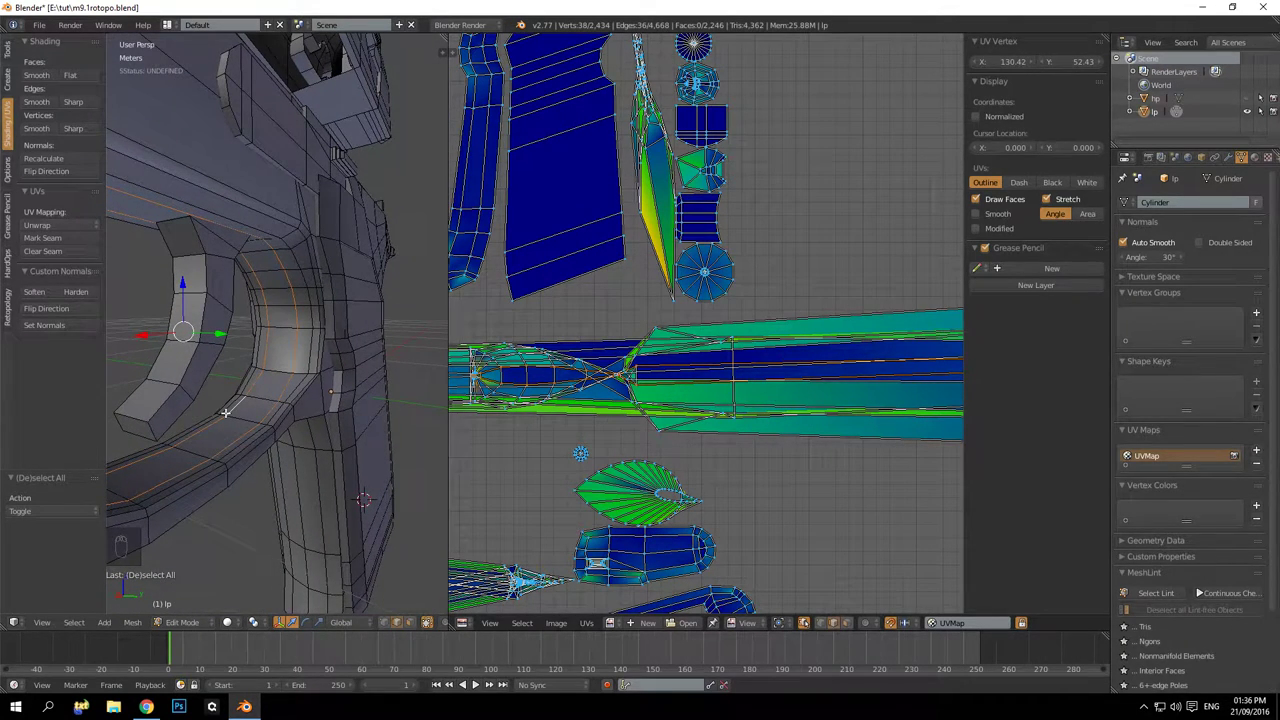
pyautogui.click(51, 245)
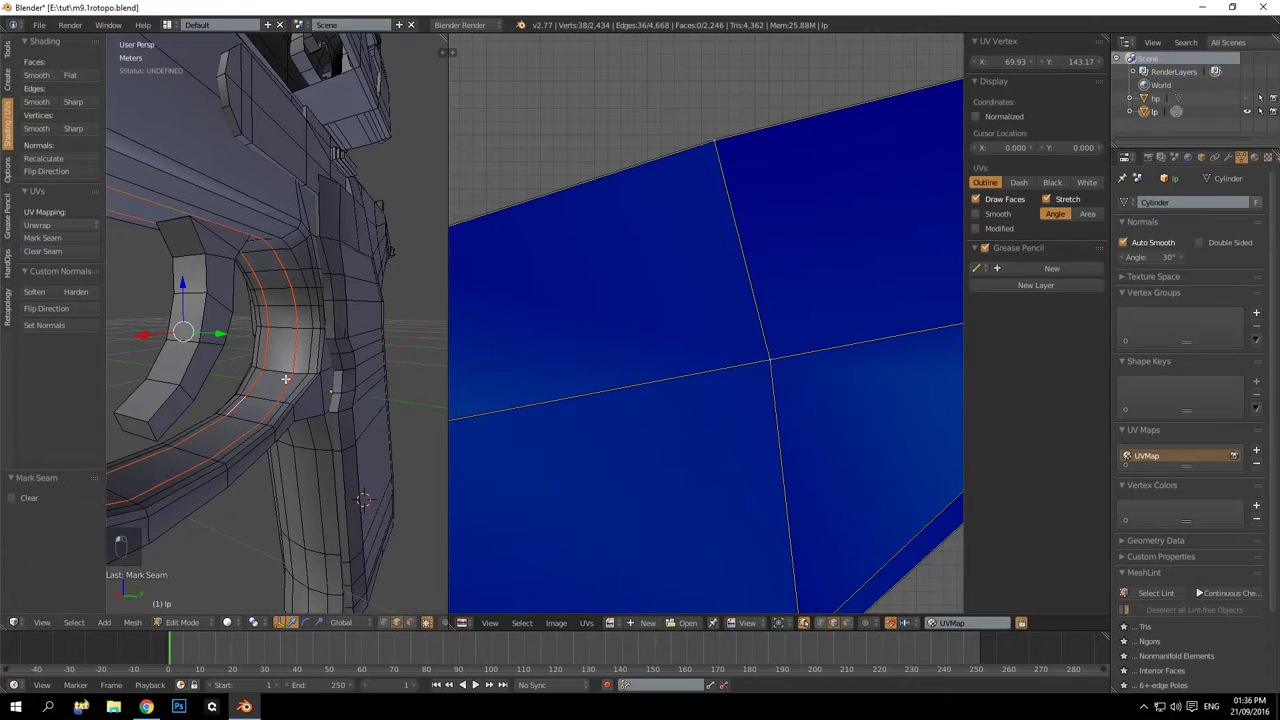
# Mark the edge path running down the frame to the upper rear of the trigger guard opening as a seam, and clear the selection
pyautogui.moveTo(286, 374); pyautogui.dragTo(256, 313, button='middle')
pyautogui.press('a')
pyautogui.rightClick(258, 239)
pyautogui.press('a')
pyautogui.keyDown('alt'); pyautogui.rightClick(283, 231); pyautogui.keyUp('alt')
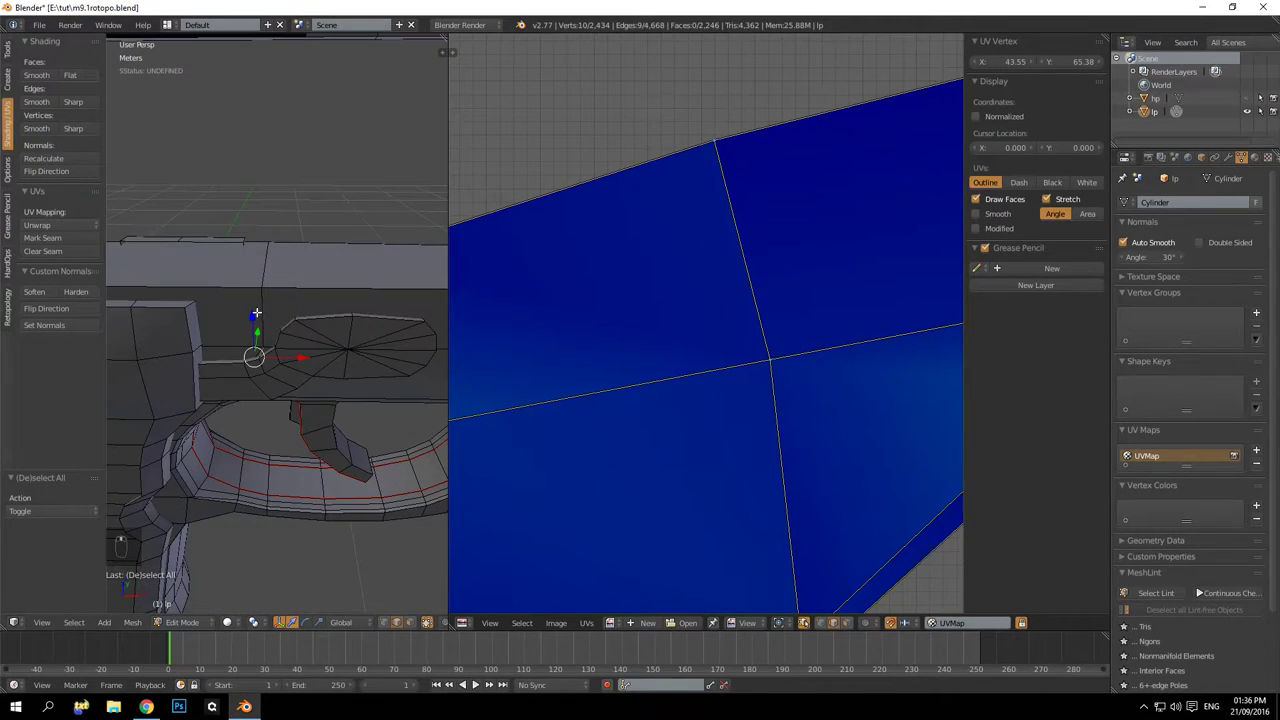
pyautogui.moveTo(331, 283); pyautogui.dragTo(318, 279, button='middle')
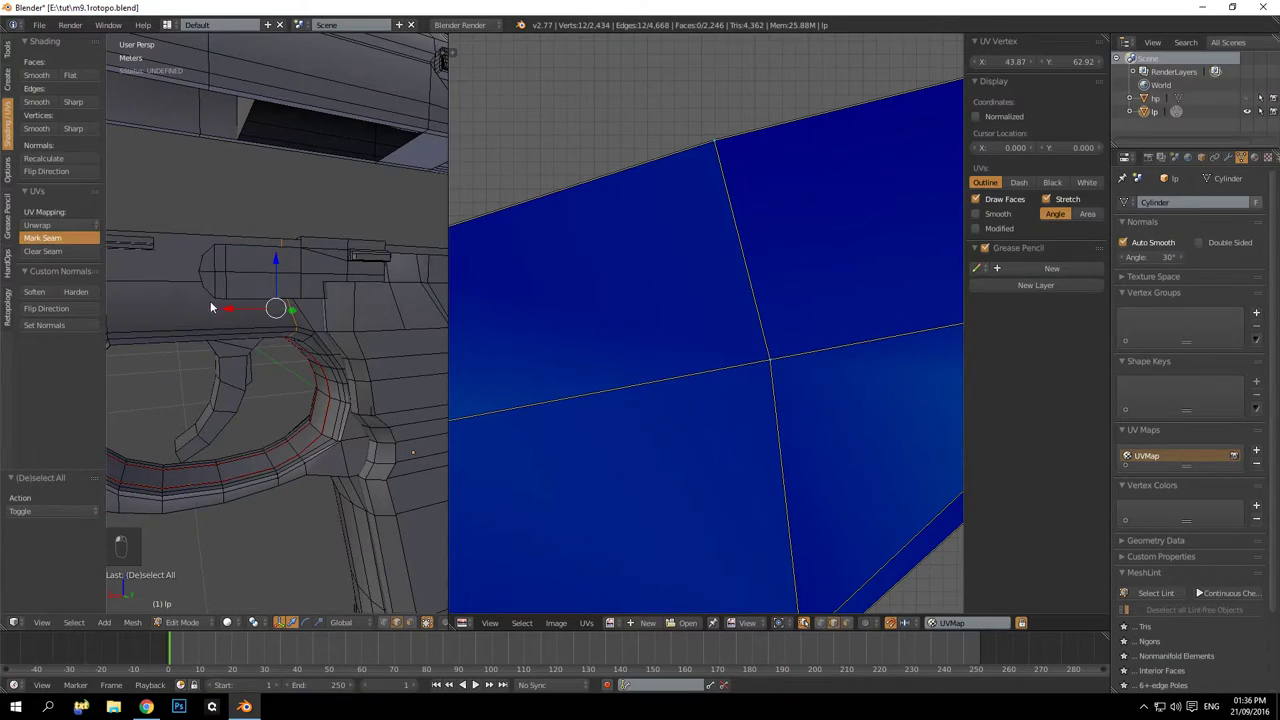
pyautogui.scroll(-4, 210, 307)
pyautogui.moveTo(210, 307); pyautogui.dragTo(275, 270, button='middle')
pyautogui.press('a')
pyautogui.scroll(5, 248, 369)
pyautogui.moveTo(248, 369); pyautogui.dragTo(330, 294, button='middle')
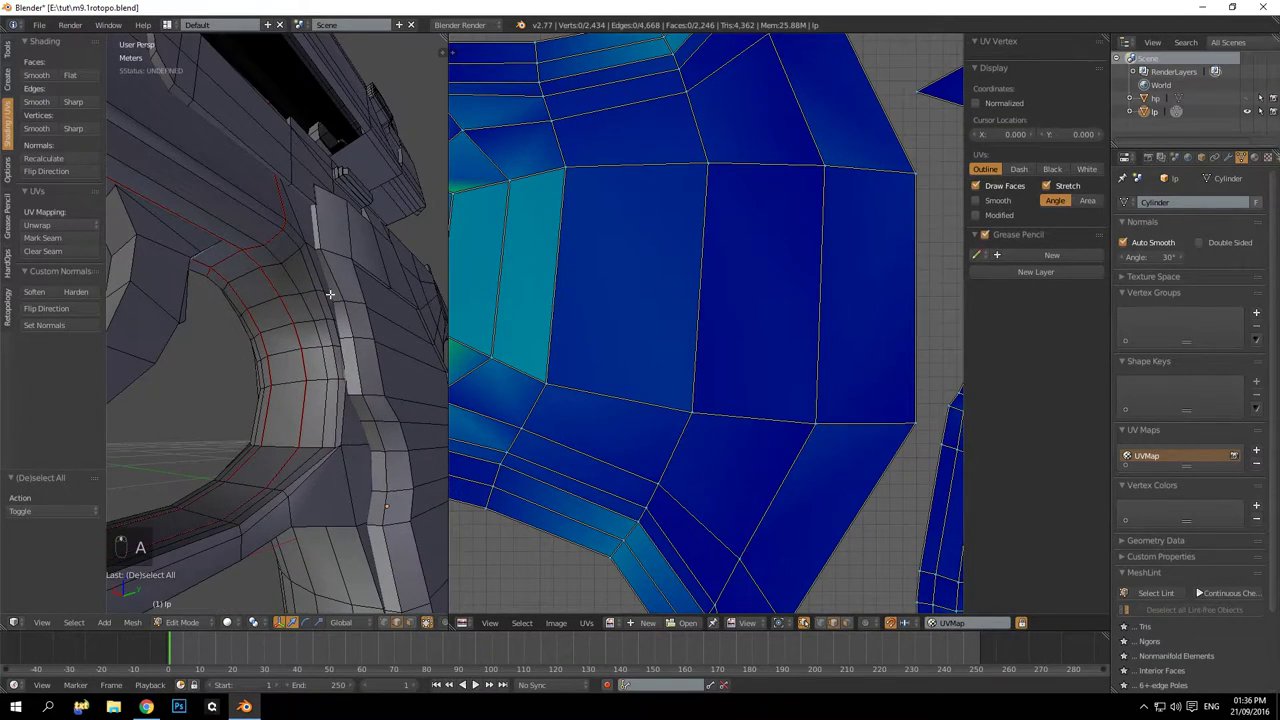
# Examine the updated UV islands and their stretch, from the large frame island to the flat strips and small part islands
pyautogui.scroll(-8, 709, 323)
pyautogui.moveTo(606, 366); pyautogui.dragTo(663, 386, button='middle')
pyautogui.scroll(7, 571, 326)
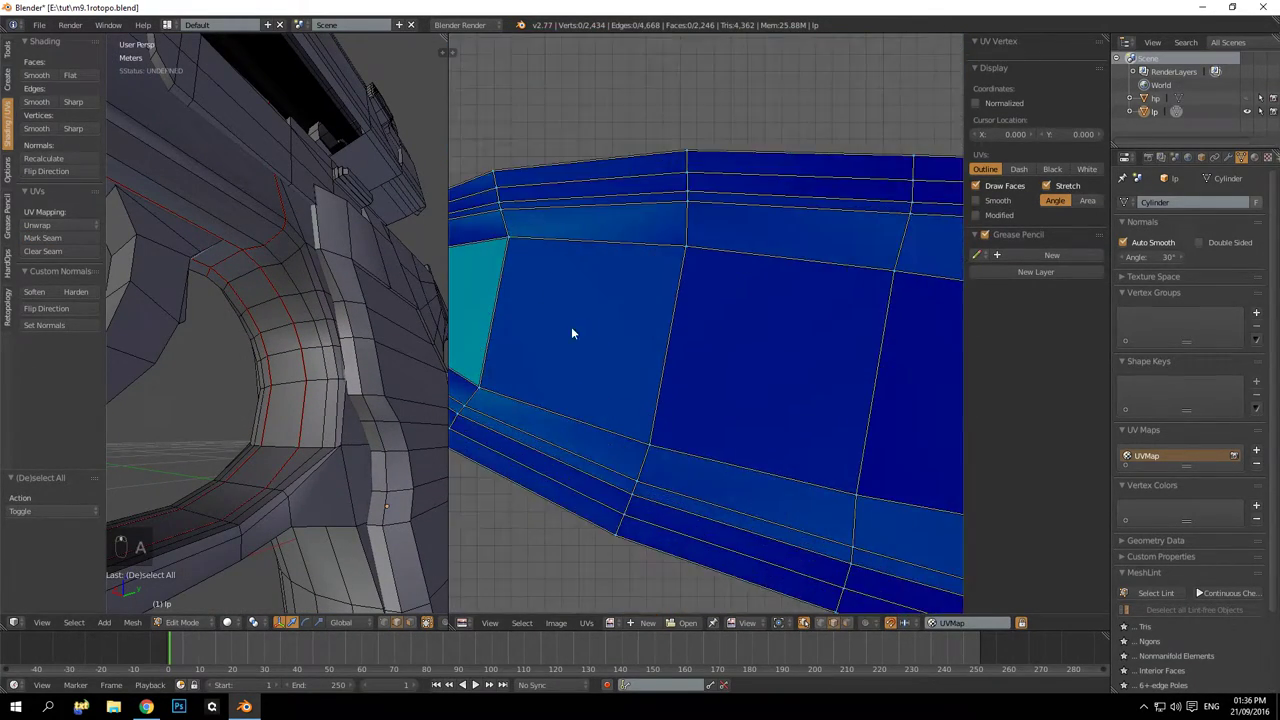
pyautogui.scroll(-6, 571, 333)
pyautogui.scroll(6, 612, 397)
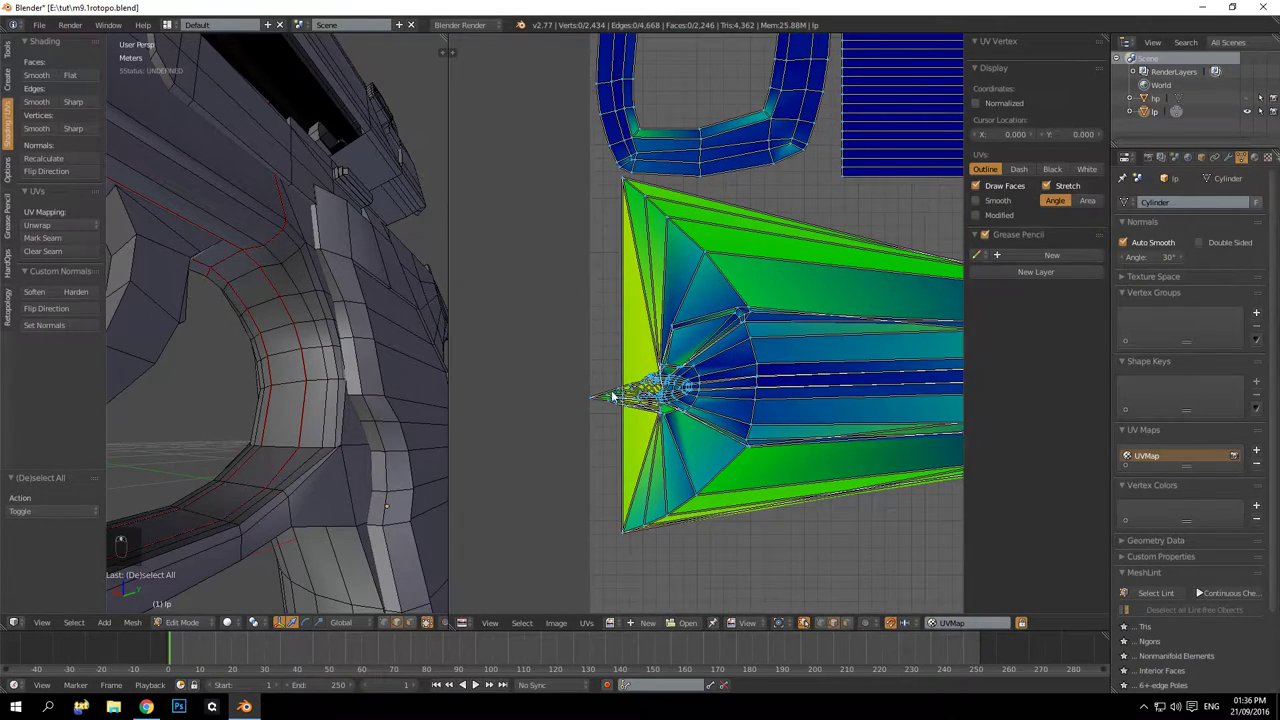
pyautogui.moveTo(906, 203); pyautogui.dragTo(731, 322, button='middle')
pyautogui.moveTo(834, 191); pyautogui.dragTo(685, 322, button='middle')
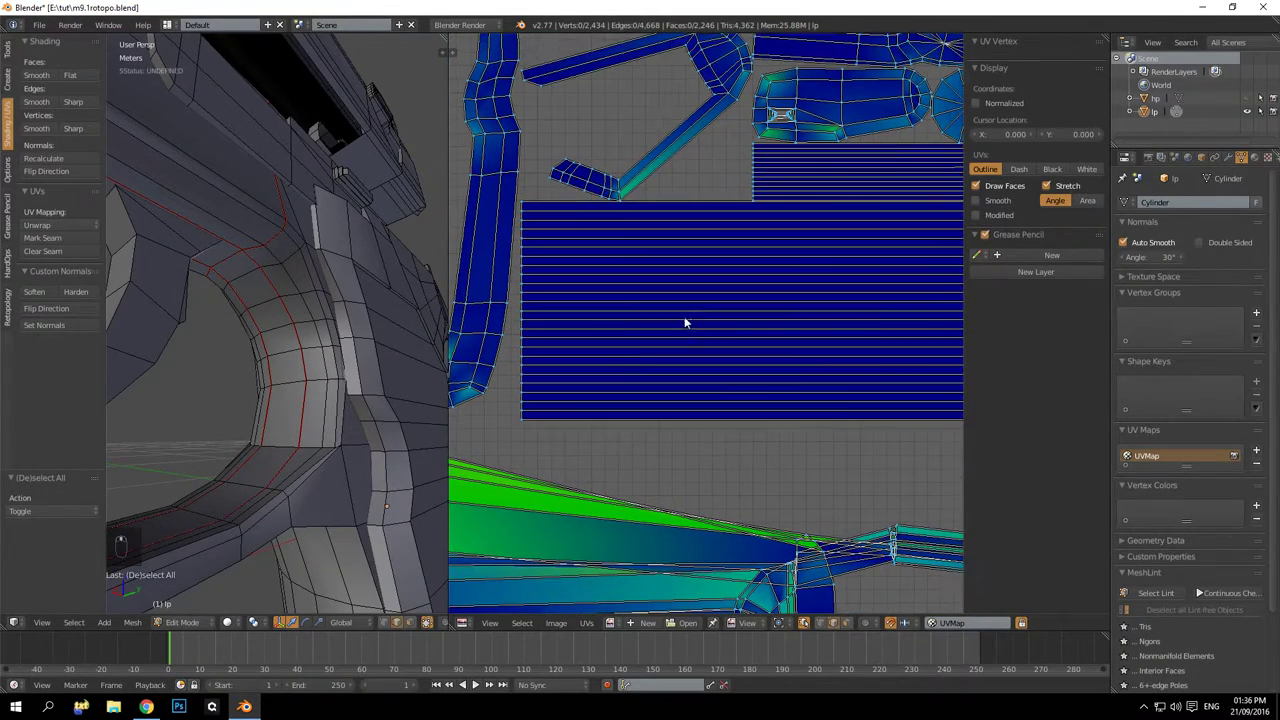
pyautogui.moveTo(730, 274); pyautogui.dragTo(605, 406, button='middle')
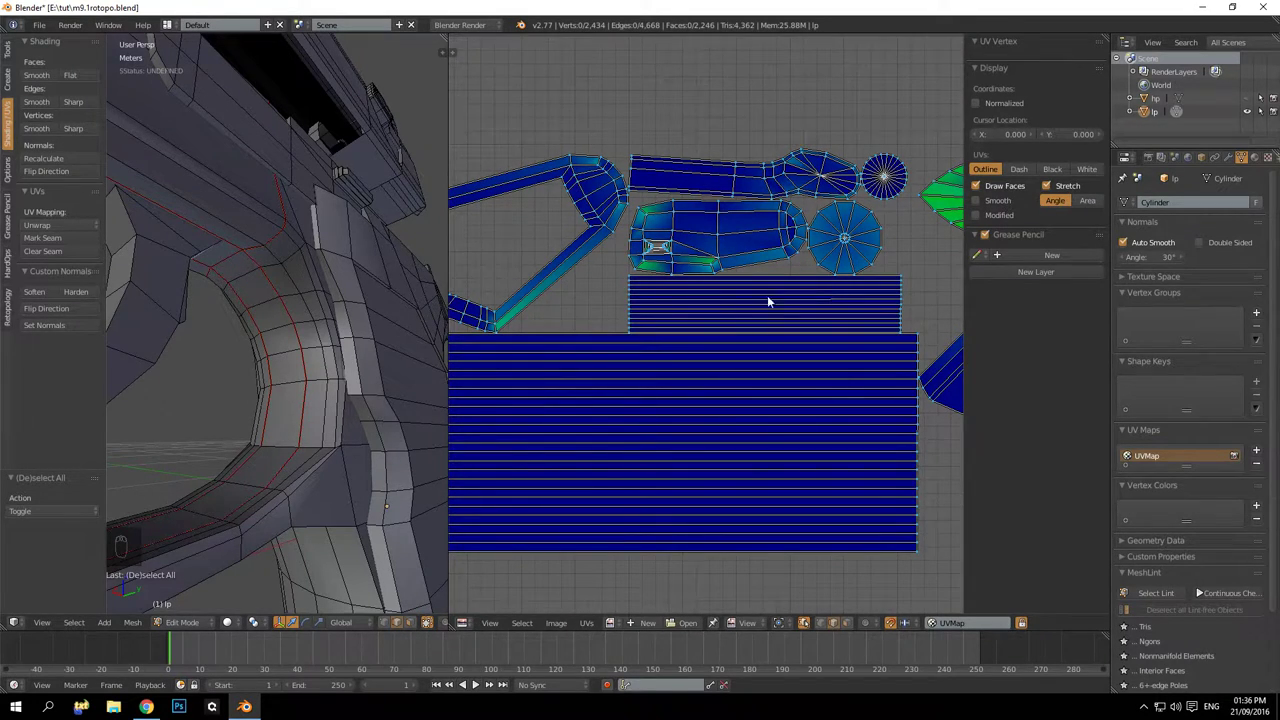
# Examine the UV islands for heavy stretch and overlap, zooming in on the pinched slide island and locating its matching geometry
pyautogui.scroll(-3, 769, 302)
pyautogui.moveTo(769, 302); pyautogui.dragTo(684, 344, button='middle')
pyautogui.scroll(3, 650, 330)
pyautogui.scroll(-3, 690, 333)
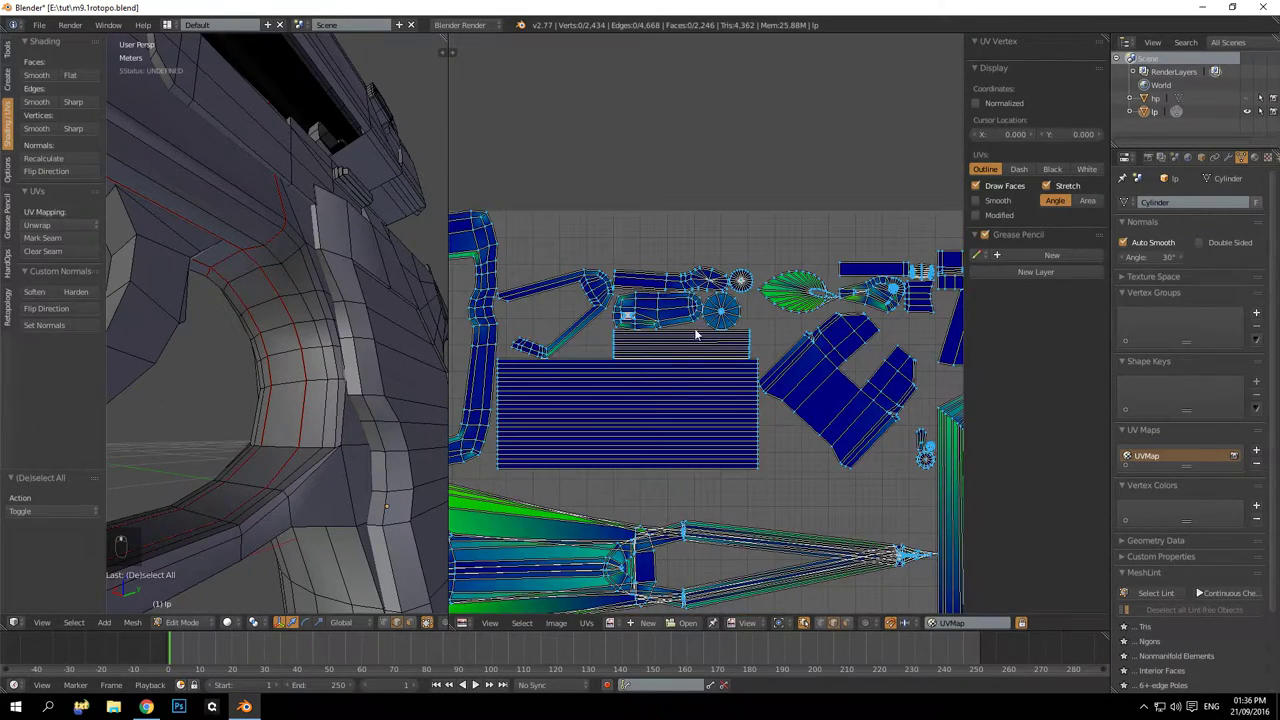
pyautogui.moveTo(663, 407); pyautogui.dragTo(717, 236, button='middle')
pyautogui.moveTo(609, 326); pyautogui.dragTo(655, 311, button='middle')
pyautogui.moveTo(490, 306); pyautogui.dragTo(577, 210, button='middle')
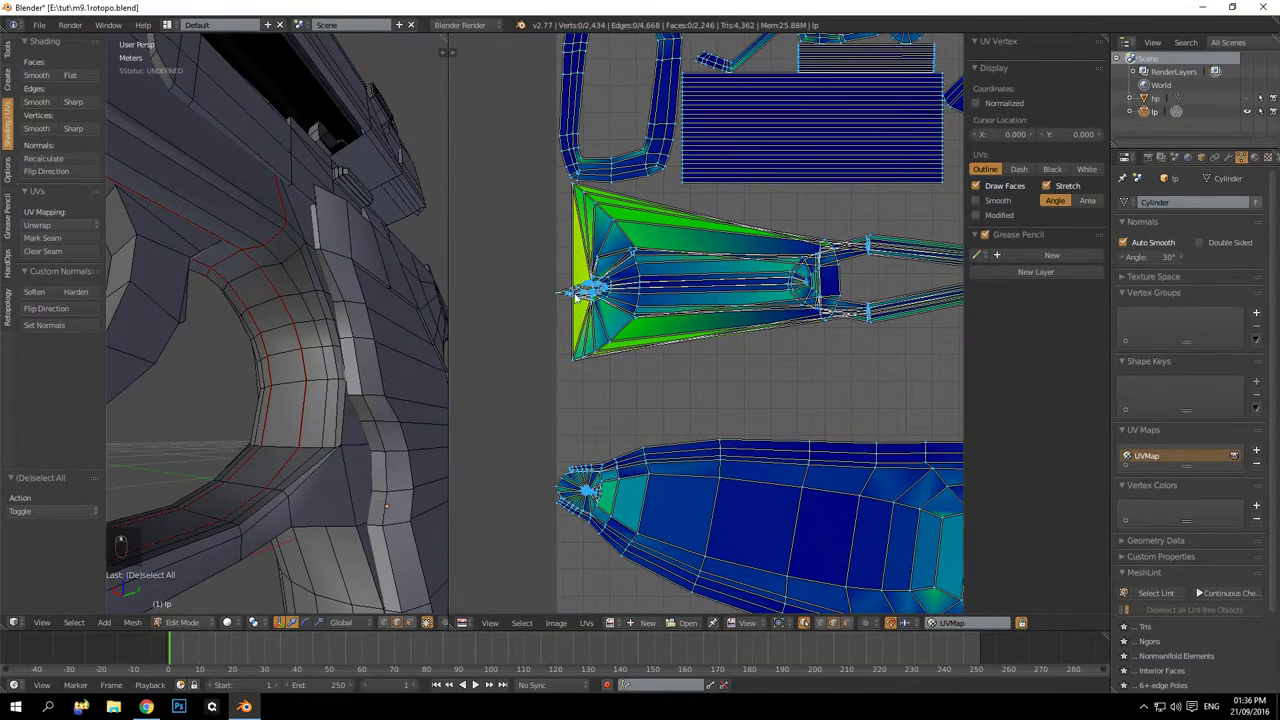
pyautogui.moveTo(684, 373); pyautogui.dragTo(583, 251, button='middle')
pyautogui.scroll(-4, 704, 284)
pyautogui.moveTo(708, 262); pyautogui.dragTo(759, 291, button='middle')
pyautogui.scroll(4, 698, 314)
pyautogui.moveTo(640, 269); pyautogui.dragTo(715, 339, button='middle')
pyautogui.scroll(7, 715, 339)
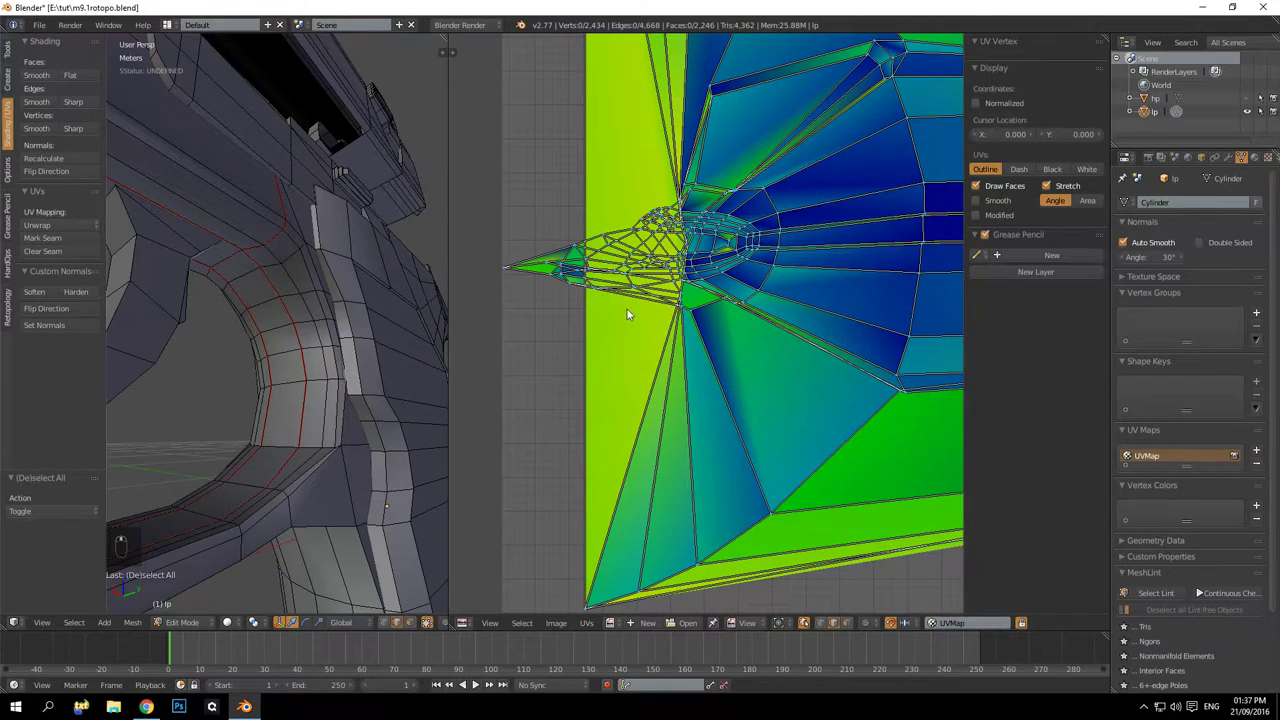
pyautogui.rightClick(655, 228)
pyautogui.press('KP_Decimal')
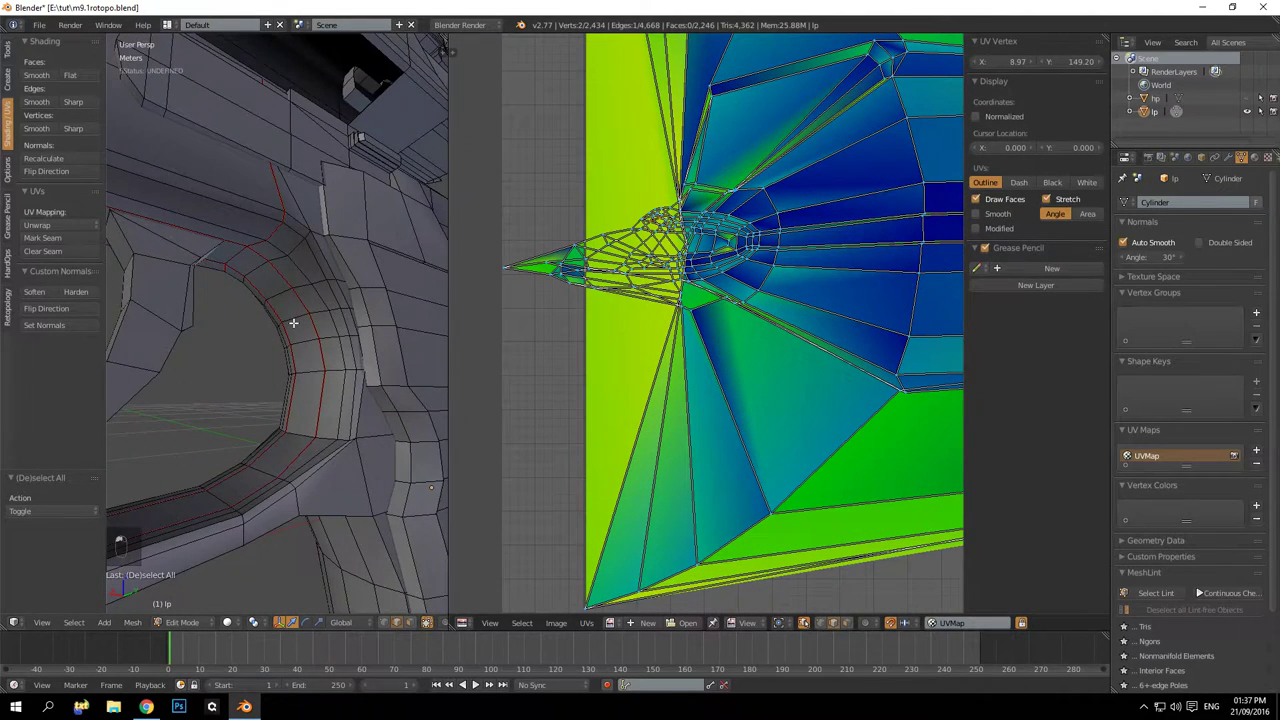
pyautogui.scroll(-6, 296, 354)
pyautogui.moveTo(296, 354); pyautogui.dragTo(237, 318, button='middle')
pyautogui.press('a')
pyautogui.press('a')
pyautogui.rightClick(266, 310)
pyautogui.keyDown('alt'); pyautogui.keyDown('shift'); pyautogui.rightClick(357, 291); pyautogui.keyUp('shift'); pyautogui.keyUp('alt')
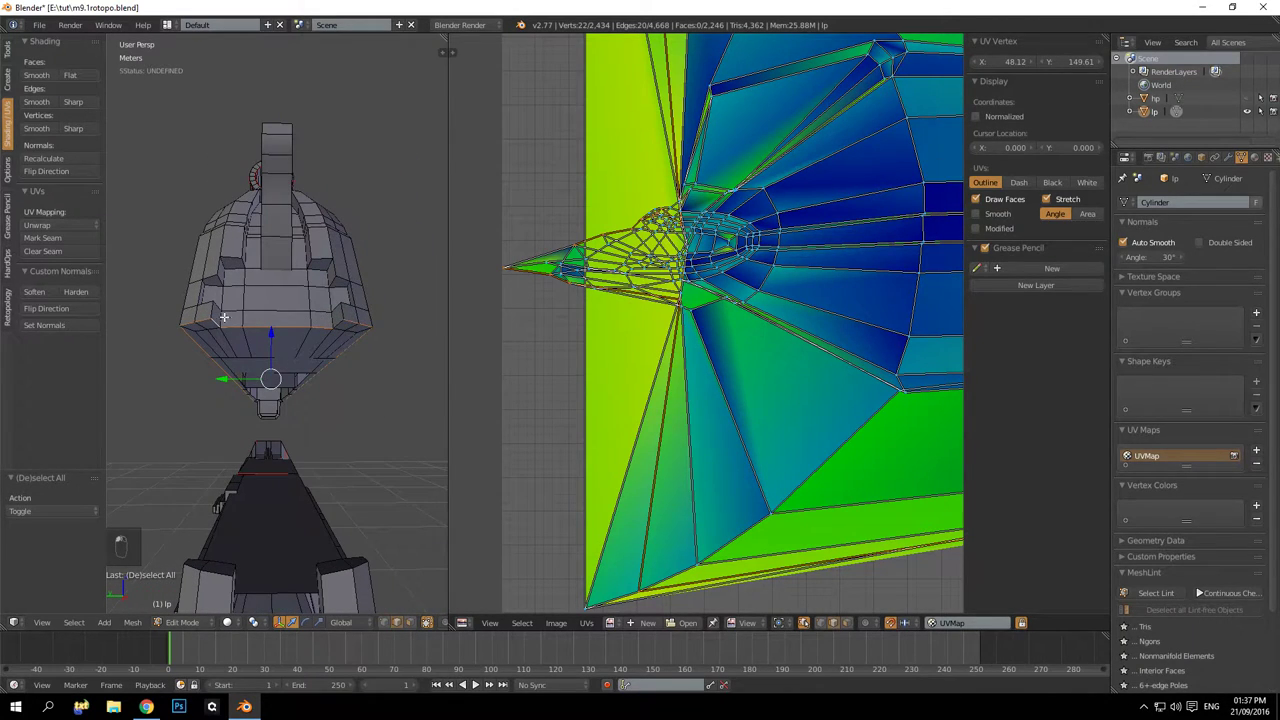
pyautogui.moveTo(255, 318); pyautogui.dragTo(233, 327, button='middle')
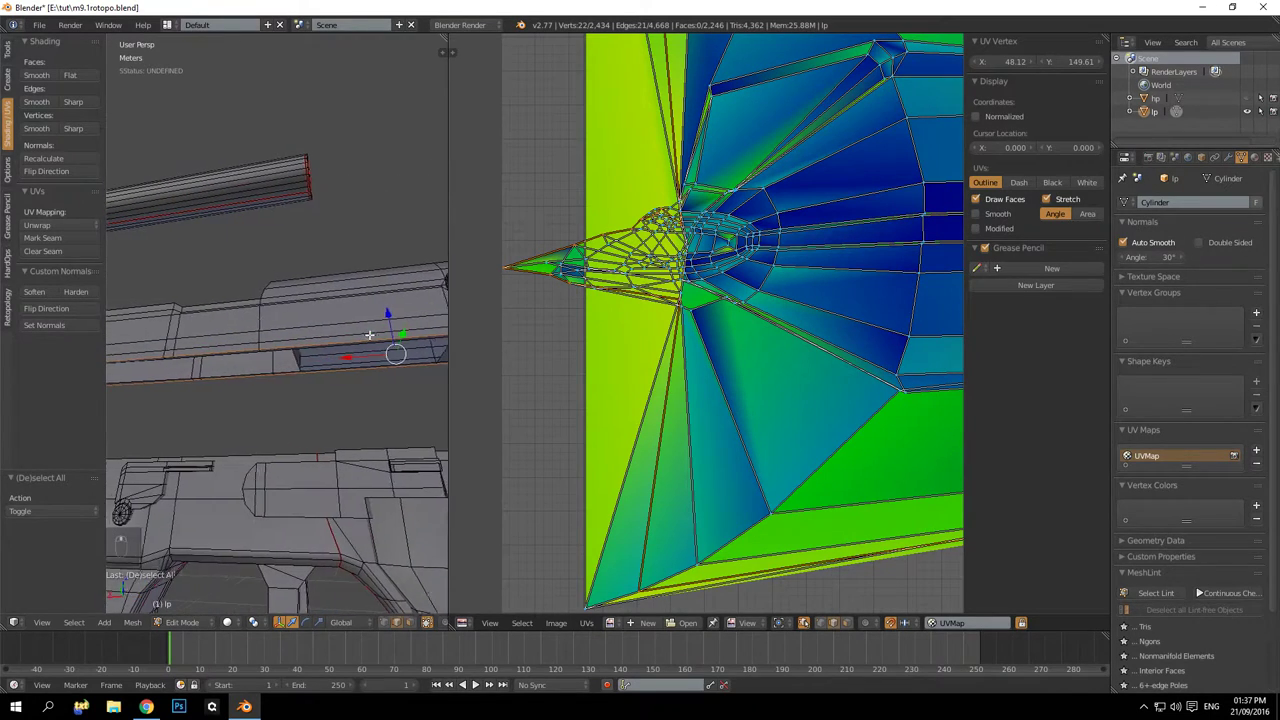
pyautogui.moveTo(240, 340); pyautogui.dragTo(257, 368, button='middle')
pyautogui.press('a')
# Hide the geometry in the way on the slide's lower side and mark the edge path outlining its rear underside as a seam
pyautogui.rightClick(233, 343)
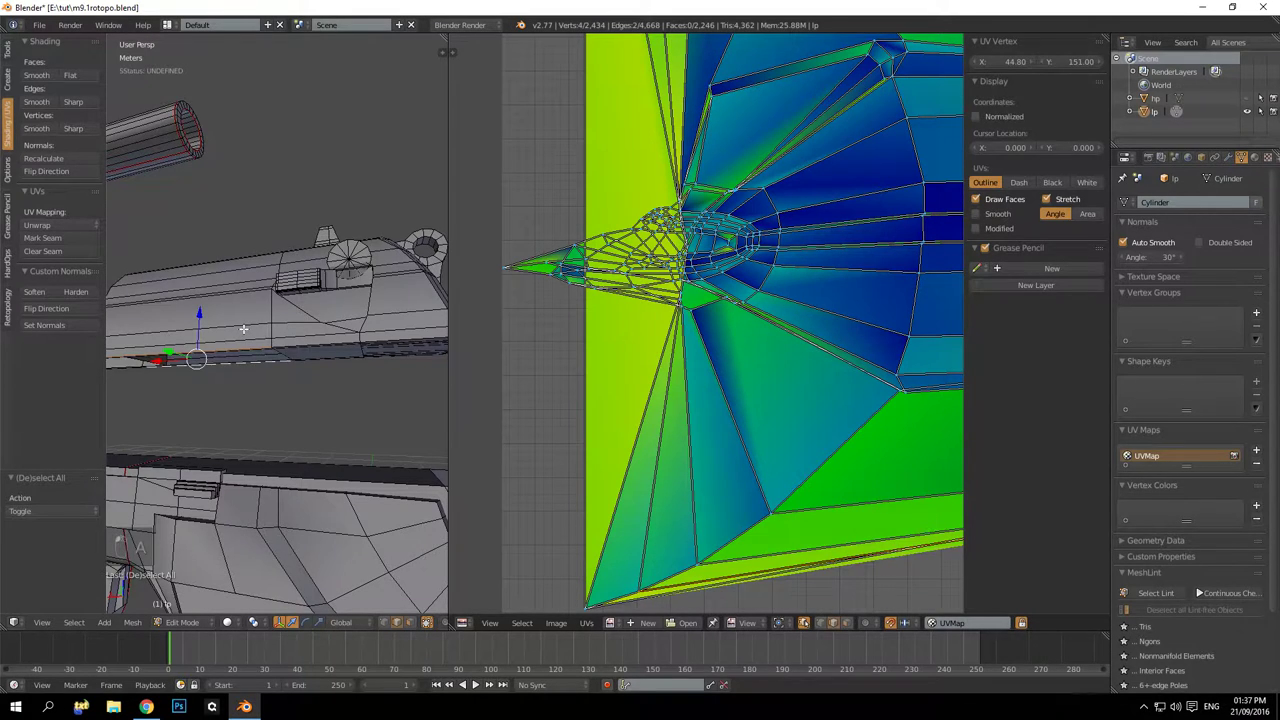
pyautogui.press('h')
pyautogui.moveTo(243, 329); pyautogui.dragTo(330, 371, button='middle')
pyautogui.keyDown('alt'); pyautogui.rightClick(329, 344); pyautogui.keyUp('alt')
pyautogui.scroll(4, 269, 337)
pyautogui.keyDown('ctrl'); pyautogui.rightClick(232, 376); pyautogui.keyUp('ctrl')
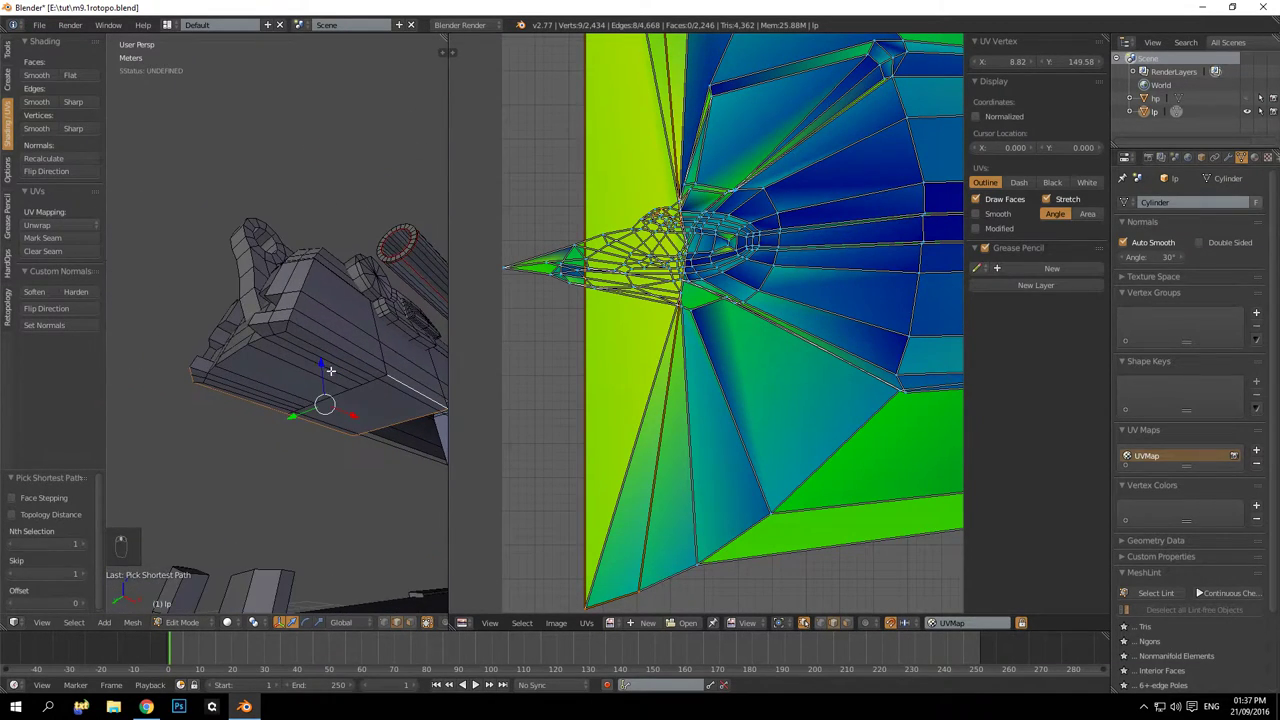
pyautogui.keyDown('ctrl'); pyautogui.rightClick(235, 349); pyautogui.keyUp('ctrl')
pyautogui.moveTo(235, 349)
pyautogui.mouseDown(button='middle')
pyautogui.moveTo(240, 384)
pyautogui.moveTo(213, 359)
pyautogui.mouseUp(button='middle')
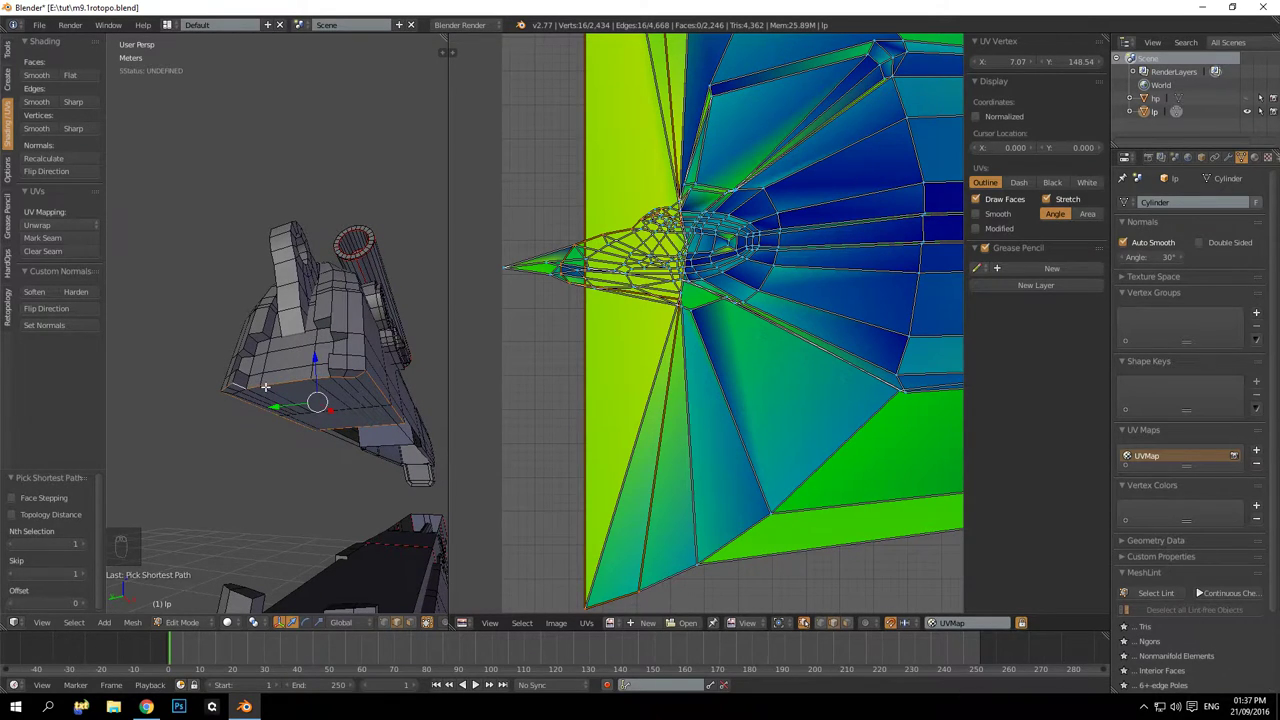
pyautogui.moveTo(265, 387); pyautogui.dragTo(268, 432, button='middle')
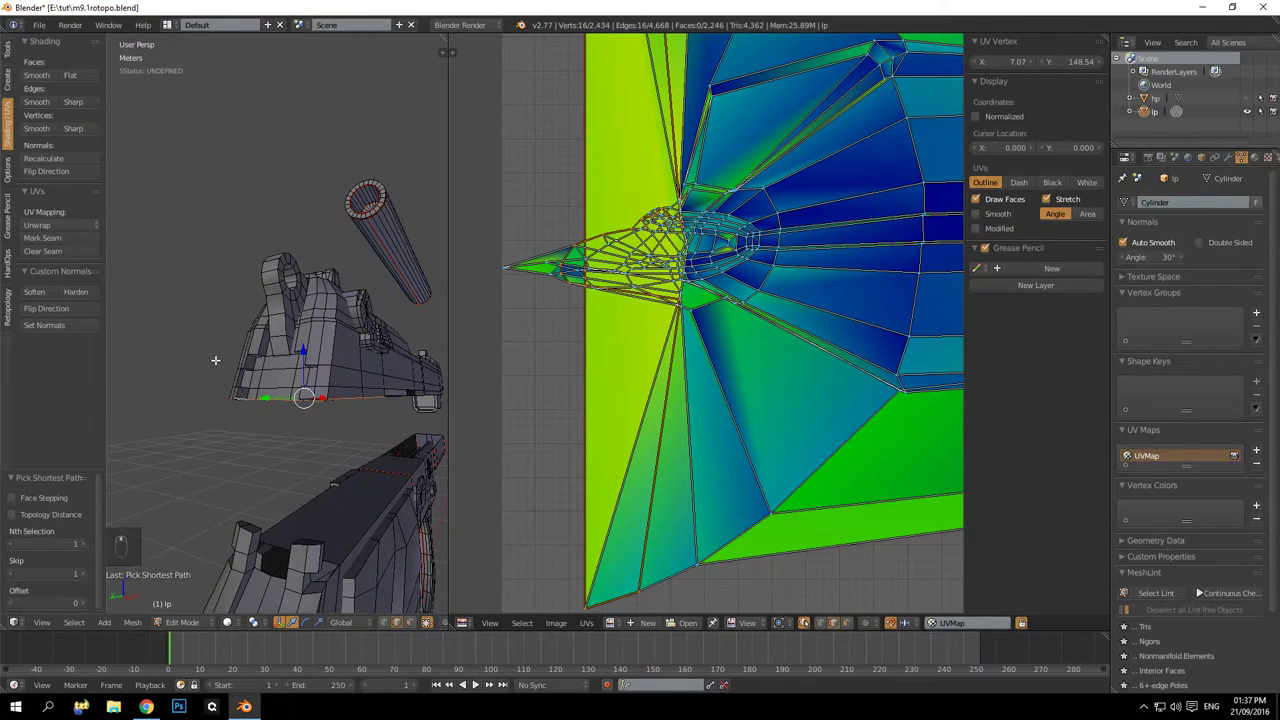
pyautogui.click(77, 240)
# Reveal the hidden geometry and clear the selection
pyautogui.moveTo(265, 385); pyautogui.dragTo(200, 323, button='middle')
pyautogui.press('a')
pyautogui.hotkey('alt', 'h')
pyautogui.press('a')
# Mark the edge paths running up both sides of the slide's rear face, beside the hammer, as seams
pyautogui.scroll(3, 190, 392)
pyautogui.scroll(-1, 843, 314)
pyautogui.scroll(-3, 843, 314)
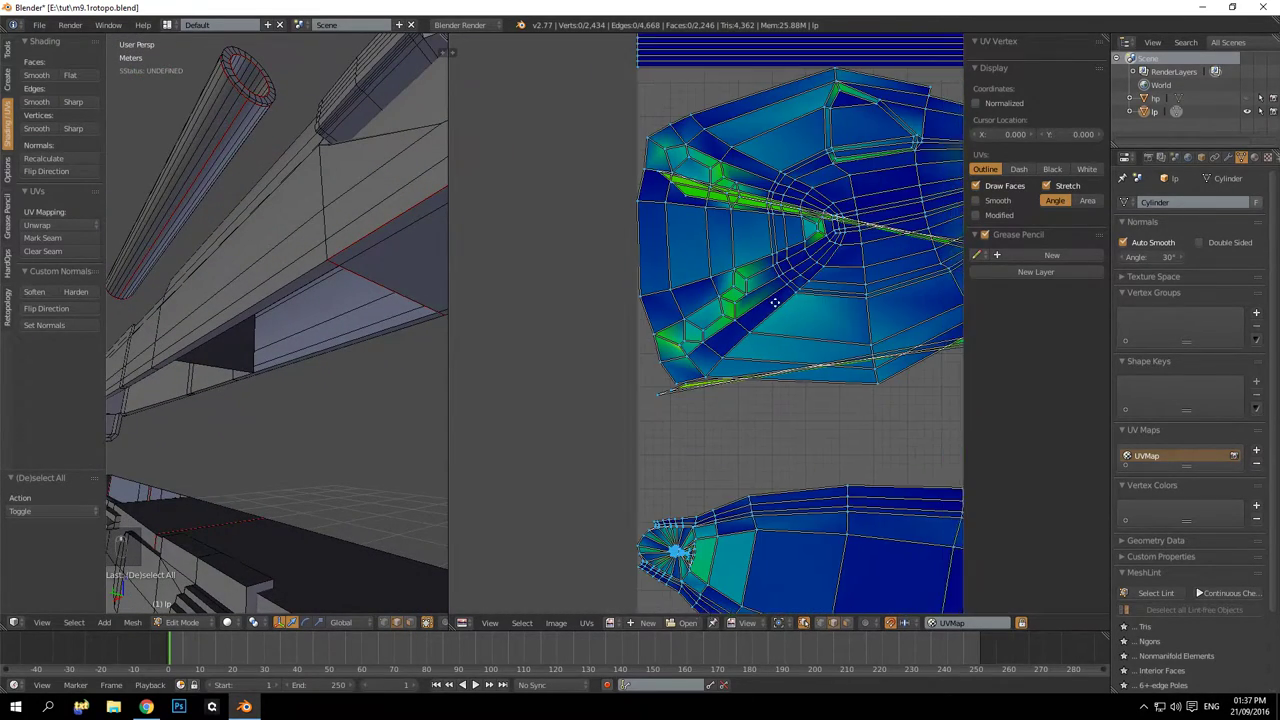
pyautogui.moveTo(200, 294); pyautogui.dragTo(252, 325, button='middle')
pyautogui.scroll(4, 252, 325)
pyautogui.rightClick(381, 329)
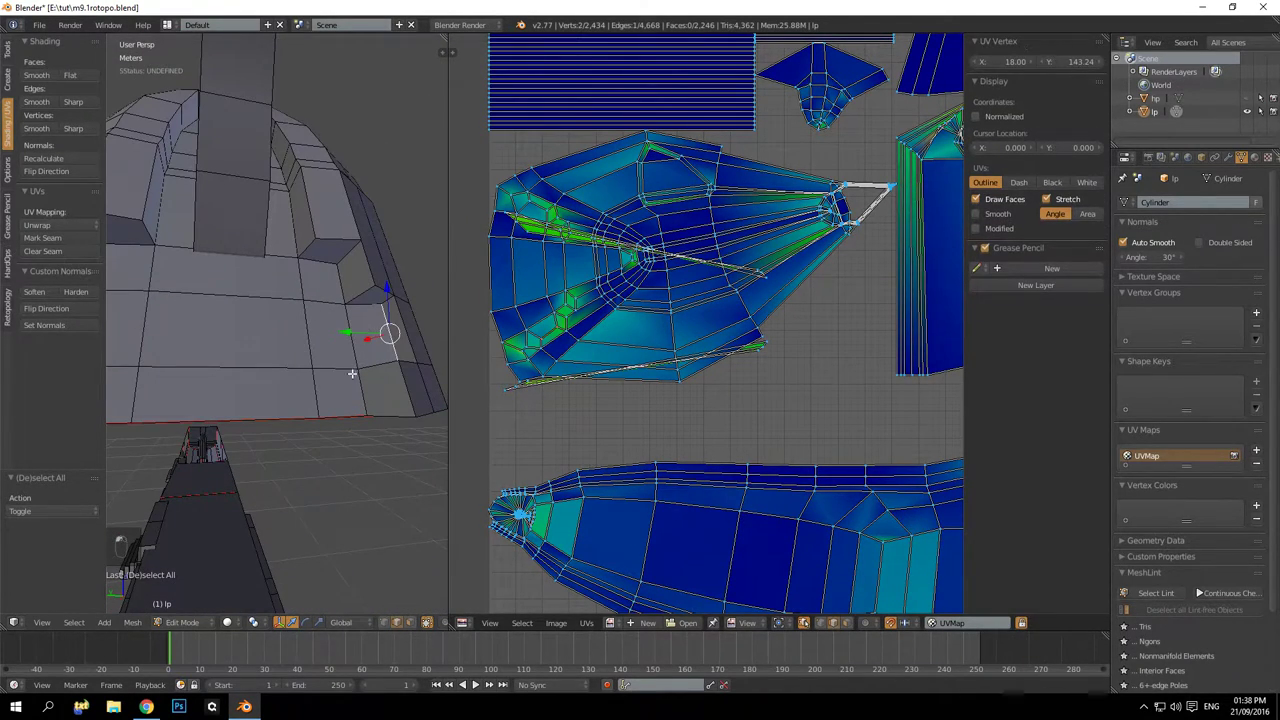
pyautogui.moveTo(265, 166); pyautogui.dragTo(249, 347, button='middle')
pyautogui.keyDown('ctrl'); pyautogui.rightClick(220, 188); pyautogui.keyUp('ctrl')
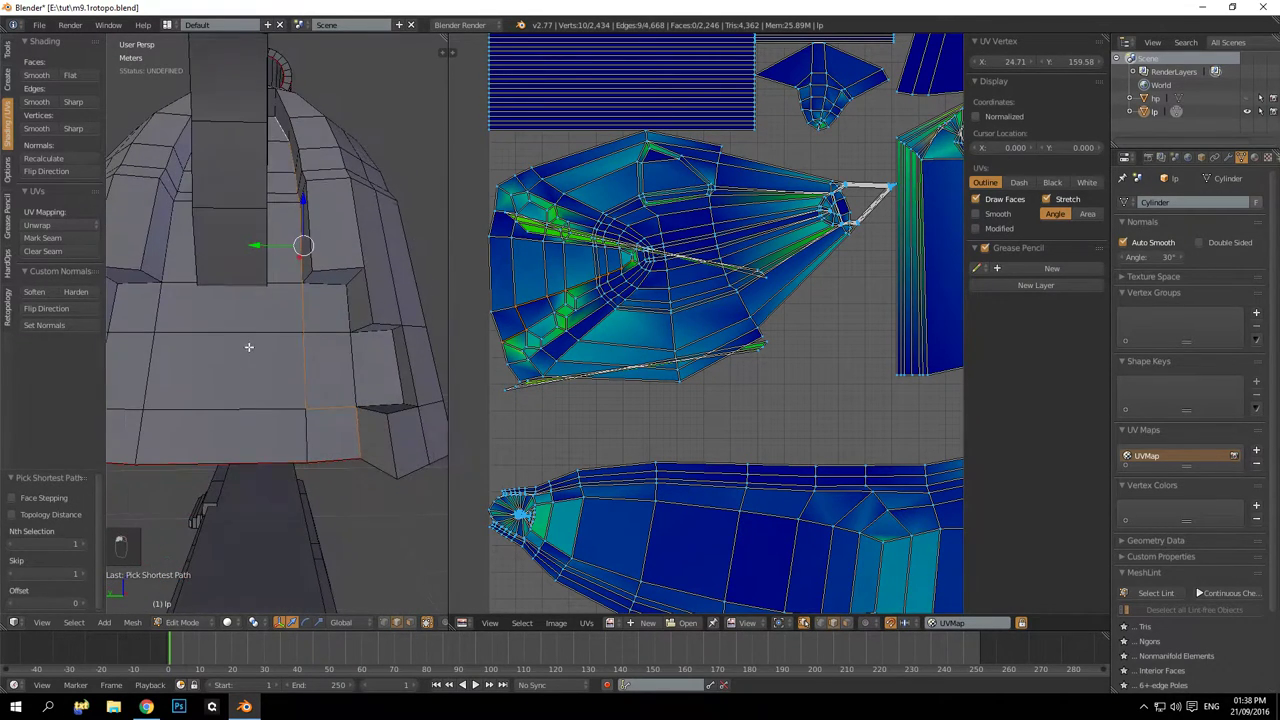
pyautogui.moveTo(155, 302); pyautogui.dragTo(208, 363, button='middle')
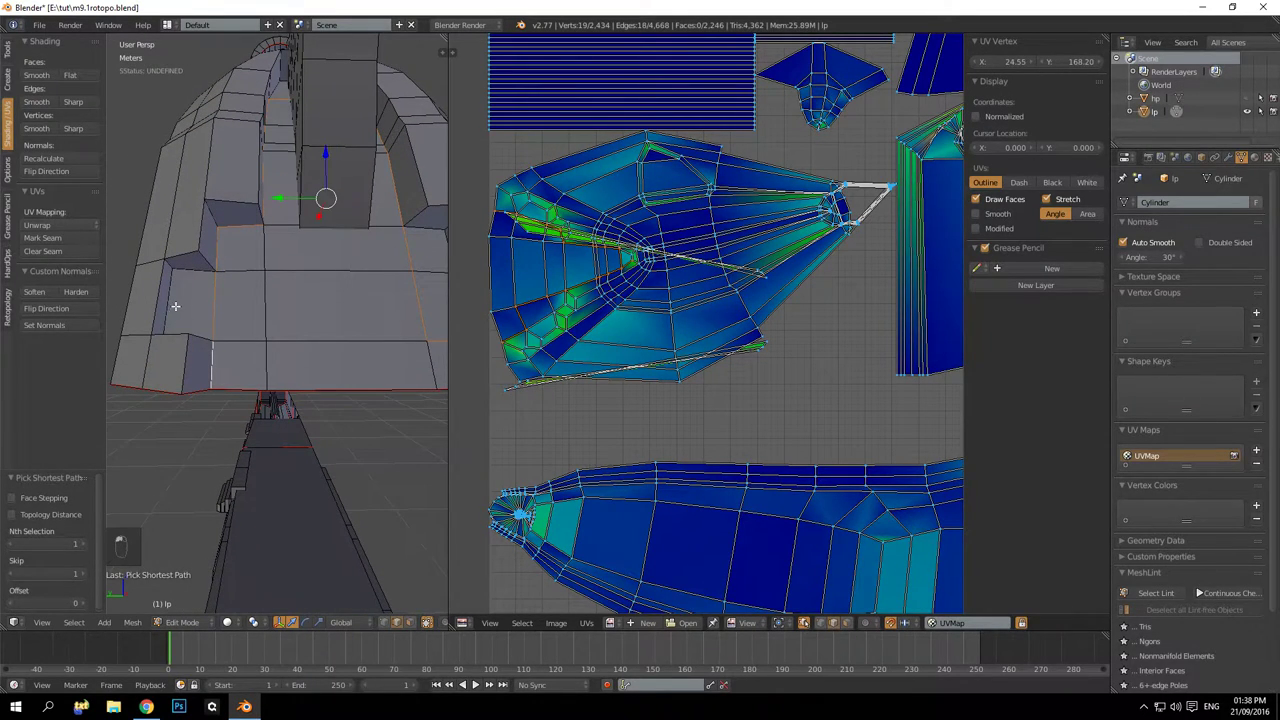
pyautogui.hotkey('ctrl', 'z')
pyautogui.moveTo(225, 366); pyautogui.dragTo(215, 300, button='middle')
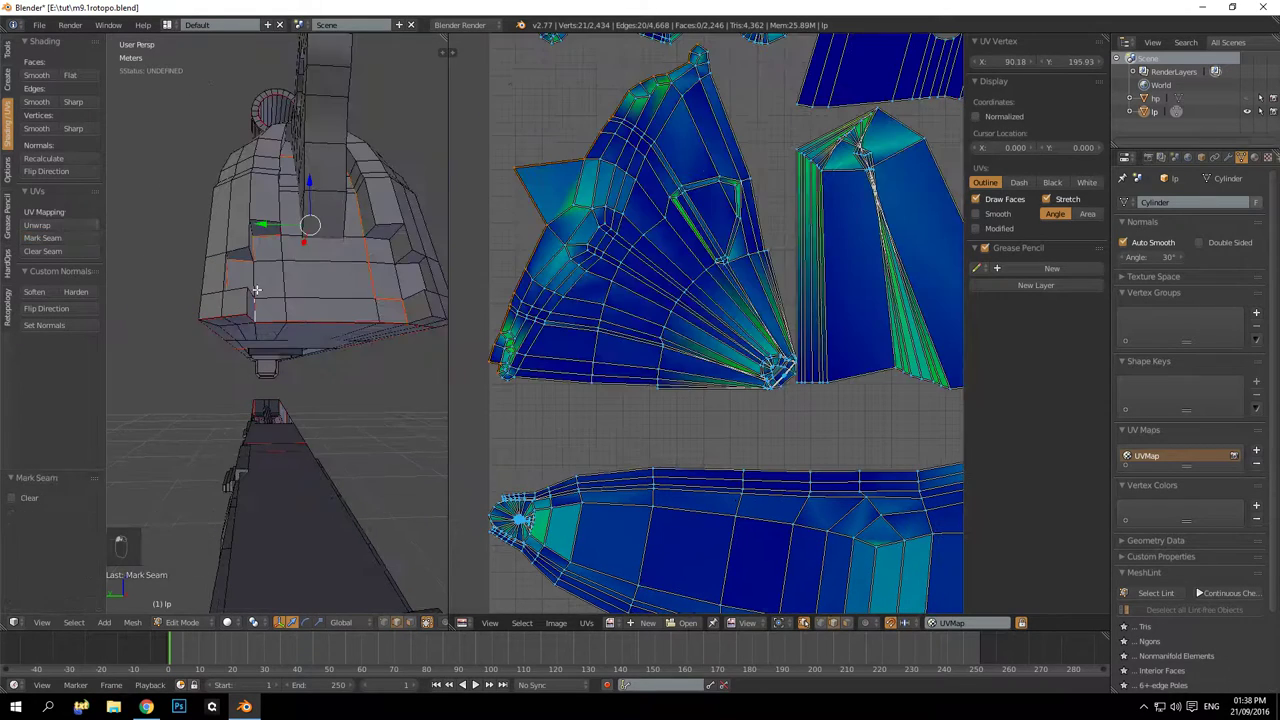
# Mark the vertical edge loop wrapping around the slide's rear end as a seam, and clear the selection
pyautogui.moveTo(345, 275); pyautogui.dragTo(276, 236, button='middle')
pyautogui.press('a')
pyautogui.keyDown('alt'); pyautogui.rightClick(313, 328); pyautogui.keyUp('alt')
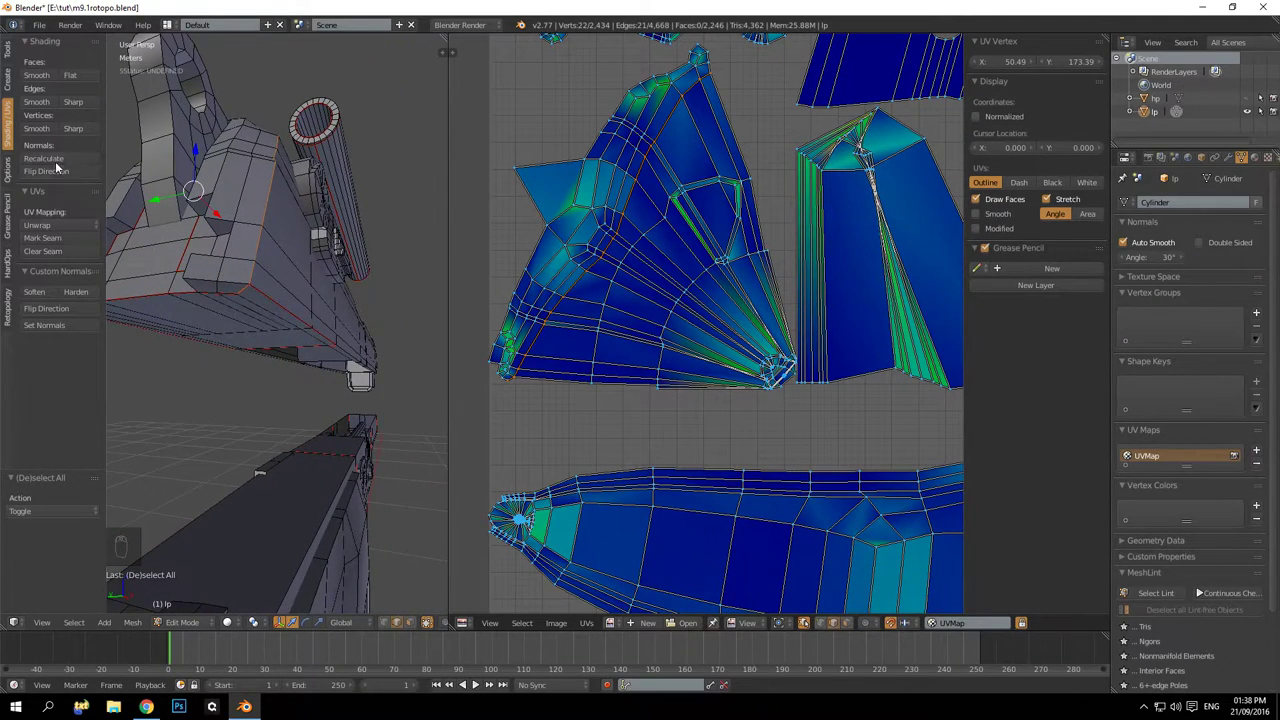
pyautogui.click(42, 238)
pyautogui.press('a')
# Mark the hammer's outer side edges and the edge loop around its hole as seams
pyautogui.moveTo(285, 240); pyautogui.dragTo(249, 323, button='middle')
pyautogui.keyDown('alt'); pyautogui.rightClick(243, 318); pyautogui.keyUp('alt')
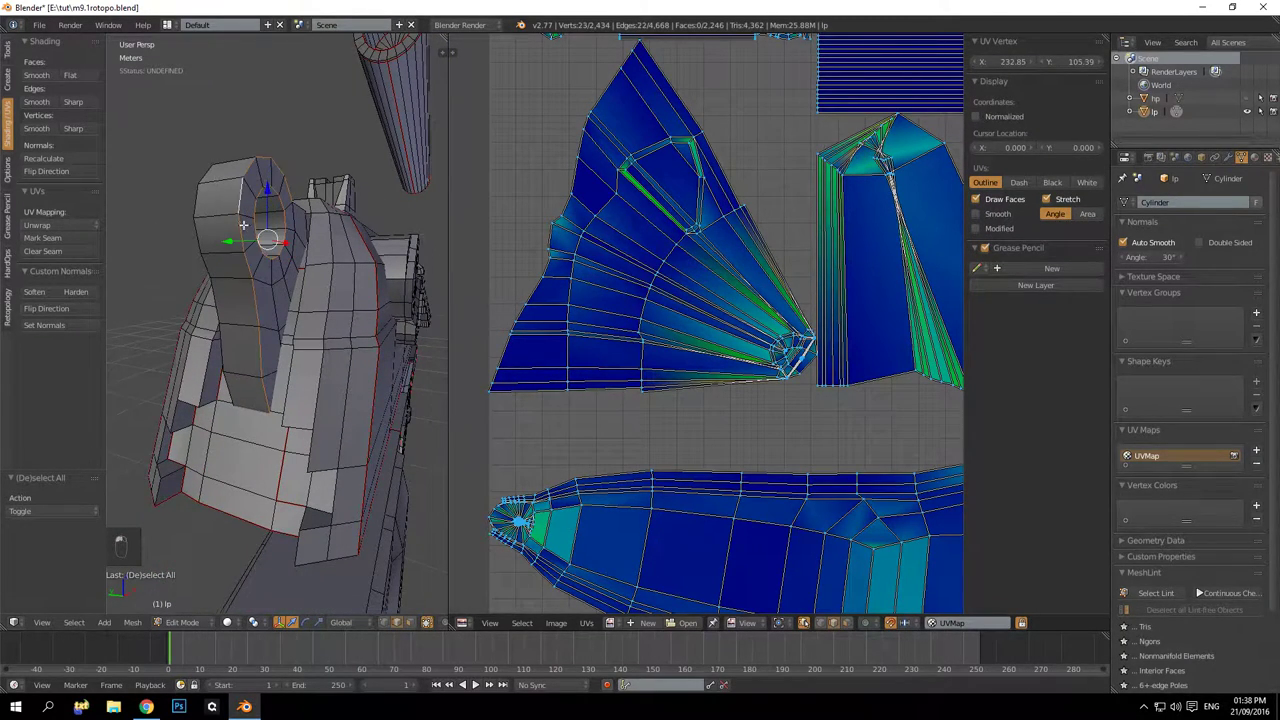
pyautogui.moveTo(243, 225); pyautogui.dragTo(201, 339, button='middle')
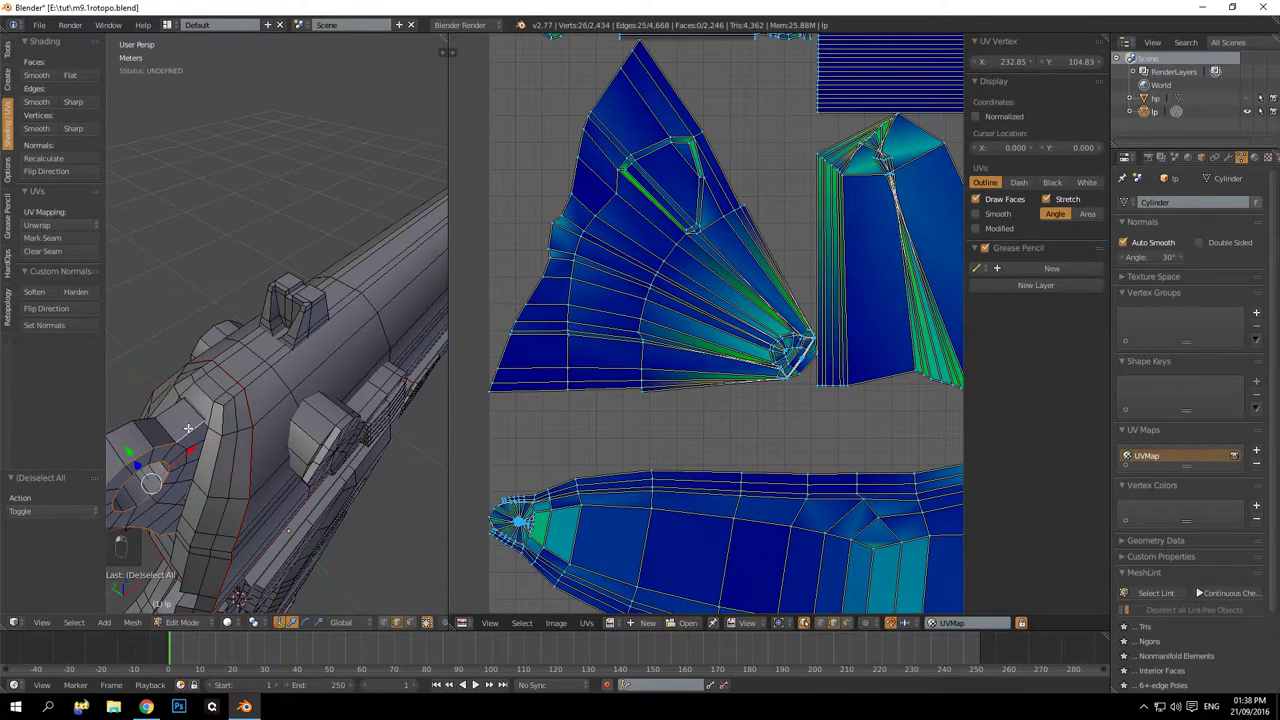
pyautogui.moveTo(188, 428); pyautogui.dragTo(287, 379, button='middle')
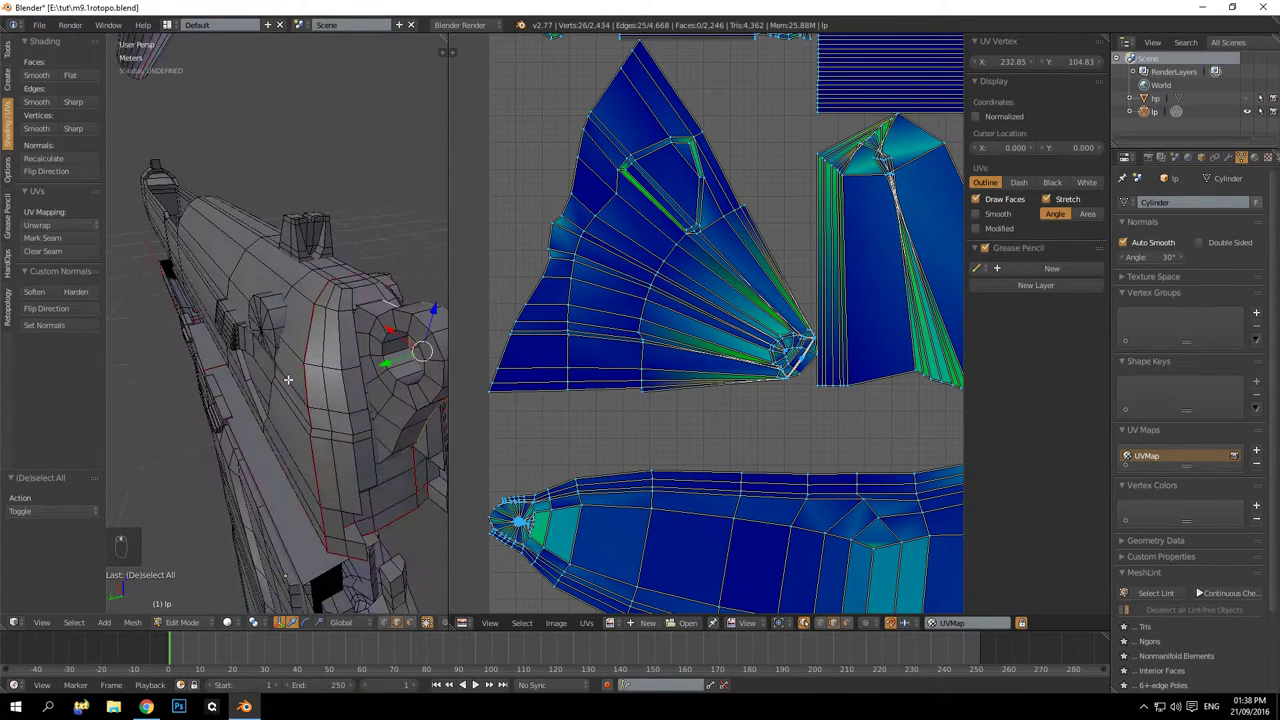
pyautogui.press('KP_Decimal')
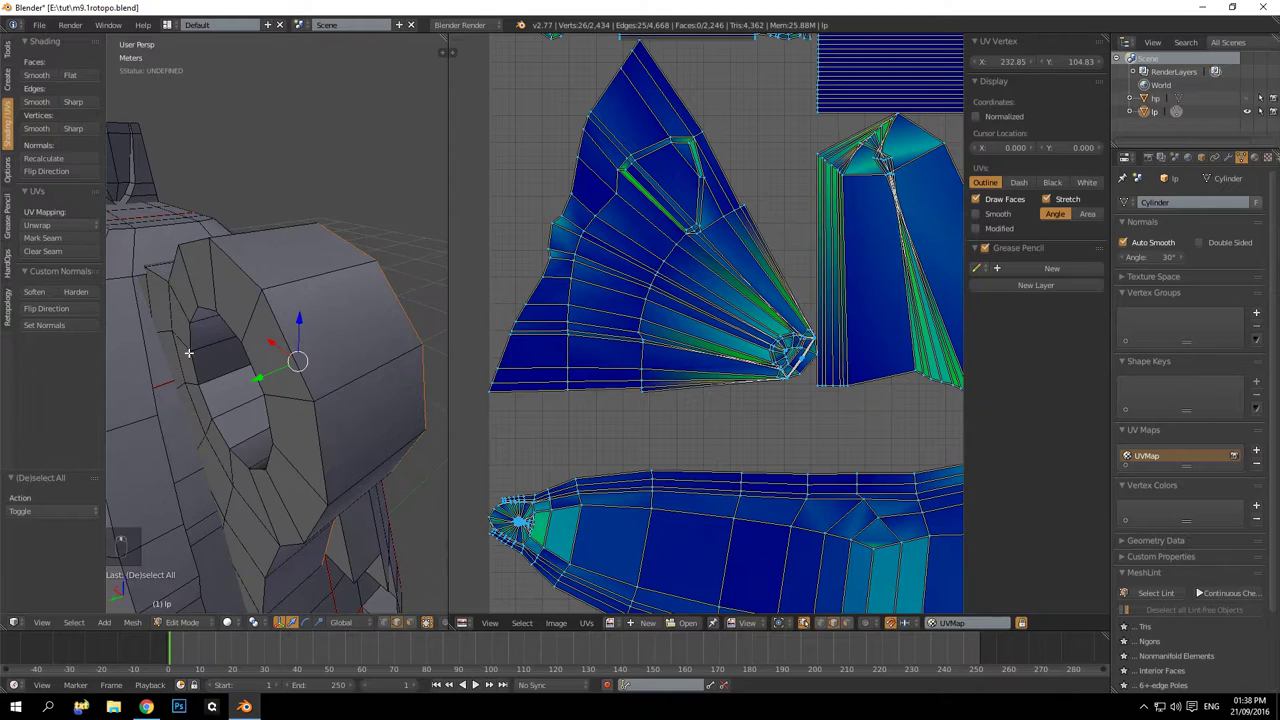
pyautogui.keyDown('alt'); pyautogui.keyDown('shift'); pyautogui.rightClick(197, 362); pyautogui.keyUp('shift'); pyautogui.keyUp('alt')
pyautogui.moveTo(172, 291); pyautogui.dragTo(204, 306, button='middle')
pyautogui.moveTo(250, 347); pyautogui.dragTo(245, 322, button='middle')
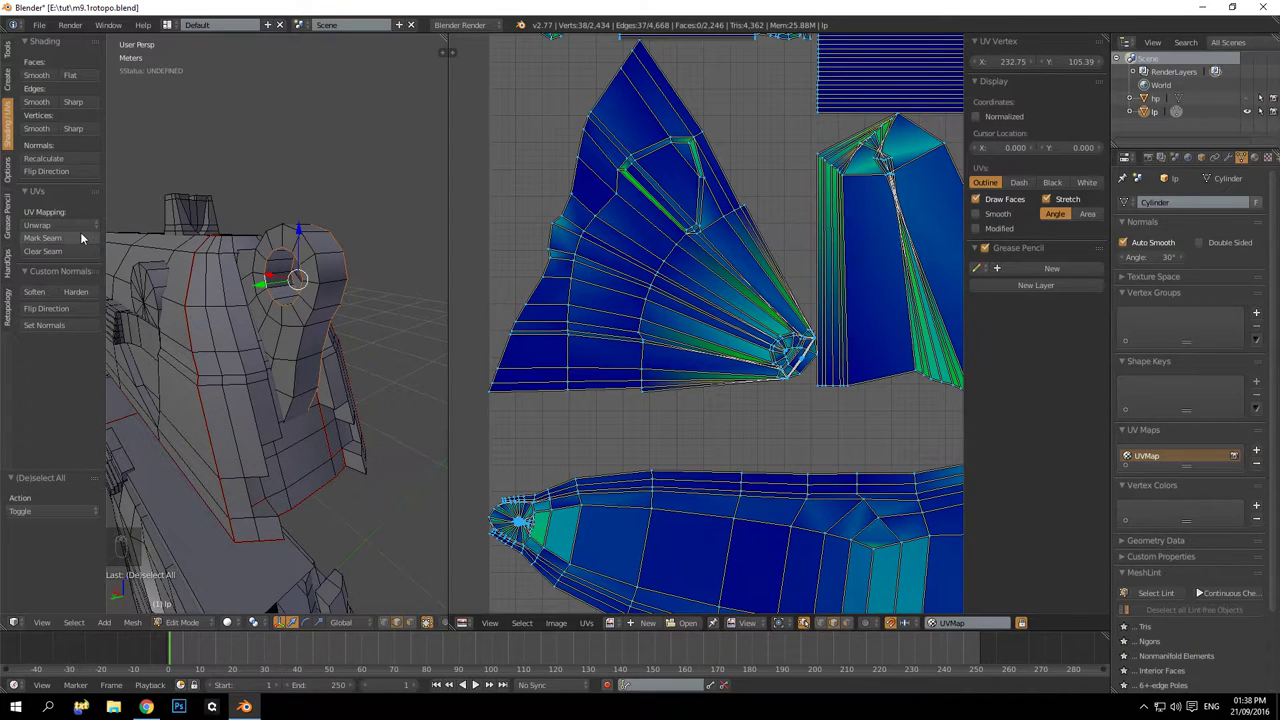
pyautogui.click(42, 238)
# Examine the updated UV islands and locate the barrel opening that matches the green, fan-shaped stretched island
pyautogui.scroll(-6, 690, 264)
pyautogui.scroll(4, 738, 272)
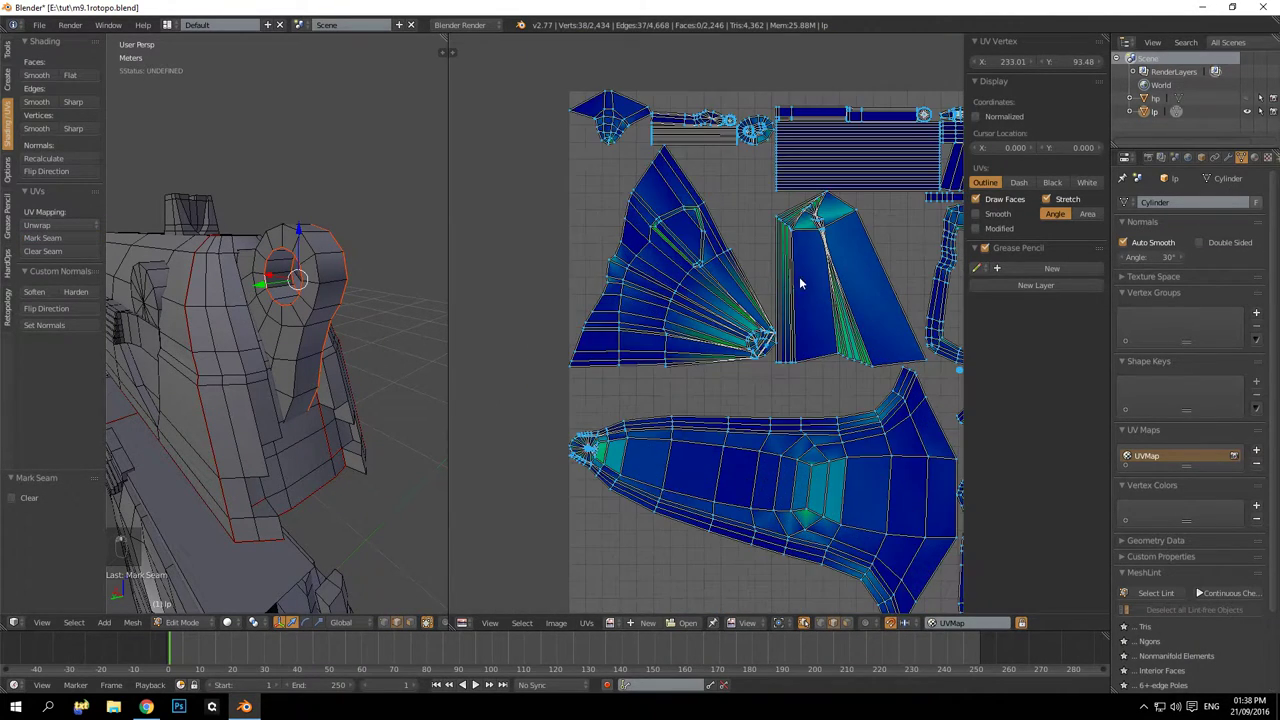
pyautogui.moveTo(800, 280); pyautogui.dragTo(508, 272, button='middle')
pyautogui.moveTo(779, 466); pyautogui.dragTo(692, 306, button='middle')
pyautogui.scroll(5, 692, 308)
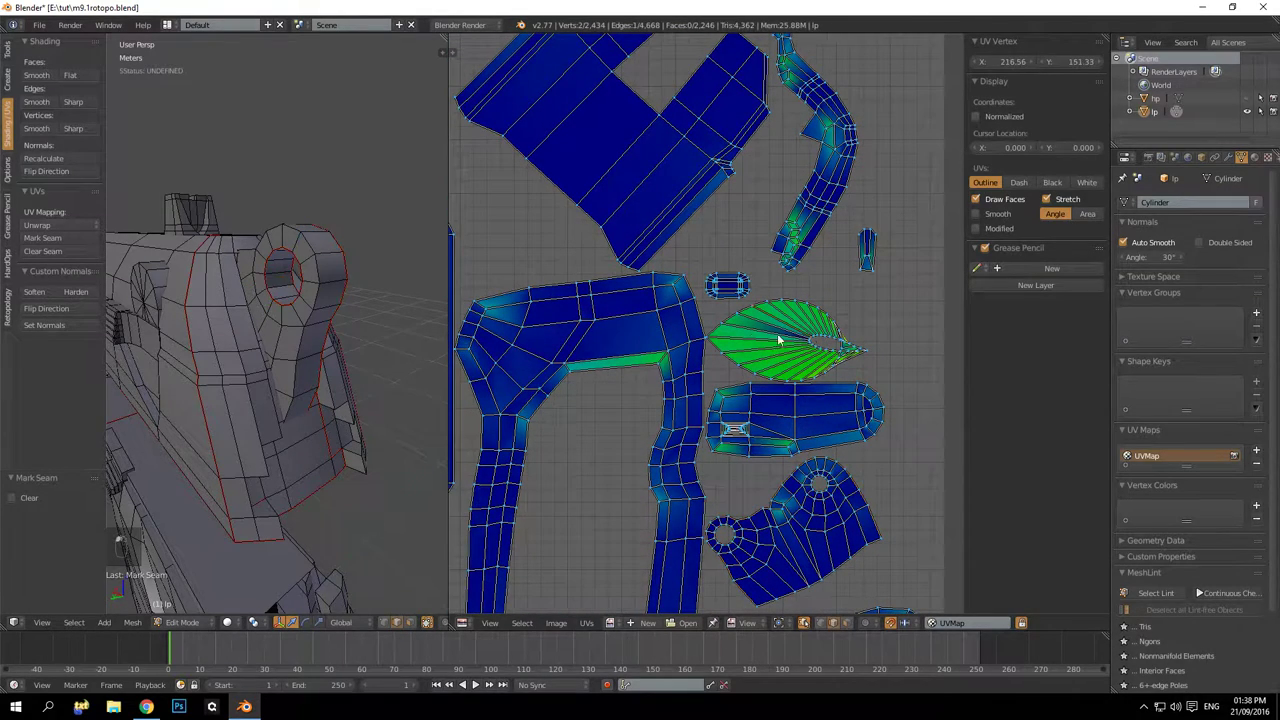
pyautogui.press('KP_Decimal')
pyautogui.moveTo(295, 291)
pyautogui.mouseDown(button='middle')
pyautogui.moveTo(300, 340)
pyautogui.moveTo(290, 259)
pyautogui.moveTo(286, 271)
pyautogui.mouseUp(button='middle')
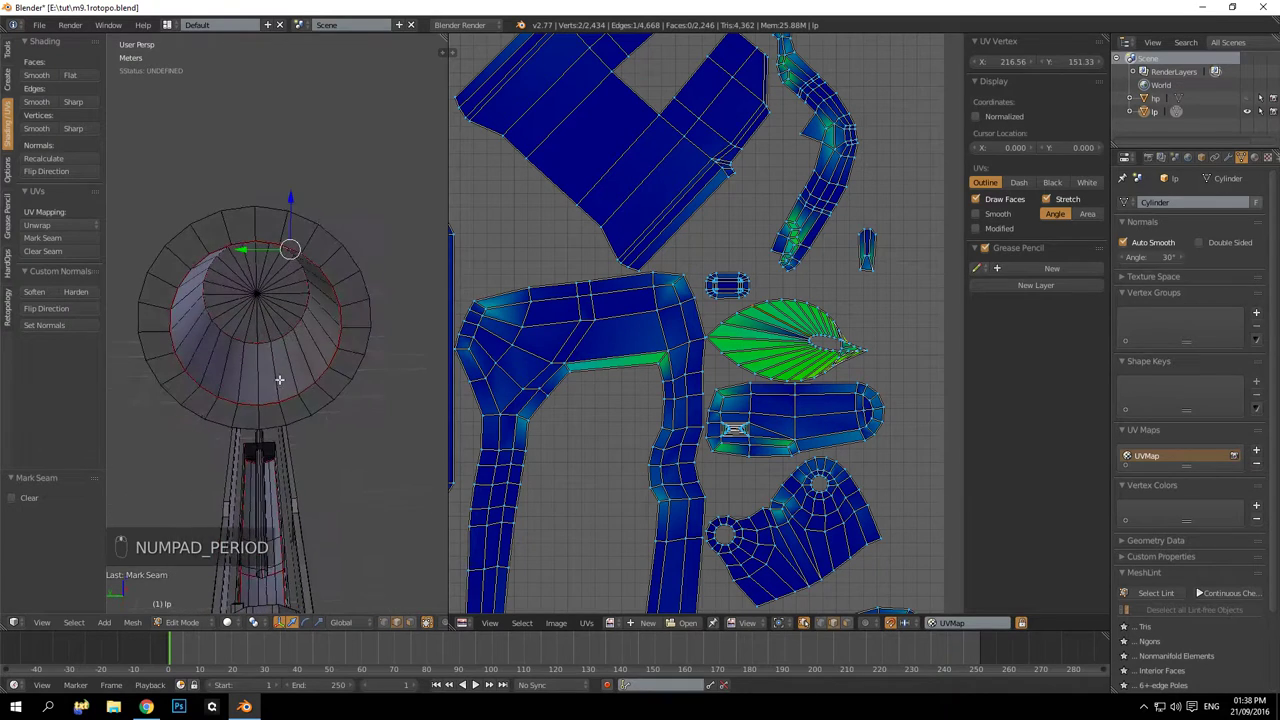
# Mark a single edge across the inner wall at each open end of the barrel as a seam
pyautogui.press('a')
pyautogui.press('a')
pyautogui.scroll(3, 254, 383)
pyautogui.rightClick(239, 391)
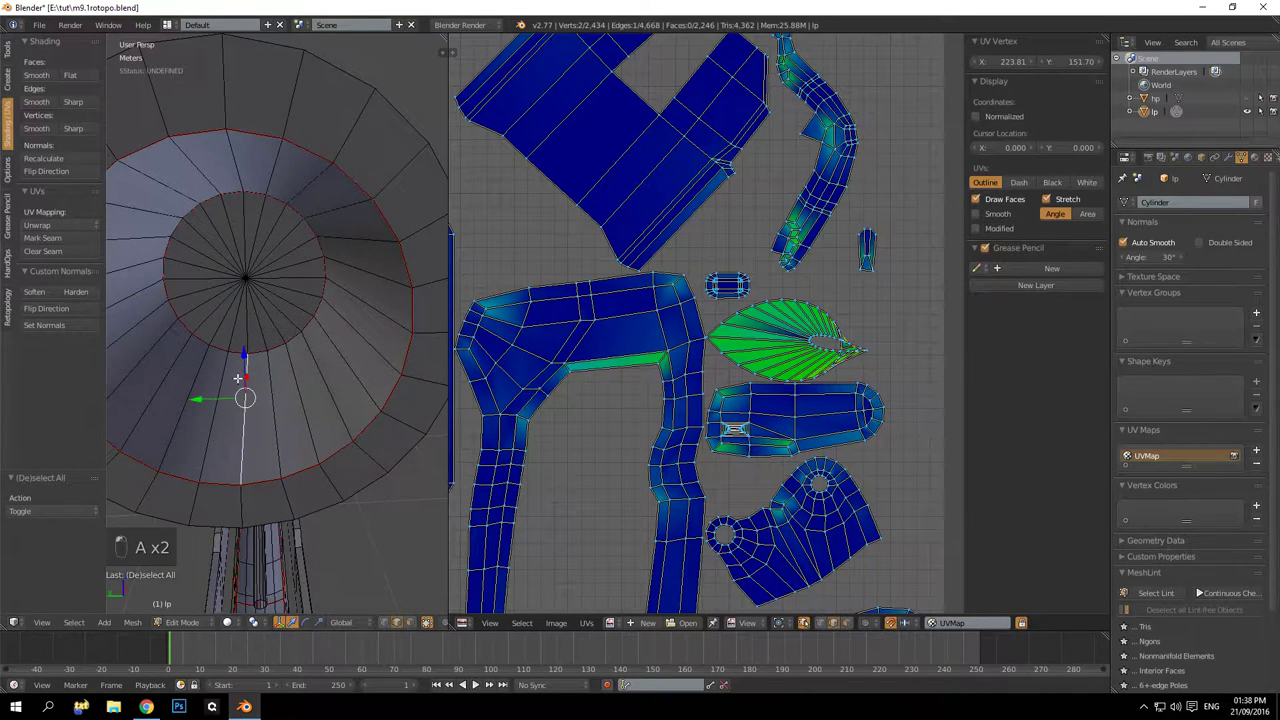
pyautogui.scroll(1, 238, 378)
pyautogui.moveTo(238, 378); pyautogui.dragTo(270, 437, button='middle')
pyautogui.scroll(-2, 239, 346)
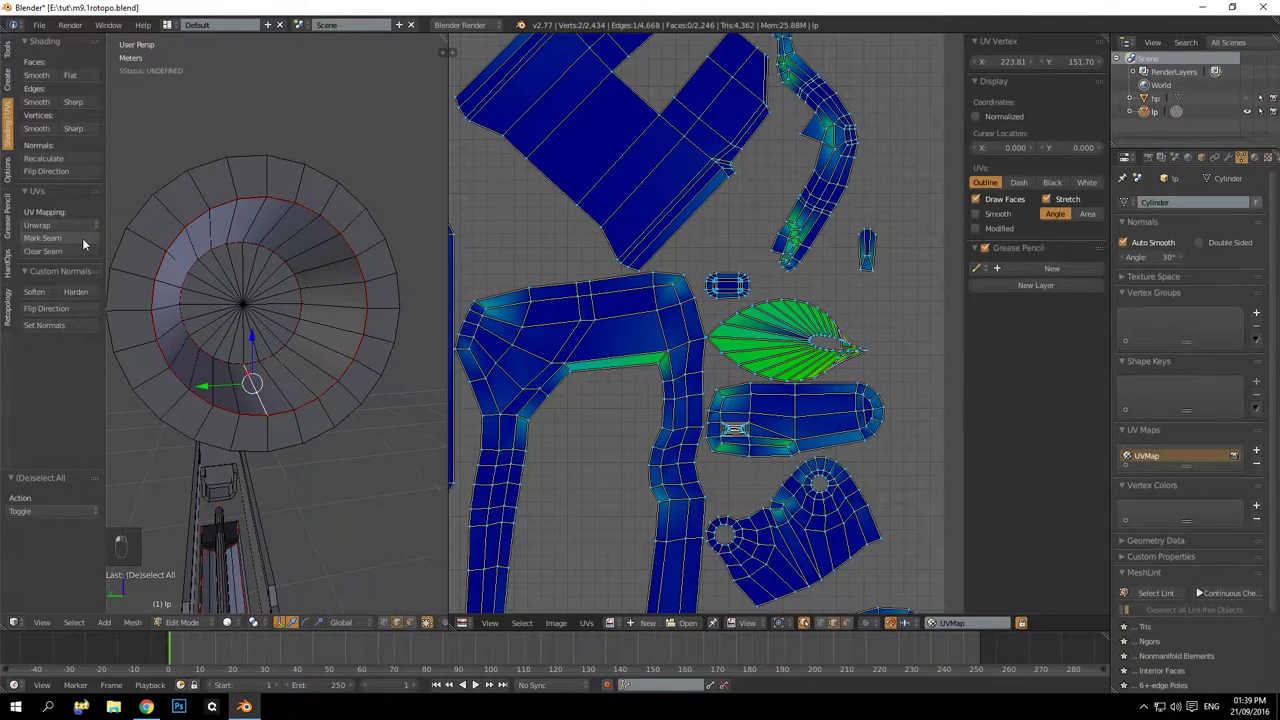
pyautogui.press('a')
pyautogui.click(73, 234)
pyautogui.scroll(-5, 284, 286)
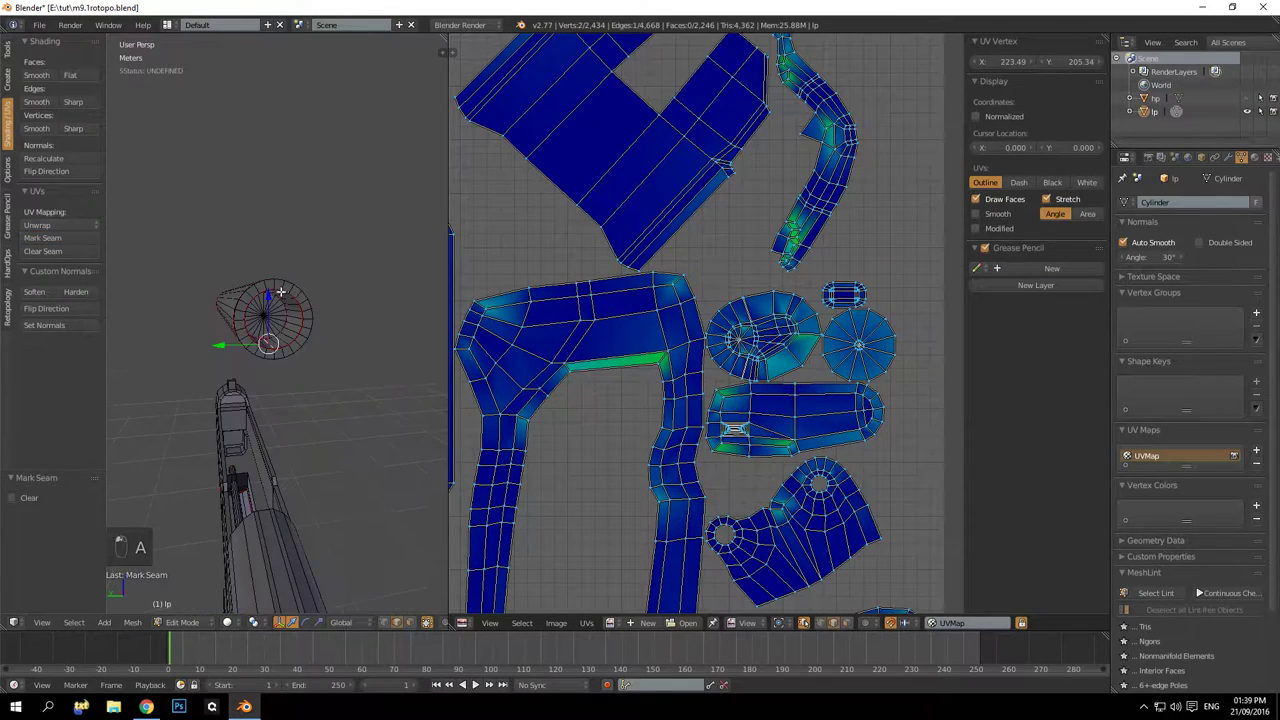
pyautogui.moveTo(284, 288); pyautogui.dragTo(318, 379, button='middle')
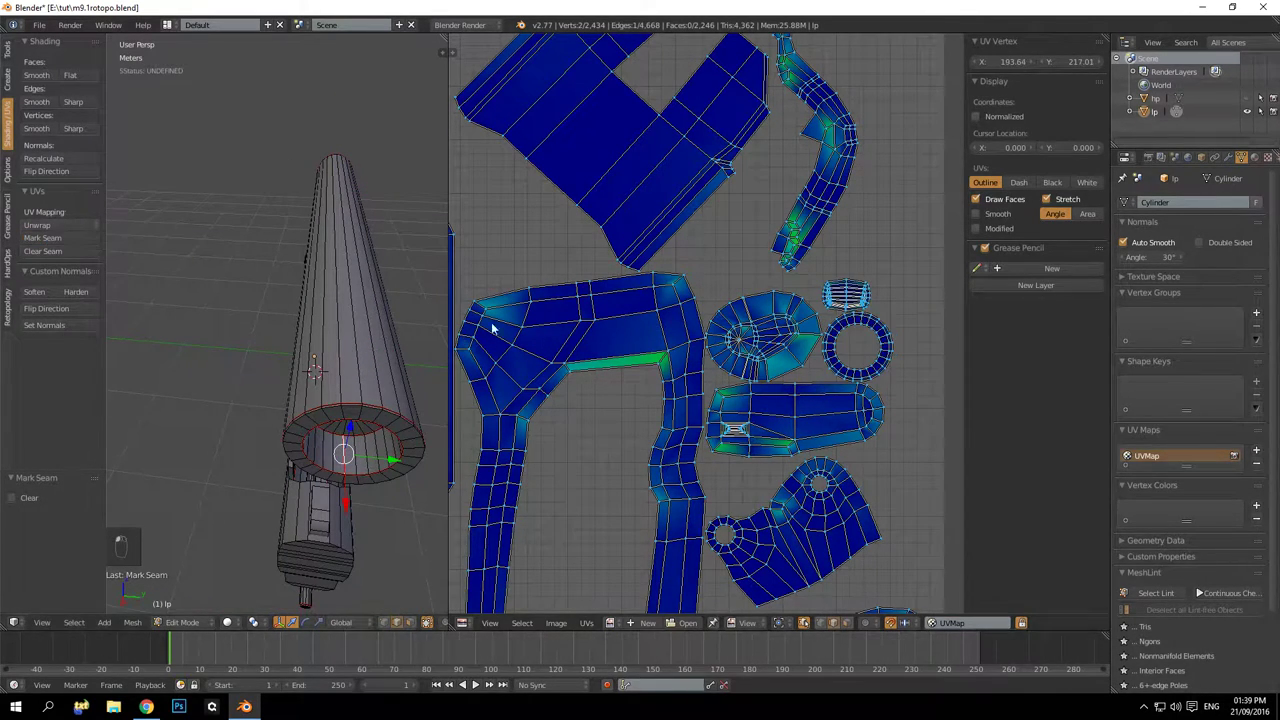
# Examine the folded, stretched island in the UV layout and locate the matching magazine on the model
pyautogui.scroll(-5, 613, 290)
pyautogui.scroll(5, 614, 290)
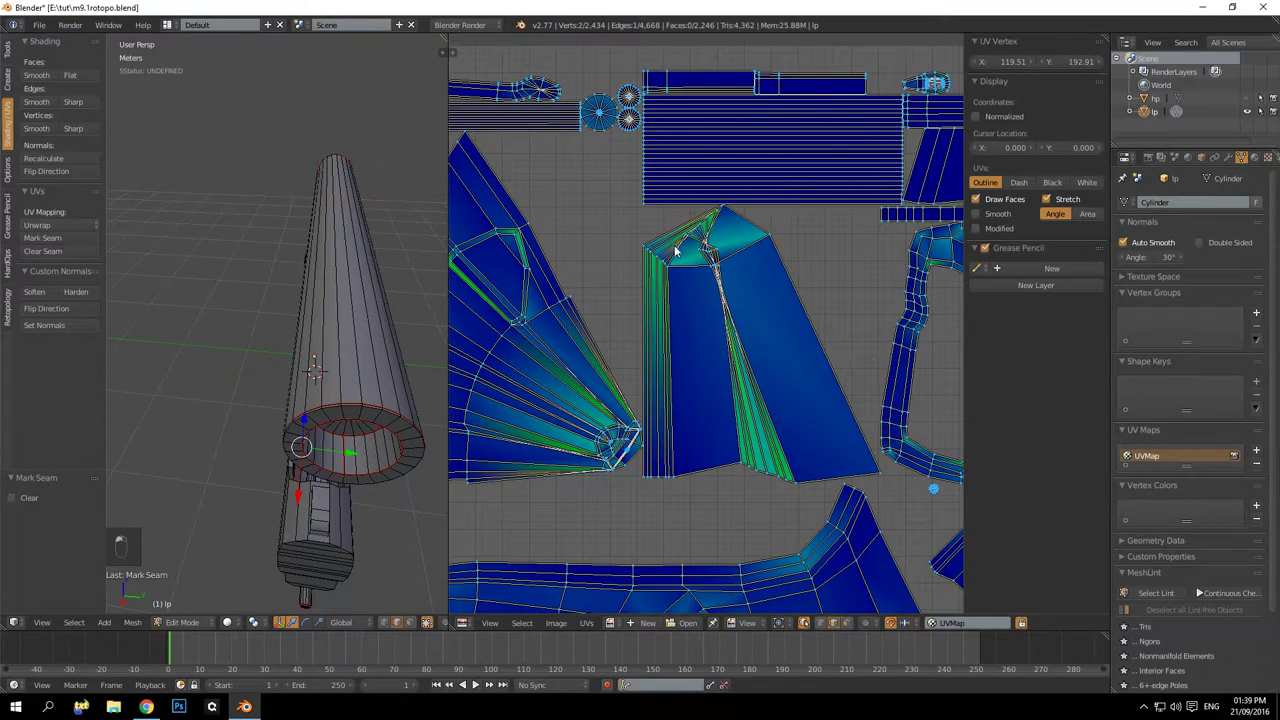
pyautogui.moveTo(440, 293); pyautogui.dragTo(259, 211, button='middle')
pyautogui.press('KP_Decimal')
pyautogui.press('a')
pyautogui.press('a')
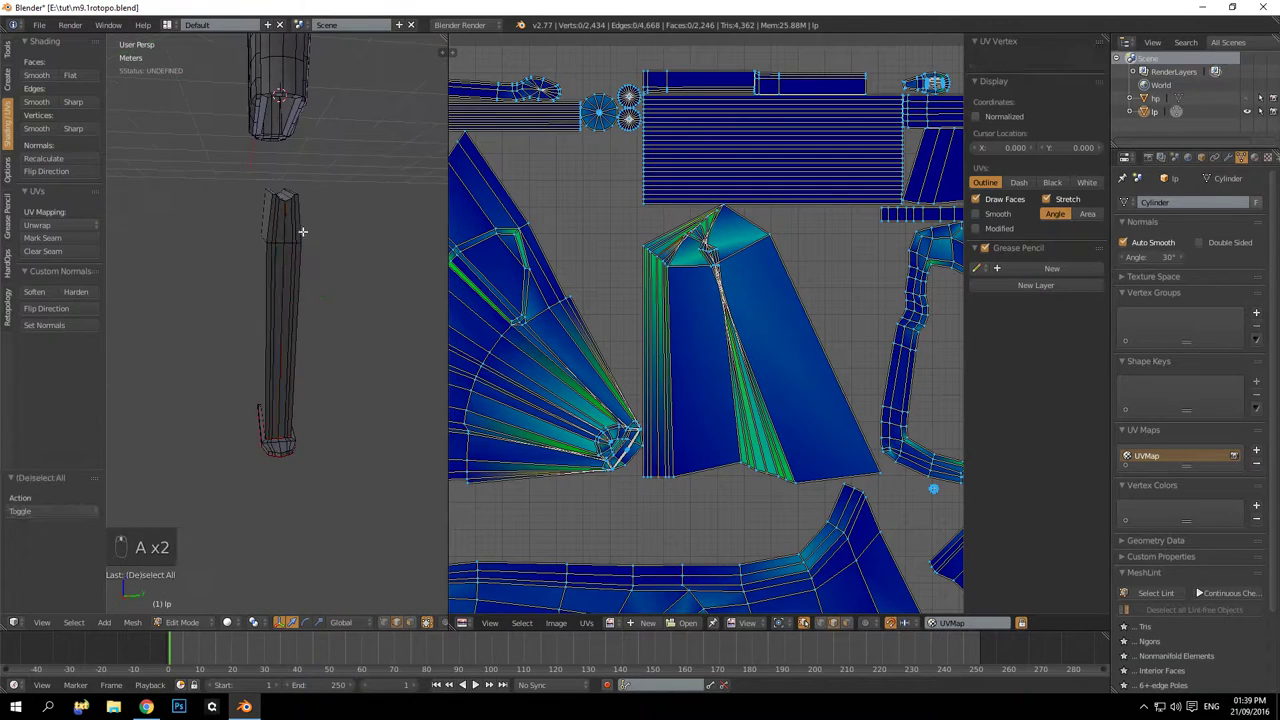
pyautogui.scroll(4, 292, 300)
pyautogui.moveTo(289, 307)
pyautogui.mouseDown(button='middle')
pyautogui.moveTo(267, 283)
pyautogui.moveTo(286, 283)
pyautogui.mouseUp(button='middle')
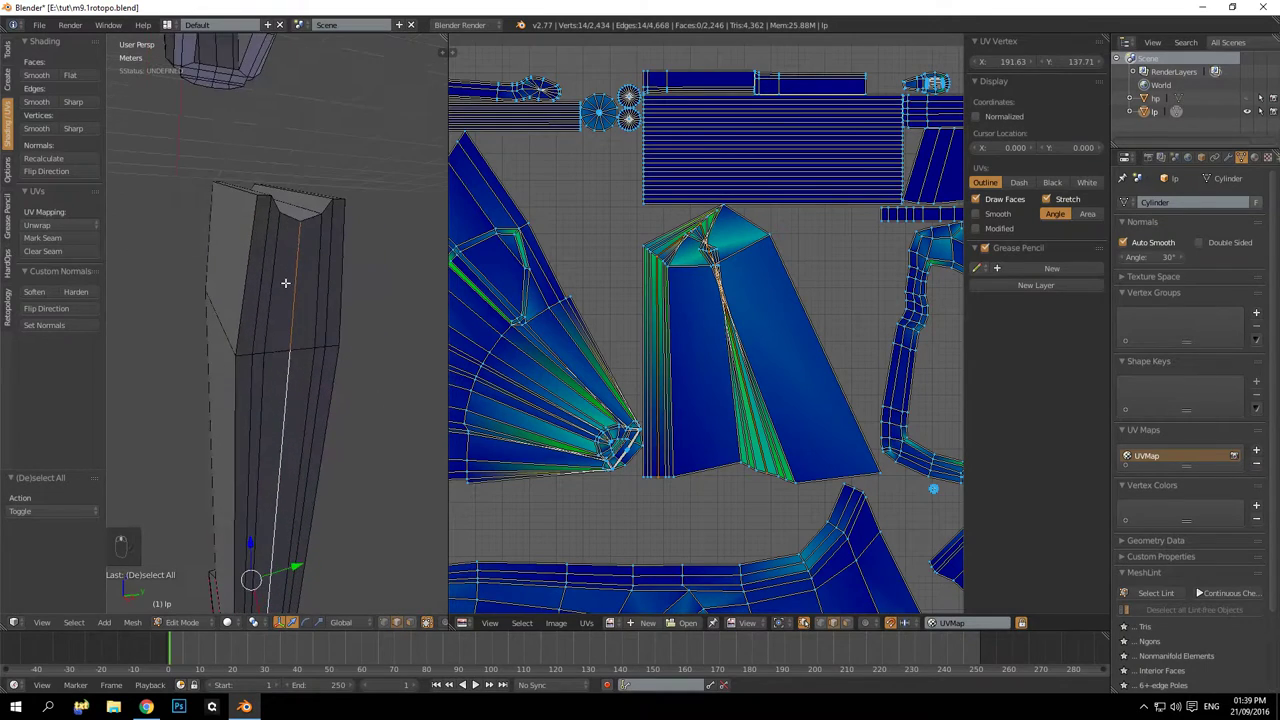
pyautogui.press('a')
pyautogui.keyDown('alt'); pyautogui.rightClick(280, 349); pyautogui.keyUp('alt')
pyautogui.moveTo(195, 278); pyautogui.dragTo(227, 322, button='middle')
pyautogui.press('a')
# Mark the edges around the magazine's grooved top as a seam, leaving one long side edge connected
pyautogui.keyDown('alt'); pyautogui.rightClick(225, 249); pyautogui.keyUp('alt')
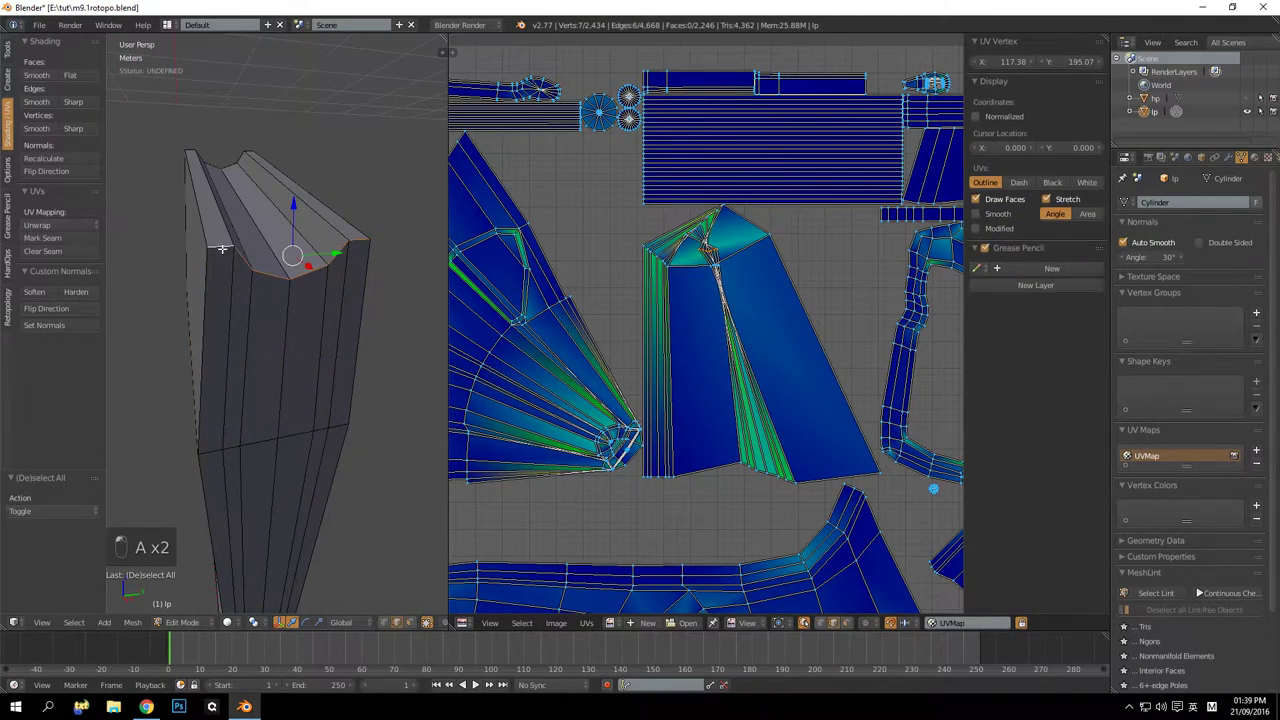
pyautogui.keyDown('shift'); pyautogui.rightClick(200, 211); pyautogui.keyUp('shift')
pyautogui.moveTo(200, 211); pyautogui.dragTo(330, 244, button='middle')
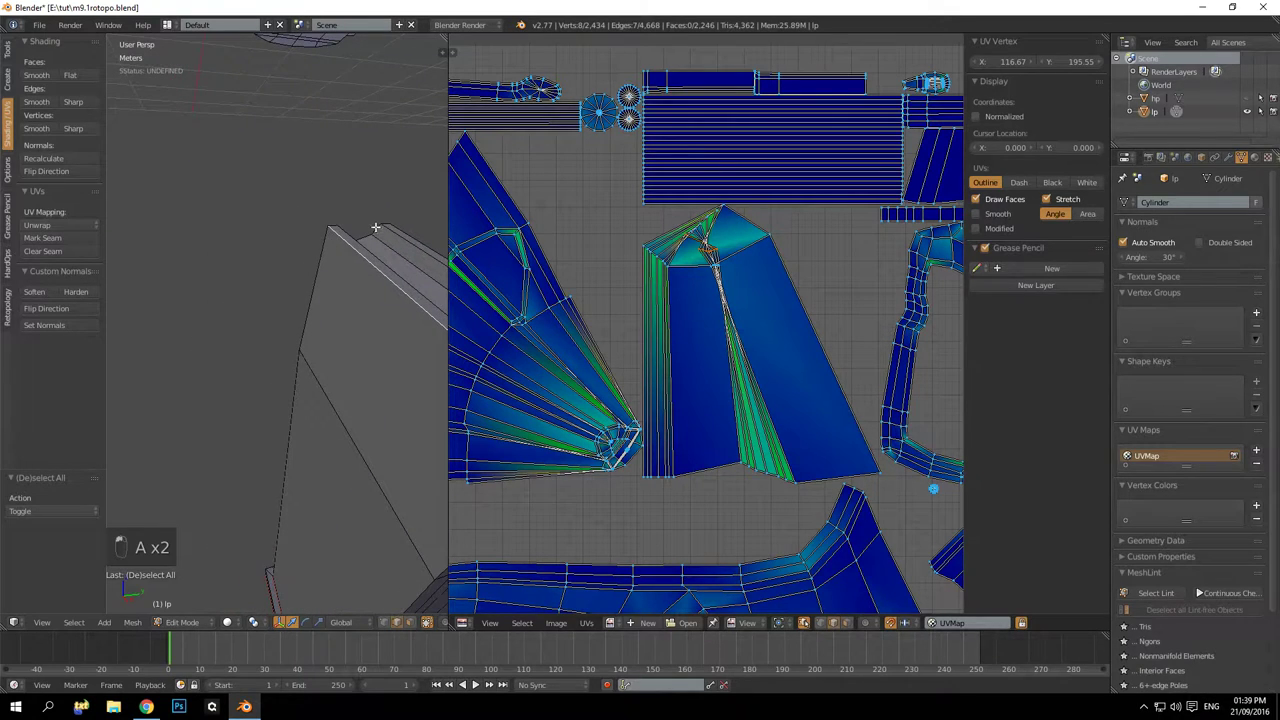
pyautogui.keyDown('alt'); pyautogui.keyDown('shift'); pyautogui.rightClick(372, 235); pyautogui.keyUp('shift'); pyautogui.keyUp('alt')
pyautogui.scroll(-5, 267, 223)
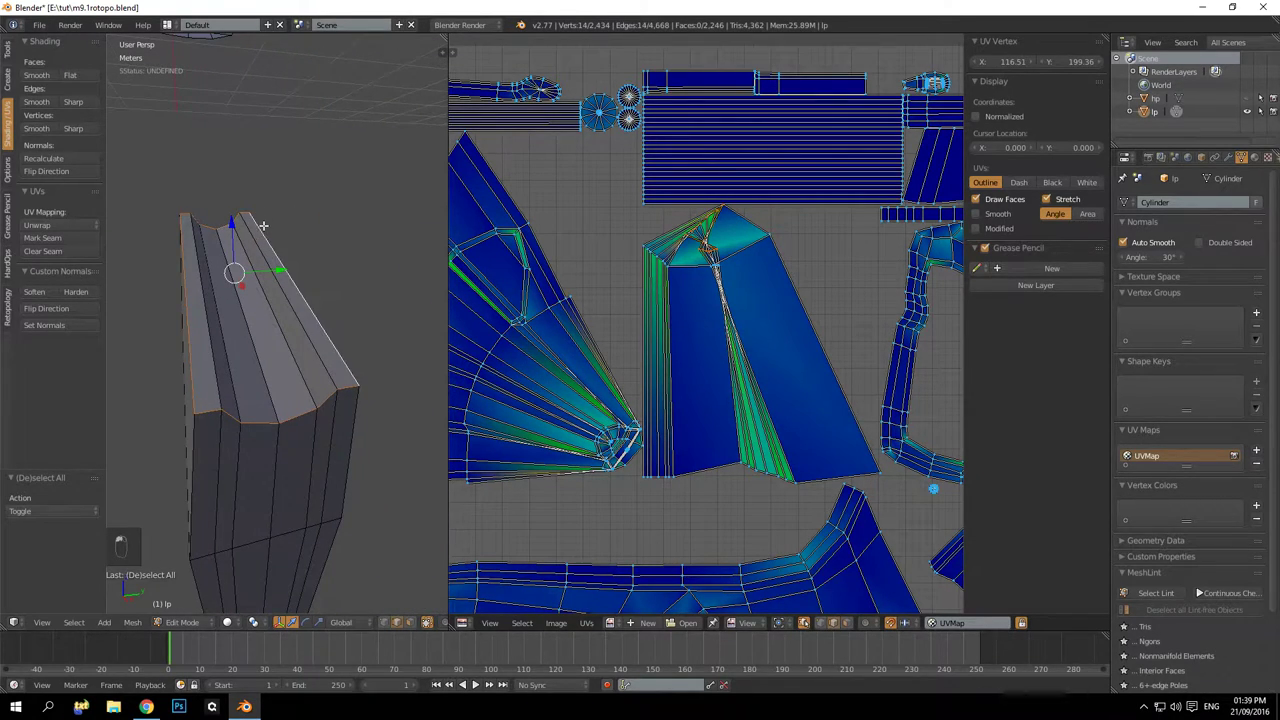
pyautogui.moveTo(340, 299); pyautogui.dragTo(197, 245, button='middle')
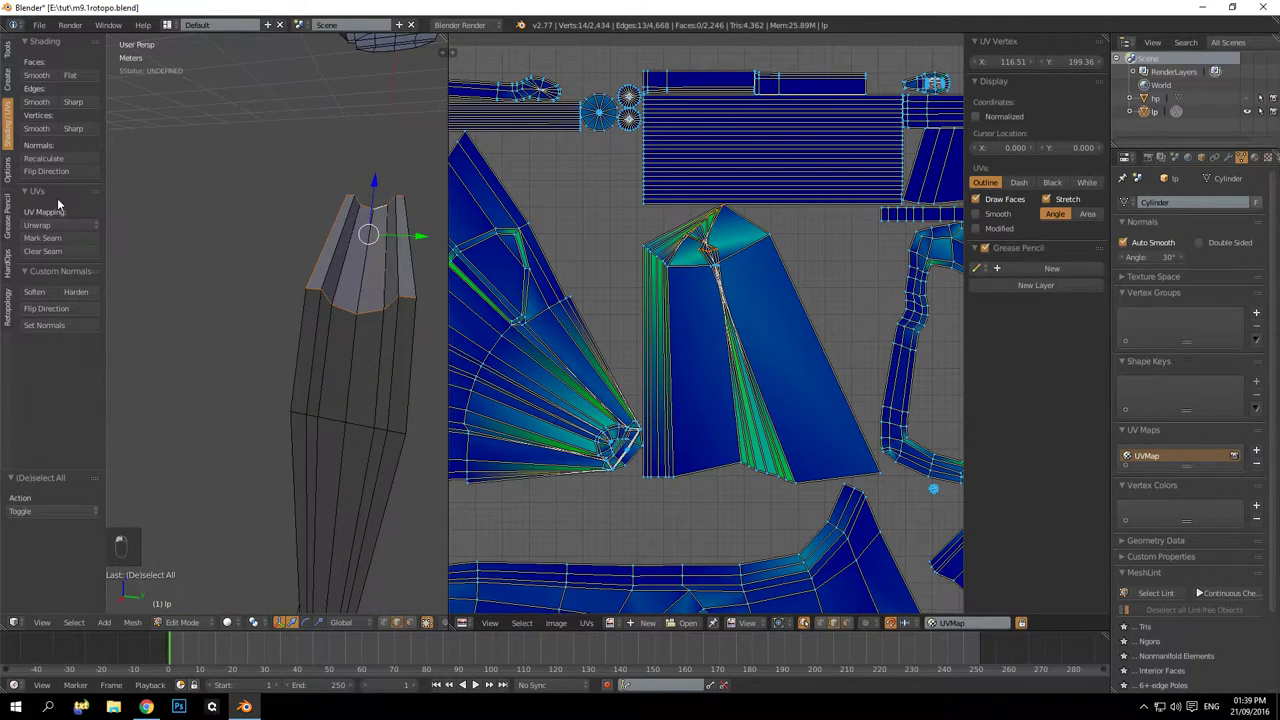
pyautogui.click(55, 237)
# Examine the magazine's updated UV layout and match the seamed end edges to the model
pyautogui.scroll(-5, 651, 365)
pyautogui.scroll(5, 616, 363)
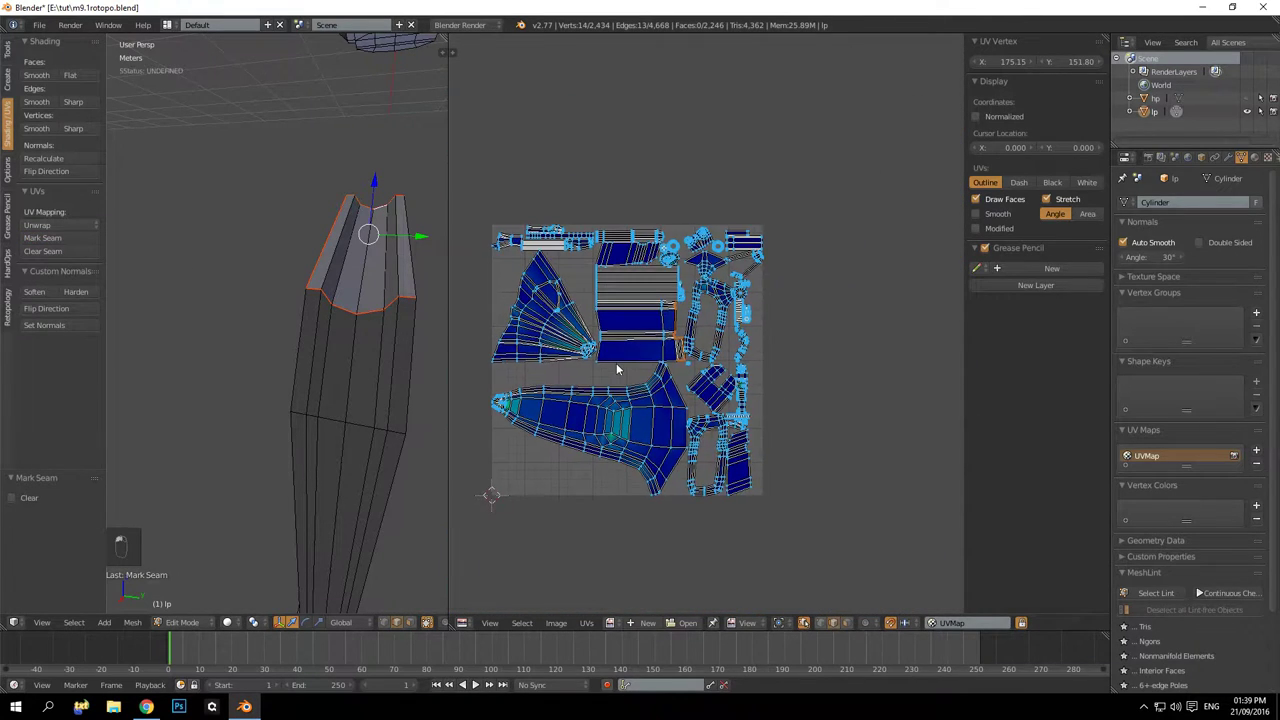
pyautogui.scroll(2, 651, 371)
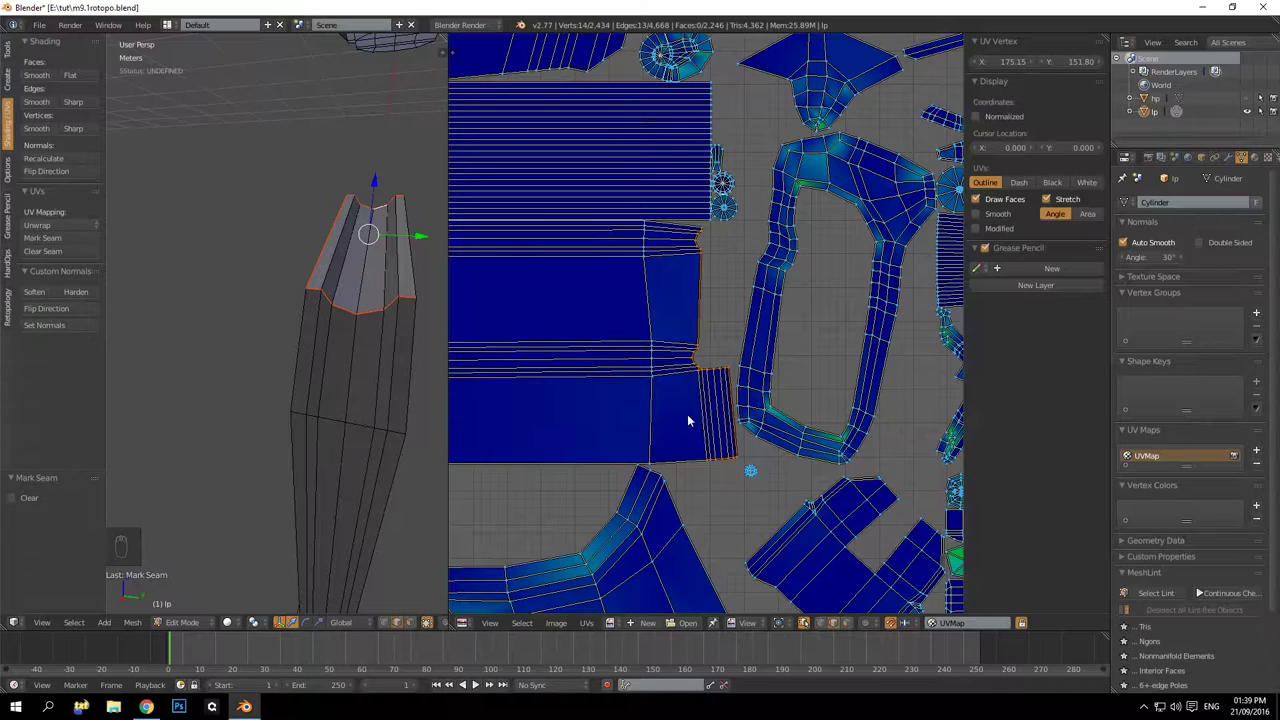
pyautogui.moveTo(388, 301)
pyautogui.mouseDown(button='middle')
pyautogui.moveTo(352, 288)
pyautogui.moveTo(281, 299)
pyautogui.mouseUp(button='middle')
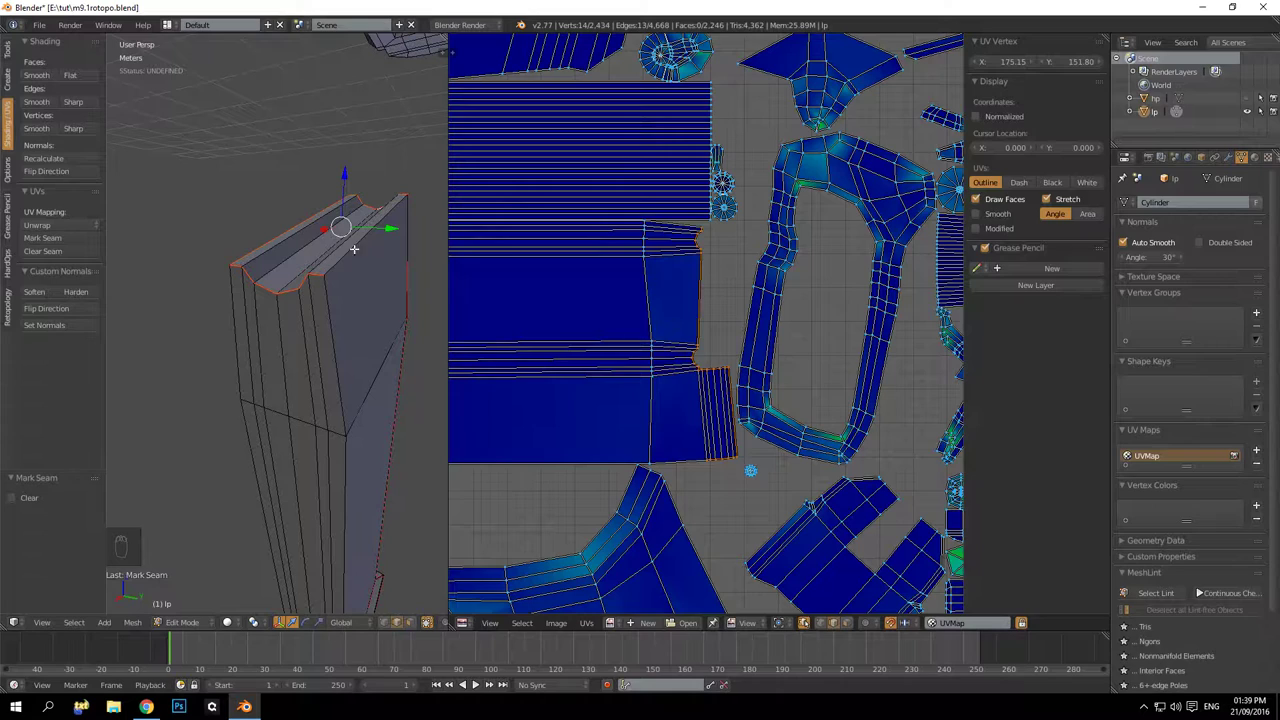
pyautogui.click(700, 403)
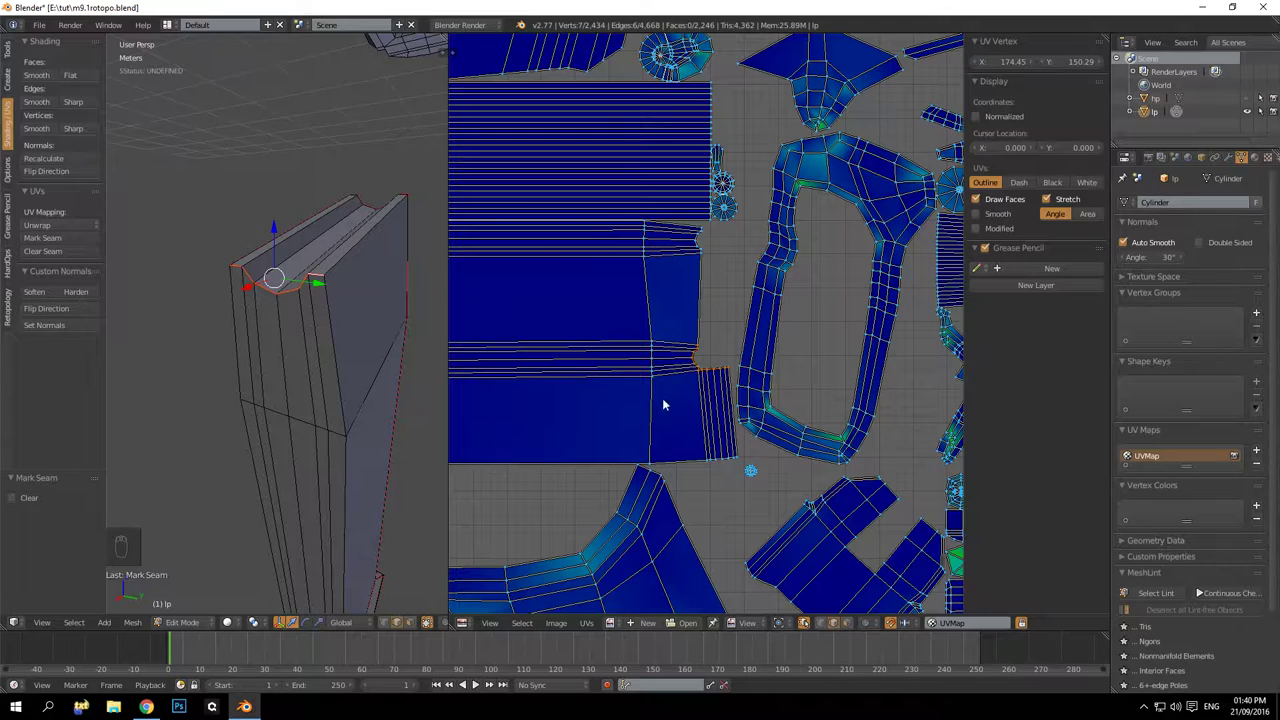
pyautogui.scroll(-2, 656, 390)
pyautogui.moveTo(650, 388); pyautogui.dragTo(720, 401, button='middle')
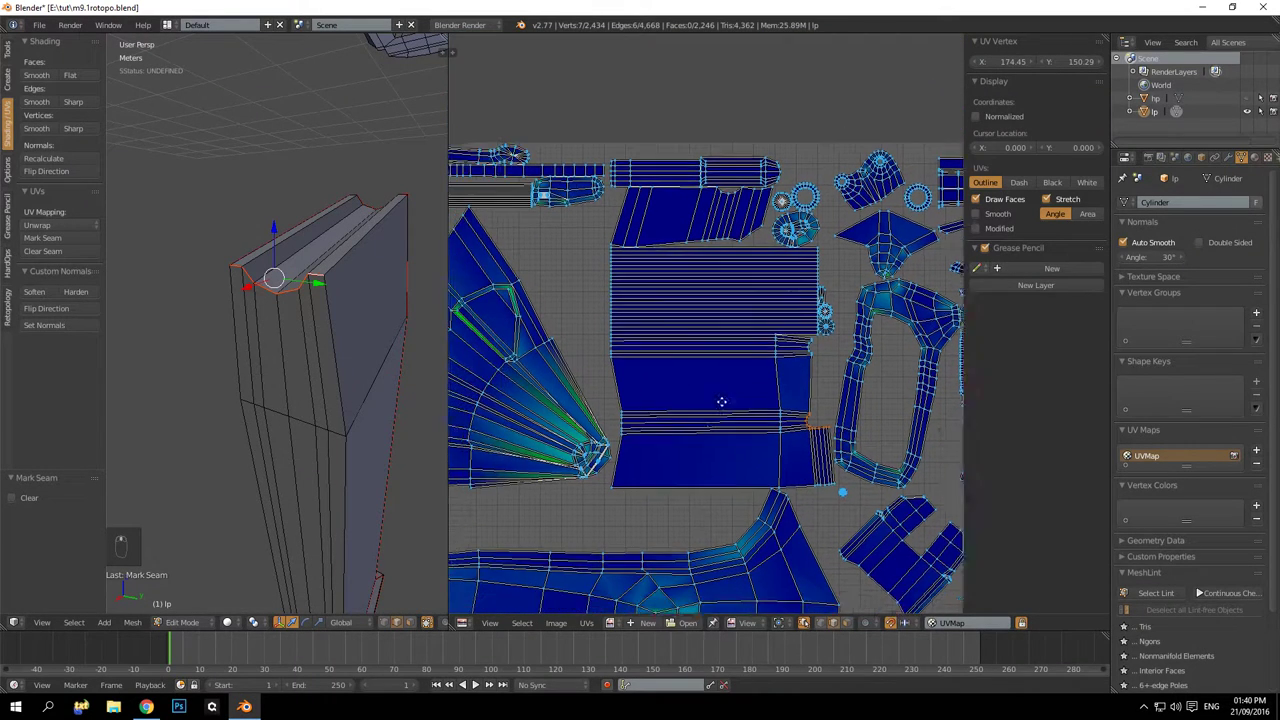
# Examine the fan-shaped stretched island and locate the matching area around the safety lever on the slide
pyautogui.scroll(3, 600, 419)
pyautogui.moveTo(600, 419); pyautogui.dragTo(724, 324, button='middle')
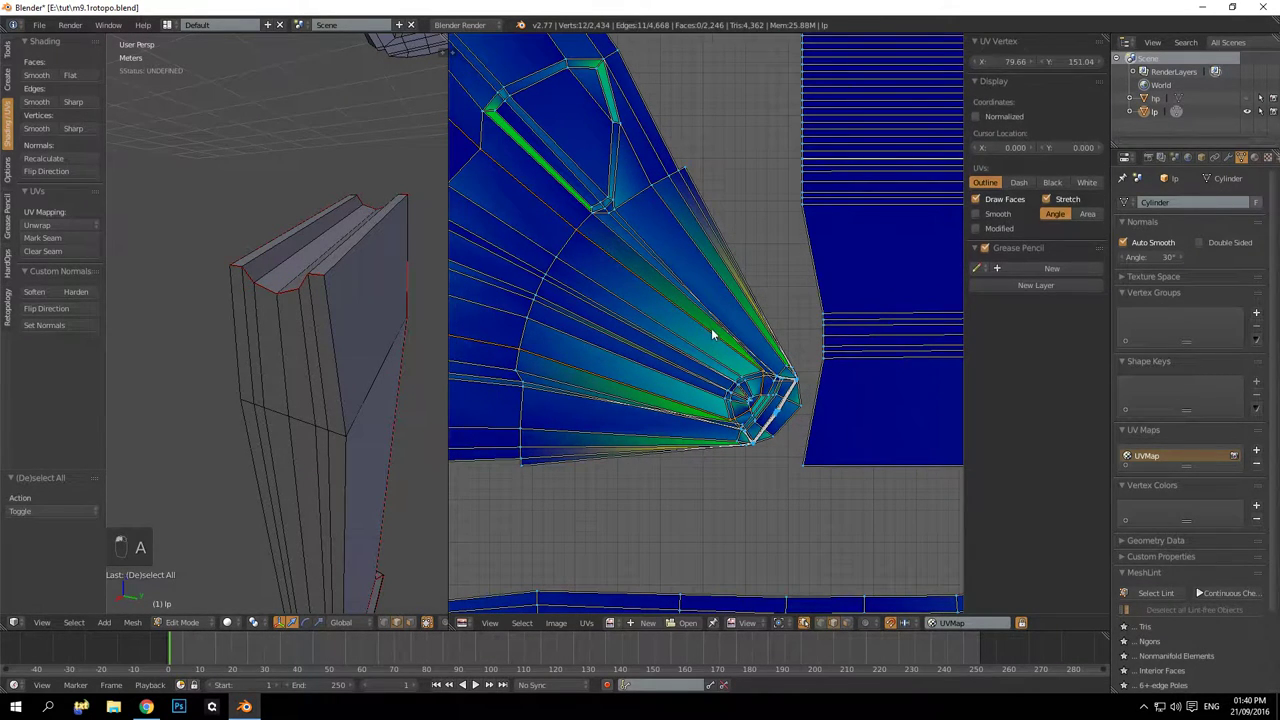
pyautogui.press('a')
pyautogui.press('KP_Decimal')
pyautogui.moveTo(371, 376); pyautogui.dragTo(262, 406, button='middle')
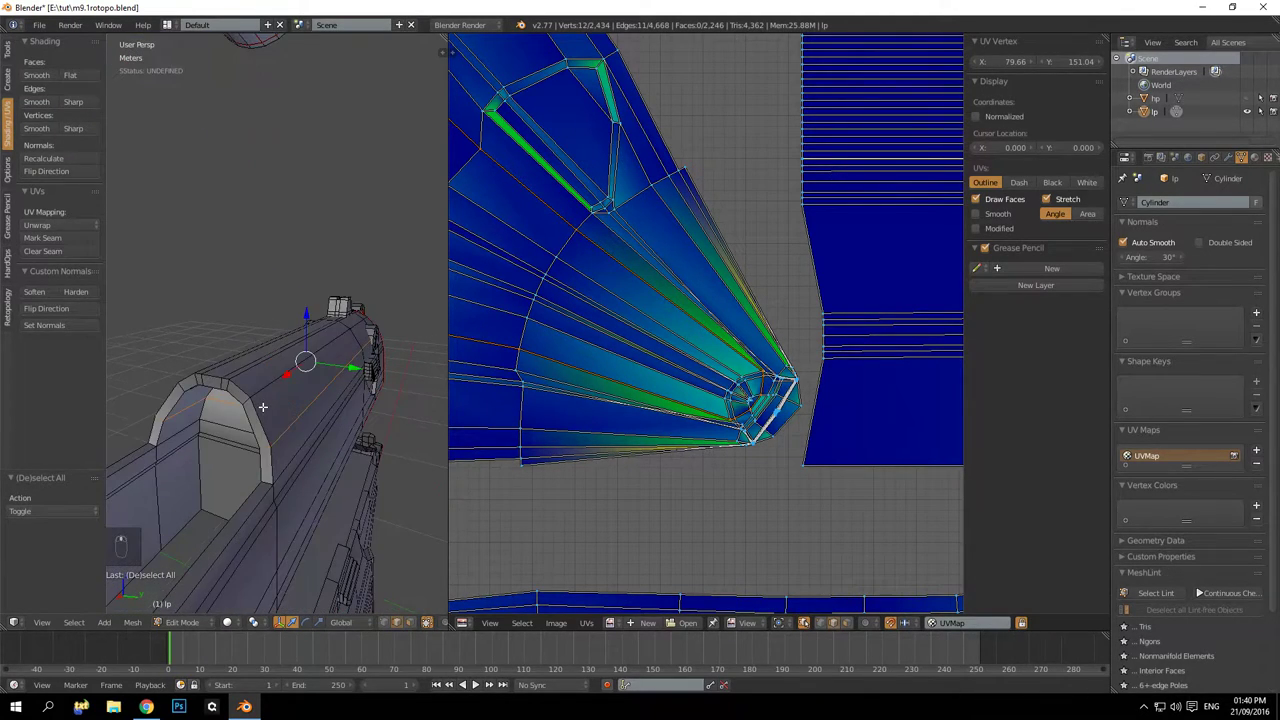
pyautogui.press('a')
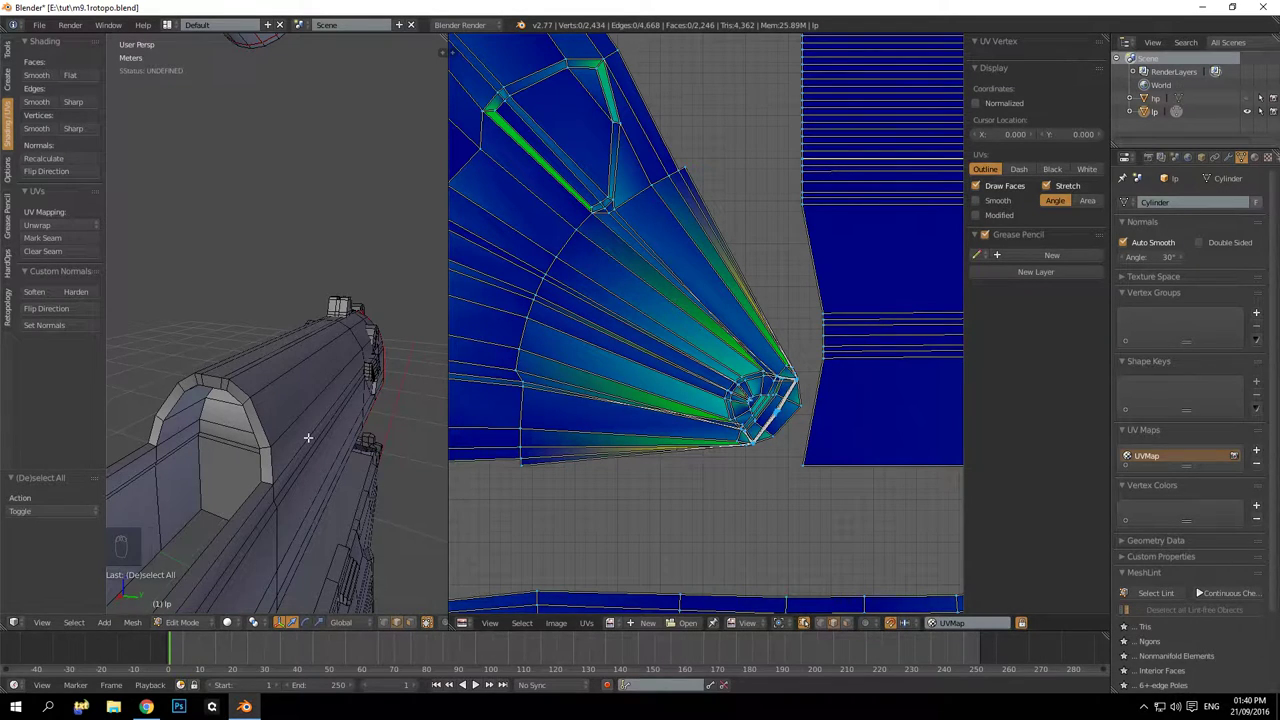
pyautogui.moveTo(280, 418); pyautogui.dragTo(269, 369, button='middle')
pyautogui.scroll(-4, 286, 351)
pyautogui.scroll(5, 351, 386)
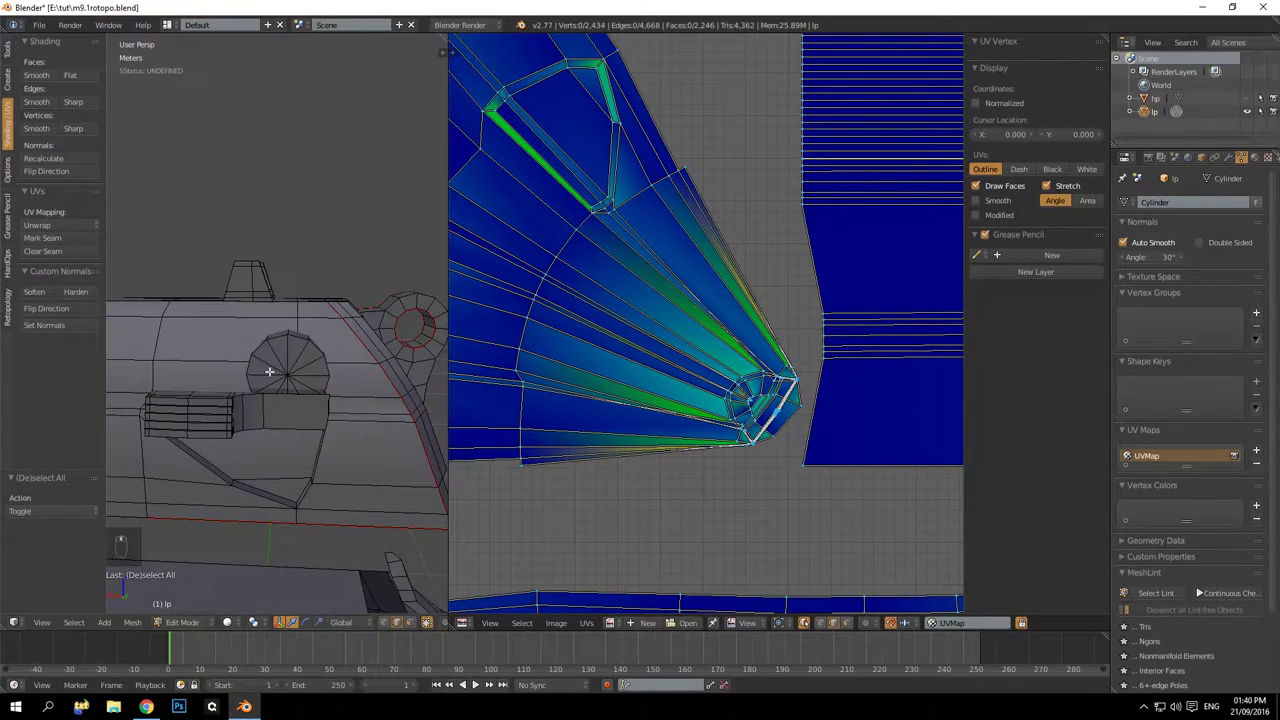
# Hide the safety lever and its round hub to expose the recess in the slide behind them
pyautogui.moveTo(281, 495); pyautogui.dragTo(298, 492, button='middle')
pyautogui.rightClick(298, 492)
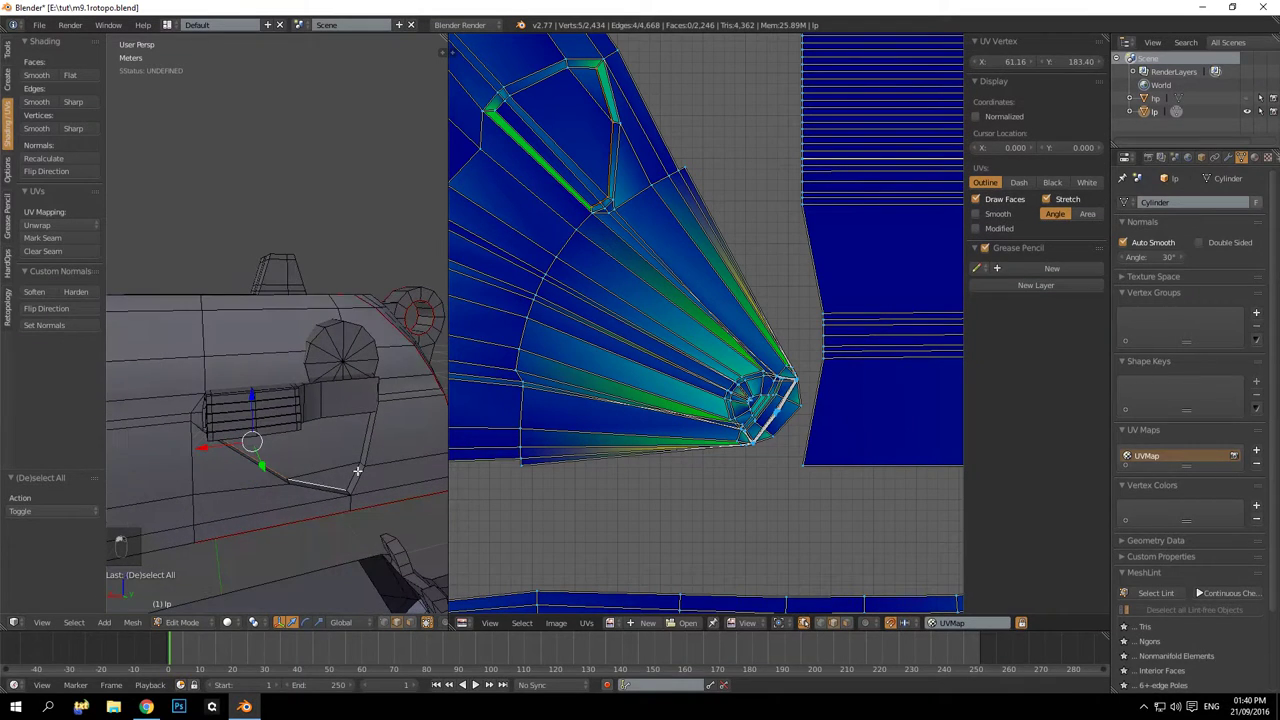
pyautogui.moveTo(357, 470); pyautogui.dragTo(345, 425, button='middle')
pyautogui.press('a')
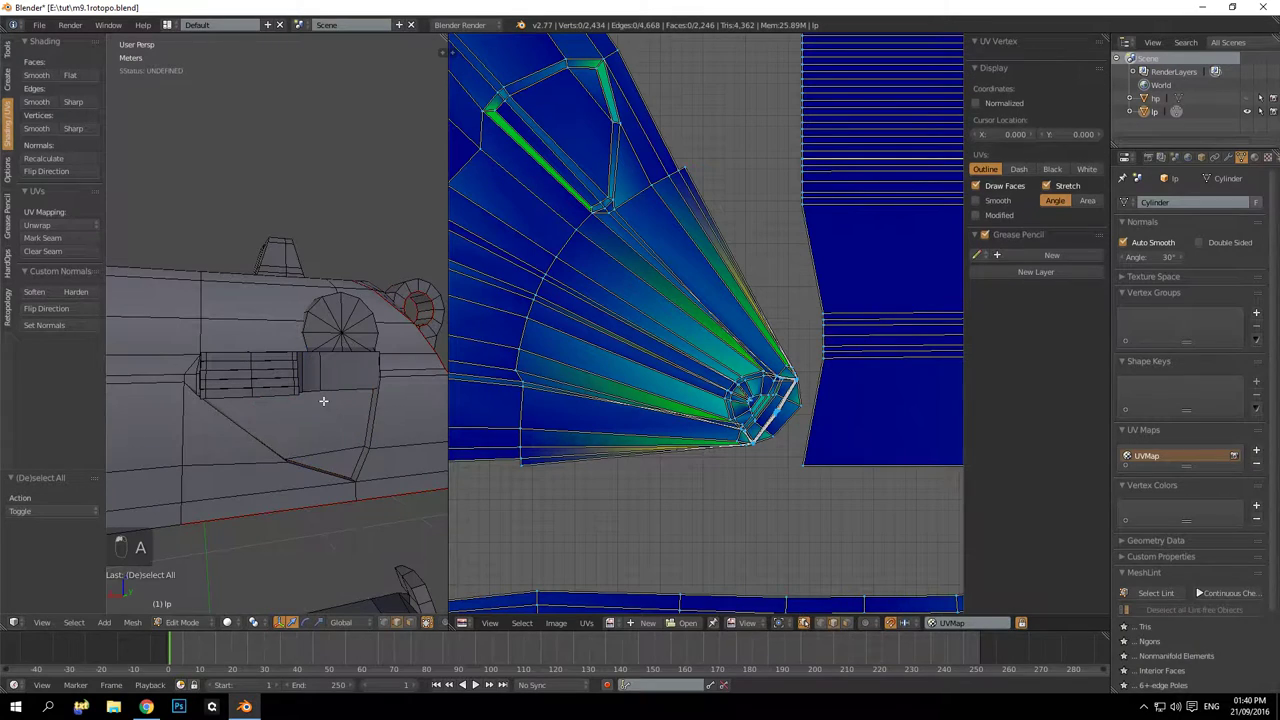
pyautogui.press('l')
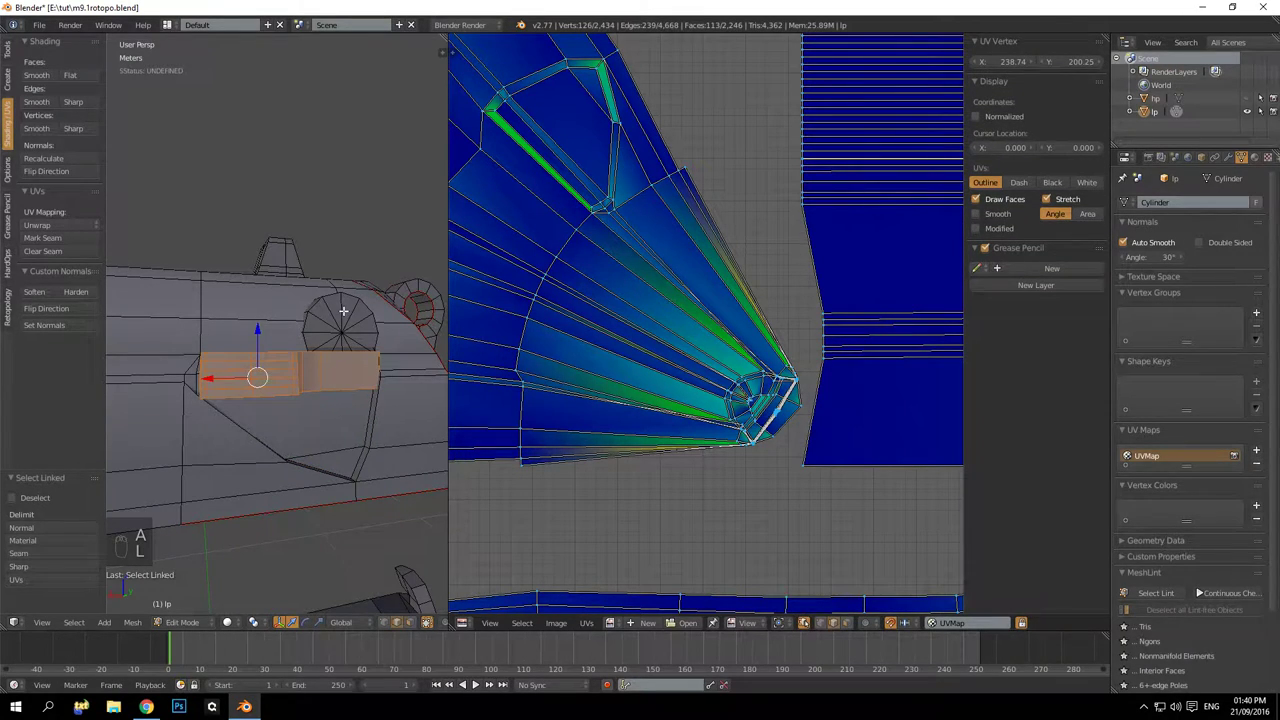
pyautogui.press('l')
pyautogui.press('h')
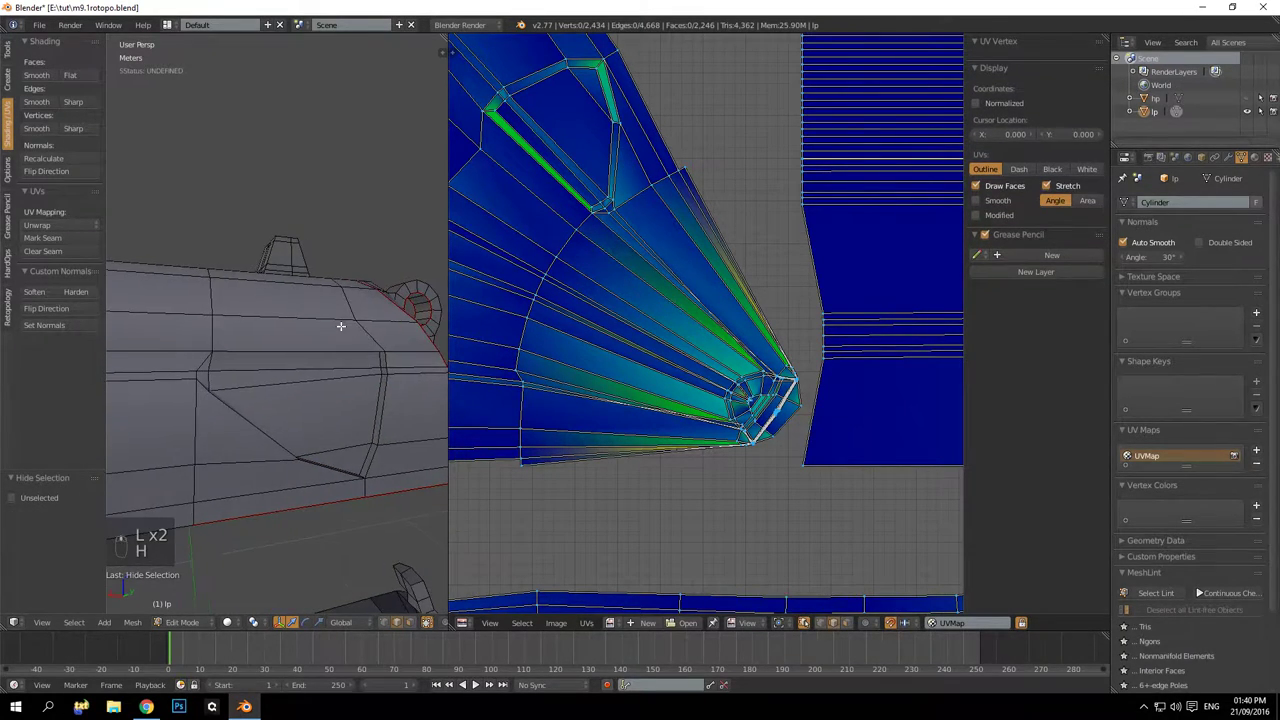
# Mark the inner edge loop of the slide's recess as a seam and reveal the hidden lever parts
pyautogui.moveTo(300, 378)
pyautogui.mouseDown(button='middle')
pyautogui.moveTo(262, 373)
pyautogui.moveTo(266, 397)
pyautogui.moveTo(218, 430)
pyautogui.moveTo(239, 388)
pyautogui.moveTo(285, 358)
pyautogui.mouseUp(button='middle')
pyautogui.keyDown('alt'); pyautogui.rightClick(209, 420); pyautogui.keyUp('alt')
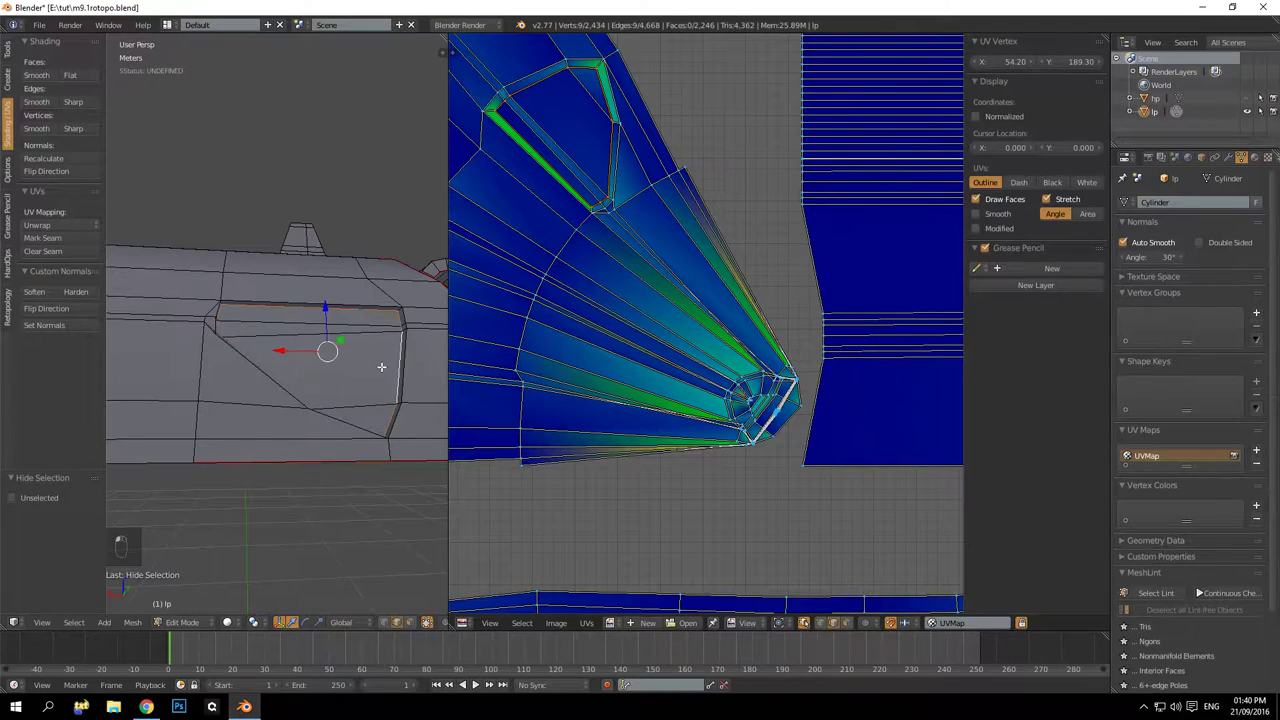
pyautogui.moveTo(381, 367); pyautogui.dragTo(369, 402, button='middle')
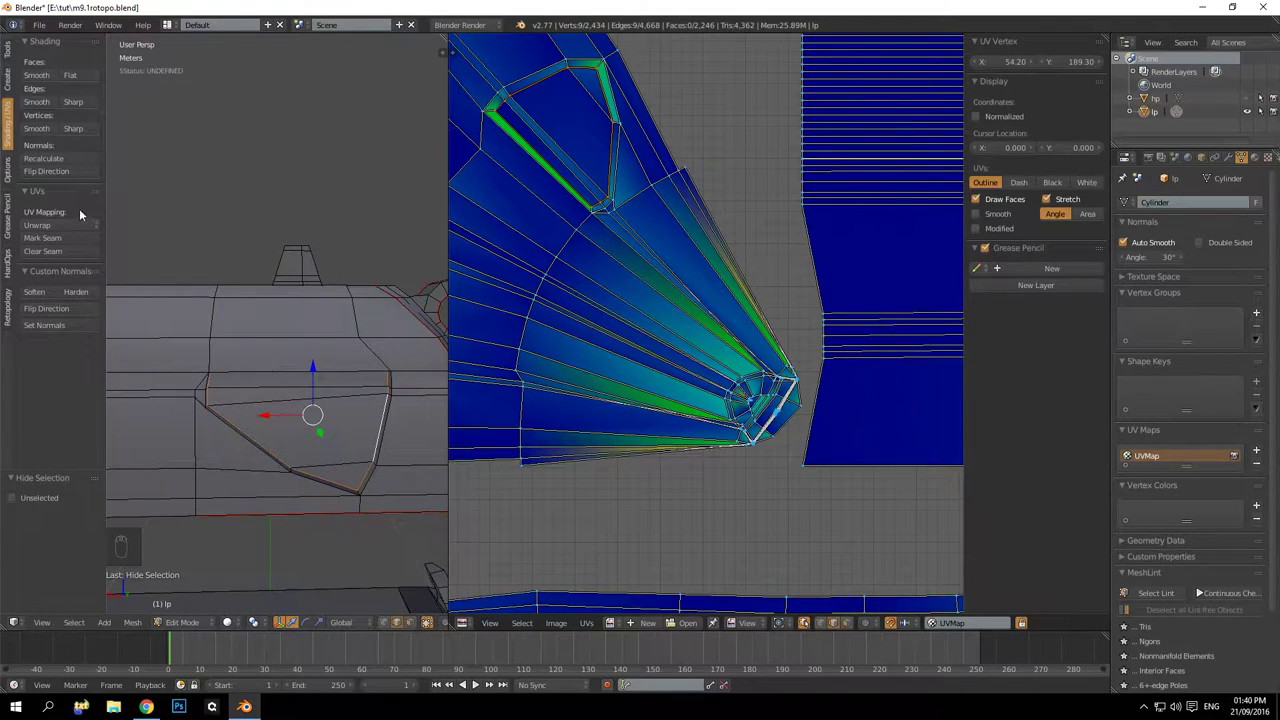
pyautogui.click(45, 238)
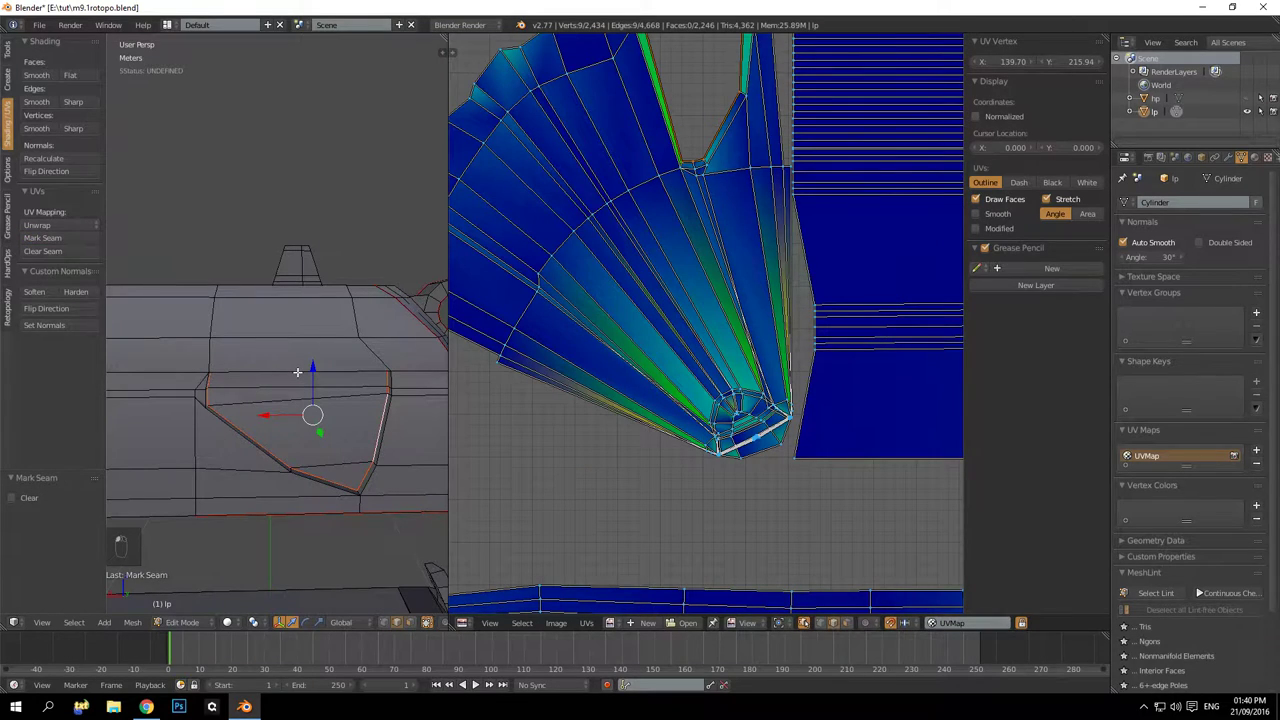
pyautogui.press('a')
pyautogui.hotkey('alt', 'h')
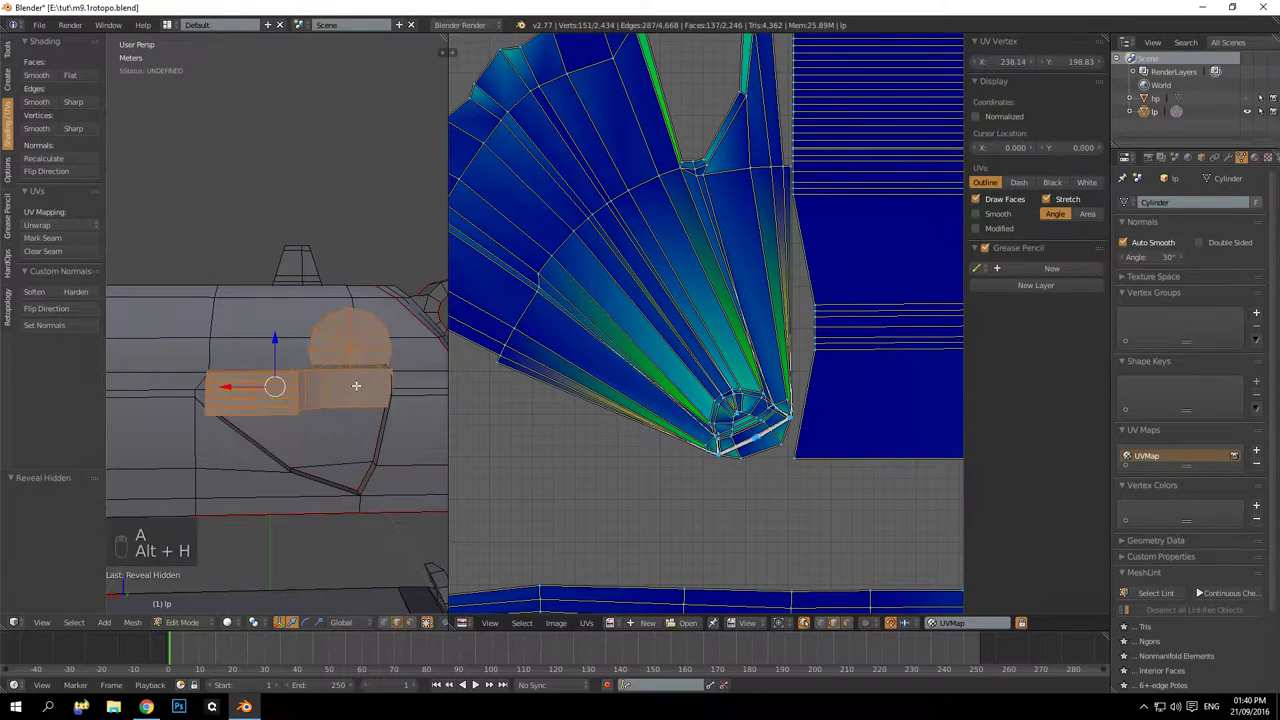
pyautogui.press('a')
# Clear the recess edge selection and hide the safety lever and hub again
pyautogui.moveTo(331, 380); pyautogui.dragTo(295, 440, button='middle')
pyautogui.scroll(2, 295, 440)
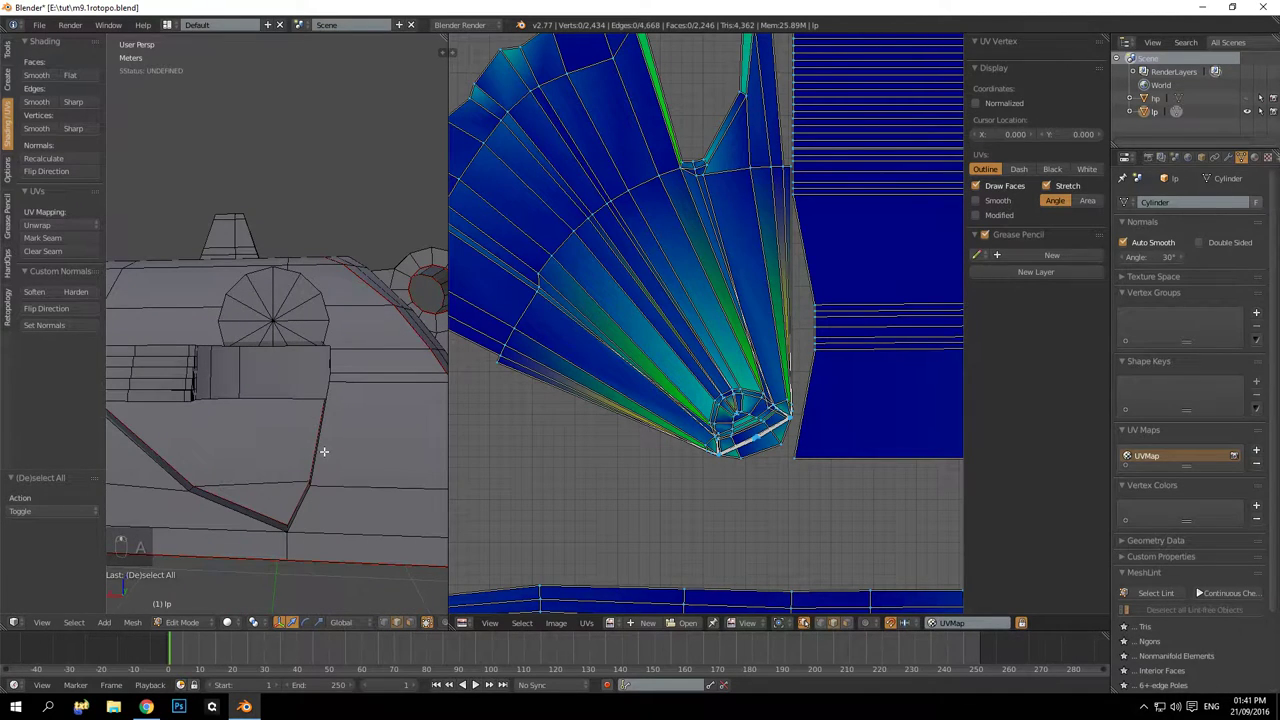
pyautogui.rightClick(322, 450)
pyautogui.moveTo(223, 449)
pyautogui.mouseDown(button='middle')
pyautogui.moveTo(225, 514)
pyautogui.moveTo(200, 470)
pyautogui.moveTo(231, 449)
pyautogui.mouseUp(button='middle')
pyautogui.press('z')
pyautogui.press('z')
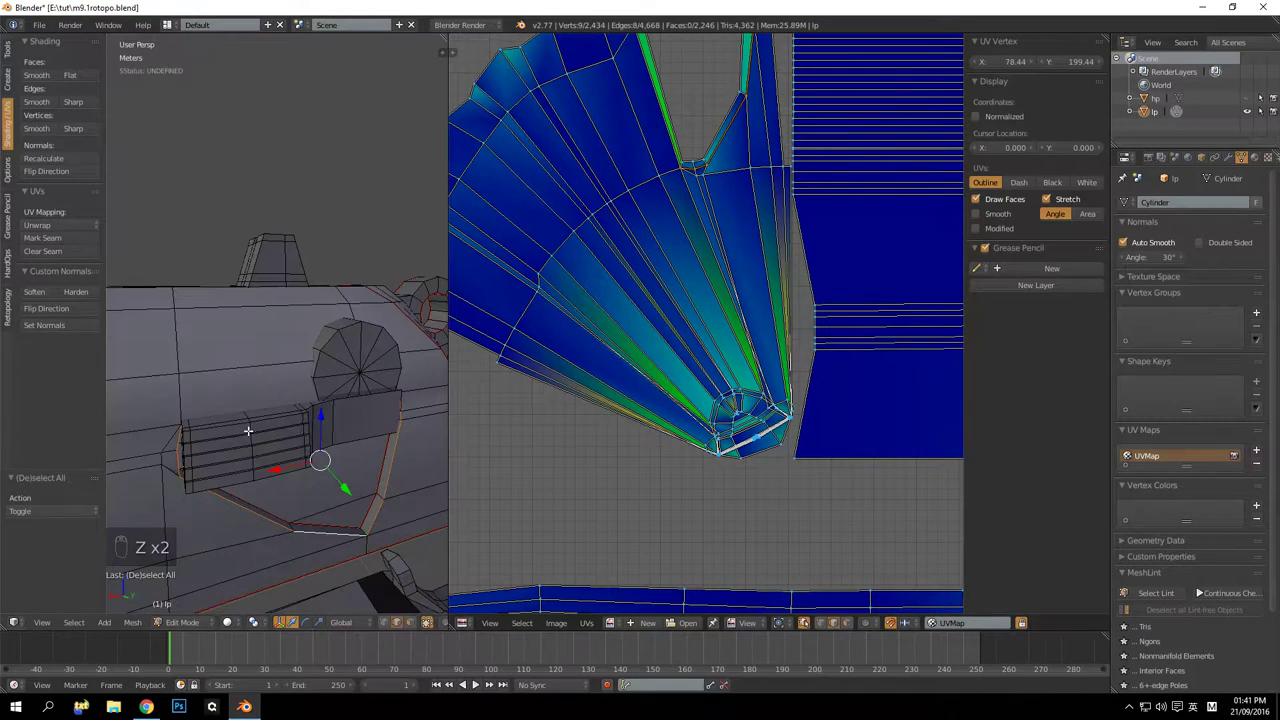
pyautogui.press('a')
pyautogui.press('l')
pyautogui.press('l')
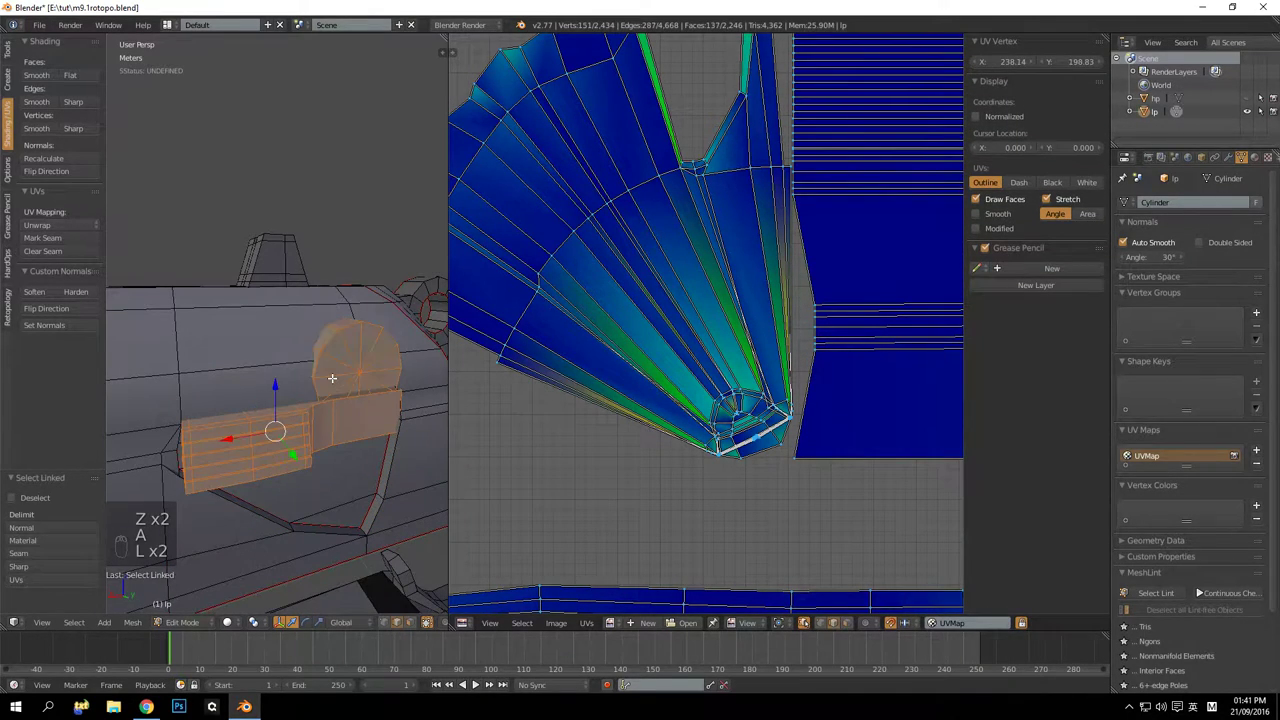
pyautogui.press('h')
# Mark the outer edge loop around the slide's recess as a seam
pyautogui.moveTo(334, 380); pyautogui.dragTo(417, 435, button='middle')
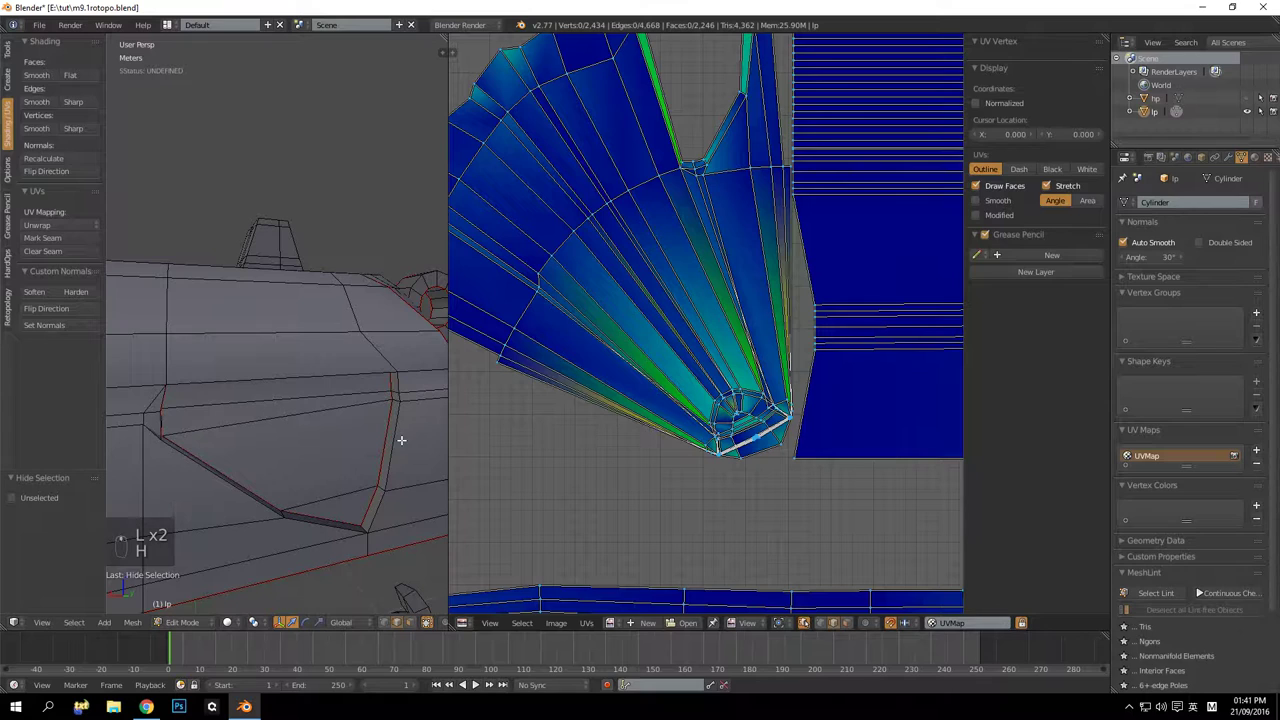
pyautogui.rightClick(401, 440)
pyautogui.keyDown('alt'); pyautogui.keyDown('shift'); pyautogui.rightClick(237, 497); pyautogui.keyUp('shift'); pyautogui.keyUp('alt')
pyautogui.moveTo(194, 406); pyautogui.dragTo(215, 330, button='middle')
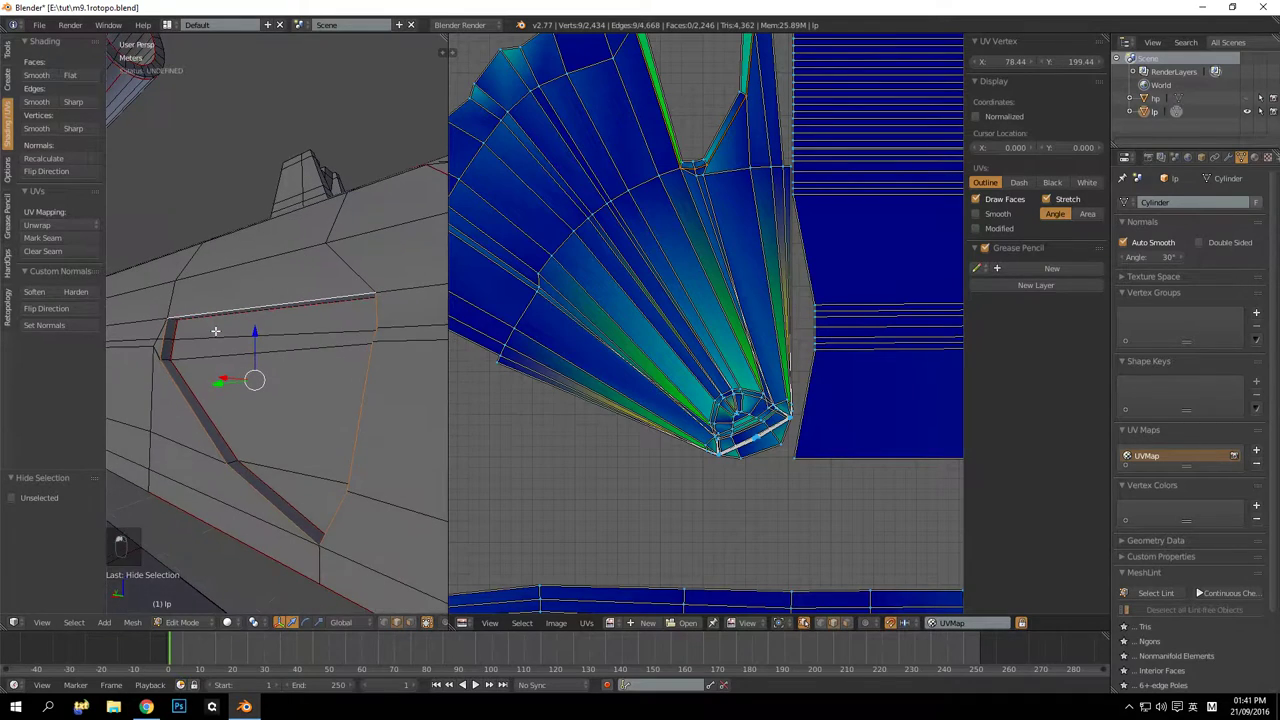
pyautogui.click(40, 239)
pyautogui.press('a')
# Mark the short edge across the recess wall at its lowest corner as a seam and unhide the safety lever parts
pyautogui.moveTo(174, 386); pyautogui.dragTo(334, 506, button='middle')
pyautogui.scroll(2, 326, 460)
pyautogui.scroll(2, 354, 508)
pyautogui.rightClick(325, 518)
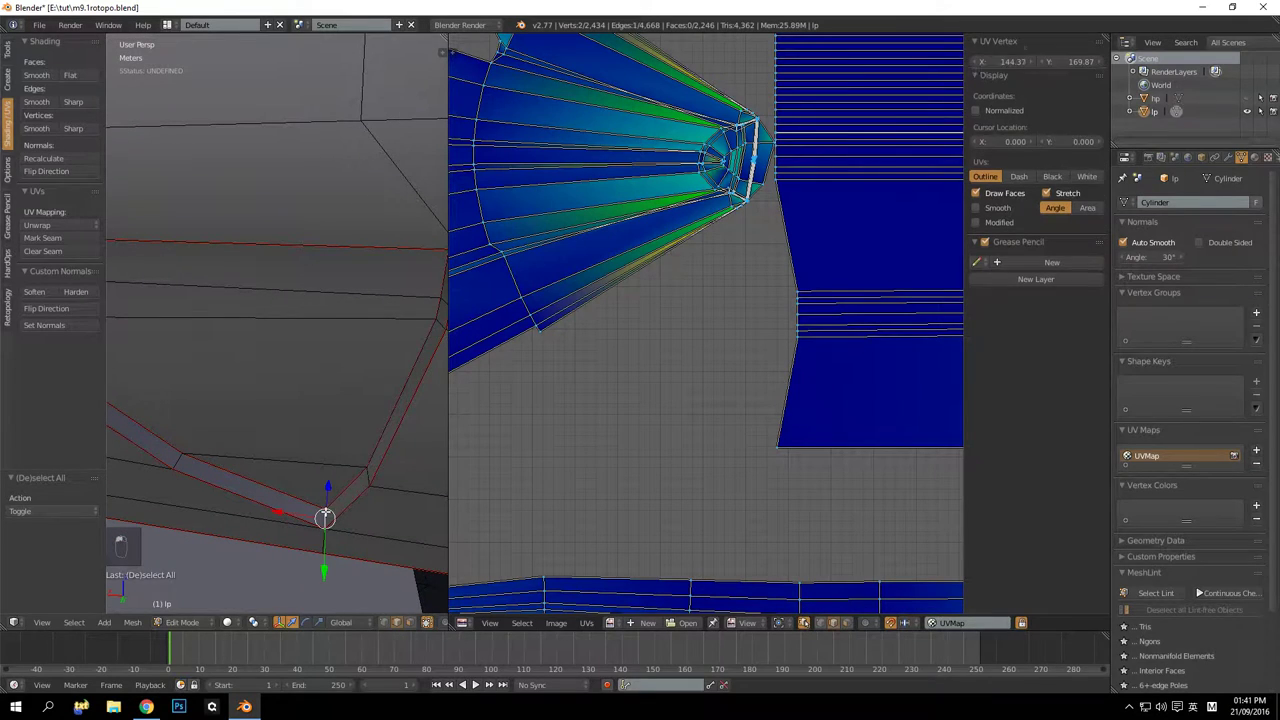
pyautogui.click(42, 238)
pyautogui.moveTo(303, 463); pyautogui.dragTo(334, 399, button='middle')
pyautogui.hotkey('alt', 'h')
pyautogui.scroll(-3, 287, 441)
pyautogui.press('a')
# Mark the edges around the back of the safety lever, where it meets the slide, as a seam
pyautogui.moveTo(368, 333); pyautogui.dragTo(282, 376, button='middle')
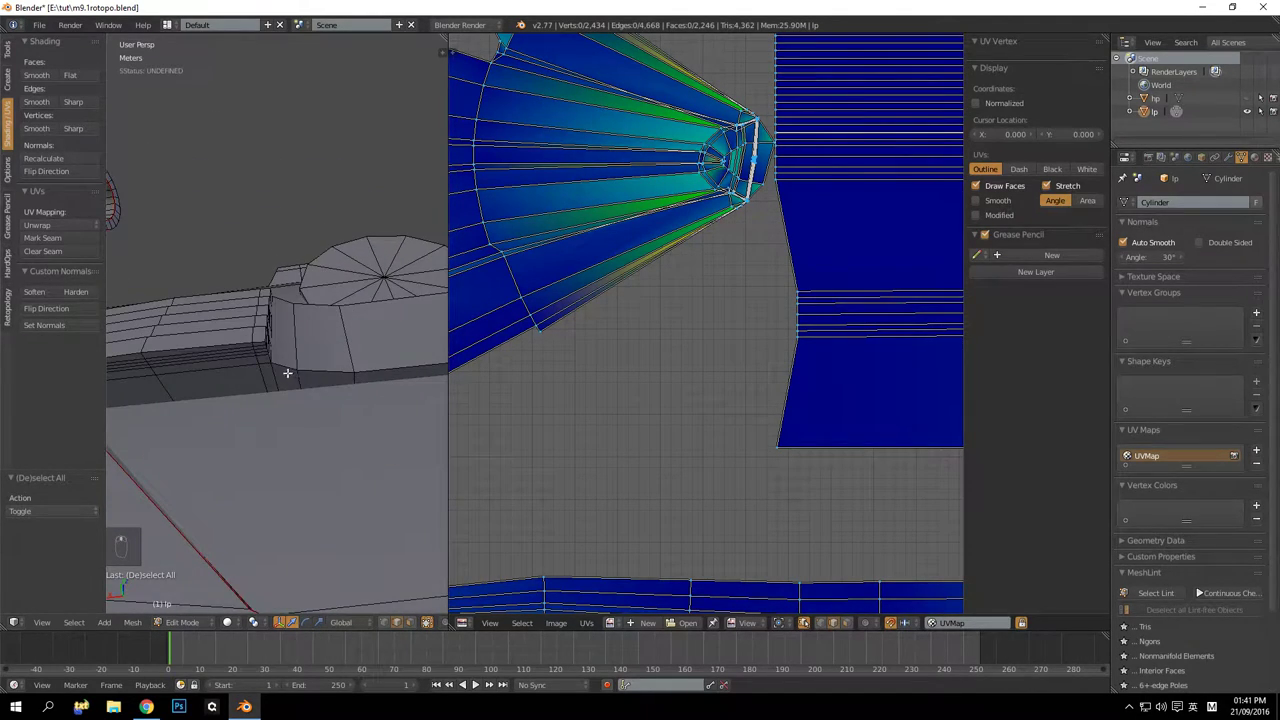
pyautogui.rightClick(284, 370)
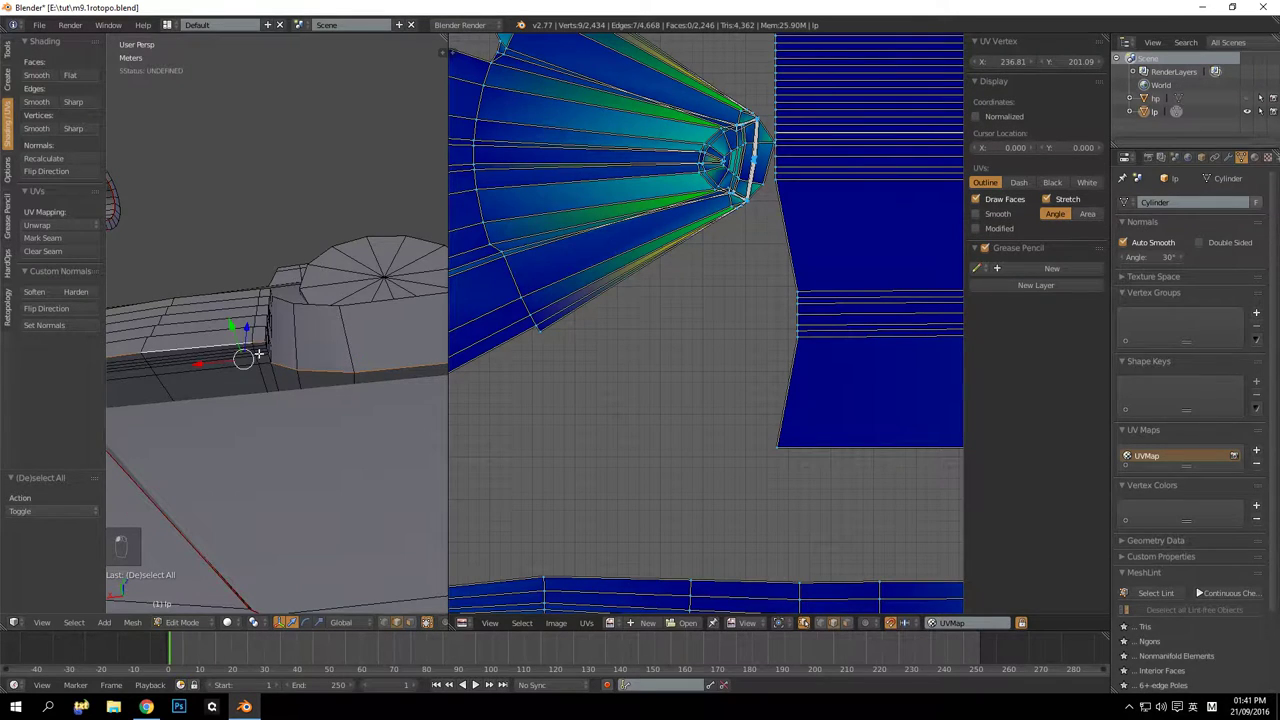
pyautogui.moveTo(258, 354); pyautogui.dragTo(251, 367, button='middle')
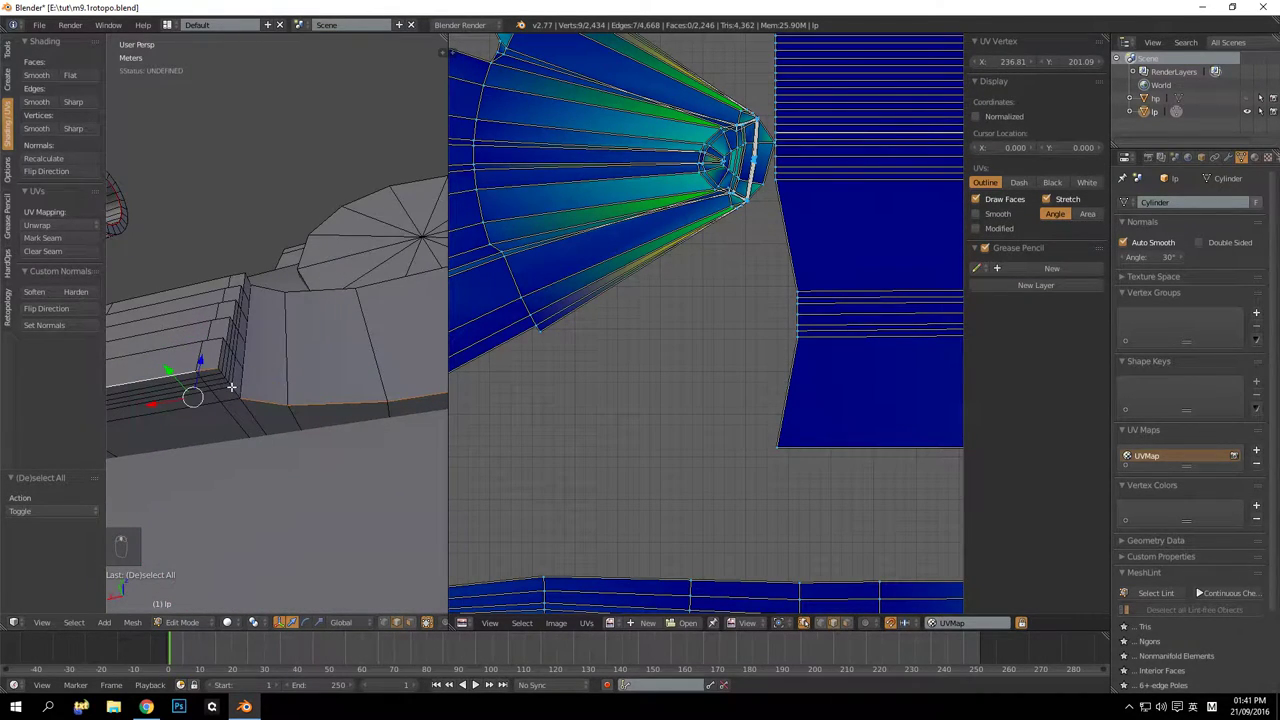
pyautogui.hotkey('ctrl', 'z')
pyautogui.hotkey('ctrl', 'z')
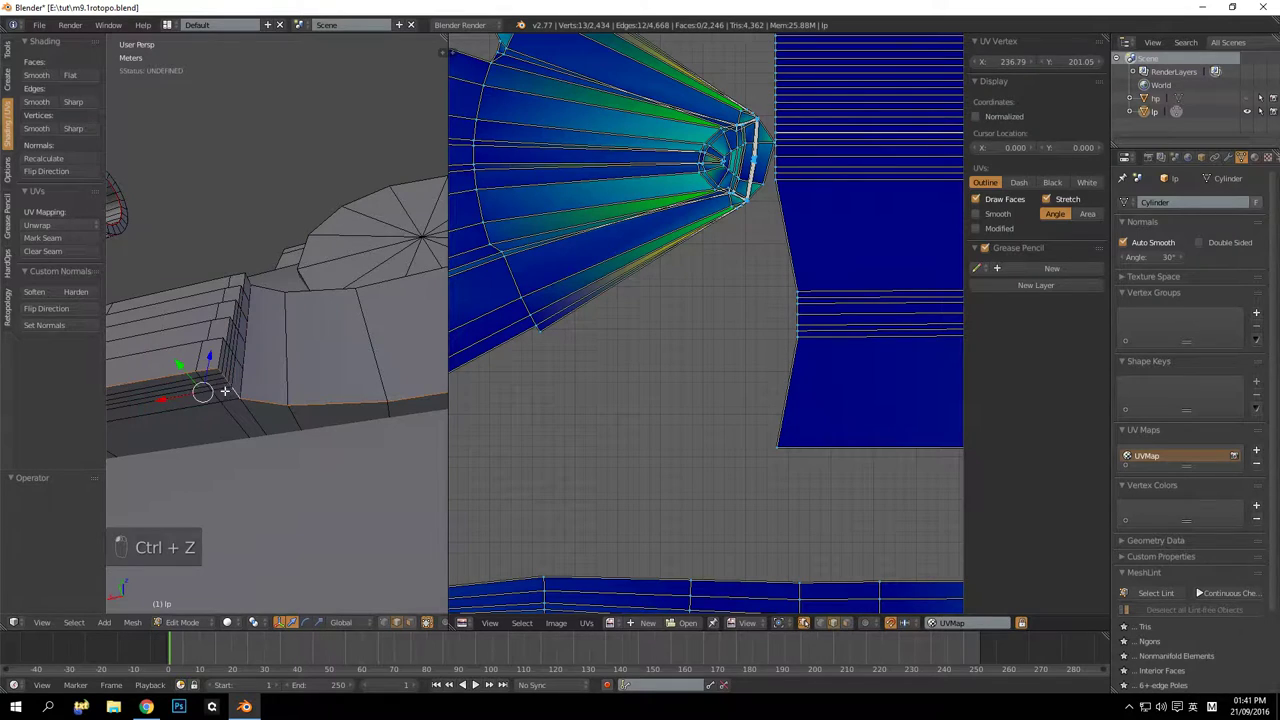
pyautogui.moveTo(232, 387); pyautogui.dragTo(310, 389, button='middle')
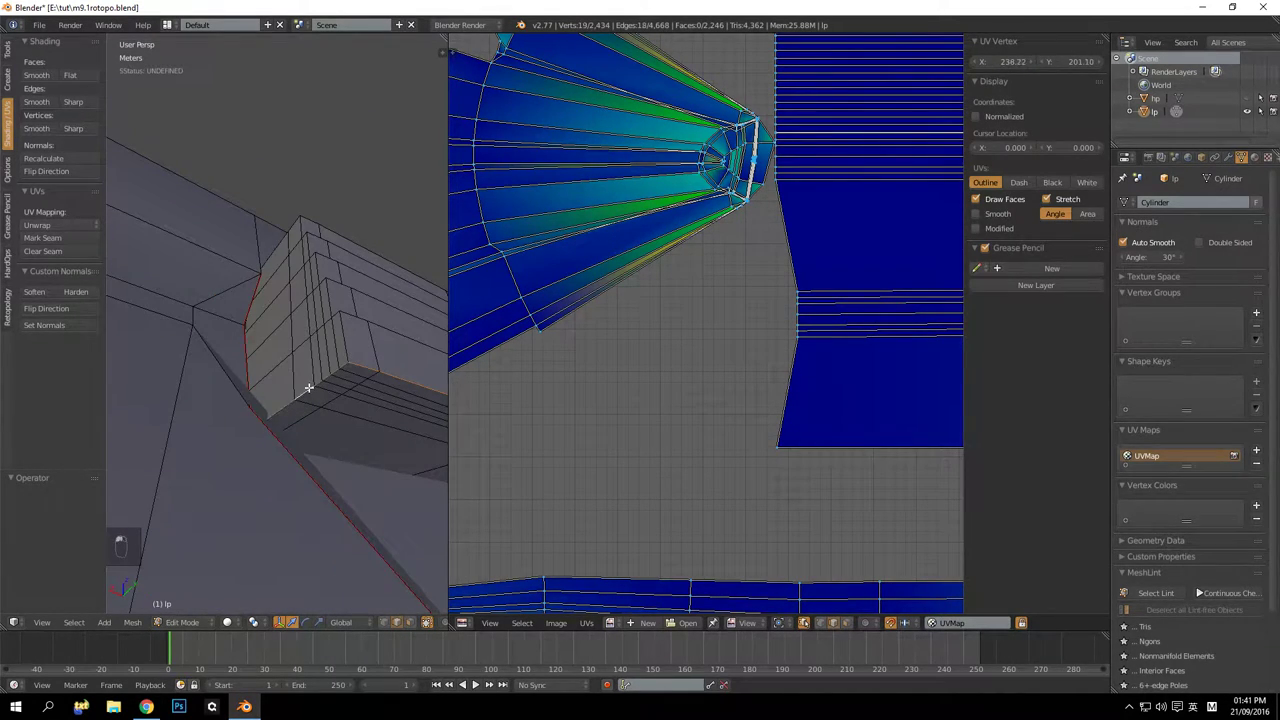
pyautogui.press('a')
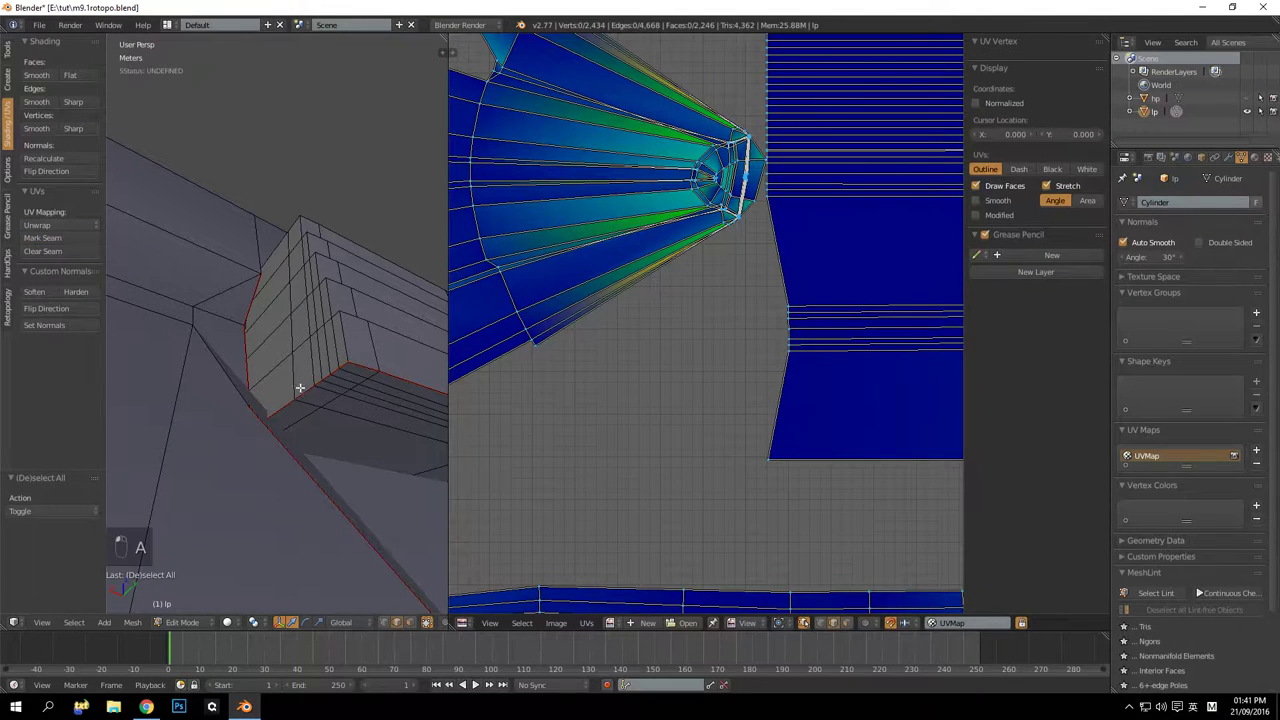
# Examine the trigger guard, barrel and slide seams, along with the stretched slide island in the UV layout
pyautogui.moveTo(163, 317); pyautogui.dragTo(328, 368, button='middle')
pyautogui.scroll(-4, 267, 360)
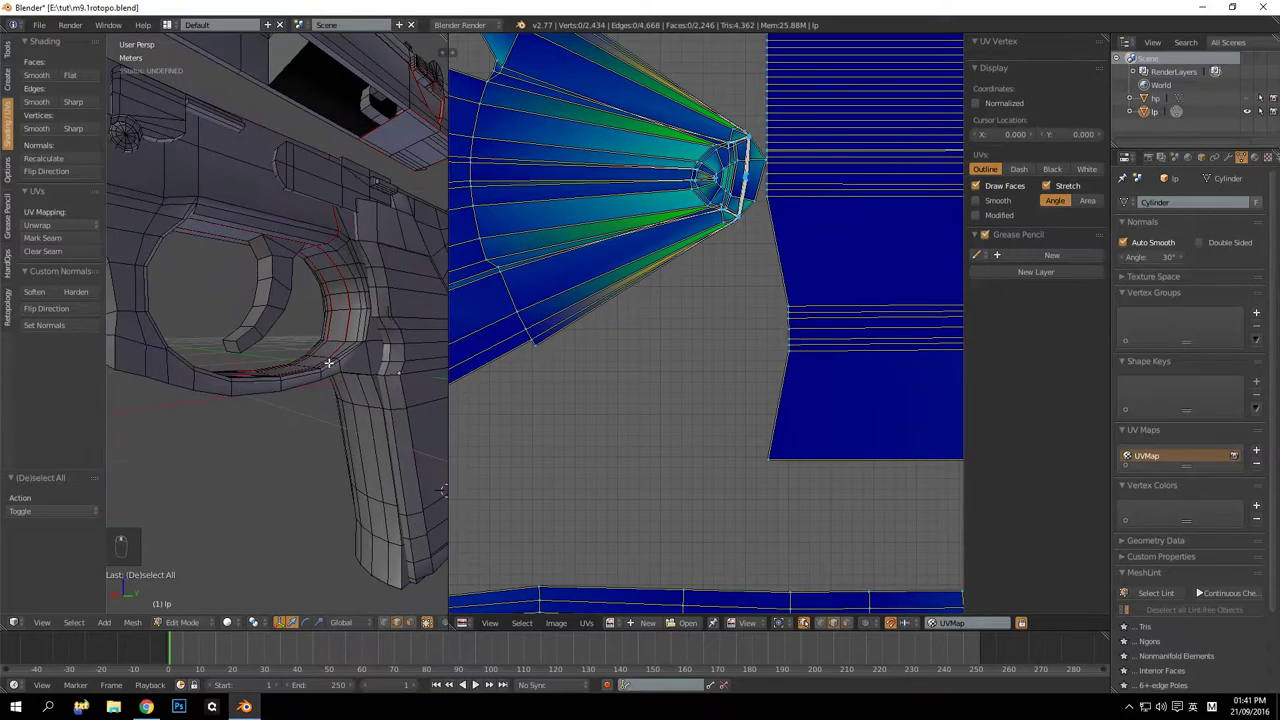
pyautogui.scroll(3, 328, 369)
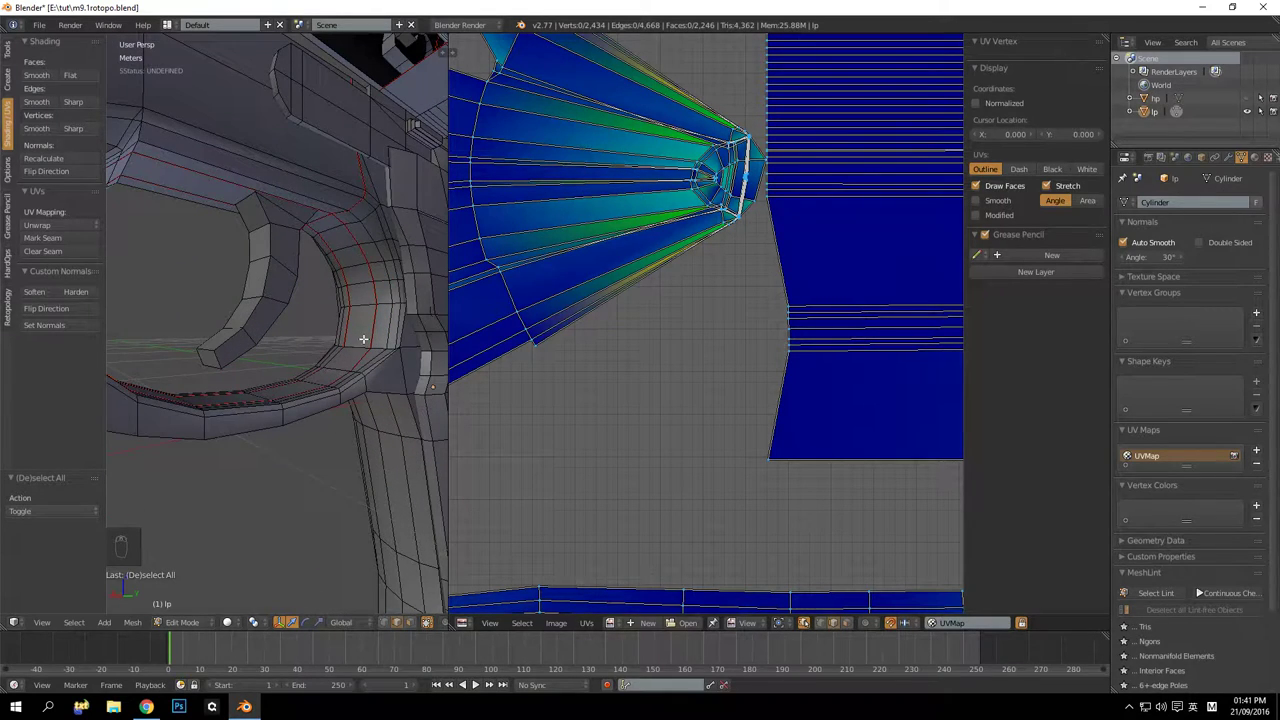
pyautogui.moveTo(237, 295); pyautogui.dragTo(213, 333, button='middle')
pyautogui.moveTo(168, 227); pyautogui.dragTo(213, 276, button='middle')
pyautogui.moveTo(250, 382)
pyautogui.mouseDown(button='middle')
pyautogui.moveTo(251, 317)
pyautogui.moveTo(258, 457)
pyautogui.moveTo(253, 383)
pyautogui.mouseUp(button='middle')
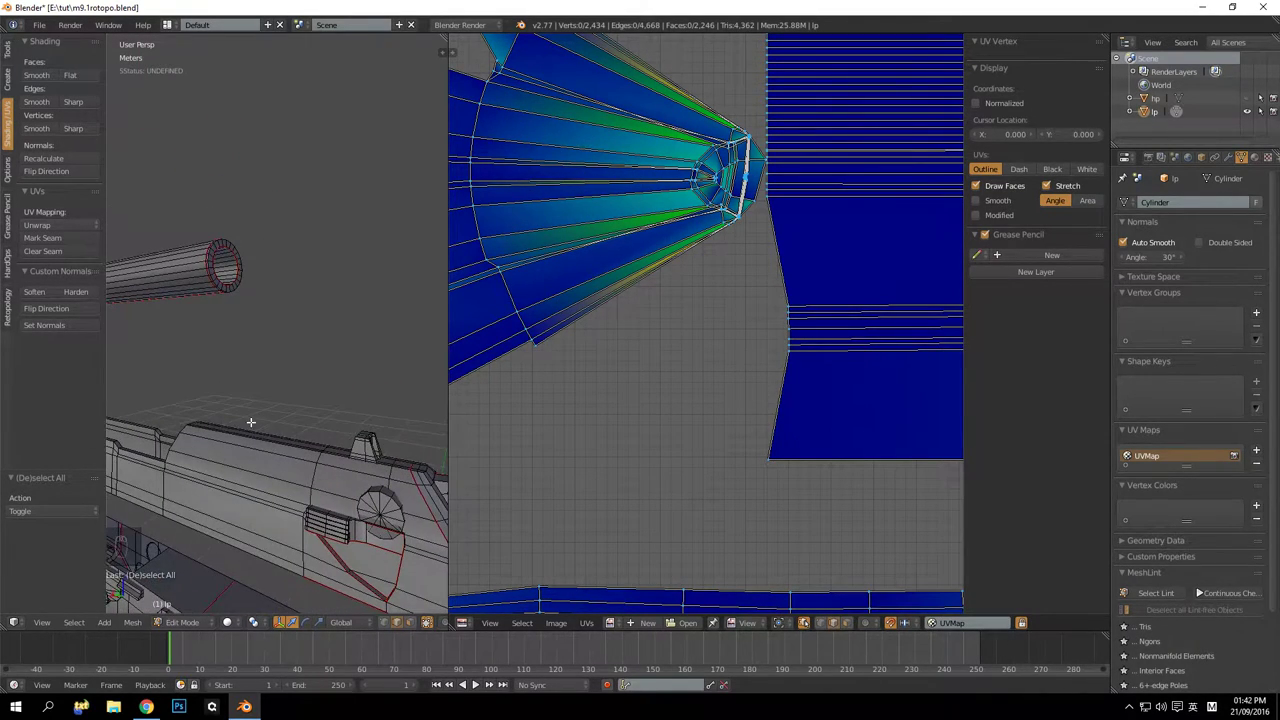
pyautogui.press('a')
pyautogui.press('a')
pyautogui.press('a')
pyautogui.scroll(5, 610, 368)
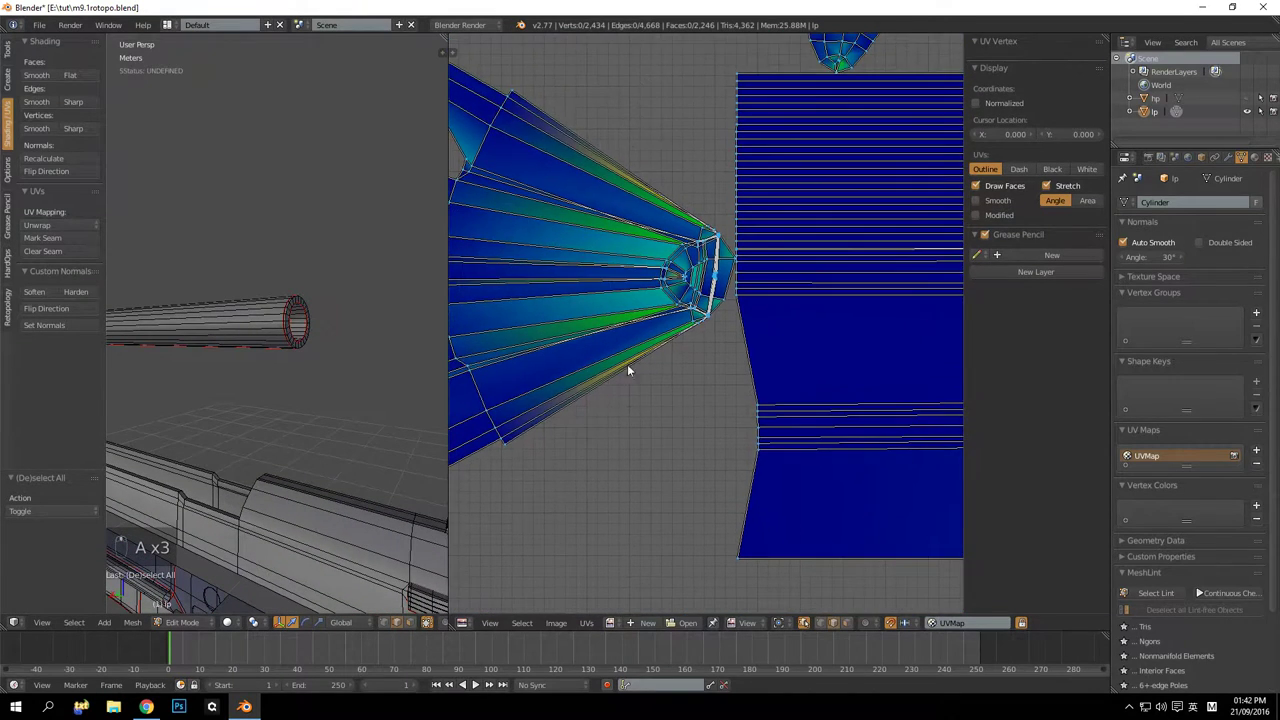
pyautogui.scroll(-3, 708, 292)
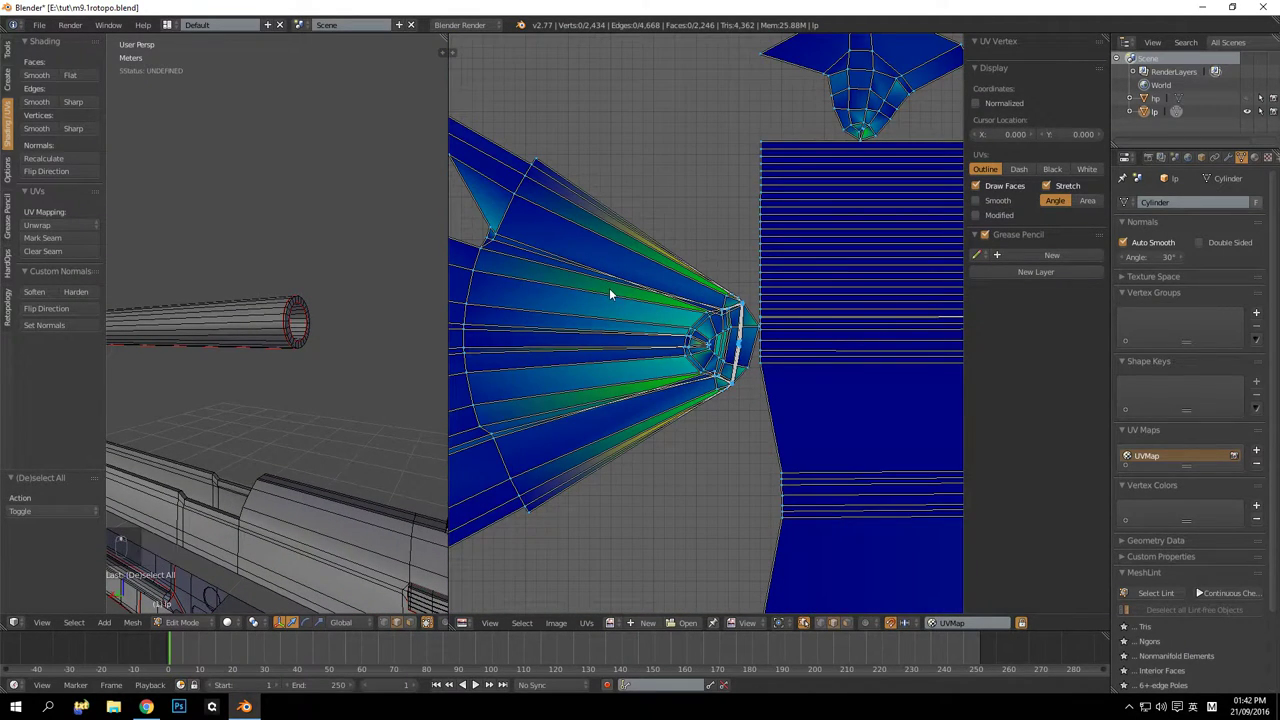
pyautogui.rightClick(610, 294)
pyautogui.moveTo(186, 283); pyautogui.dragTo(174, 314, button='middle')
pyautogui.press('KP_Decimal')
pyautogui.moveTo(258, 418); pyautogui.dragTo(379, 397, button='middle')
pyautogui.press('z')
pyautogui.press('z')
pyautogui.press('a')
pyautogui.keyDown('alt'); pyautogui.rightClick(259, 365); pyautogui.keyUp('alt')
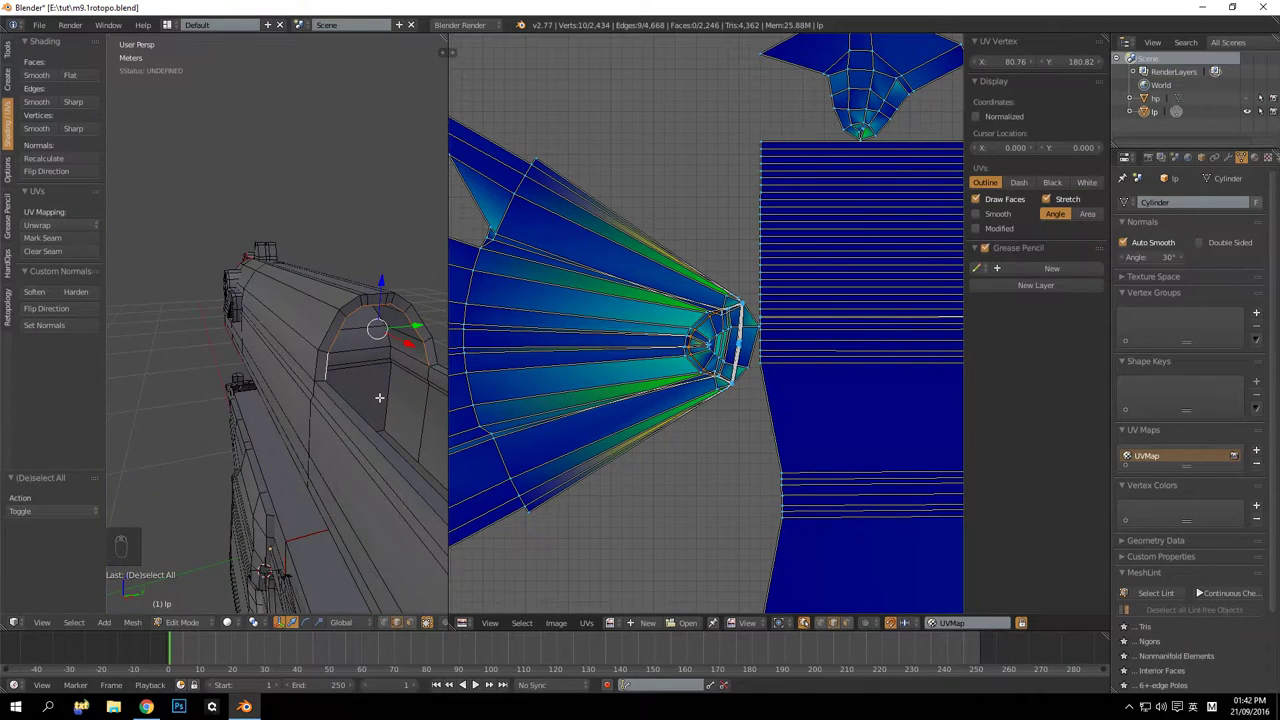
pyautogui.moveTo(327, 379); pyautogui.dragTo(232, 380, button='middle')
pyautogui.hotkey('ctrl', 'z')
pyautogui.press('a')
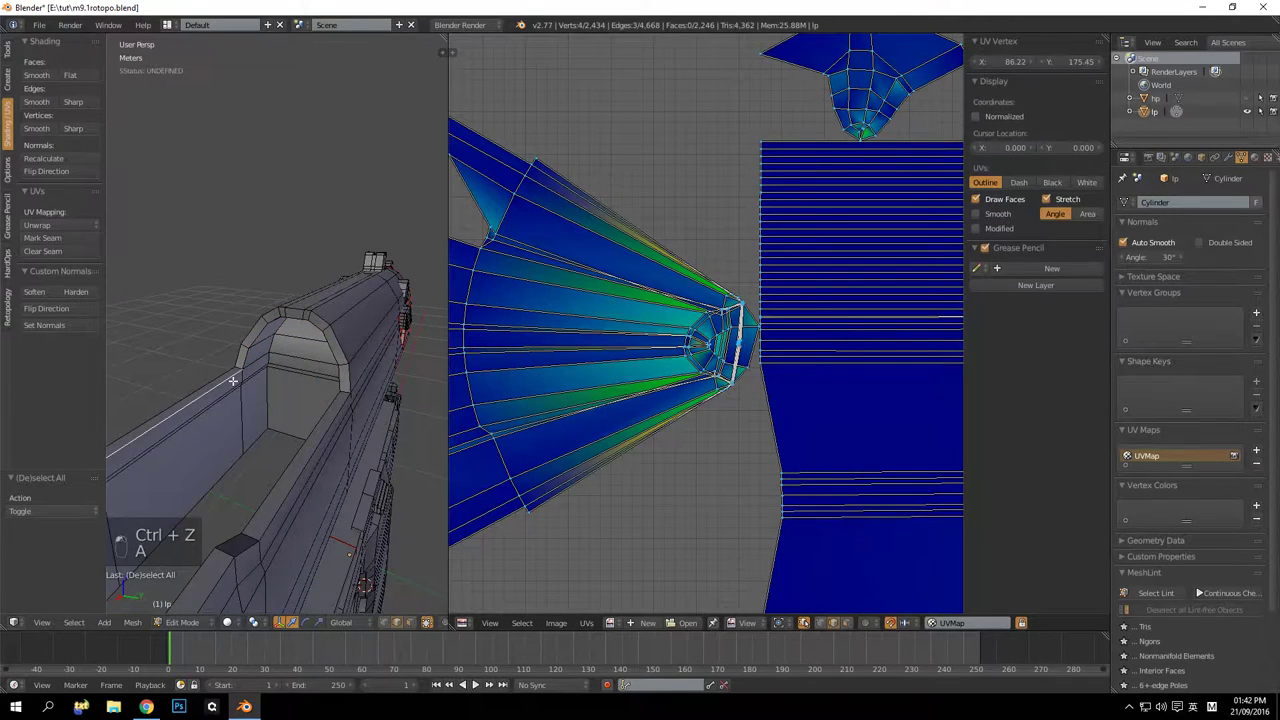
# Mark the edge loop around the rim of the slide's open top, including the arch, as a seam
pyautogui.keyDown('alt'); pyautogui.keyDown('shift'); pyautogui.rightClick(326, 414); pyautogui.keyUp('shift'); pyautogui.keyUp('alt')
pyautogui.moveTo(326, 414); pyautogui.dragTo(257, 414, button='middle')
pyautogui.scroll(-5, 250, 410)
pyautogui.scroll(4, 337, 411)
pyautogui.keyDown('shift'); pyautogui.moveTo(179, 376); pyautogui.dragTo(143, 451, button='middle'); pyautogui.keyUp('shift')
pyautogui.scroll(3, 189, 360)
pyautogui.moveTo(246, 379); pyautogui.dragTo(182, 391, button='middle')
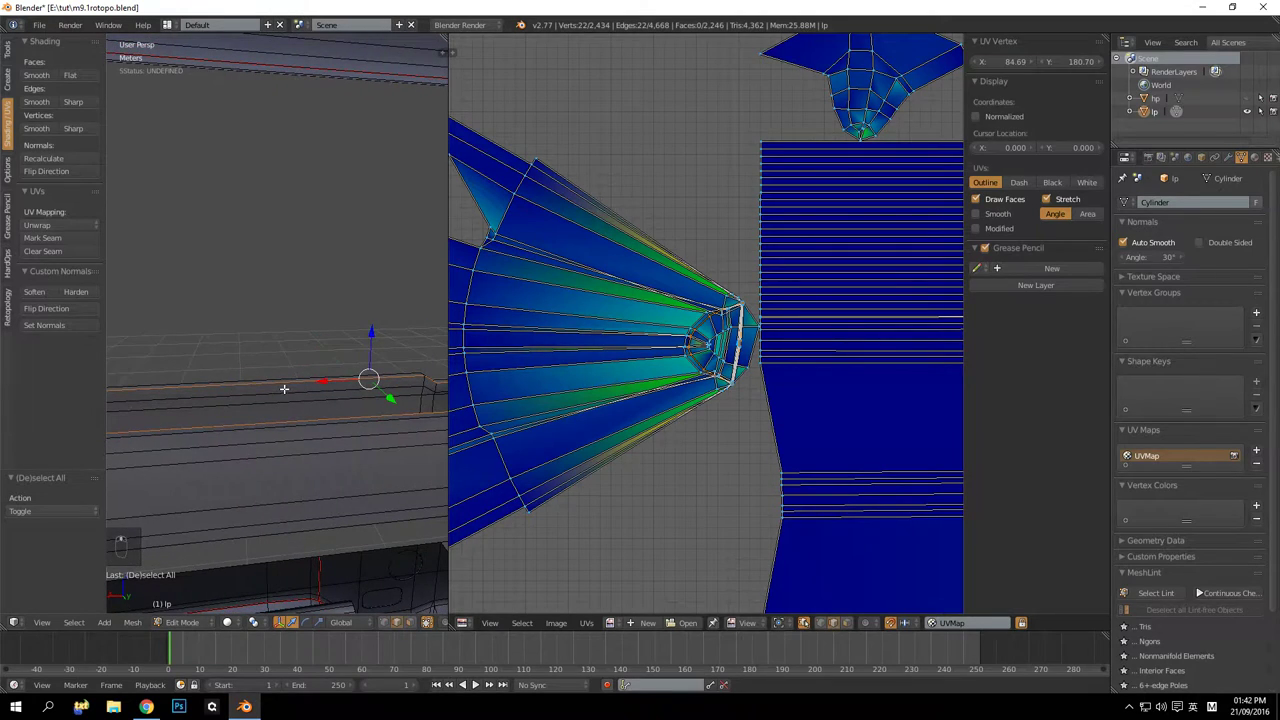
pyautogui.moveTo(284, 388); pyautogui.dragTo(111, 339, button='middle')
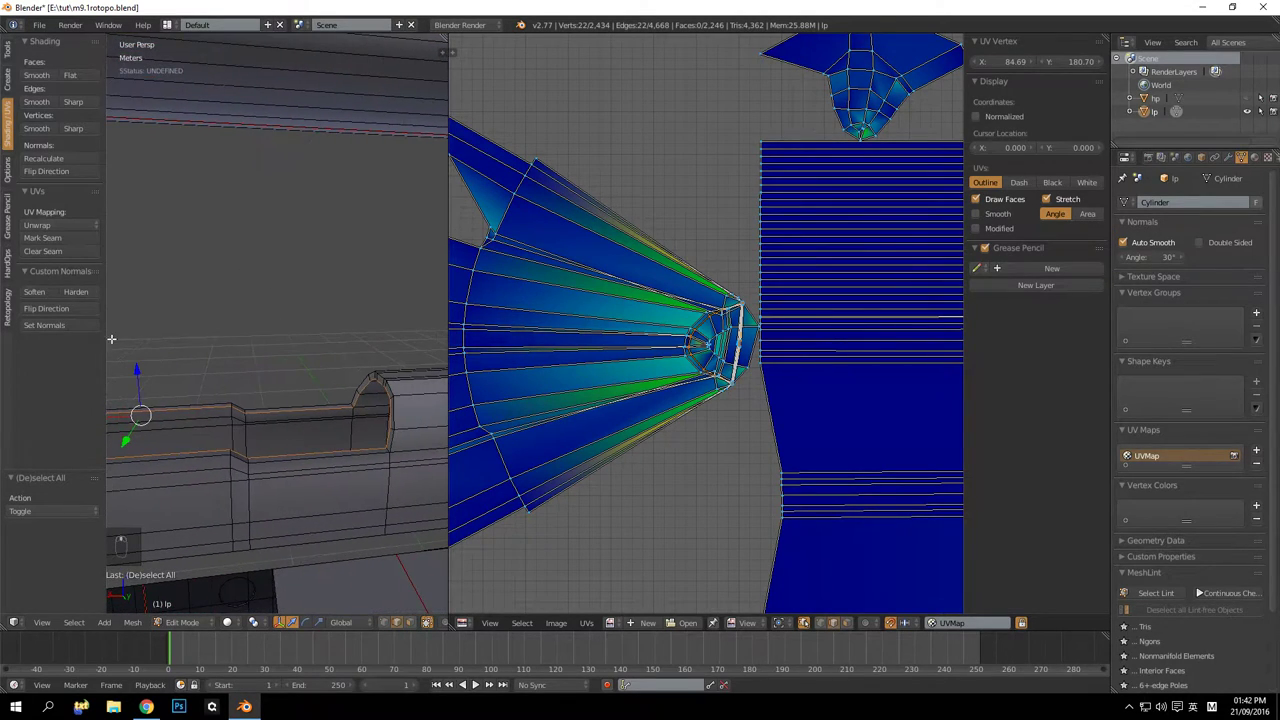
pyautogui.click(57, 237)
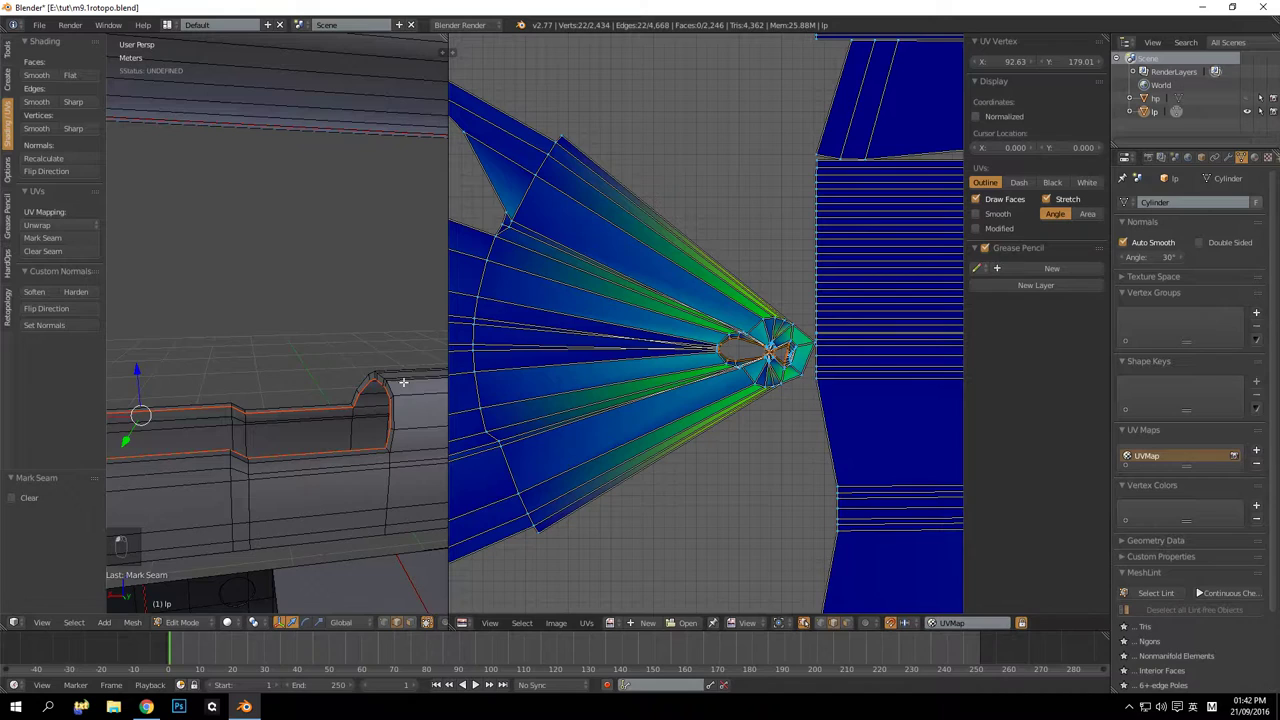
# Mark the edge loop around the slide's front end face as a seam and clear the selection
pyautogui.moveTo(403, 382); pyautogui.dragTo(337, 400, button='middle')
pyautogui.press('a')
pyautogui.scroll(-6, 277, 366)
pyautogui.scroll(3, 337, 400)
pyautogui.moveTo(240, 404); pyautogui.dragTo(142, 284, button='middle')
pyautogui.keyDown('alt'); pyautogui.rightClick(325, 370); pyautogui.keyUp('alt')
pyautogui.keyDown('shift'); pyautogui.rightClick(351, 311); pyautogui.keyUp('shift')
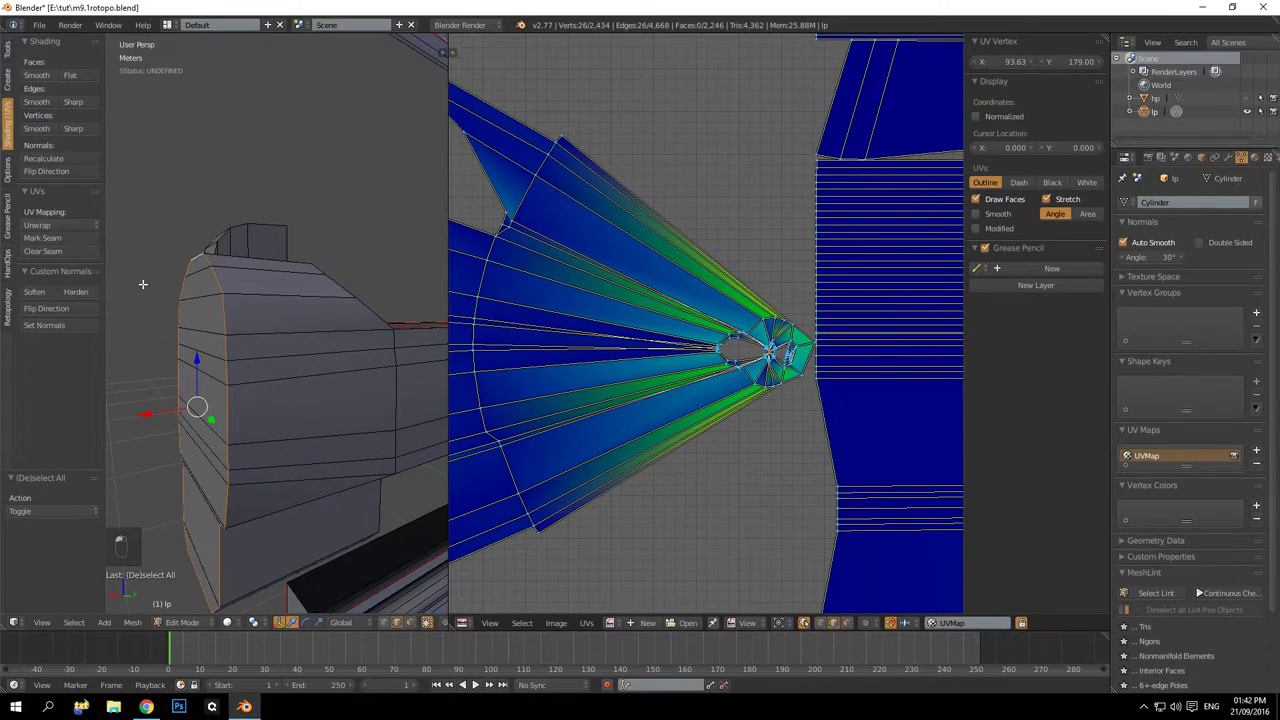
pyautogui.click(69, 238)
pyautogui.press('a')
# Mark the long top edge on one side of the front sight as a seam and inspect its island in the UV layout
pyautogui.moveTo(247, 283); pyautogui.dragTo(256, 327, button='middle')
pyautogui.rightClick(282, 316)
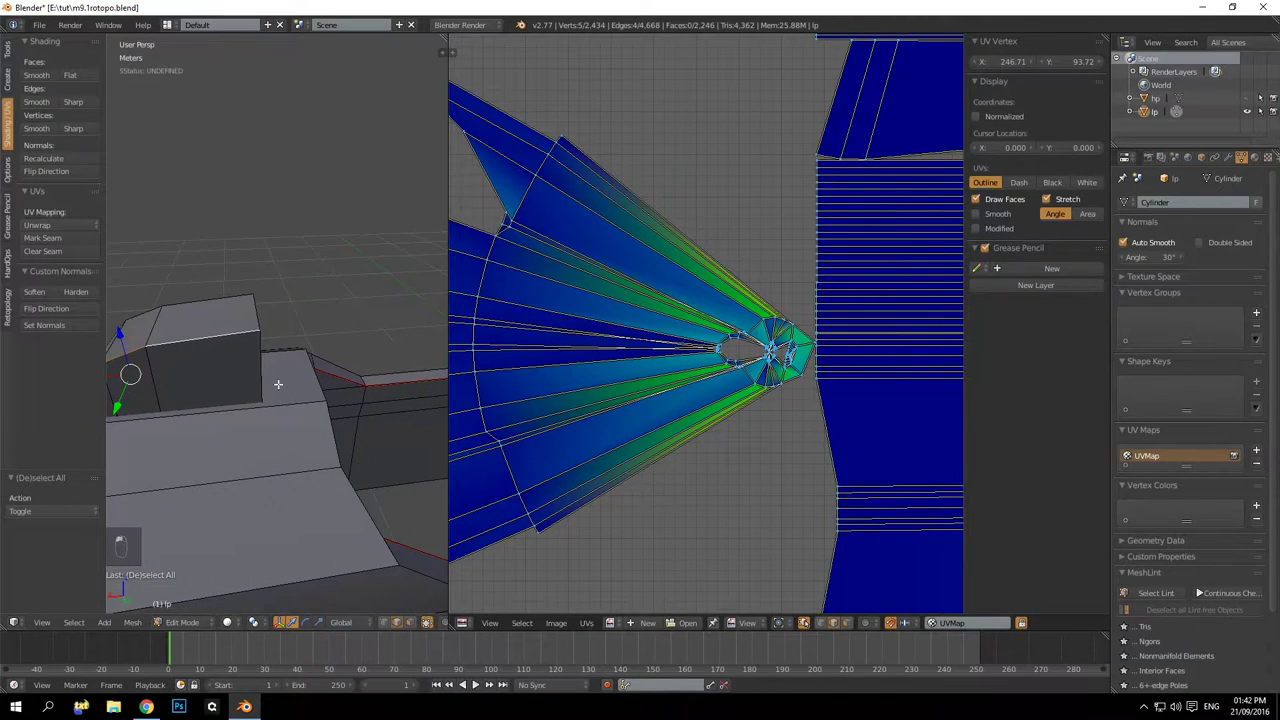
pyautogui.moveTo(278, 384); pyautogui.dragTo(133, 344, button='middle')
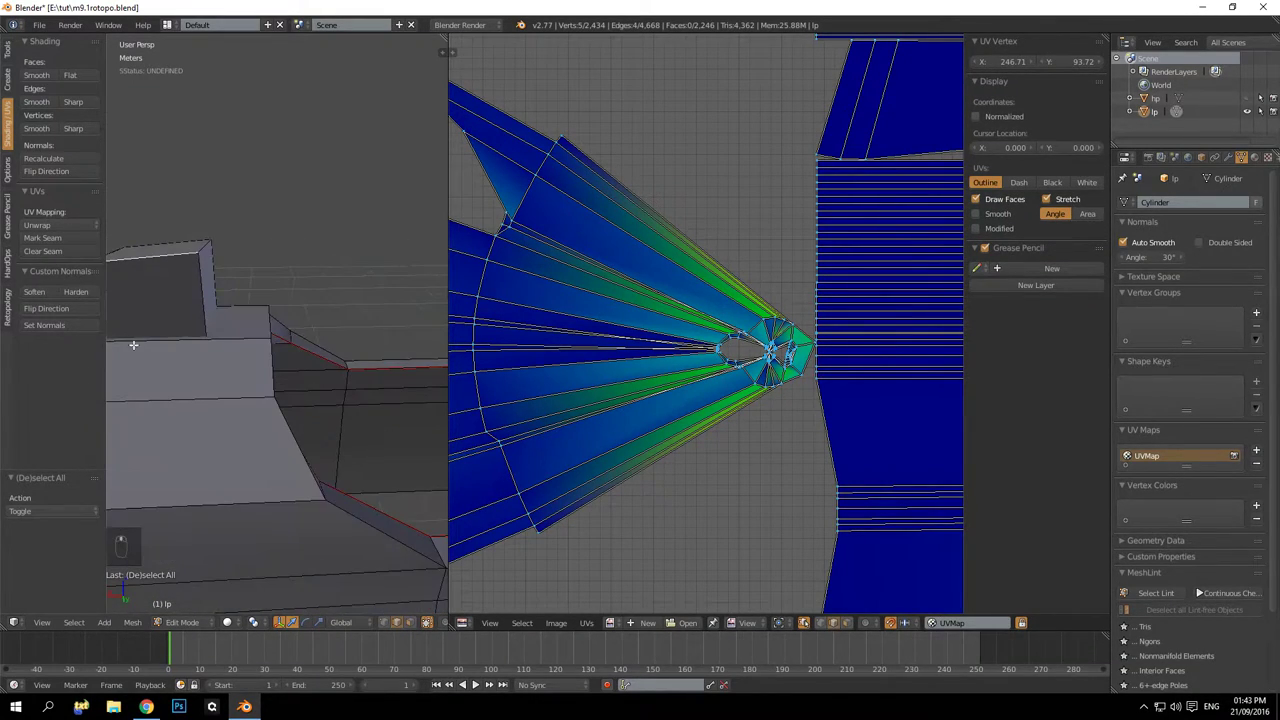
pyautogui.click(41, 241)
pyautogui.scroll(-8, 715, 316)
pyautogui.press('KP_Decimal')
pyautogui.scroll(-1, 716, 312)
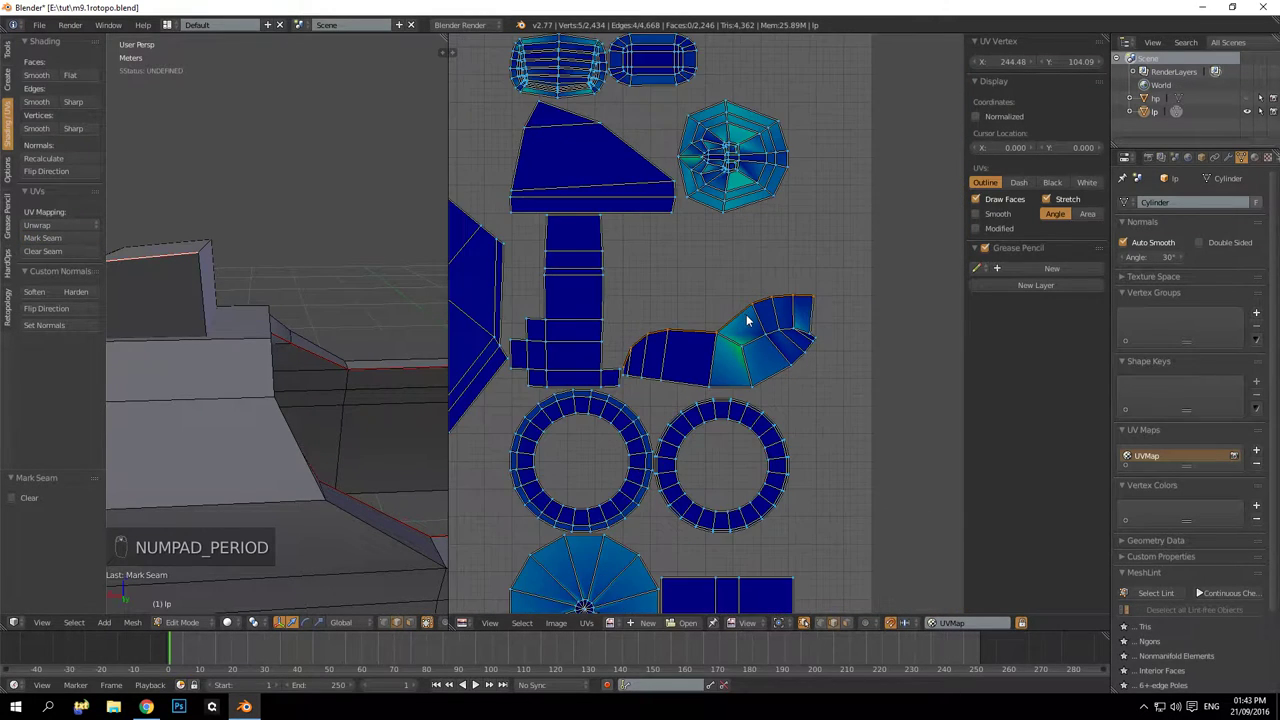
pyautogui.scroll(1, 746, 320)
# Try marking the short rear top edge of the front sight as a seam, and undo the marking
pyautogui.moveTo(330, 296); pyautogui.dragTo(220, 255, button='middle')
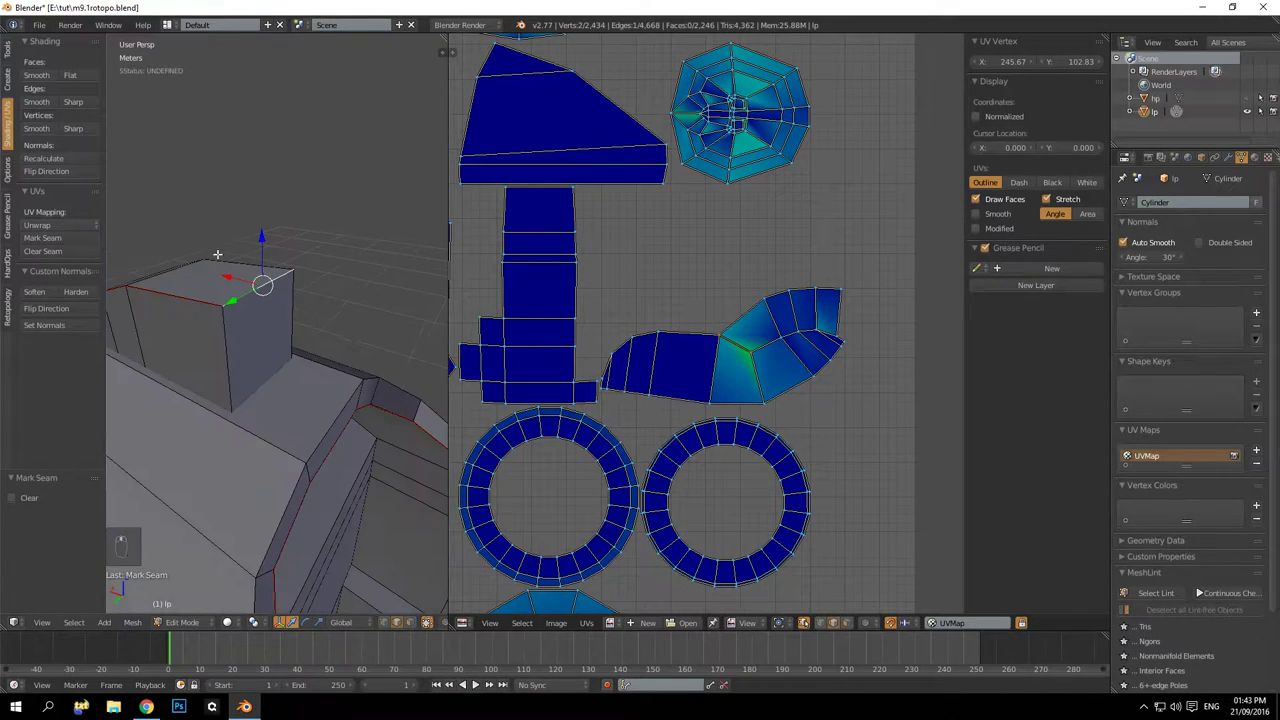
pyautogui.click(45, 238)
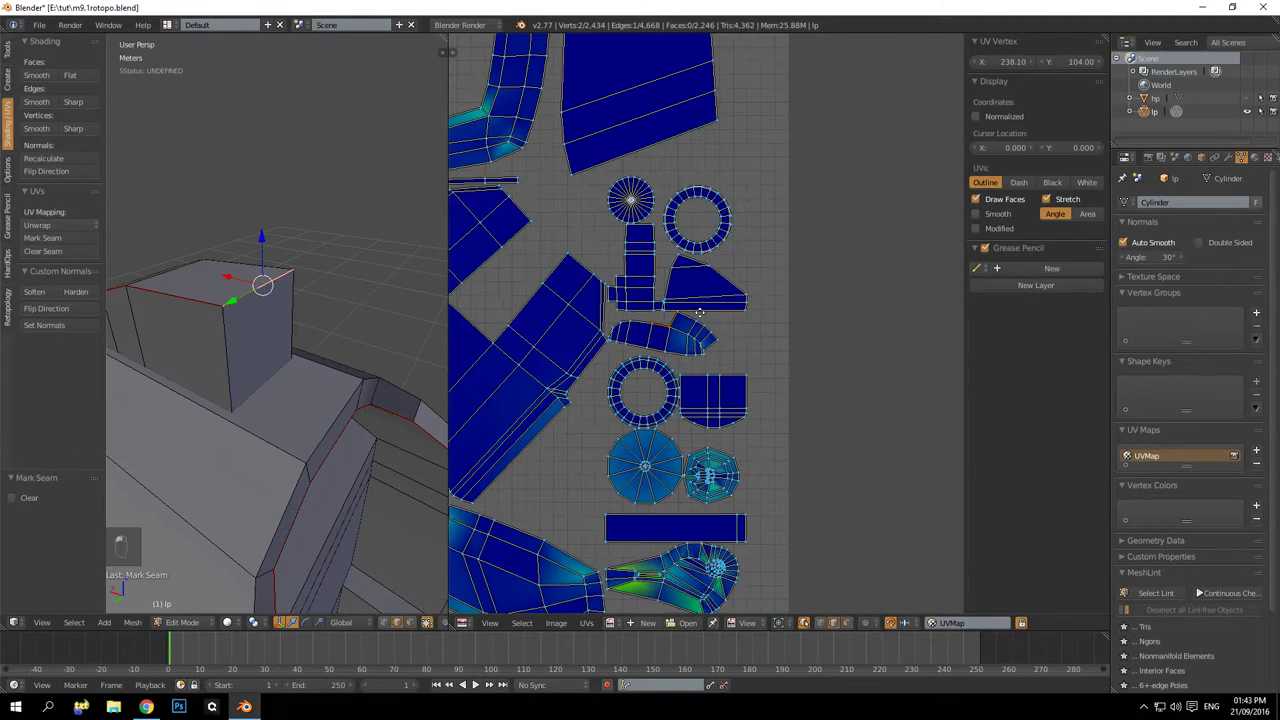
pyautogui.press('a')
pyautogui.moveTo(313, 303); pyautogui.dragTo(346, 300, button='middle')
pyautogui.hotkey('ctrl', 'z')
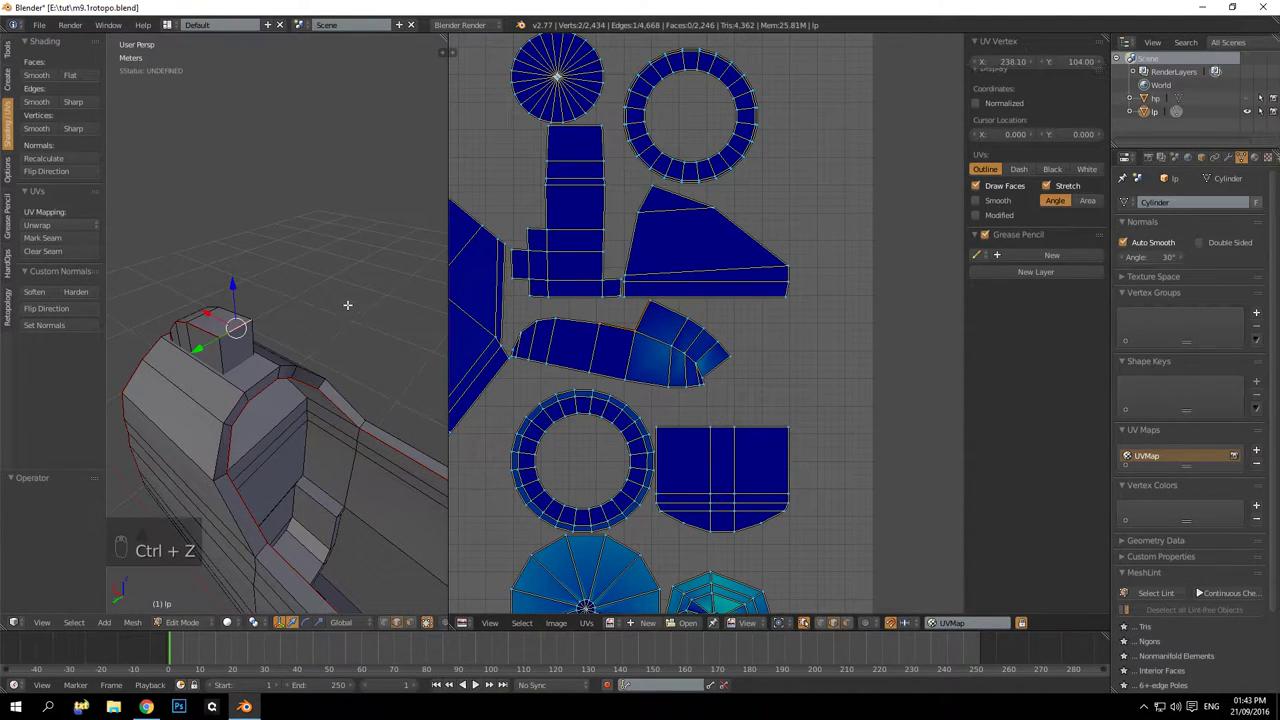
pyautogui.hotkey('ctrl', 'z')
pyautogui.moveTo(331, 306); pyautogui.dragTo(274, 307, button='middle')
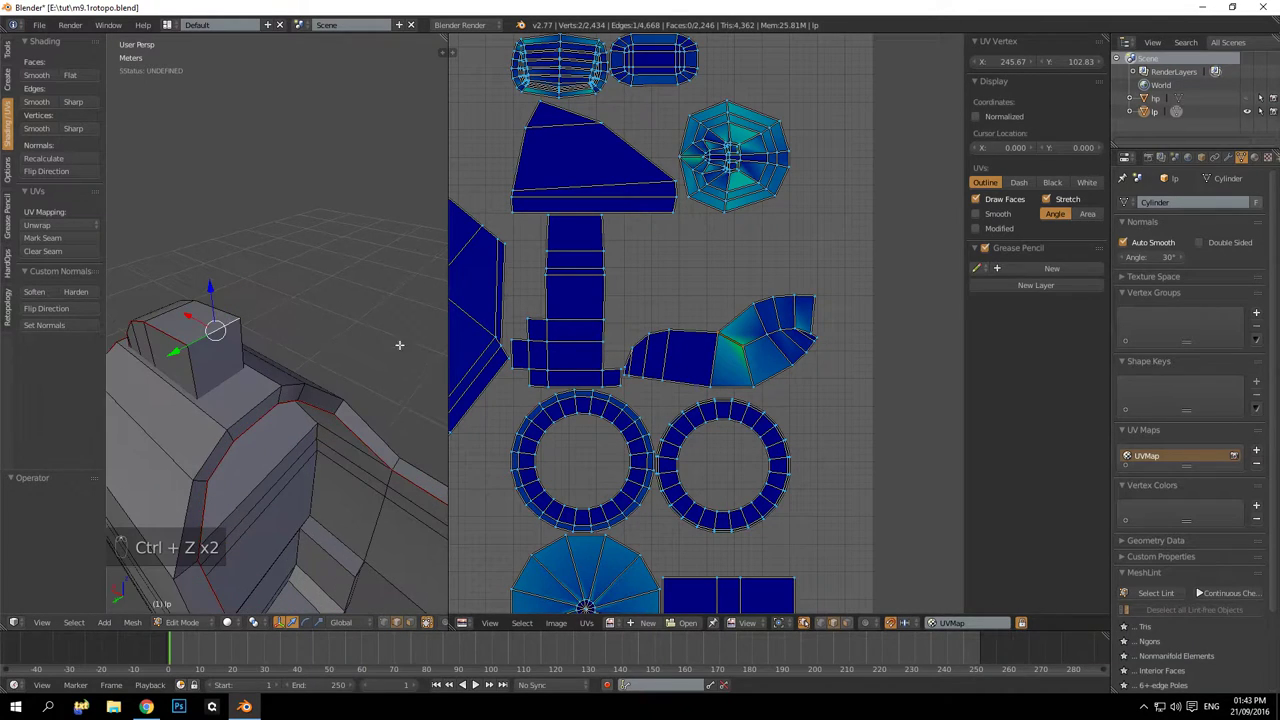
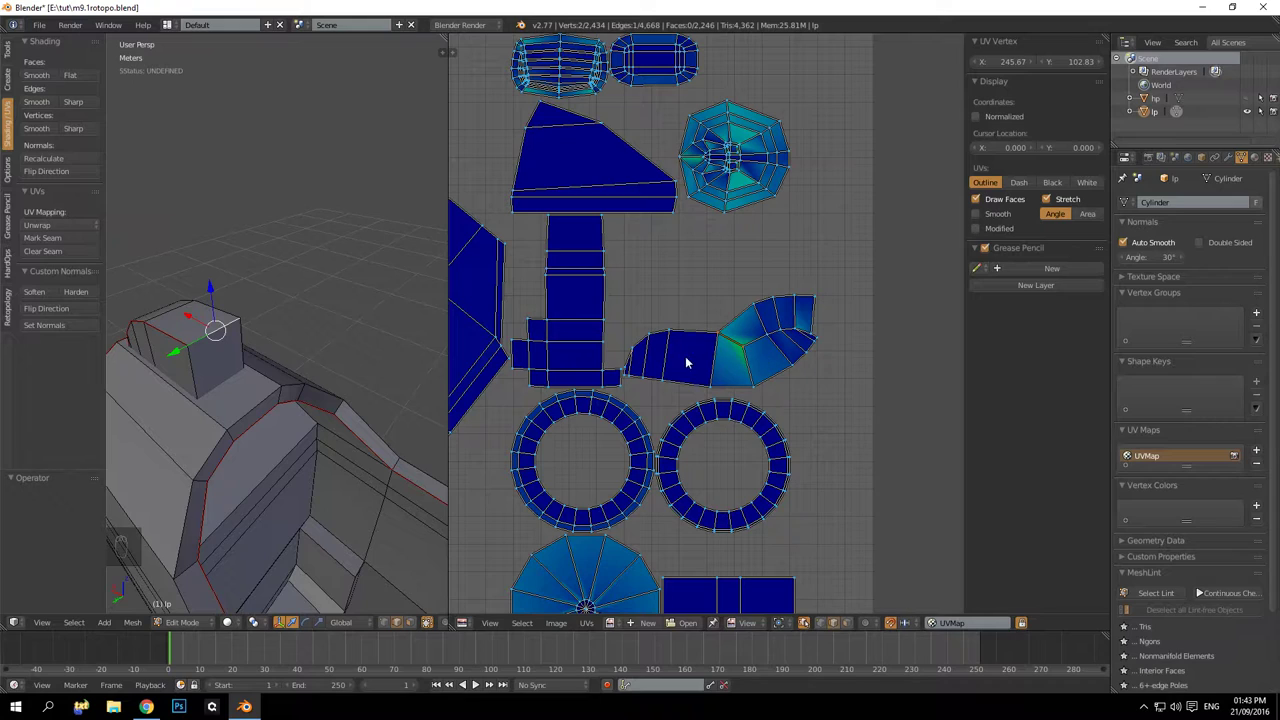
# Mark the selected top edge of the small raised block as a seam and clear the selection
pyautogui.click(53, 240)
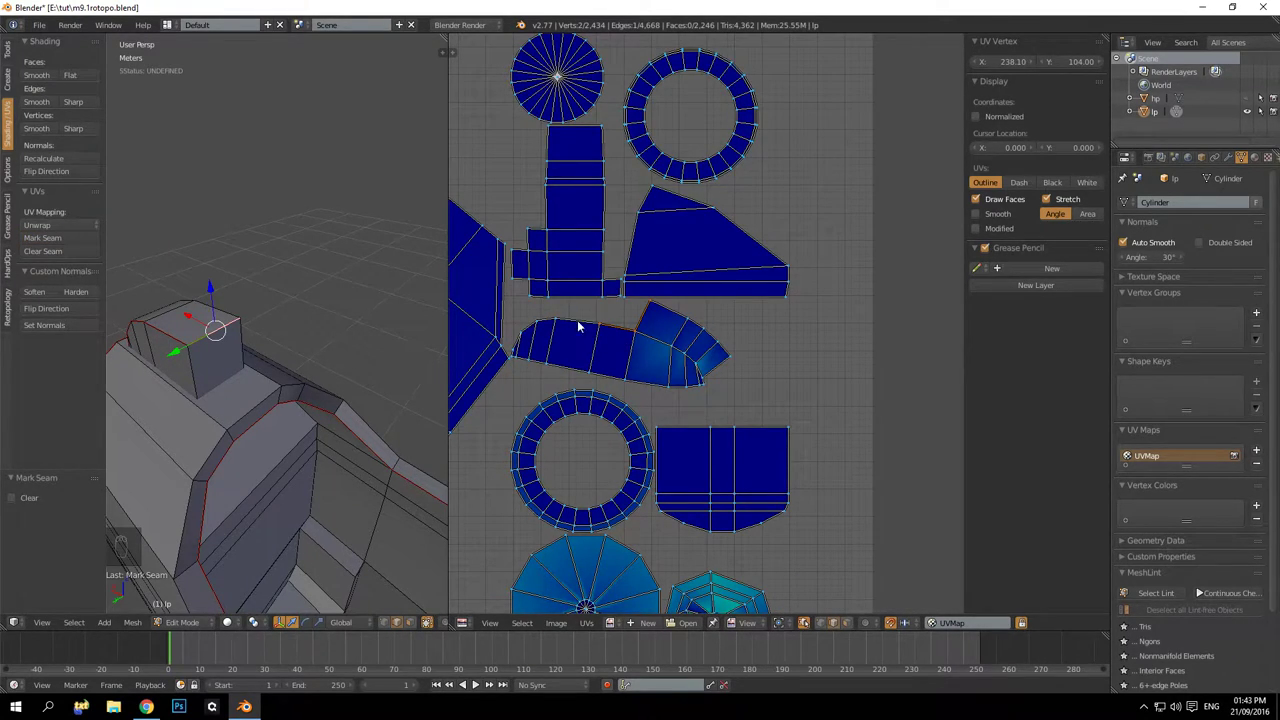
pyautogui.press('a')
# Mark the outer edge loop of the round disc near the slide's rear as a seam and clear the selection
pyautogui.moveTo(230, 310); pyautogui.dragTo(336, 327, button='middle')
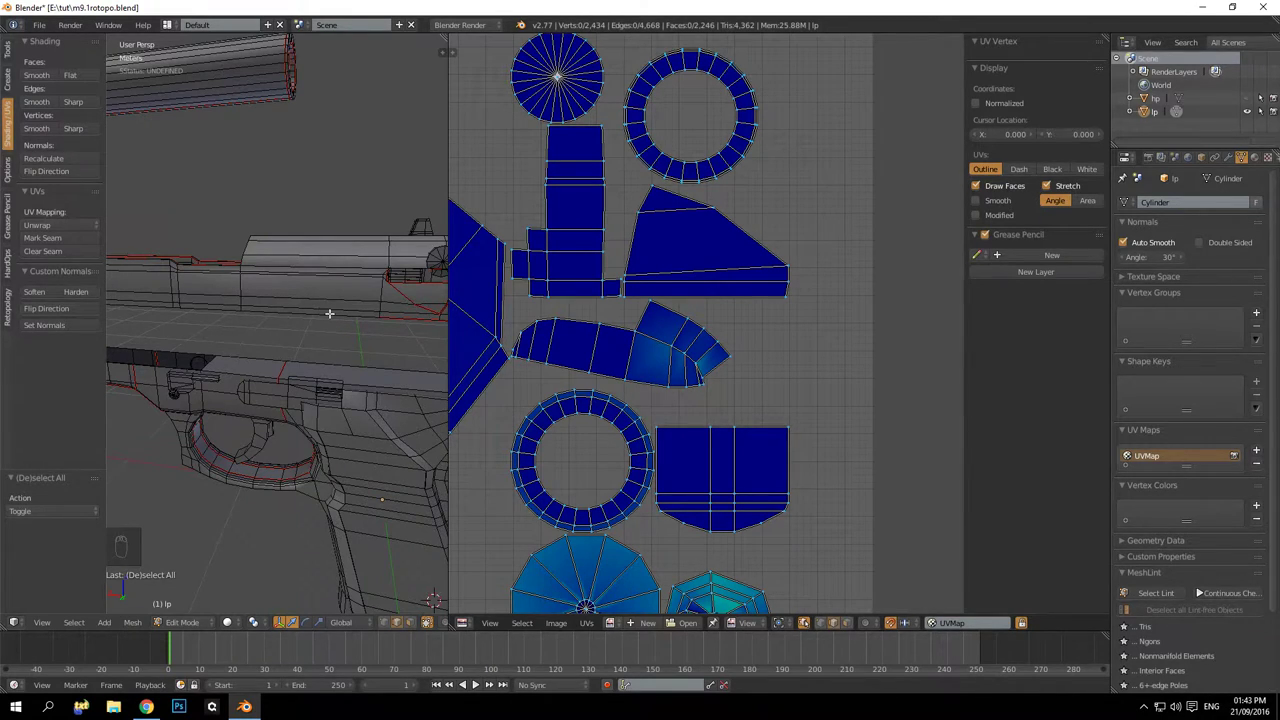
pyautogui.moveTo(329, 313); pyautogui.dragTo(224, 305, button='middle')
pyautogui.scroll(5, 198, 380)
pyautogui.keyDown('alt'); pyautogui.rightClick(168, 328); pyautogui.keyUp('alt')
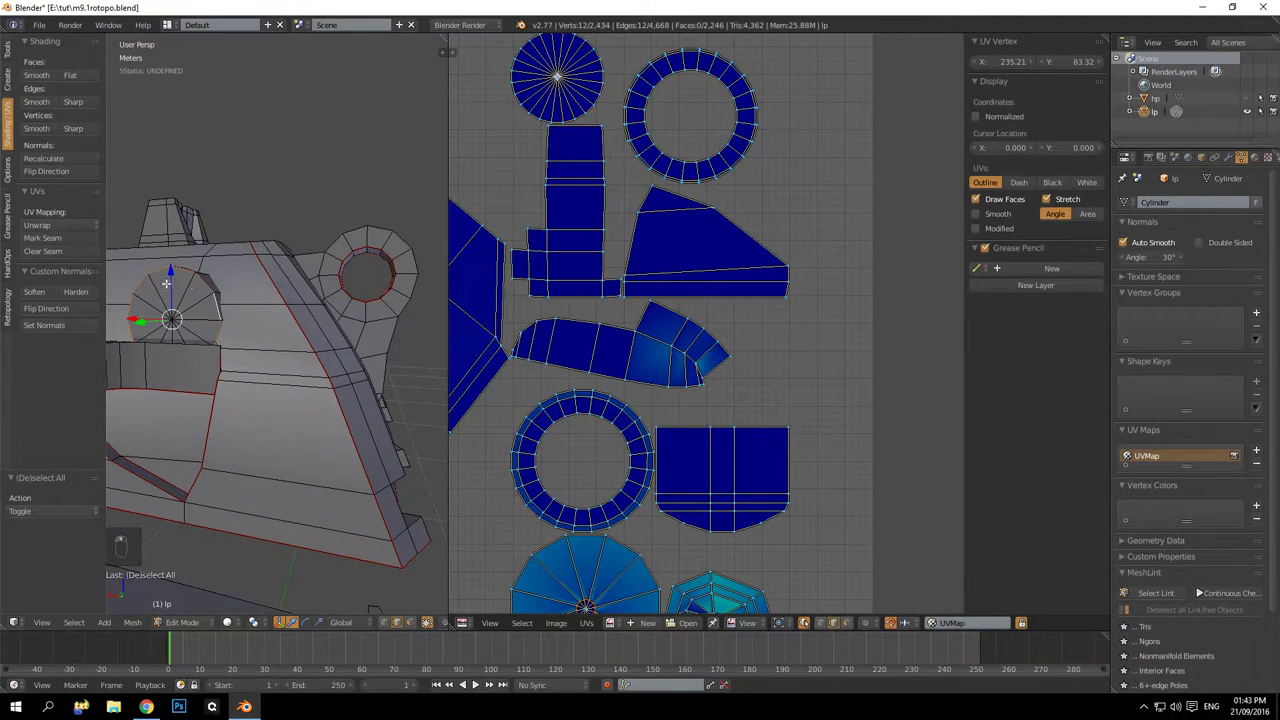
pyautogui.click(28, 243)
pyautogui.press('a')
# Mark the lower lengthwise edge on the faceted side wall of the round pin as a seam and deselect it
pyautogui.moveTo(220, 300); pyautogui.dragTo(273, 289, button='middle')
pyautogui.rightClick(171, 342)
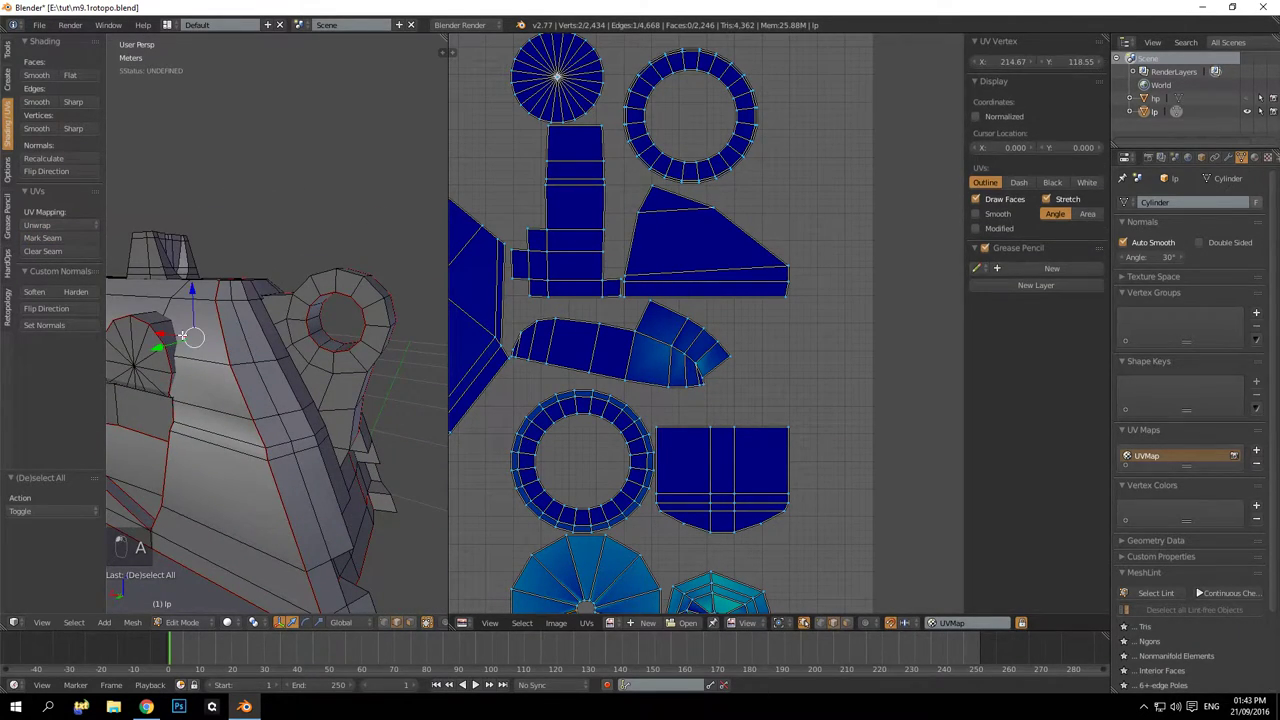
pyautogui.press('KP_Decimal')
pyautogui.moveTo(219, 340); pyautogui.dragTo(171, 381, button='middle')
pyautogui.rightClick(271, 406)
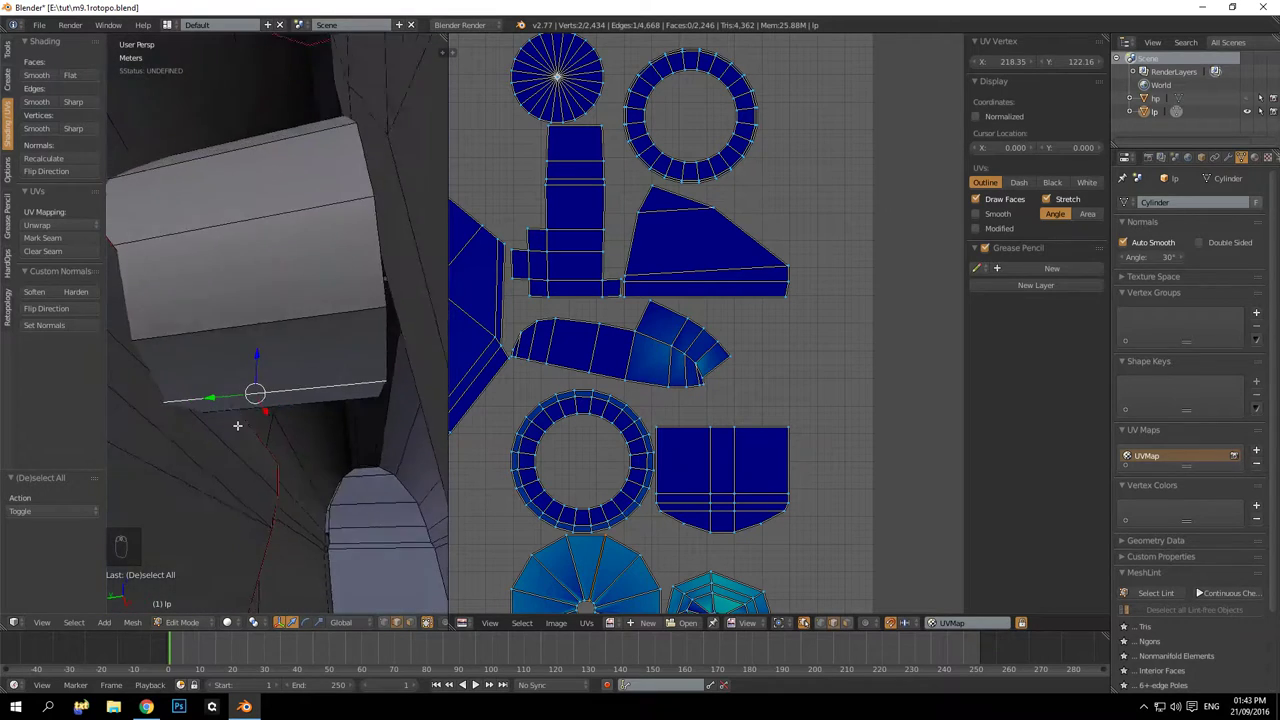
pyautogui.moveTo(237, 426); pyautogui.dragTo(242, 435, button='middle')
pyautogui.click(37, 243)
pyautogui.moveTo(165, 368); pyautogui.dragTo(251, 350, button='middle')
pyautogui.scroll(-5, 294, 386)
pyautogui.press('a')
# Find the stretched corner of the UV island for the ribbed block, mark its short edge as a seam and clear the selection
pyautogui.rightClick(257, 328)
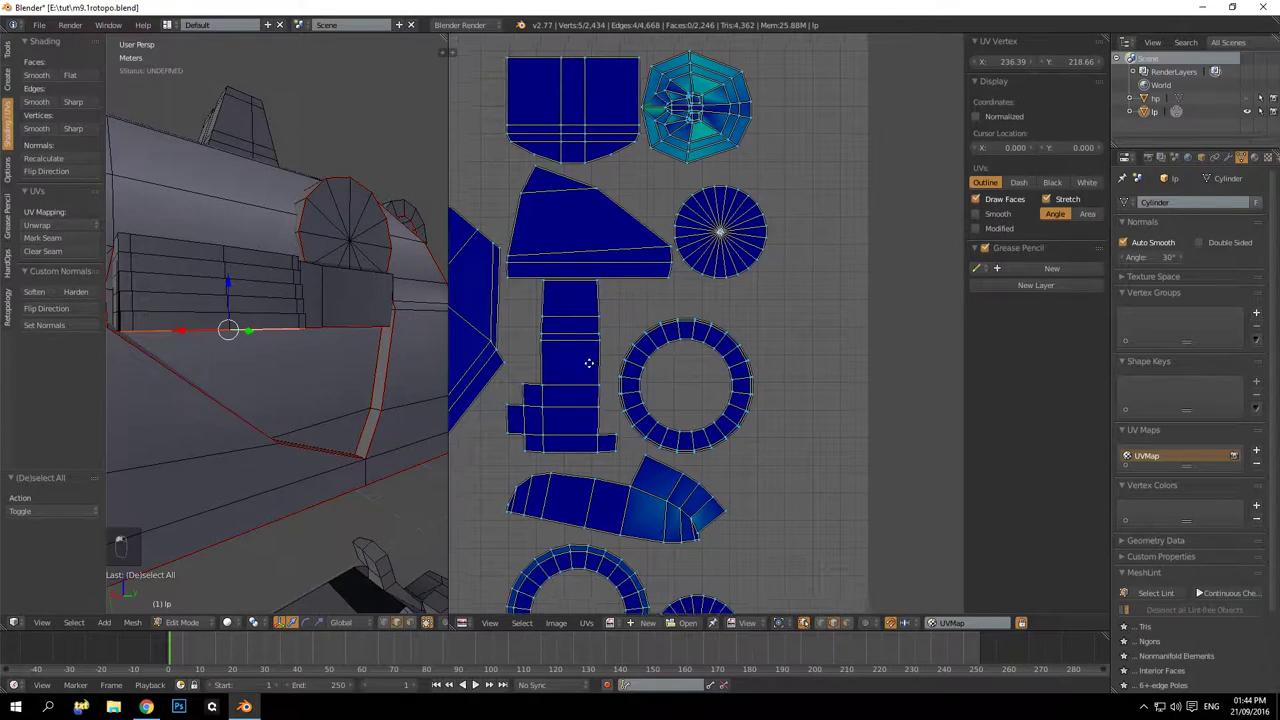
pyautogui.press('KP_Decimal')
pyautogui.scroll(2, 586, 347)
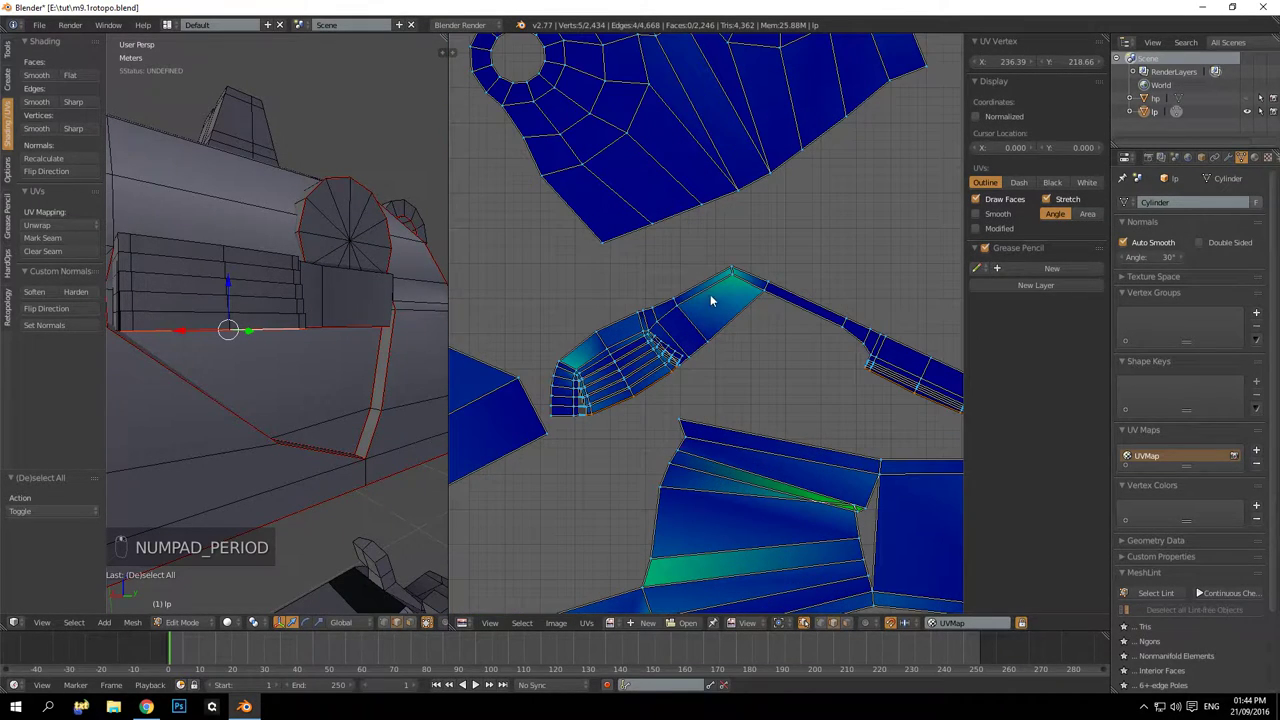
pyautogui.scroll(-1, 715, 340)
pyautogui.scroll(2, 715, 340)
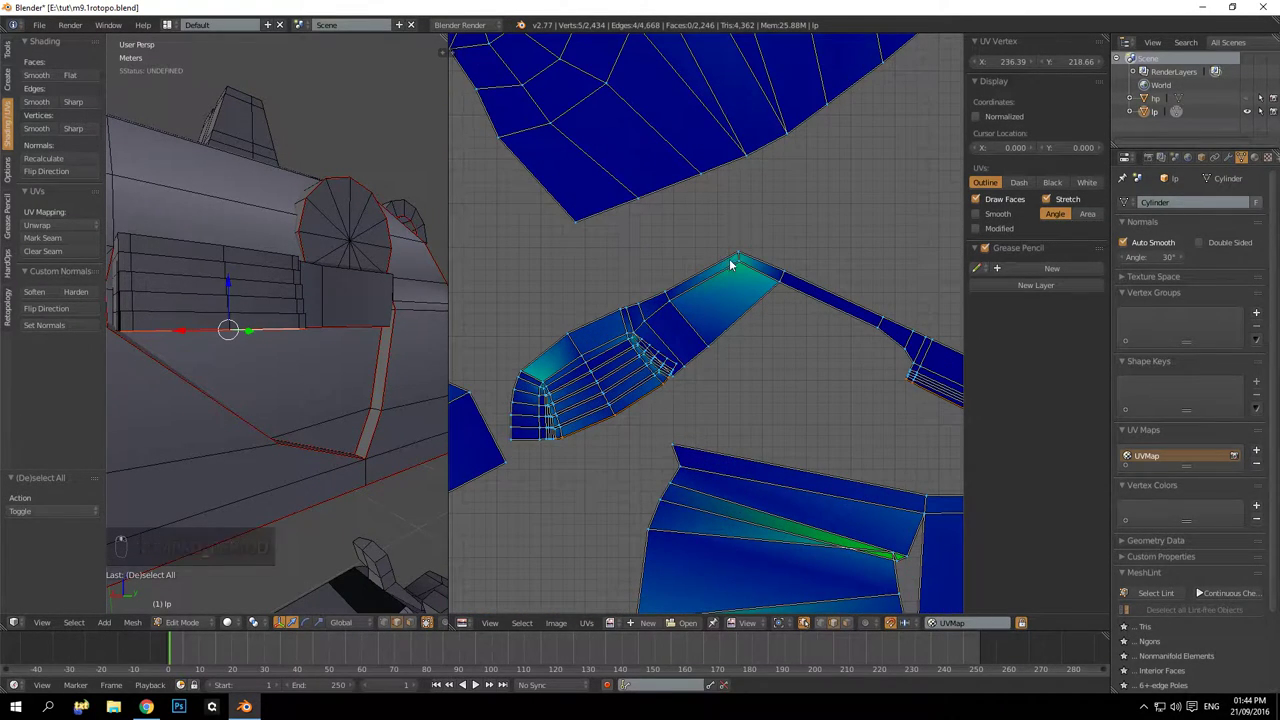
pyautogui.rightClick(739, 261)
pyautogui.moveTo(164, 267); pyautogui.dragTo(334, 297, button='middle')
pyautogui.scroll(5, 279, 290)
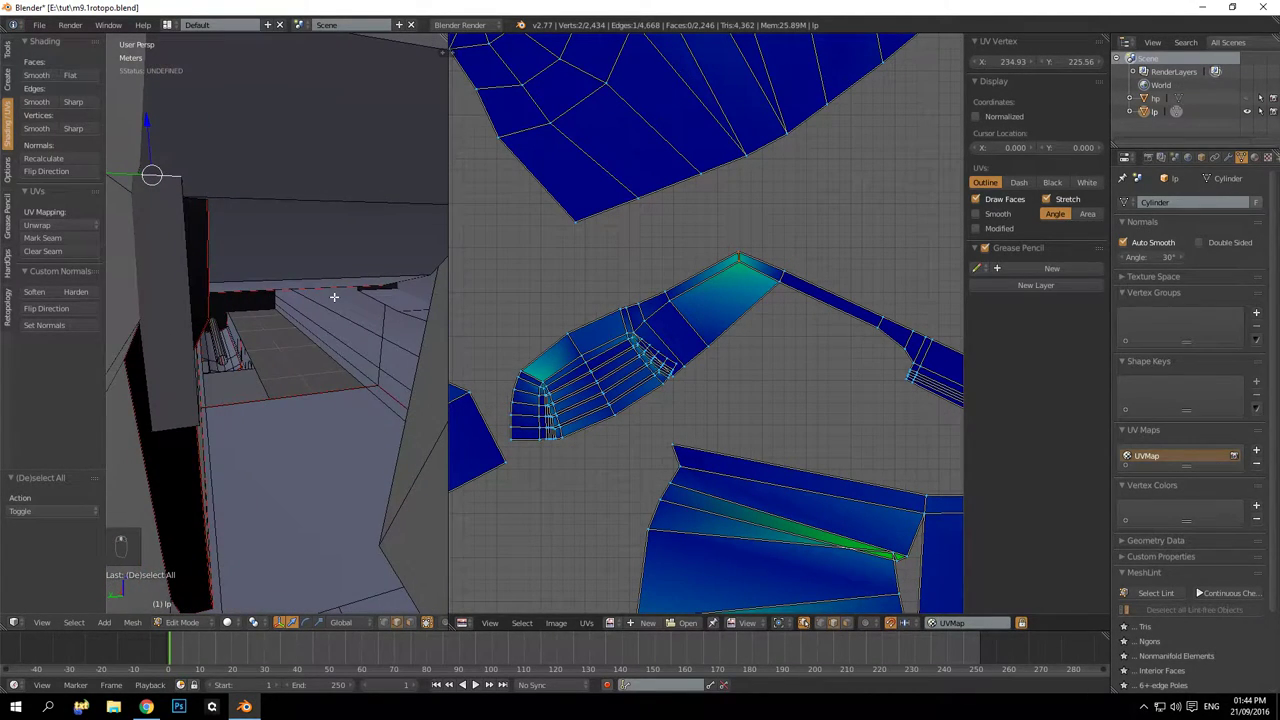
pyautogui.click(84, 242)
pyautogui.scroll(-3, 650, 366)
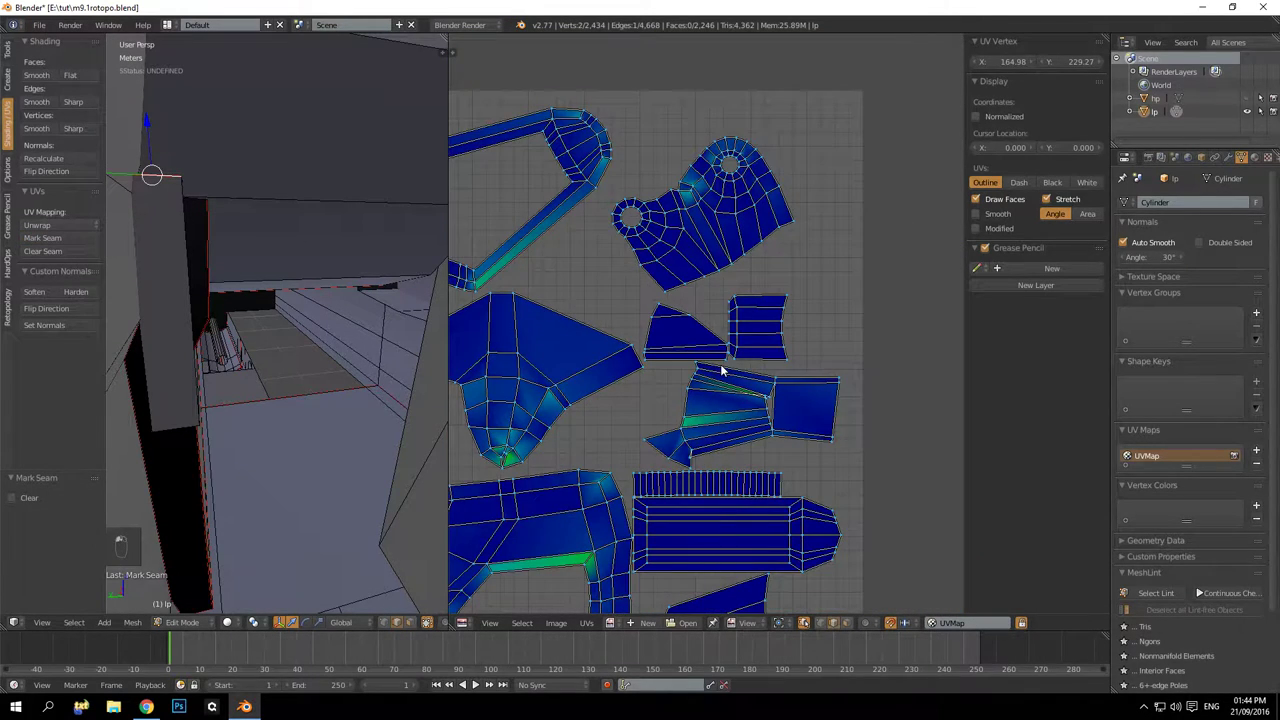
pyautogui.press('KP_Decimal')
pyautogui.scroll(-5, 690, 345)
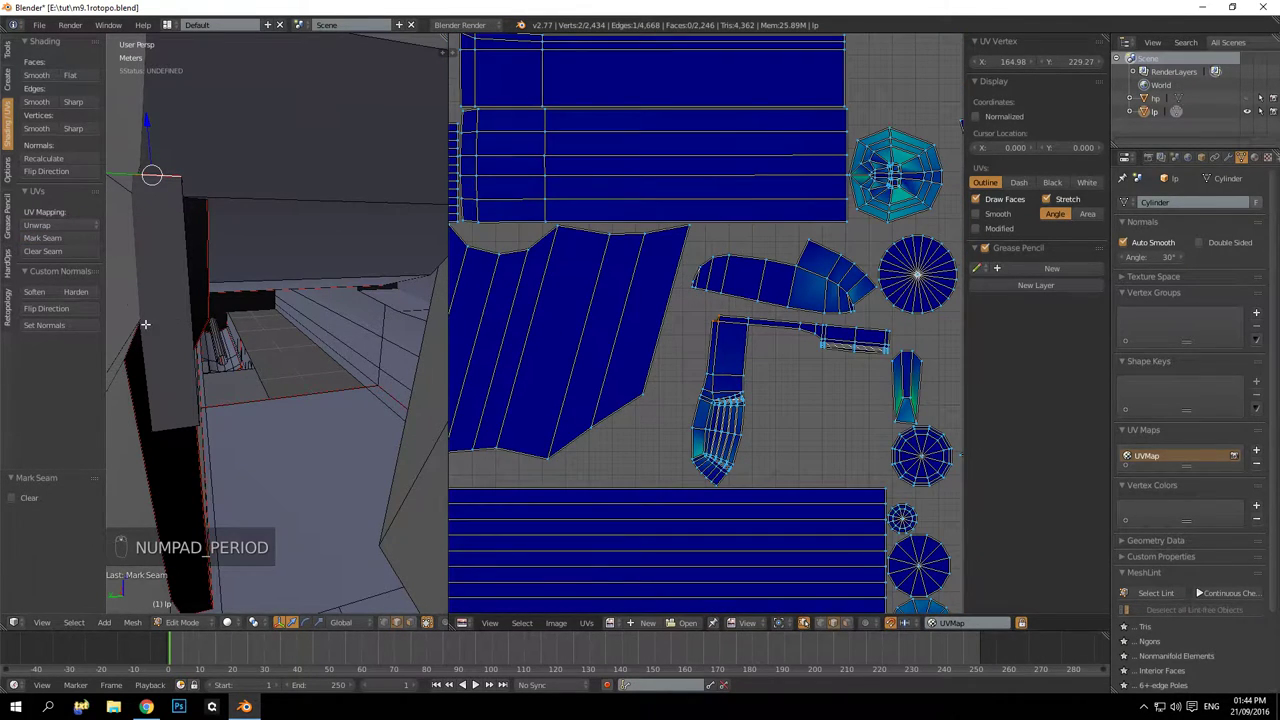
pyautogui.press('KP_Decimal')
pyautogui.press('a')
pyautogui.press('a')
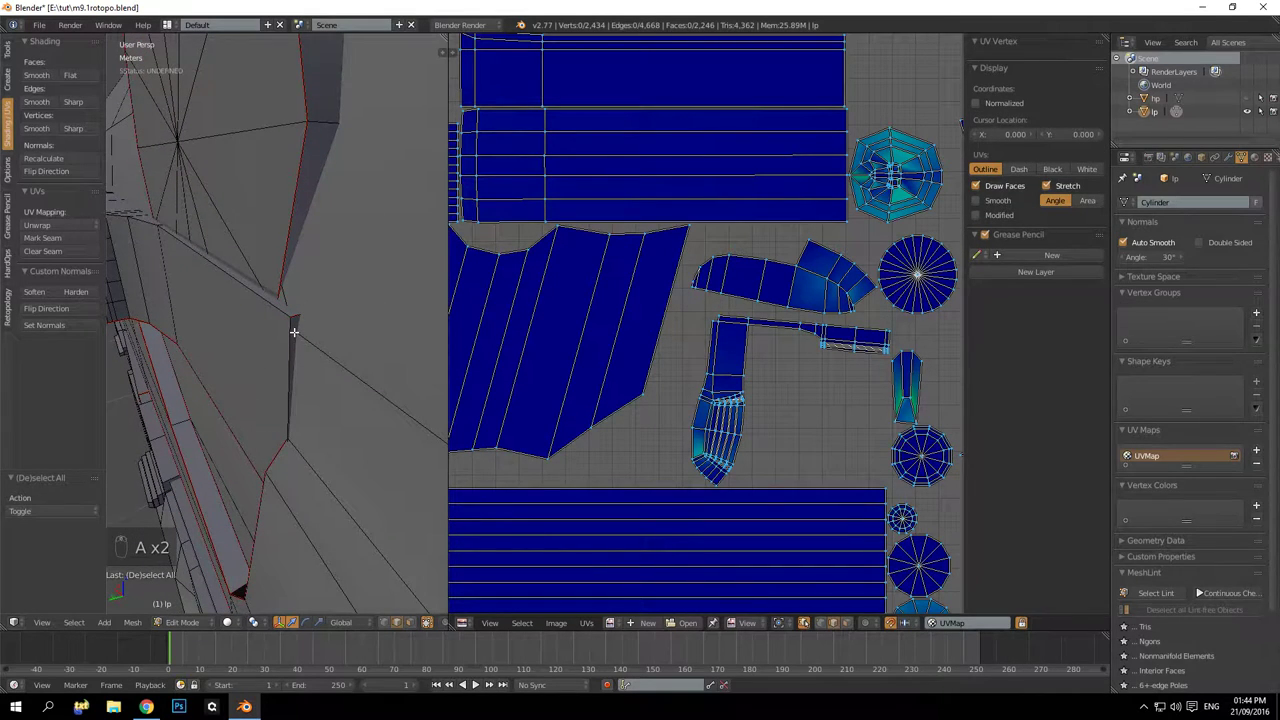
# Examine the stretched area of the L-shaped UV island and the matching end face of the ribbed block
pyautogui.moveTo(294, 332); pyautogui.dragTo(283, 286, button='middle')
pyautogui.moveTo(842, 413); pyautogui.dragTo(745, 385, button='middle')
pyautogui.scroll(1, 760, 398)
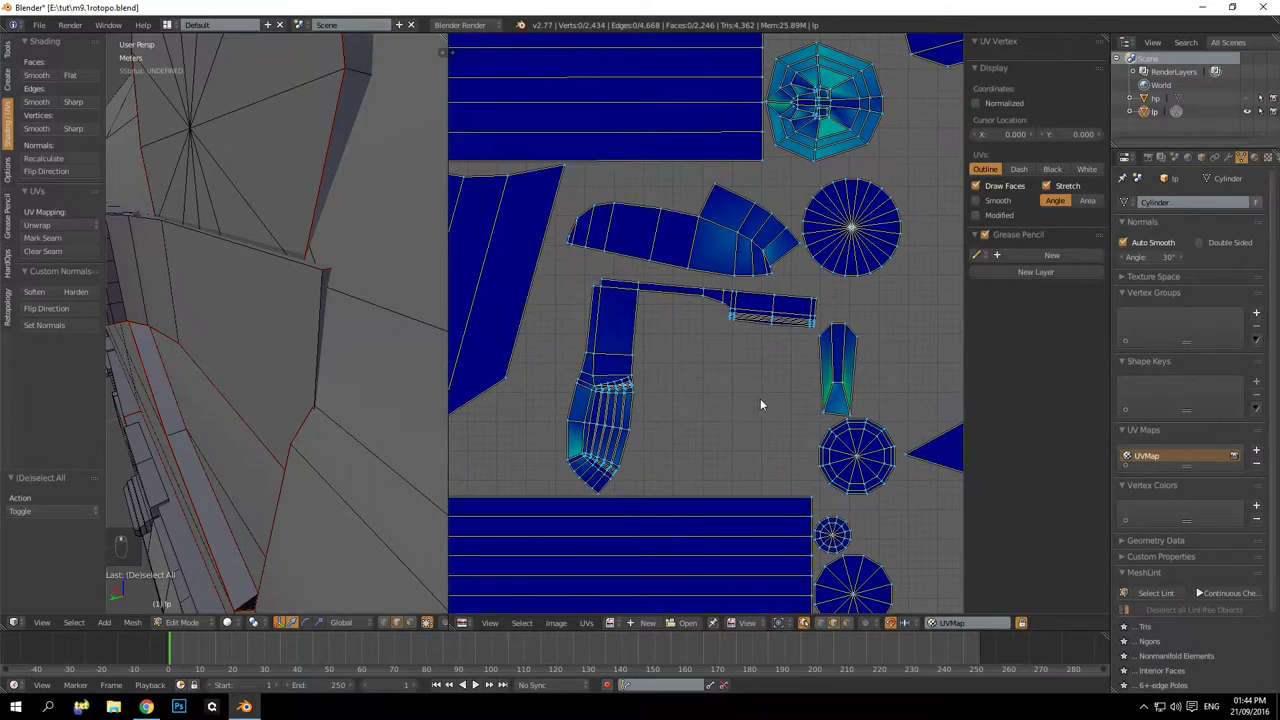
pyautogui.moveTo(672, 400); pyautogui.dragTo(658, 375, button='middle')
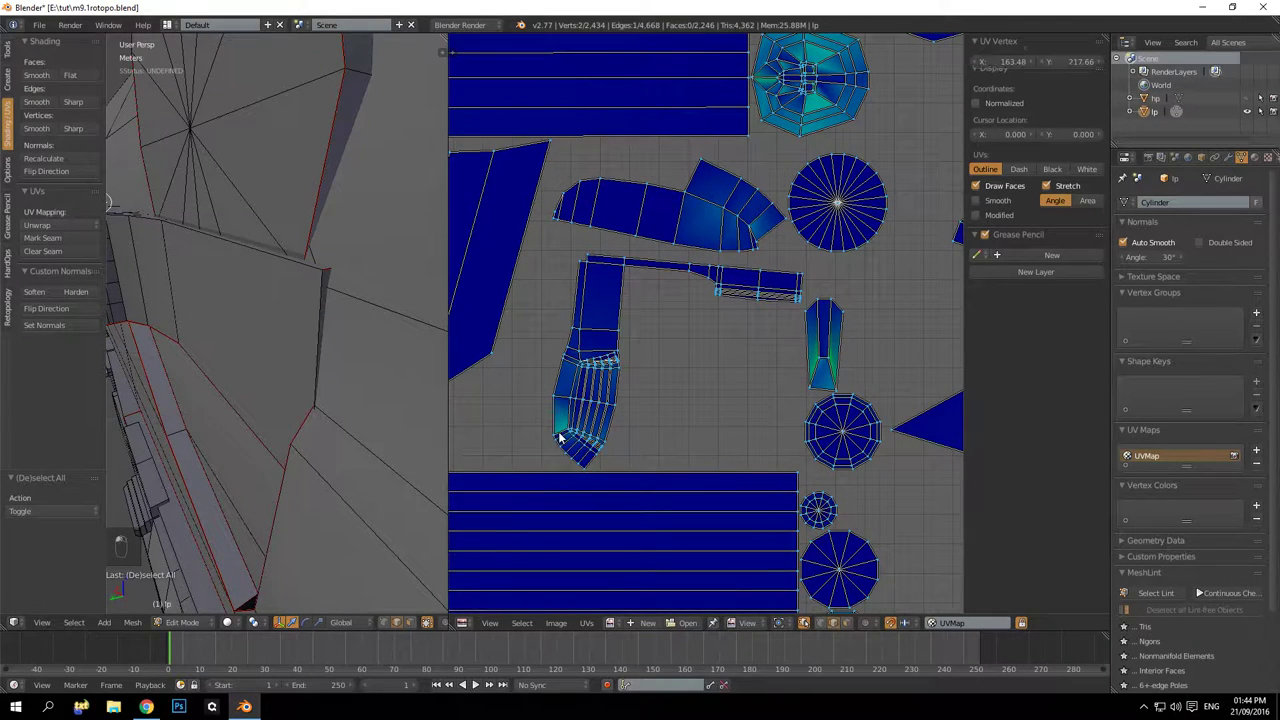
pyautogui.press('KP_Decimal')
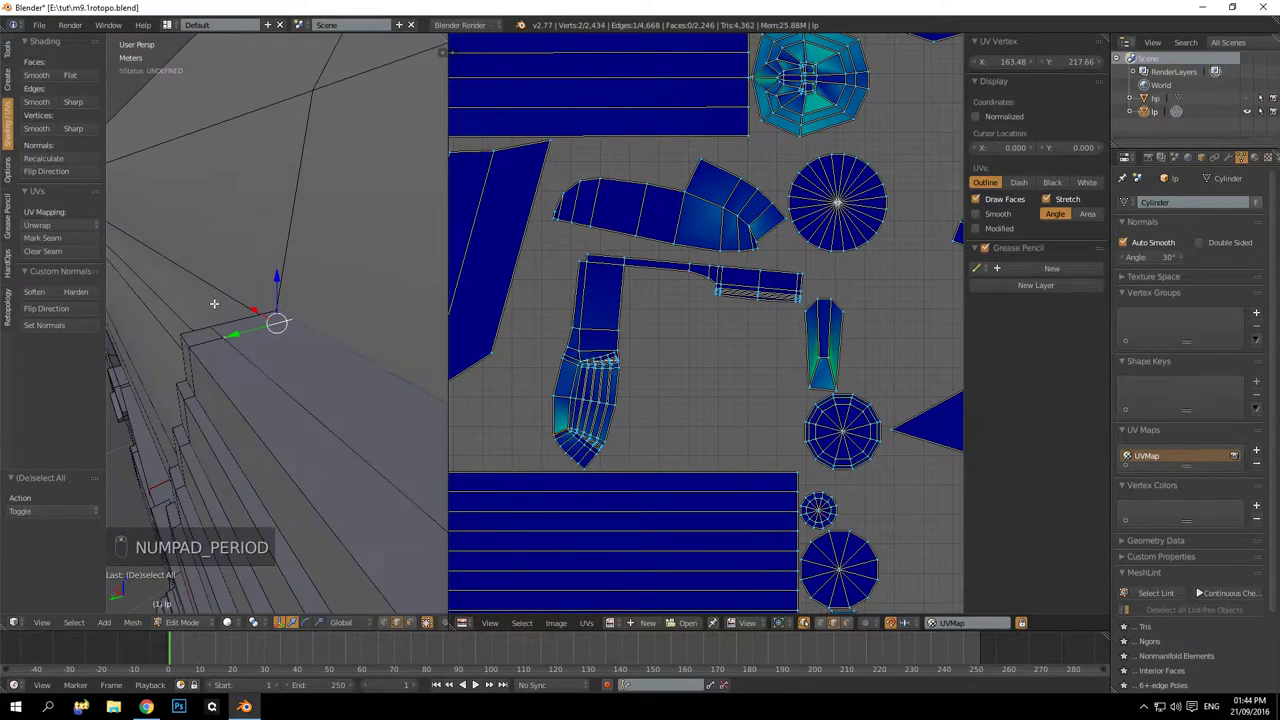
pyautogui.scroll(2, 355, 301)
pyautogui.moveTo(355, 301); pyautogui.dragTo(290, 279, button='middle')
pyautogui.moveTo(290, 279); pyautogui.dragTo(245, 332, button='middle')
pyautogui.press('a')
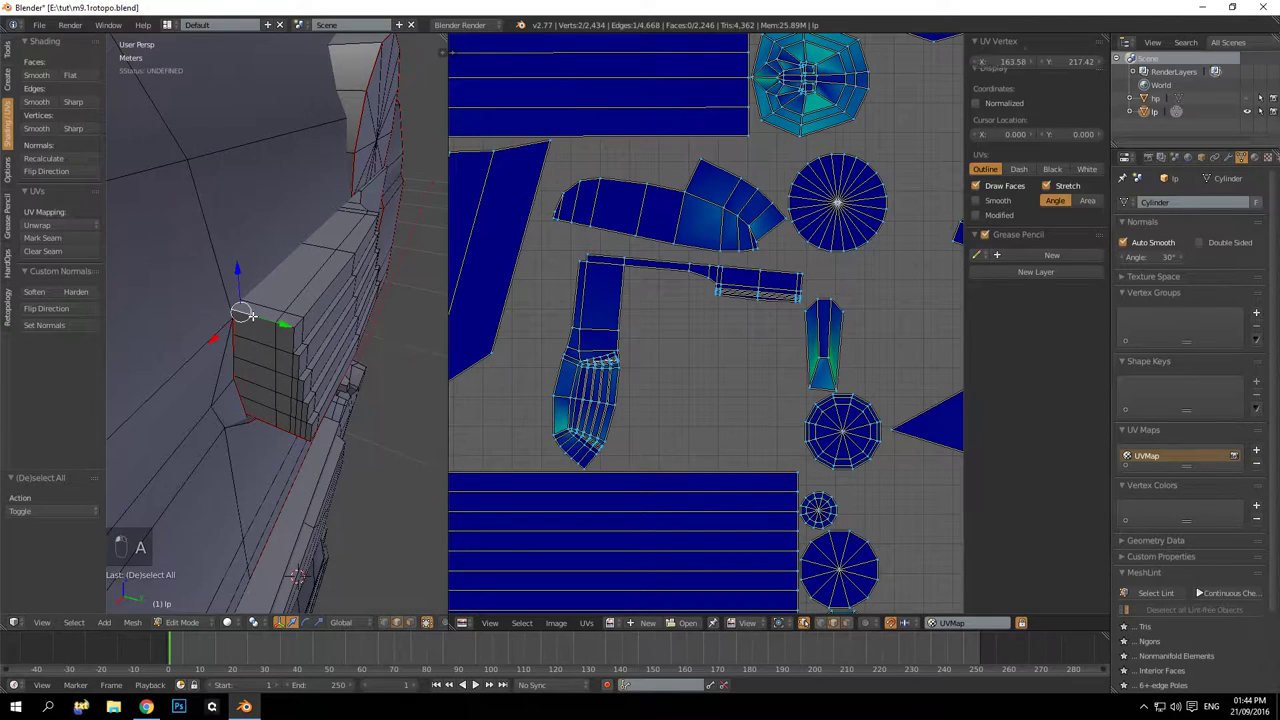
pyautogui.scroll(6, 575, 365)
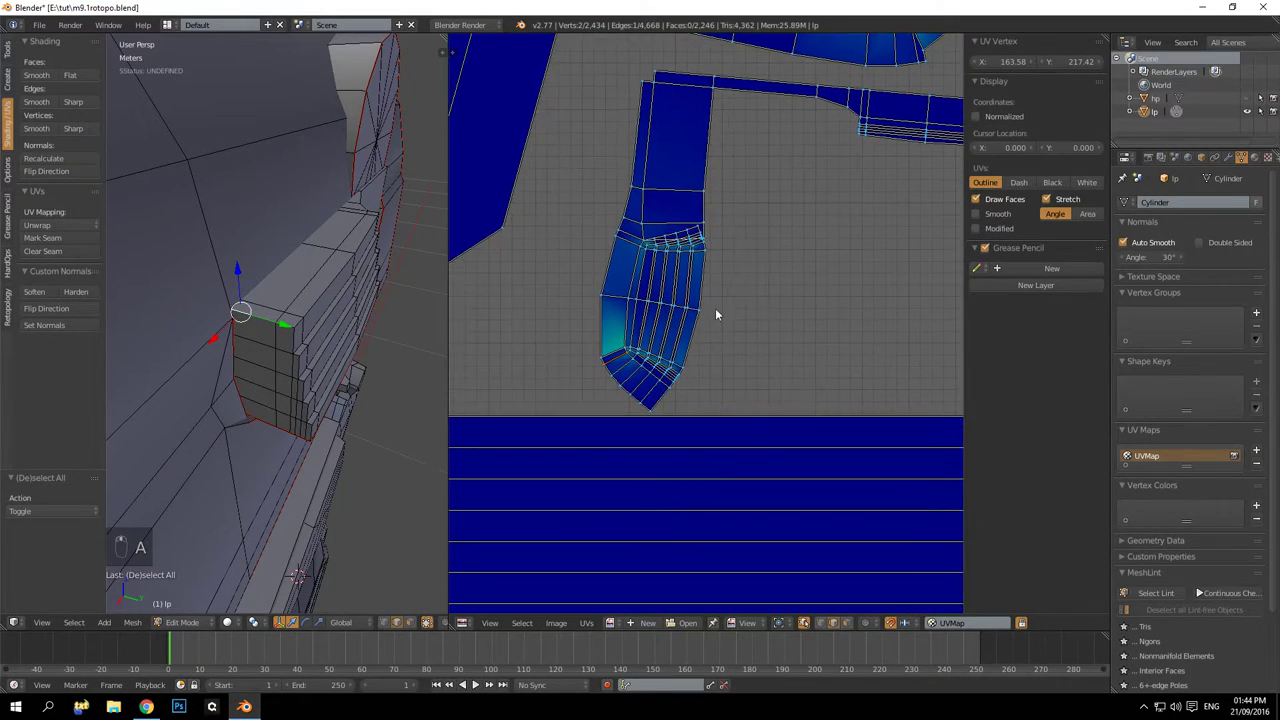
pyautogui.scroll(4, 263, 352)
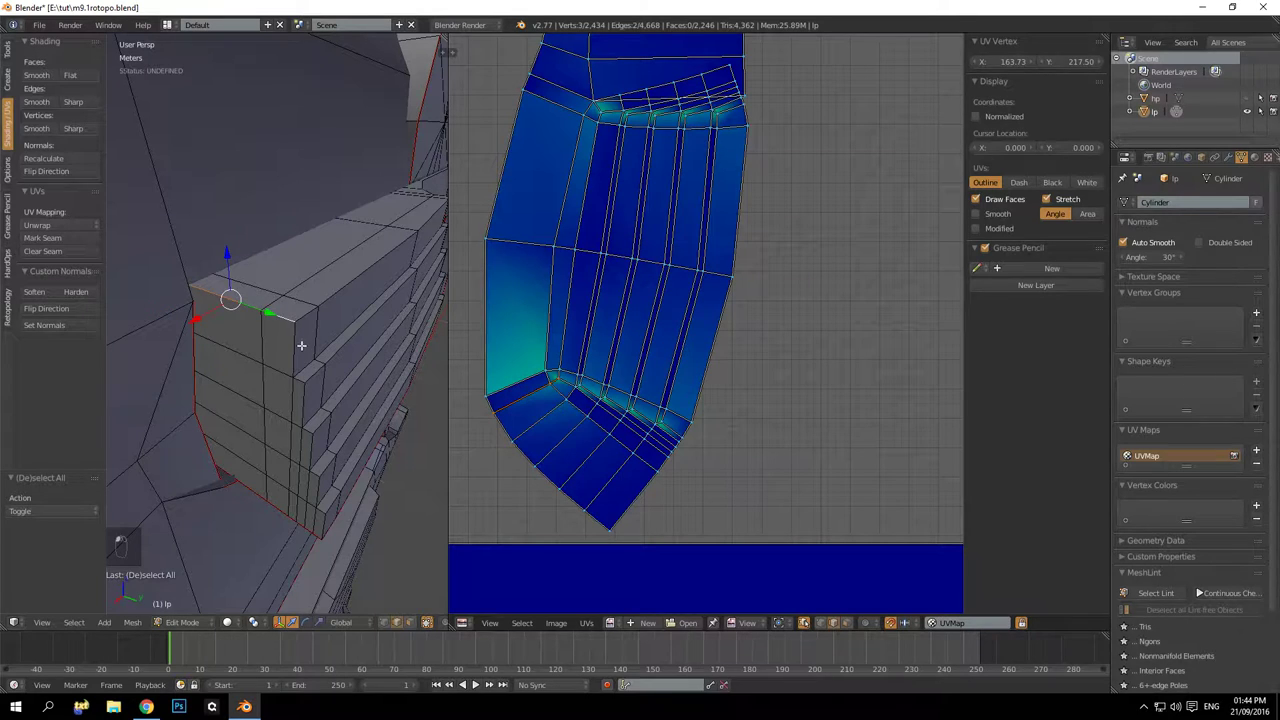
# Mark the stepped vertical edge path along the ribbed block's end face as a seam and deselect everything
pyautogui.press('a')
pyautogui.rightClick(297, 345)
pyautogui.keyDown('ctrl'); pyautogui.rightClick(325, 522); pyautogui.keyUp('ctrl')
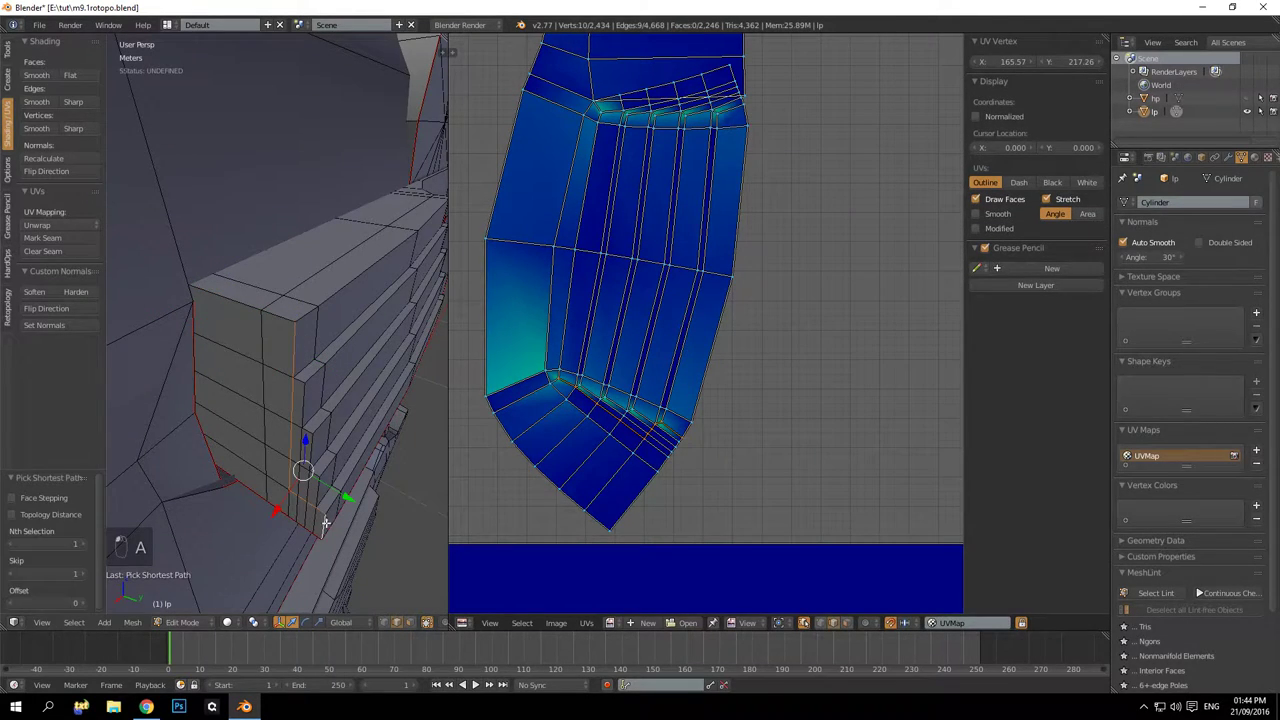
pyautogui.rightClick(292, 349)
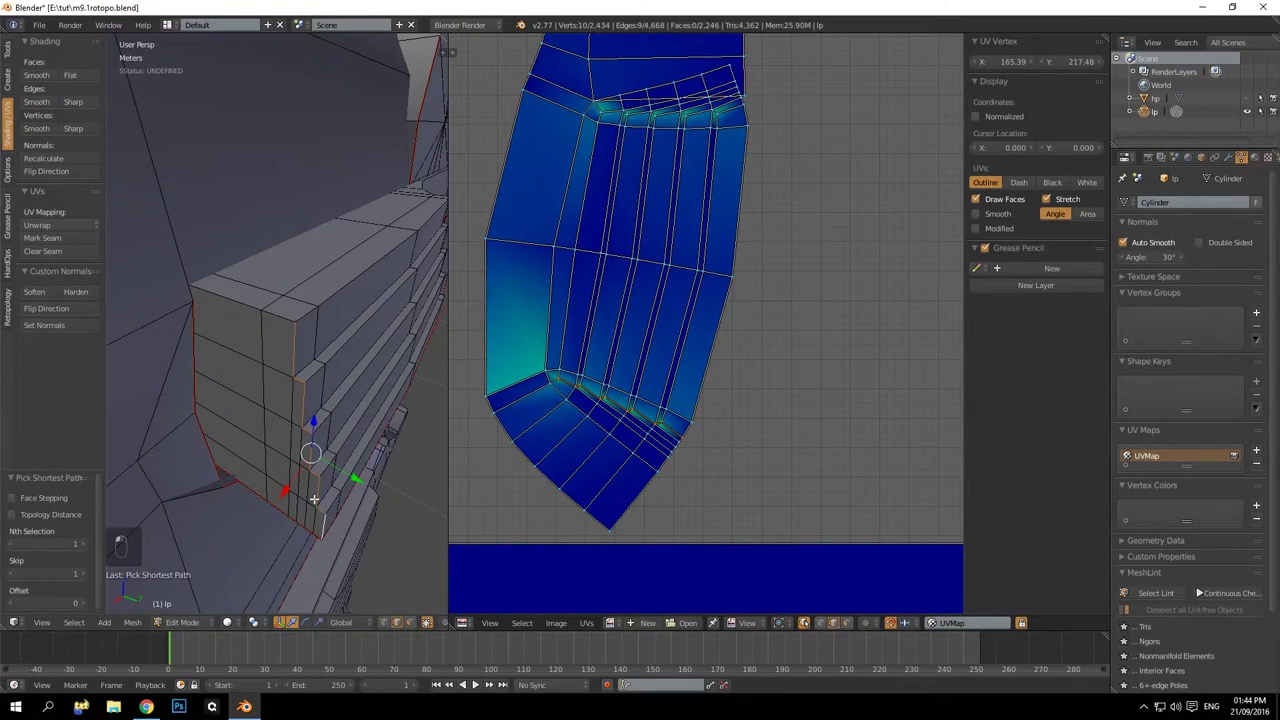
pyautogui.click(66, 238)
pyautogui.scroll(-4, 700, 374)
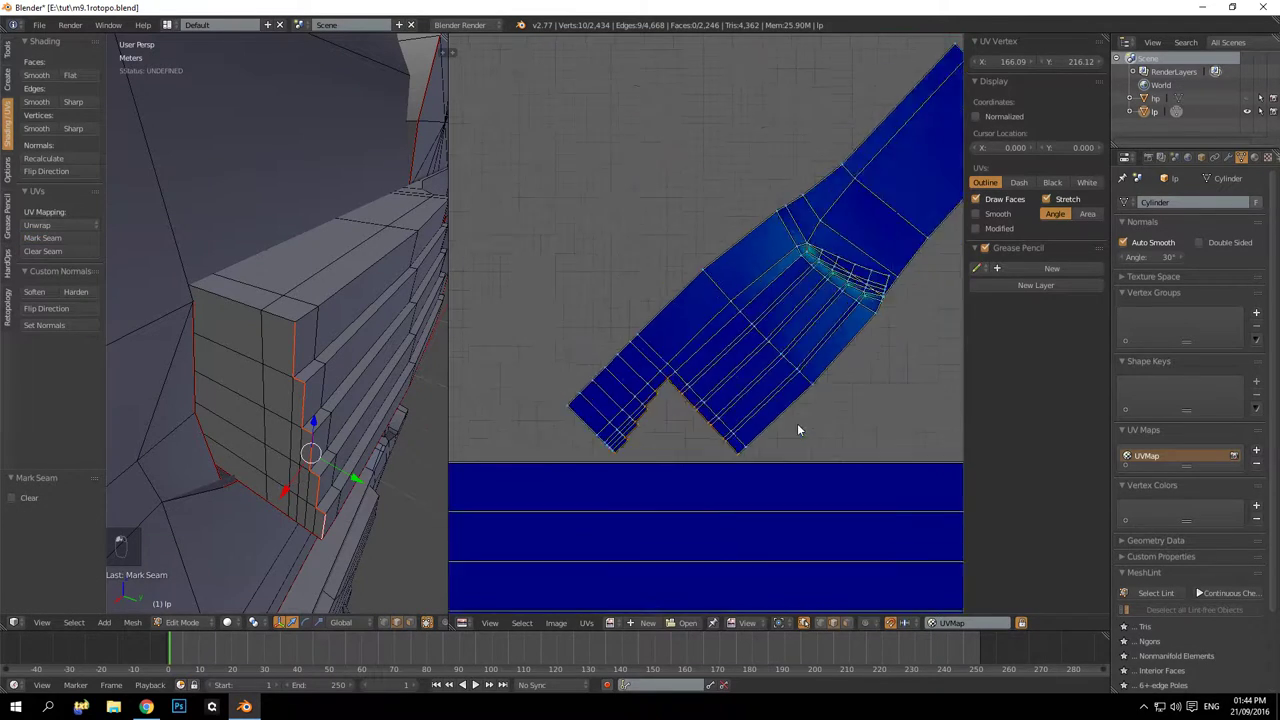
pyautogui.press('a')
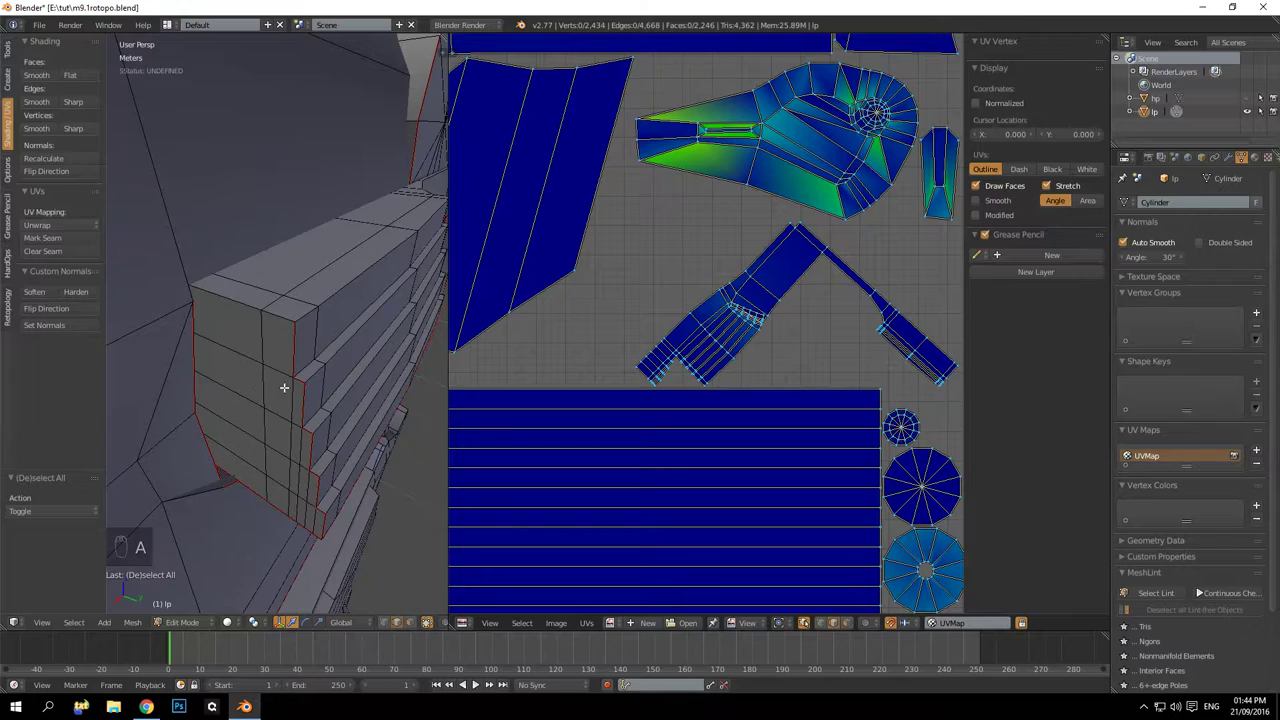
# Mark the two edges at the narrow end of the lever with the heavily stretched, round-headed UV island as a seam
pyautogui.moveTo(284, 387); pyautogui.dragTo(300, 354, button='middle')
pyautogui.scroll(-4, 686, 349)
pyautogui.moveTo(868, 370); pyautogui.dragTo(738, 318, button='middle')
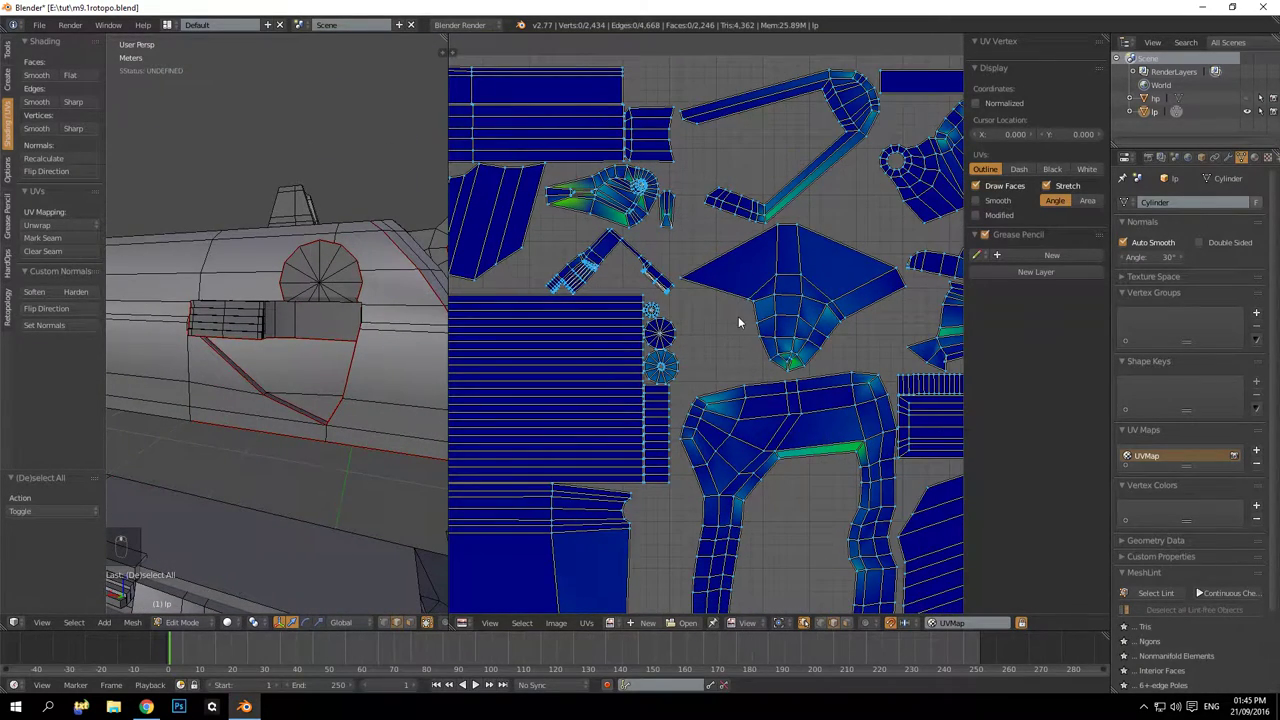
pyautogui.scroll(8, 744, 492)
pyautogui.rightClick(558, 410)
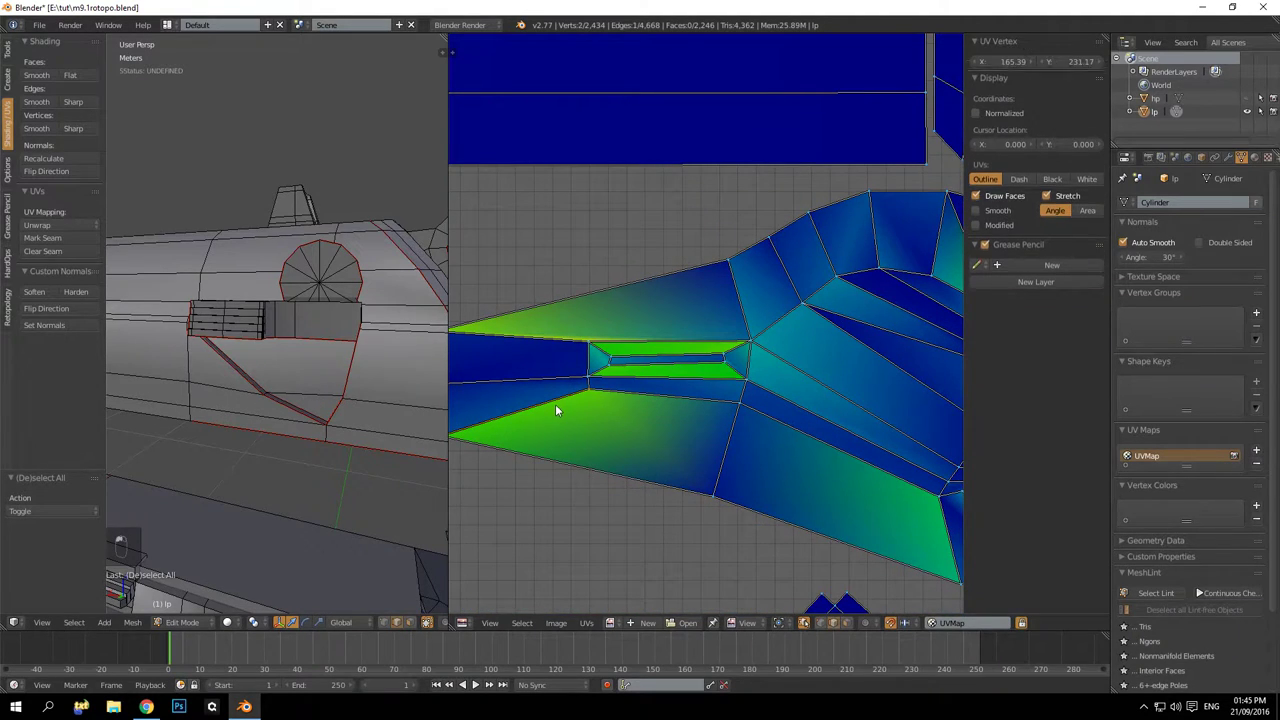
pyautogui.press('KP_Decimal')
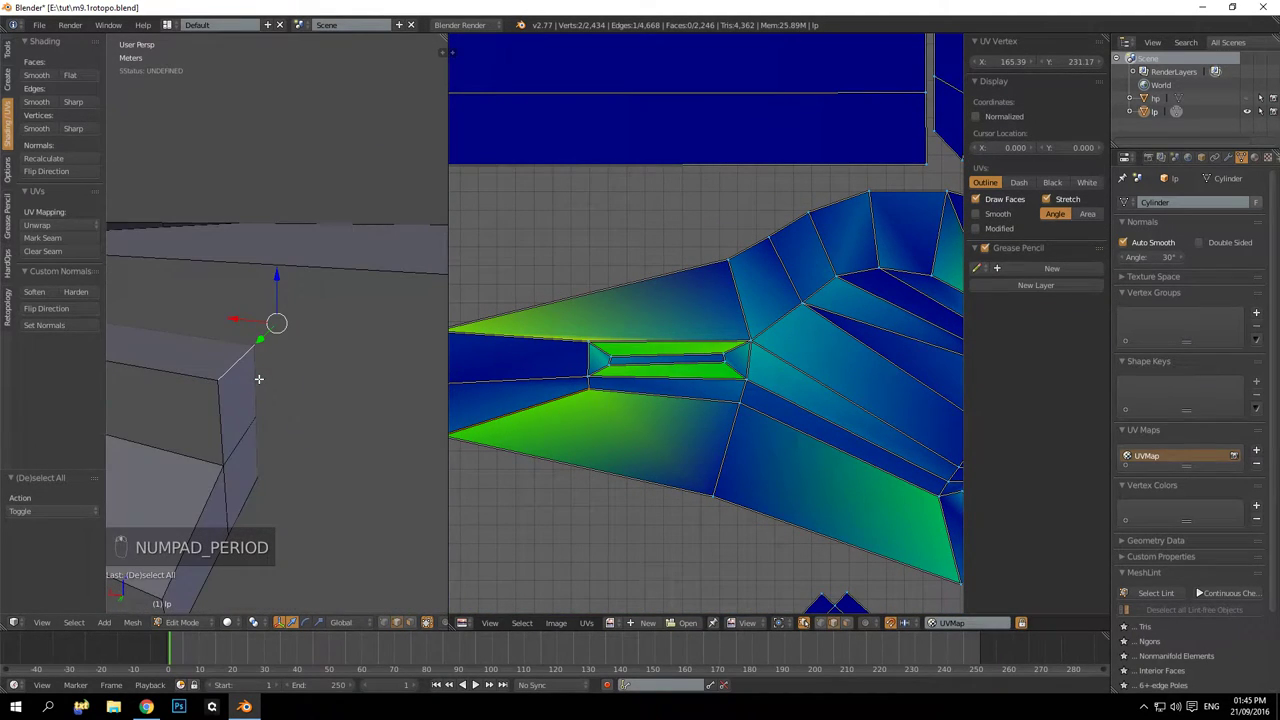
pyautogui.moveTo(258, 379); pyautogui.dragTo(323, 345, button='middle')
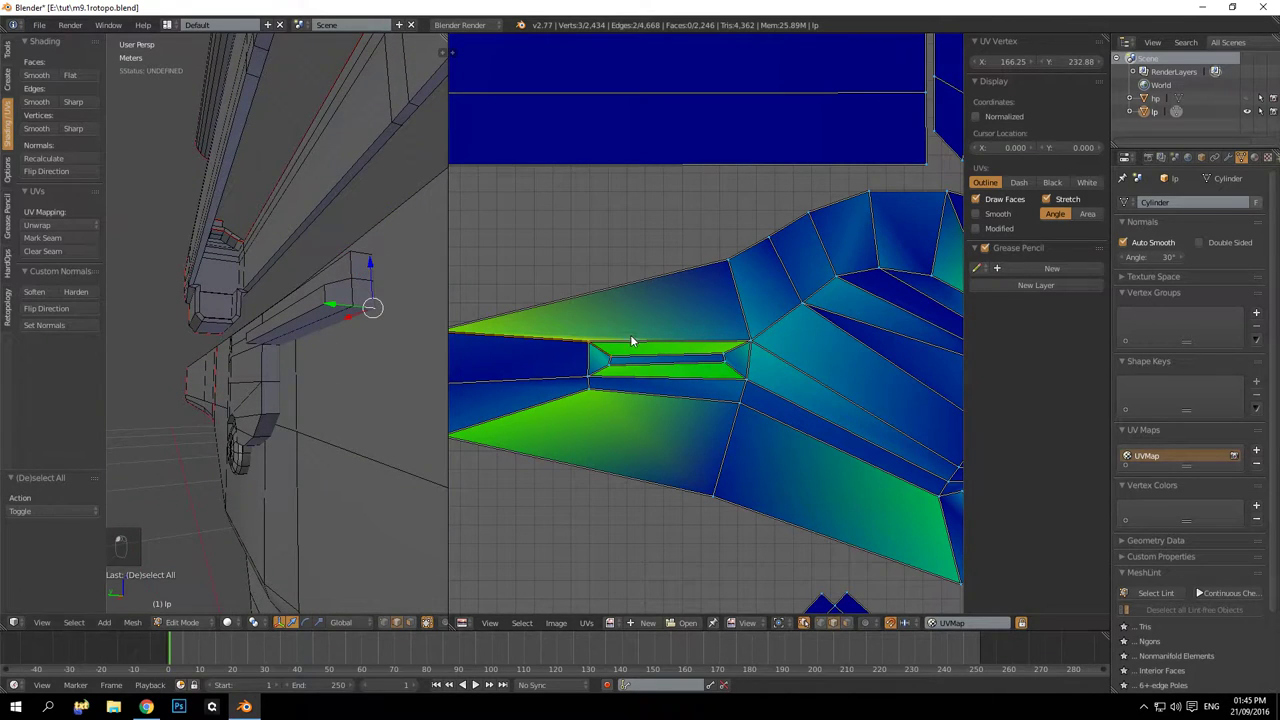
pyautogui.press('KP_Decimal')
pyautogui.moveTo(639, 341); pyautogui.dragTo(629, 351, button='middle')
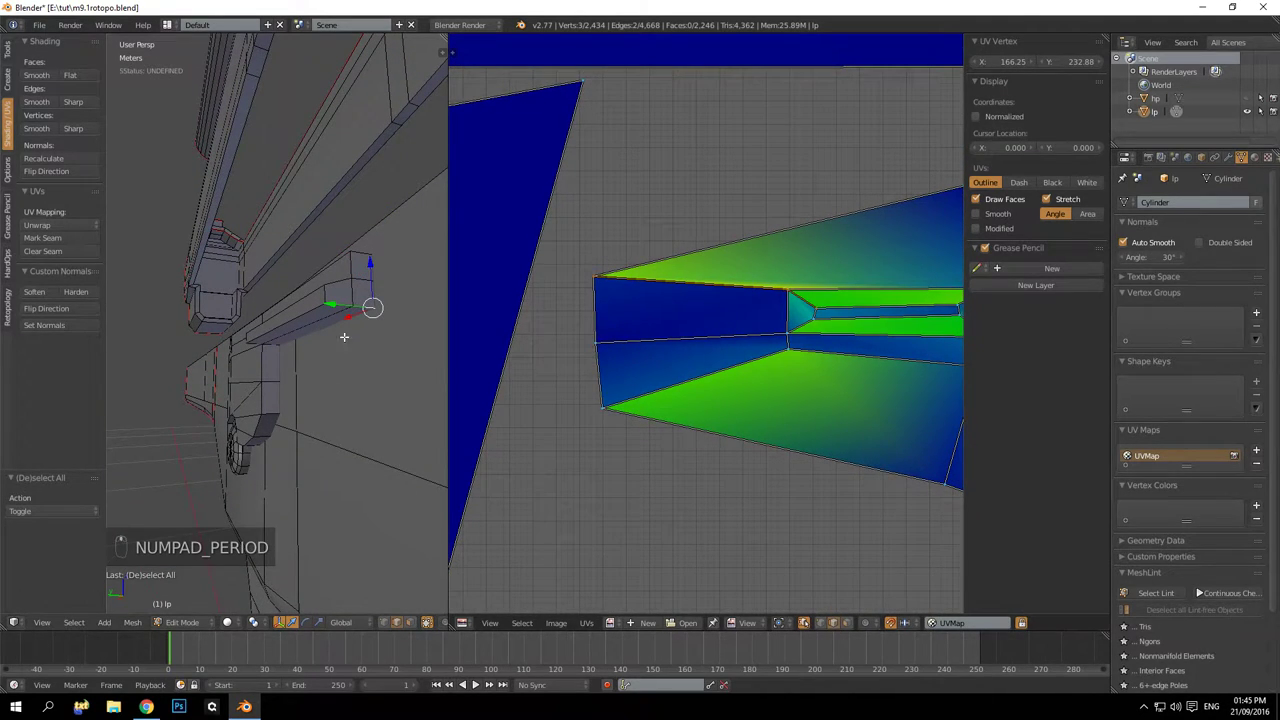
pyautogui.moveTo(343, 337); pyautogui.dragTo(273, 317, button='middle')
pyautogui.scroll(5, 275, 354)
pyautogui.moveTo(269, 386); pyautogui.dragTo(280, 349, button='middle')
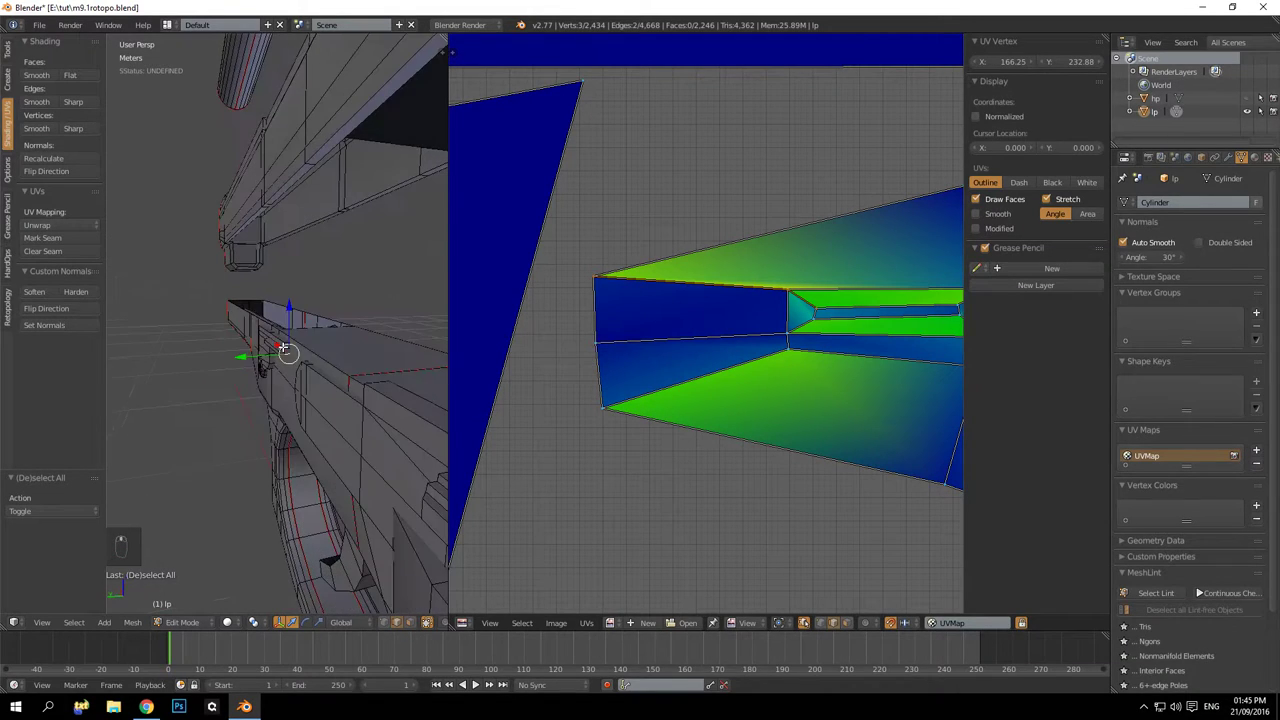
pyautogui.scroll(4, 252, 403)
pyautogui.moveTo(280, 455); pyautogui.dragTo(278, 419, button='middle')
pyautogui.click(83, 241)
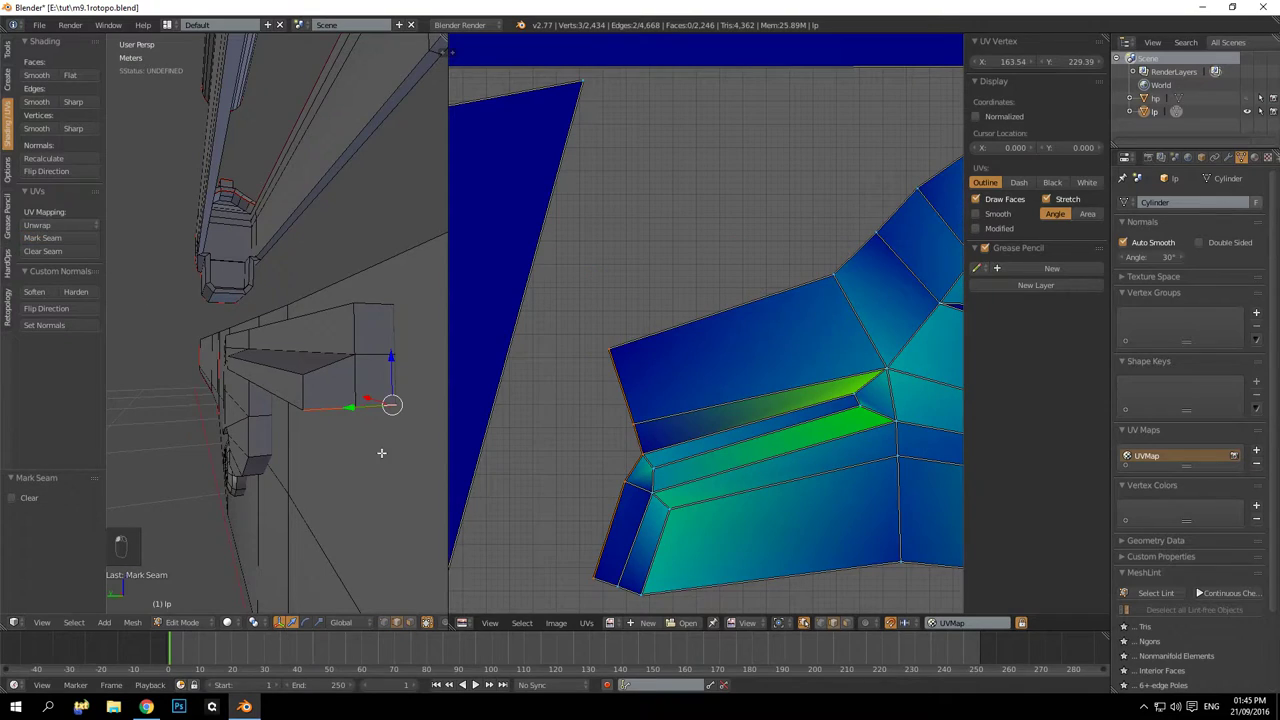
pyautogui.scroll(-3, 765, 438)
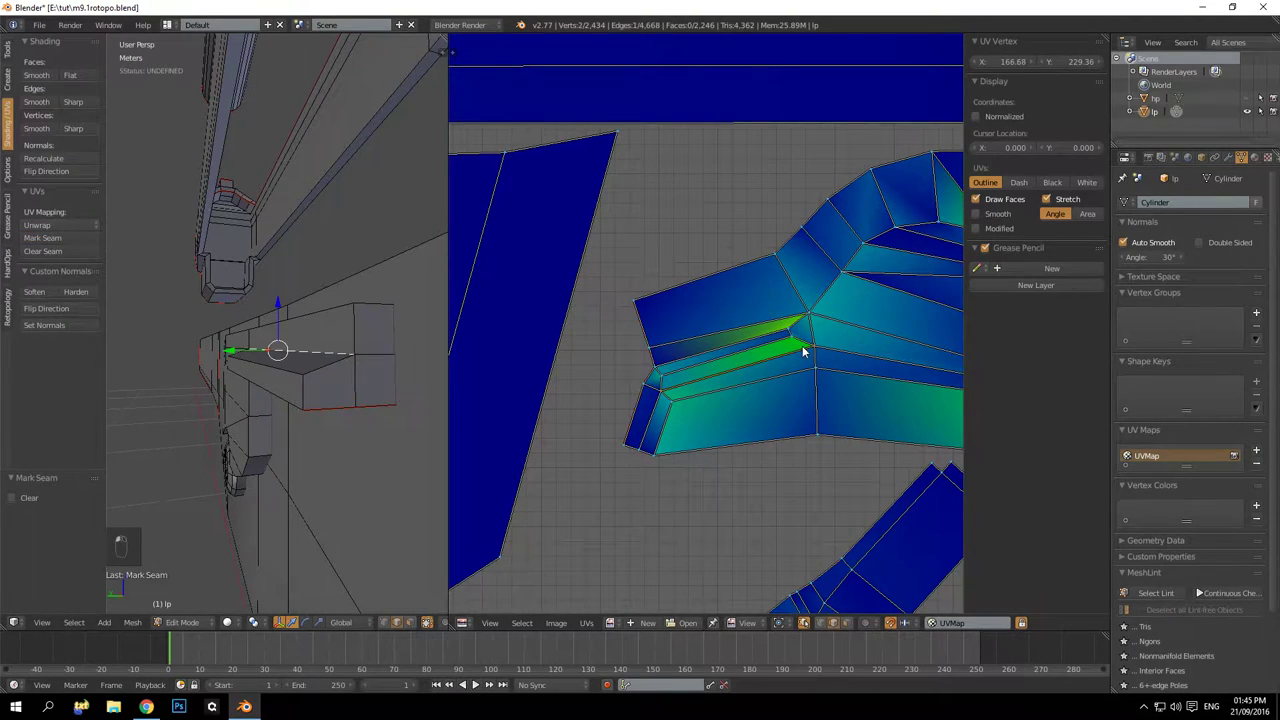
# Mark the arc of edges bordering the lever's round cap as a seam and clear the selection
pyautogui.moveTo(214, 347); pyautogui.dragTo(306, 356, button='middle')
pyautogui.press('a')
pyautogui.moveTo(250, 392)
pyautogui.mouseDown(button='middle')
pyautogui.moveTo(194, 349)
pyautogui.moveTo(285, 381)
pyautogui.moveTo(271, 406)
pyautogui.mouseUp(button='middle')
pyautogui.scroll(4, 260, 406)
pyautogui.keyDown('alt'); pyautogui.rightClick(241, 421); pyautogui.keyUp('alt')
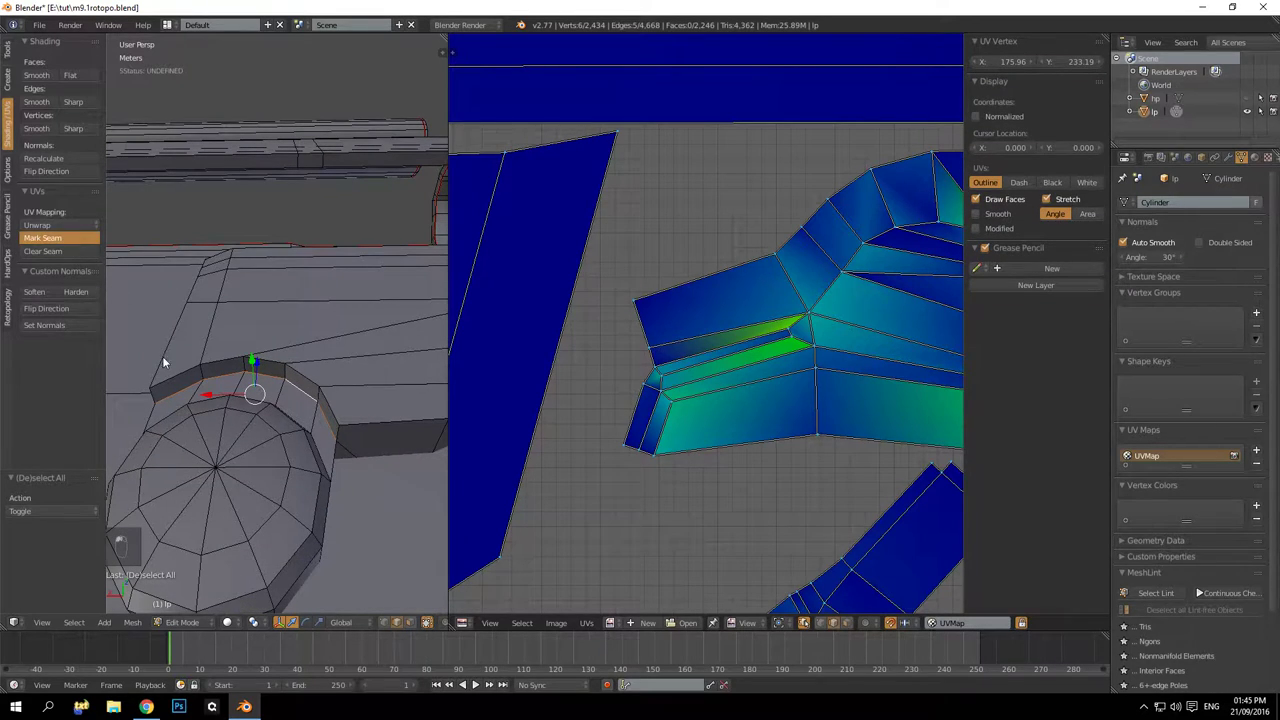
pyautogui.moveTo(296, 423); pyautogui.dragTo(450, 420, button='middle')
pyautogui.press('a')
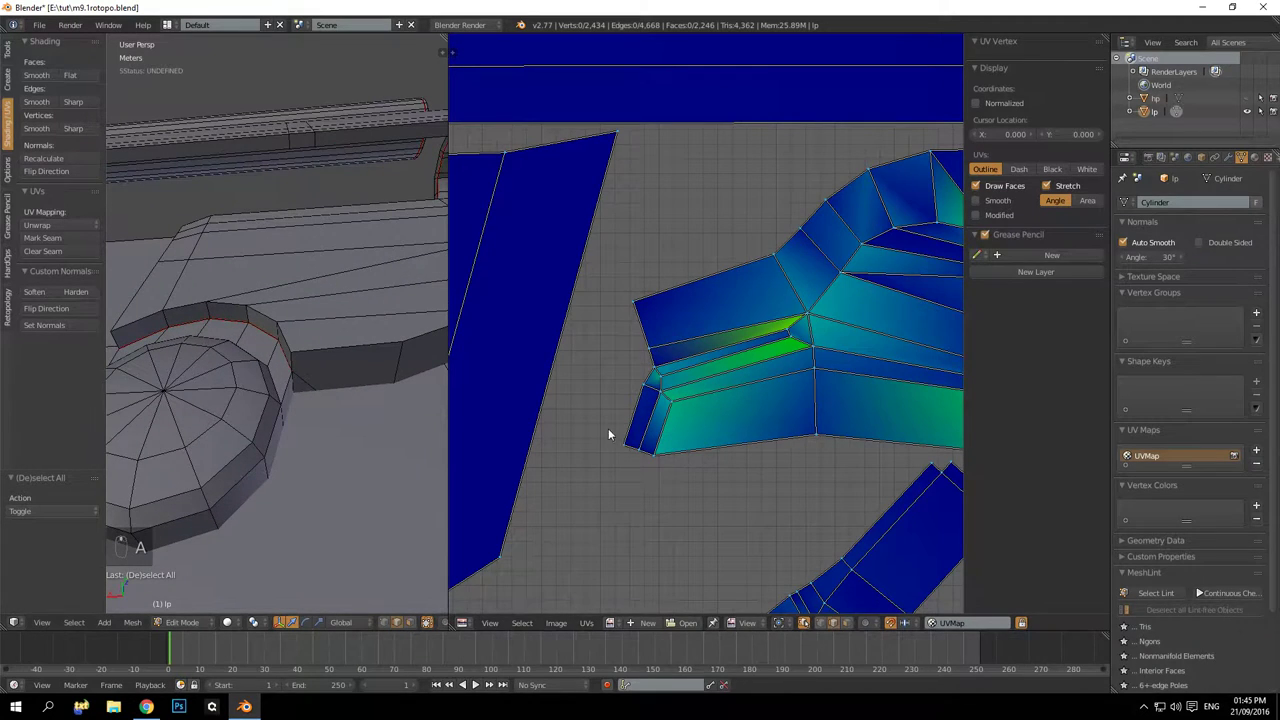
# Mark the two short edges where the lever's arm meets its rounded end as a seam
pyautogui.scroll(-3, 690, 390)
pyautogui.scroll(1, 717, 390)
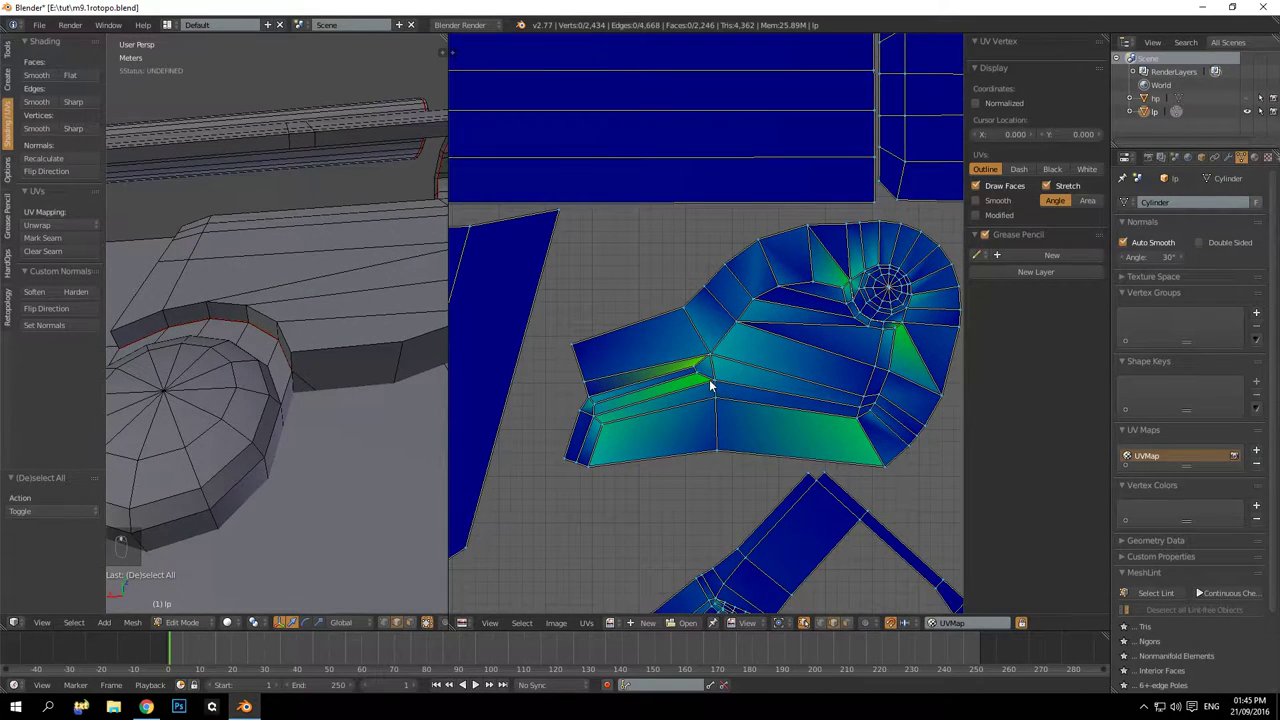
pyautogui.rightClick(677, 368)
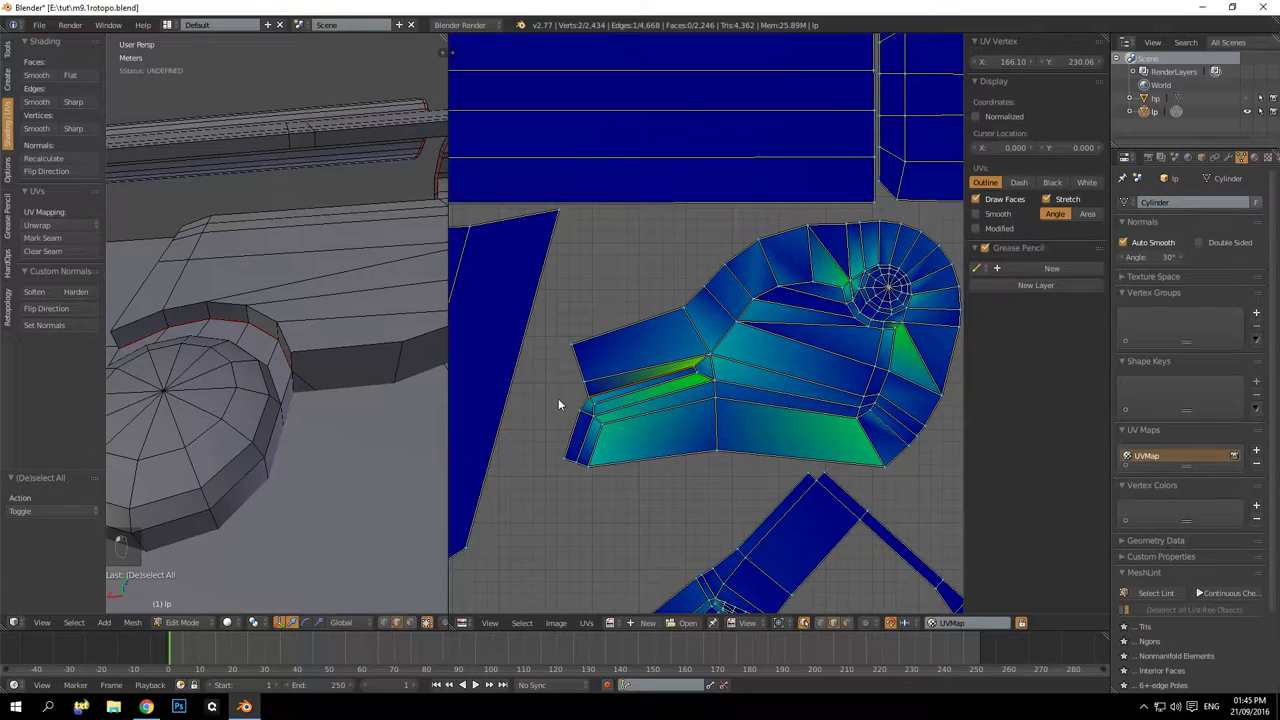
pyautogui.moveTo(296, 390); pyautogui.dragTo(355, 409, button='middle')
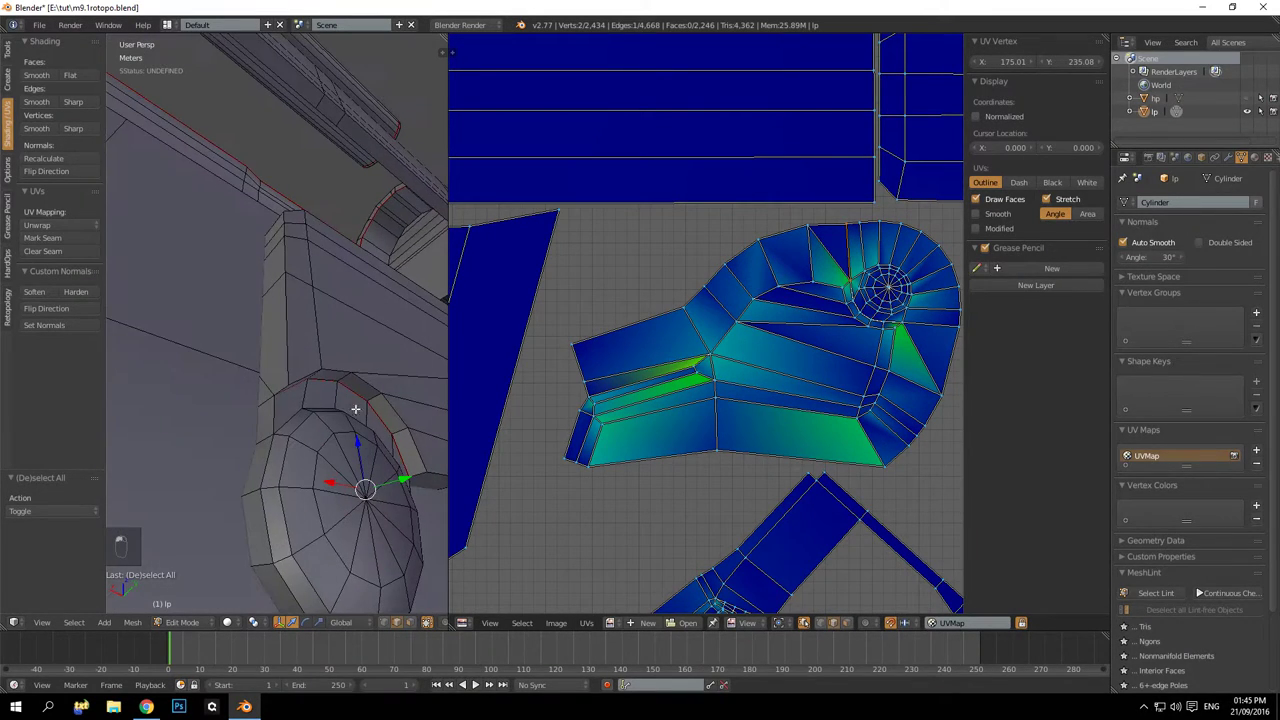
pyautogui.click(42, 239)
pyautogui.scroll(-4, 704, 384)
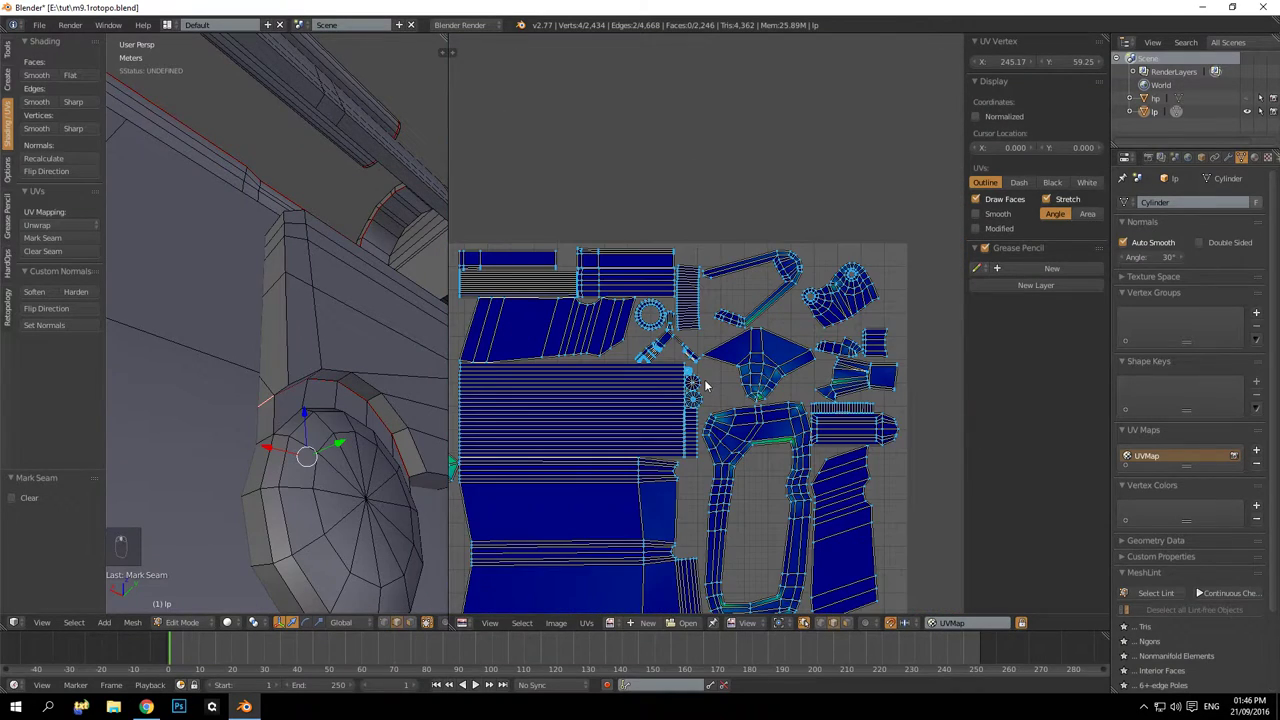
pyautogui.scroll(3, 704, 379)
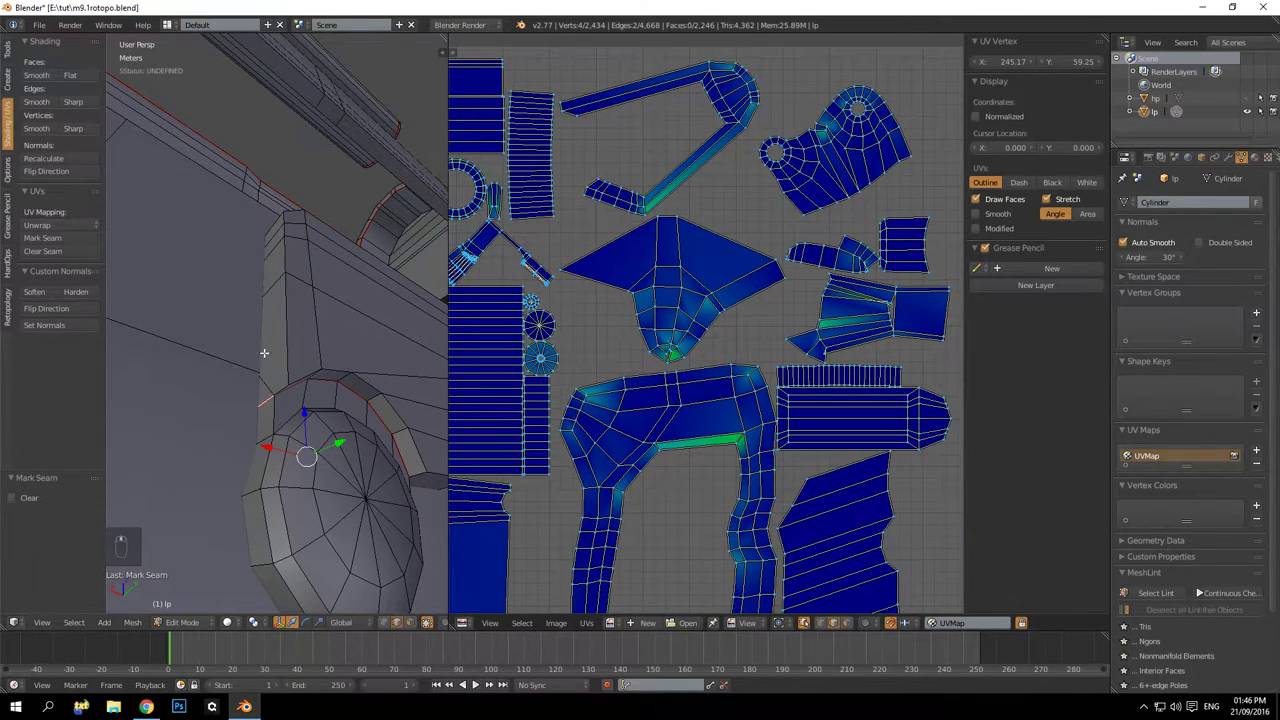
# Try to mark the closed edge loop around the lever's round cap as a seam
pyautogui.moveTo(264, 352); pyautogui.dragTo(198, 430, button='middle')
pyautogui.press('a')
pyautogui.press('a')
pyautogui.keyDown('alt'); pyautogui.keyDown('shift'); pyautogui.rightClick(298, 413); pyautogui.keyUp('shift'); pyautogui.keyUp('alt')
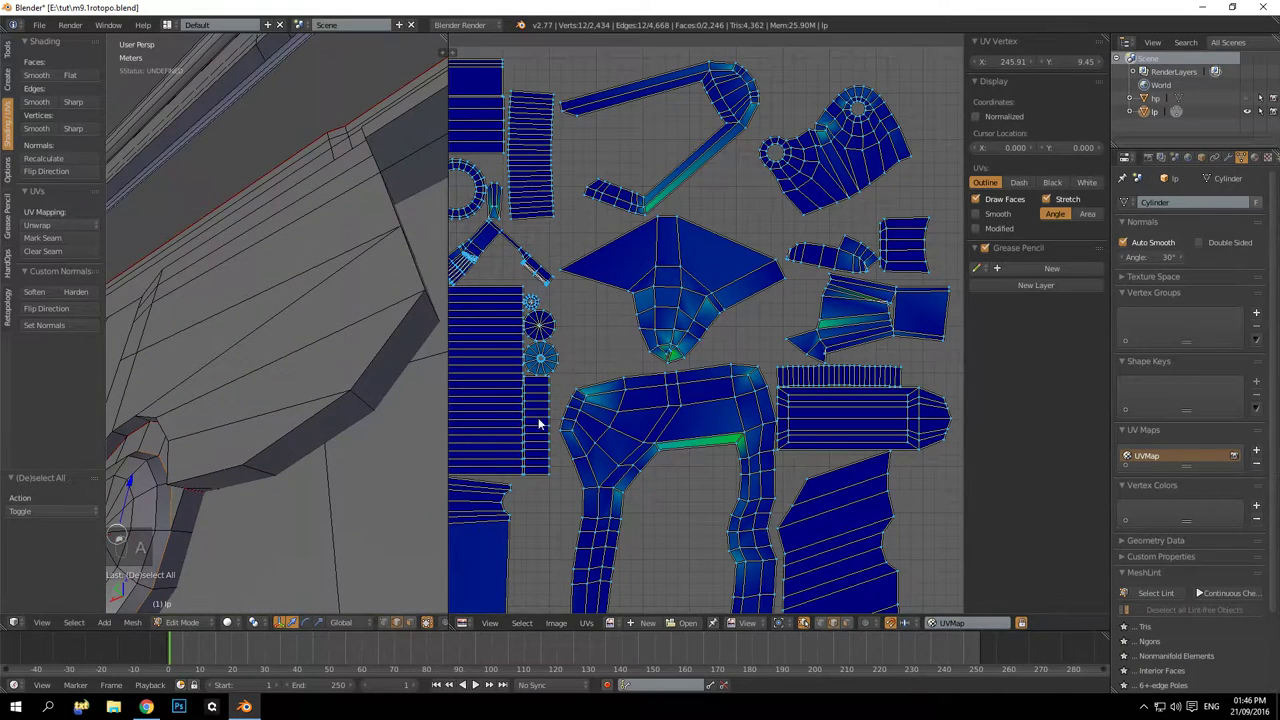
pyautogui.press('KP_Decimal')
pyautogui.scroll(-3, 643, 371)
pyautogui.scroll(2, 737, 357)
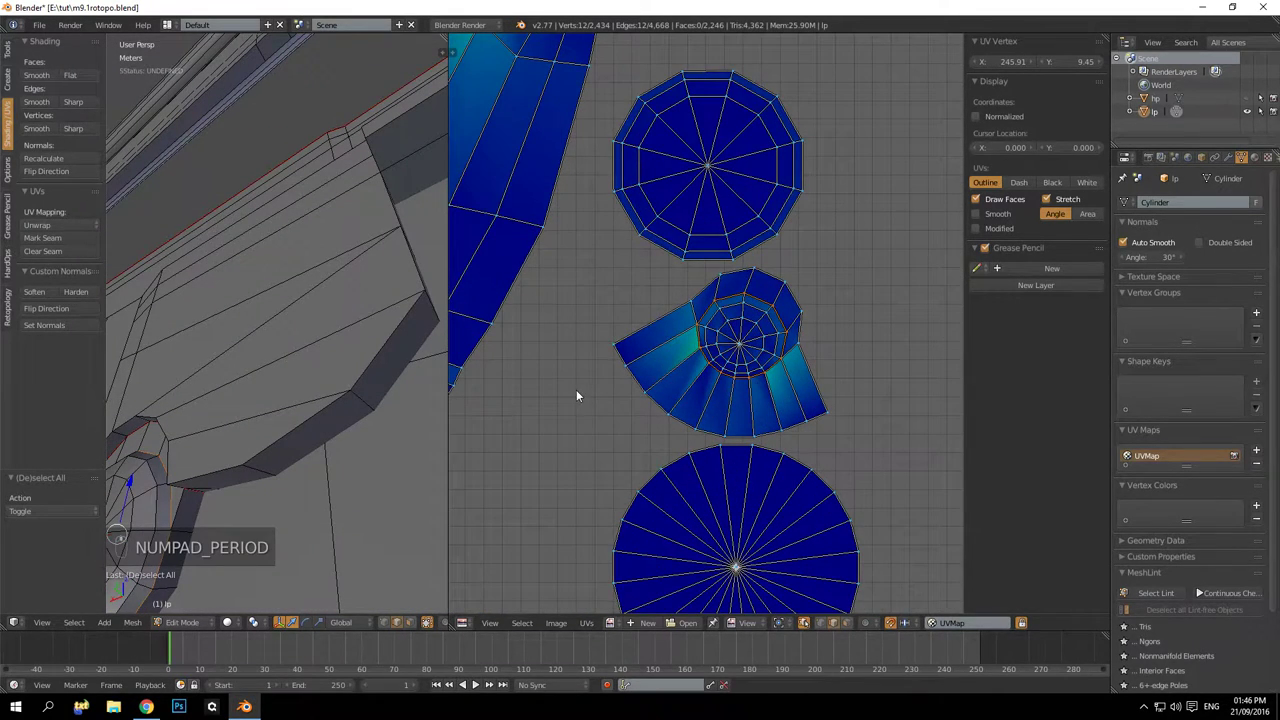
pyautogui.click(69, 240)
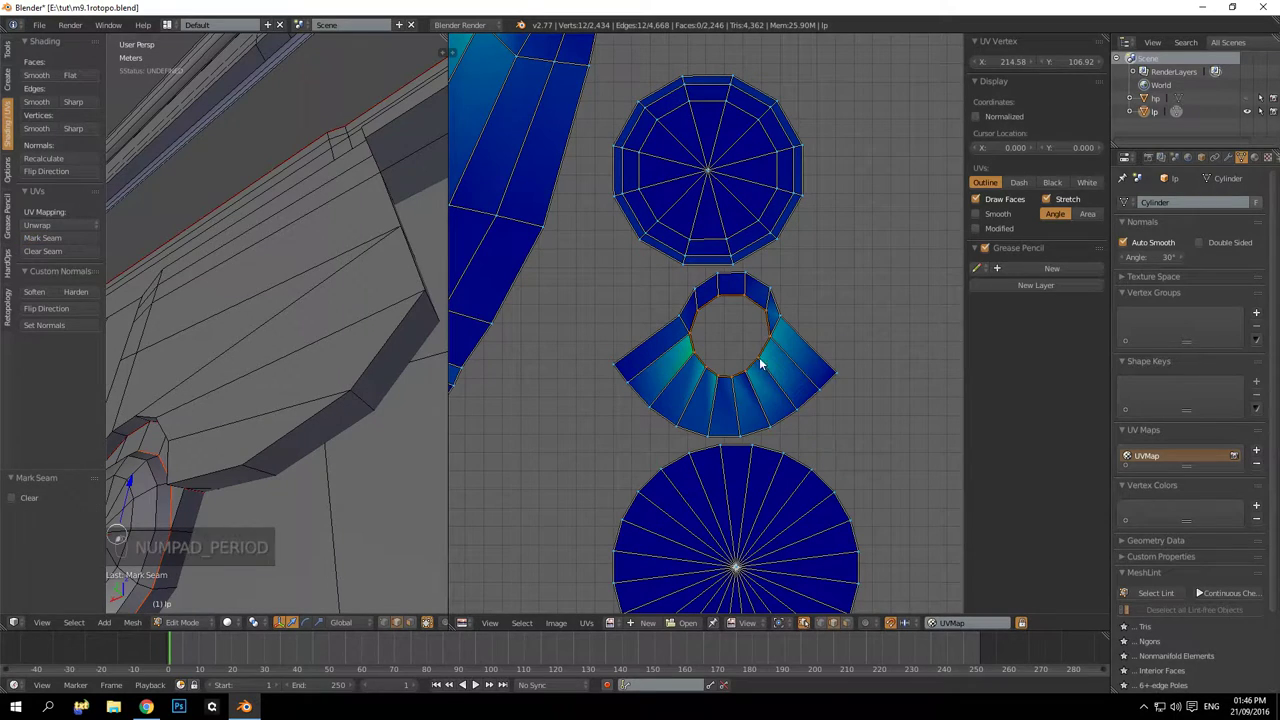
pyautogui.hotkey('ctrl', 'z')
# Mark a single edge across the rim on the underside of the lever's round cap as a seam
pyautogui.moveTo(271, 414); pyautogui.dragTo(309, 357, button='middle')
pyautogui.rightClick(321, 350)
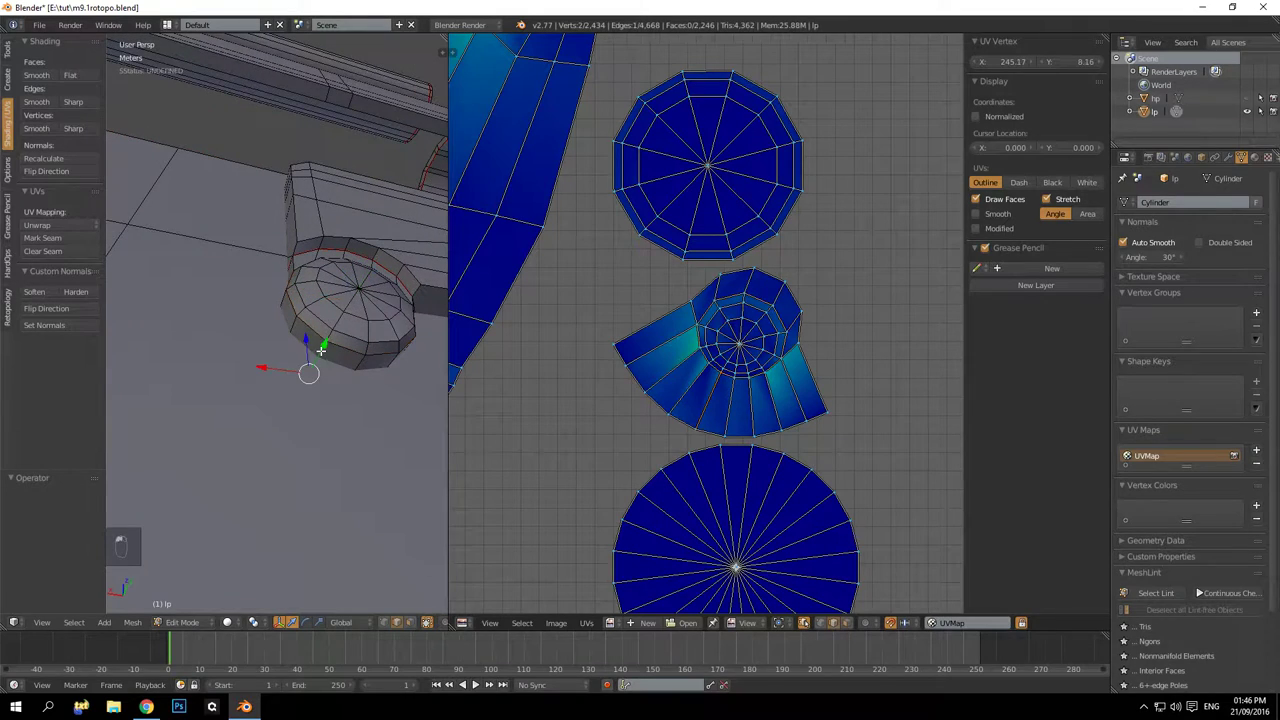
pyautogui.click(60, 237)
pyautogui.scroll(-3, 728, 457)
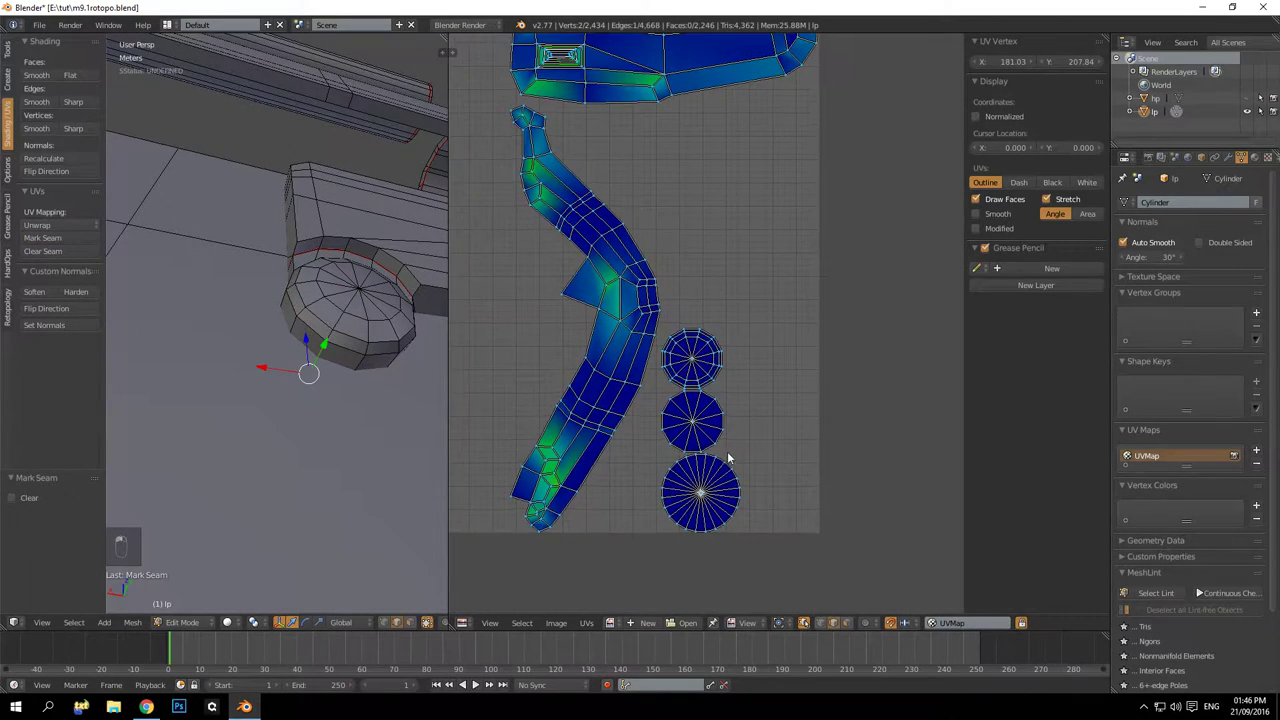
pyautogui.scroll(3, 683, 428)
pyautogui.press('KP_Decimal')
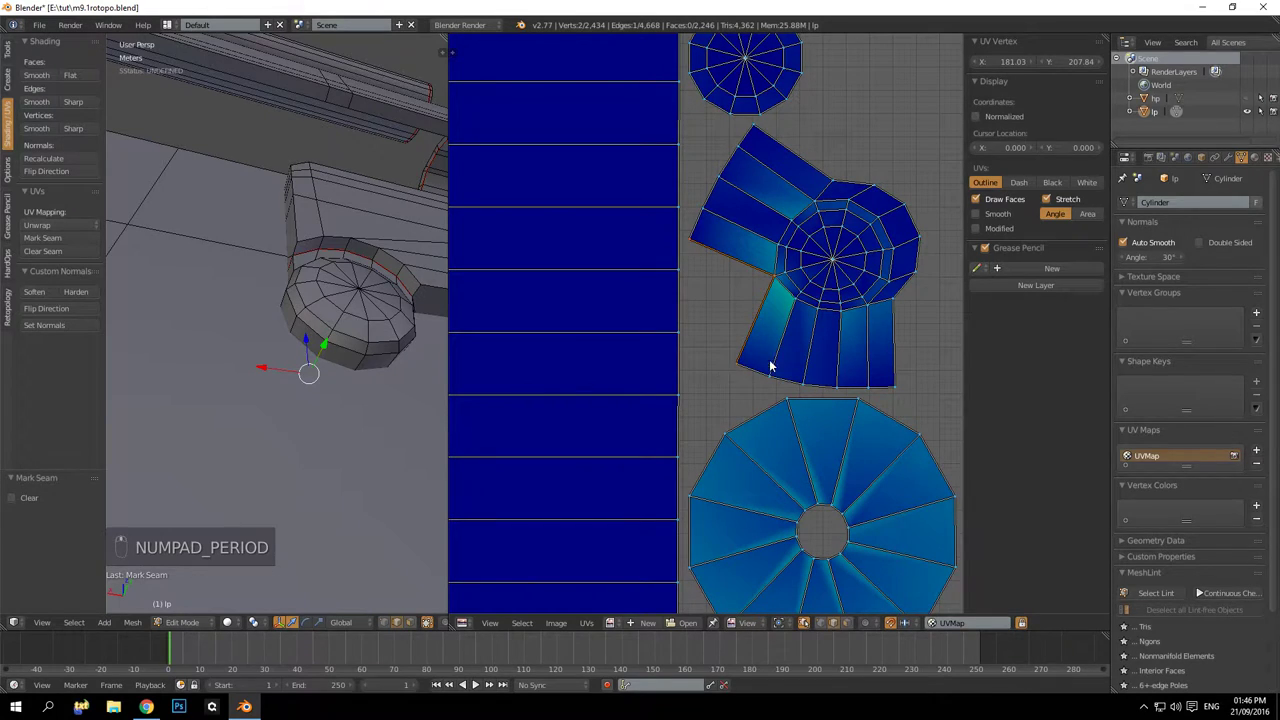
# Mark the full edge loop around the face of the lever's round cap as a seam
pyautogui.press('a')
pyautogui.press('a')
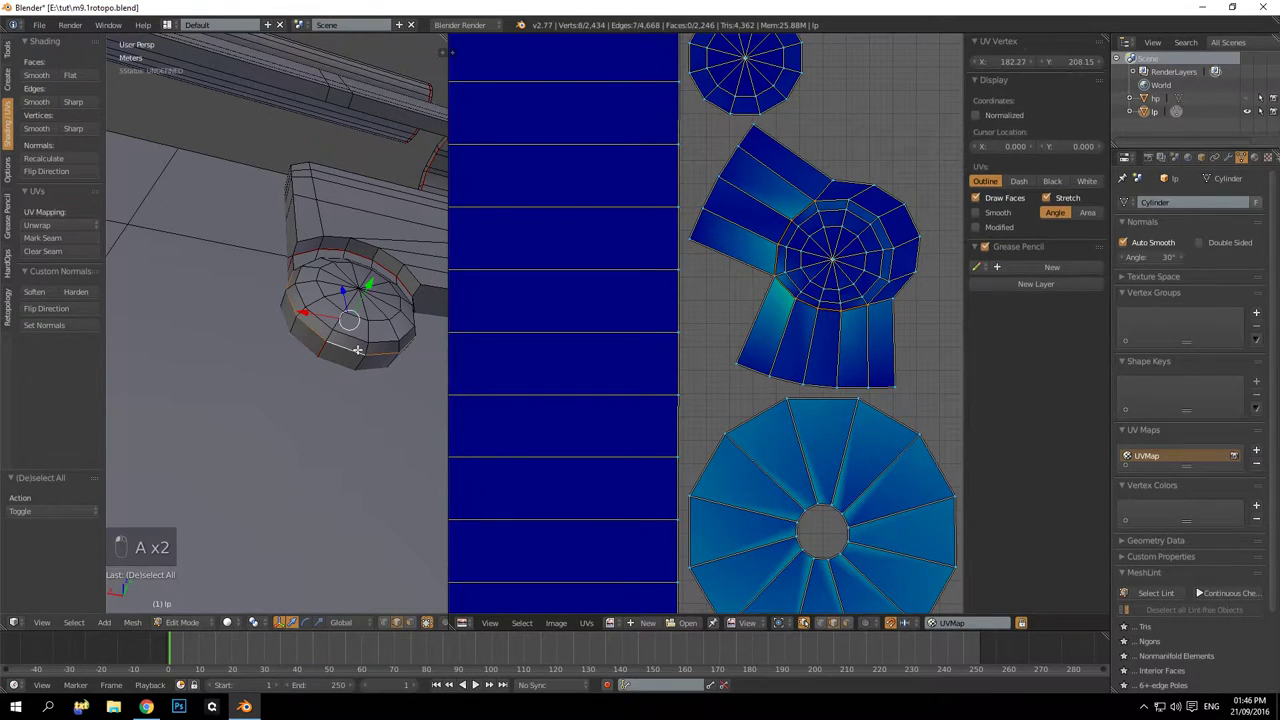
pyautogui.moveTo(285, 277); pyautogui.dragTo(253, 392, button='middle')
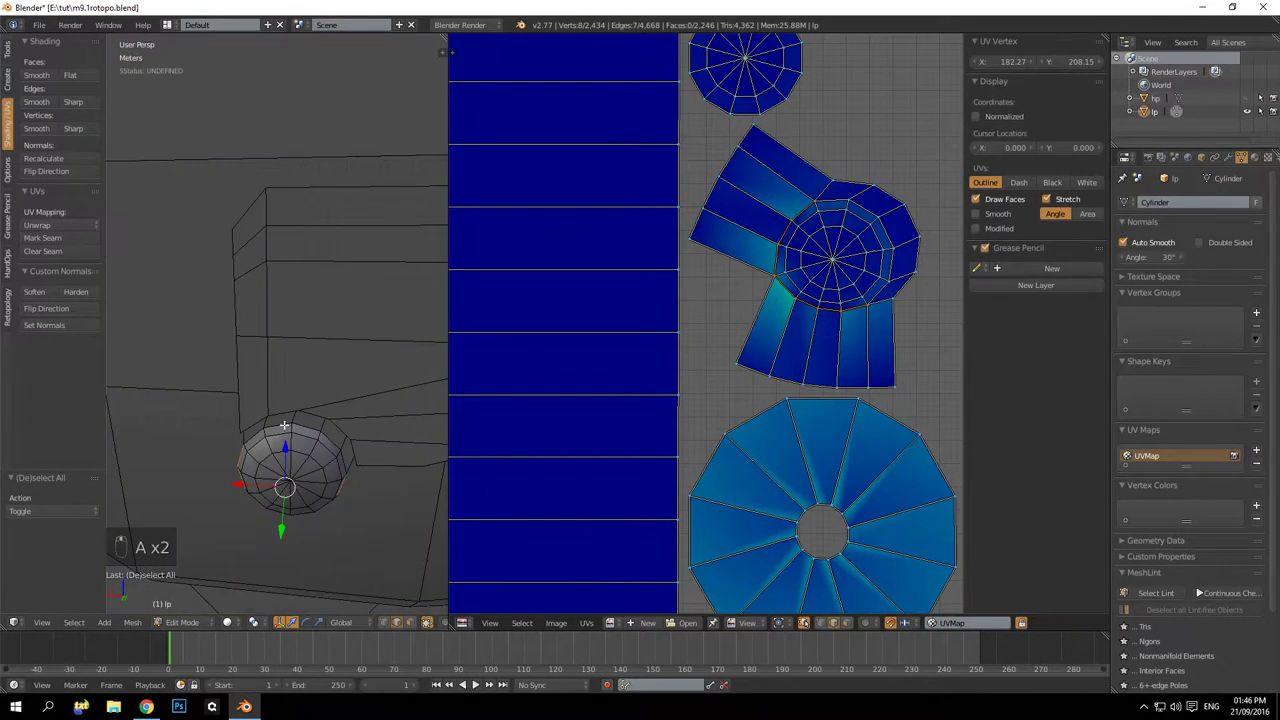
pyautogui.scroll(2, 303, 488)
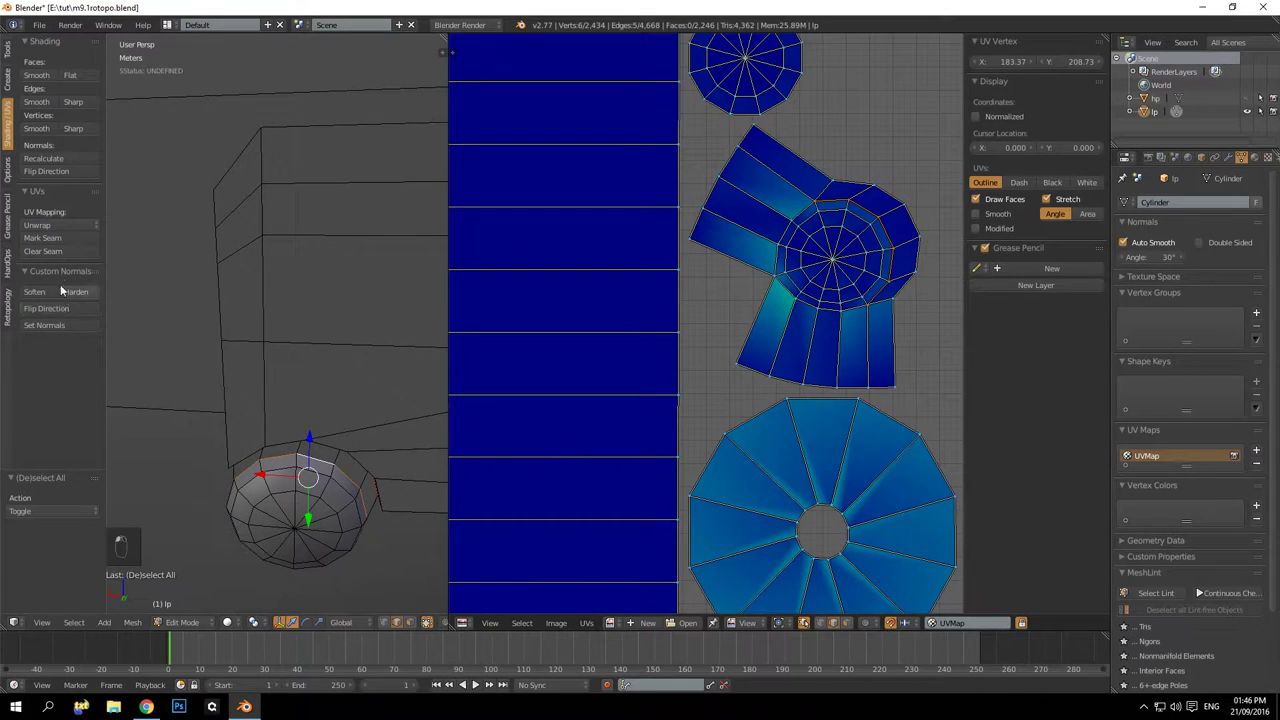
pyautogui.moveTo(222, 485); pyautogui.dragTo(308, 453, button='middle')
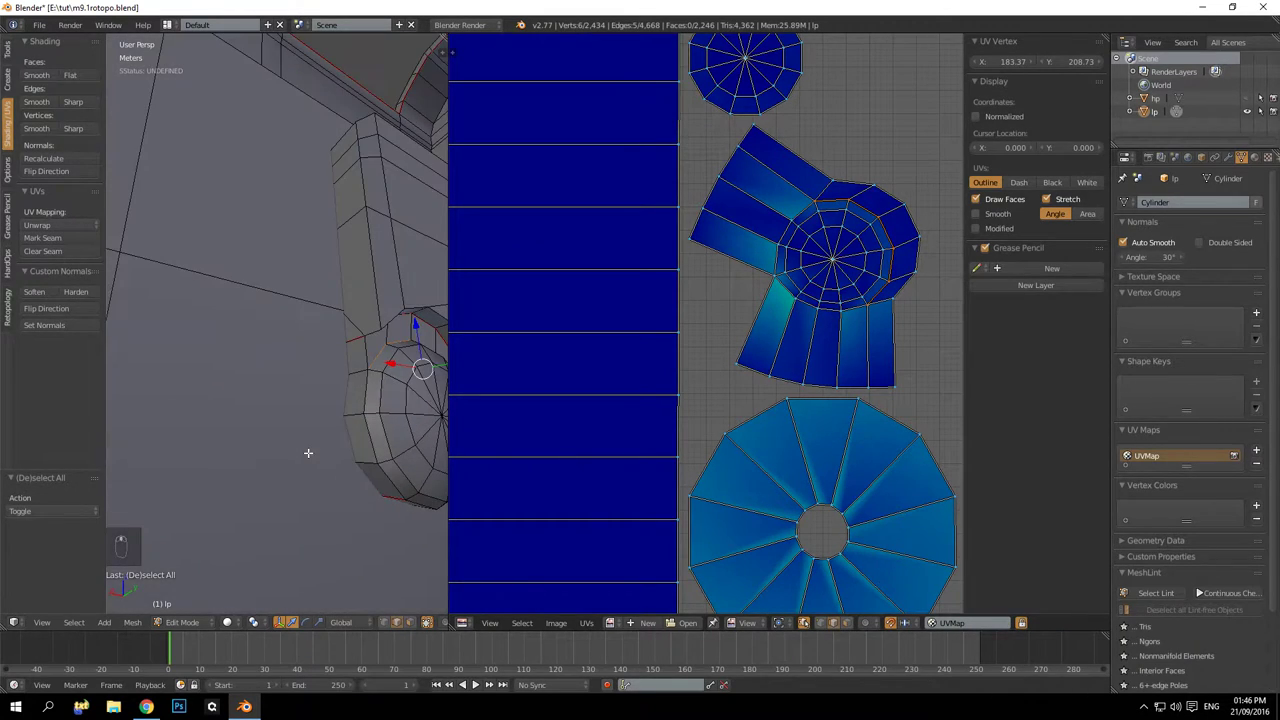
pyautogui.keyDown('alt'); pyautogui.rightClick(367, 381); pyautogui.keyUp('alt')
pyautogui.click(44, 237)
pyautogui.press('KP_Decimal')
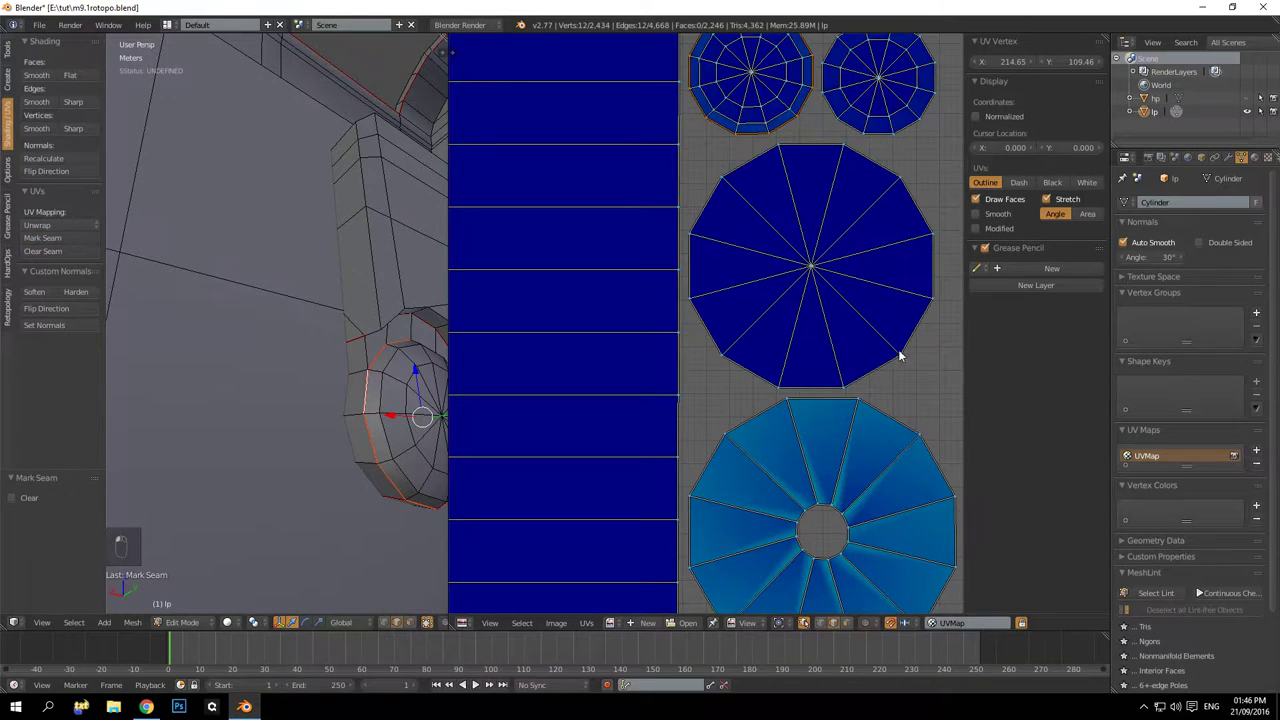
# Mark the two neighbouring edges on the outer side of the lever's rounded rim as seams
pyautogui.scroll(2, 828, 333)
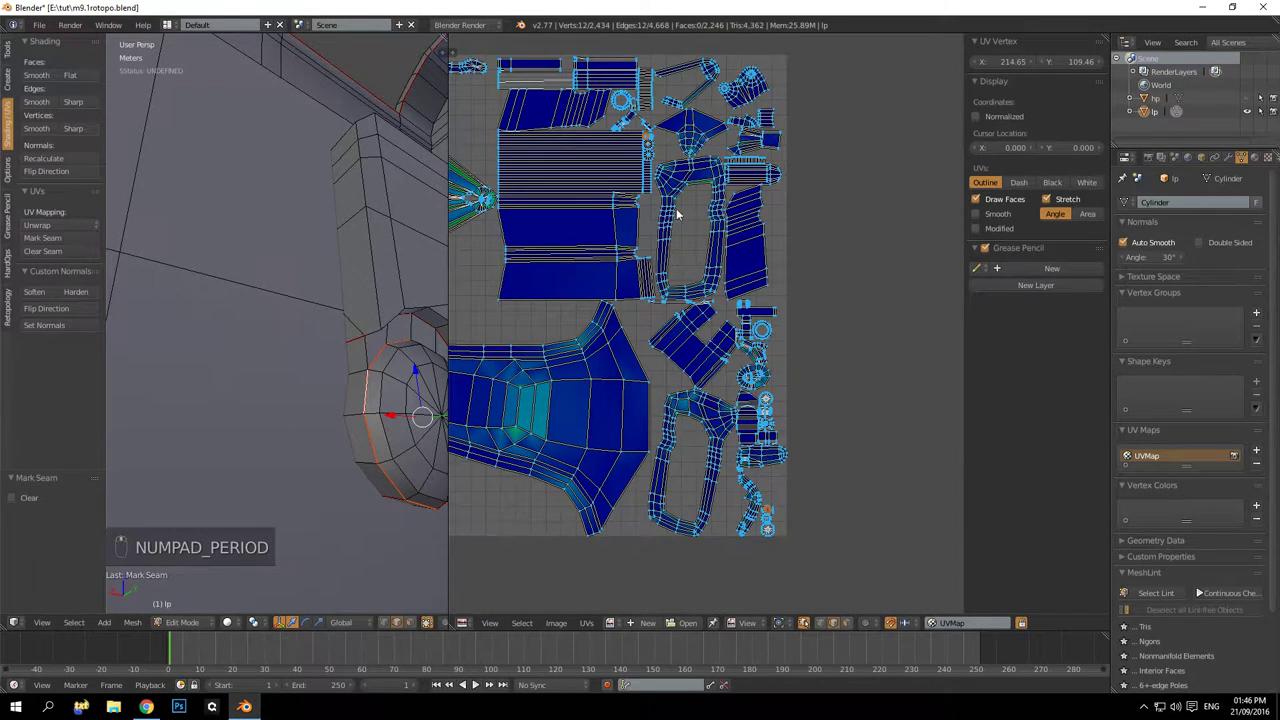
pyautogui.scroll(4, 730, 380)
pyautogui.scroll(1, 725, 382)
pyautogui.moveTo(725, 382); pyautogui.dragTo(686, 271, button='middle')
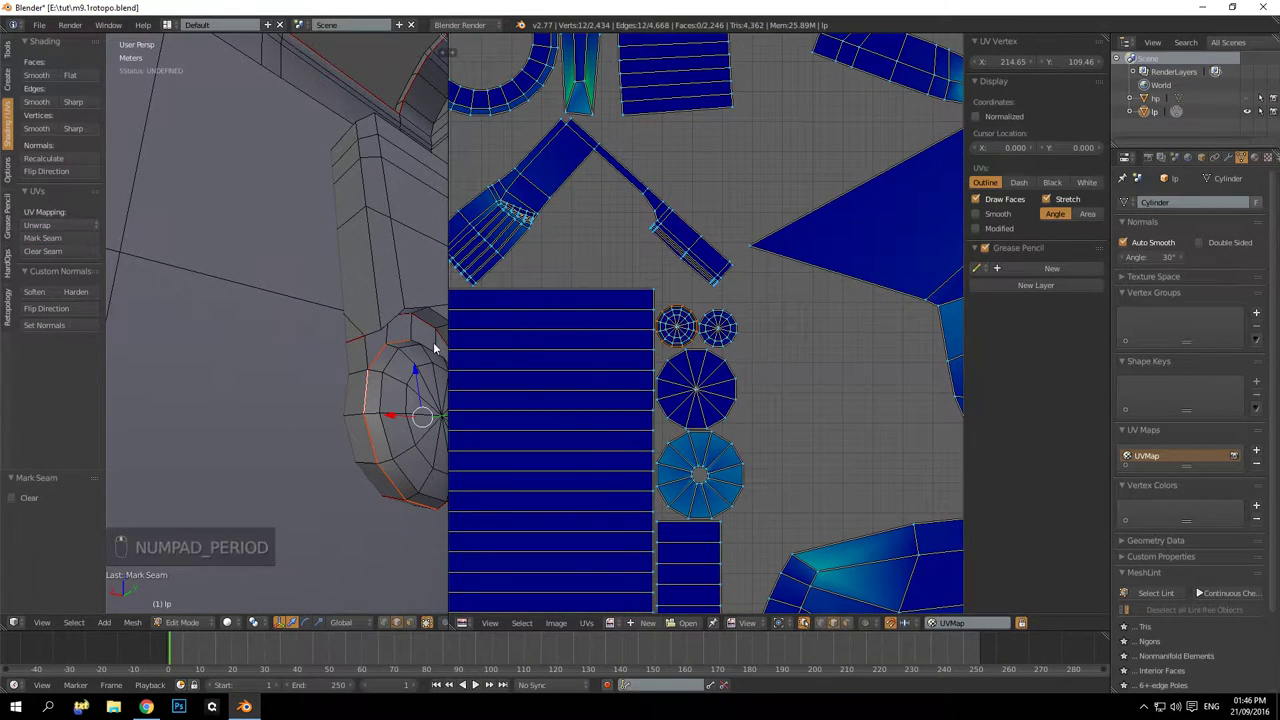
pyautogui.moveTo(434, 347); pyautogui.dragTo(346, 357, button='middle')
pyautogui.rightClick(346, 357)
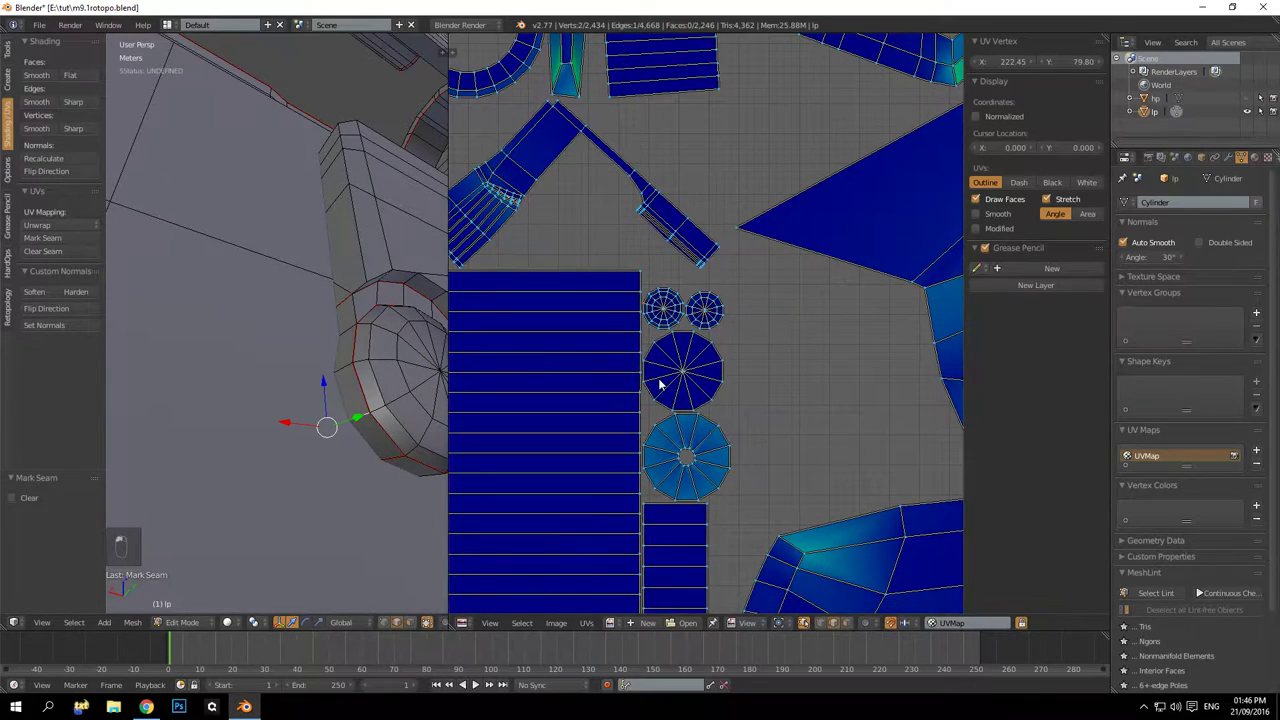
pyautogui.press('KP_Decimal')
pyautogui.scroll(-6, 651, 369)
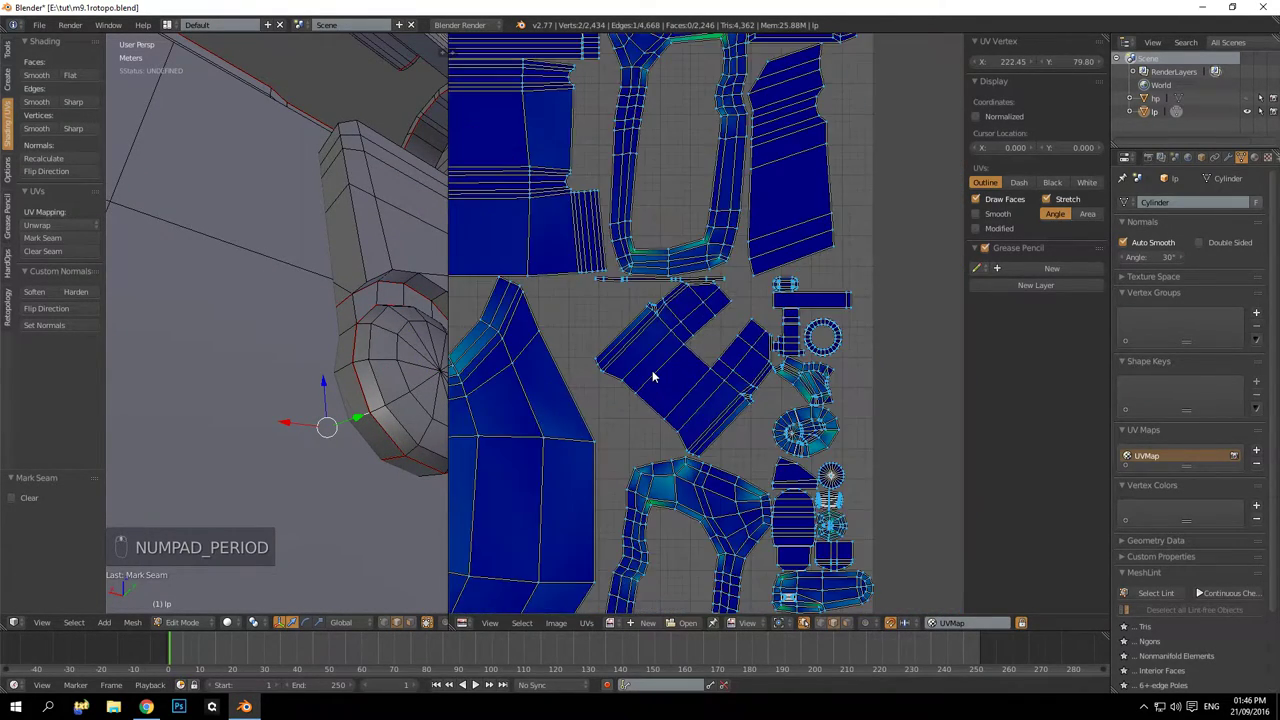
pyautogui.moveTo(653, 371); pyautogui.dragTo(696, 413, button='middle')
pyautogui.scroll(1, 696, 413)
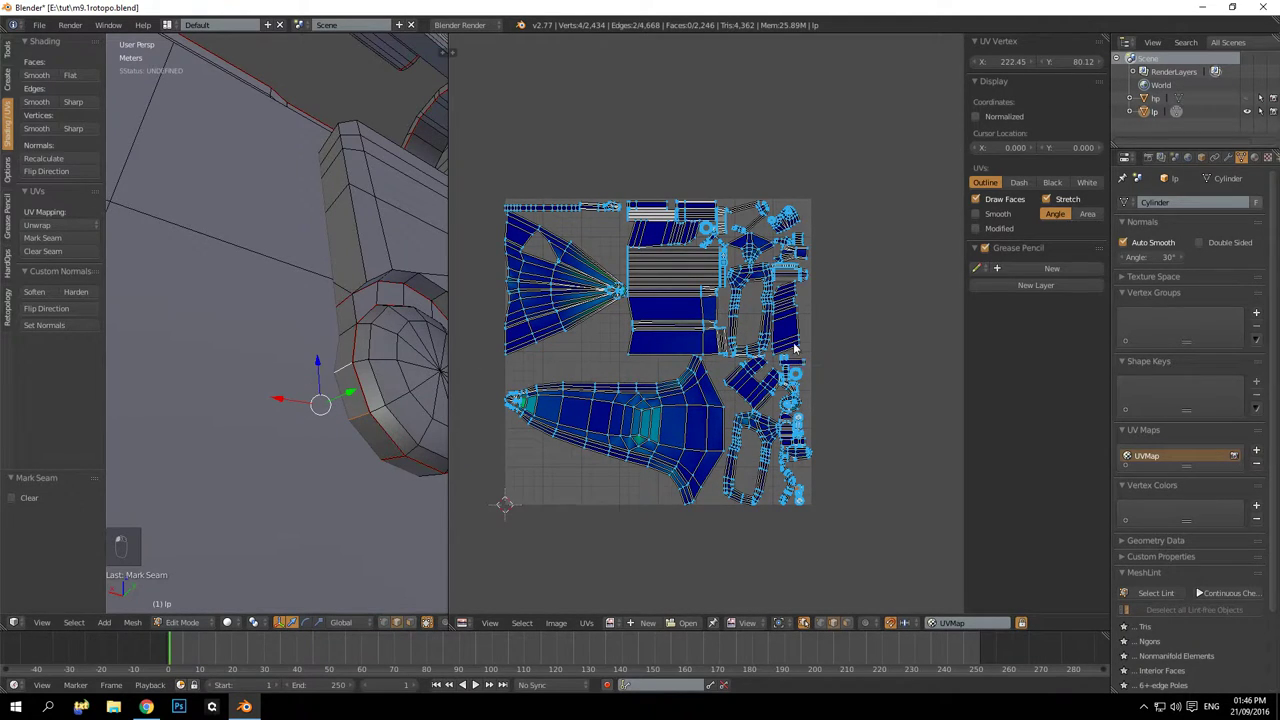
# Examine the unwrapped layout for remaining stretching, ending at the tip of the large fan-shaped island
pyautogui.press('KP_Decimal')
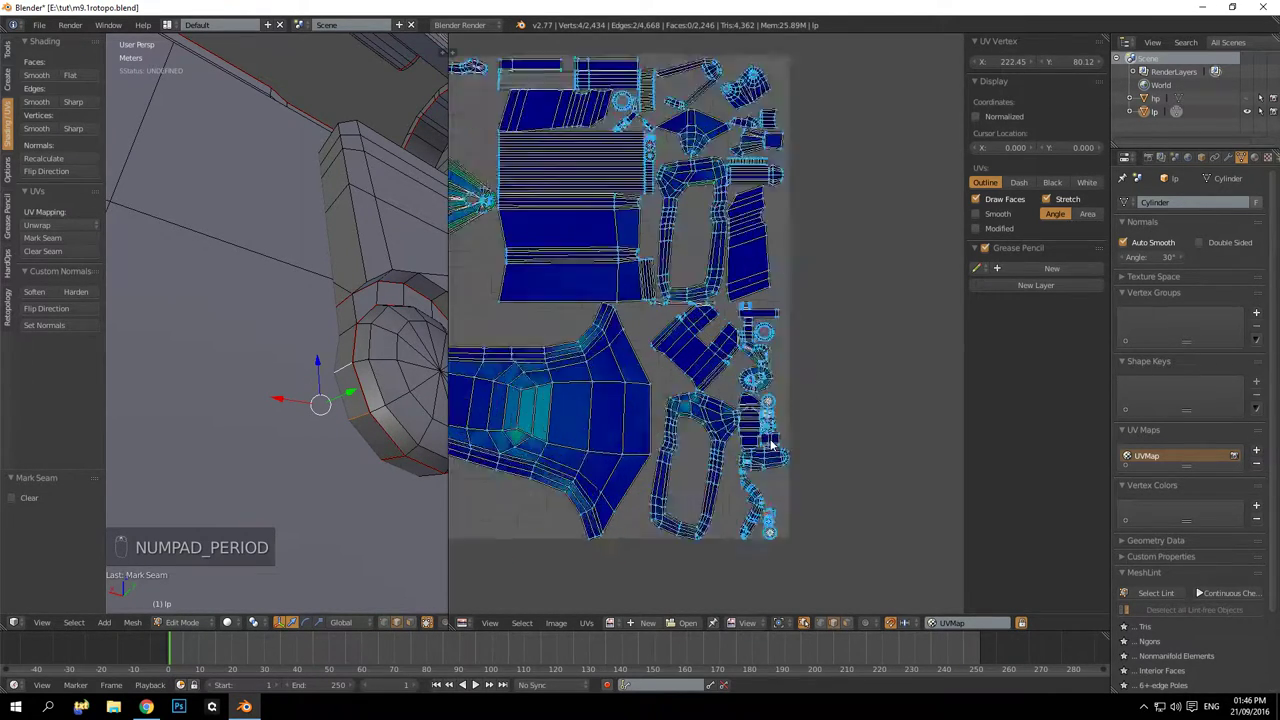
pyautogui.moveTo(733, 388); pyautogui.dragTo(630, 200, button='middle')
pyautogui.scroll(2, 640, 235)
pyautogui.moveTo(711, 489); pyautogui.dragTo(655, 322, button='middle')
pyautogui.scroll(9, 676, 354)
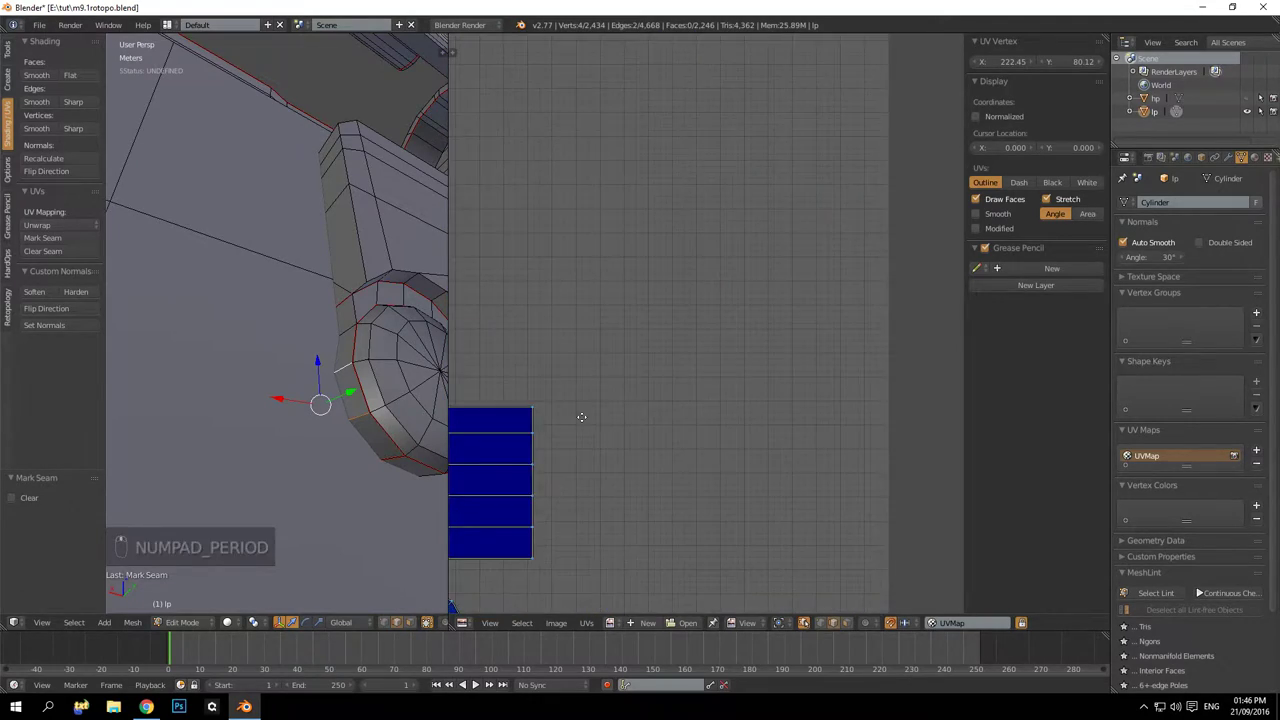
pyautogui.moveTo(580, 417); pyautogui.dragTo(775, 355, button='middle')
pyautogui.scroll(-6, 651, 355)
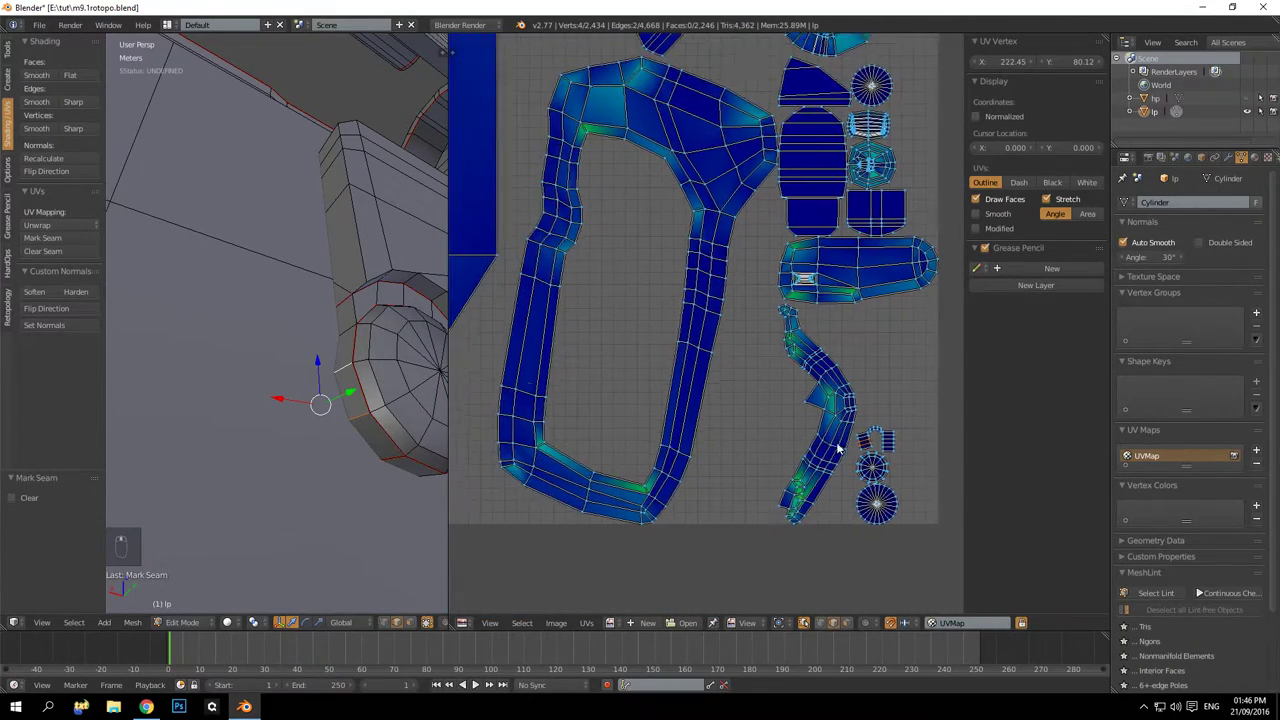
pyautogui.scroll(10, 712, 270)
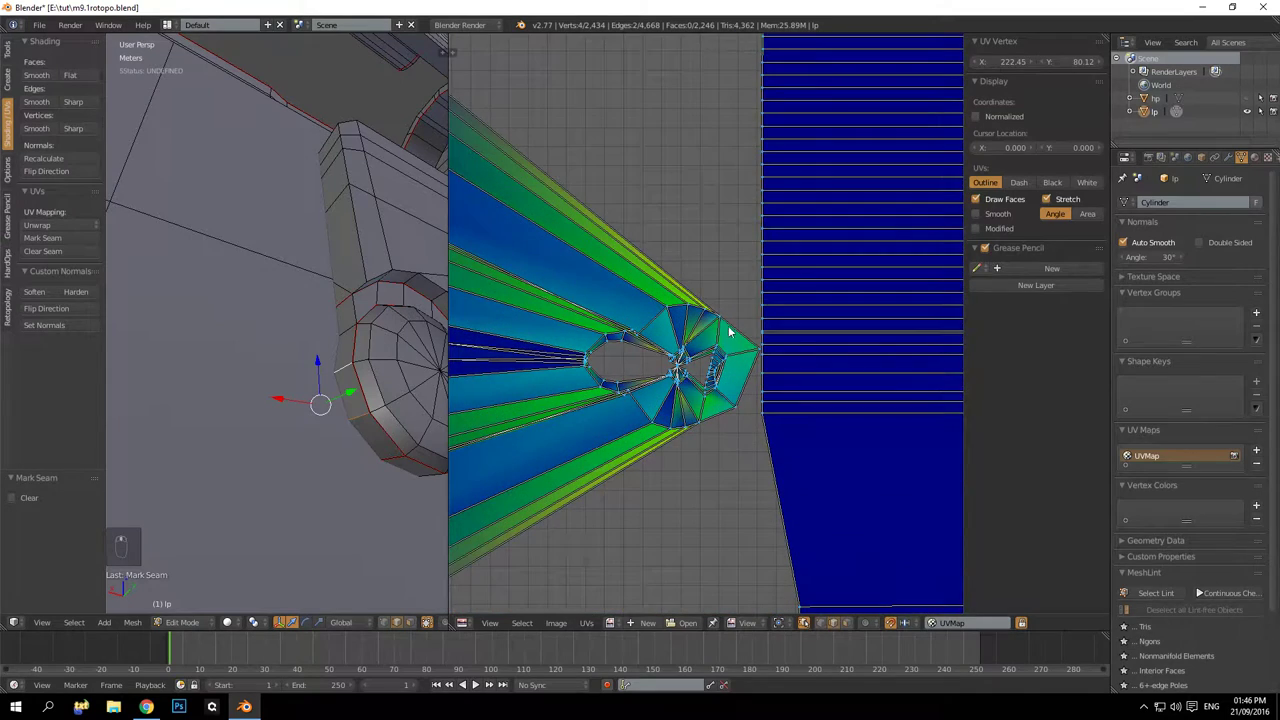
pyautogui.scroll(2, 240, 335)
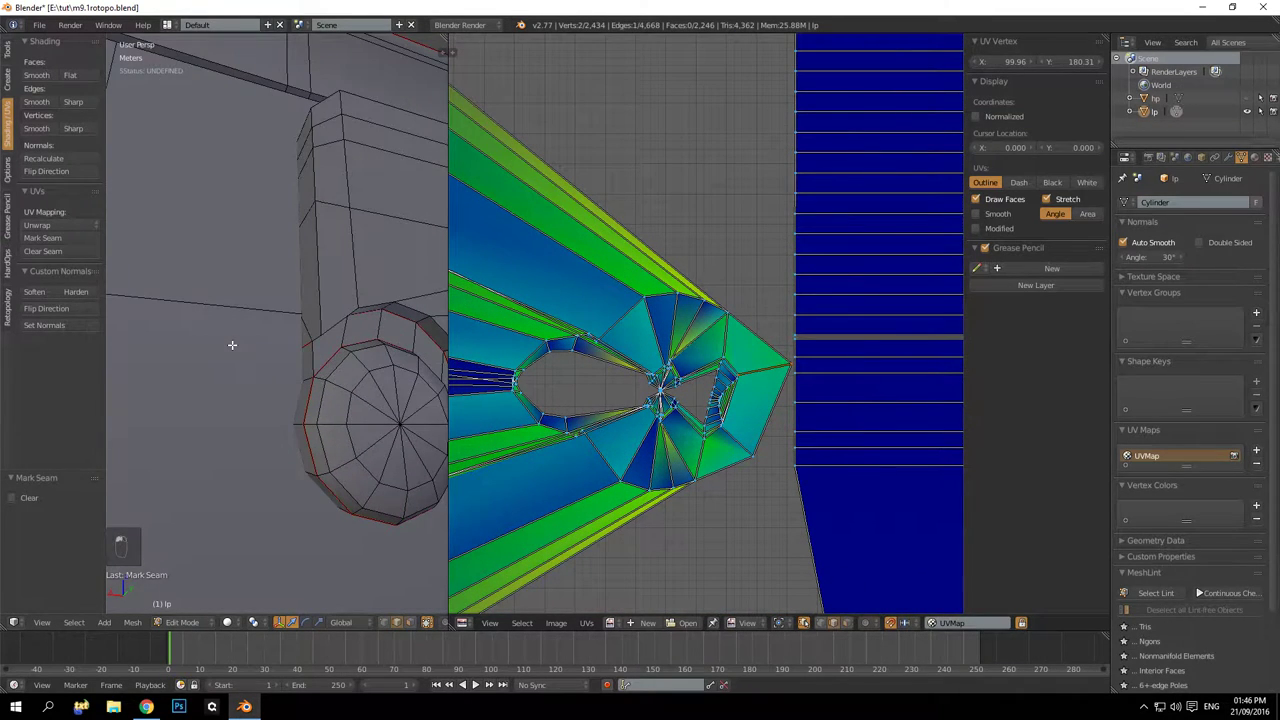
# Mark the sides and curved top of the arched inner face in the pistol body as a seam
pyautogui.press('KP_Decimal')
pyautogui.moveTo(232, 345); pyautogui.dragTo(372, 345, button='middle')
pyautogui.moveTo(227, 316); pyautogui.dragTo(286, 329, button='middle')
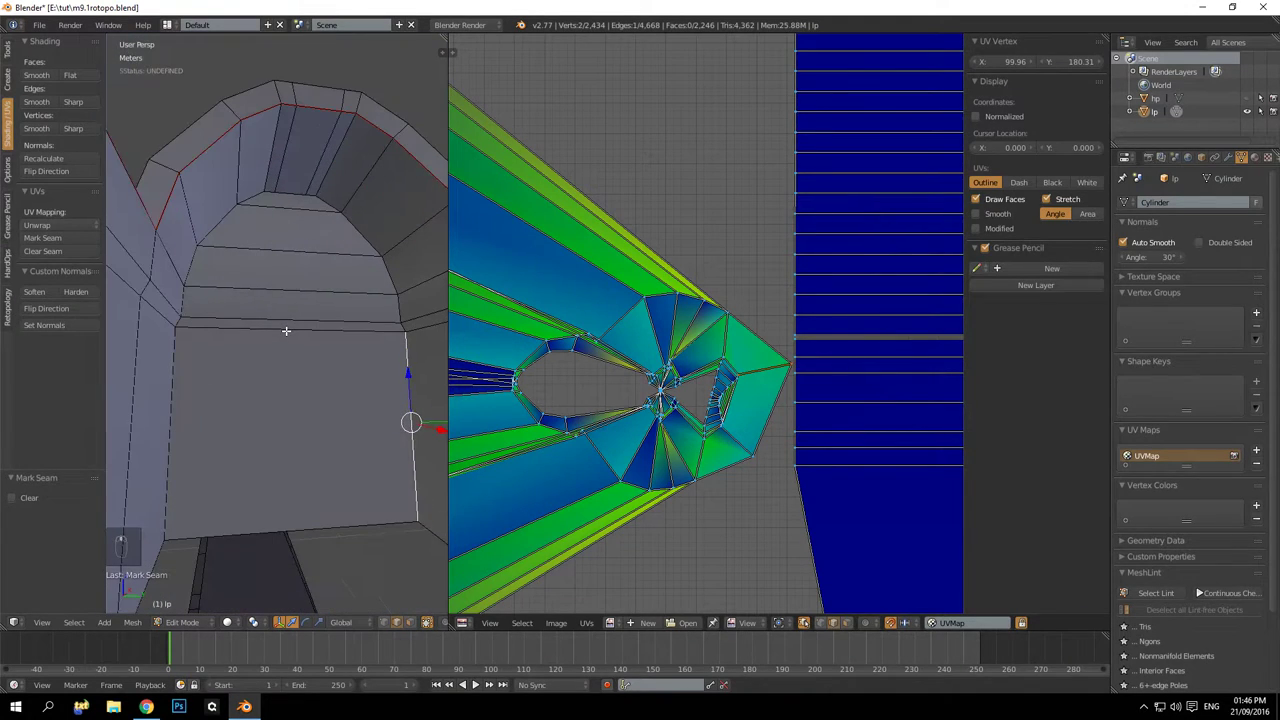
pyautogui.press('a')
pyautogui.keyDown('alt'); pyautogui.rightClick(174, 378); pyautogui.keyUp('alt')
pyautogui.keyDown('alt'); pyautogui.keyDown('shift'); pyautogui.rightClick(413, 321); pyautogui.keyUp('shift'); pyautogui.keyUp('alt')
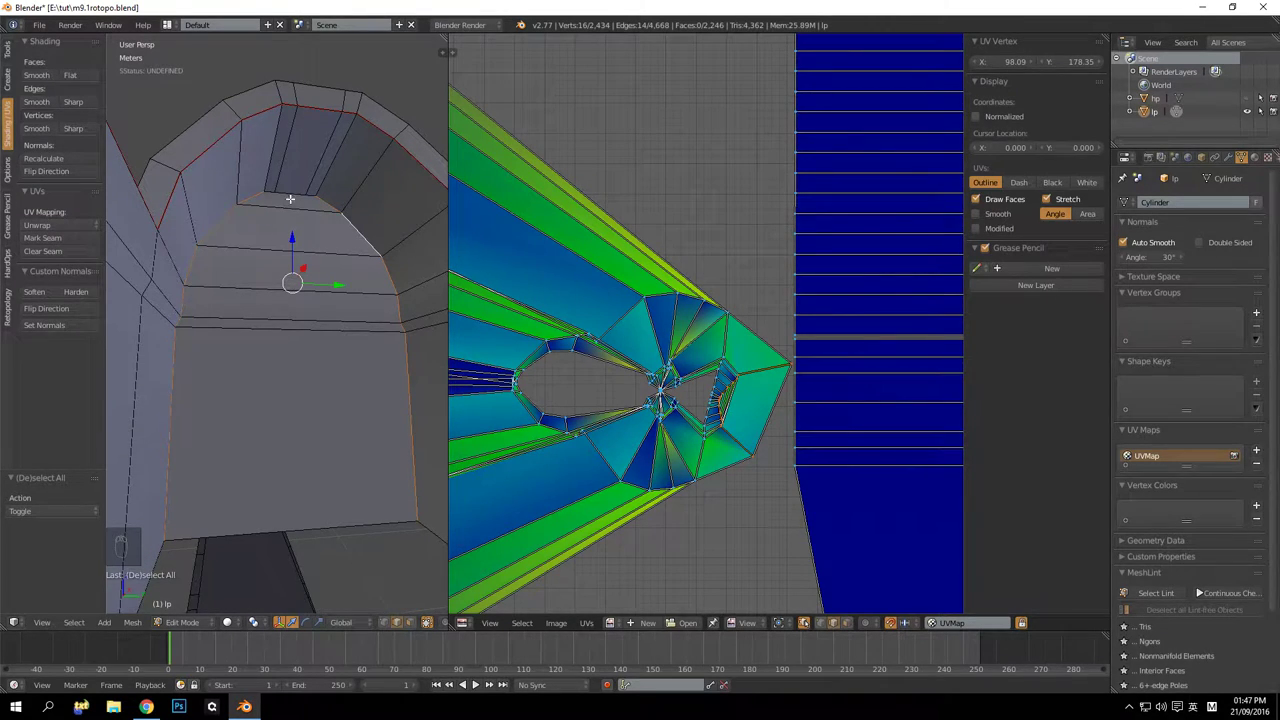
pyautogui.hotkey('ctrl', 'z')
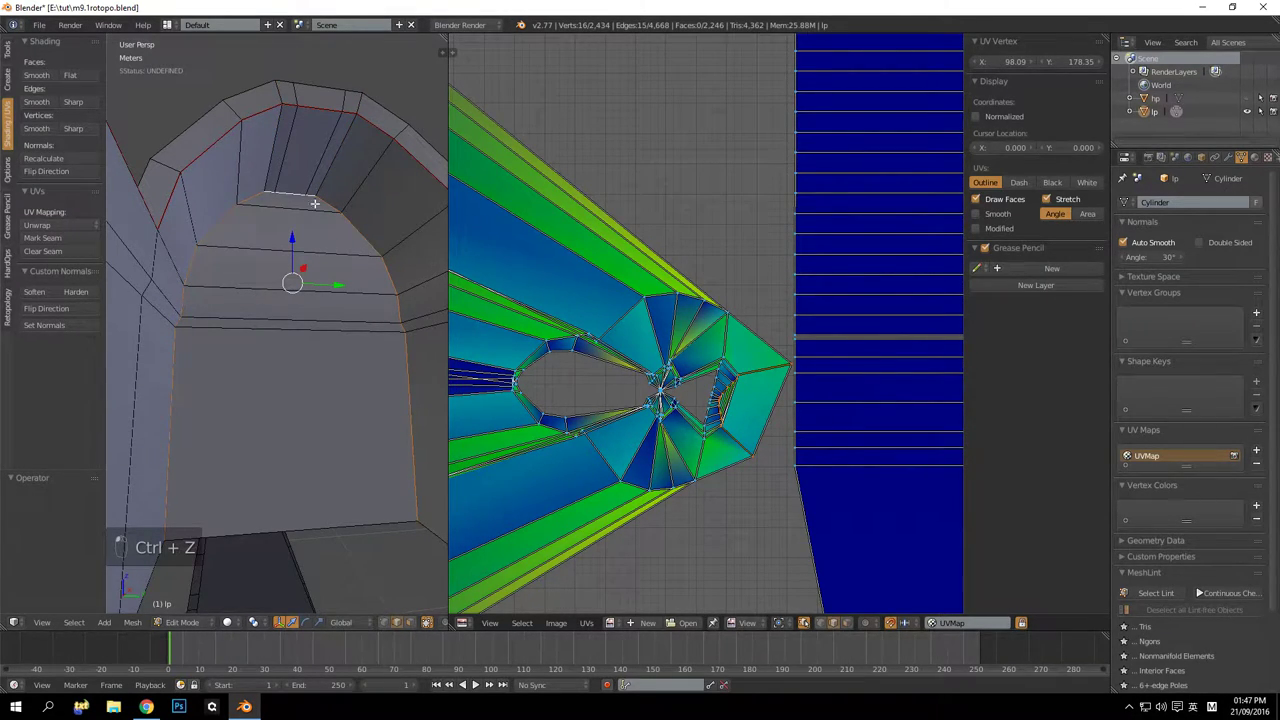
pyautogui.click(41, 243)
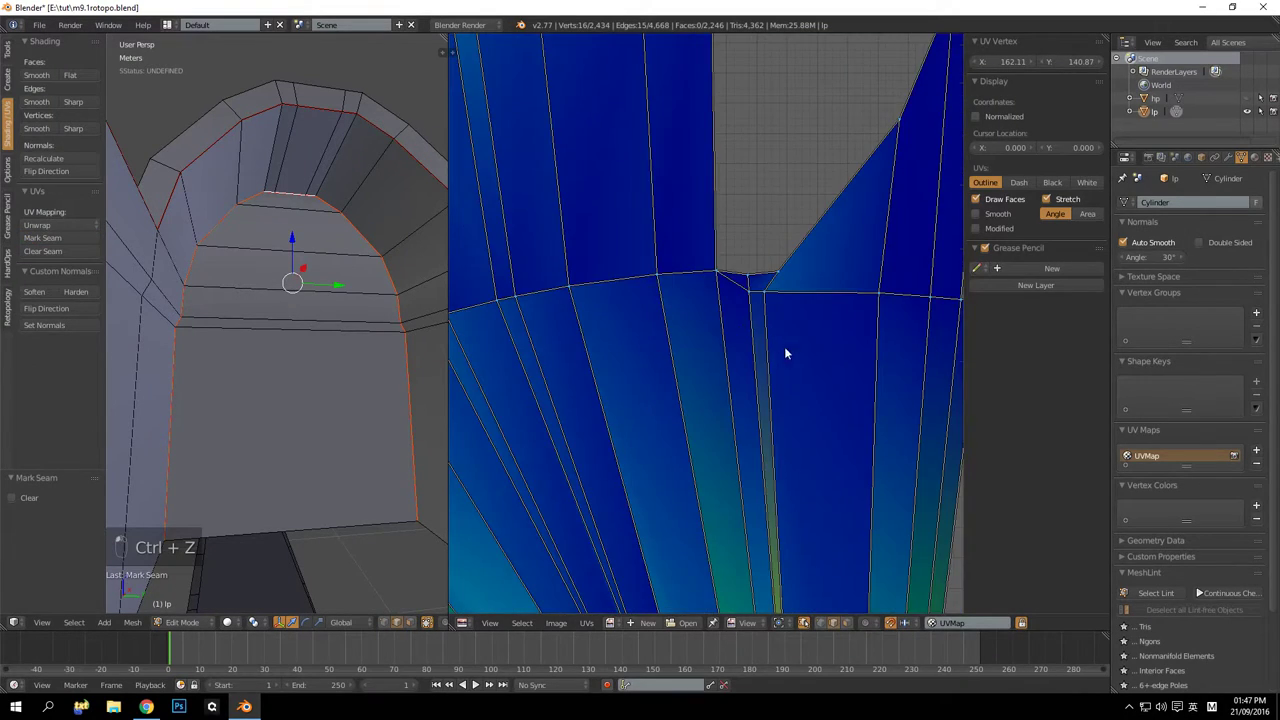
# Mark the straight bottom edge of the arched inner face as a seam
pyautogui.scroll(-5, 786, 351)
pyautogui.scroll(3, 776, 398)
pyautogui.moveTo(763, 486); pyautogui.dragTo(764, 385, button='middle')
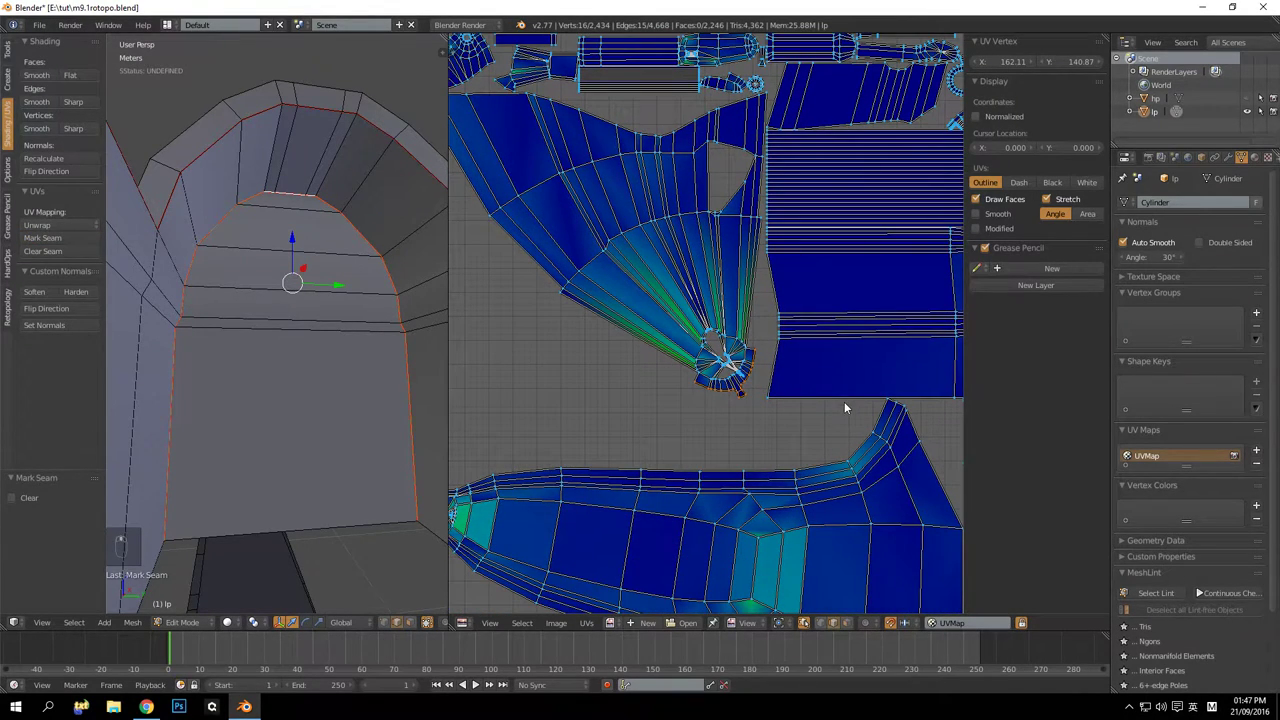
pyautogui.scroll(5, 742, 383)
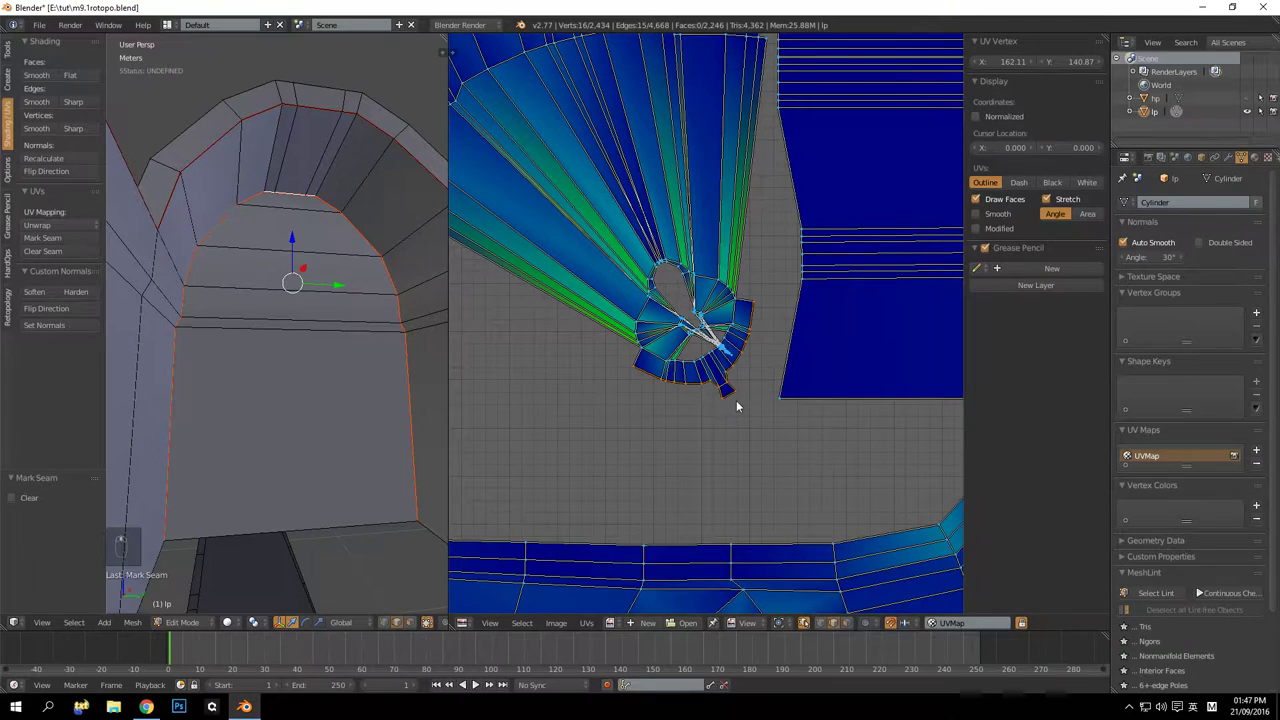
pyautogui.moveTo(283, 348); pyautogui.dragTo(276, 273, button='middle')
pyautogui.moveTo(354, 303); pyautogui.dragTo(373, 312, button='middle')
pyautogui.rightClick(373, 314)
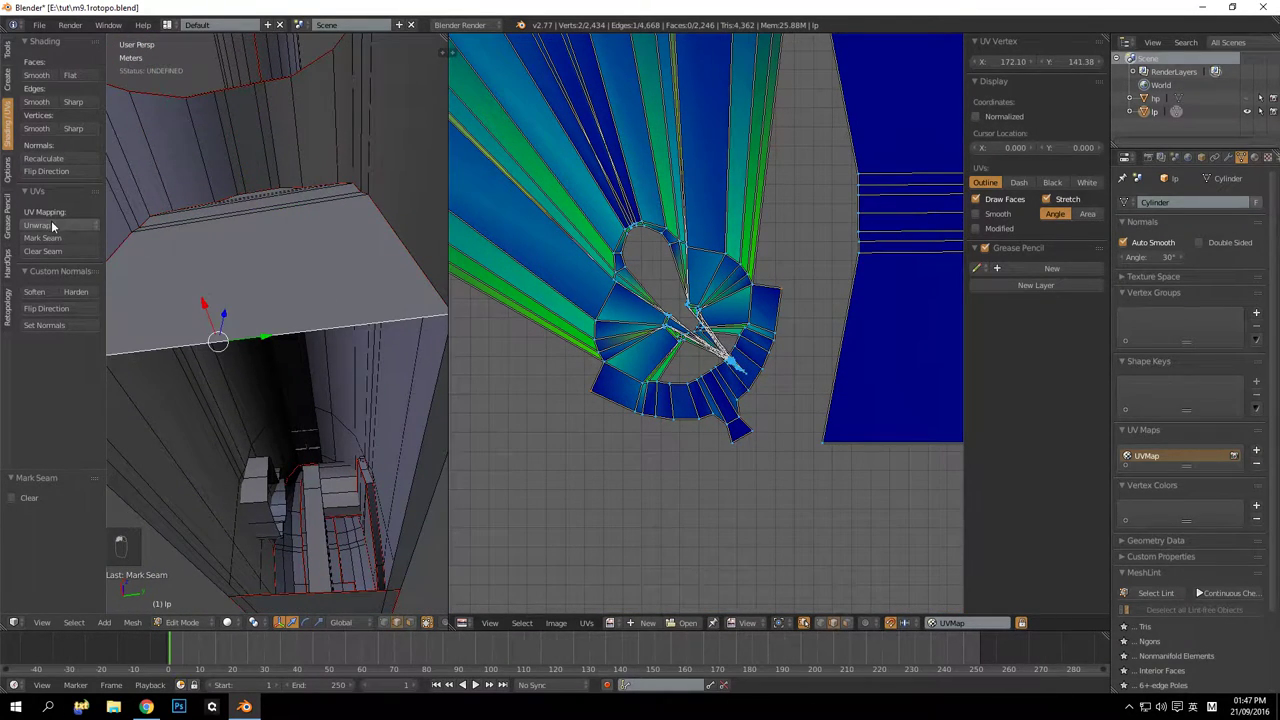
pyautogui.click(33, 247)
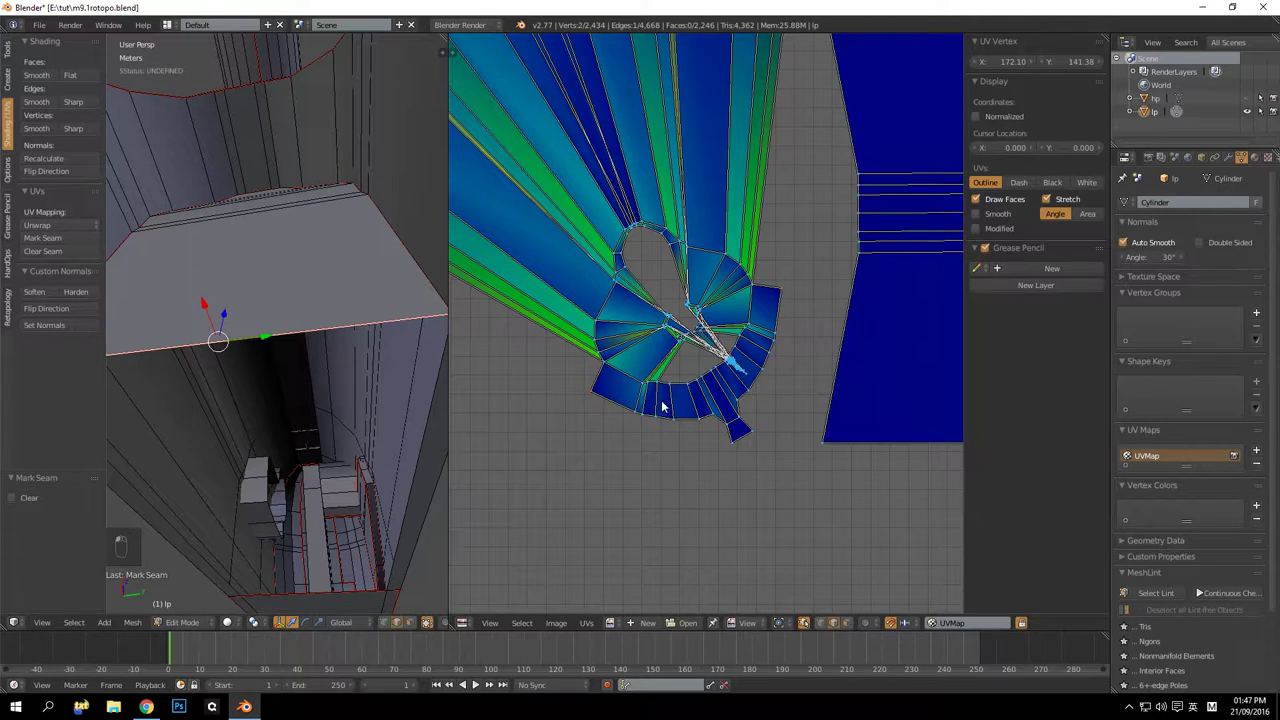
pyautogui.moveTo(272, 256); pyautogui.dragTo(243, 547, button='middle')
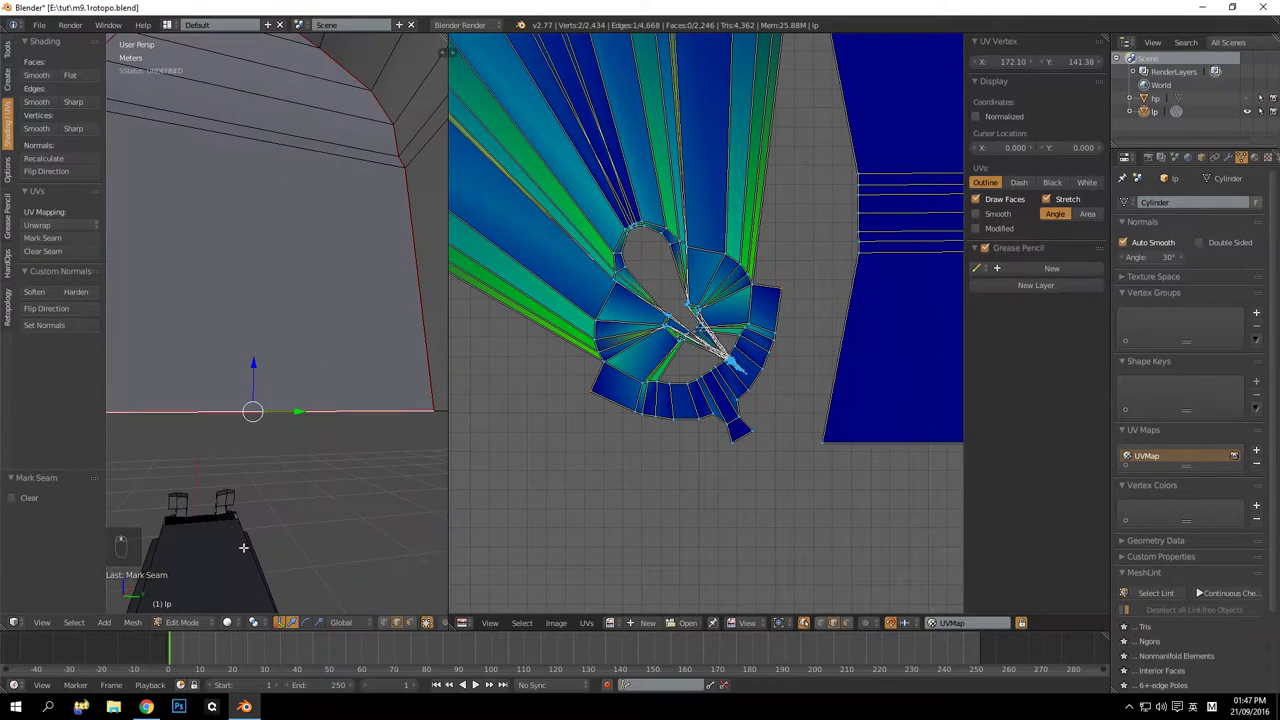
# Select all faces of the arched inner area in the pistol body, inspect their island in the UV layout, and clear the selection
pyautogui.click(411, 624)
pyautogui.scroll(-3, 245, 325)
pyautogui.rightClick(243, 311)
pyautogui.keyDown('ctrl'); pyautogui.rightClick(254, 124); pyautogui.keyUp('ctrl')
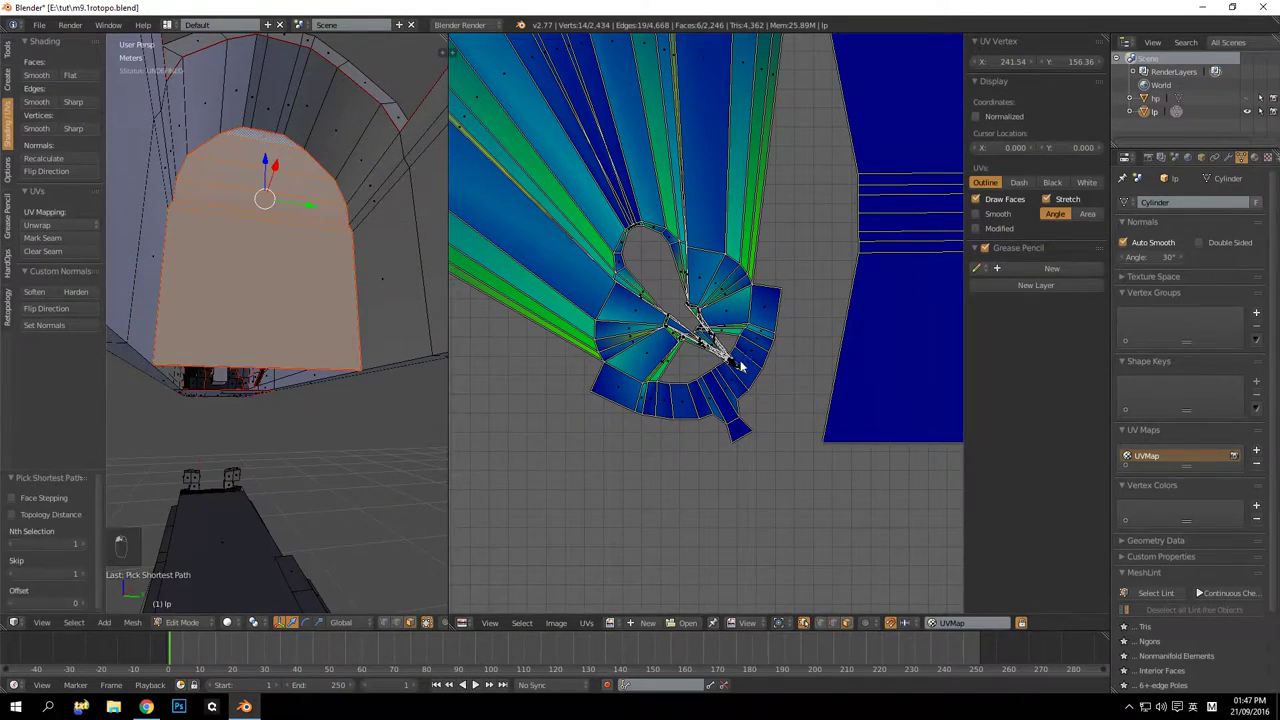
pyautogui.scroll(-4, 748, 380)
pyautogui.press('KP_Decimal')
pyautogui.moveTo(700, 306); pyautogui.dragTo(728, 351, button='middle')
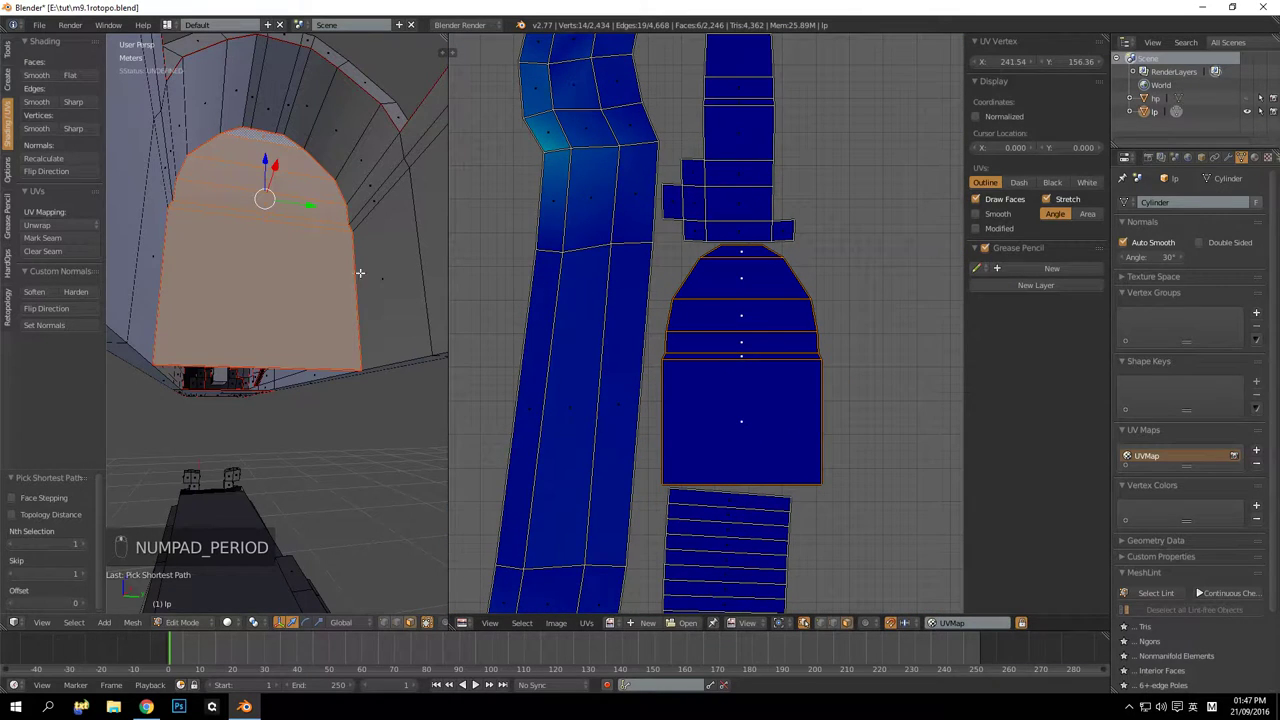
pyautogui.press('a')
pyautogui.press('a')
# Examine the pistol parts from several angles and the full UV layout for areas that still need seams
pyautogui.scroll(-4, 286, 300)
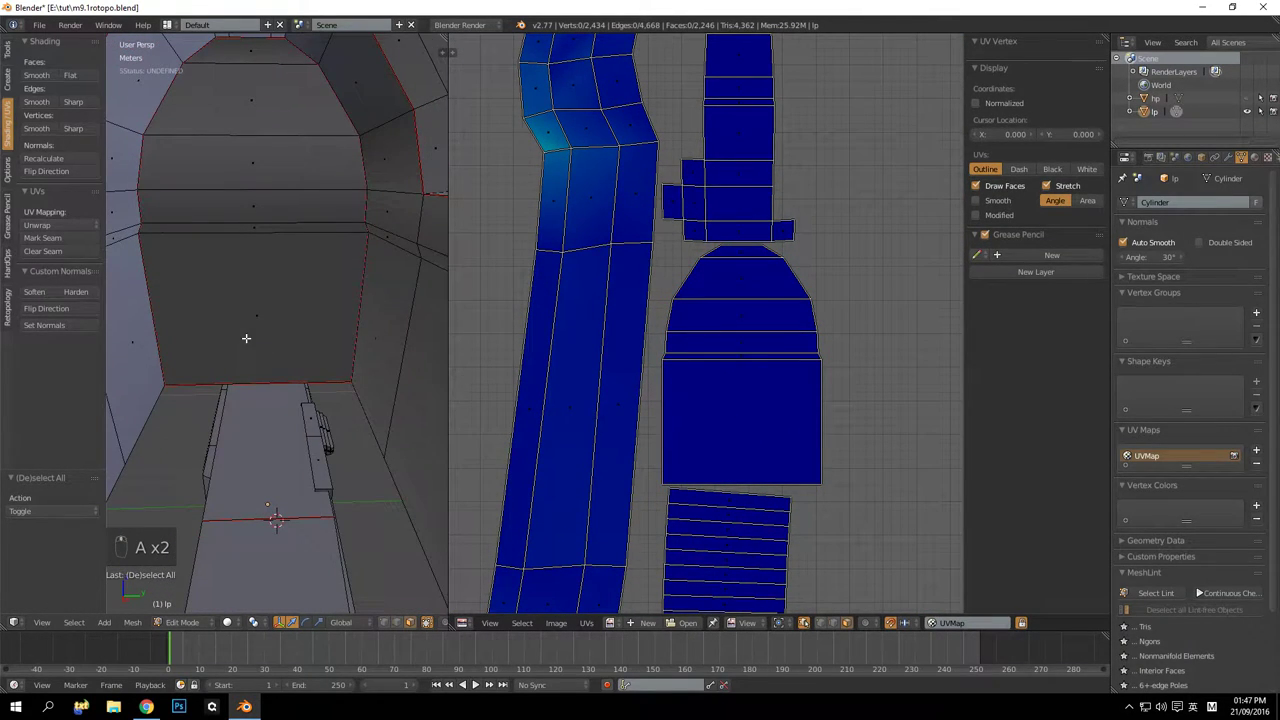
pyautogui.click(397, 622)
pyautogui.scroll(-8, 349, 289)
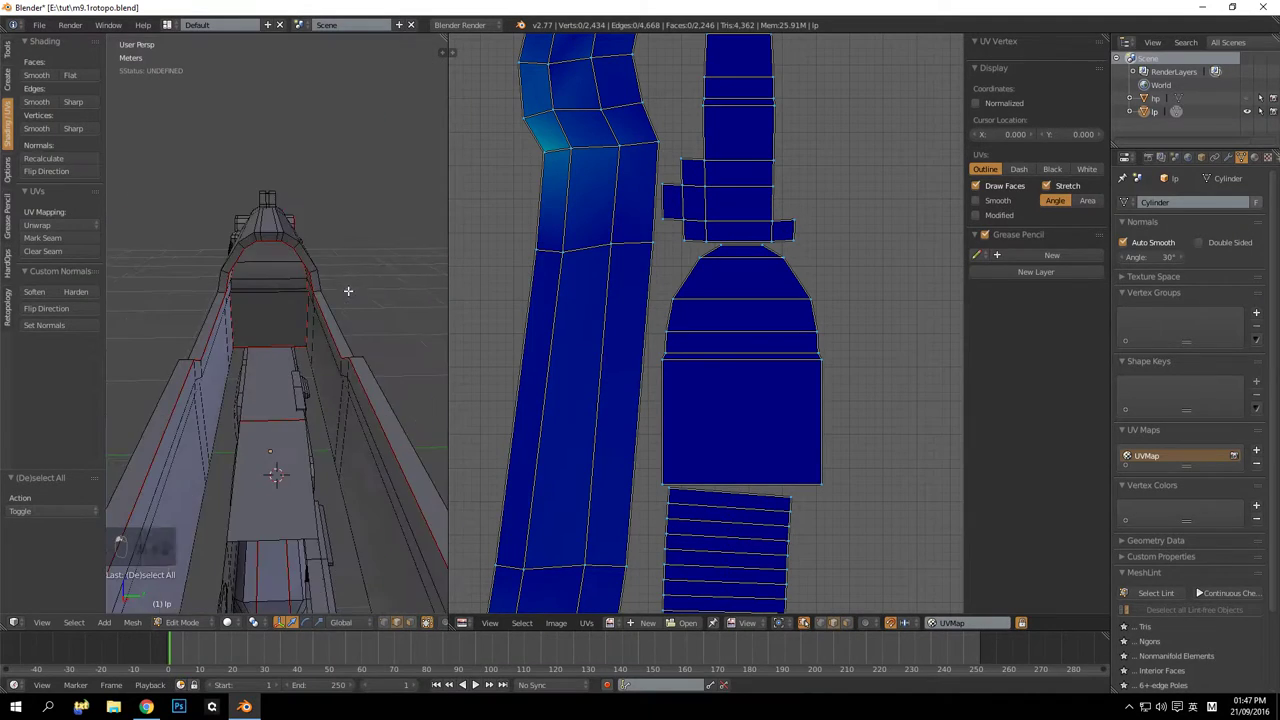
pyautogui.moveTo(311, 286)
pyautogui.mouseDown(button='middle')
pyautogui.moveTo(382, 294)
pyautogui.moveTo(280, 274)
pyautogui.moveTo(322, 266)
pyautogui.mouseUp(button='middle')
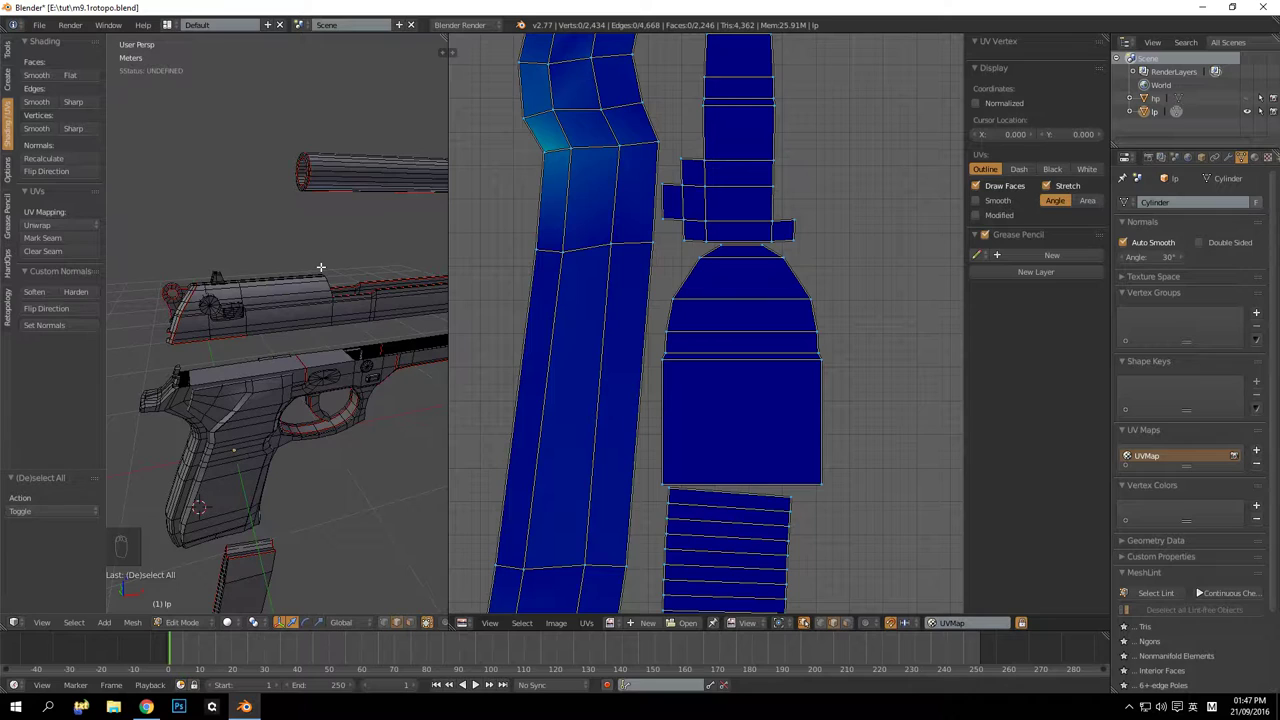
pyautogui.scroll(-6, 663, 277)
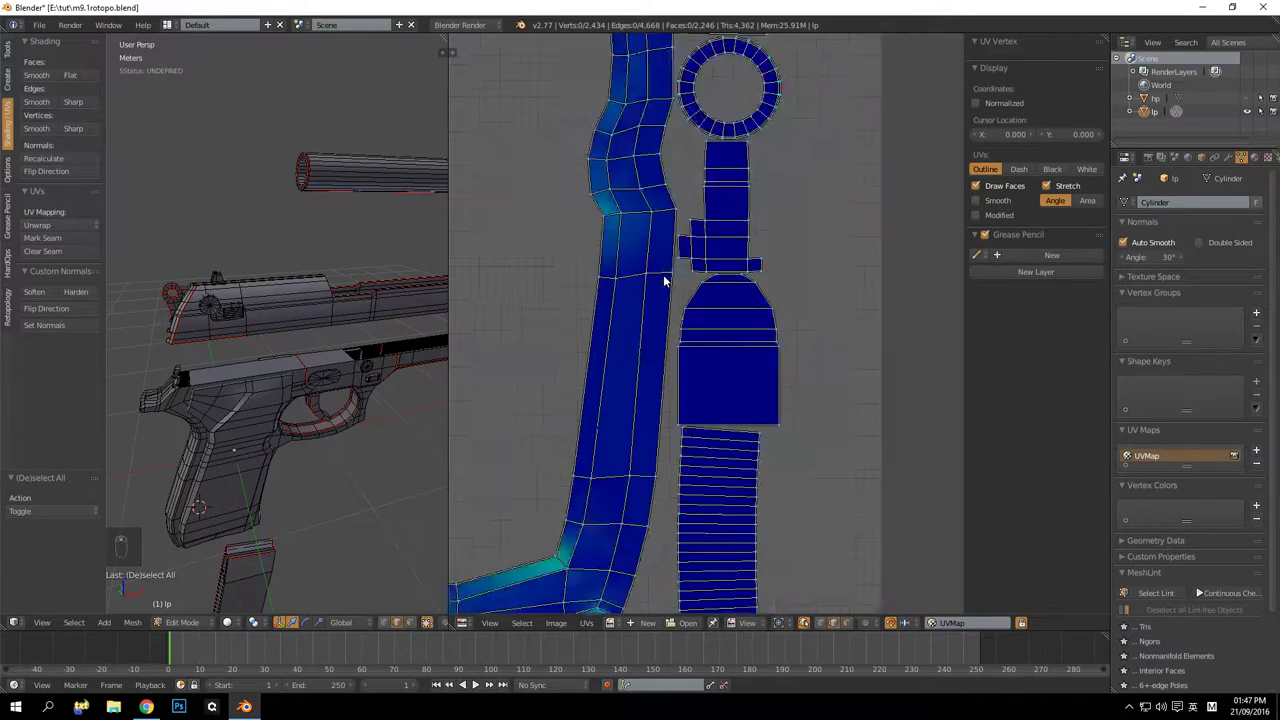
pyautogui.scroll(2, 755, 280)
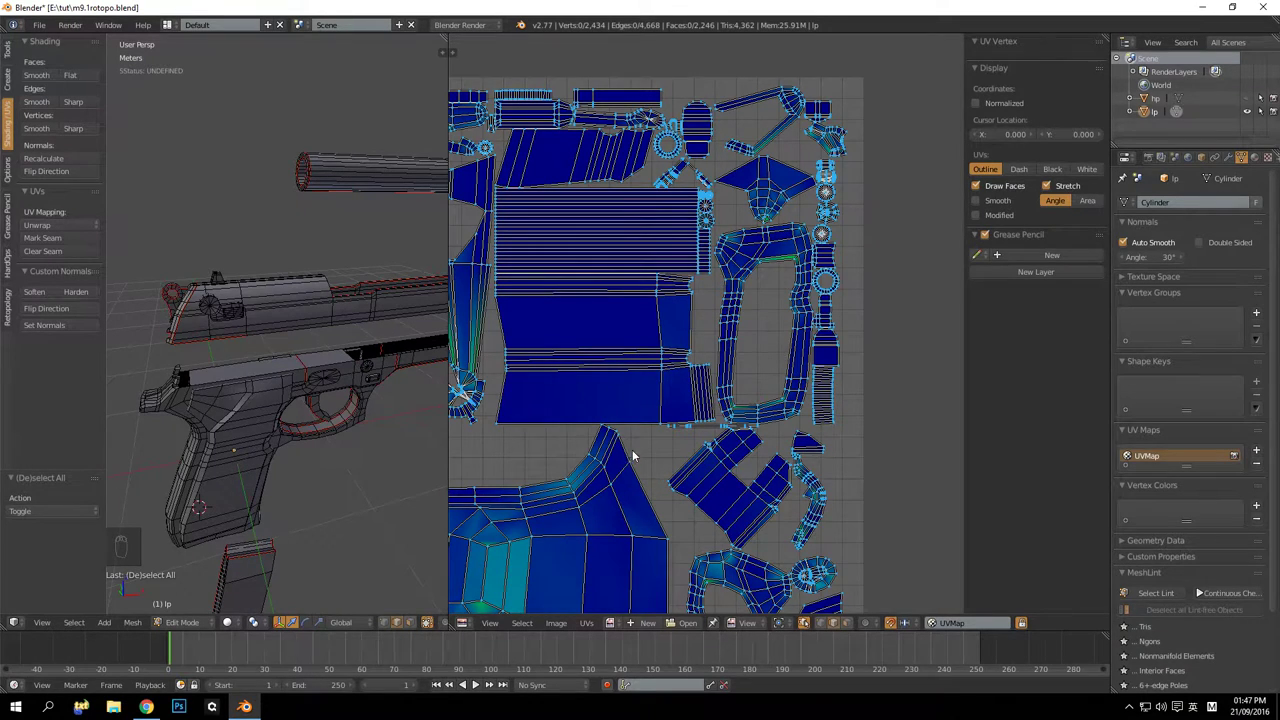
pyautogui.moveTo(632, 449); pyautogui.dragTo(710, 390, button='middle')
pyautogui.scroll(-3, 662, 156)
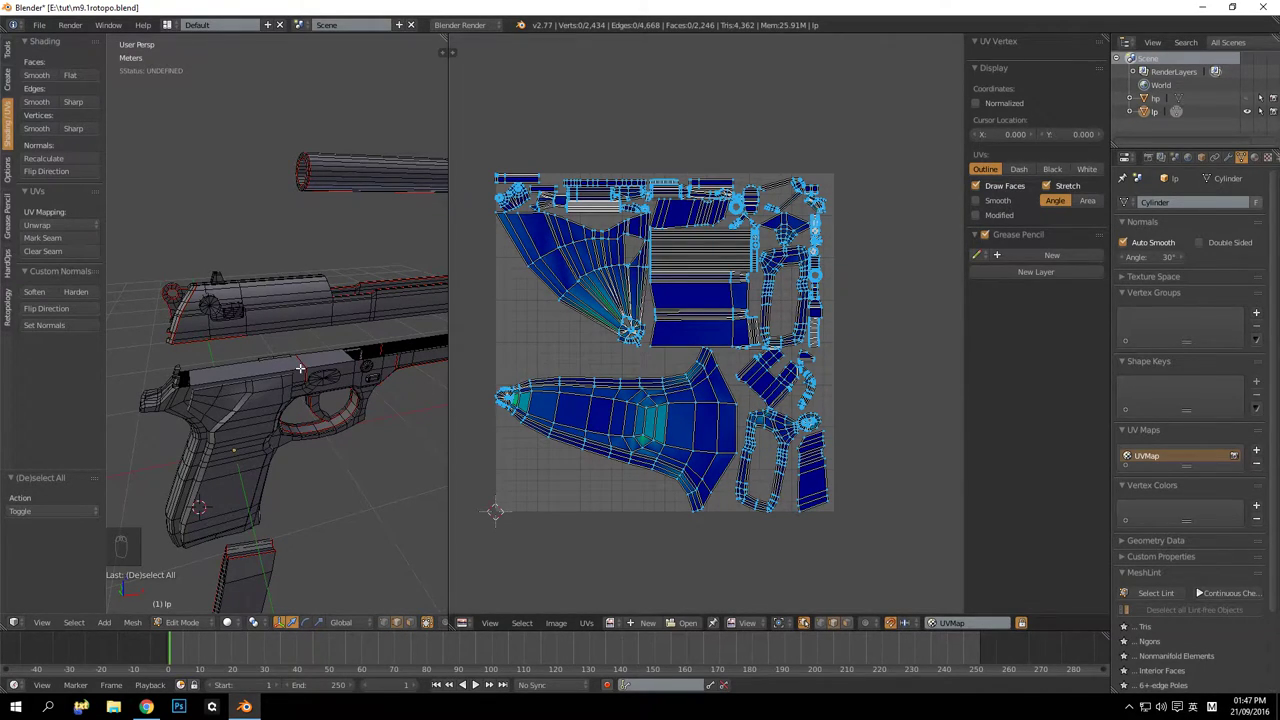
pyautogui.scroll(5, 297, 395)
pyautogui.rightClick(408, 408)
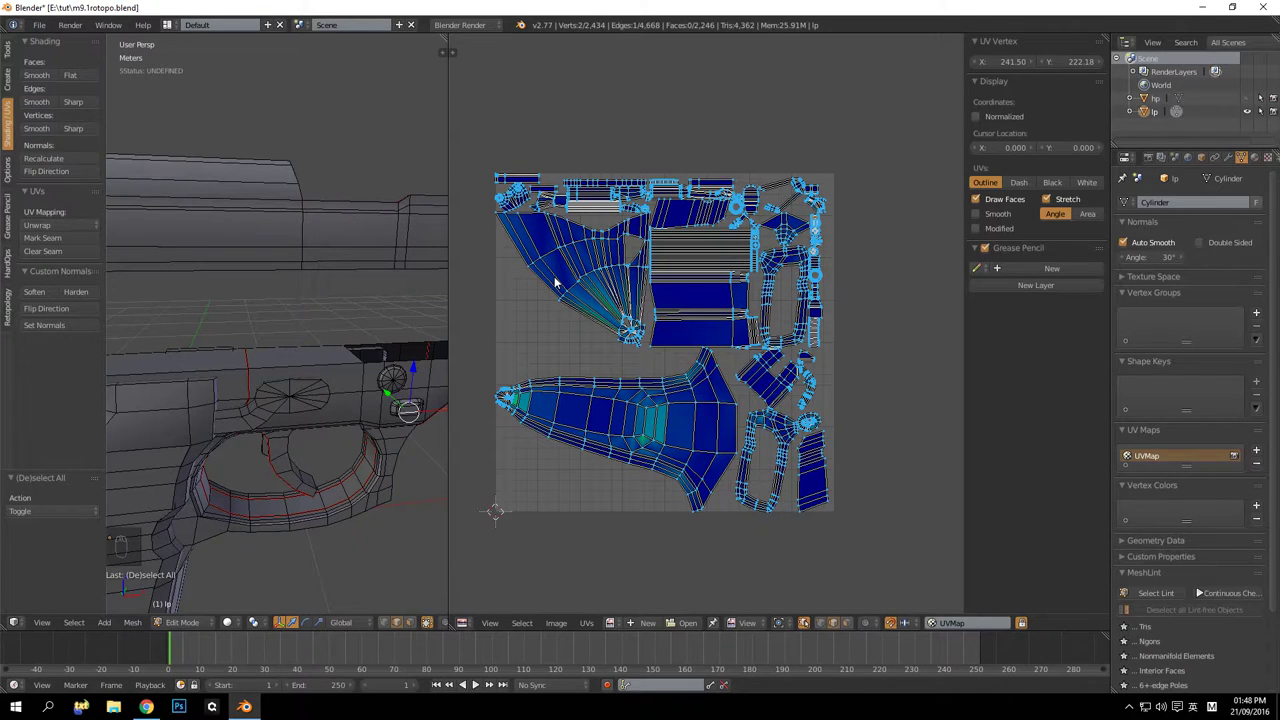
pyautogui.moveTo(392, 272); pyautogui.dragTo(297, 294, button='middle')
pyautogui.scroll(-5, 299, 295)
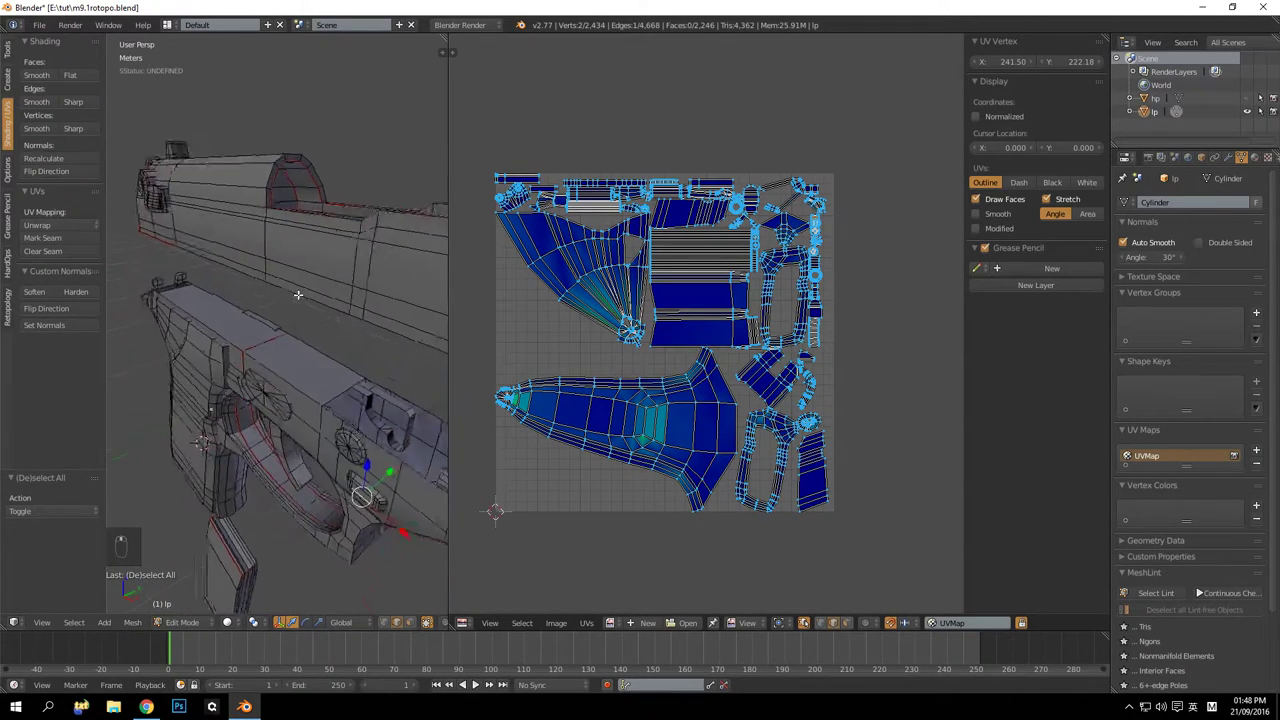
pyautogui.moveTo(334, 246); pyautogui.dragTo(361, 309, button='middle')
pyautogui.scroll(6, 361, 309)
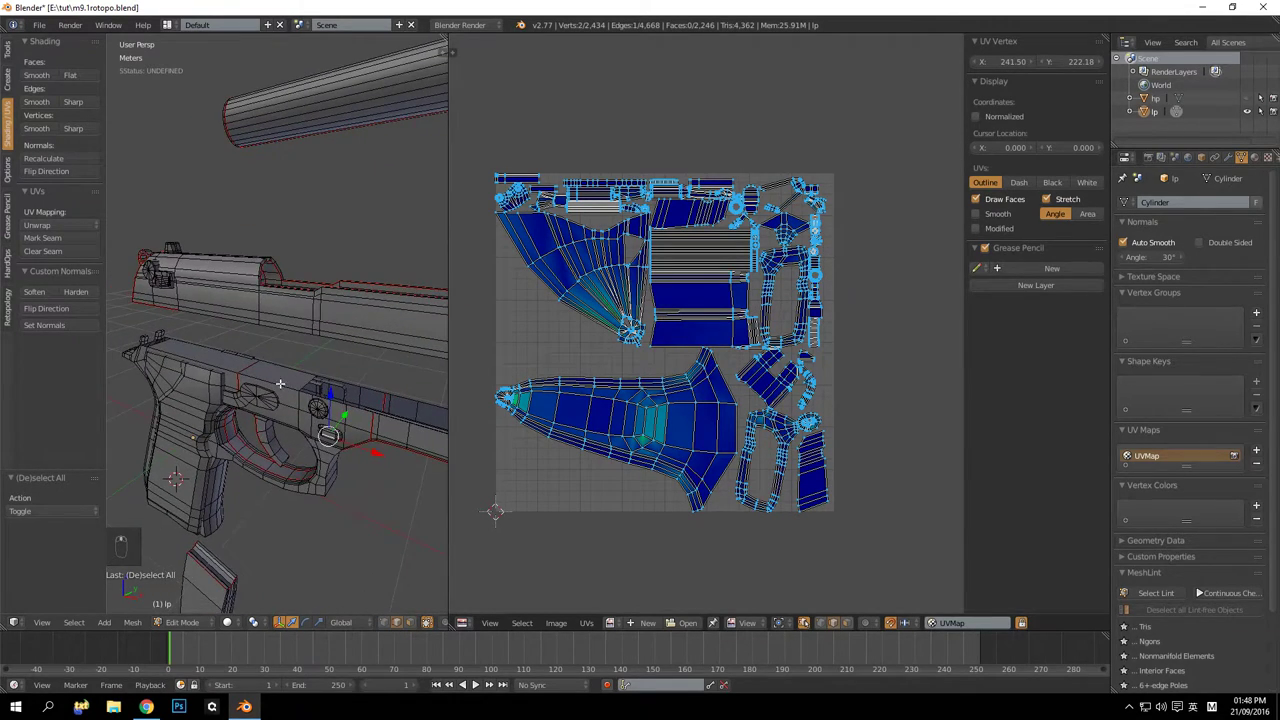
# Select the two flat top faces of the lower frame above the trigger guard and look for them in the UV layout
pyautogui.click(410, 624)
pyautogui.rightClick(299, 450)
pyautogui.keyDown('shift'); pyautogui.rightClick(189, 397); pyautogui.keyUp('shift')
pyautogui.scroll(-3, 634, 371)
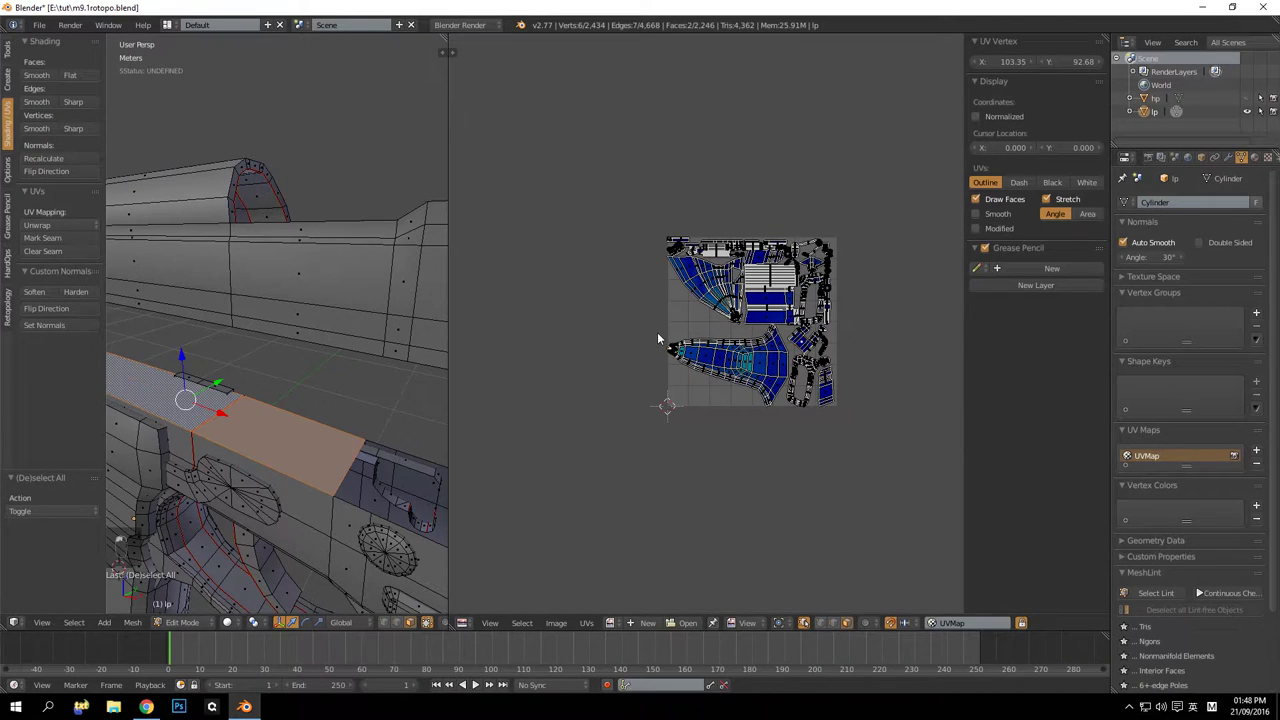
pyautogui.press('KP_Decimal')
pyautogui.scroll(5, 738, 331)
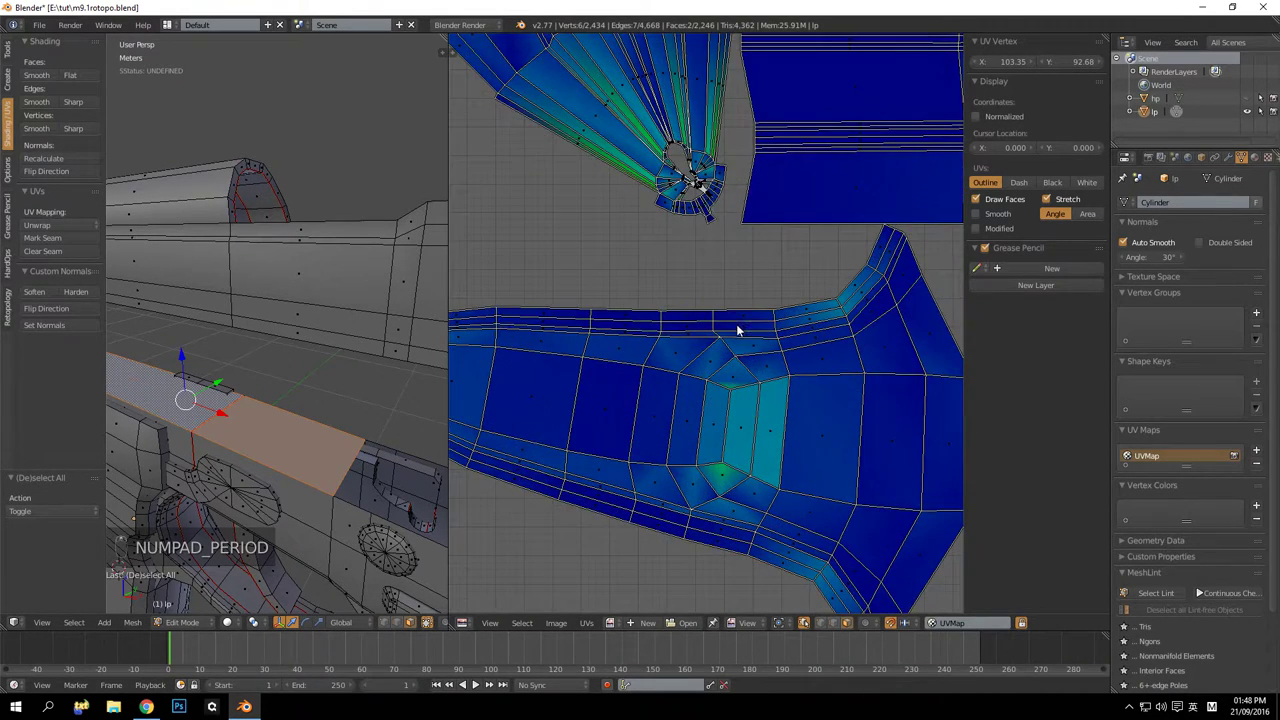
pyautogui.scroll(-6, 738, 331)
pyautogui.scroll(5, 652, 395)
pyautogui.moveTo(784, 298); pyautogui.dragTo(705, 349, button='middle')
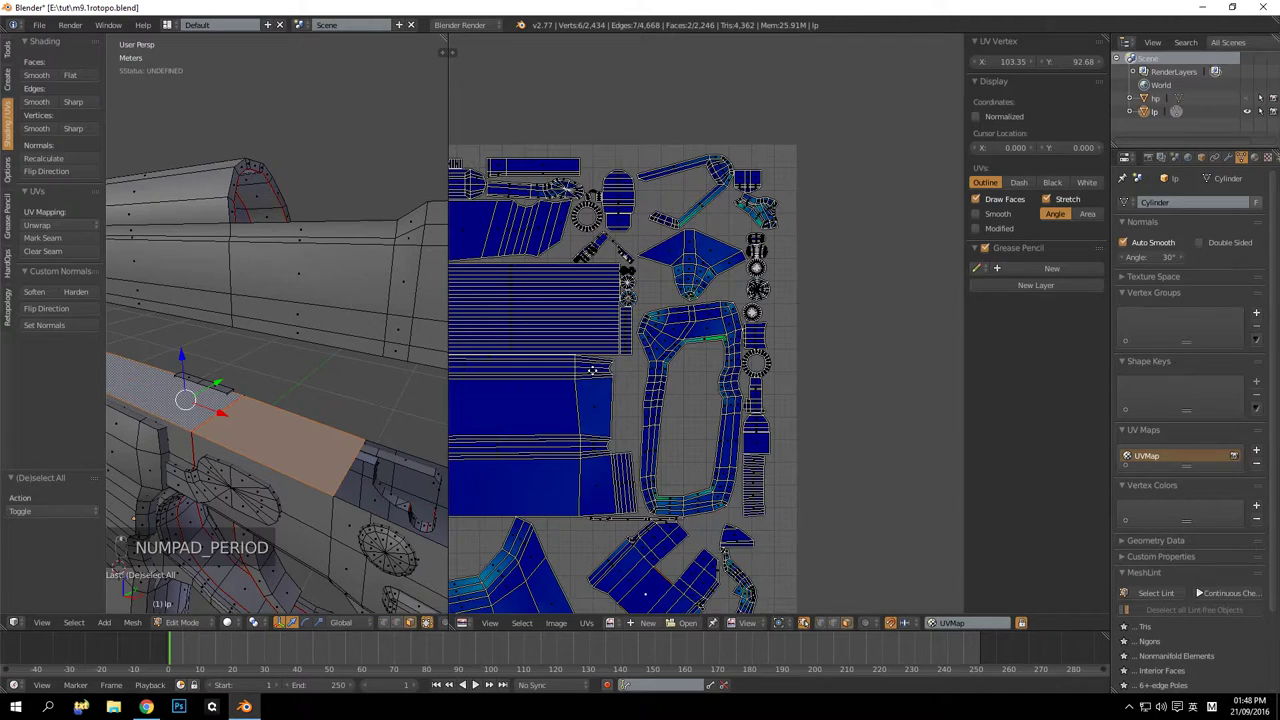
pyautogui.scroll(-1, 592, 371)
pyautogui.moveTo(592, 371); pyautogui.dragTo(734, 317, button='middle')
pyautogui.moveTo(328, 374); pyautogui.dragTo(370, 335, button='middle')
pyautogui.press('a')
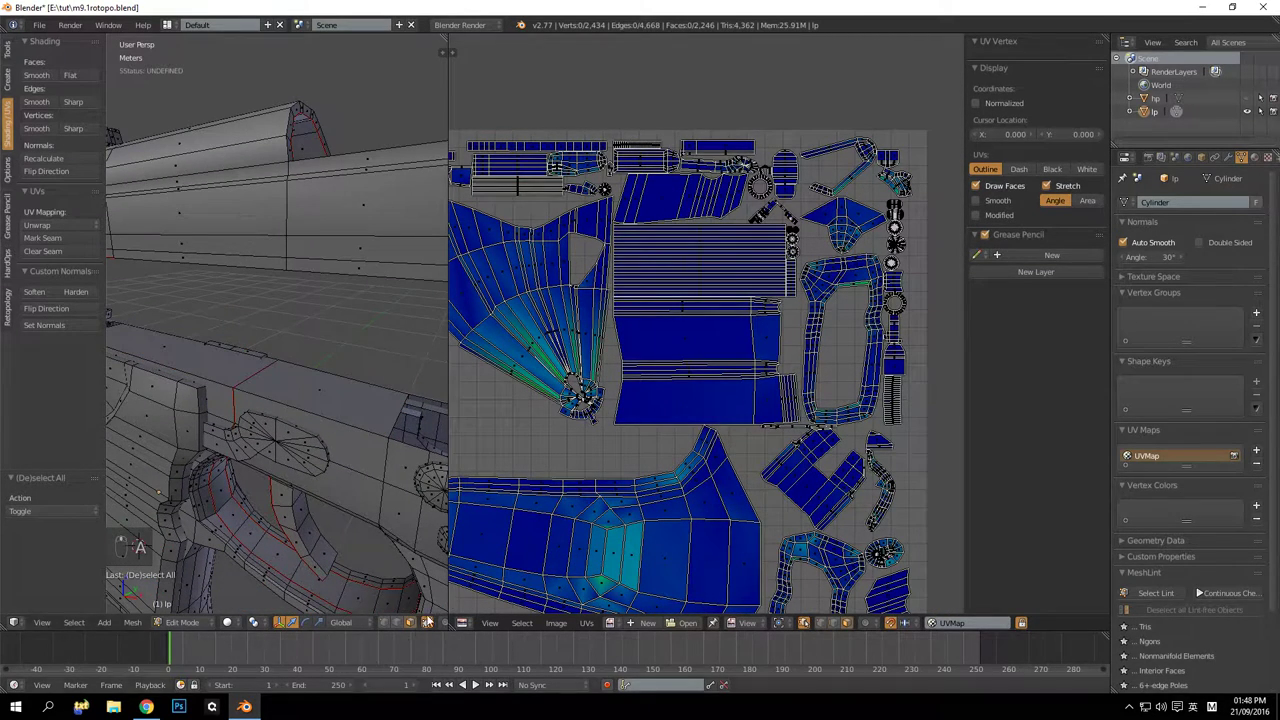
# Mark the long edges on both sides of the frame's two flat top faces as seams
pyautogui.click(398, 622)
pyautogui.rightClick(333, 415)
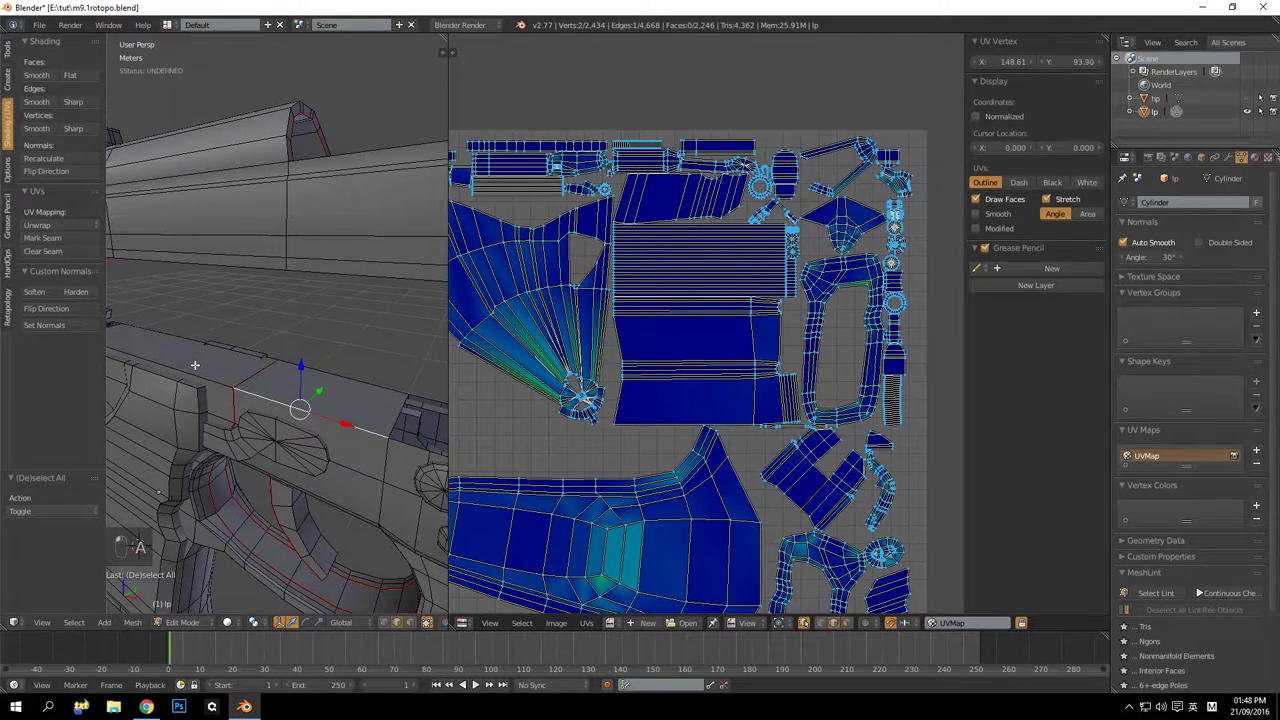
pyautogui.keyDown('shift'); pyautogui.rightClick(188, 367); pyautogui.keyUp('shift')
pyautogui.keyDown('shift'); pyautogui.rightClick(175, 327); pyautogui.keyUp('shift')
pyautogui.keyDown('shift'); pyautogui.rightClick(344, 384); pyautogui.keyUp('shift')
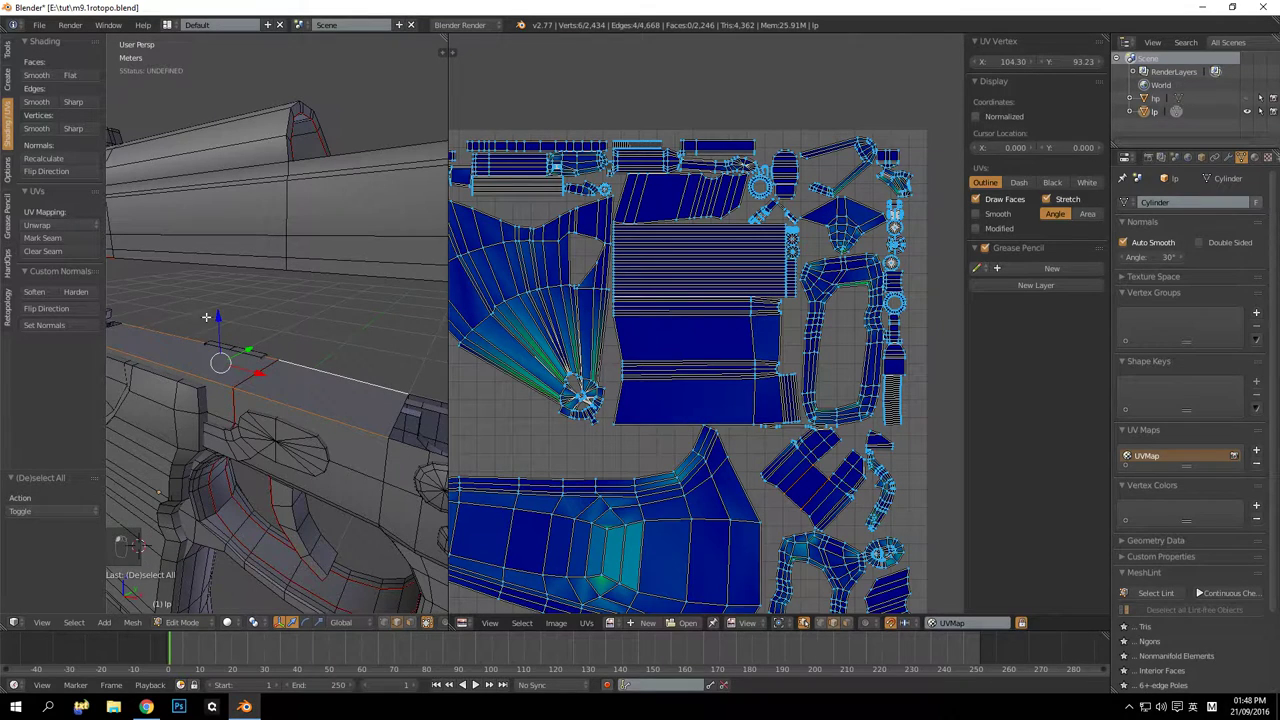
pyautogui.click(48, 240)
pyautogui.scroll(-4, 362, 323)
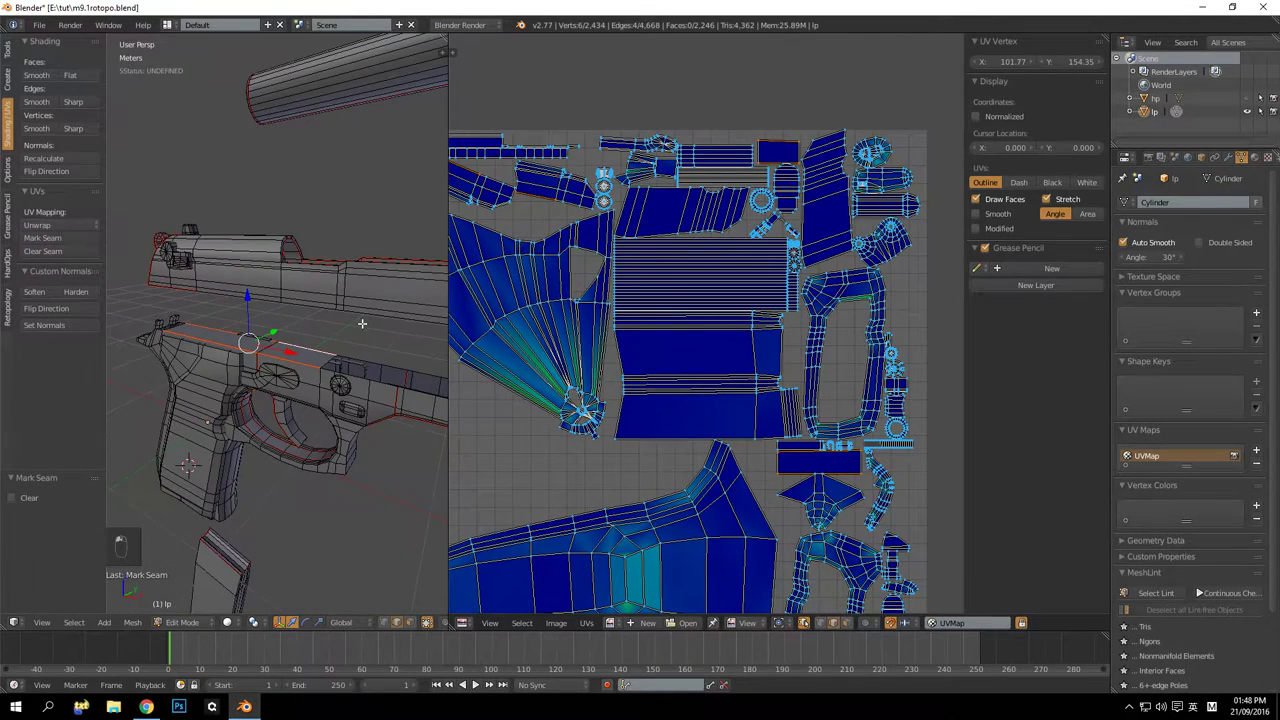
# Select the frame's two flat top faces, separately and together, and inspect their islands in the UV layout
pyautogui.scroll(3, 320, 429)
pyautogui.click(412, 625)
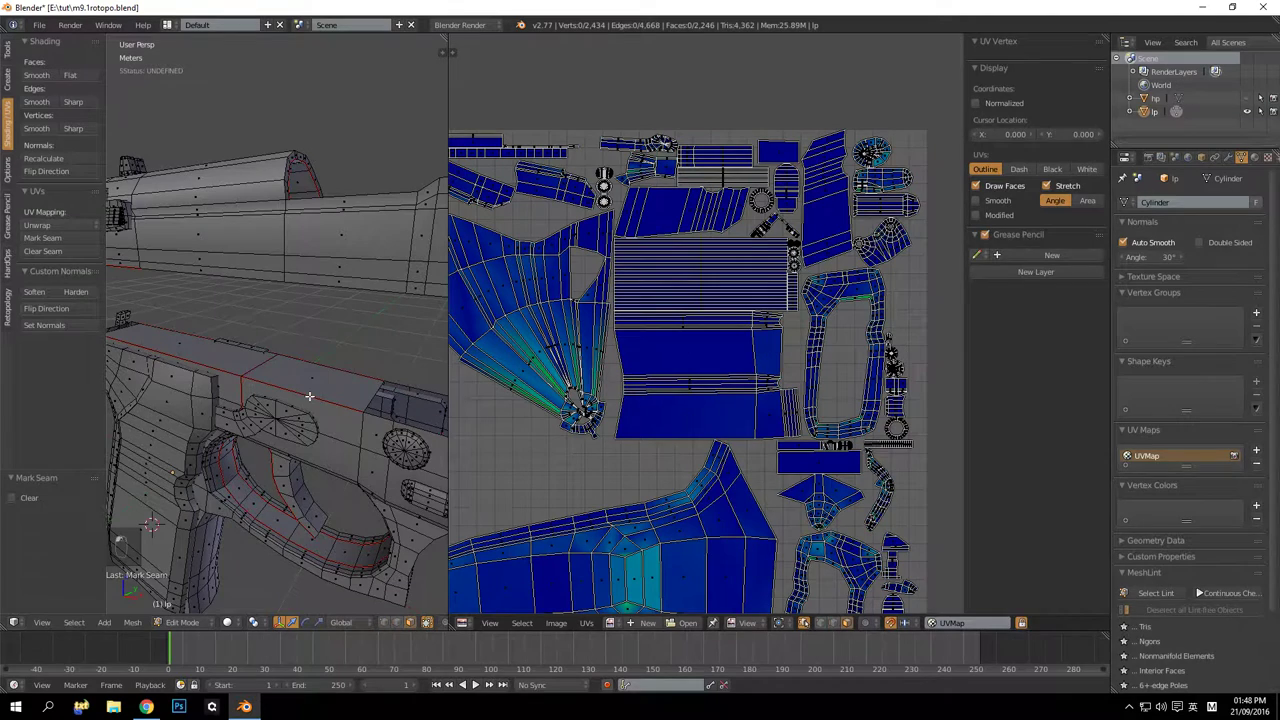
pyautogui.rightClick(308, 391)
pyautogui.keyDown('shift'); pyautogui.rightClick(236, 350); pyautogui.keyUp('shift')
pyautogui.scroll(-1, 774, 417)
pyautogui.scroll(3, 773, 418)
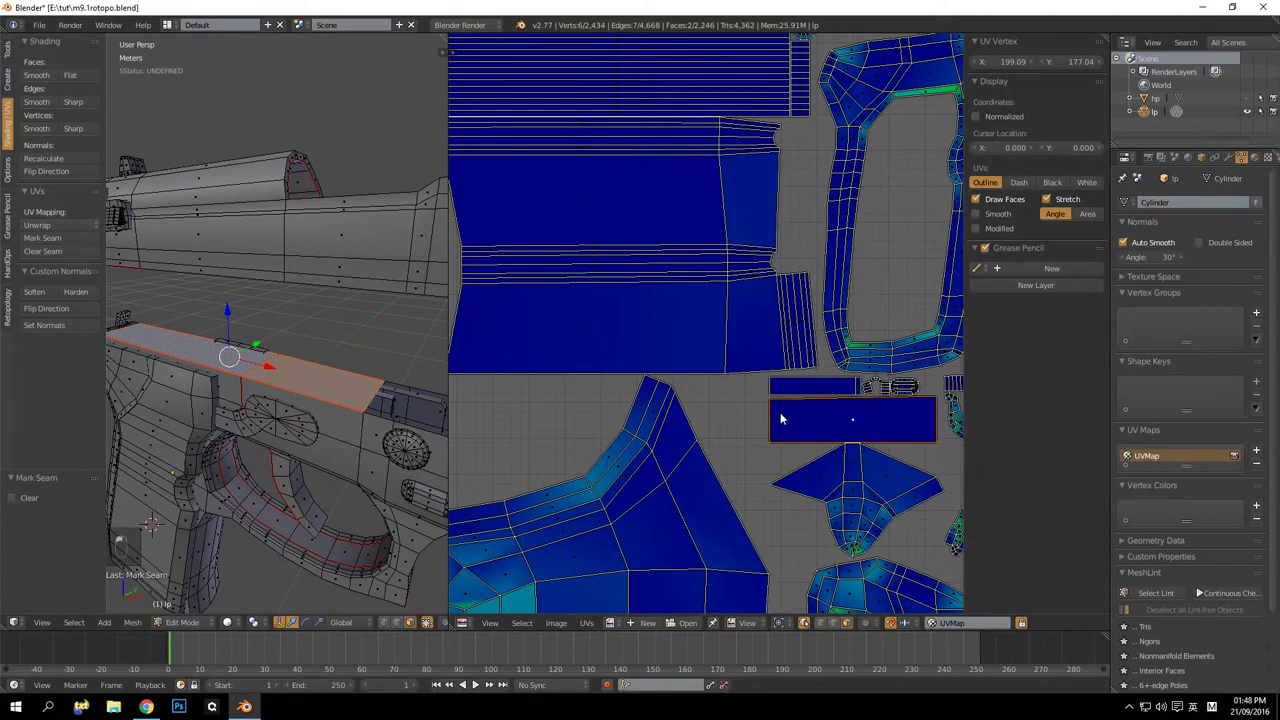
pyautogui.scroll(1, 760, 422)
pyautogui.click(733, 427)
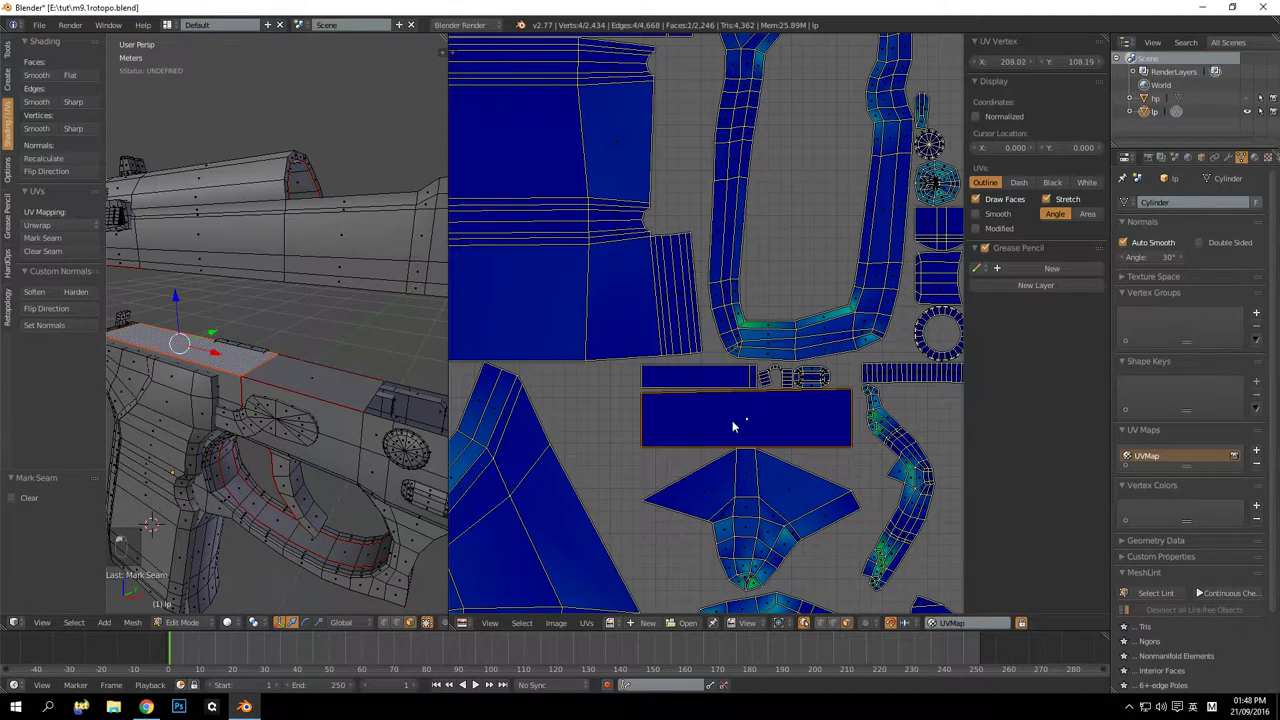
pyautogui.rightClick(319, 381)
pyautogui.scroll(-8, 714, 398)
pyautogui.scroll(5, 700, 328)
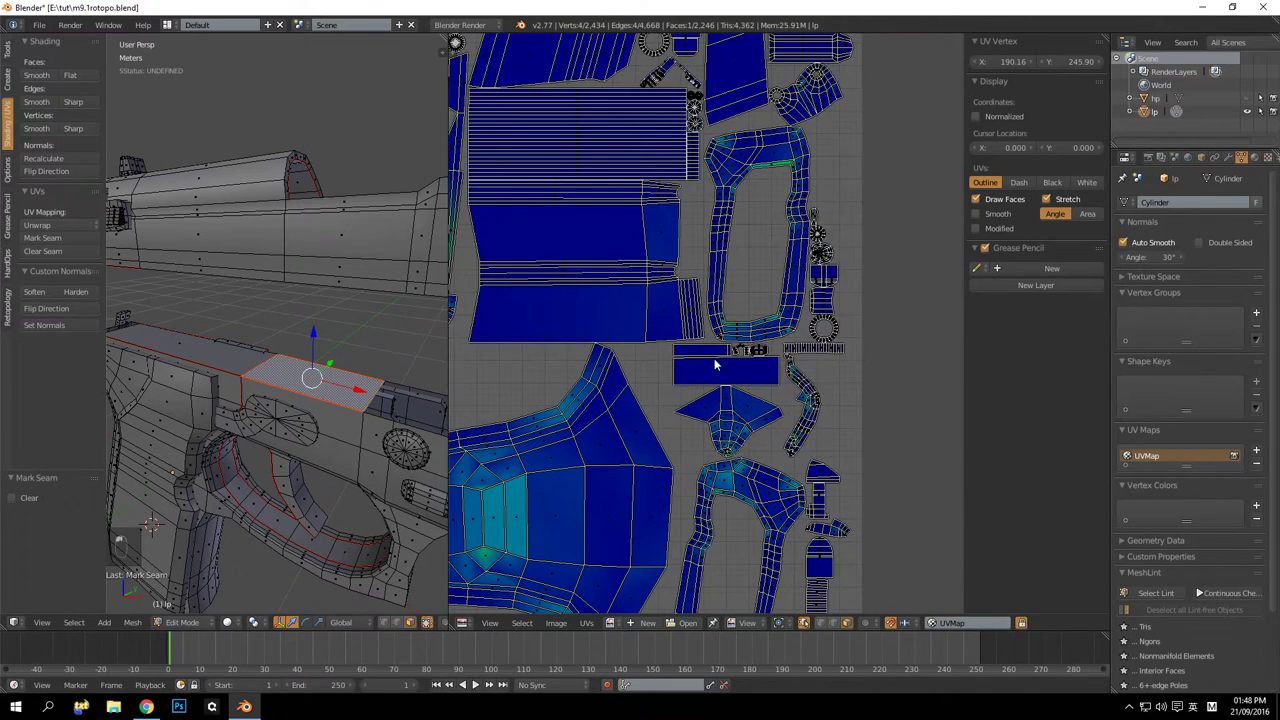
pyautogui.keyDown('shift'); pyautogui.rightClick(728, 374); pyautogui.keyUp('shift')
pyautogui.moveTo(706, 81); pyautogui.dragTo(698, 210, button='middle')
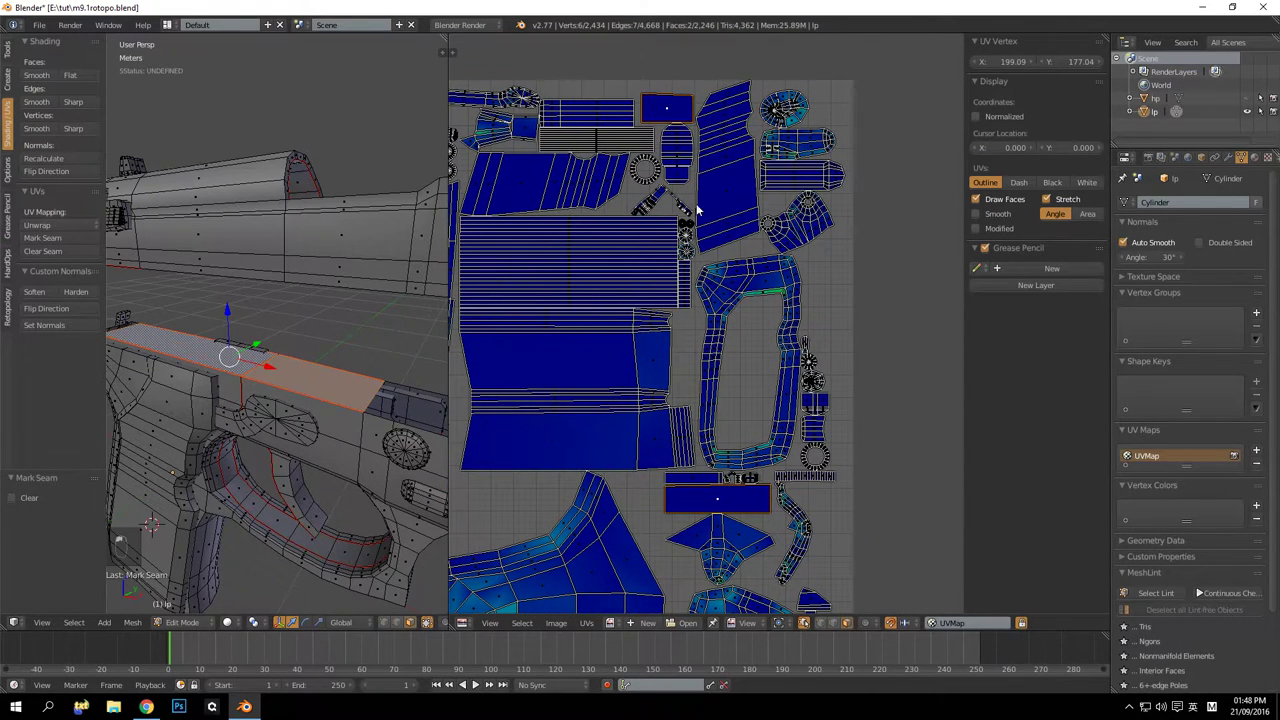
pyautogui.scroll(-2, 717, 333)
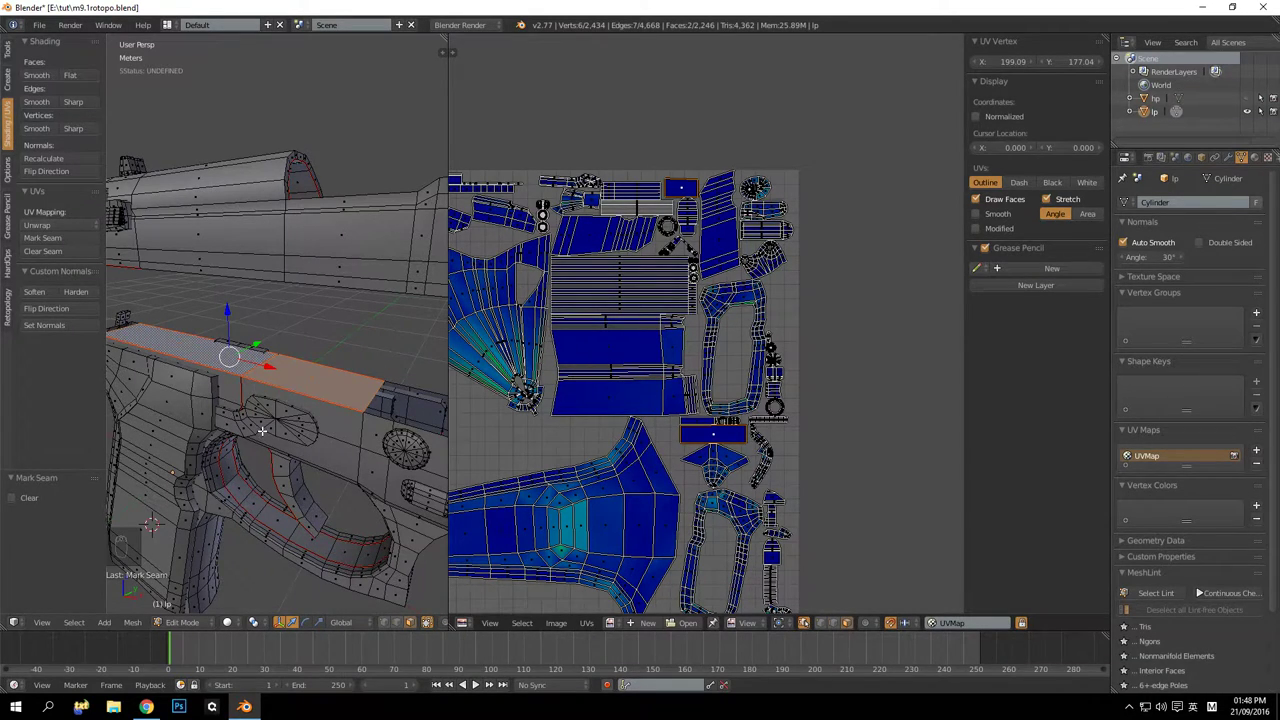
pyautogui.scroll(1, 782, 342)
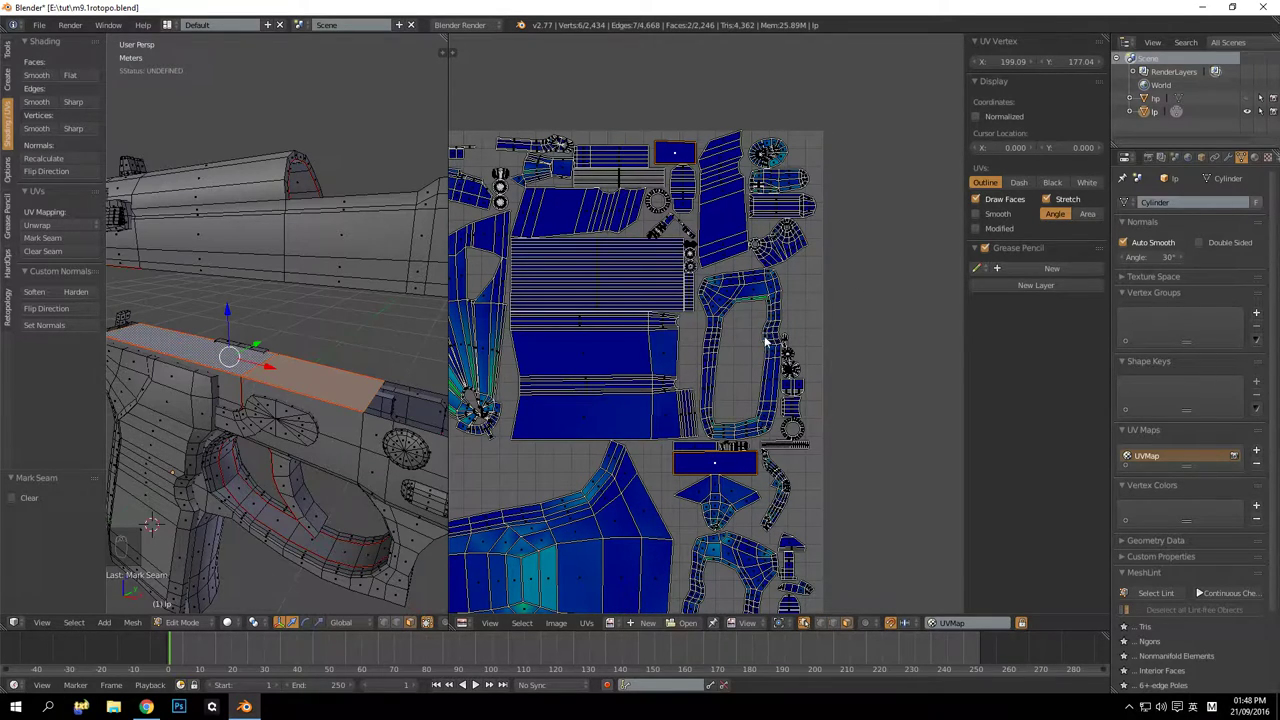
# Examine the slide, frame and grip from several angles and check the large stretched grip island in the UV layout
pyautogui.moveTo(230, 314); pyautogui.dragTo(170, 376, button='middle')
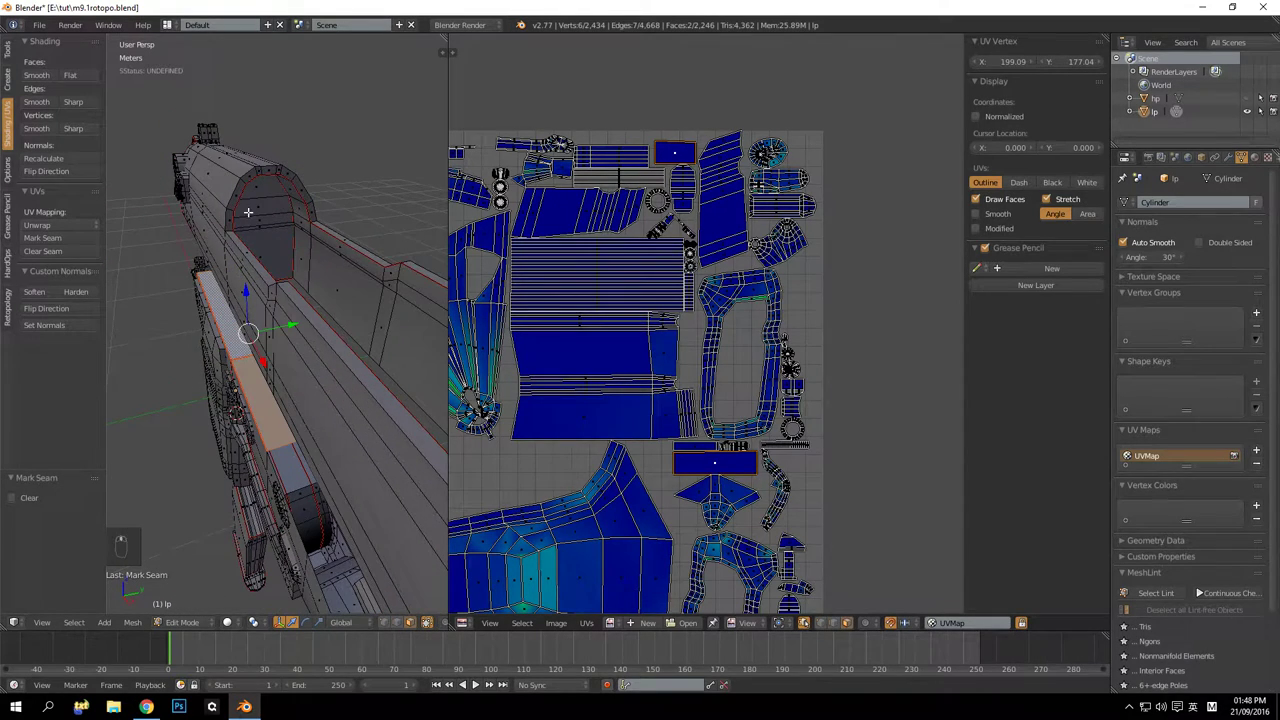
pyautogui.scroll(-7, 300, 290)
pyautogui.moveTo(329, 334); pyautogui.dragTo(321, 295, button='middle')
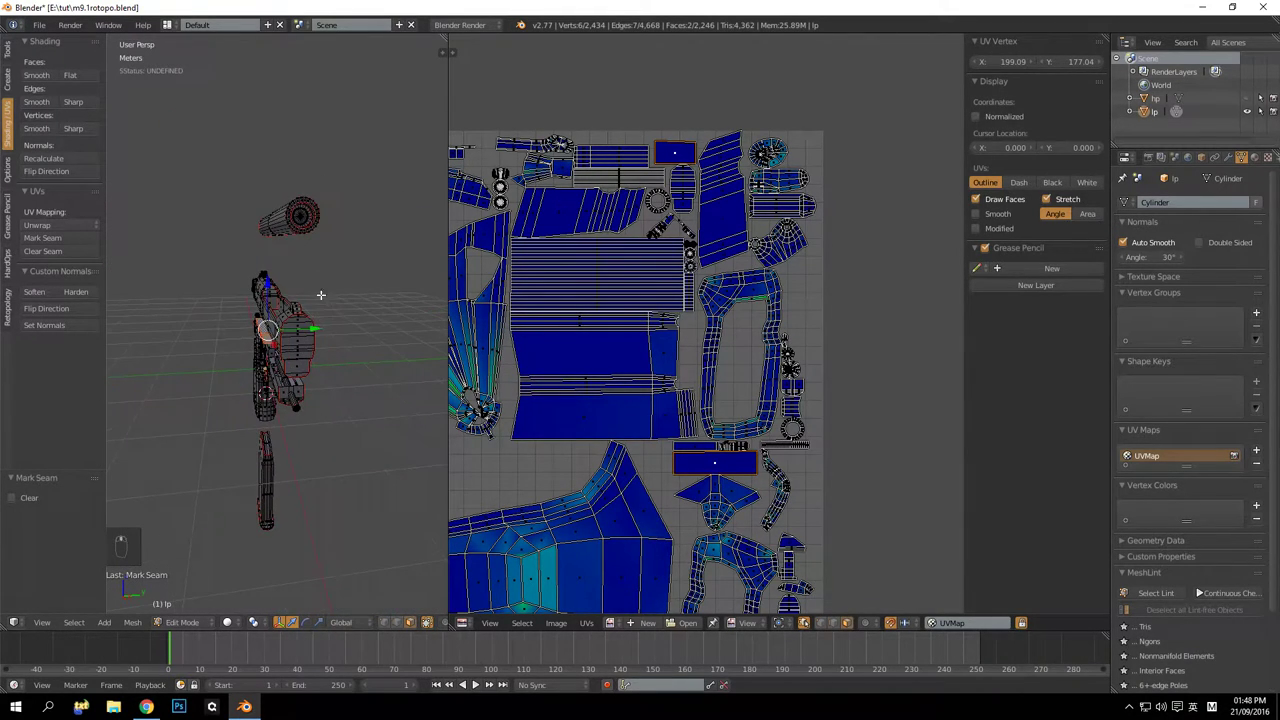
pyautogui.scroll(5, 291, 214)
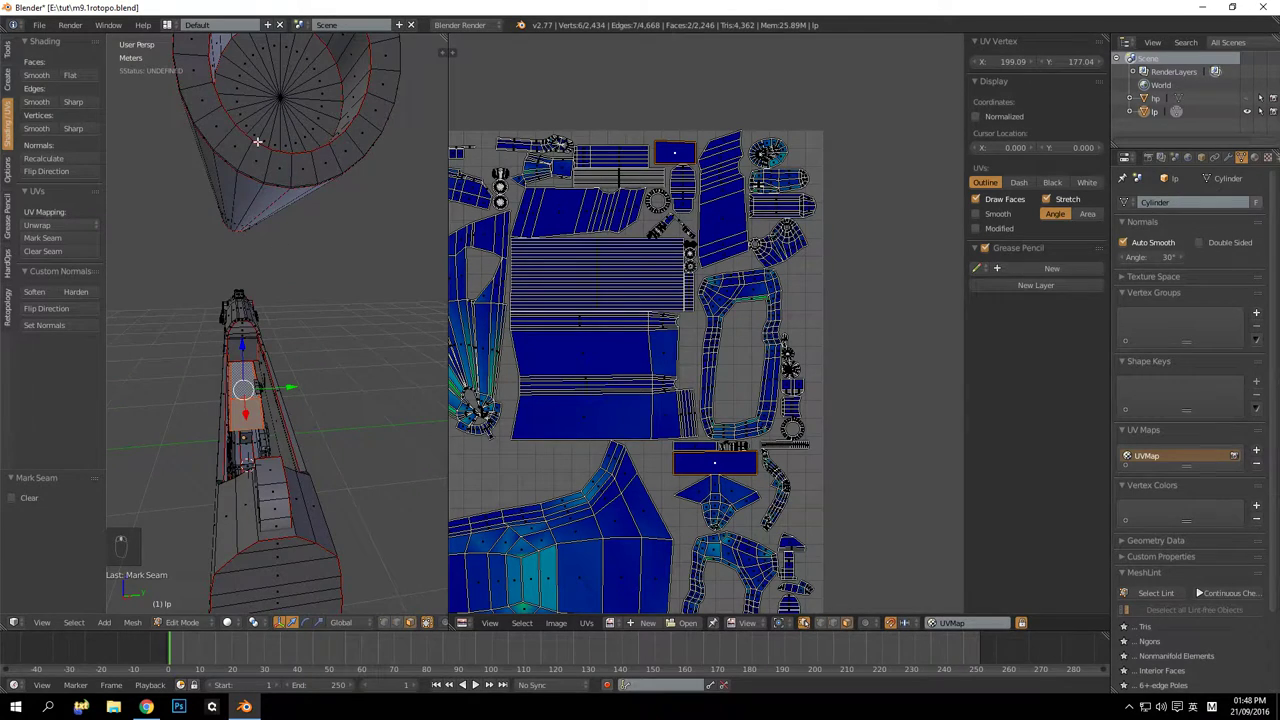
pyautogui.moveTo(257, 141); pyautogui.dragTo(233, 347, button='middle')
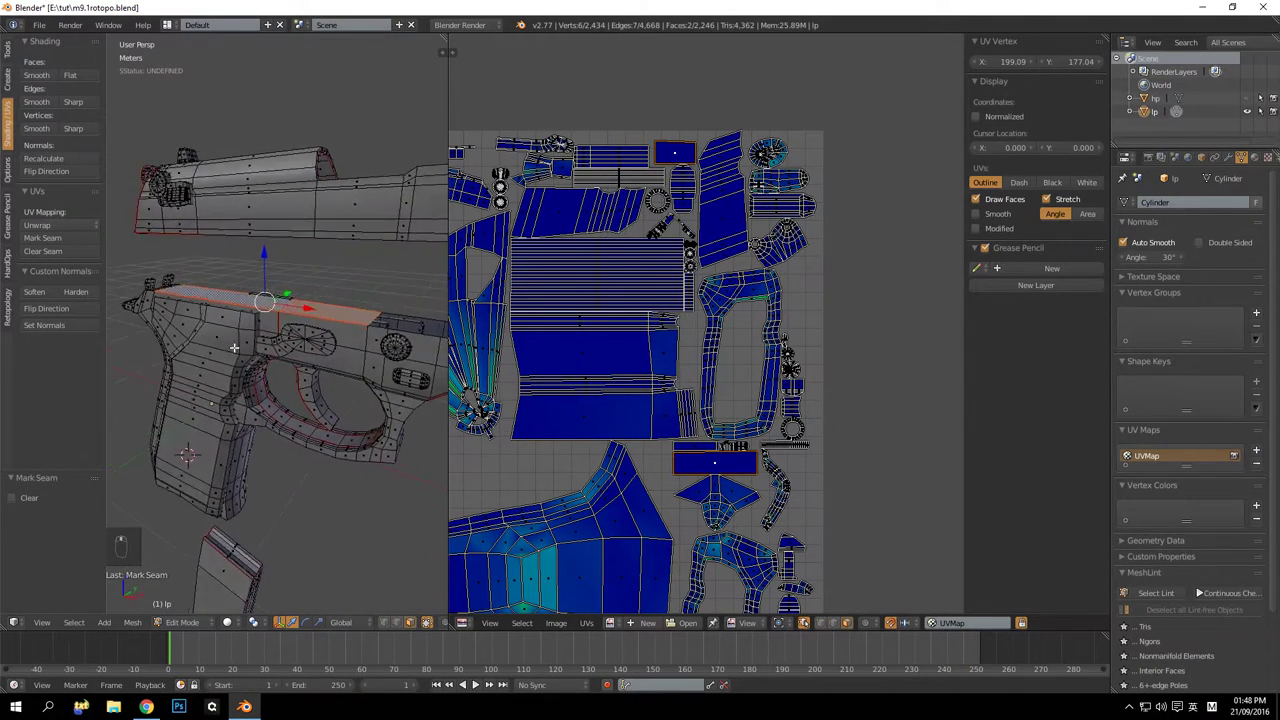
pyautogui.scroll(3, 233, 347)
pyautogui.press('a')
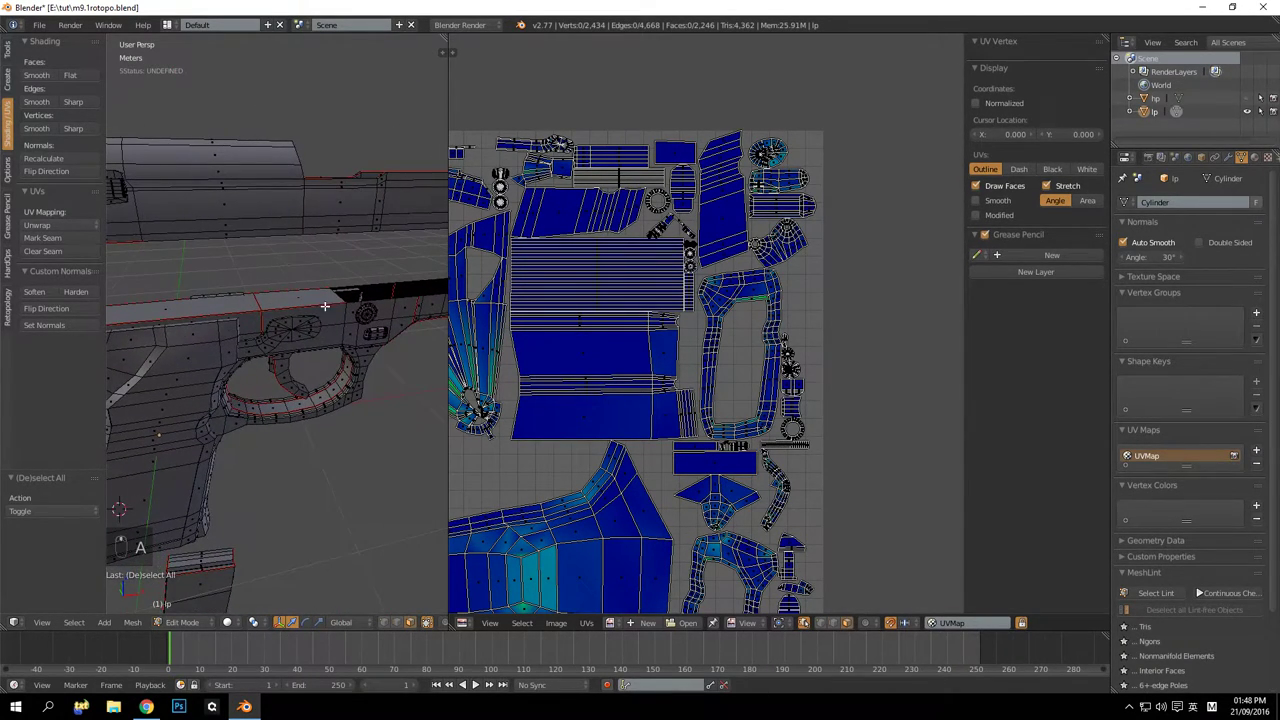
pyautogui.moveTo(333, 347); pyautogui.dragTo(262, 387, button='middle')
pyautogui.scroll(4, 263, 387)
pyautogui.moveTo(297, 428); pyautogui.dragTo(328, 384, button='middle')
pyautogui.scroll(-3, 610, 370)
pyautogui.moveTo(618, 369); pyautogui.dragTo(748, 381, button='middle')
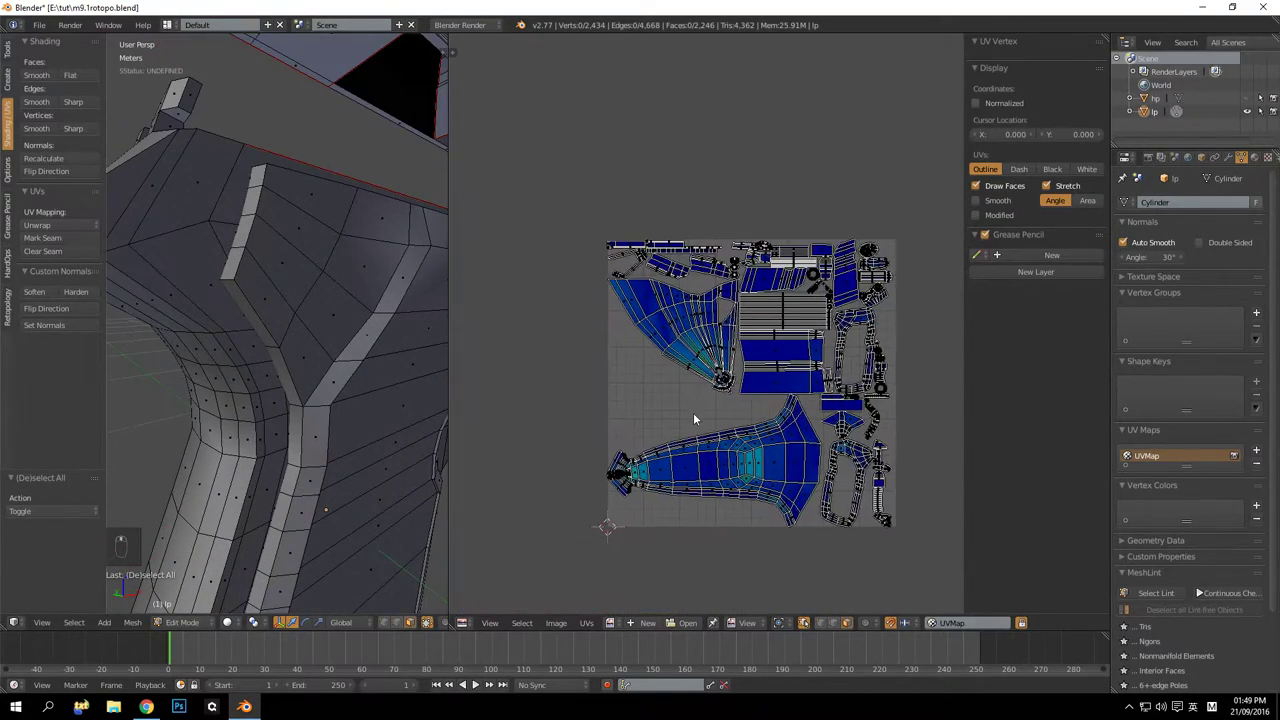
pyautogui.scroll(4, 694, 417)
pyautogui.moveTo(758, 442); pyautogui.dragTo(650, 236, button='middle')
pyautogui.moveTo(226, 322); pyautogui.dragTo(276, 358, button='middle')
pyautogui.scroll(-3, 186, 262)
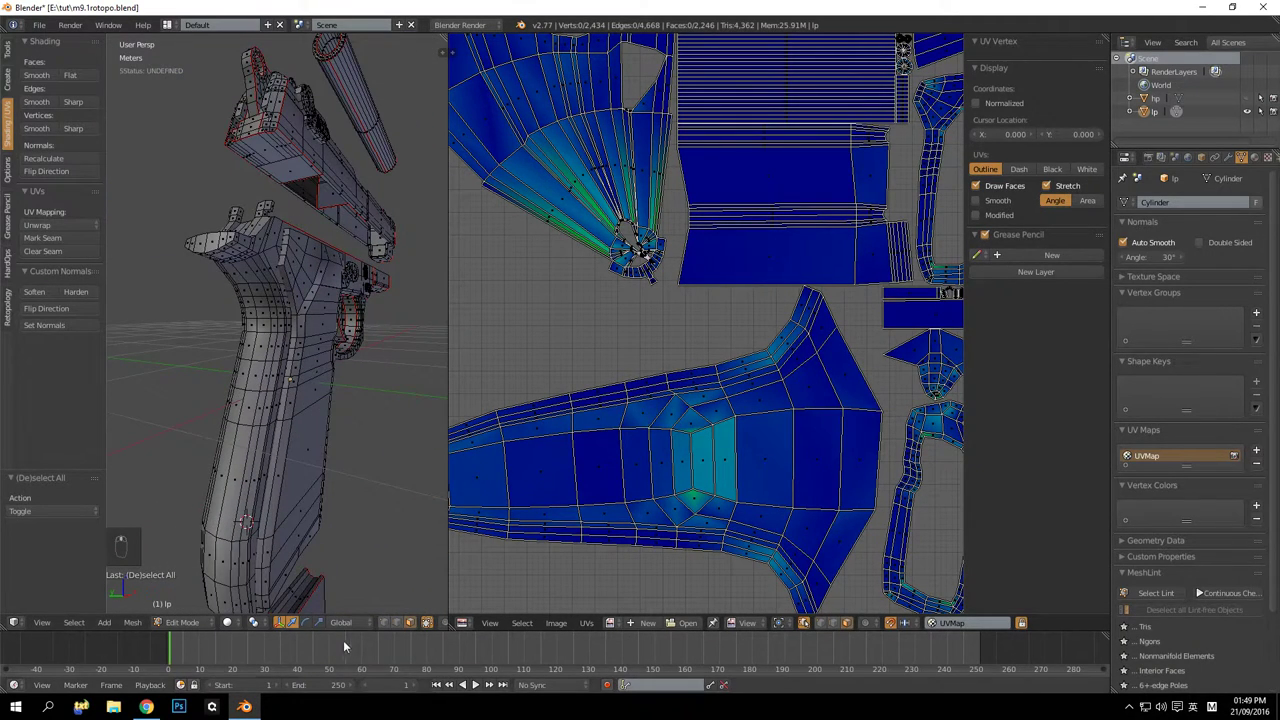
# Mark the edge loop running lengthwise down the back and front of the grip as a seam and inspect the resulting unwrap
pyautogui.keyDown('alt'); pyautogui.rightClick(231, 485); pyautogui.keyUp('alt')
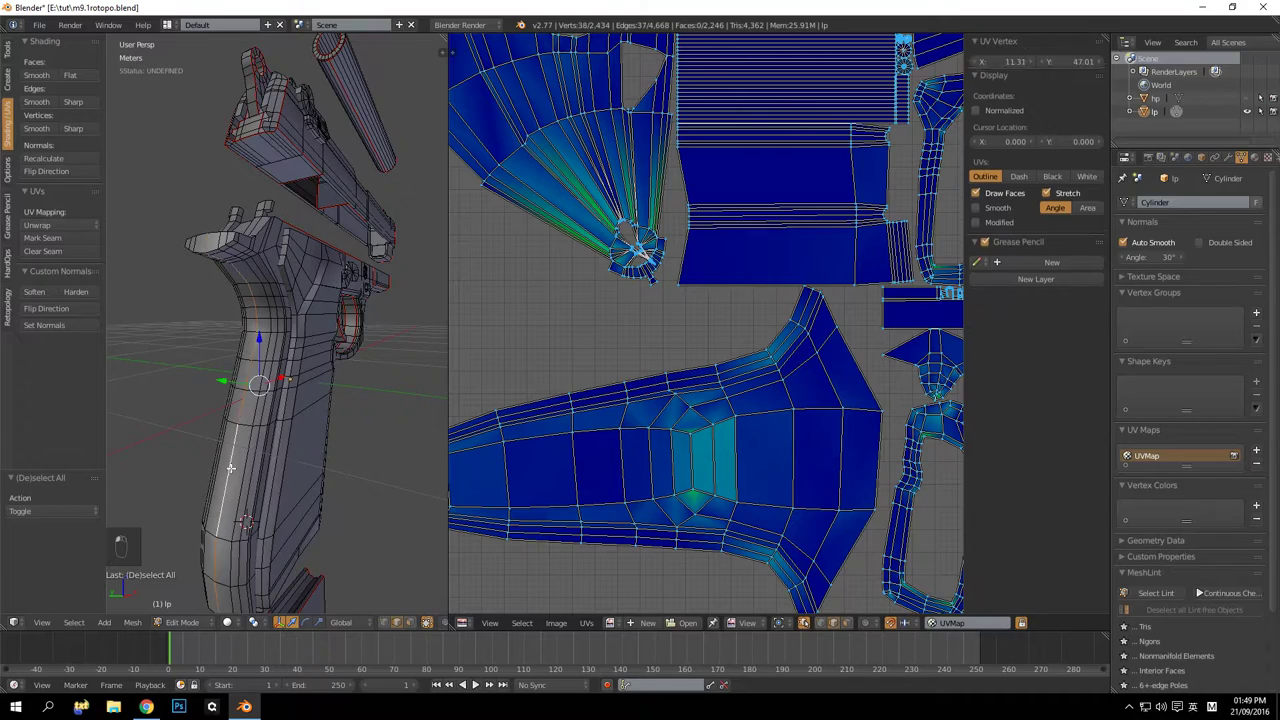
pyautogui.moveTo(231, 468); pyautogui.dragTo(390, 396, button='middle')
pyautogui.scroll(2, 205, 331)
pyautogui.click(57, 242)
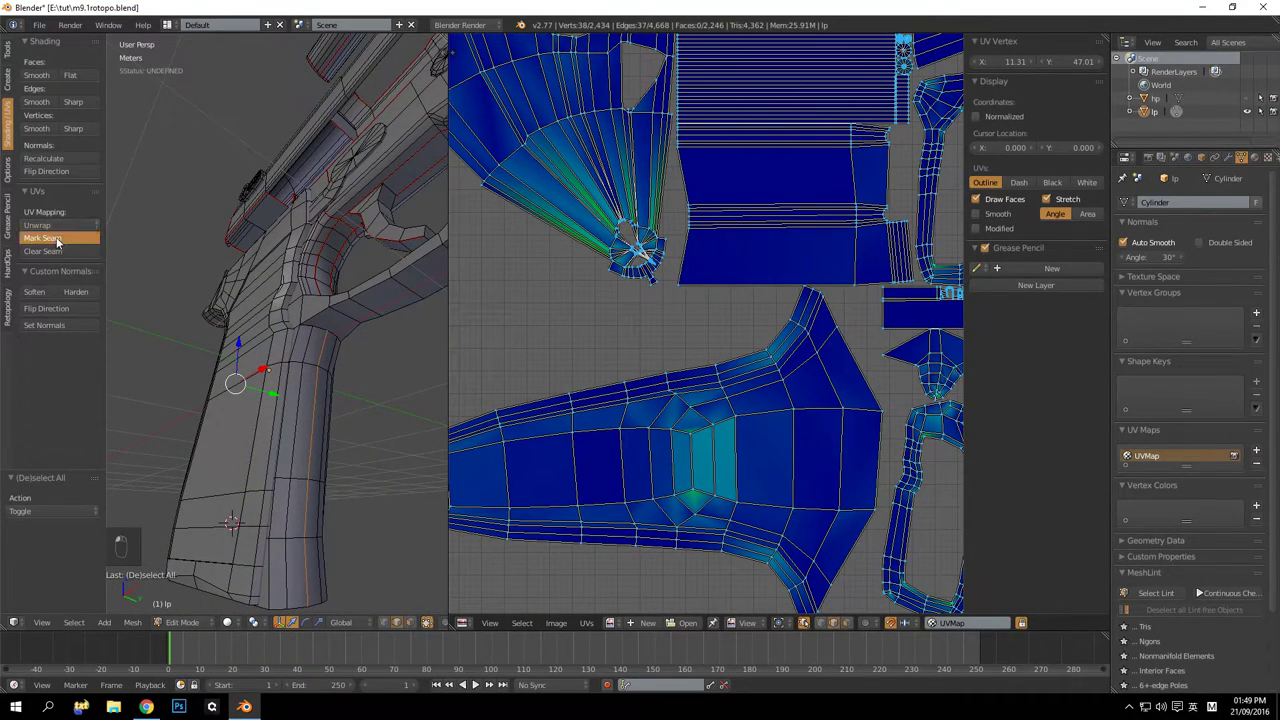
pyautogui.scroll(-5, 763, 357)
pyautogui.moveTo(630, 340); pyautogui.dragTo(697, 337, button='middle')
pyautogui.scroll(6, 669, 380)
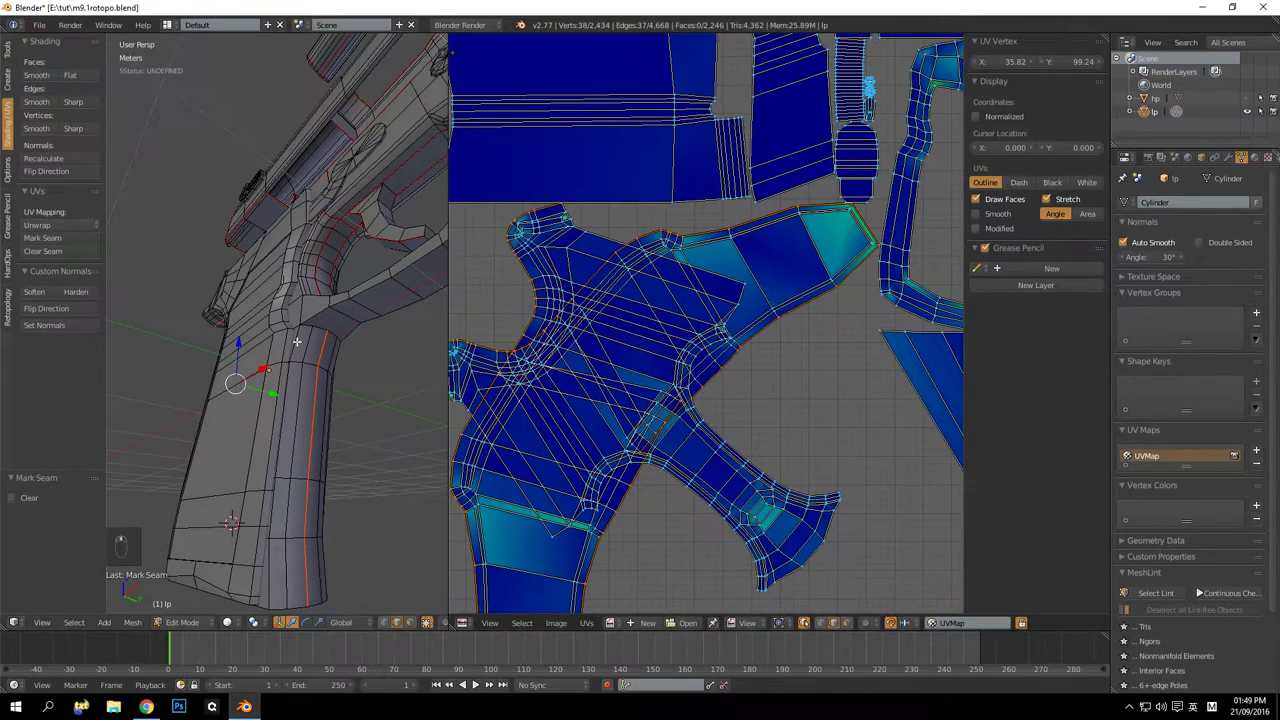
# Mark another lengthwise edge loop on the grip as a seam
pyautogui.moveTo(296, 342); pyautogui.dragTo(200, 386, button='middle')
pyautogui.press('a')
pyautogui.scroll(4, 295, 380)
pyautogui.keyDown('alt'); pyautogui.rightClick(289, 366); pyautogui.keyUp('alt')
pyautogui.click(39, 239)
# Mark the edges outlining the narrow dark strip inside the grip's magazine well as seams
pyautogui.scroll(-5, 200, 323)
pyautogui.scroll(5, 280, 388)
pyautogui.scroll(6, 277, 298)
pyautogui.keyDown('shift'); pyautogui.moveTo(236, 226); pyautogui.dragTo(240, 281, button='middle'); pyautogui.keyUp('shift')
pyautogui.keyDown('alt'); pyautogui.rightClick(249, 227); pyautogui.keyUp('alt')
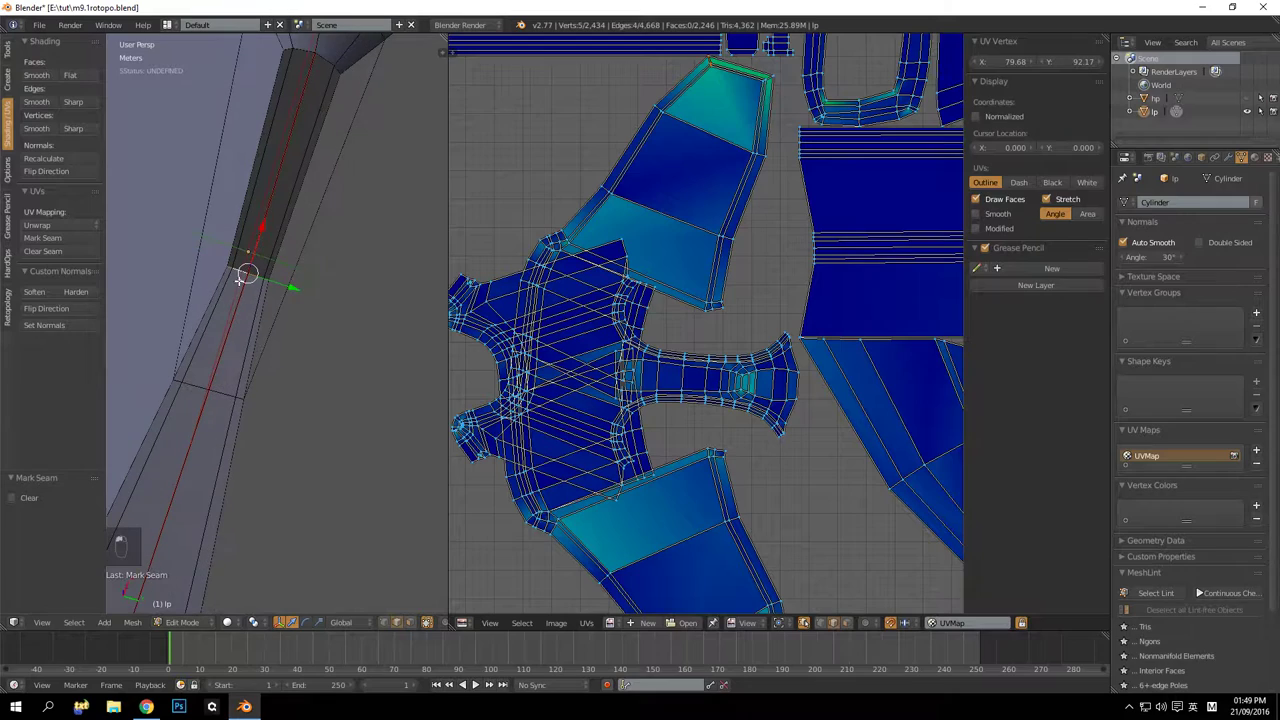
pyautogui.keyDown('shift'); pyautogui.rightClick(256, 155); pyautogui.keyUp('shift')
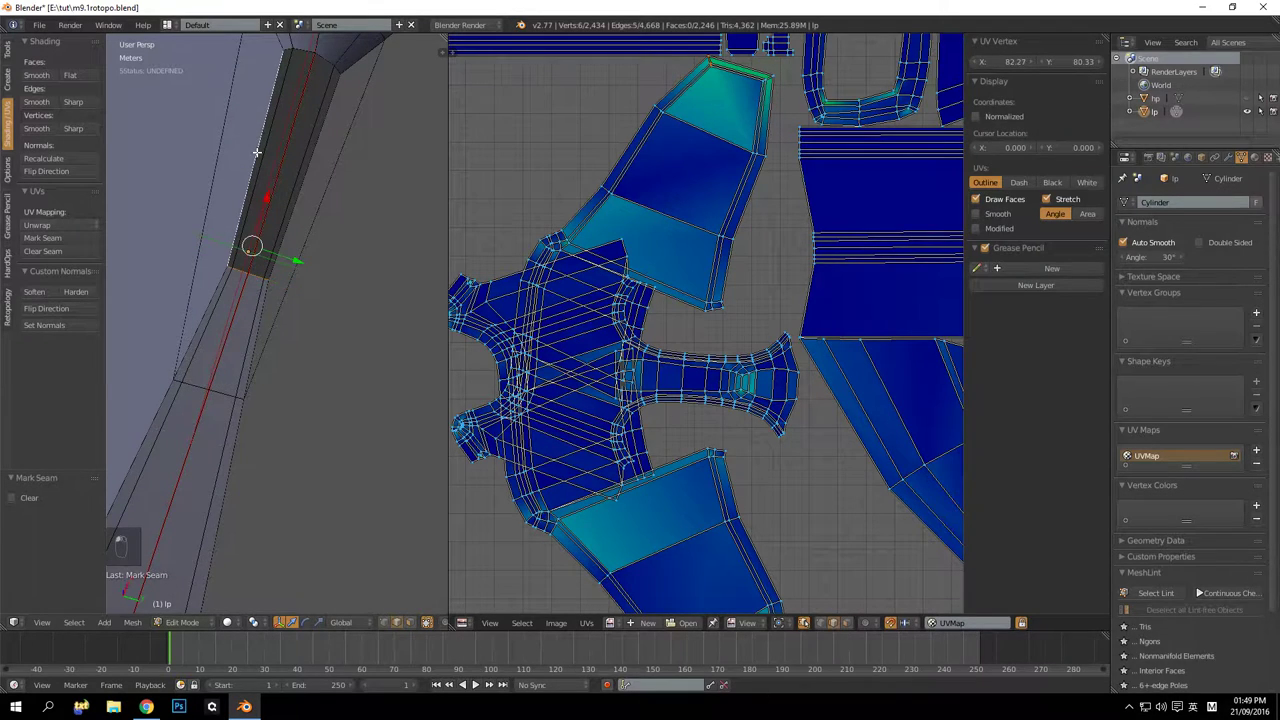
pyautogui.keyDown('ctrl'); pyautogui.rightClick(319, 57); pyautogui.keyUp('ctrl')
pyautogui.keyDown('shift'); pyautogui.rightClick(339, 91); pyautogui.keyUp('shift')
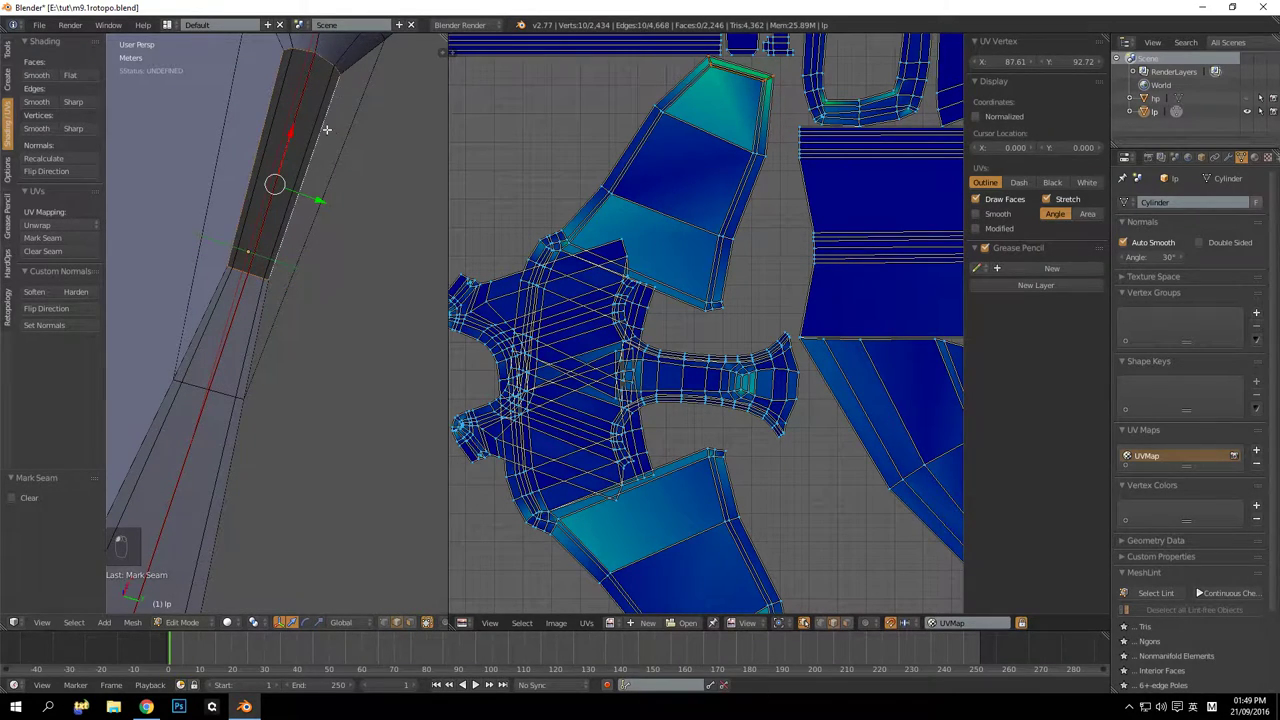
pyautogui.moveTo(304, 312); pyautogui.dragTo(299, 335, button='middle')
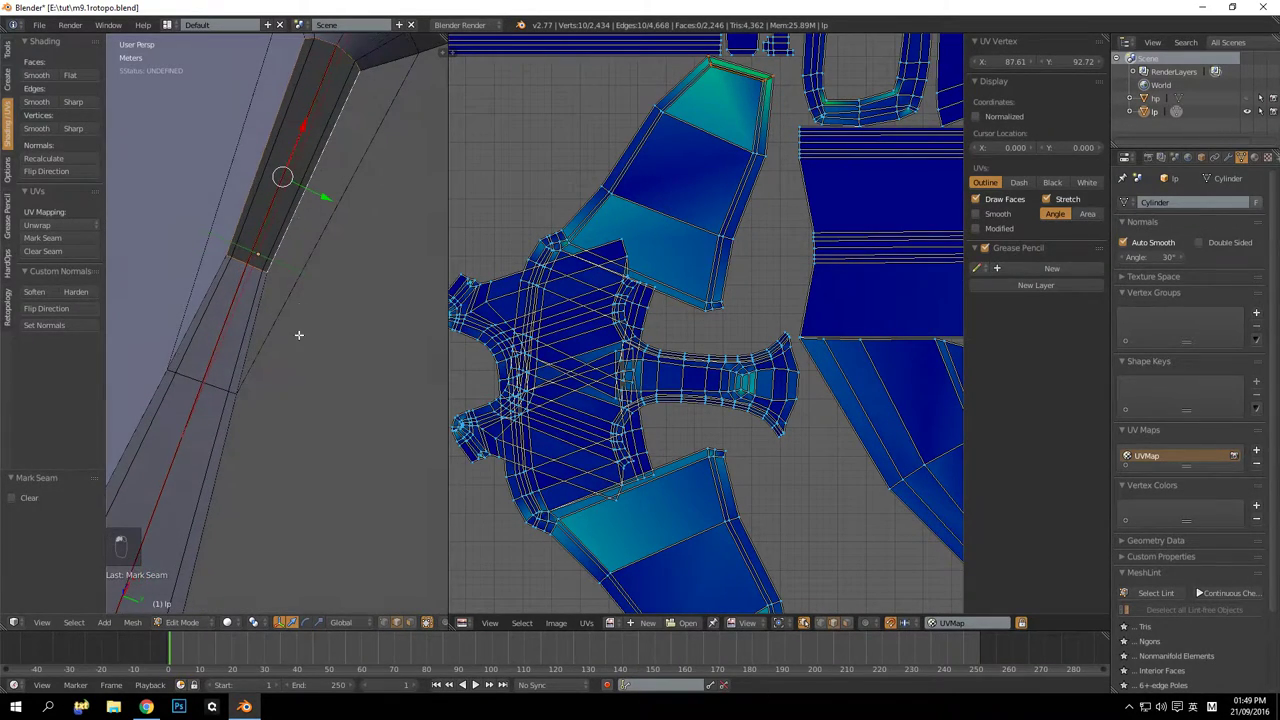
pyautogui.click(56, 239)
# Examine the grip's bottom opening from several angles and select an inner edge loop to check its place in the UV layout
pyautogui.moveTo(252, 277); pyautogui.dragTo(360, 376, button='middle')
pyautogui.scroll(-10, 299, 326)
pyautogui.scroll(6, 360, 376)
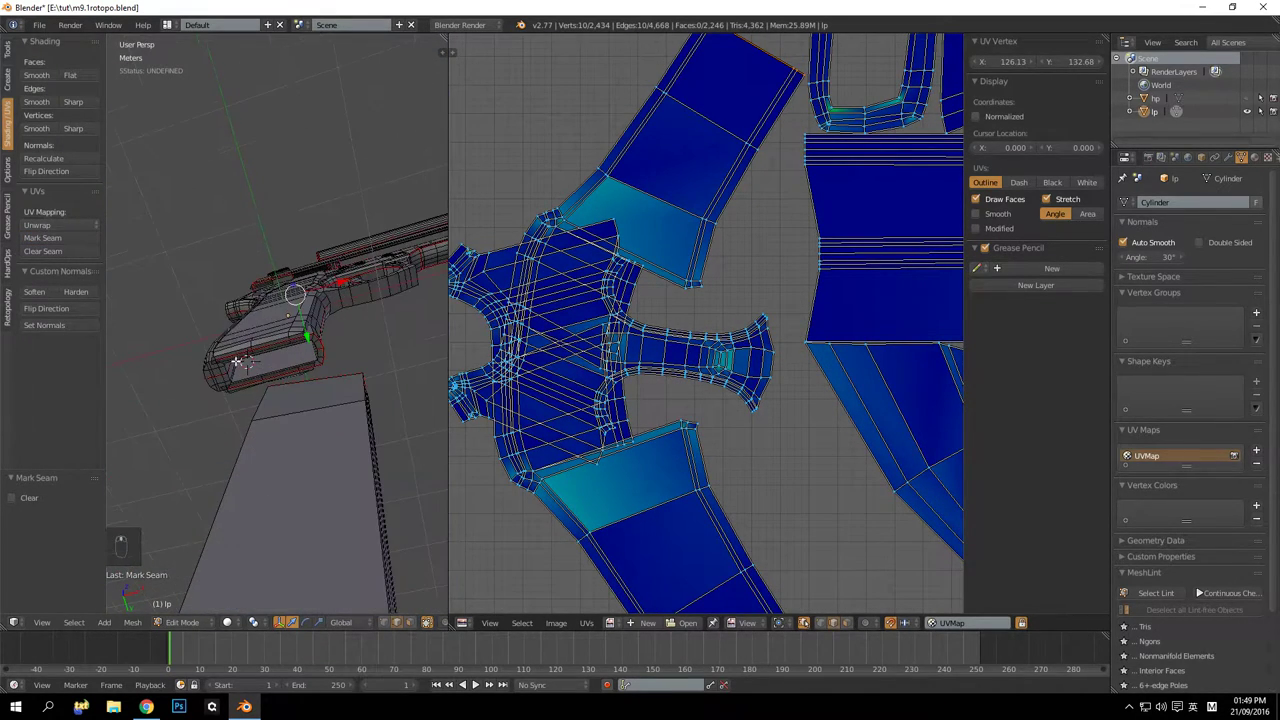
pyautogui.scroll(5, 340, 392)
pyautogui.moveTo(307, 419); pyautogui.dragTo(283, 411, button='middle')
pyautogui.moveTo(224, 458); pyautogui.dragTo(165, 461, button='middle')
pyautogui.press('a')
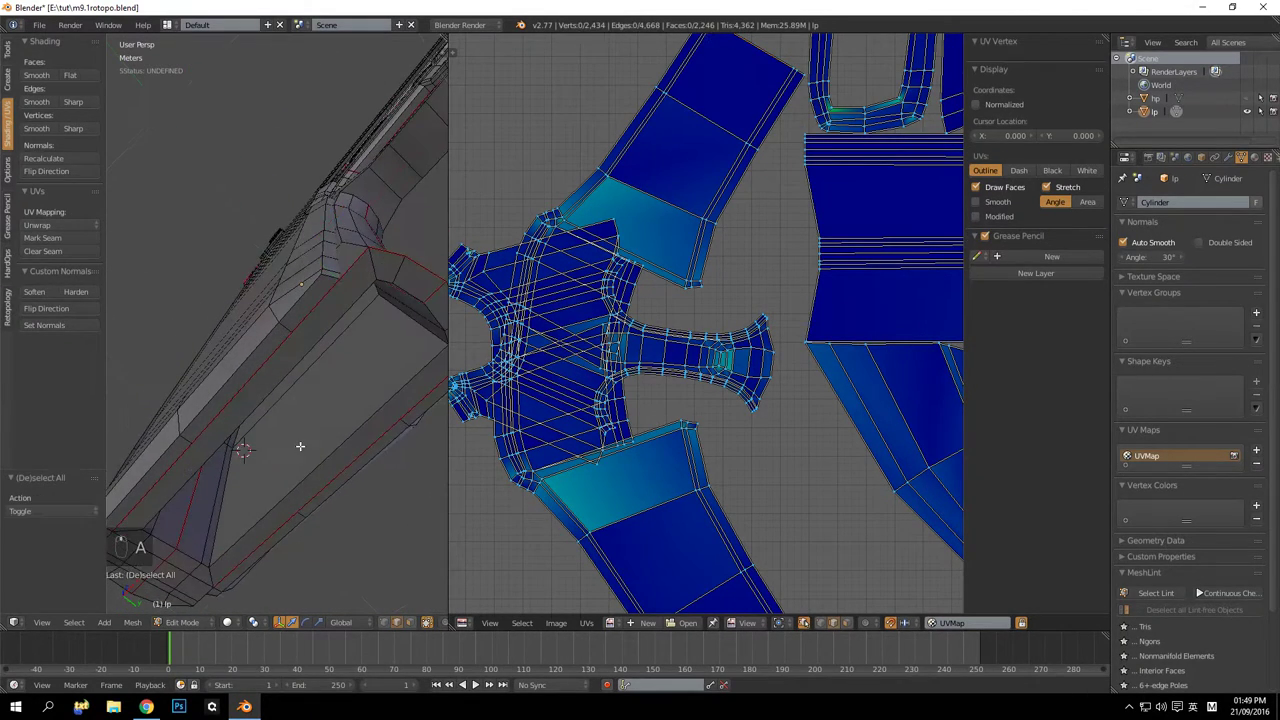
pyautogui.moveTo(300, 446); pyautogui.dragTo(278, 444, button='middle')
pyautogui.keyDown('alt'); pyautogui.rightClick(276, 396); pyautogui.keyUp('alt')
pyautogui.moveTo(276, 396); pyautogui.dragTo(210, 465, button='middle')
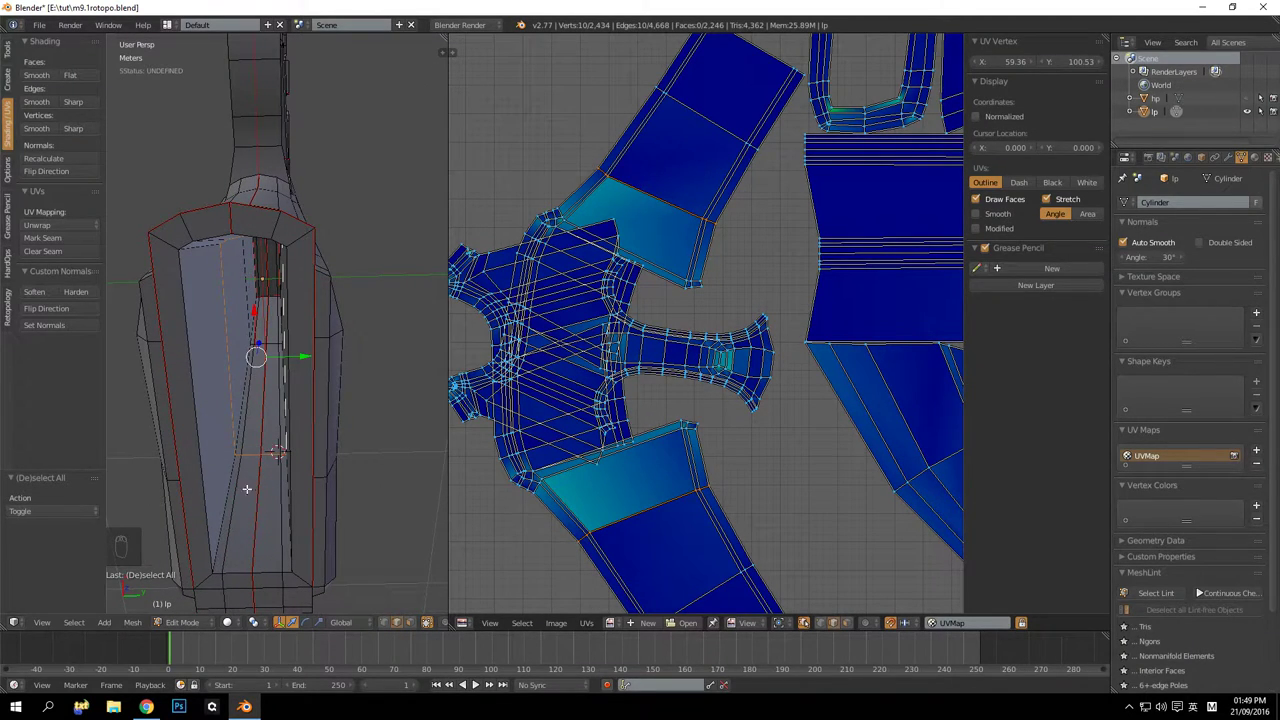
pyautogui.moveTo(247, 489); pyautogui.dragTo(248, 361, button='middle')
pyautogui.moveTo(271, 427); pyautogui.dragTo(217, 403, button='middle')
pyautogui.press('a')
# Select the edges around the flat underside at the rear of the grip and mark them as a seam
pyautogui.moveTo(243, 480); pyautogui.dragTo(380, 400, button='middle')
pyautogui.scroll(5, 206, 423)
pyautogui.press('a')
pyautogui.press('a')
pyautogui.moveTo(187, 425); pyautogui.dragTo(269, 406, button='middle')
pyautogui.rightClick(264, 350)
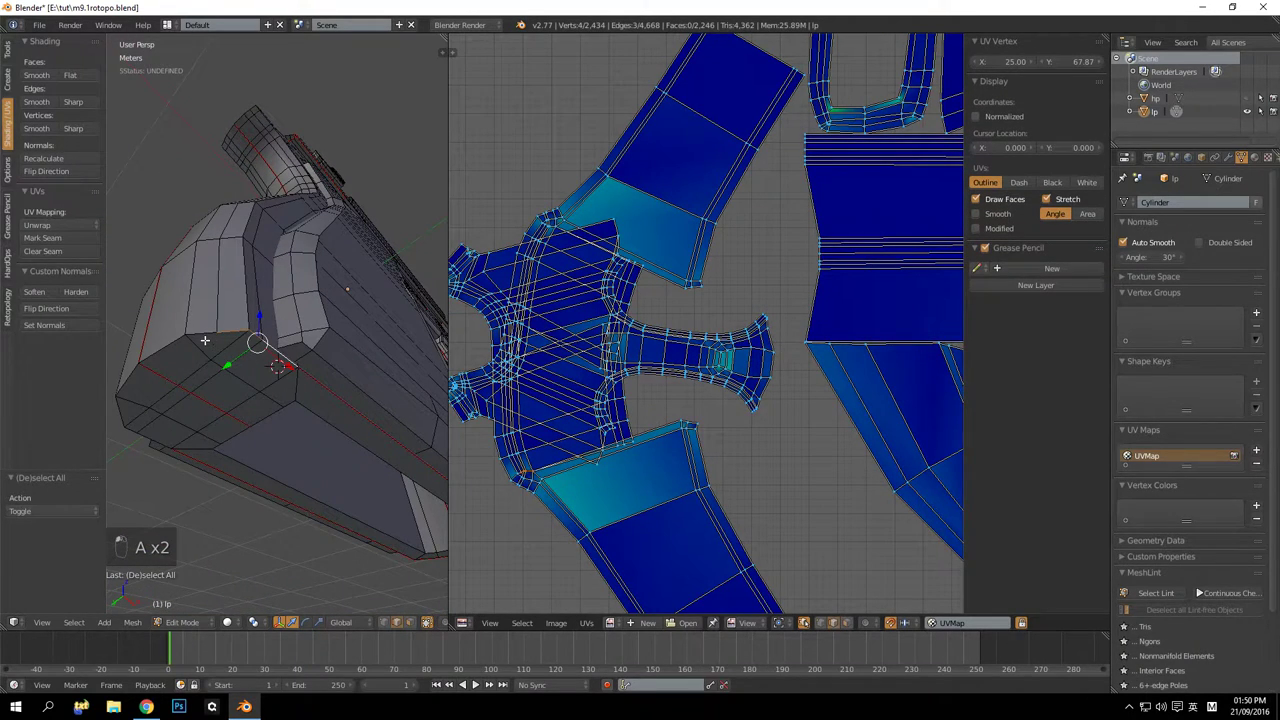
pyautogui.keyDown('alt'); pyautogui.rightClick(204, 340); pyautogui.keyUp('alt')
pyautogui.moveTo(148, 424); pyautogui.dragTo(376, 397, button='middle')
pyautogui.keyDown('alt'); pyautogui.keyDown('shift'); pyautogui.rightClick(236, 381); pyautogui.keyUp('shift'); pyautogui.keyUp('alt')
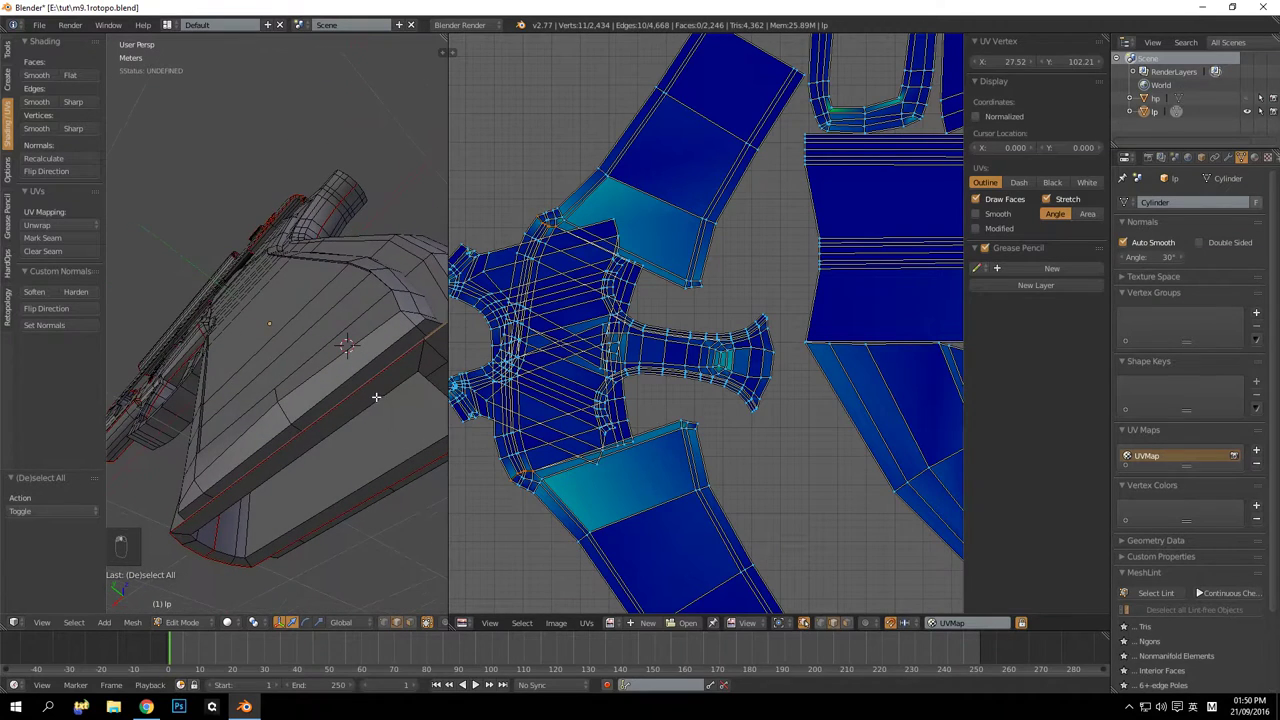
pyautogui.moveTo(290, 362); pyautogui.dragTo(243, 369, button='middle')
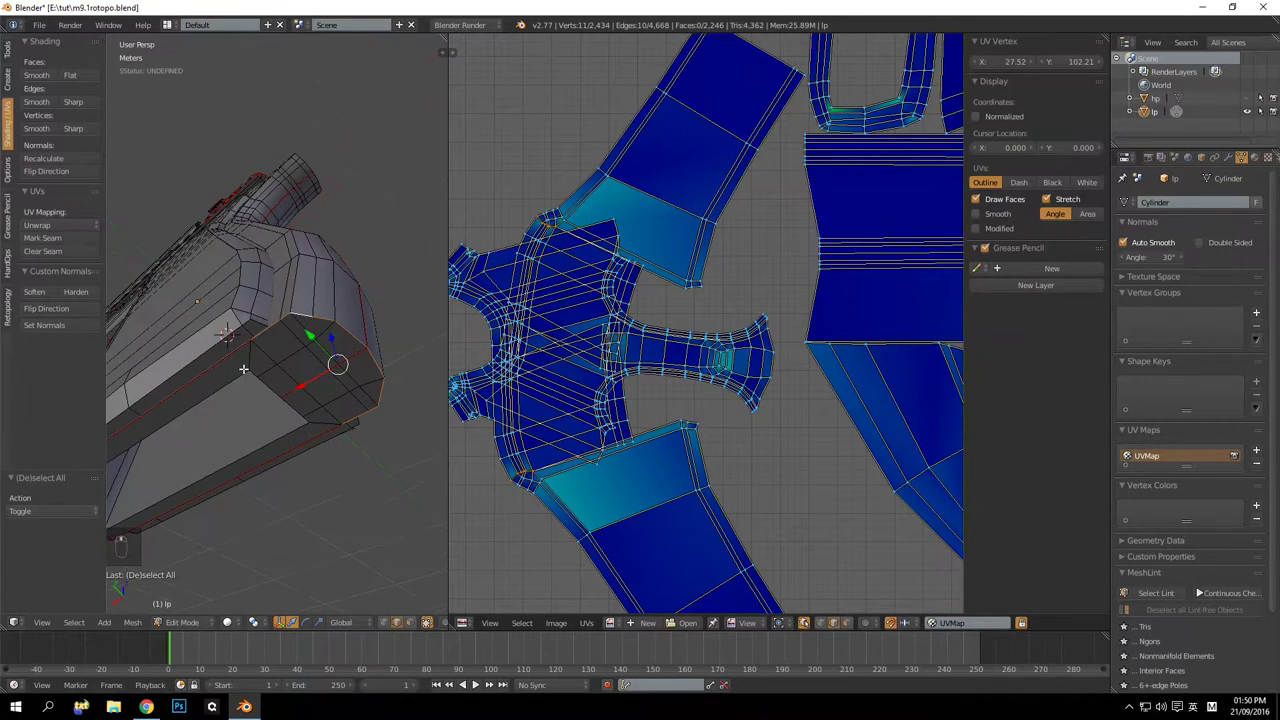
pyautogui.click(47, 238)
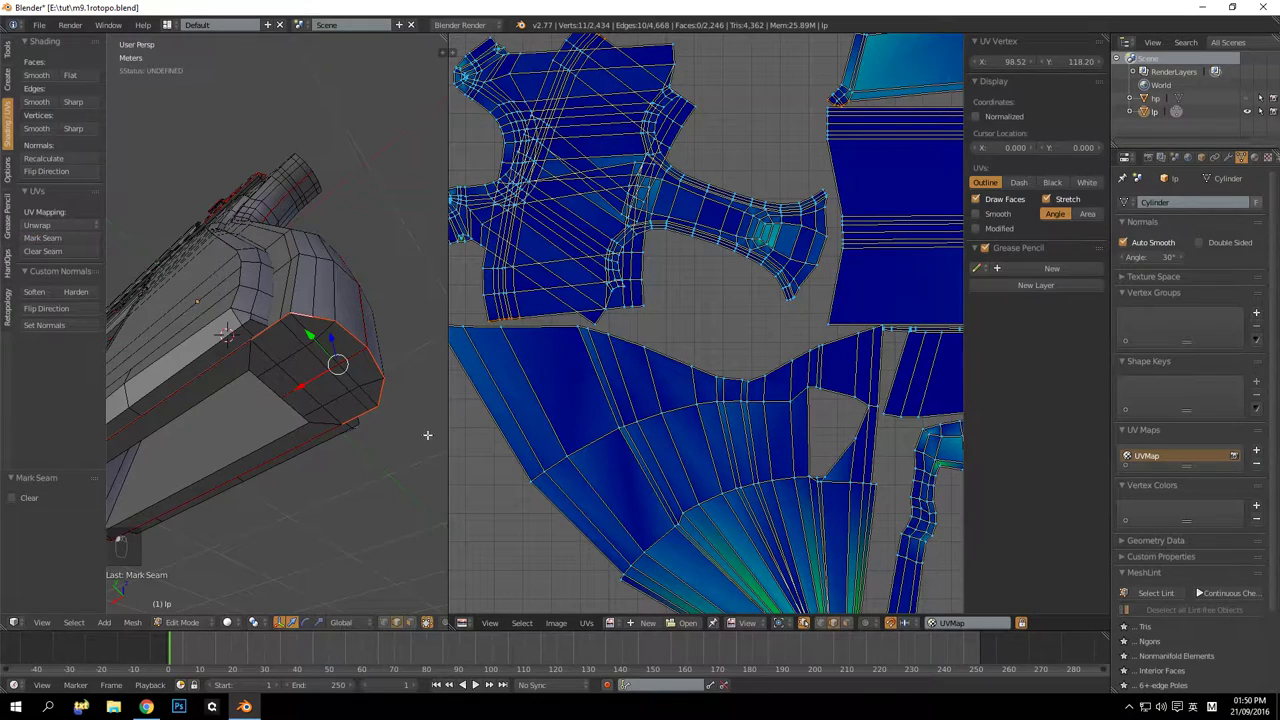
# Inspect the grip's new islands in the UV layout
pyautogui.scroll(-4, 754, 455)
pyautogui.moveTo(752, 459); pyautogui.dragTo(720, 393, button='middle')
pyautogui.press('KP_Decimal')
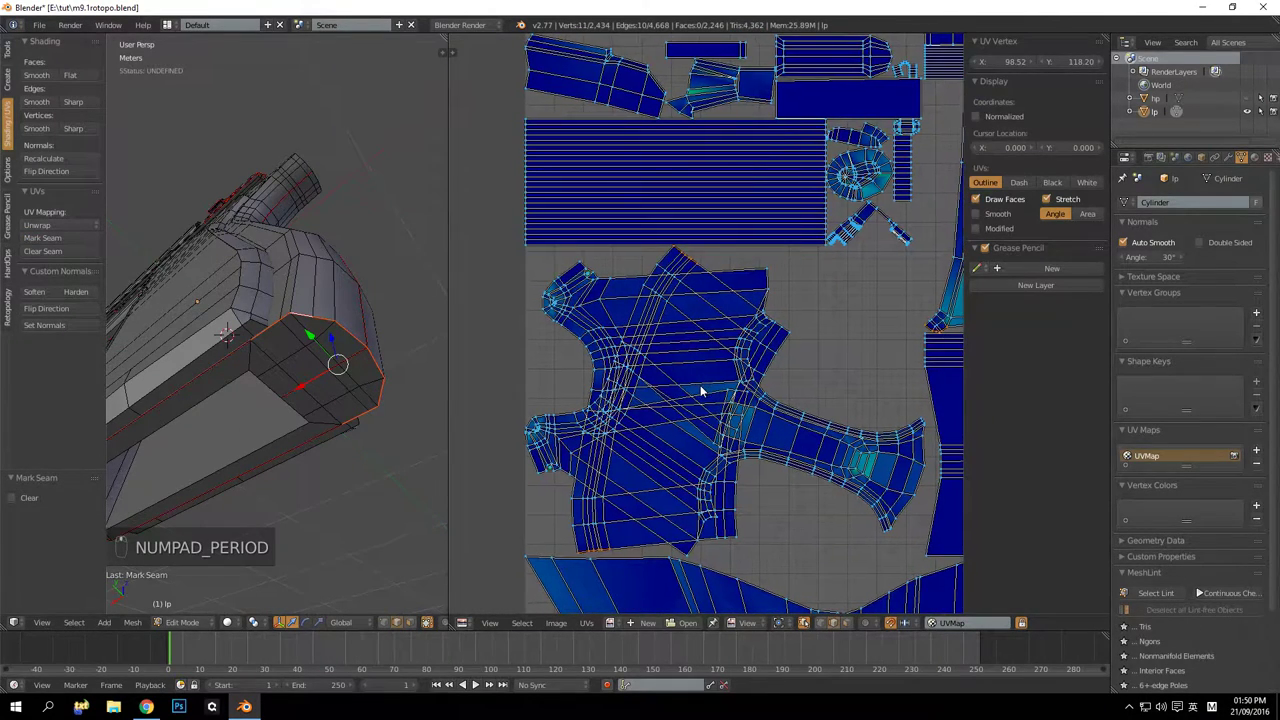
pyautogui.press('a')
pyautogui.press('a')
pyautogui.press('a')
pyautogui.press('a')
pyautogui.press('a')
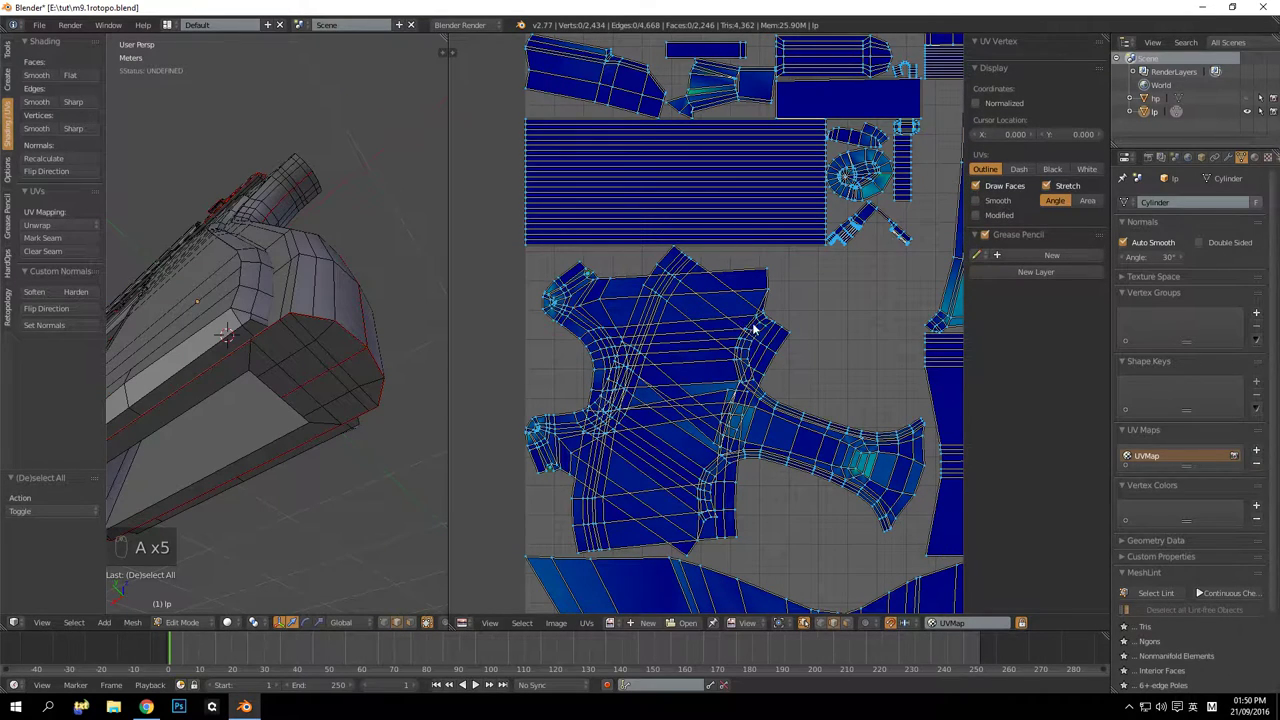
pyautogui.press('l')
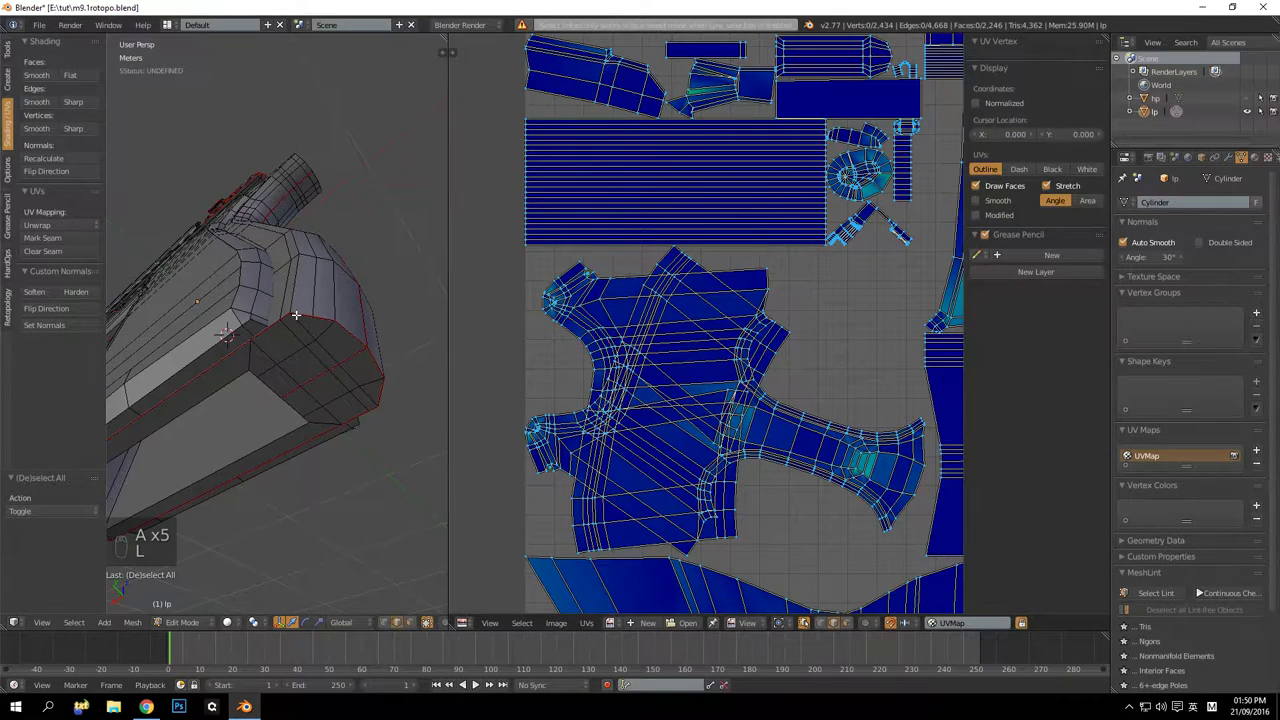
# Mark the outline of the lever on the frame's side, including its round pad and curved arm, as a seam
pyautogui.moveTo(296, 315)
pyautogui.mouseDown(button='middle')
pyautogui.moveTo(277, 426)
pyautogui.moveTo(351, 406)
pyautogui.moveTo(215, 376)
pyautogui.moveTo(371, 374)
pyautogui.moveTo(214, 374)
pyautogui.moveTo(251, 377)
pyautogui.moveTo(320, 329)
pyautogui.moveTo(283, 315)
pyautogui.mouseUp(button='middle')
pyautogui.scroll(-3, 277, 430)
pyautogui.keyDown('alt'); pyautogui.rightClick(307, 301); pyautogui.keyUp('alt')
pyautogui.moveTo(230, 355); pyautogui.dragTo(251, 334, button='middle')
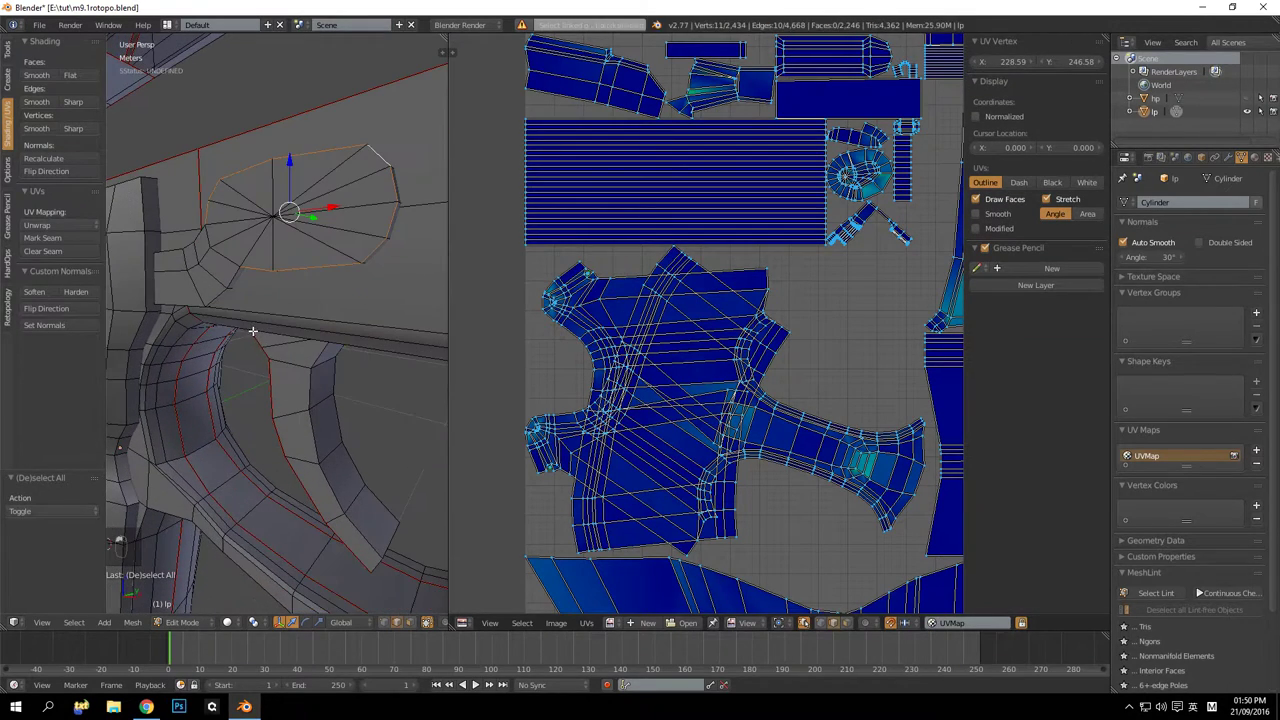
pyautogui.keyDown('alt'); pyautogui.keyDown('shift'); pyautogui.rightClick(234, 275); pyautogui.keyUp('shift'); pyautogui.keyUp('alt')
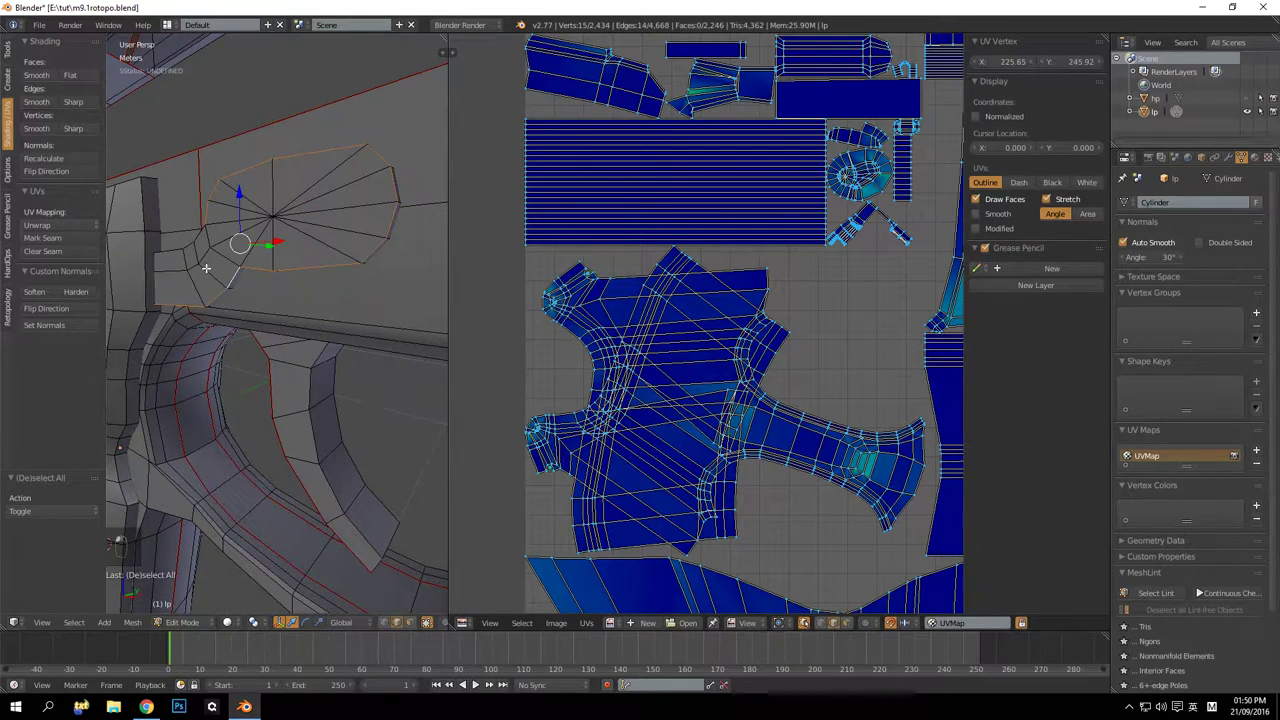
pyautogui.keyDown('shift'); pyautogui.click(169, 255); pyautogui.keyUp('shift')
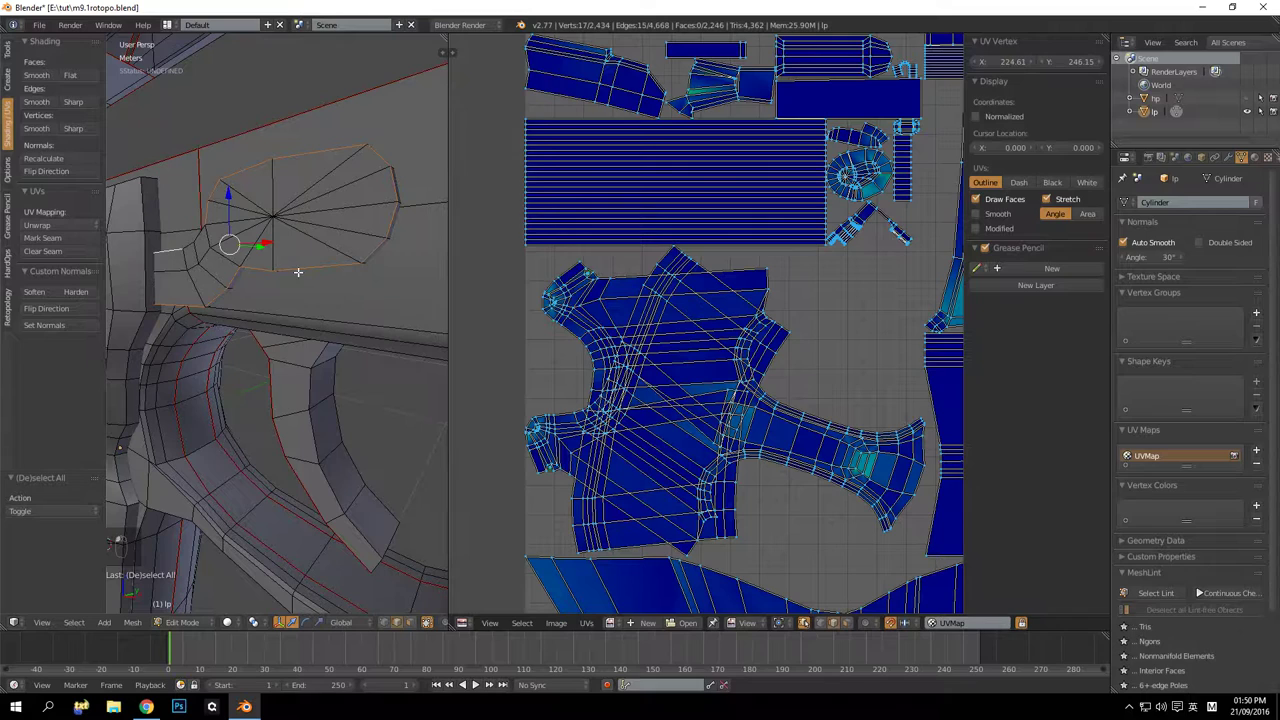
pyautogui.keyDown('alt'); pyautogui.keyDown('shift'); pyautogui.rightClick(200, 240); pyautogui.keyUp('shift'); pyautogui.keyUp('alt')
pyautogui.scroll(-6, 204, 244)
pyautogui.moveTo(254, 290); pyautogui.dragTo(269, 319, button='middle')
pyautogui.scroll(7, 280, 306)
pyautogui.scroll(-3, 280, 318)
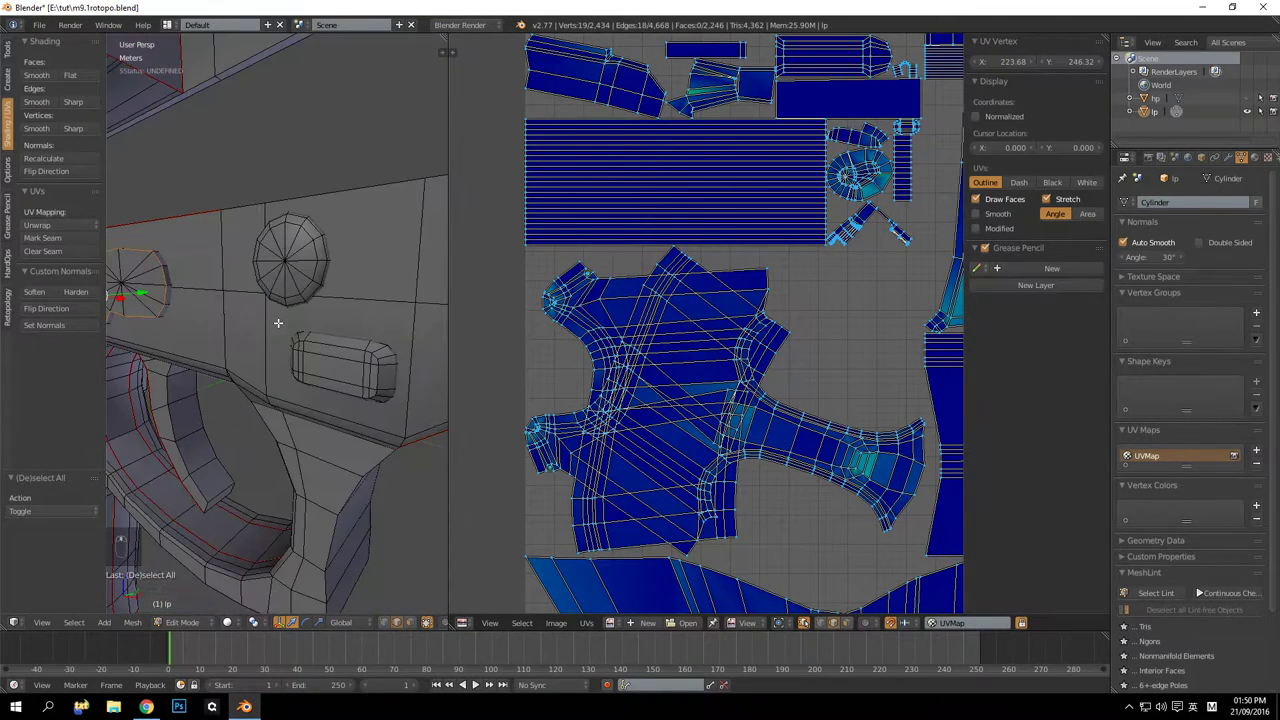
pyautogui.click(58, 240)
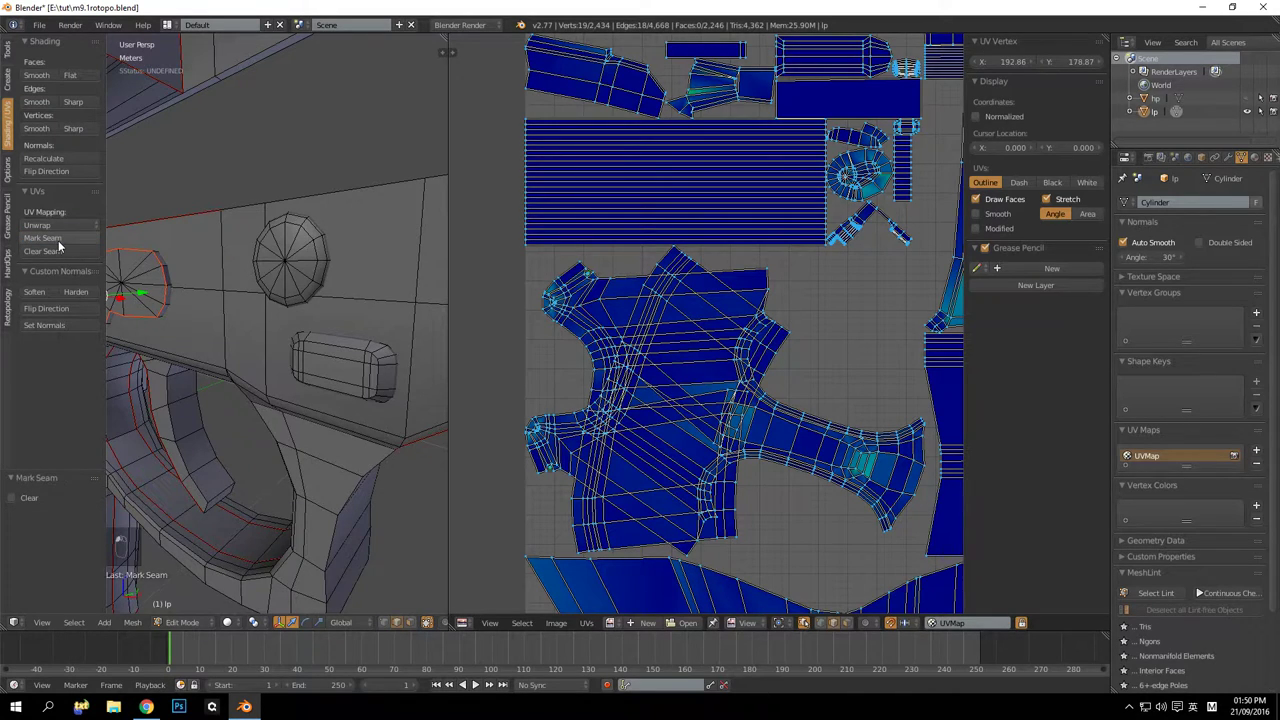
# Add the missed edge between the lever's round pad and its arm to the seam
pyautogui.keyDown('shift'); pyautogui.moveTo(178, 289); pyautogui.dragTo(230, 232, button='middle'); pyautogui.keyUp('shift')
pyautogui.scroll(3, 227, 231)
pyautogui.press('a')
pyautogui.scroll(2, 229, 229)
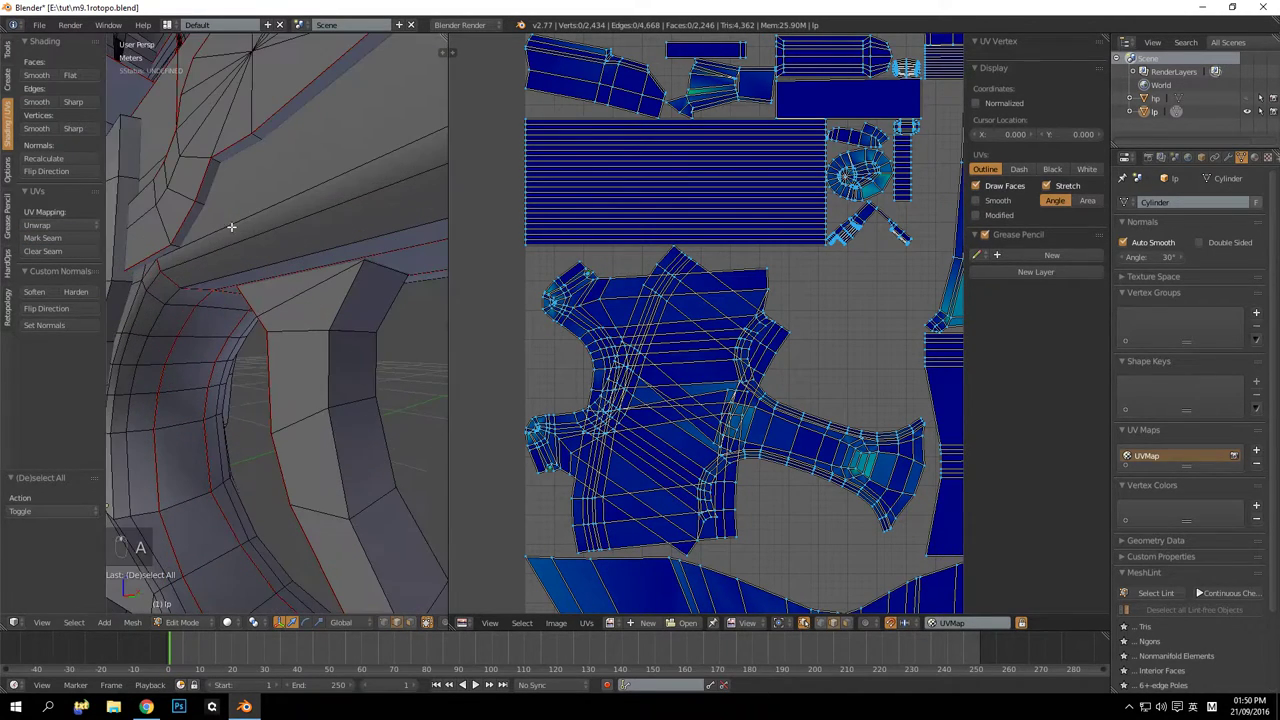
pyautogui.rightClick(218, 165)
pyautogui.moveTo(218, 165); pyautogui.dragTo(214, 211, button='middle')
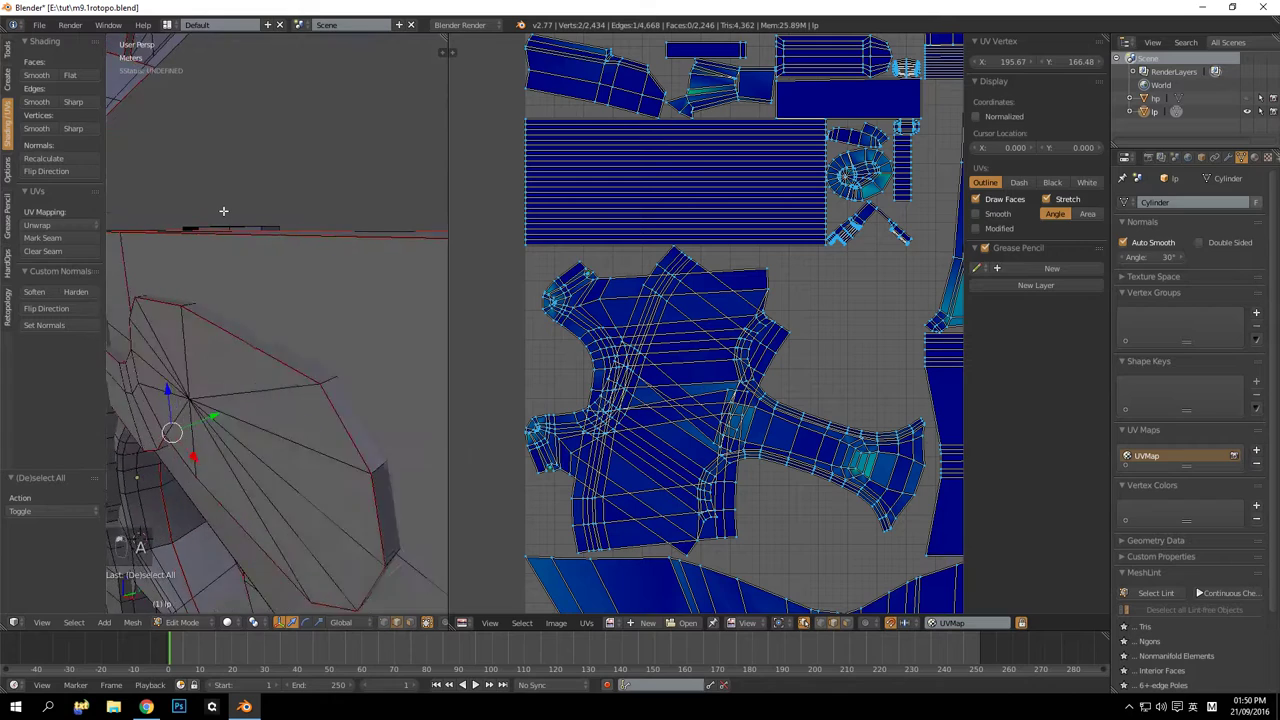
pyautogui.moveTo(224, 211)
pyautogui.mouseDown(button='middle')
pyautogui.moveTo(241, 210)
pyautogui.moveTo(226, 199)
pyautogui.mouseUp(button='middle')
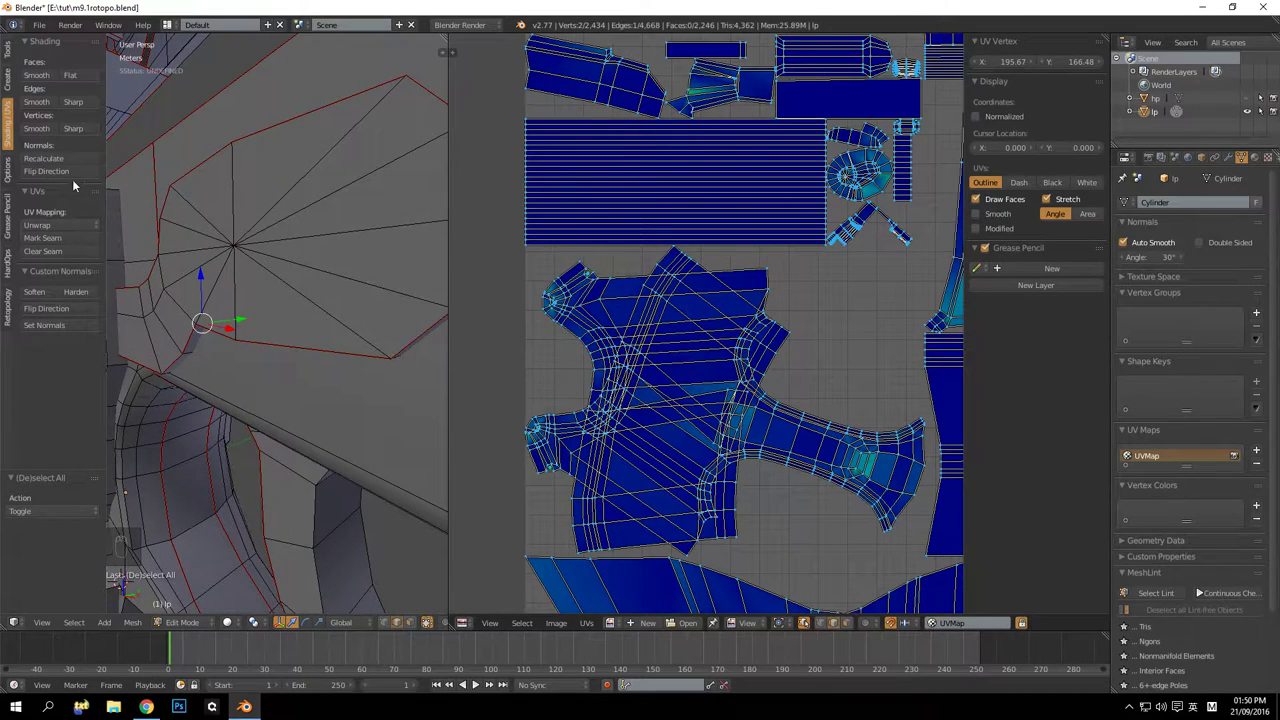
pyautogui.click(60, 238)
# Switch to face selection, select the faces around the lever's side wall and inspect their strip in the UV layout
pyautogui.press('KP_Decimal')
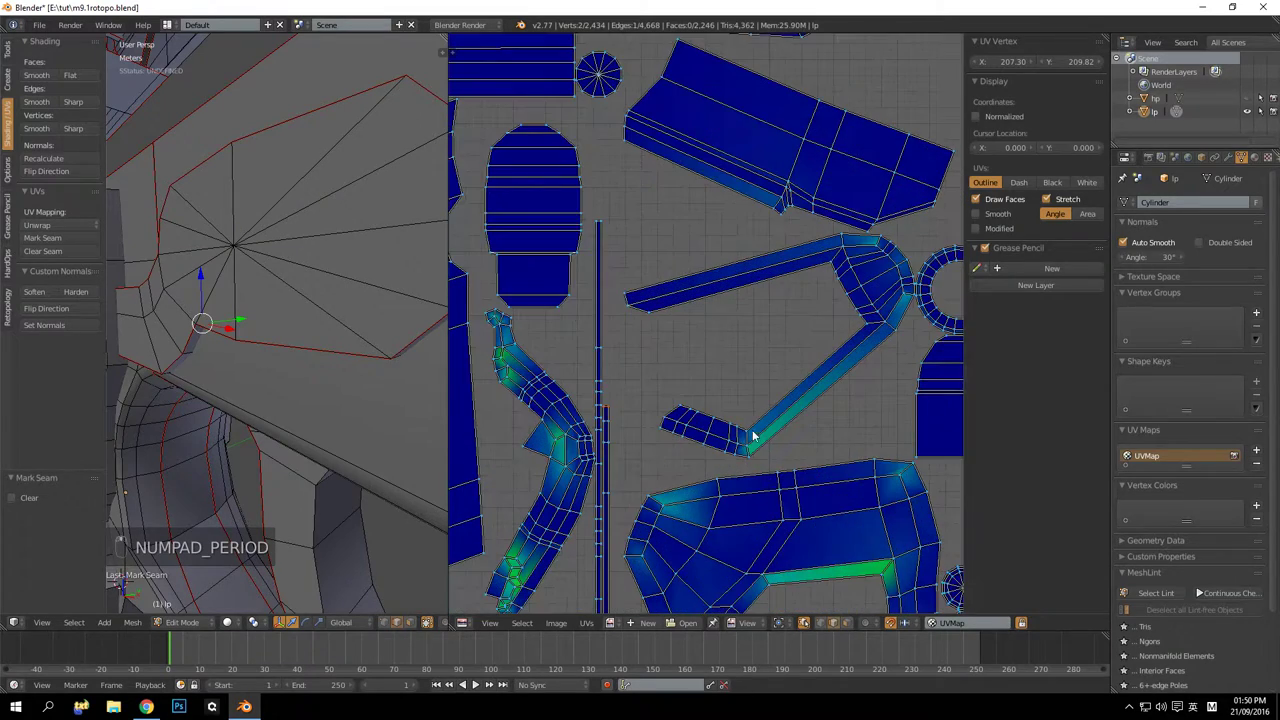
pyautogui.moveTo(654, 398); pyautogui.dragTo(757, 193, button='middle')
pyautogui.scroll(3, 697, 286)
pyautogui.moveTo(252, 223); pyautogui.dragTo(255, 271, button='middle')
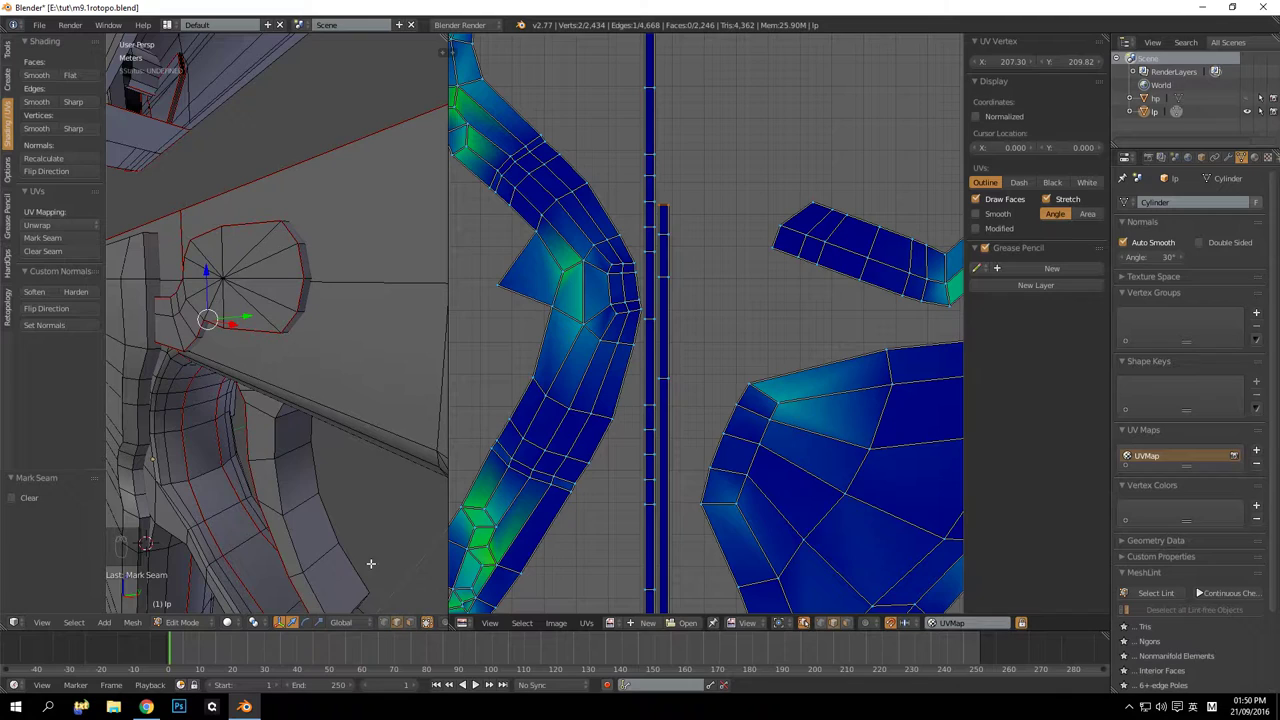
pyautogui.click(414, 622)
pyautogui.click(313, 279)
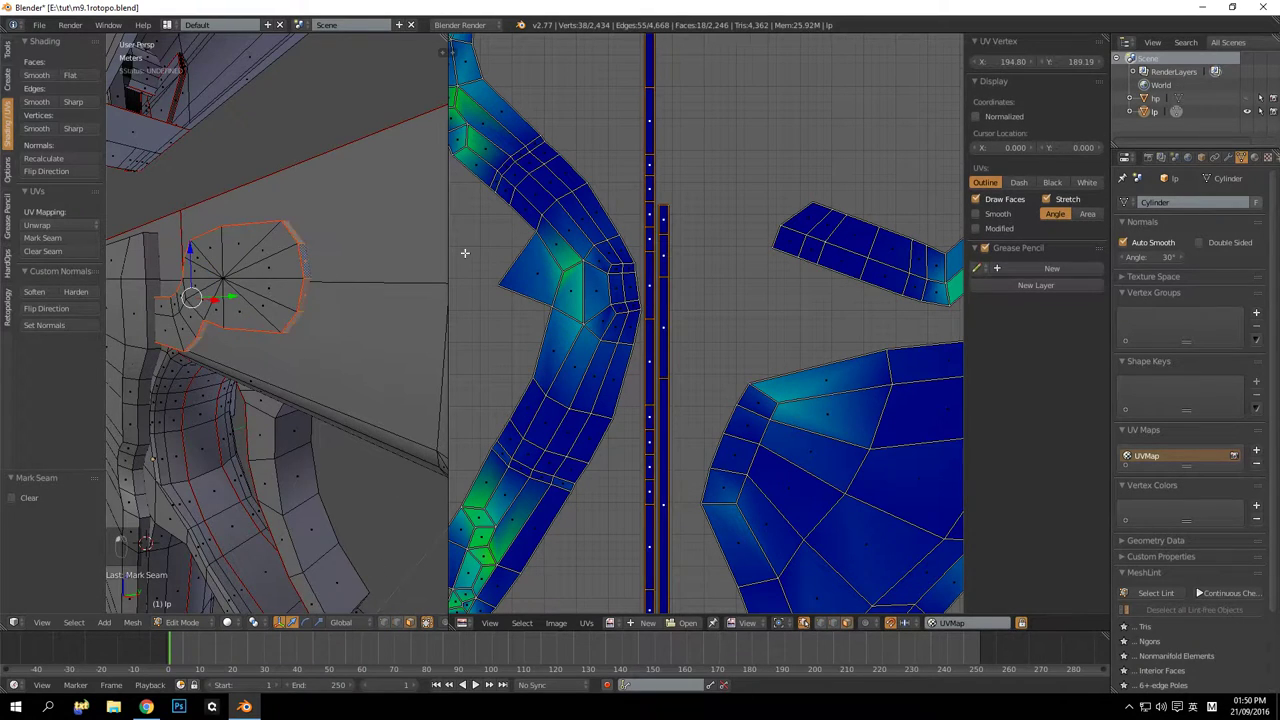
pyautogui.scroll(-3, 730, 261)
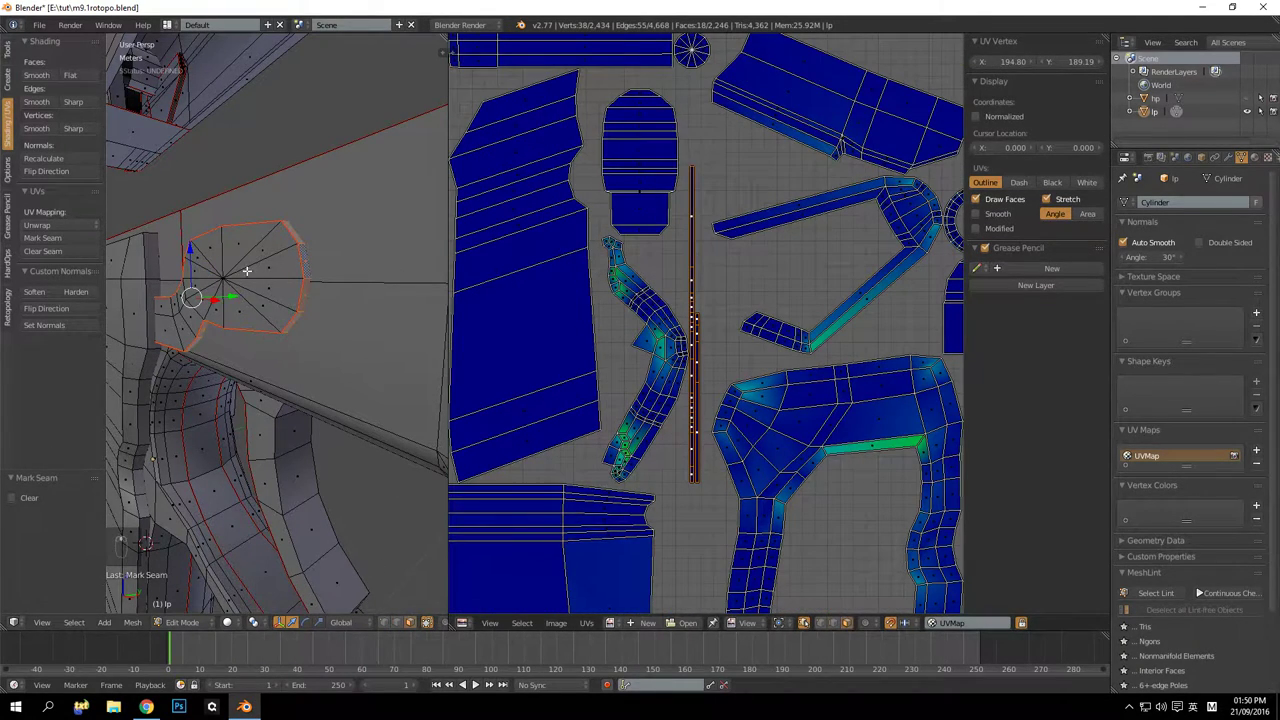
# Select a face on the lever's round pad and inspect its island in the UV layout
pyautogui.press('a')
pyautogui.rightClick(246, 281)
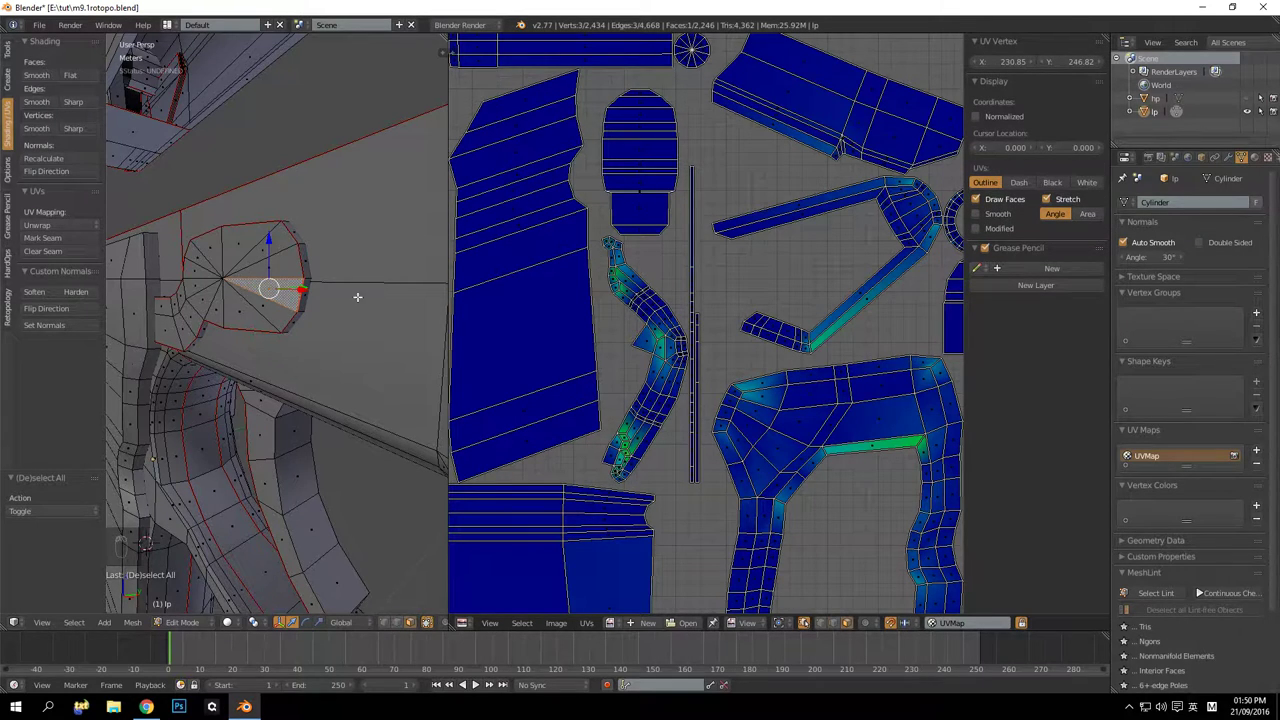
pyautogui.press('KP_Decimal')
pyautogui.scroll(-8, 763, 321)
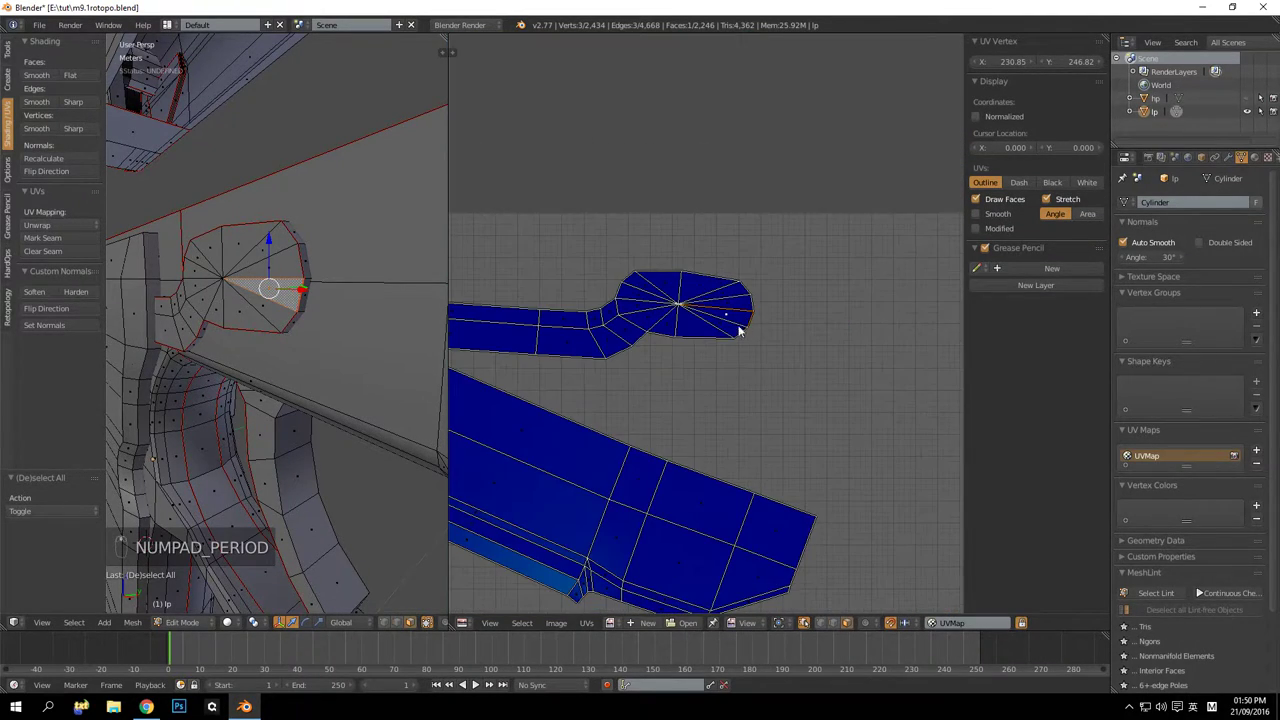
pyautogui.press('a')
pyautogui.press('a')
# Select a face on the frame's round button and one on the oblong button, and check their islands in the UV layout
pyautogui.moveTo(223, 393); pyautogui.dragTo(349, 378, button='middle')
pyautogui.scroll(-4, 349, 349)
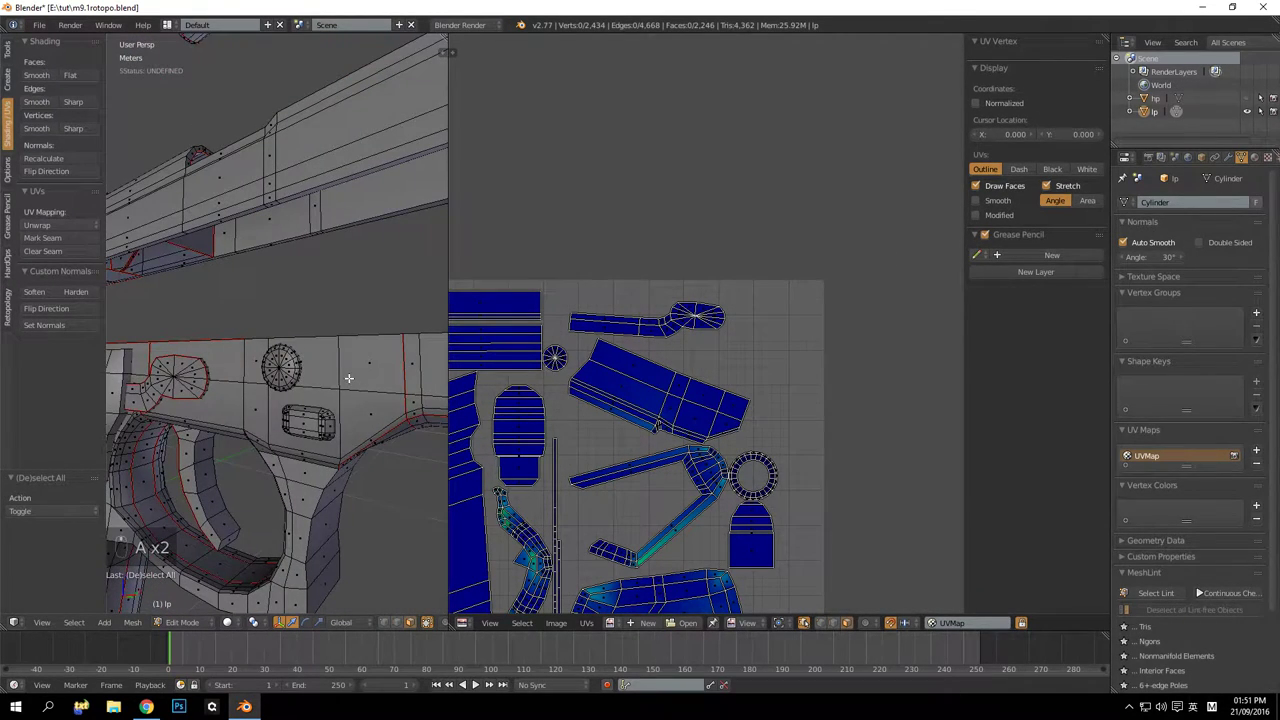
pyautogui.rightClick(266, 372)
pyautogui.moveTo(580, 362); pyautogui.dragTo(586, 257, button='middle')
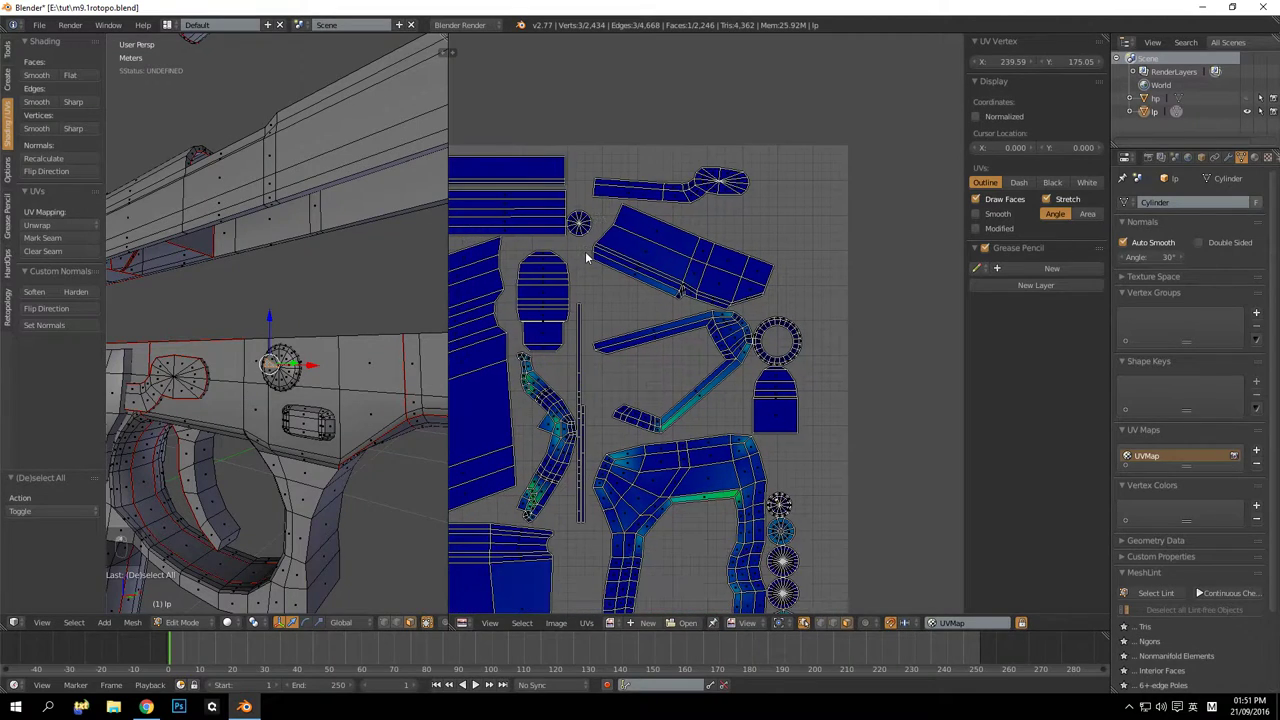
pyautogui.press('KP_Decimal')
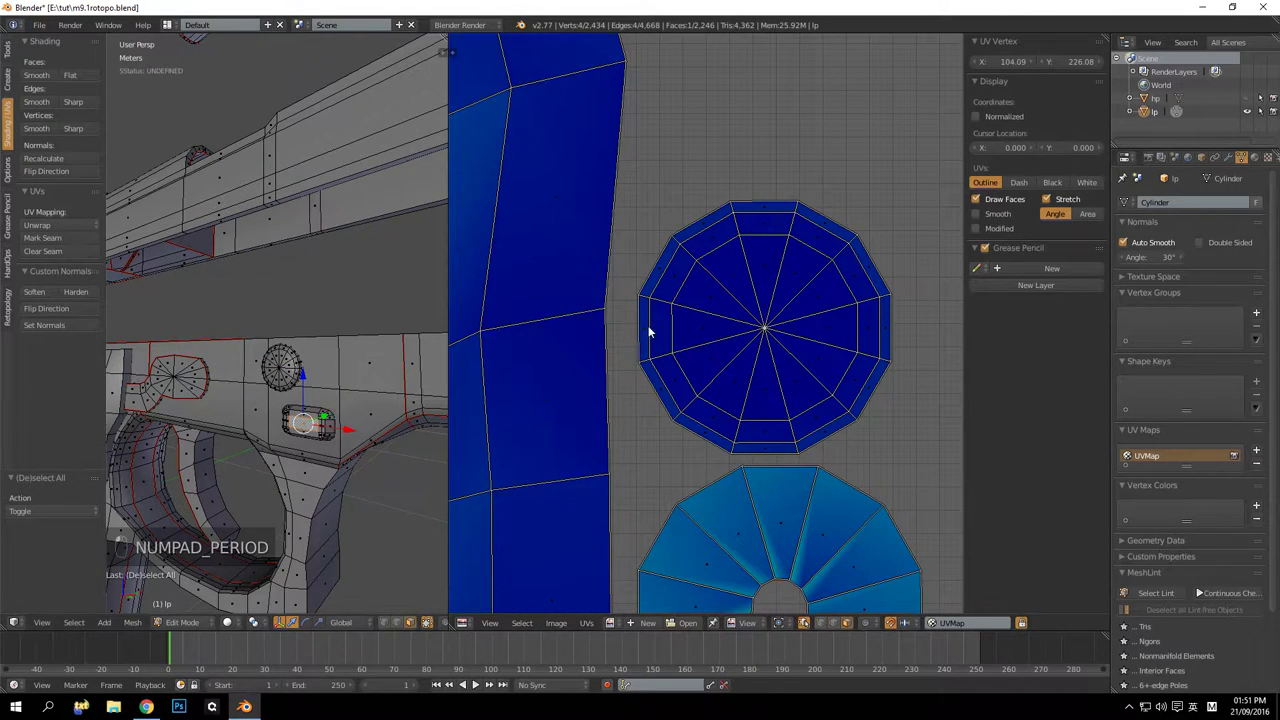
pyautogui.press('KP_Decimal')
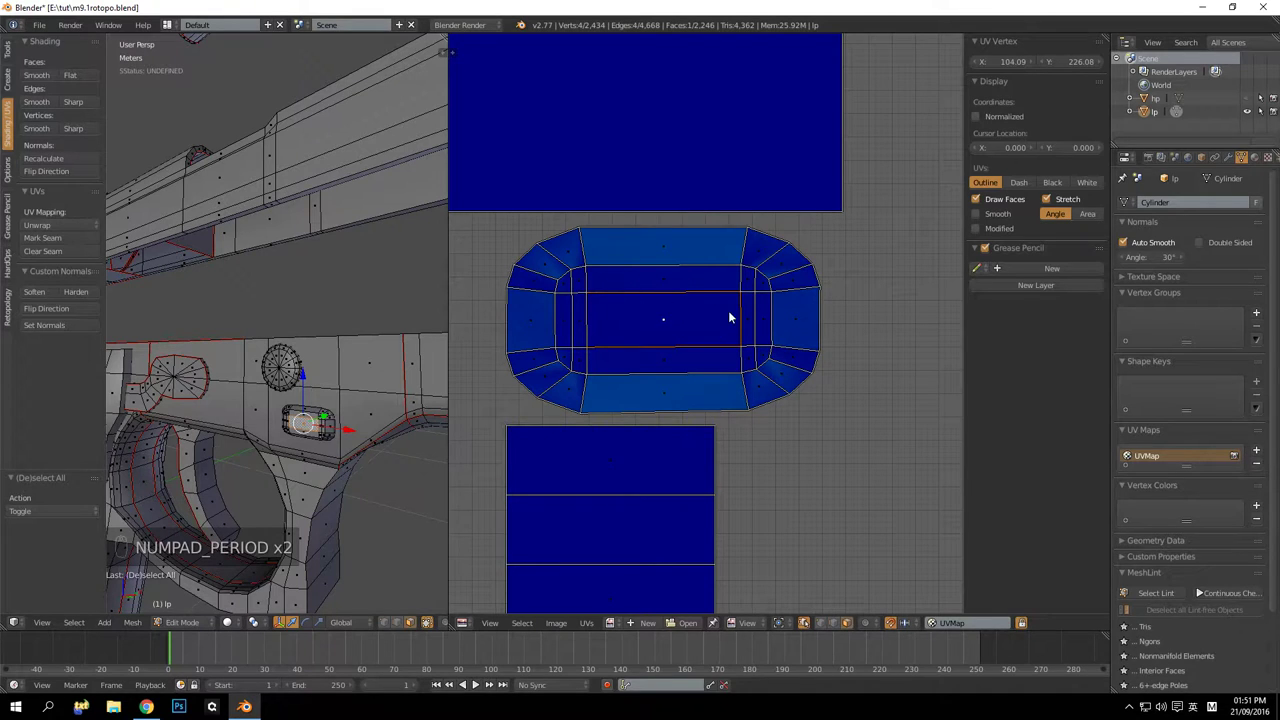
pyautogui.moveTo(215, 465); pyautogui.dragTo(240, 363, button='middle')
pyautogui.press('a')
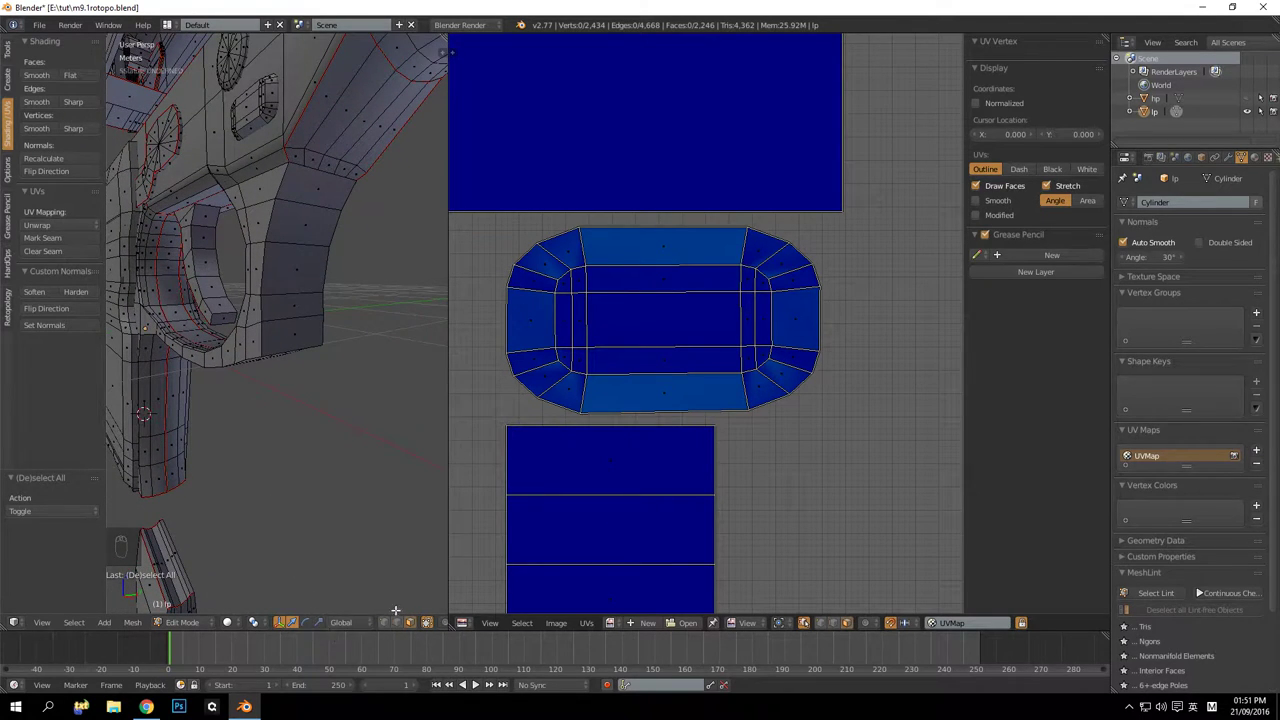
pyautogui.scroll(-6, 331, 436)
pyautogui.moveTo(325, 250); pyautogui.dragTo(340, 311, button='middle')
pyautogui.scroll(8, 340, 311)
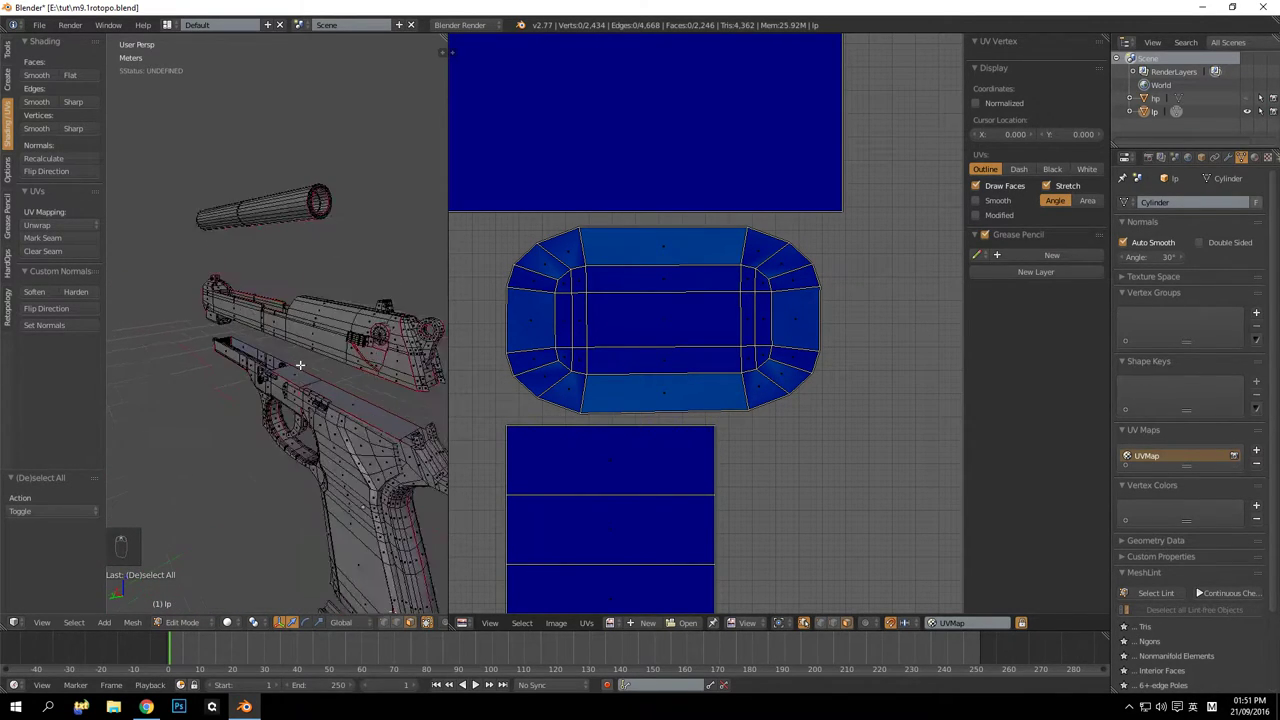
pyautogui.moveTo(307, 356); pyautogui.dragTo(345, 470, button='middle')
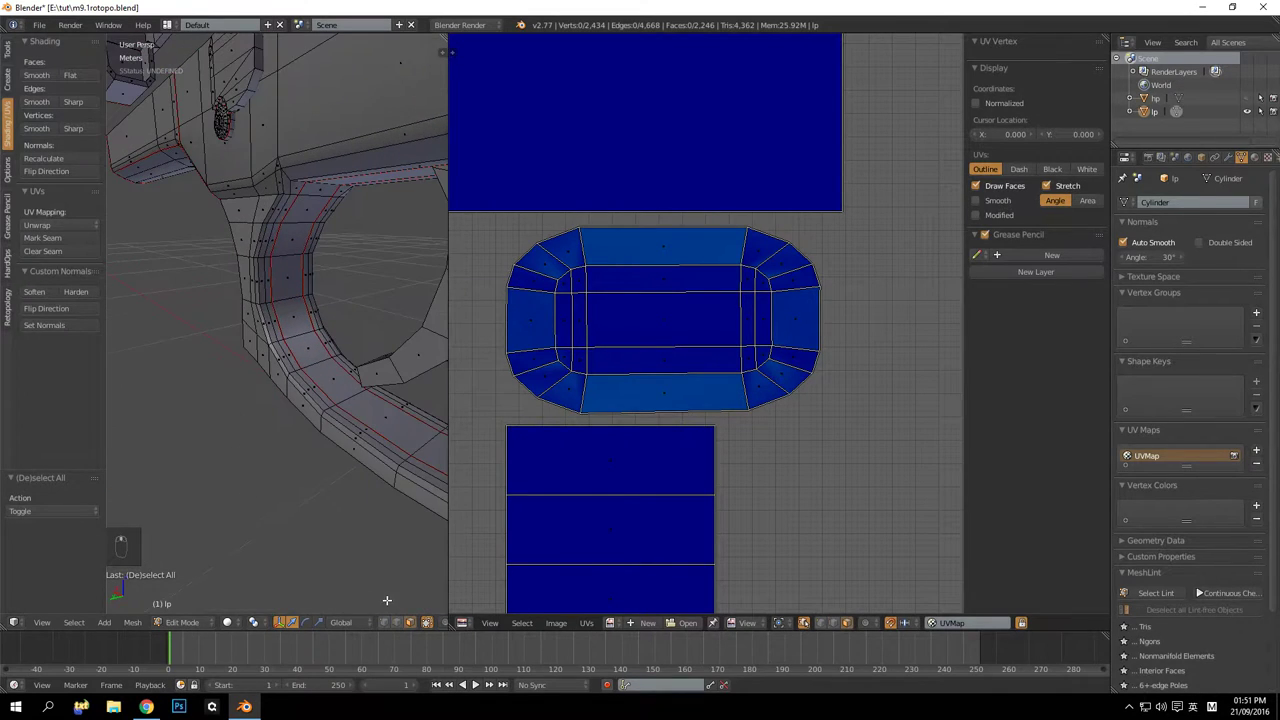
pyautogui.keyDown('alt'); pyautogui.rightClick(235, 313); pyautogui.keyUp('alt')
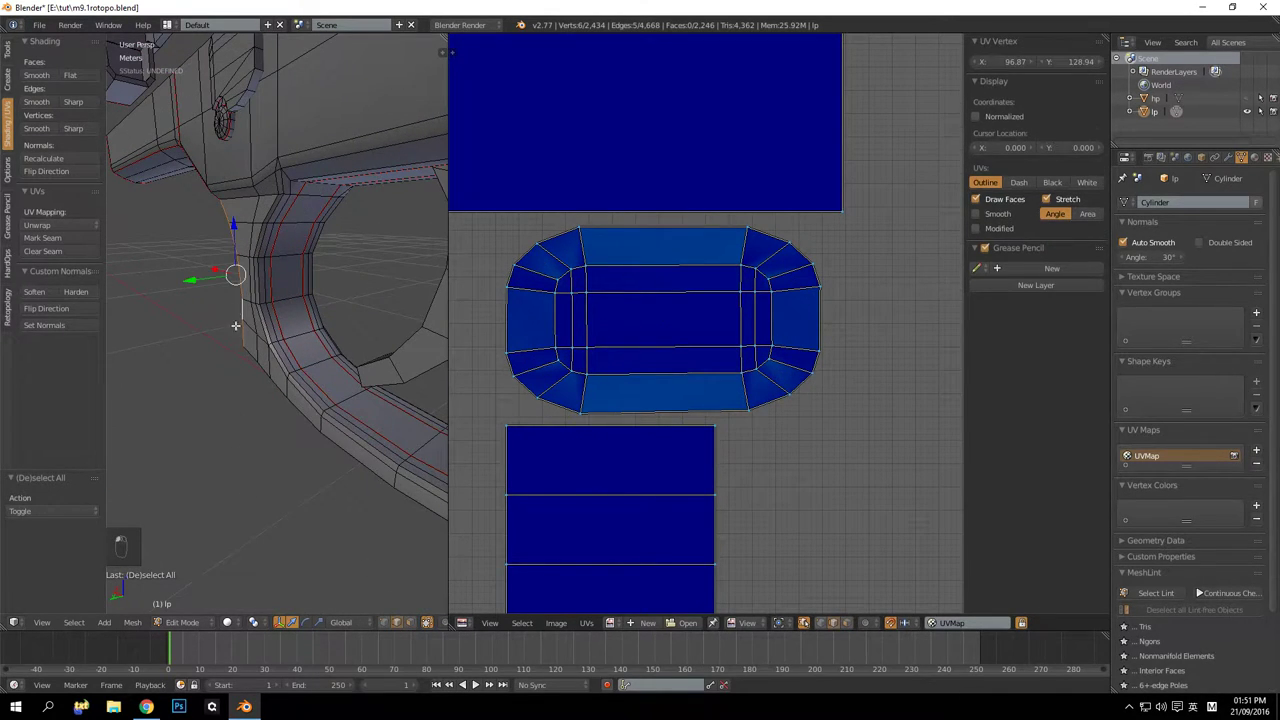
pyautogui.scroll(-5, 251, 376)
pyautogui.moveTo(300, 352); pyautogui.dragTo(213, 339, button='middle')
pyautogui.scroll(-7, 239, 348)
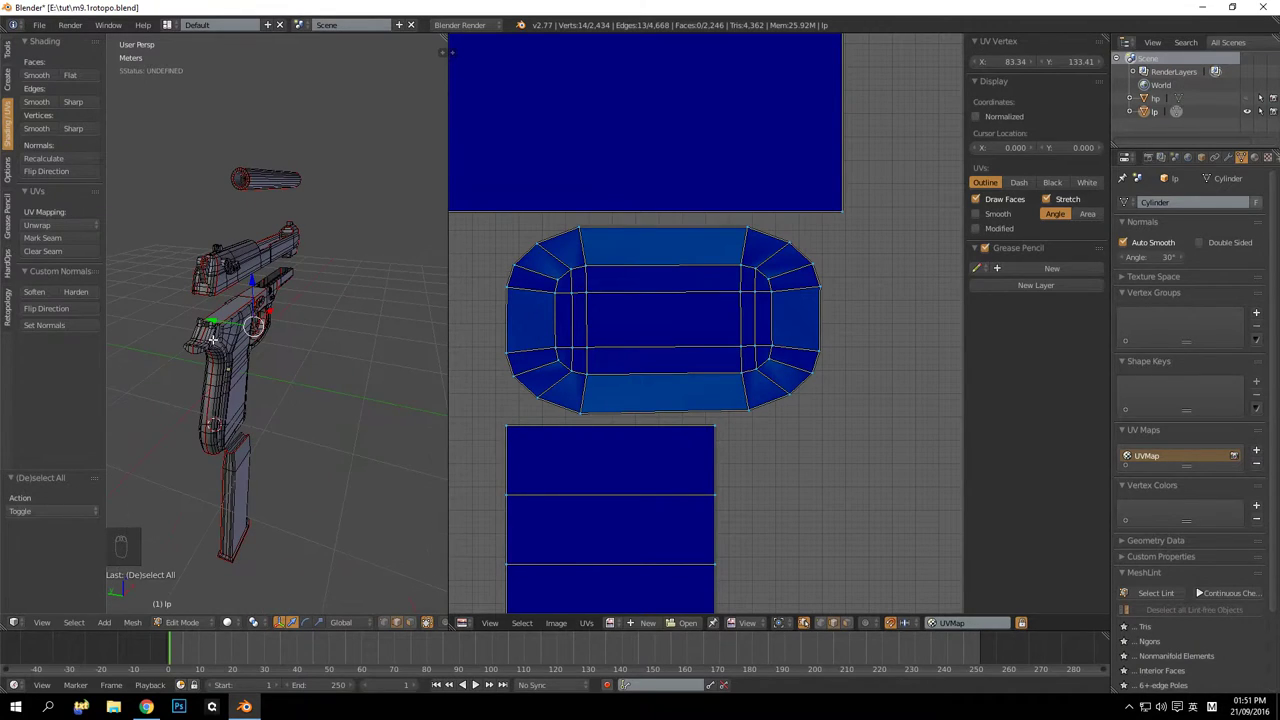
pyautogui.scroll(10, 280, 358)
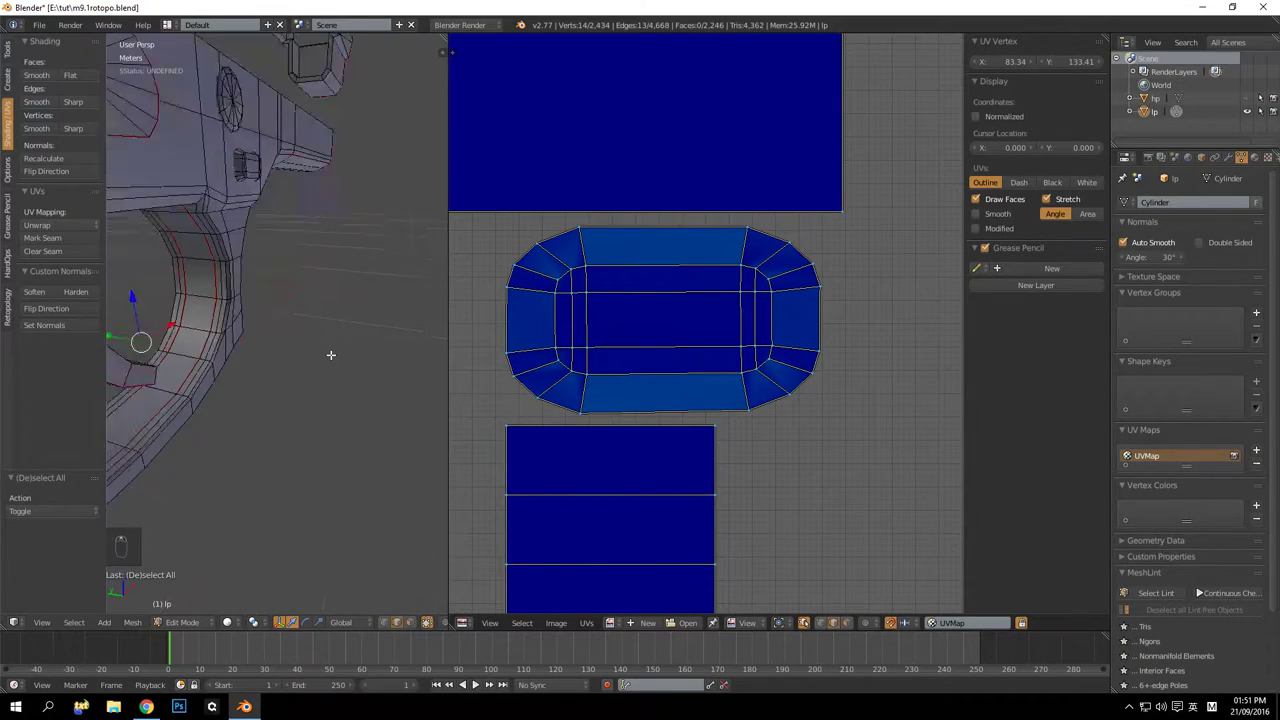
pyautogui.press('a')
# Mark the trigger guard's outer front and underside edges as a seam along one side
pyautogui.moveTo(331, 354); pyautogui.dragTo(302, 324, button='middle')
pyautogui.keyDown('alt'); pyautogui.rightClick(198, 287); pyautogui.keyUp('alt')
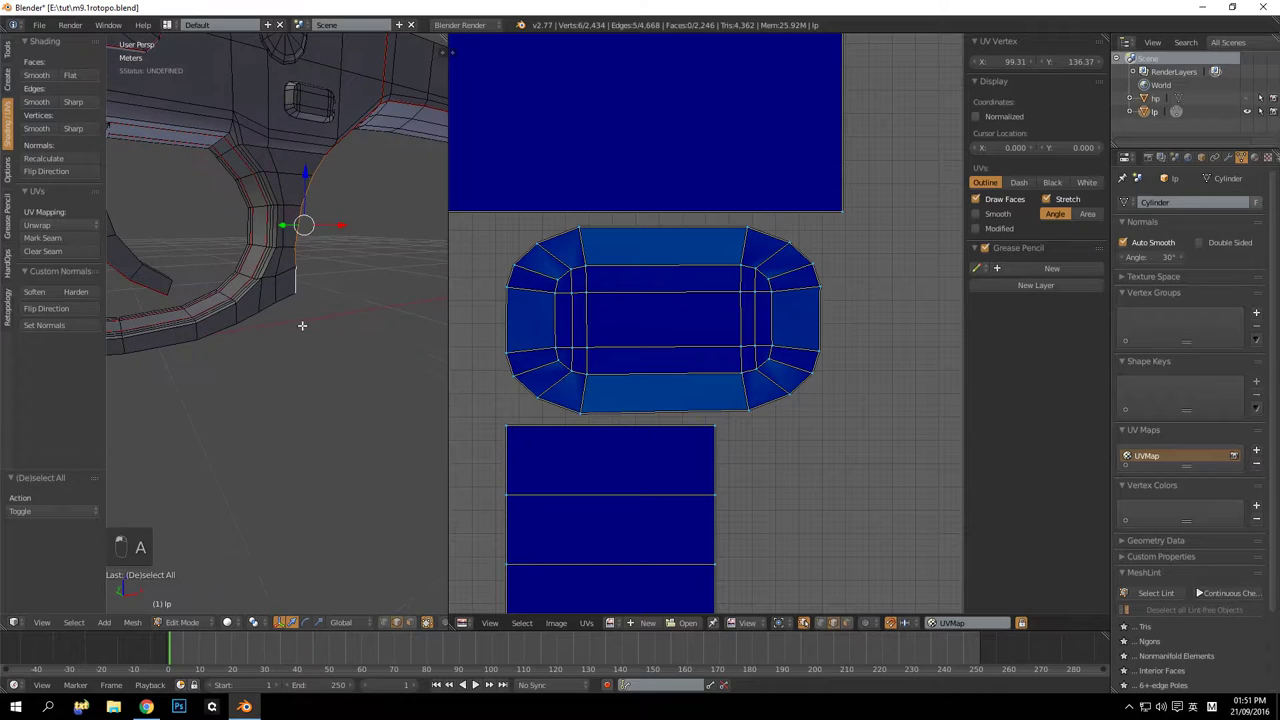
pyautogui.keyDown('alt'); pyautogui.keyDown('shift'); pyautogui.rightClick(285, 314); pyautogui.keyUp('shift'); pyautogui.keyUp('alt')
pyautogui.keyDown('shift'); pyautogui.moveTo(235, 354); pyautogui.dragTo(349, 352, button='middle'); pyautogui.keyUp('shift')
pyautogui.scroll(-2, 340, 359)
pyautogui.moveTo(249, 338); pyautogui.dragTo(227, 353, button='middle')
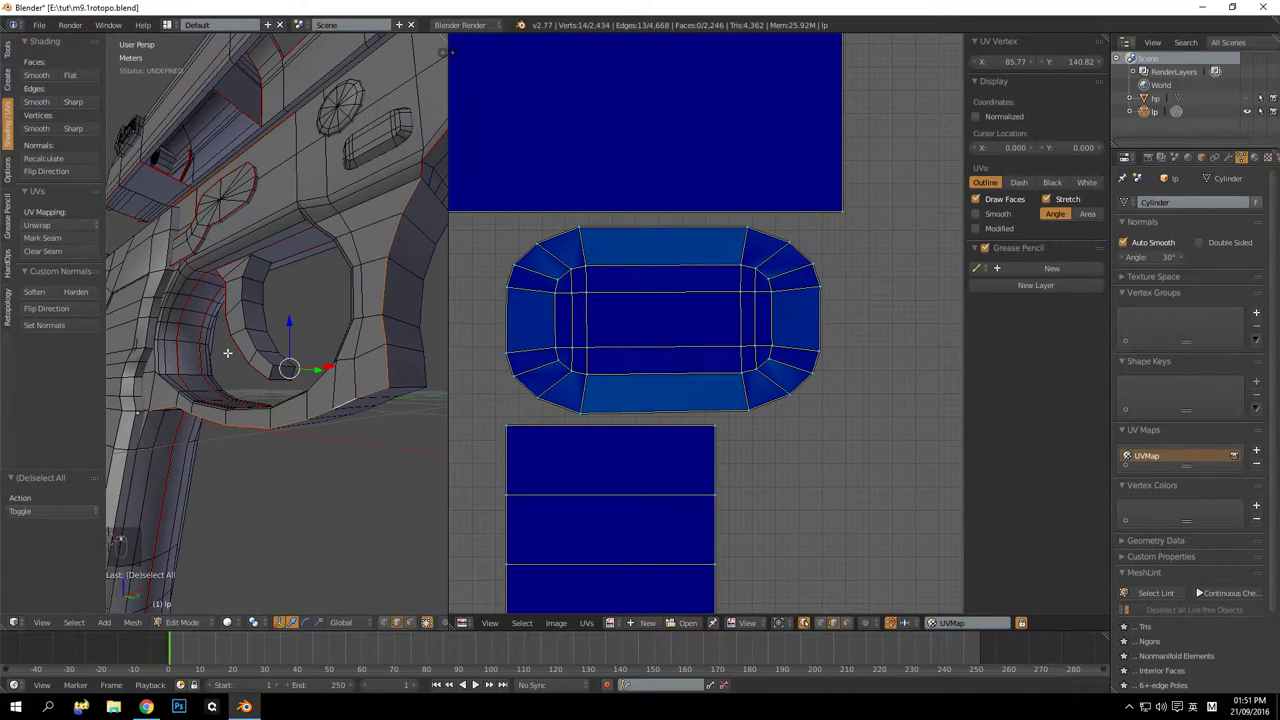
pyautogui.moveTo(321, 385); pyautogui.dragTo(309, 217, button='middle')
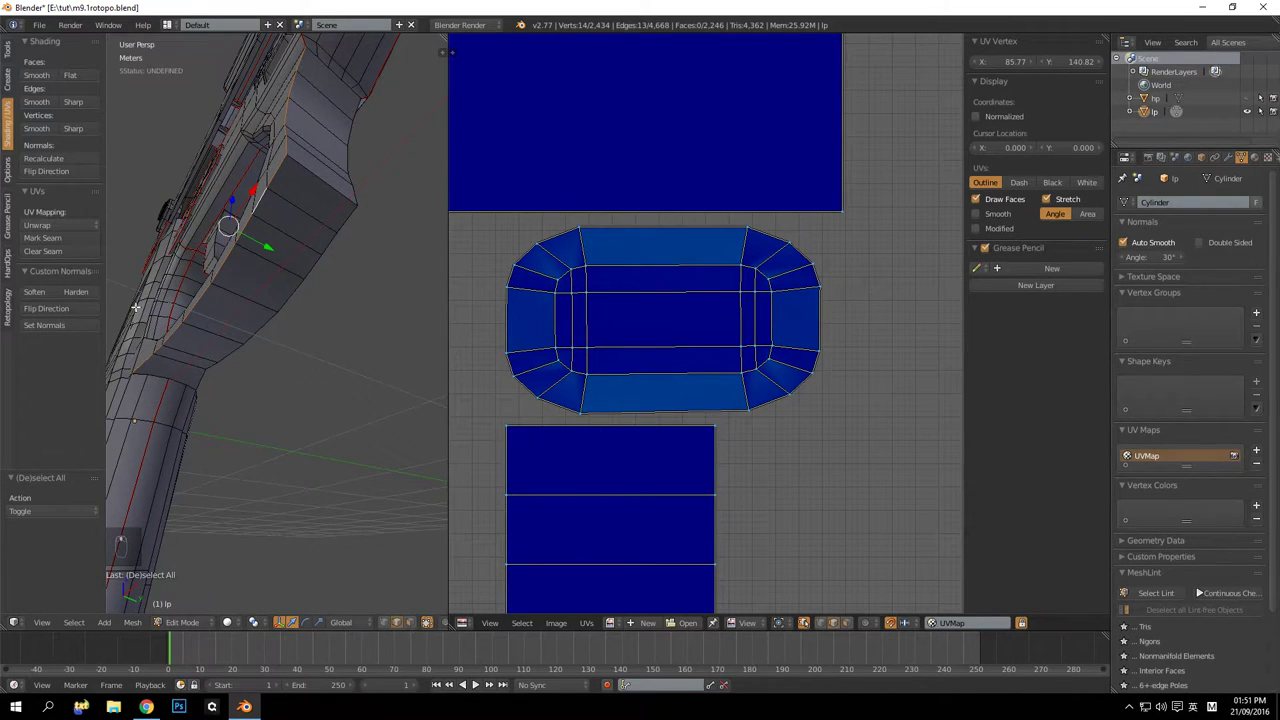
pyautogui.moveTo(135, 307); pyautogui.dragTo(183, 341, button='middle')
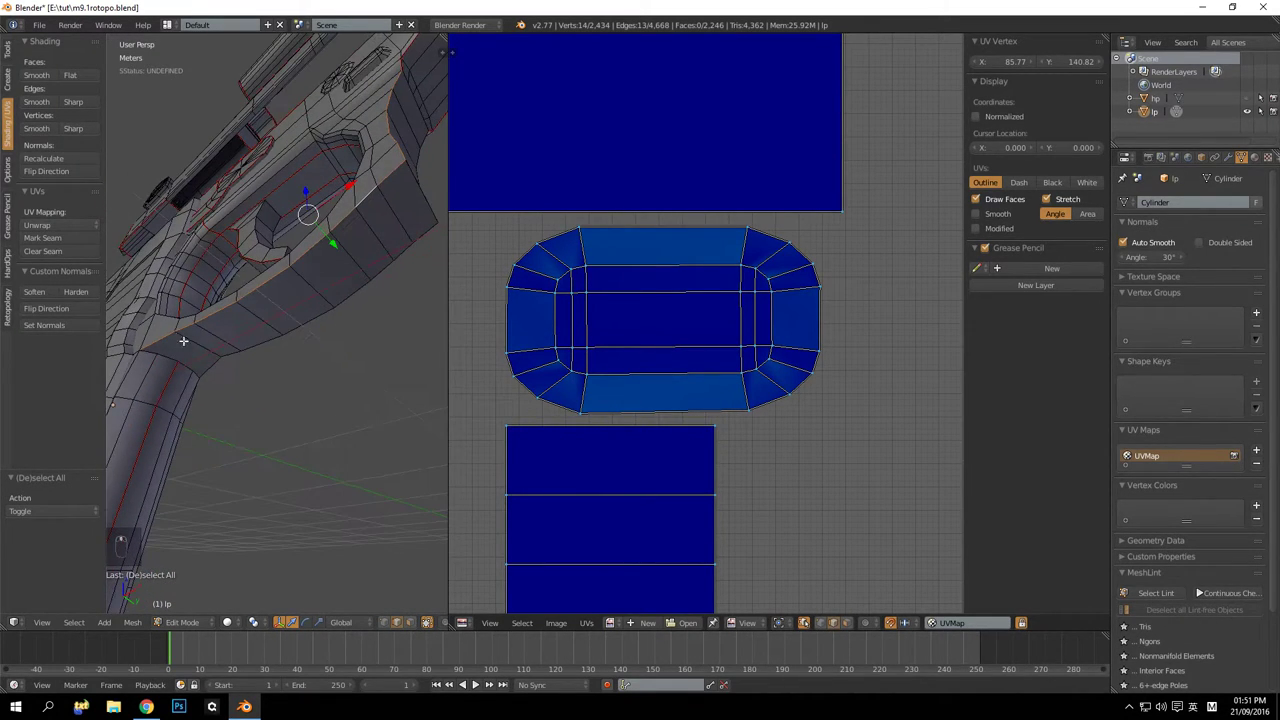
pyautogui.click(65, 237)
pyautogui.scroll(-2, 706, 414)
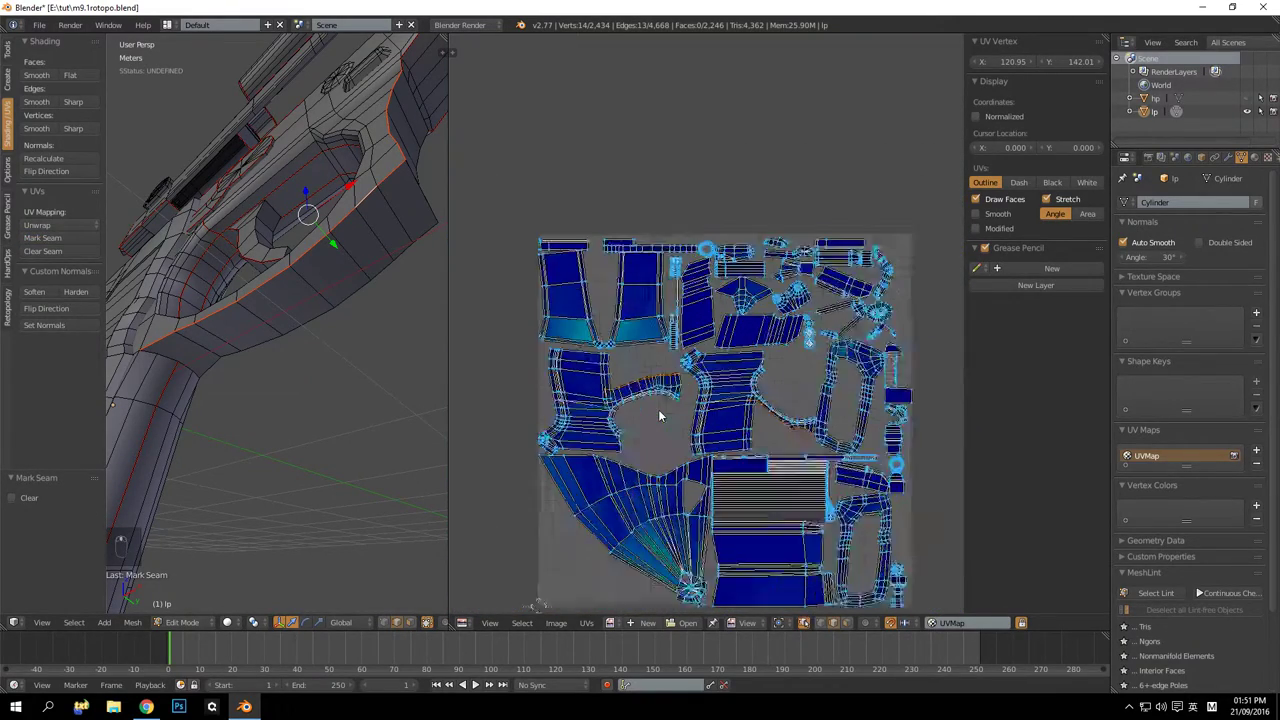
pyautogui.scroll(4, 659, 415)
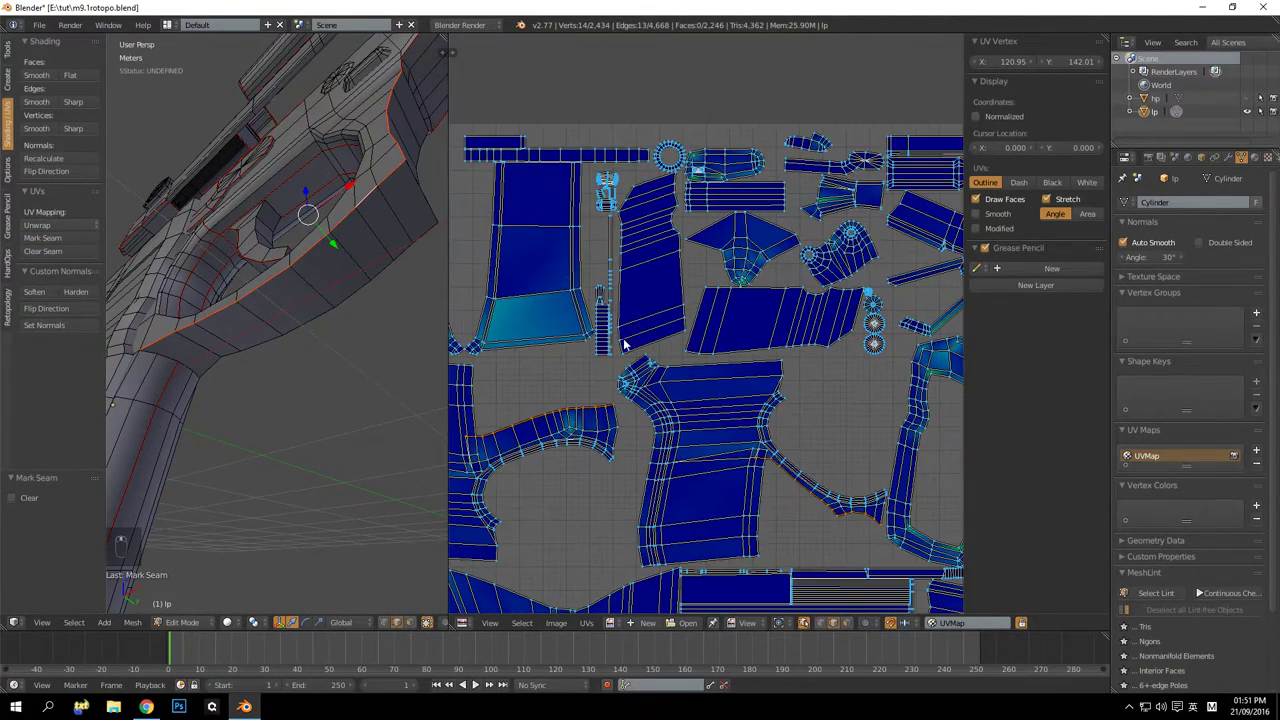
# Mark a seam along the grip's front side edge, from the grip base up to the trigger guard
pyautogui.moveTo(302, 316); pyautogui.dragTo(262, 296, button='middle')
pyautogui.press('a')
pyautogui.keyDown('alt'); pyautogui.rightClick(240, 310); pyautogui.keyUp('alt')
pyautogui.keyDown('ctrl'); pyautogui.rightClick(276, 221); pyautogui.keyUp('ctrl')
pyautogui.moveTo(276, 221); pyautogui.dragTo(274, 237, button='middle')
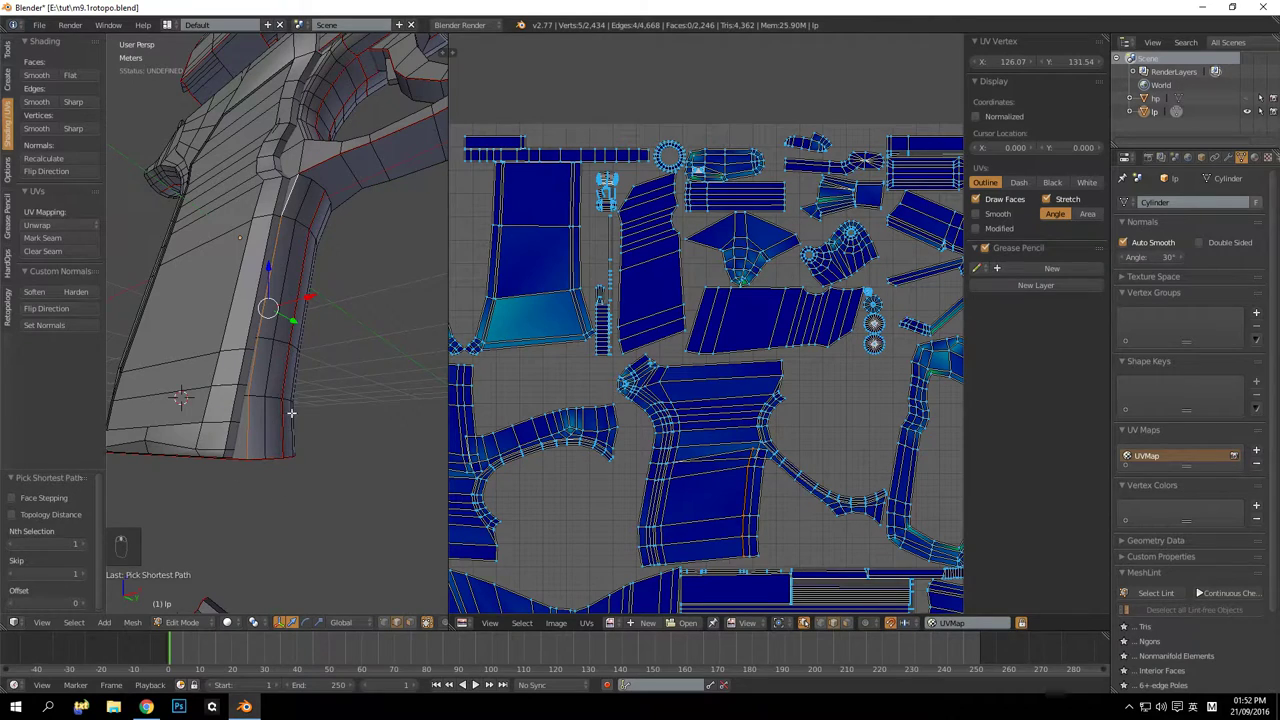
pyautogui.moveTo(291, 412); pyautogui.dragTo(301, 428, button='middle')
pyautogui.moveTo(268, 284); pyautogui.dragTo(279, 219, button='middle')
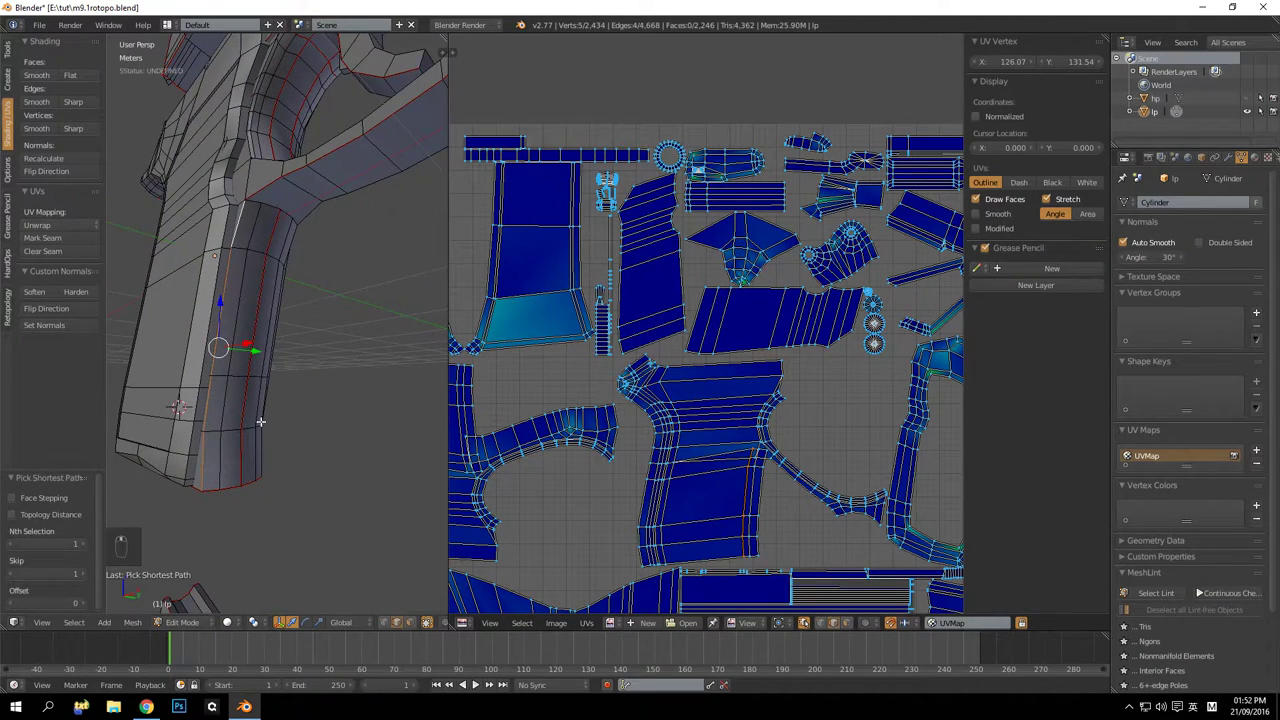
pyautogui.click(47, 243)
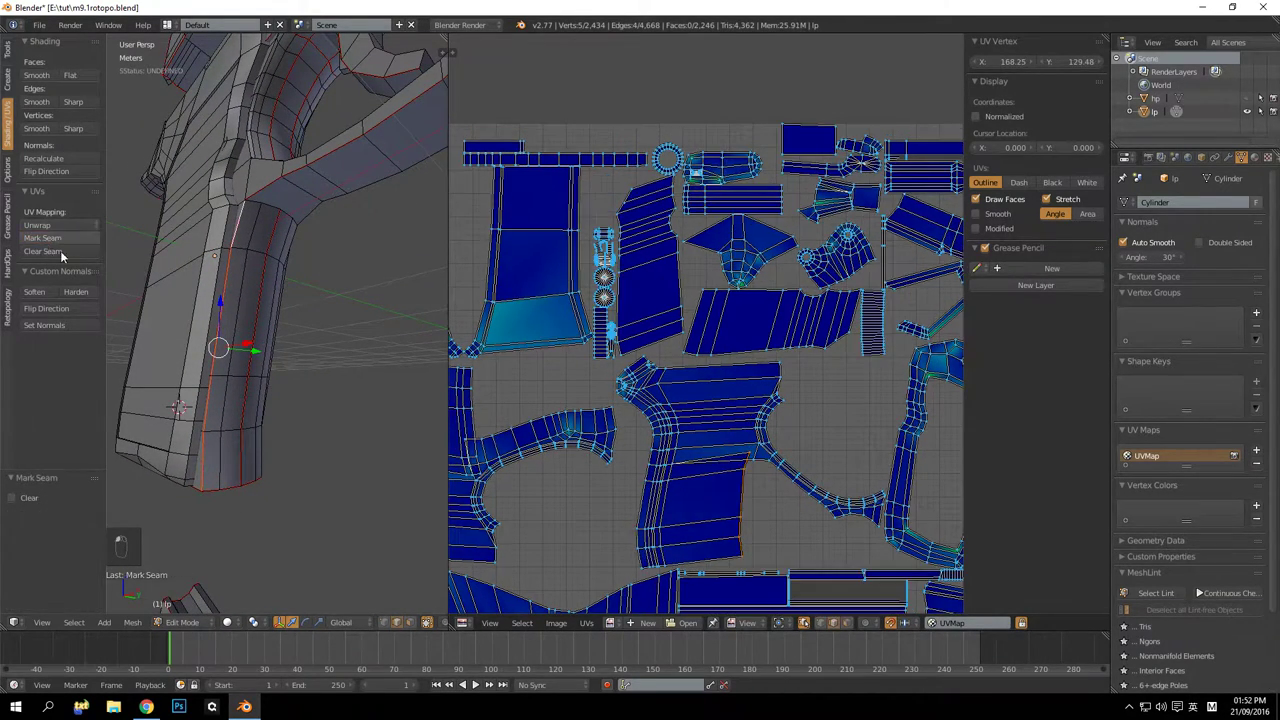
# Select the centre seam running from the grip's base rim through the magazine well and back, and clear it
pyautogui.moveTo(262, 337); pyautogui.dragTo(190, 330, button='middle')
pyautogui.press('a')
pyautogui.moveTo(345, 303); pyautogui.dragTo(400, 251, button='middle')
pyautogui.scroll(2, 216, 283)
pyautogui.rightClick(392, 254)
pyautogui.moveTo(380, 334); pyautogui.dragTo(309, 234, button='middle')
pyautogui.keyDown('ctrl'); pyautogui.rightClick(364, 269); pyautogui.keyUp('ctrl')
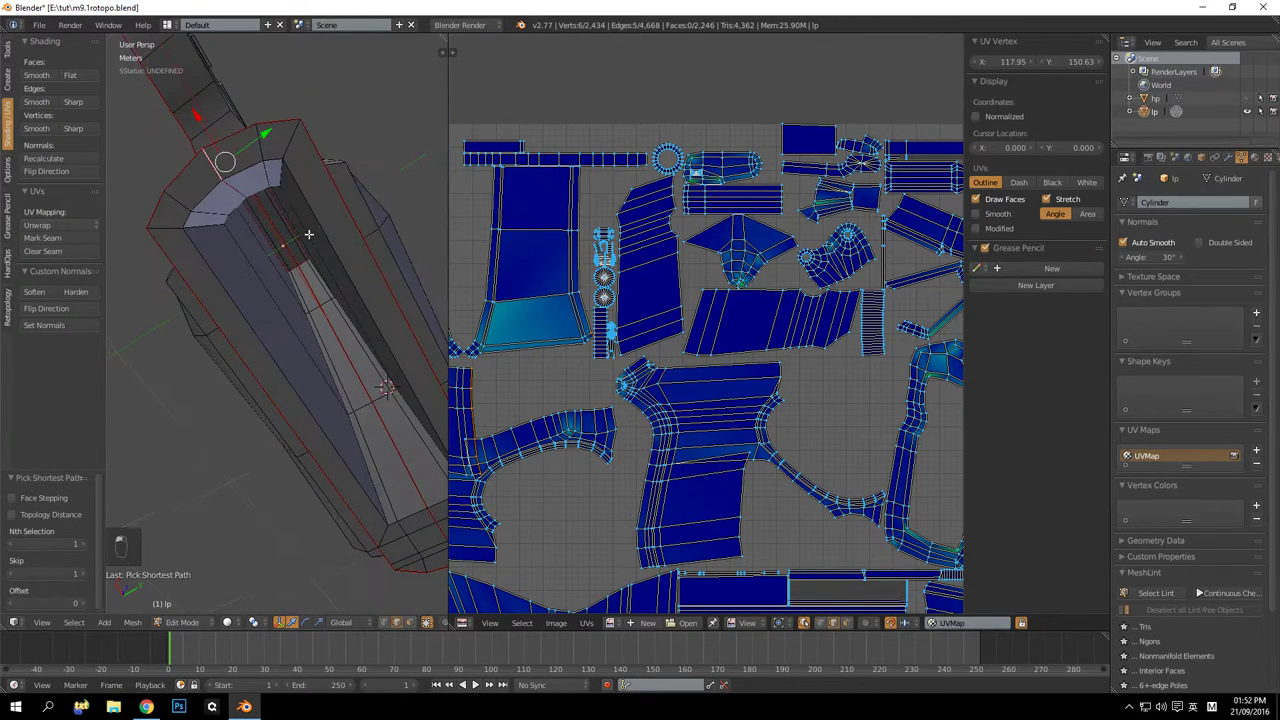
pyautogui.keyDown('ctrl'); pyautogui.rightClick(398, 455); pyautogui.keyUp('ctrl')
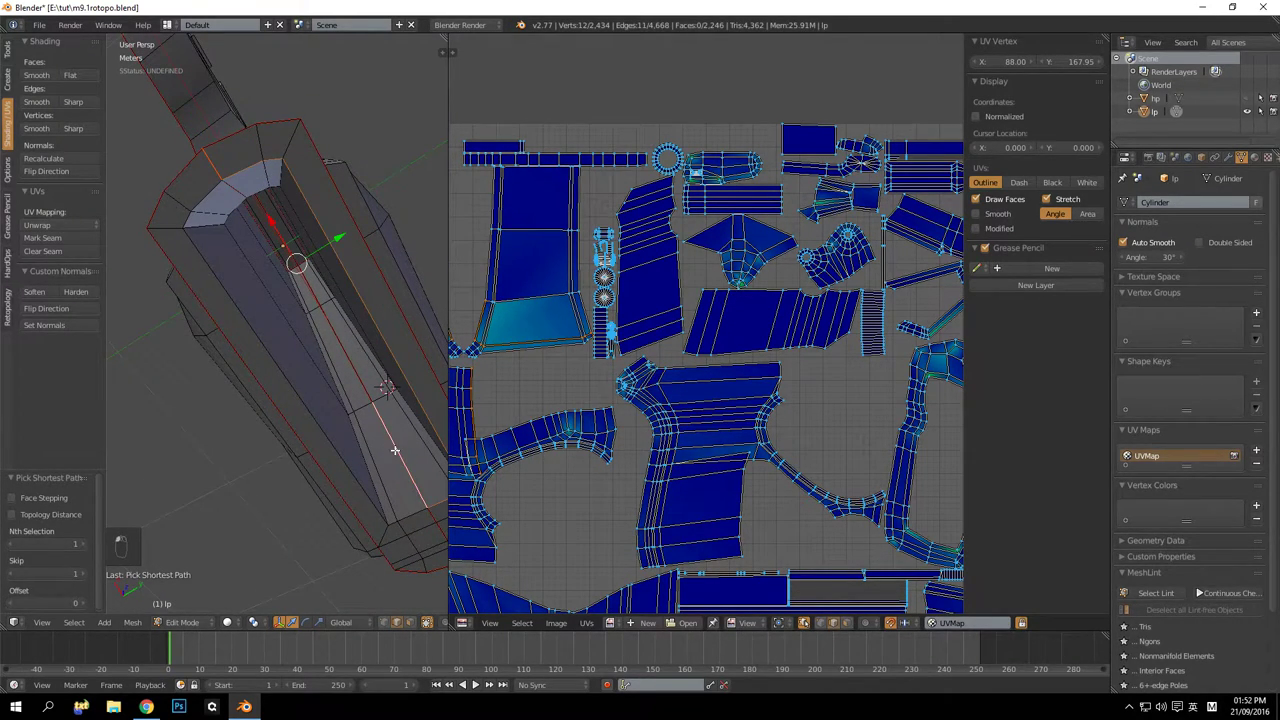
pyautogui.hotkey('ctrl', 'z')
pyautogui.scroll(5, 277, 221)
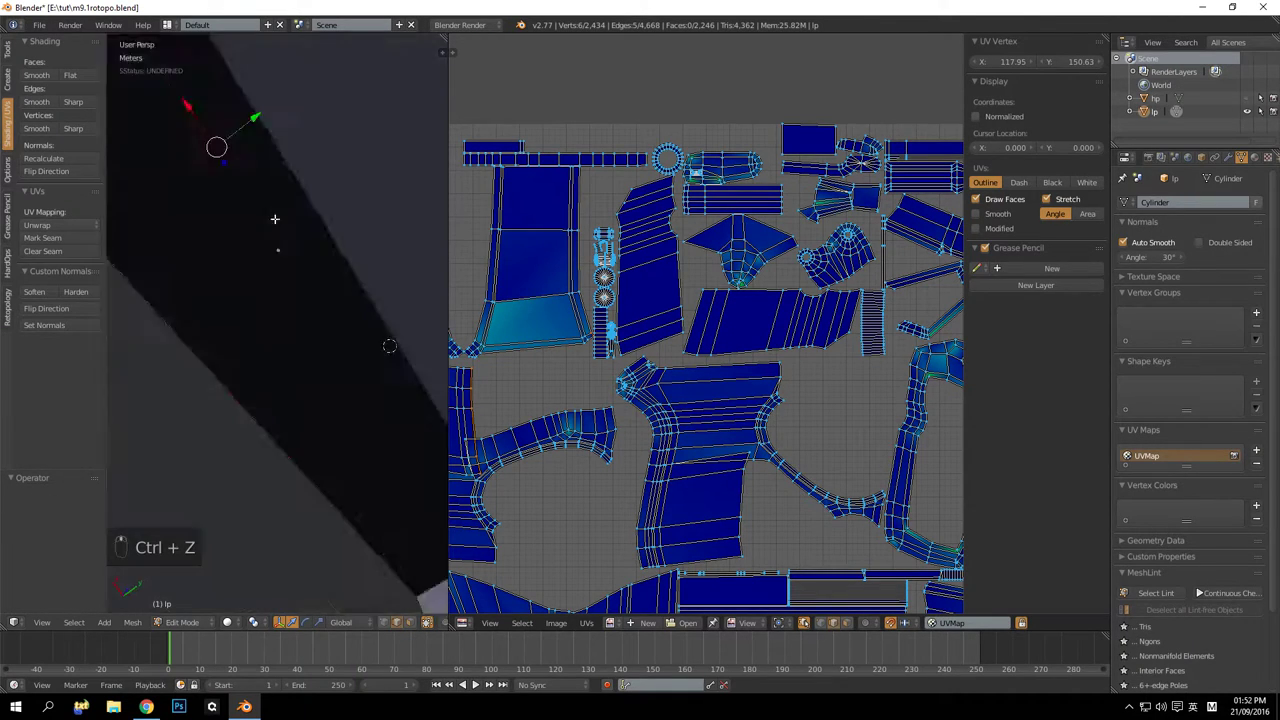
pyautogui.scroll(-4, 275, 219)
pyautogui.scroll(3, 274, 229)
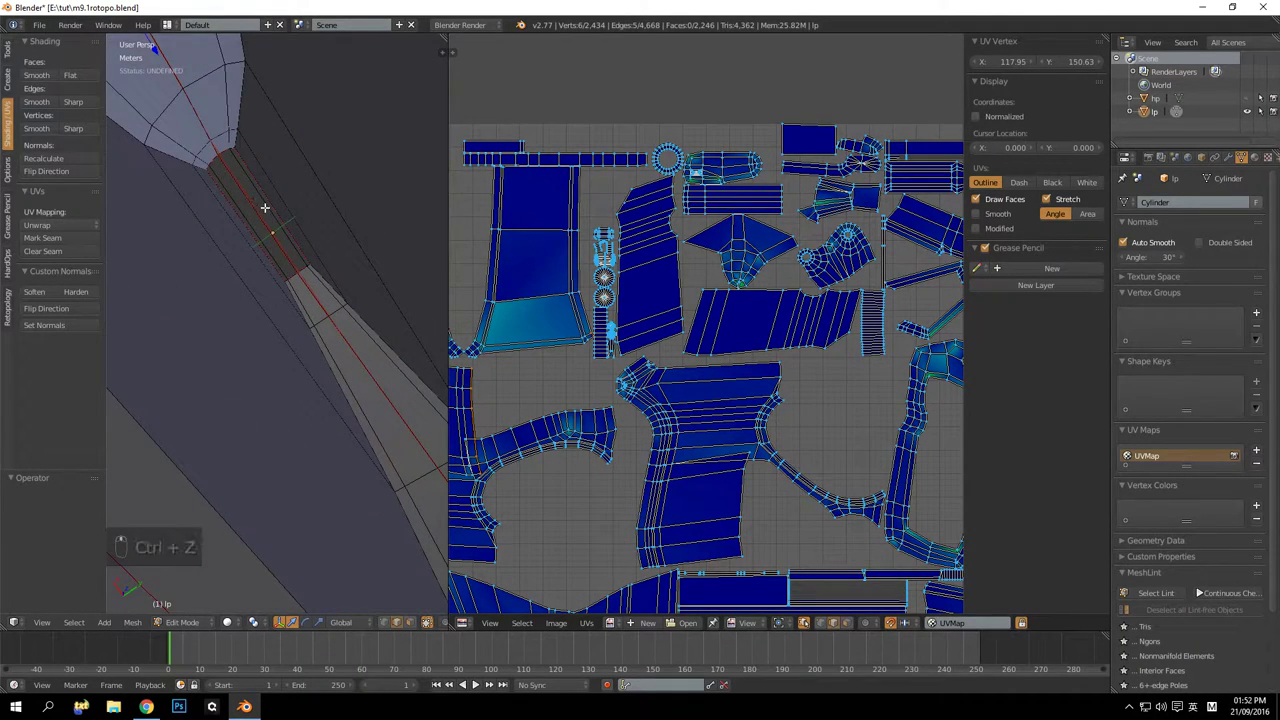
pyautogui.keyDown('ctrl'); pyautogui.rightClick(254, 208); pyautogui.keyUp('ctrl')
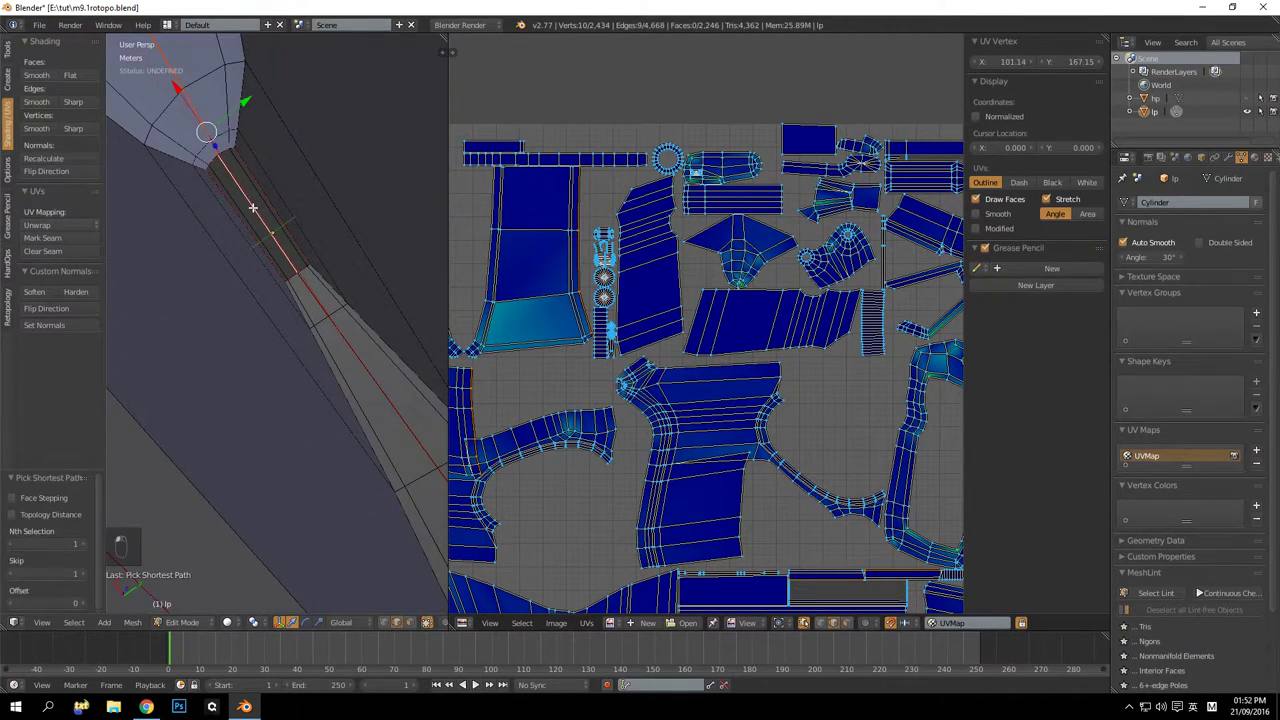
pyautogui.keyDown('ctrl'); pyautogui.rightClick(373, 385); pyautogui.keyUp('ctrl')
pyautogui.moveTo(373, 385); pyautogui.dragTo(296, 312, button='middle')
pyautogui.scroll(-2, 361, 420)
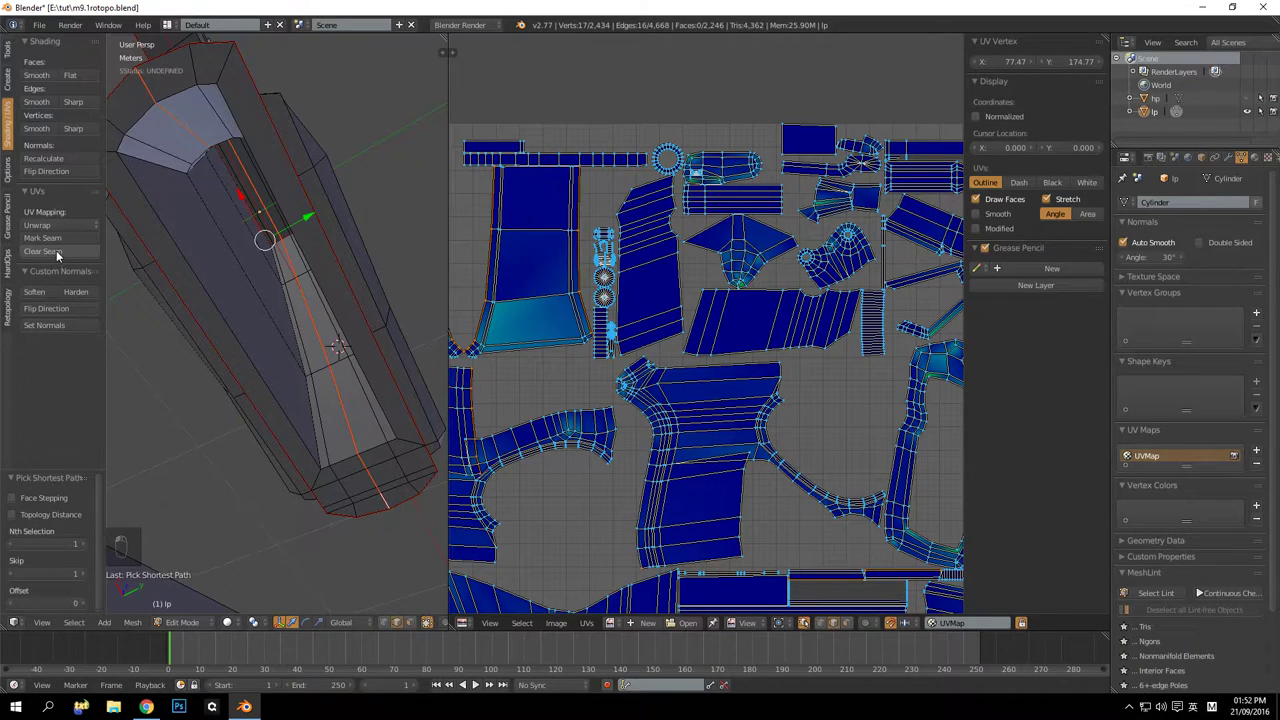
# Mark the edge loop around the magazine well opening in the grip base as a seam
pyautogui.press('a')
pyautogui.hotkey('shift', 'a')
pyautogui.press('a')
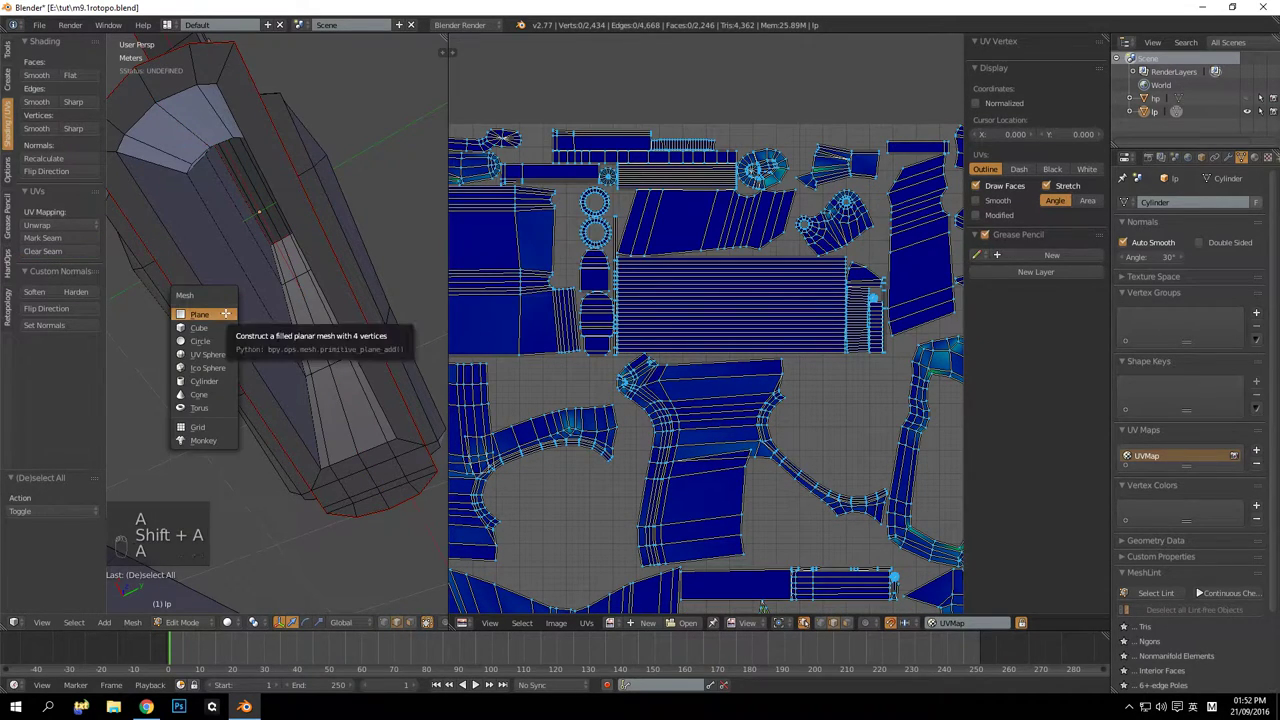
pyautogui.keyDown('alt'); pyautogui.rightClick(221, 303); pyautogui.keyUp('alt')
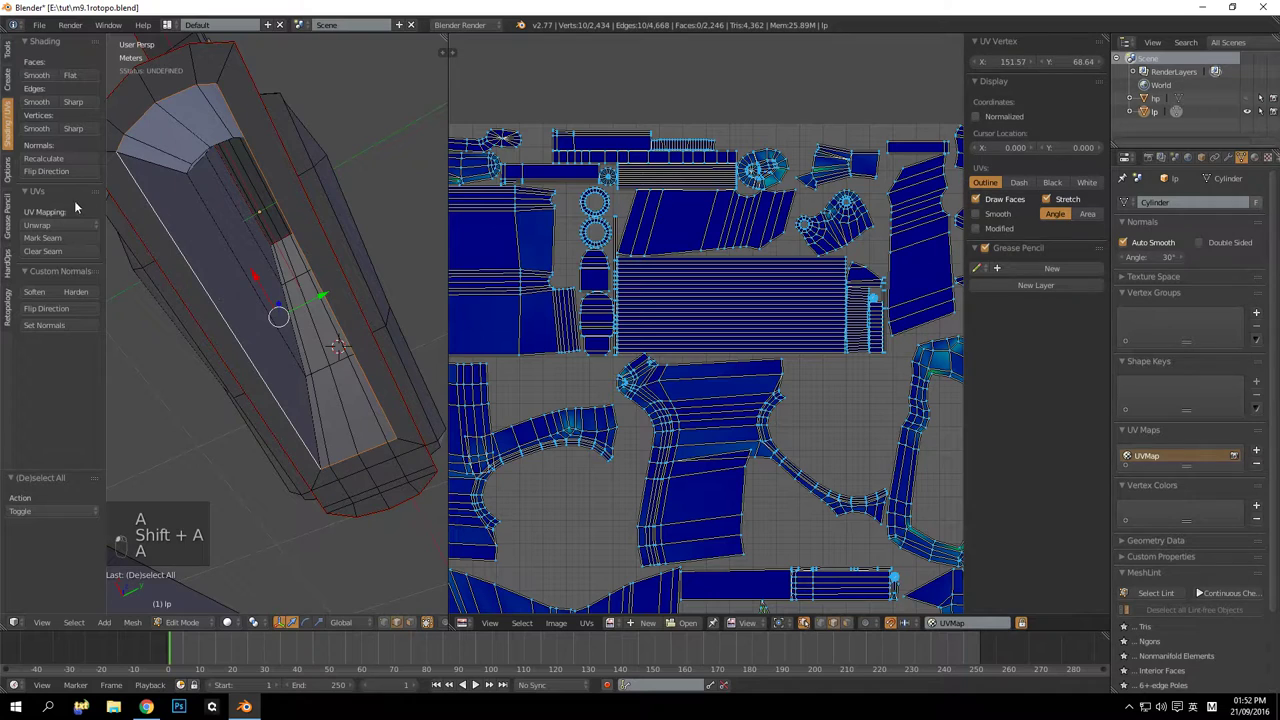
pyautogui.click(43, 238)
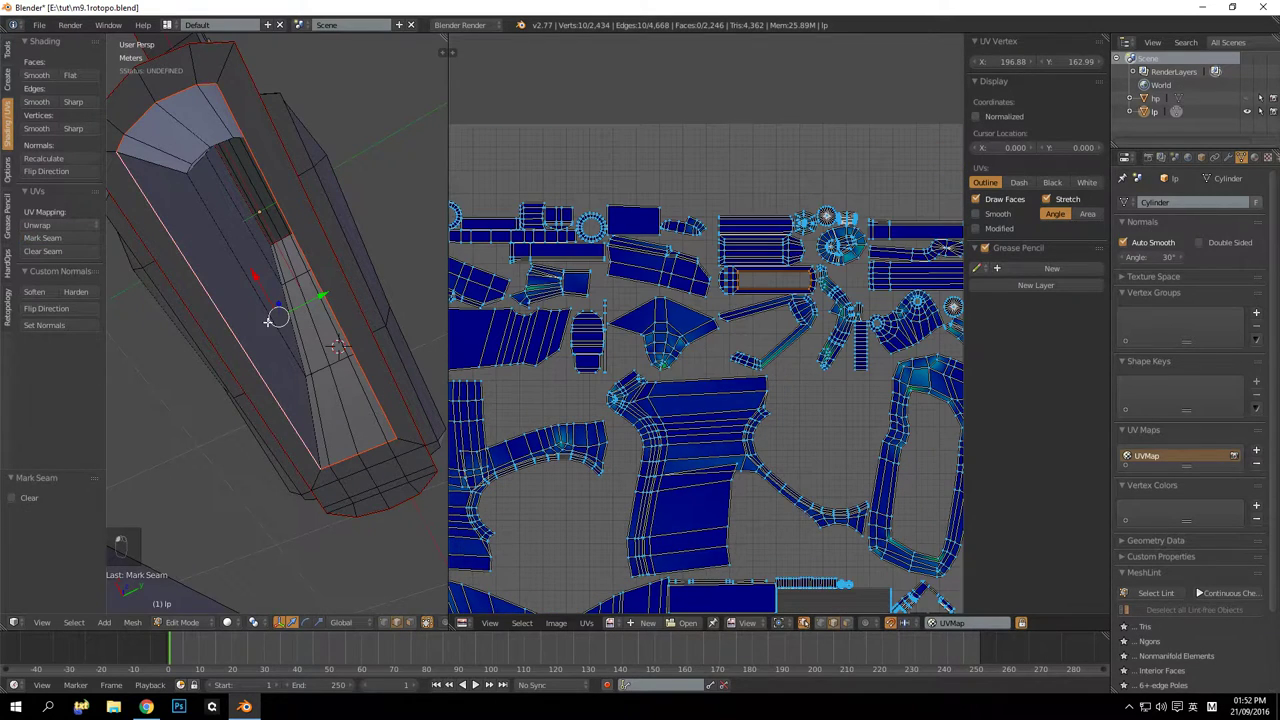
pyautogui.moveTo(275, 300)
pyautogui.mouseDown(button='middle')
pyautogui.moveTo(286, 335)
pyautogui.moveTo(263, 300)
pyautogui.moveTo(291, 325)
pyautogui.moveTo(286, 309)
pyautogui.mouseUp(button='middle')
pyautogui.press('a')
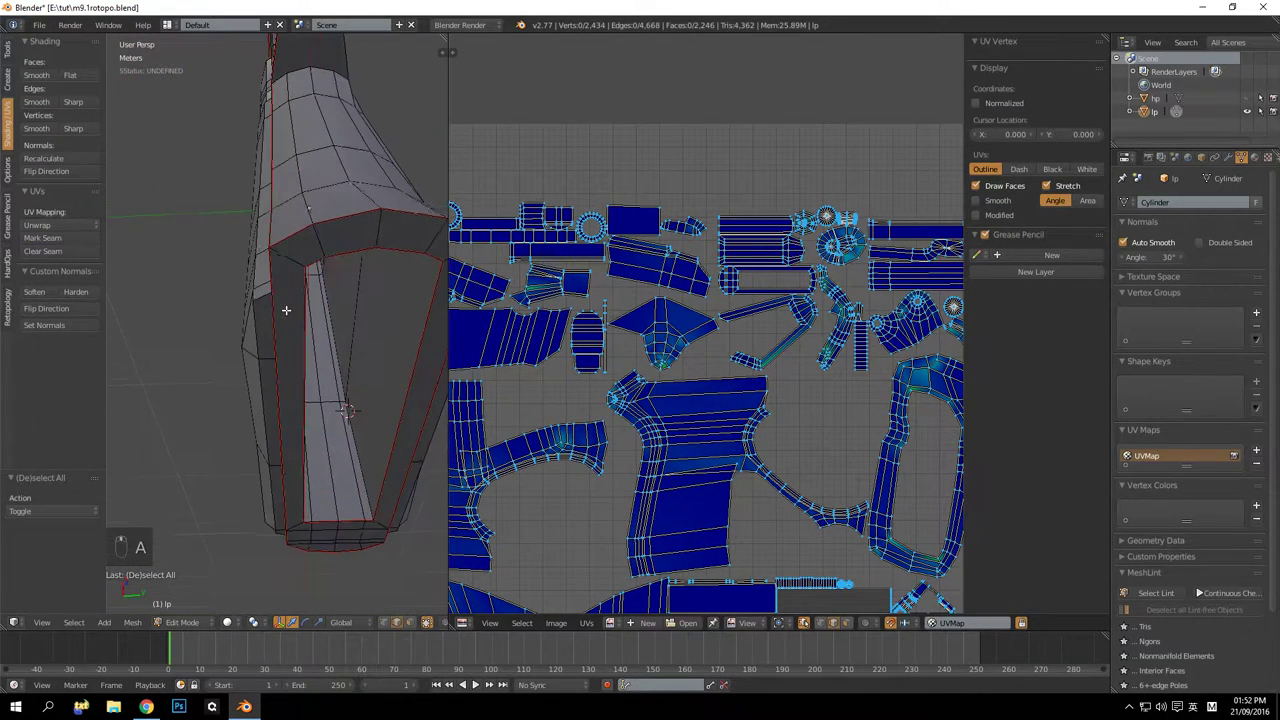
# Mark a seam from a corner of the grip's base rim along the edges running inside the magazine well
pyautogui.rightClick(291, 257)
pyautogui.moveTo(291, 257); pyautogui.dragTo(234, 222, button='middle')
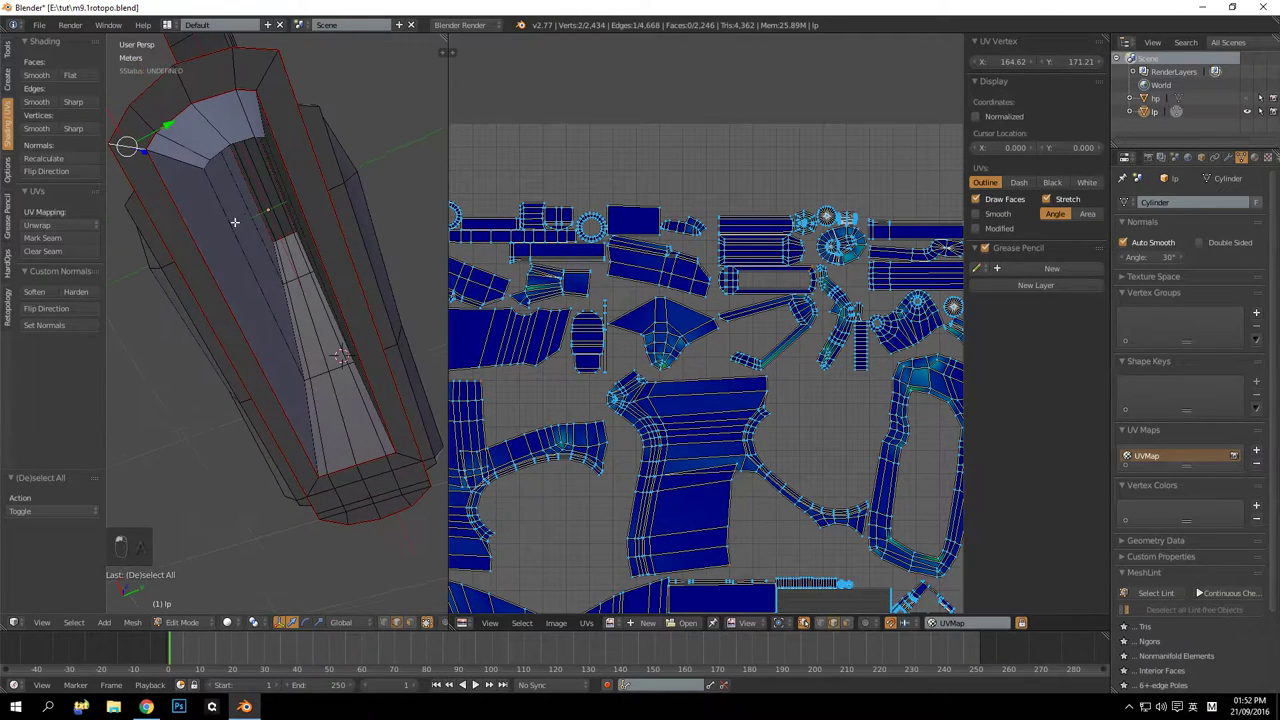
pyautogui.moveTo(195, 167); pyautogui.dragTo(230, 222, button='middle')
pyautogui.scroll(3, 271, 237)
pyautogui.keyDown('ctrl'); pyautogui.rightClick(222, 188); pyautogui.keyUp('ctrl')
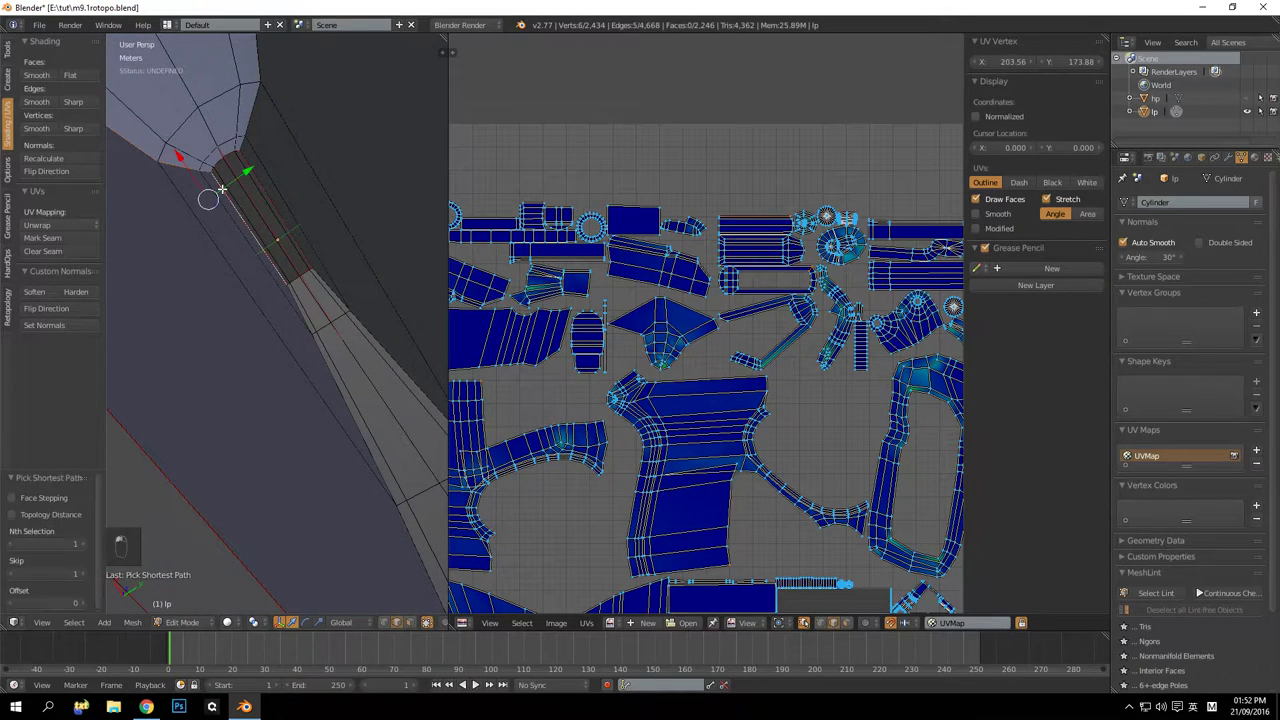
pyautogui.click(48, 238)
pyautogui.scroll(-5, 266, 331)
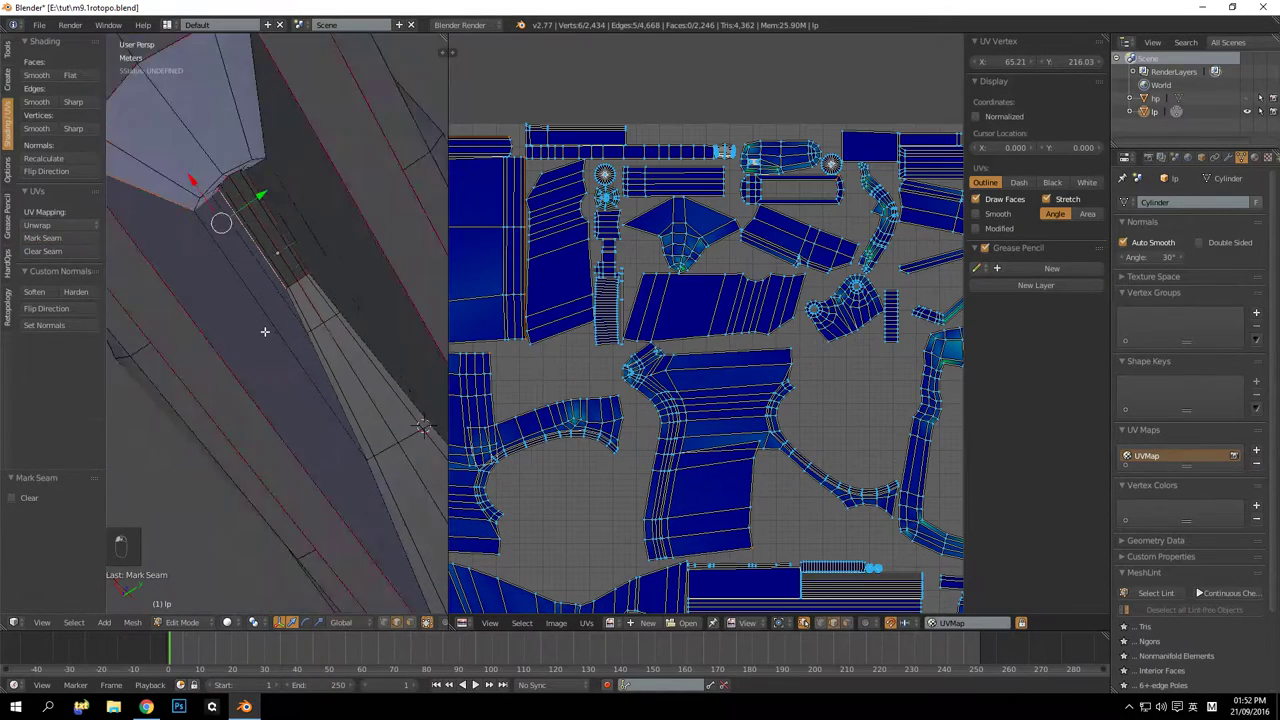
pyautogui.moveTo(323, 354); pyautogui.dragTo(465, 432, button='middle')
pyautogui.press('a')
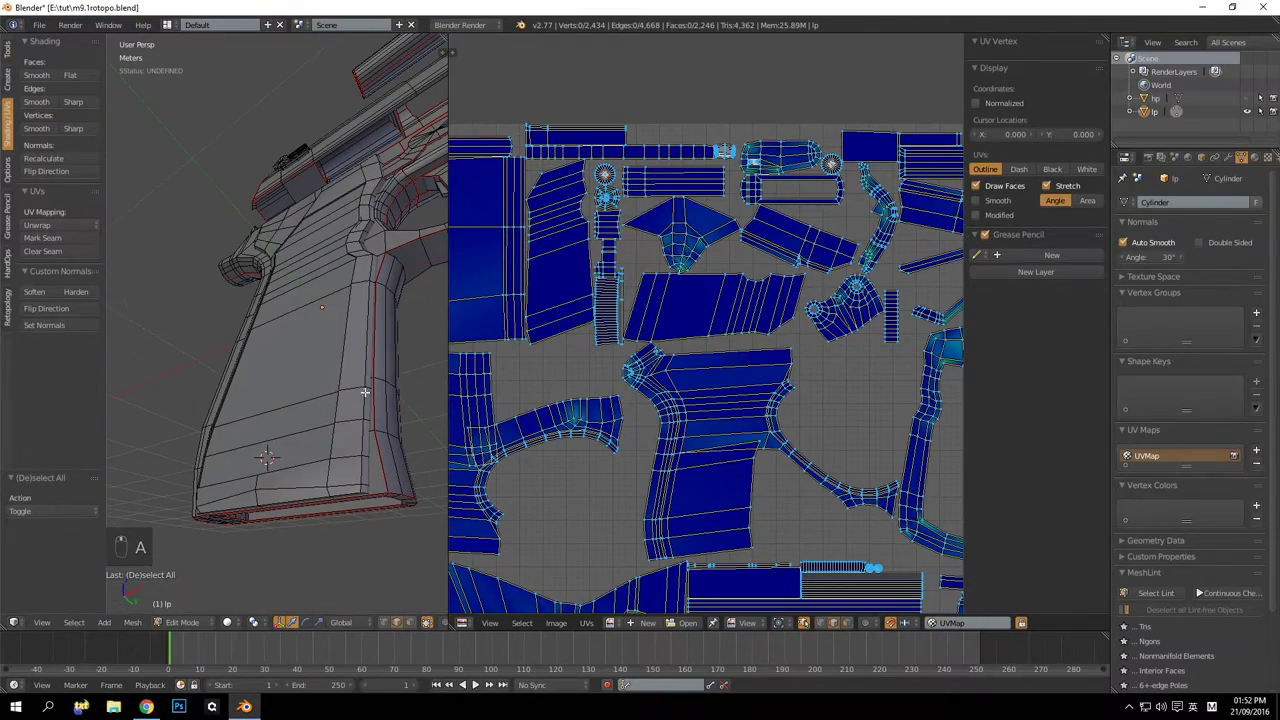
# Inspect the UV islands for stretching and locate an edge from the pinched end of the fan-shaped island on the model
pyautogui.scroll(-5, 728, 290)
pyautogui.moveTo(730, 310); pyautogui.dragTo(760, 232, button='middle')
pyautogui.scroll(3, 708, 330)
pyautogui.moveTo(711, 380); pyautogui.dragTo(601, 518, button='middle')
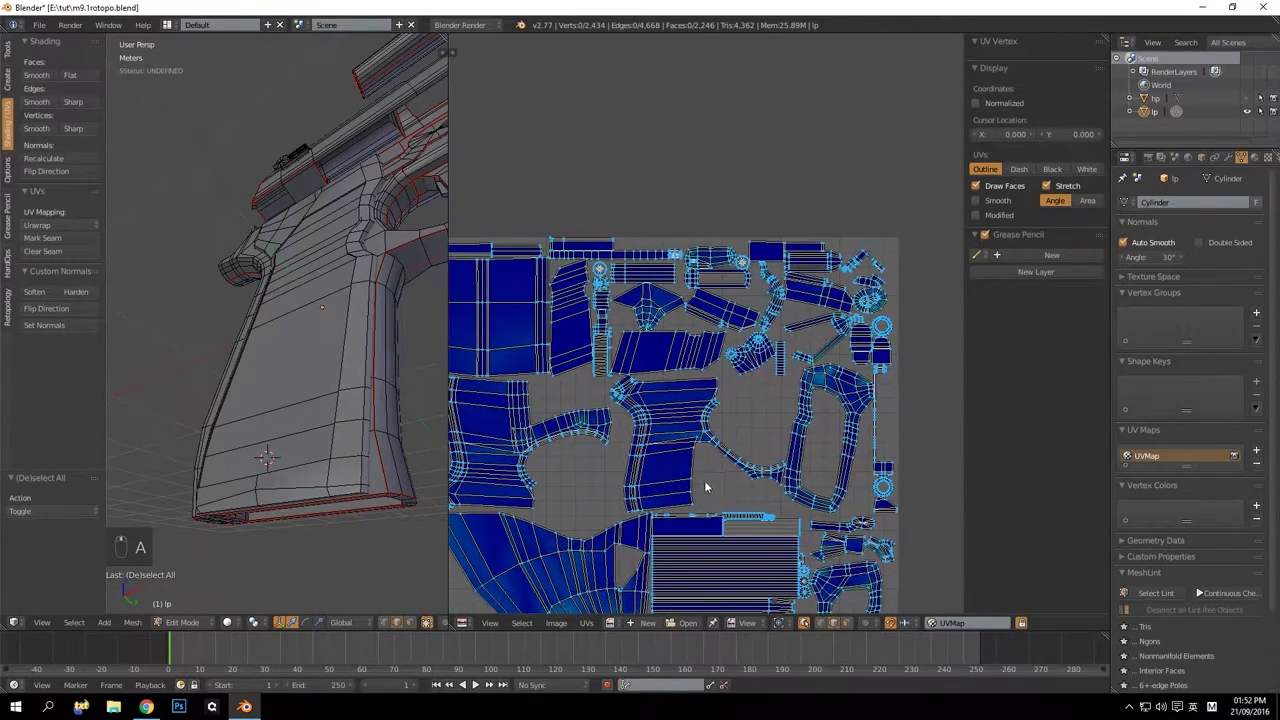
pyautogui.scroll(6, 704, 480)
pyautogui.scroll(-6, 740, 368)
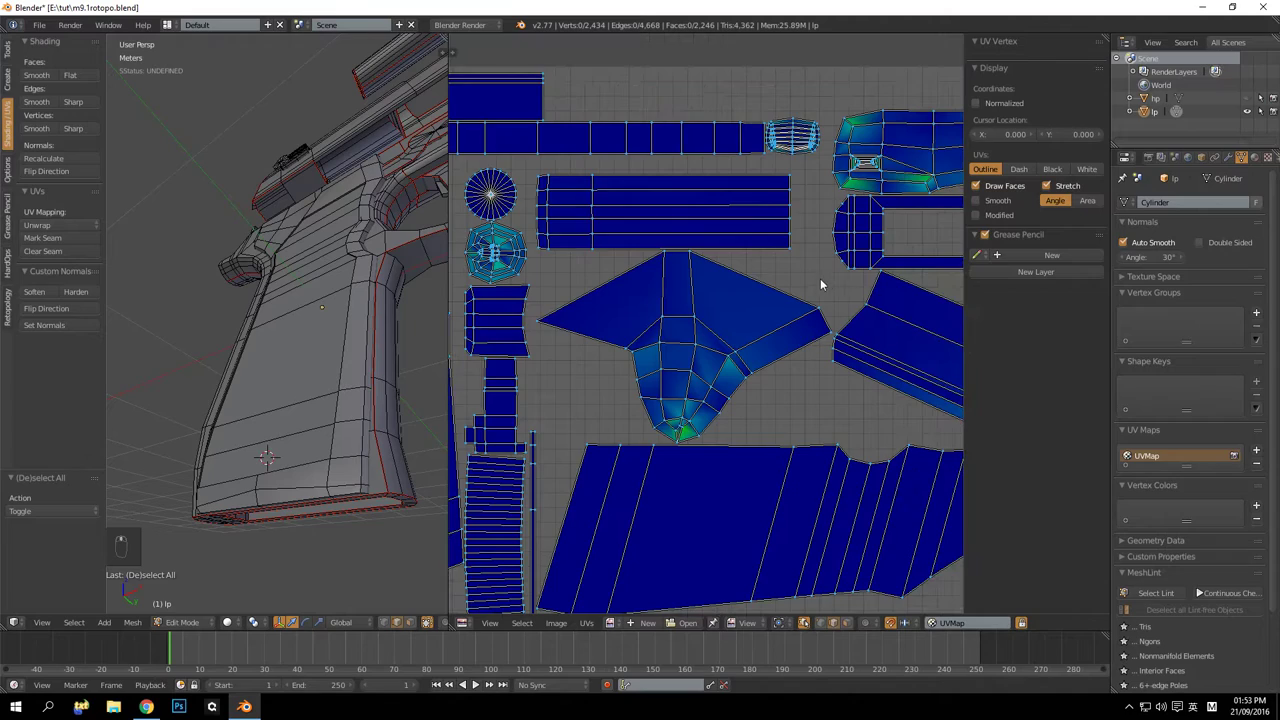
pyautogui.scroll(6, 666, 366)
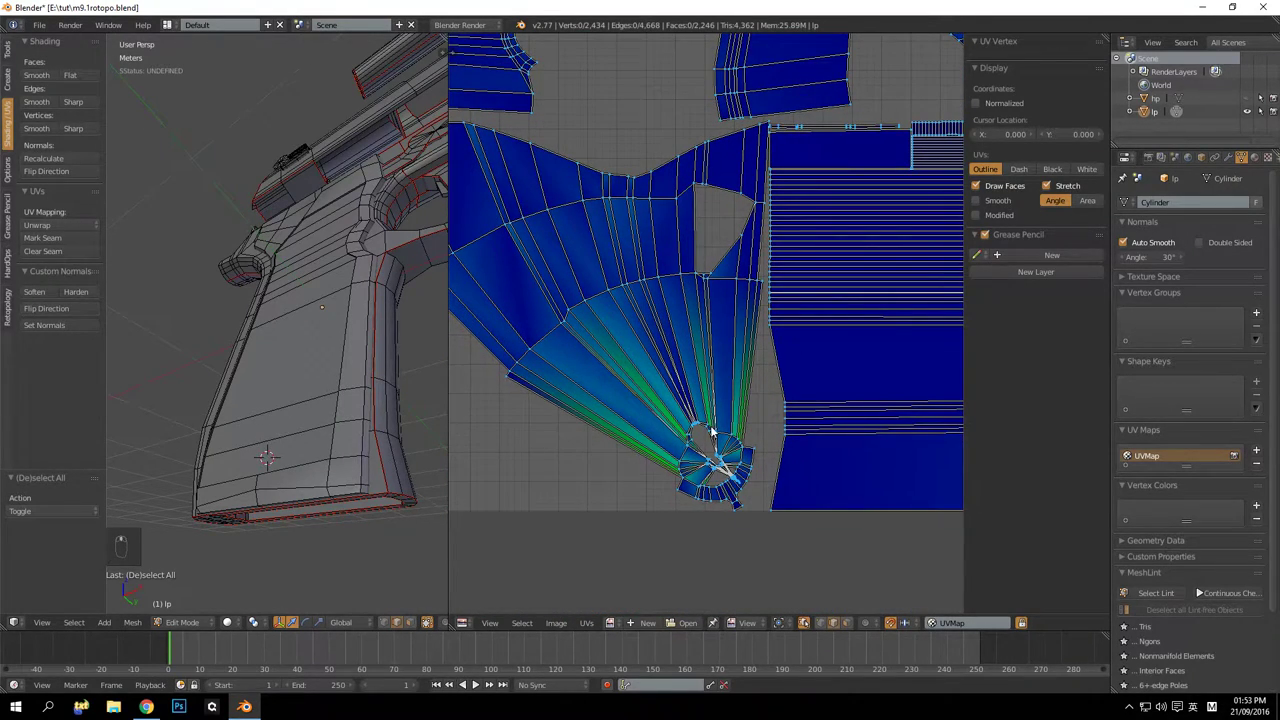
pyautogui.click(712, 432)
pyautogui.press('KP_Decimal')
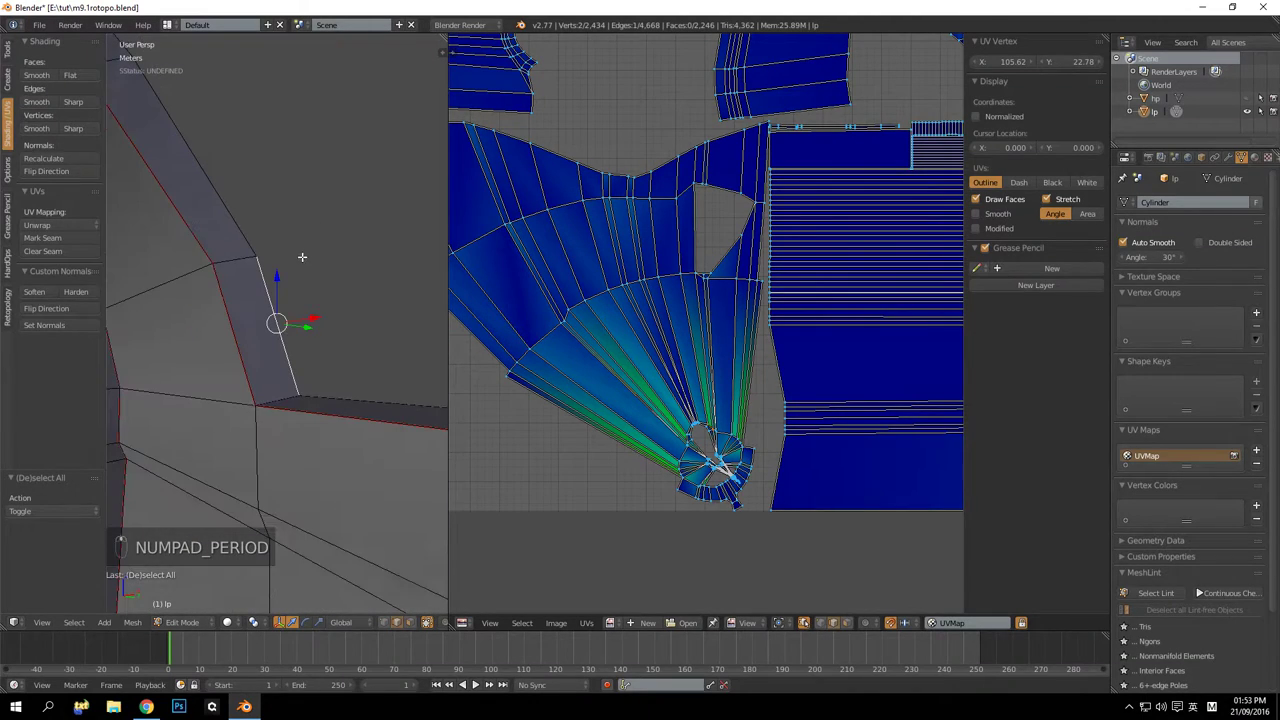
# Select the remaining edge loop along the rim of the slide's top opening and mark it as a seam
pyautogui.moveTo(302, 257); pyautogui.dragTo(194, 297, button='middle')
pyautogui.scroll(-4, 194, 297)
pyautogui.press('a')
pyautogui.moveTo(332, 292); pyautogui.dragTo(275, 409, button='middle')
pyautogui.keyDown('alt'); pyautogui.rightClick(282, 325); pyautogui.keyUp('alt')
pyautogui.scroll(-3, 287, 318)
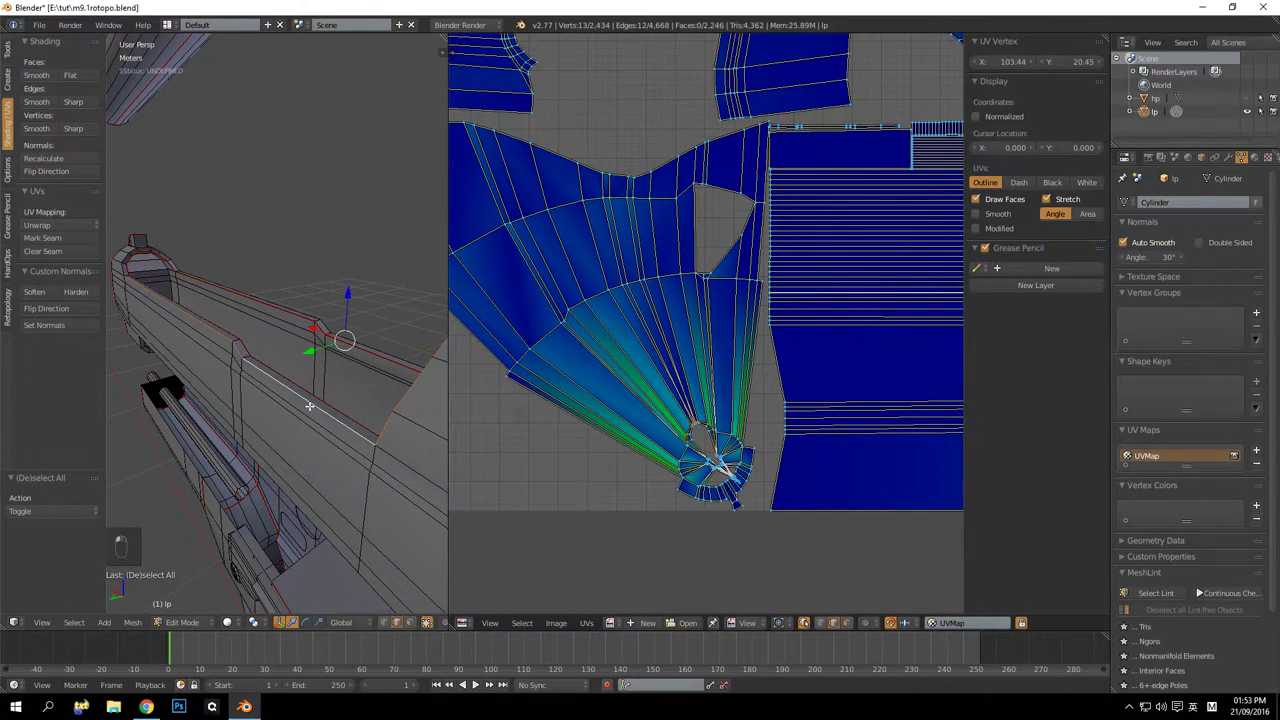
pyautogui.moveTo(274, 364); pyautogui.dragTo(317, 298, button='middle')
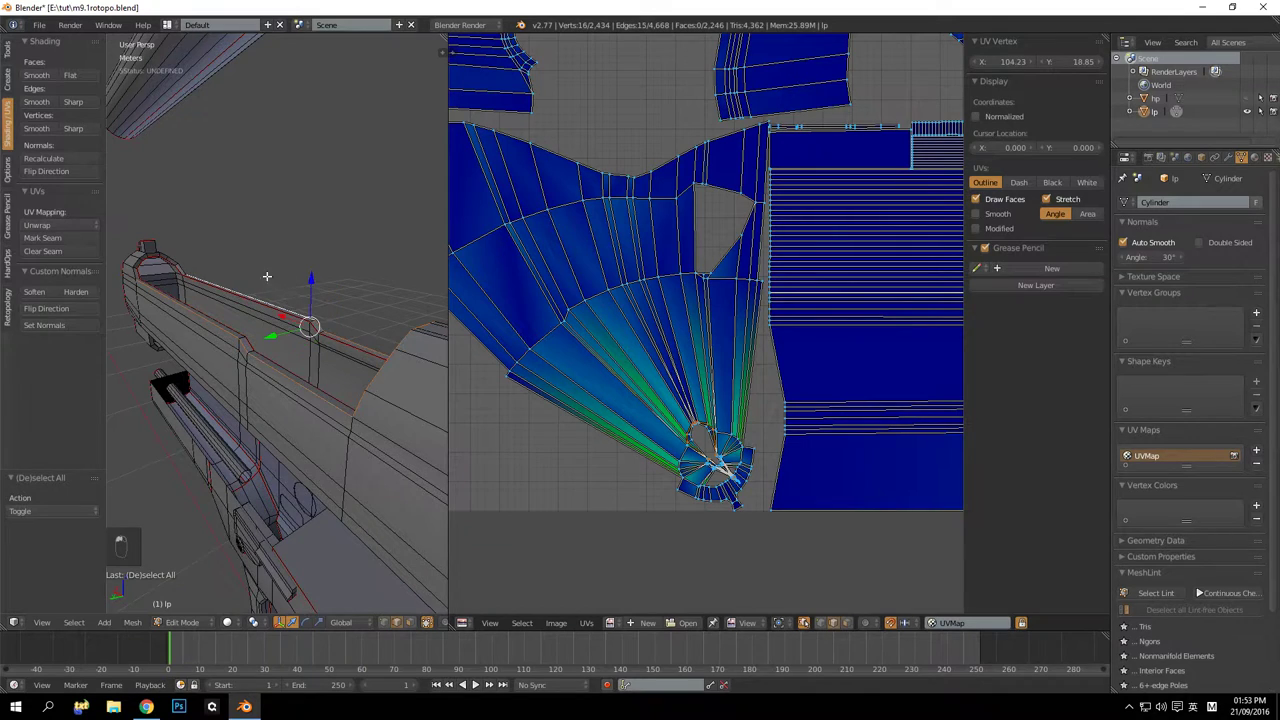
pyautogui.moveTo(187, 253); pyautogui.dragTo(265, 266, button='middle')
pyautogui.scroll(-3, 251, 309)
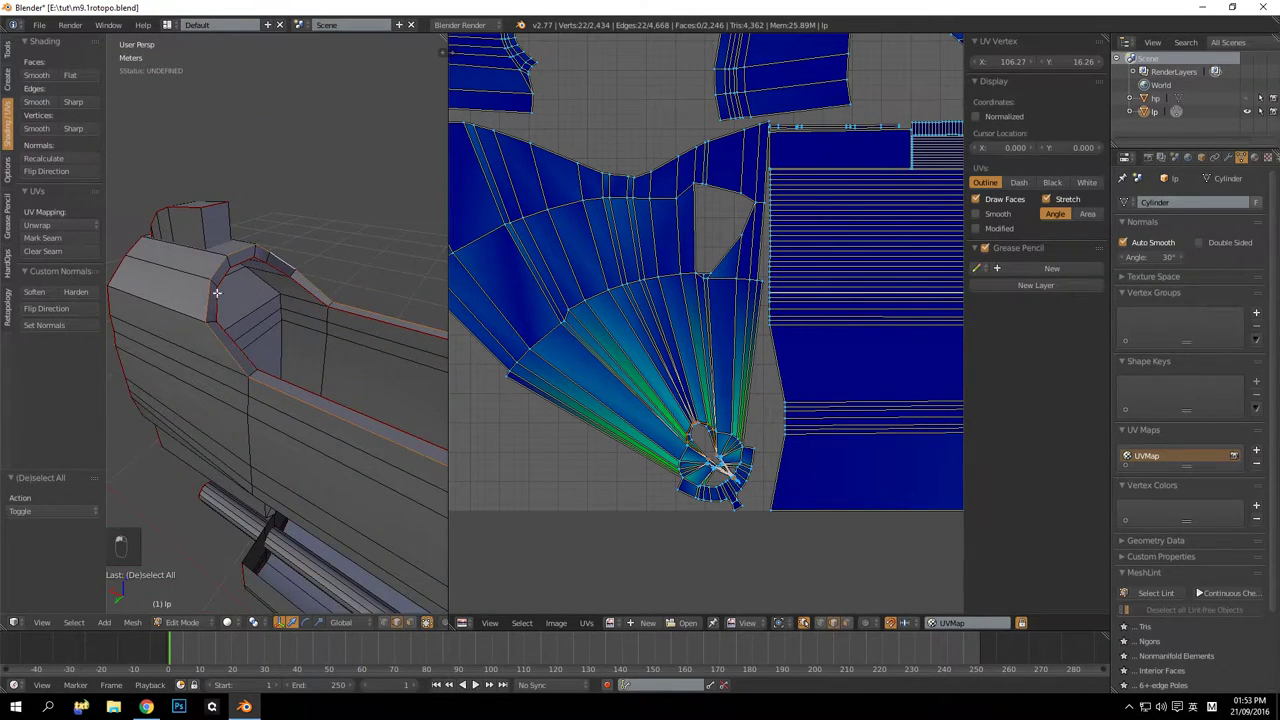
pyautogui.click(67, 245)
pyautogui.scroll(-3, 714, 423)
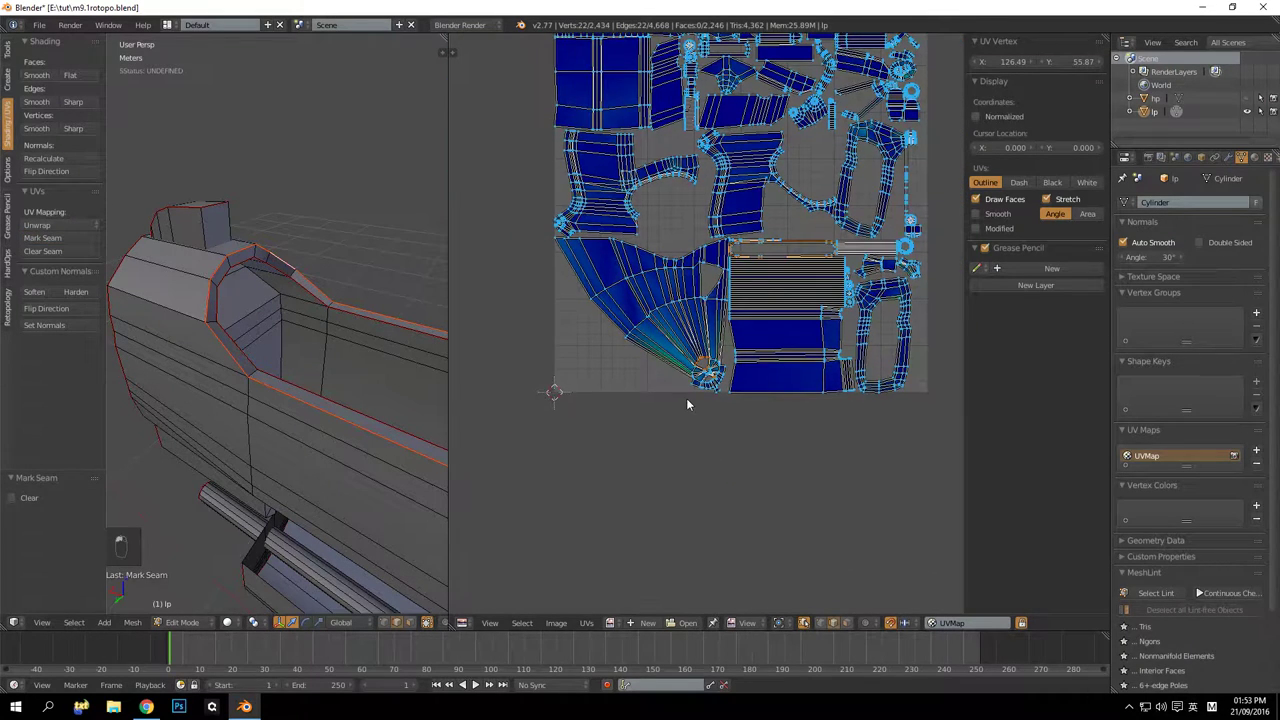
pyautogui.scroll(4, 700, 350)
pyautogui.scroll(6, 636, 338)
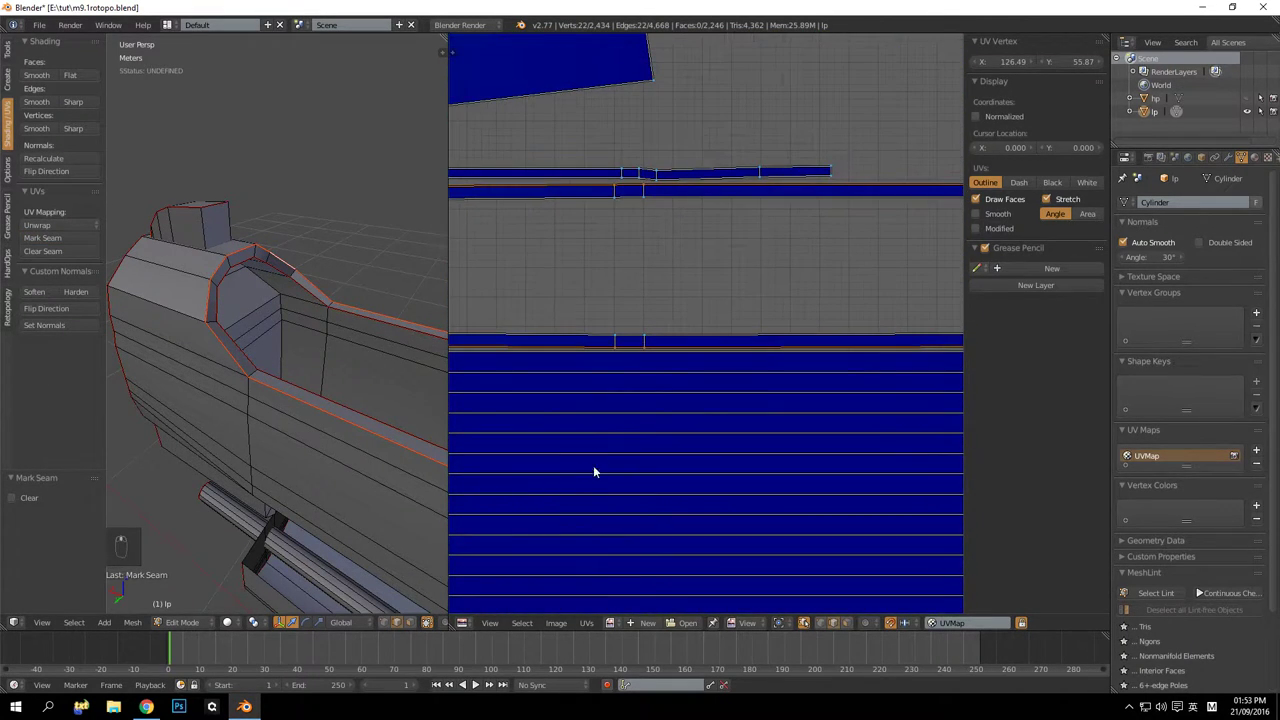
# Try a seam on the single edge crossing the rim strip at the crown of the slide opening's rear arch
pyautogui.moveTo(242, 312); pyautogui.dragTo(238, 237, button='middle')
pyautogui.scroll(-5, 211, 274)
pyautogui.scroll(3, 257, 311)
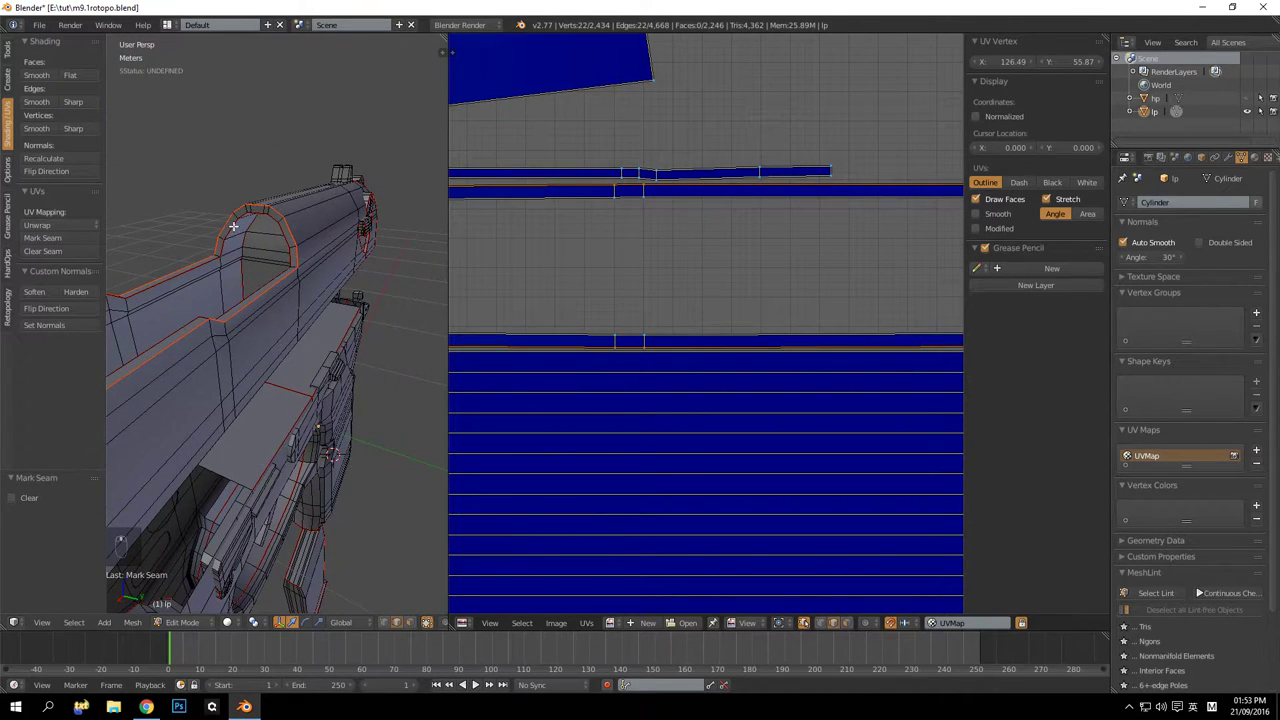
pyautogui.press('a')
pyautogui.rightClick(272, 208)
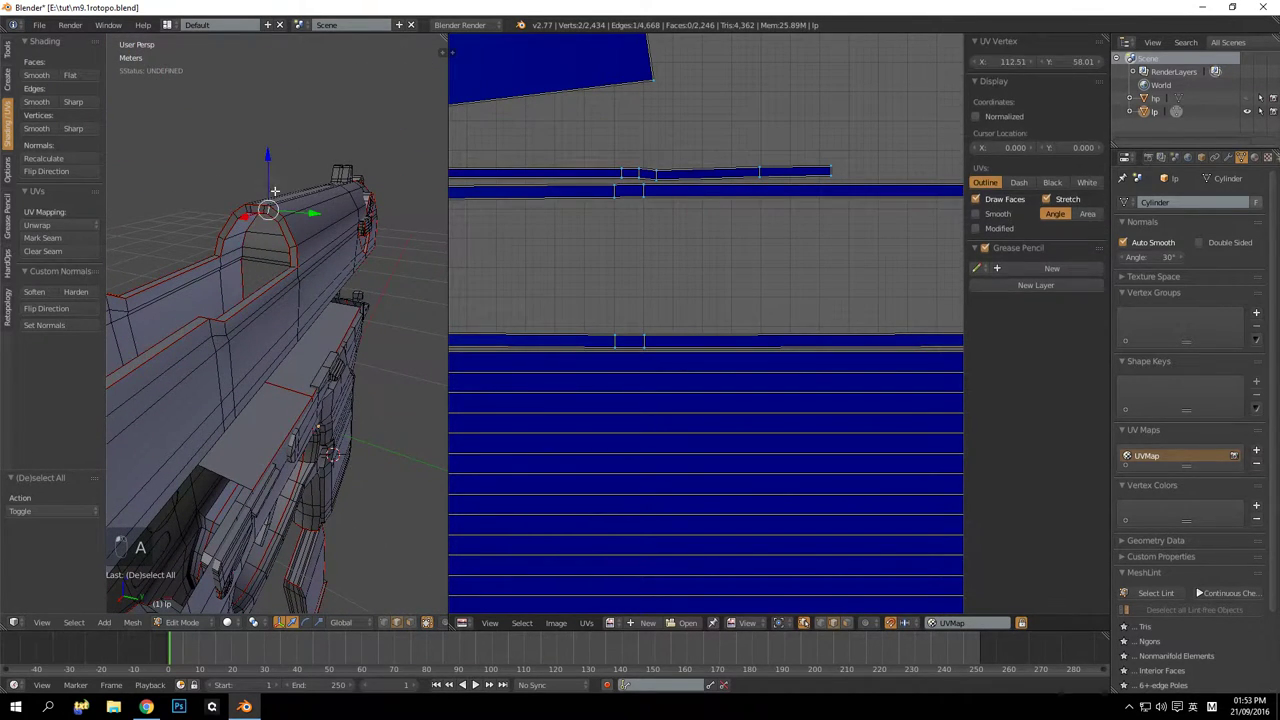
pyautogui.press('KP_Decimal')
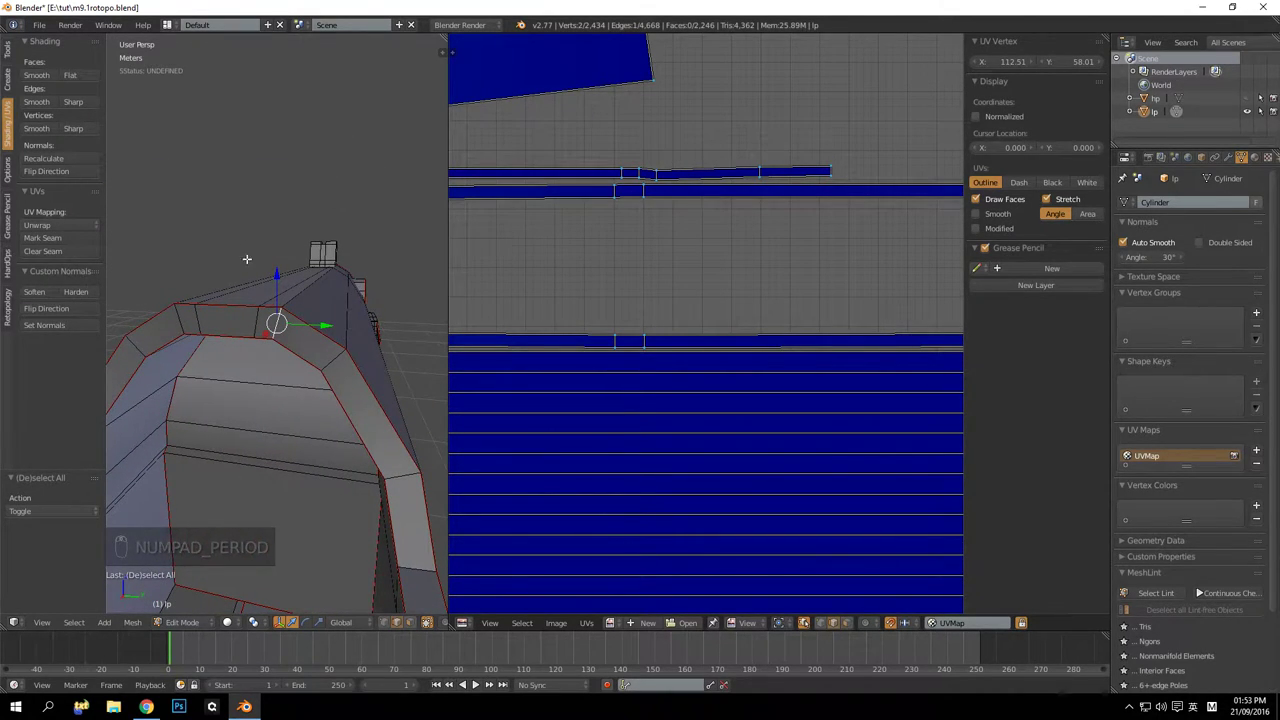
pyautogui.click(42, 238)
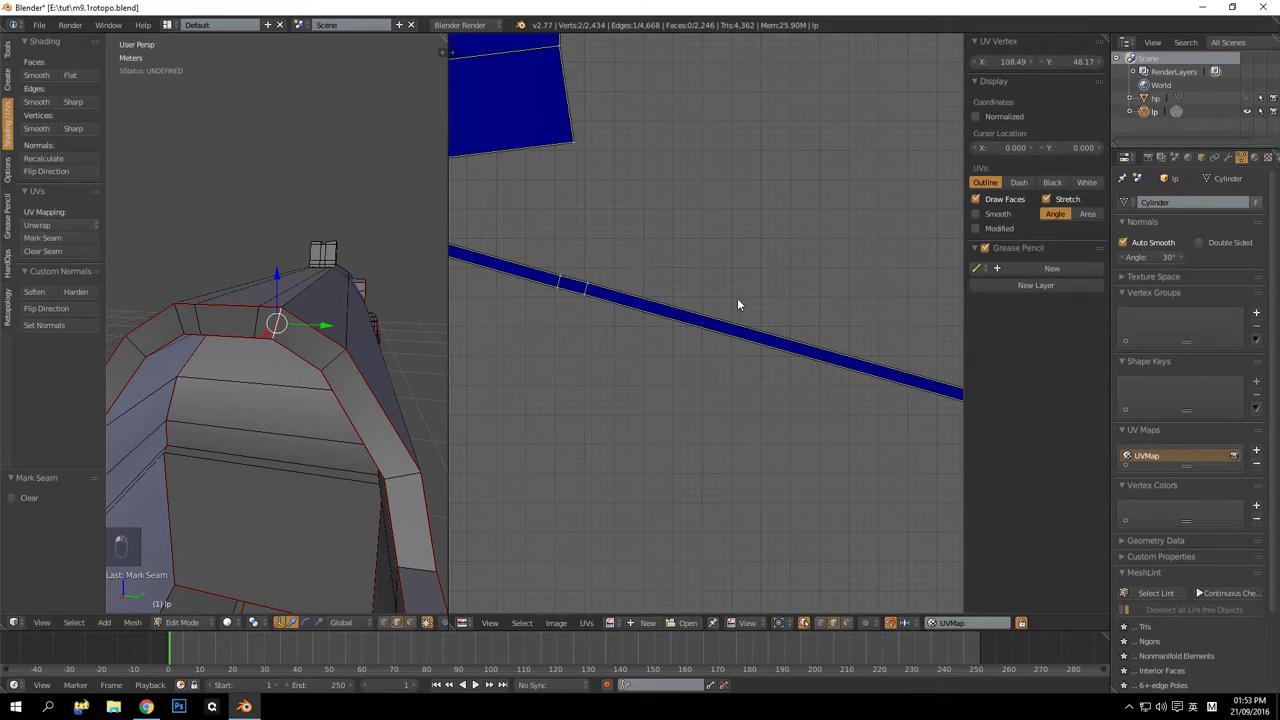
pyautogui.scroll(-5, 737, 298)
pyautogui.hotkey('ctrl', 'z')
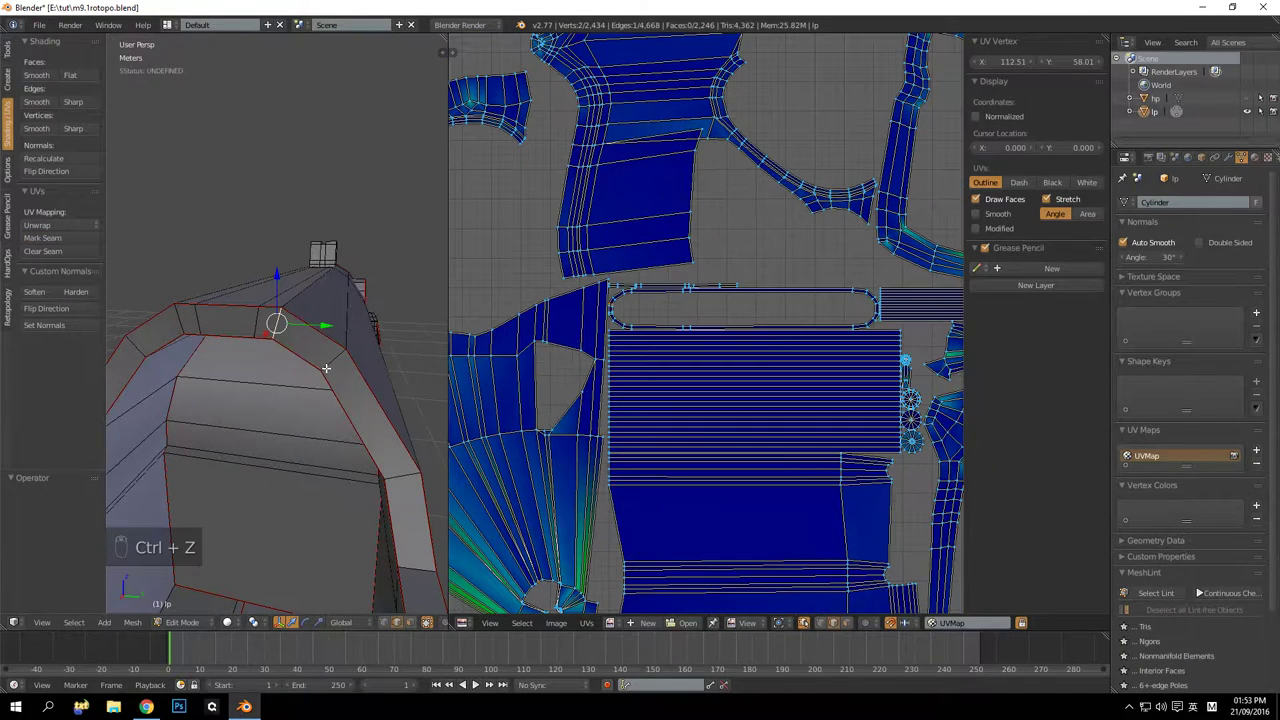
# Mark the two edges crossing the rim strip at both feet of the slide opening's rear arch as seams
pyautogui.press('a')
pyautogui.moveTo(346, 412); pyautogui.dragTo(352, 440, button='middle')
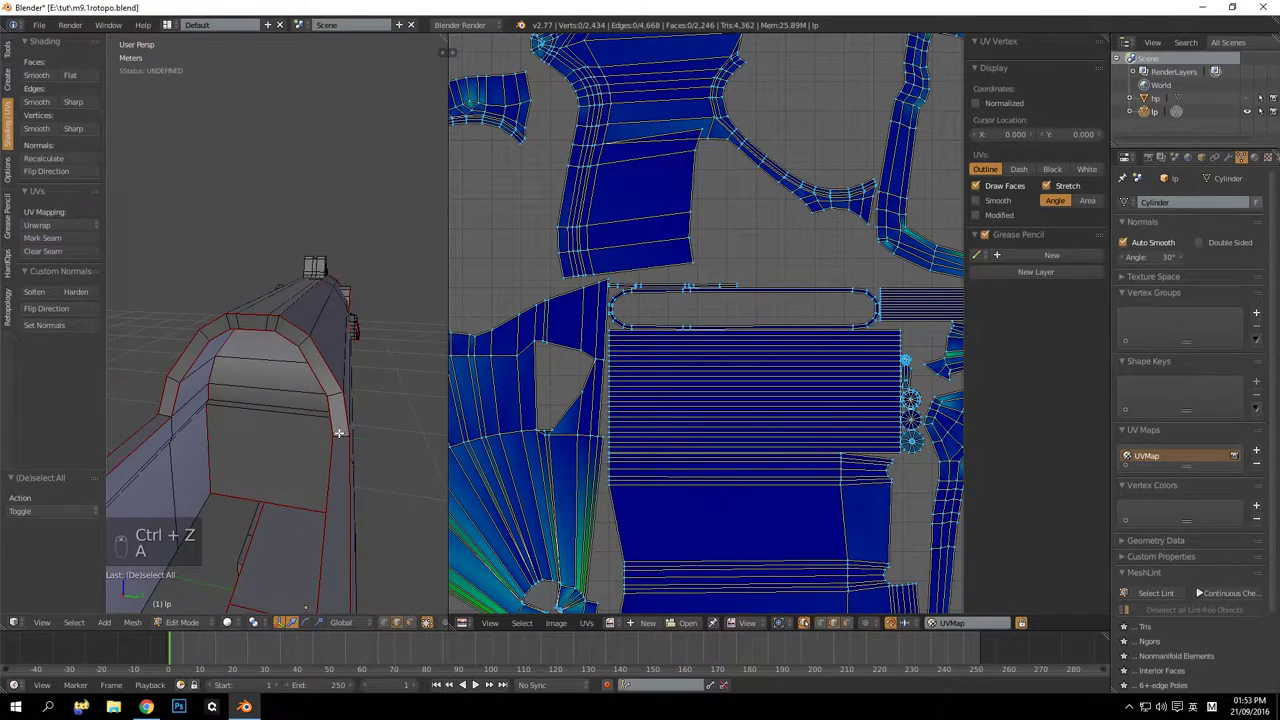
pyautogui.rightClick(339, 432)
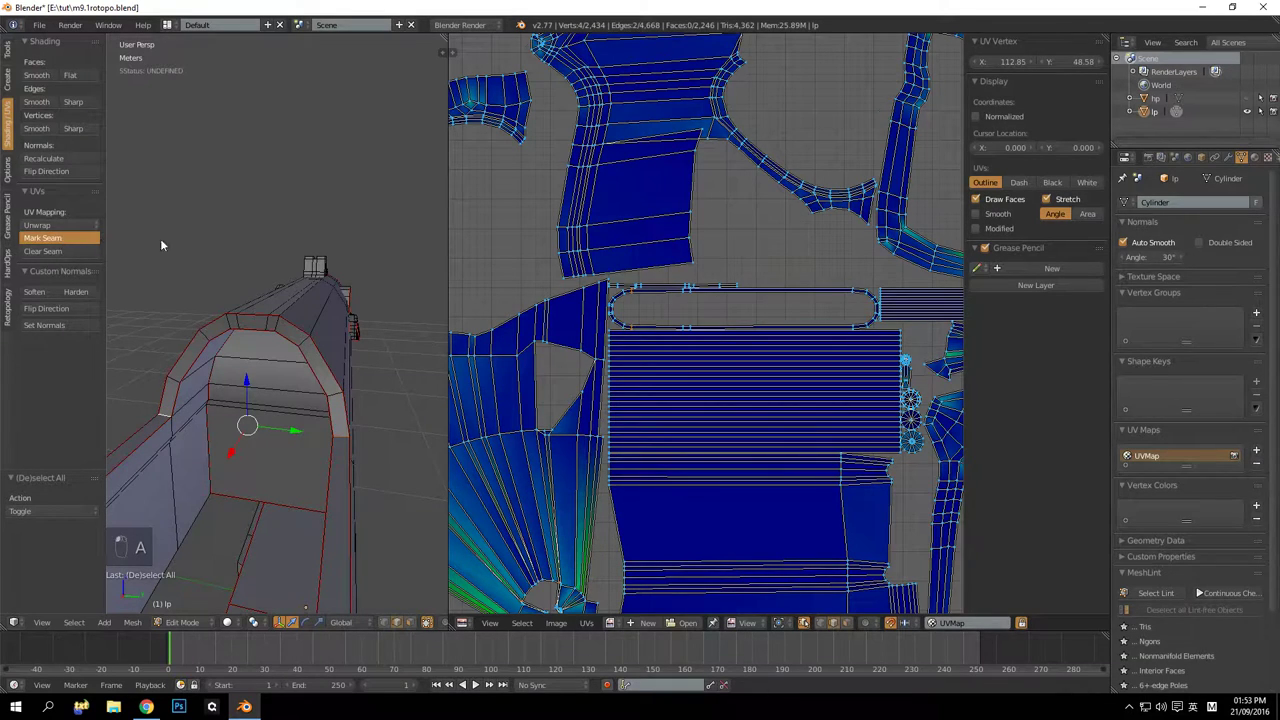
pyautogui.click(60, 238)
# Mark the two edges crossing the rim strip at both feet of the slide opening's front arch as seams
pyautogui.moveTo(324, 314); pyautogui.dragTo(130, 313, button='middle')
pyautogui.keyDown('shift'); pyautogui.moveTo(268, 353); pyautogui.dragTo(299, 380, button='middle'); pyautogui.keyUp('shift')
pyautogui.scroll(4, 363, 374)
pyautogui.press('KP_Decimal')
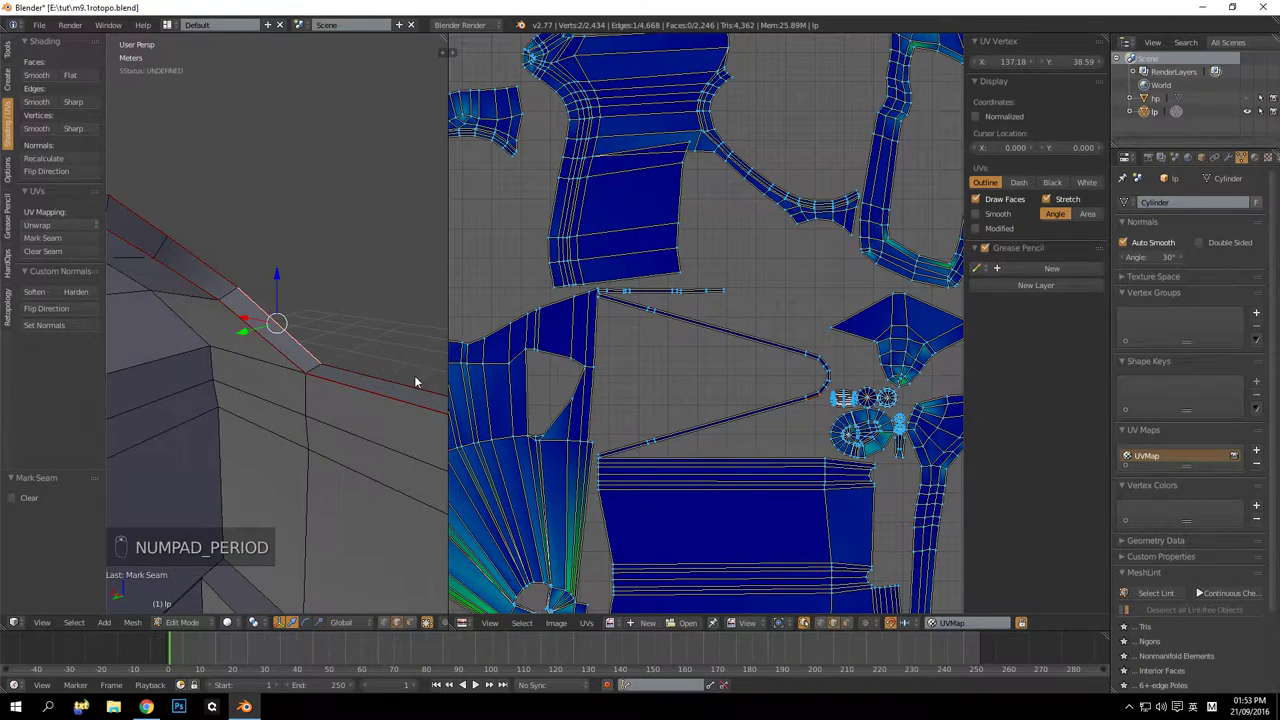
pyautogui.moveTo(416, 382); pyautogui.dragTo(285, 370, button='middle')
pyautogui.moveTo(160, 368); pyautogui.dragTo(354, 384, button='middle')
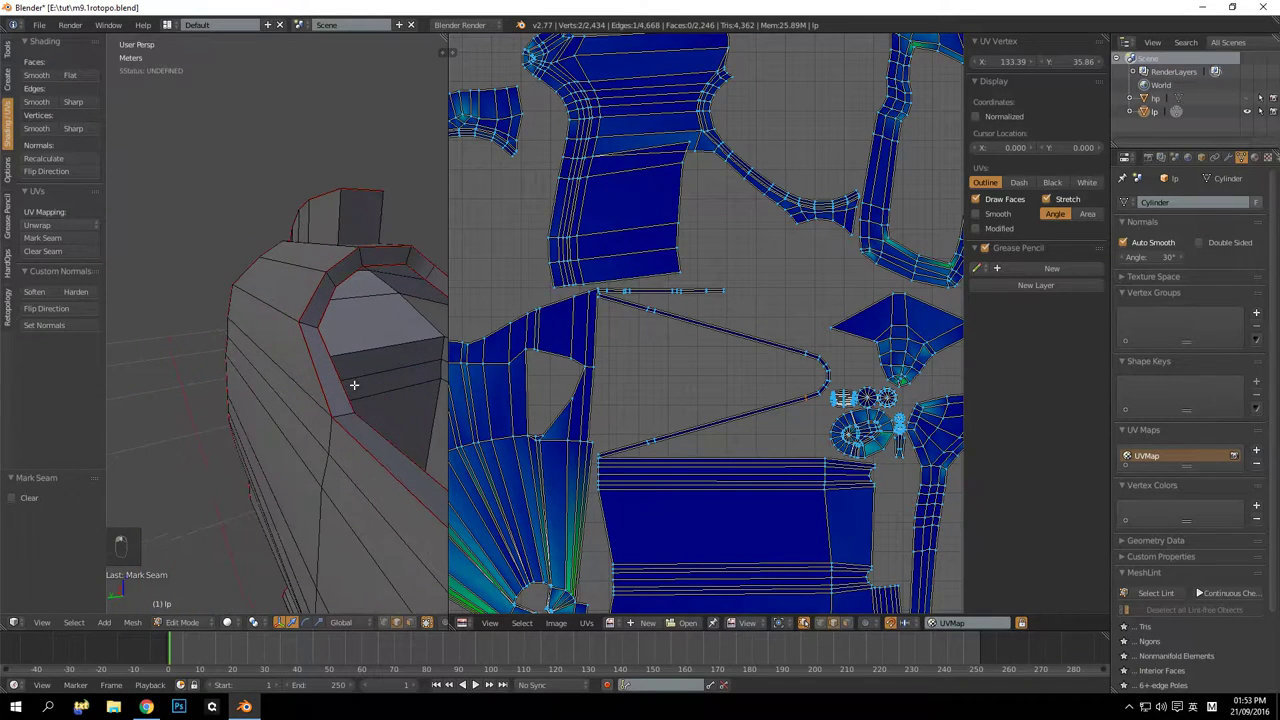
pyautogui.click(68, 241)
pyautogui.scroll(-3, 758, 364)
pyautogui.scroll(4, 750, 318)
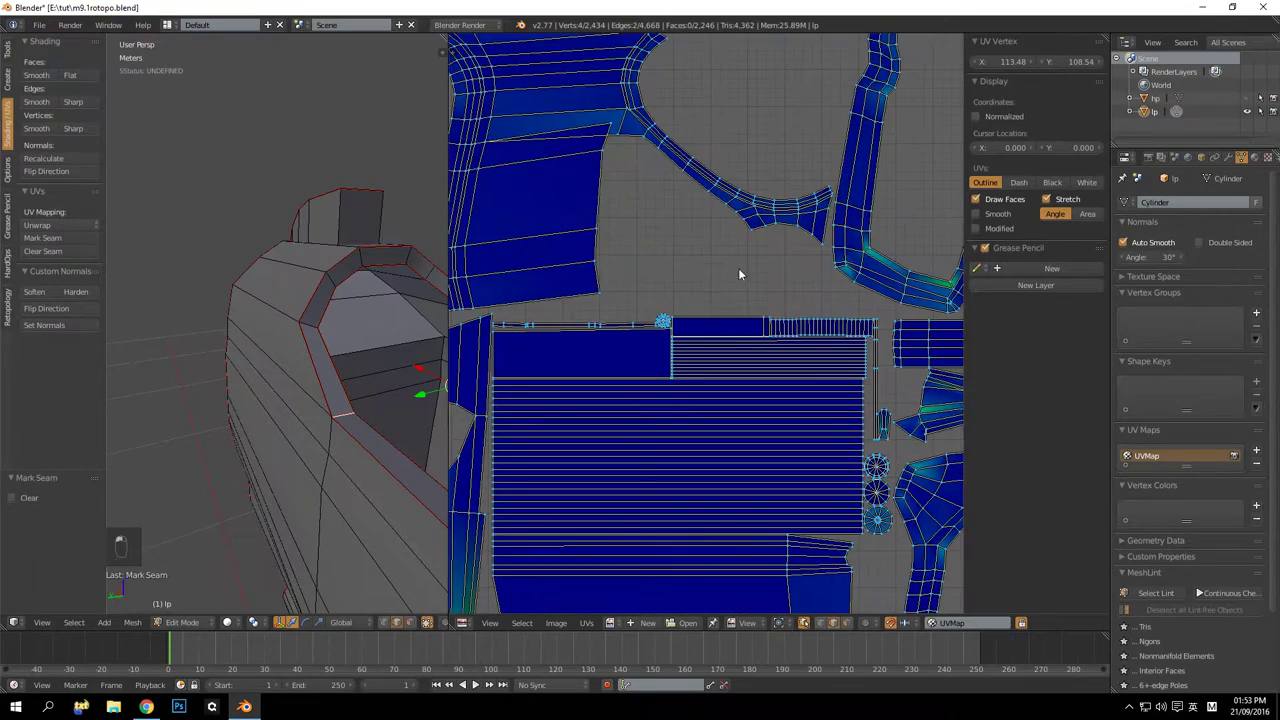
# Examine the UV islands and locate the notch of the grip side island on the model
pyautogui.scroll(-7, 745, 325)
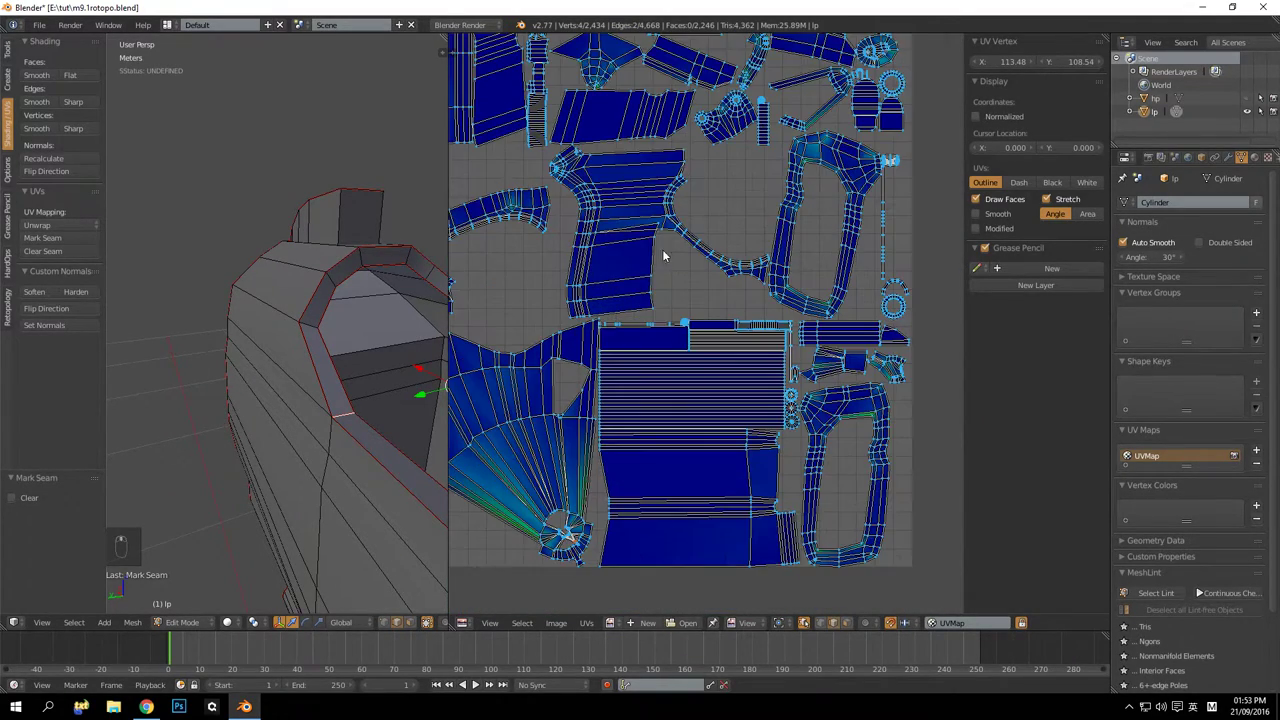
pyautogui.moveTo(663, 256); pyautogui.dragTo(705, 346, button='middle')
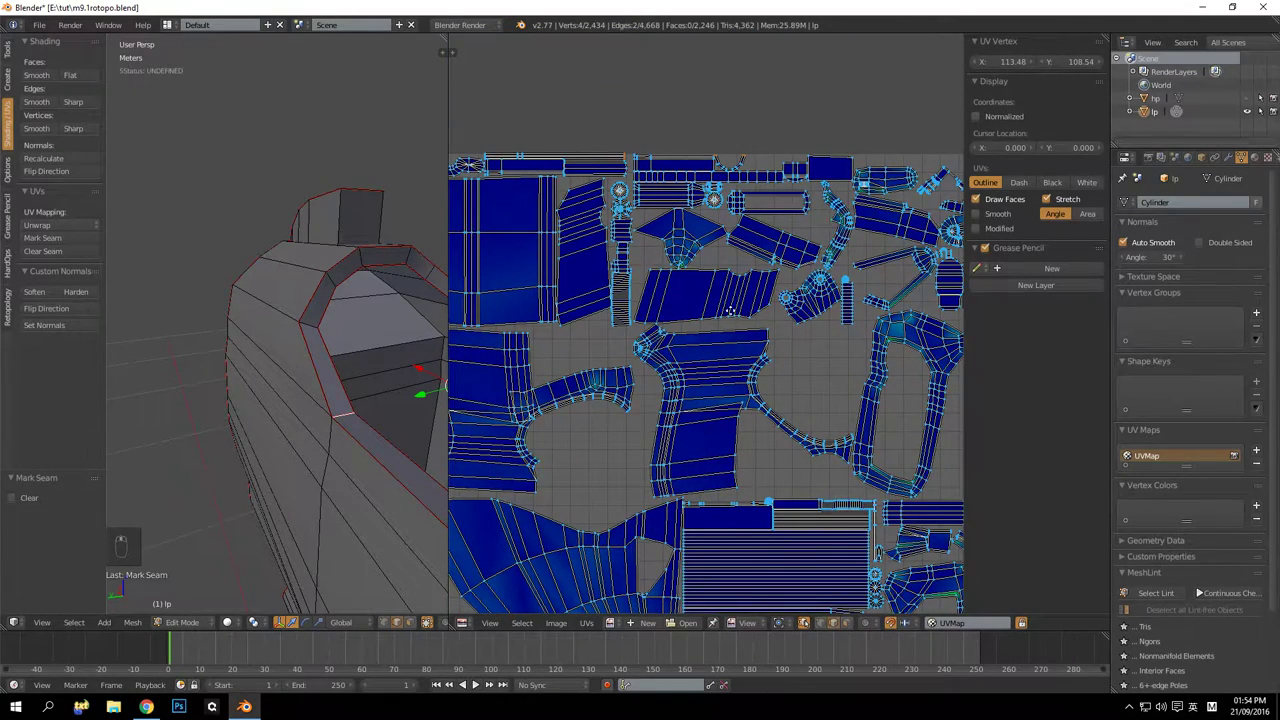
pyautogui.press('a')
pyautogui.scroll(4, 705, 350)
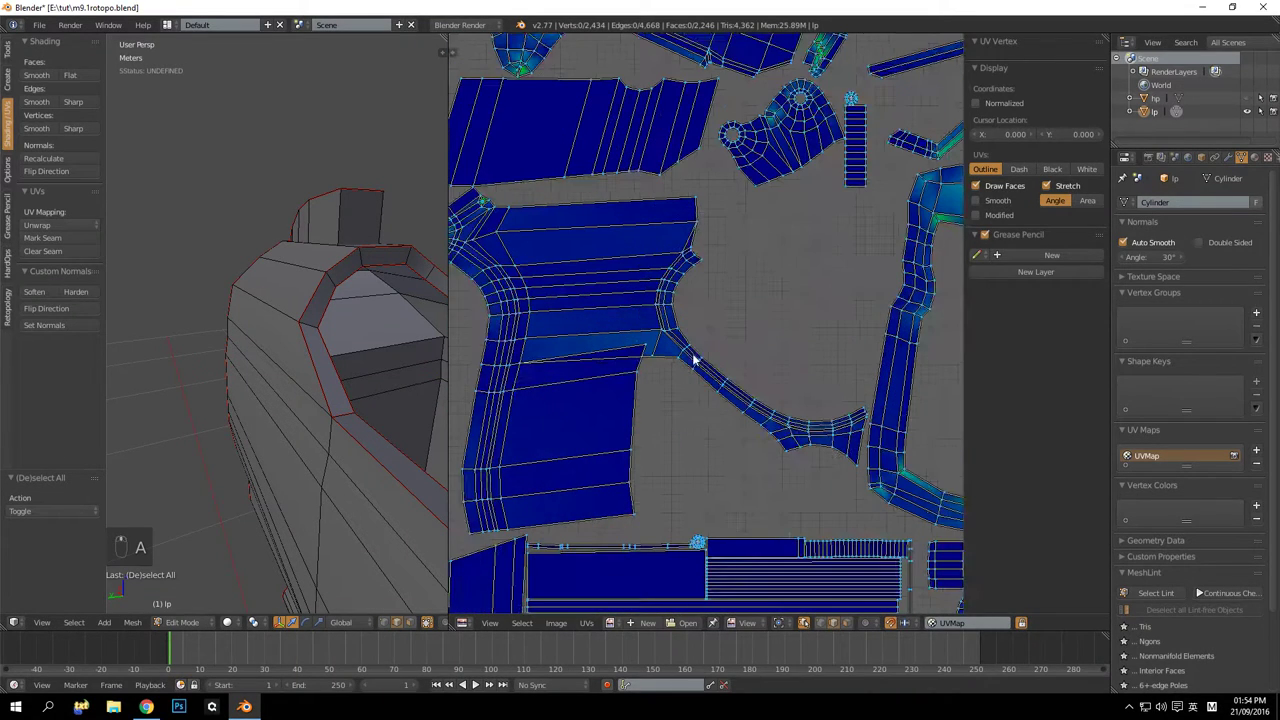
pyautogui.moveTo(317, 391); pyautogui.dragTo(355, 391, button='middle')
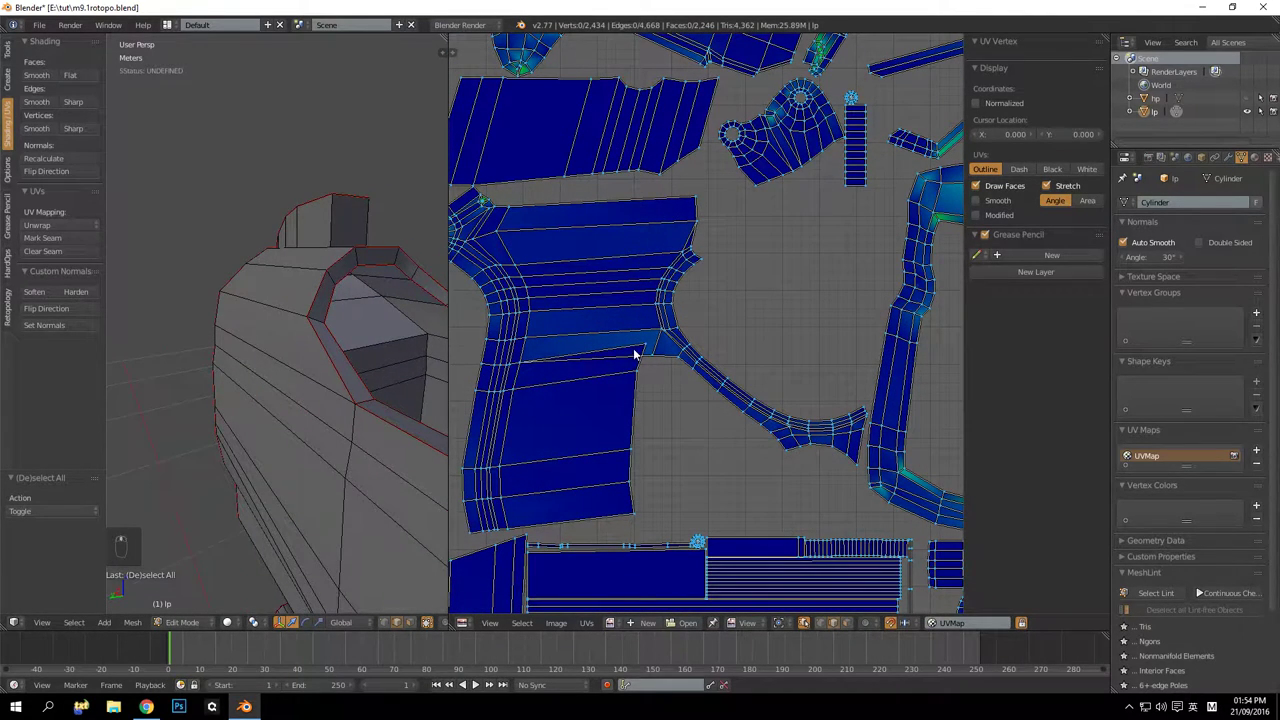
pyautogui.rightClick(646, 346)
pyautogui.moveTo(257, 314); pyautogui.dragTo(338, 335, button='middle')
pyautogui.press('KP_Decimal')
pyautogui.press('a')
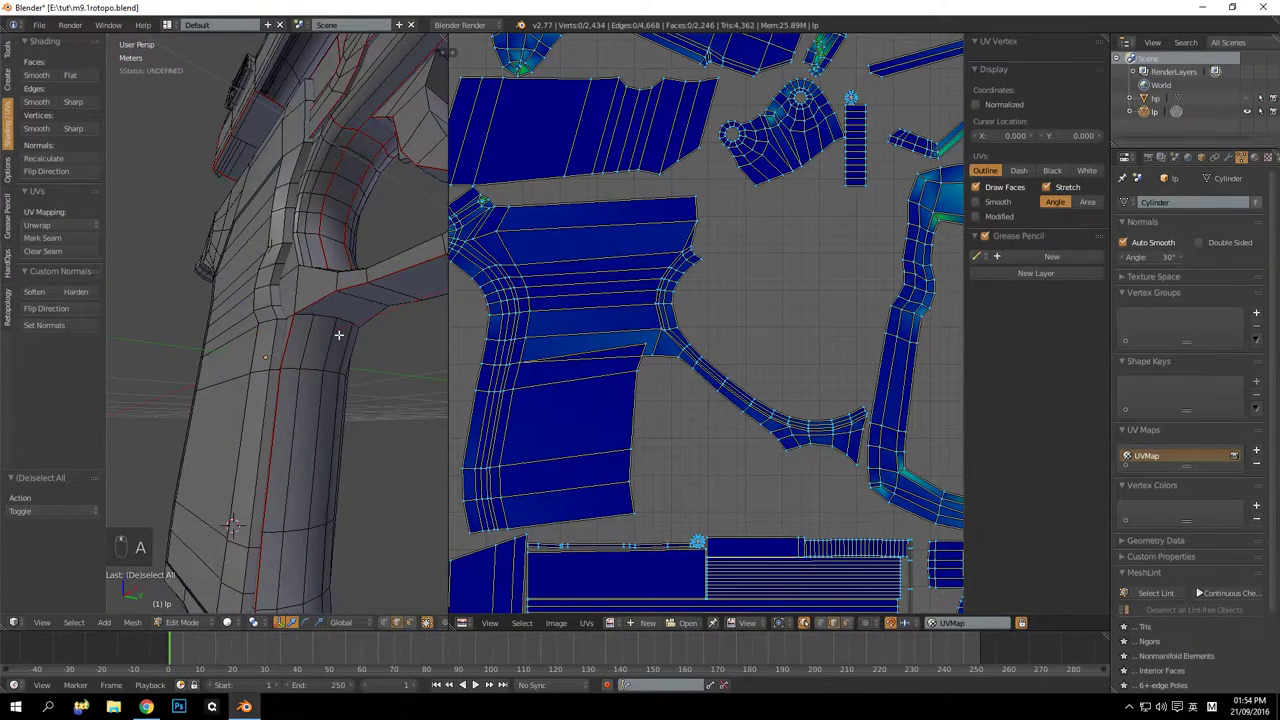
# Try a seam from the top of the grip's front edge up along the side edge behind the trigger guard opening
pyautogui.moveTo(490, 326); pyautogui.dragTo(500, 328, button='middle')
pyautogui.scroll(2, 311, 286)
pyautogui.moveTo(311, 286); pyautogui.dragTo(285, 363, button='middle')
pyautogui.rightClick(282, 364)
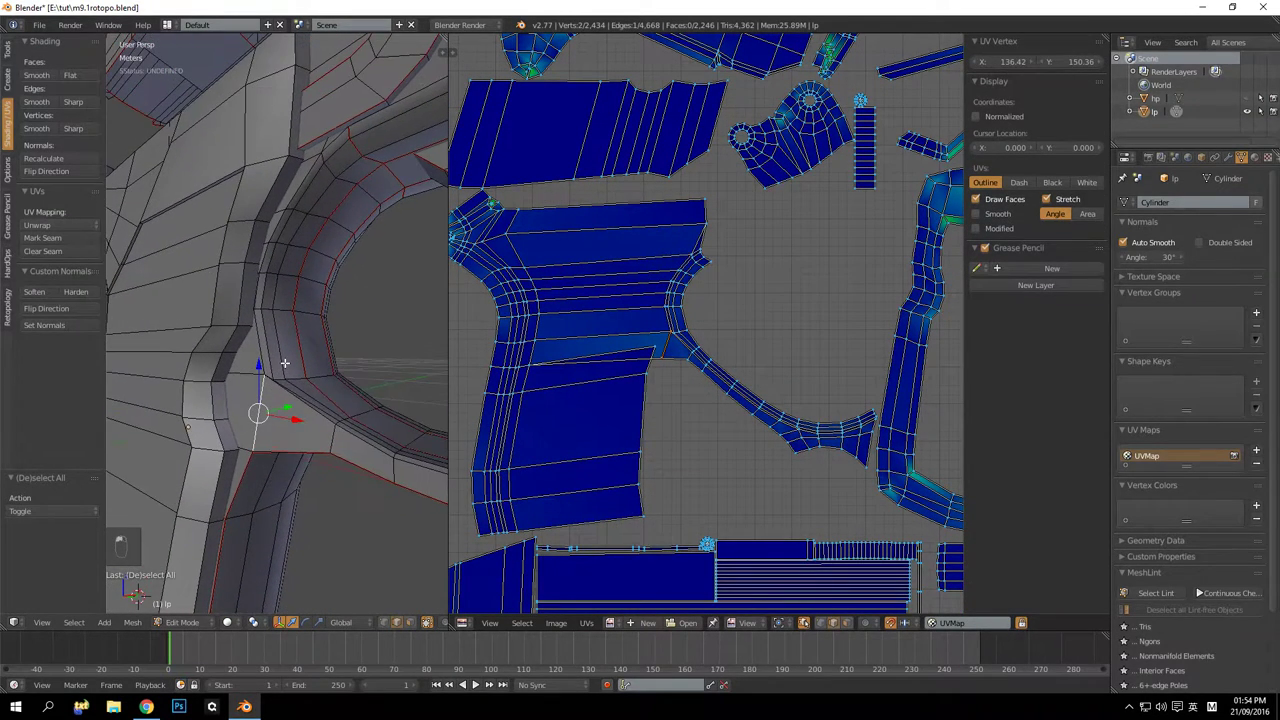
pyautogui.keyDown('alt'); pyautogui.rightClick(260, 321); pyautogui.keyUp('alt')
pyautogui.scroll(-4, 277, 323)
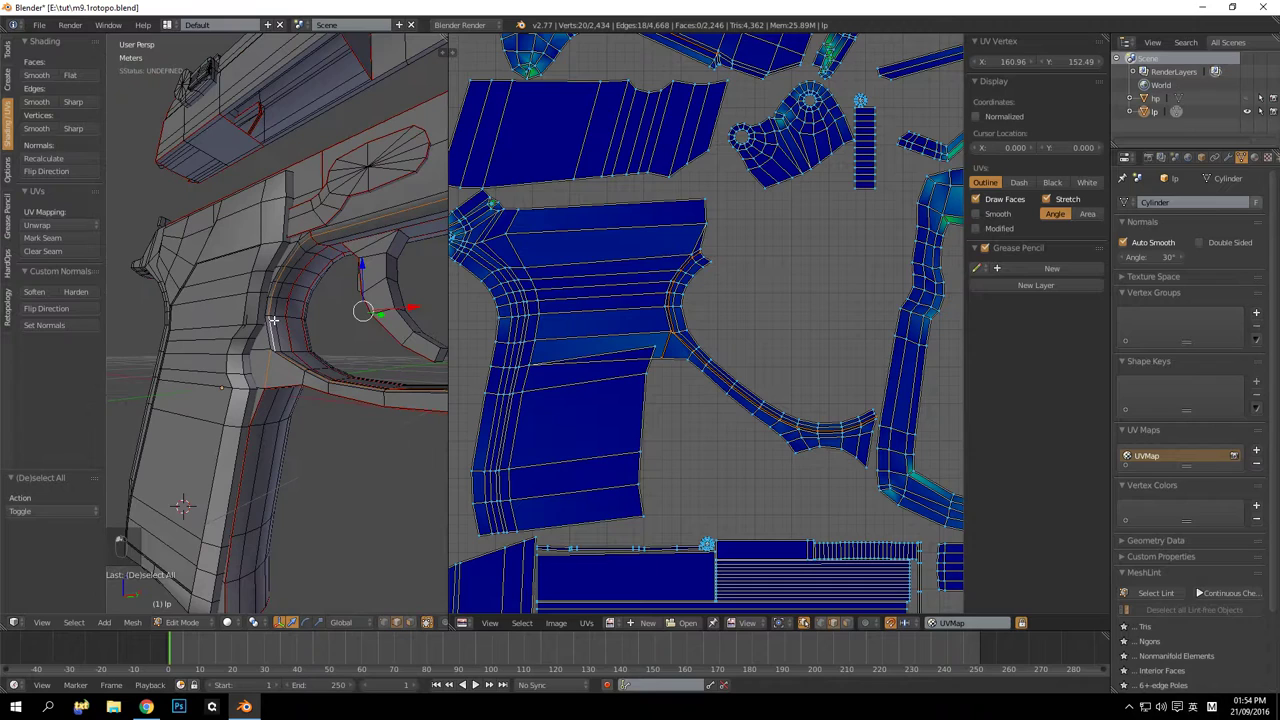
pyautogui.hotkey('ctrl', 'z')
pyautogui.scroll(5, 275, 350)
pyautogui.keyDown('alt'); pyautogui.keyDown('shift'); pyautogui.rightClick(257, 341); pyautogui.keyUp('shift'); pyautogui.keyUp('alt')
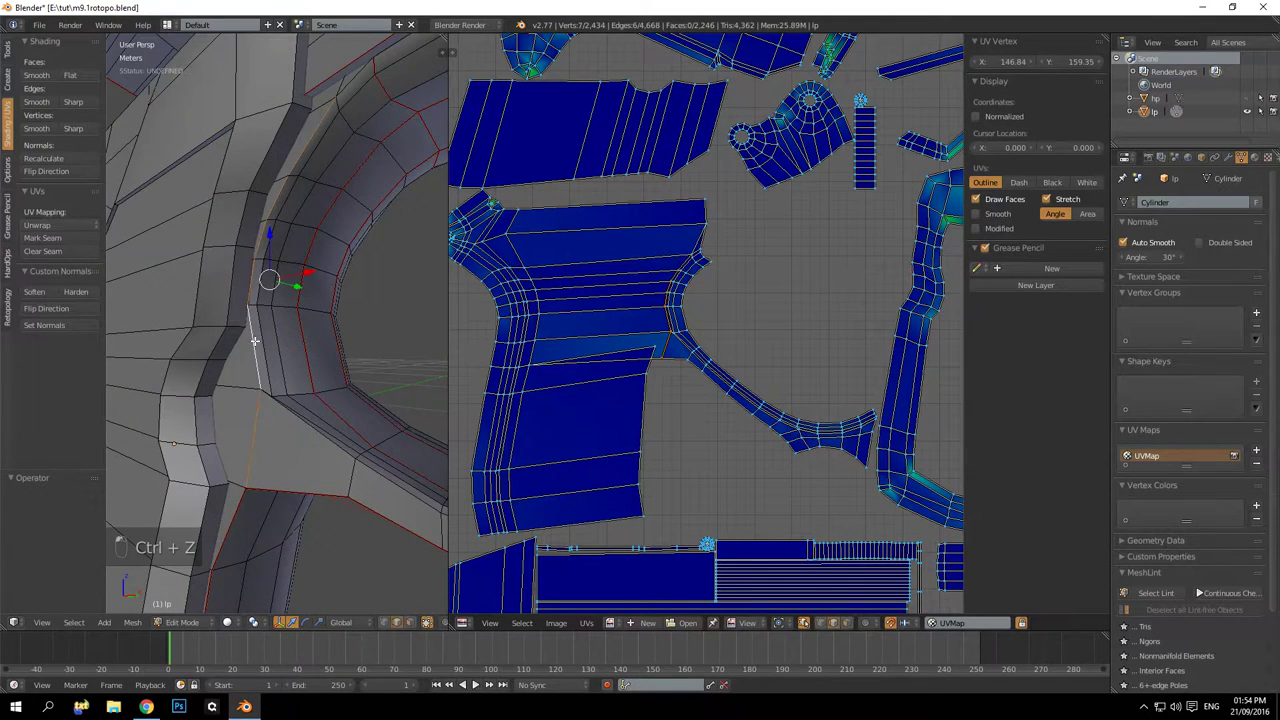
pyautogui.scroll(-6, 261, 344)
pyautogui.moveTo(284, 333)
pyautogui.mouseDown(button='middle')
pyautogui.moveTo(284, 361)
pyautogui.moveTo(274, 330)
pyautogui.mouseUp(button='middle')
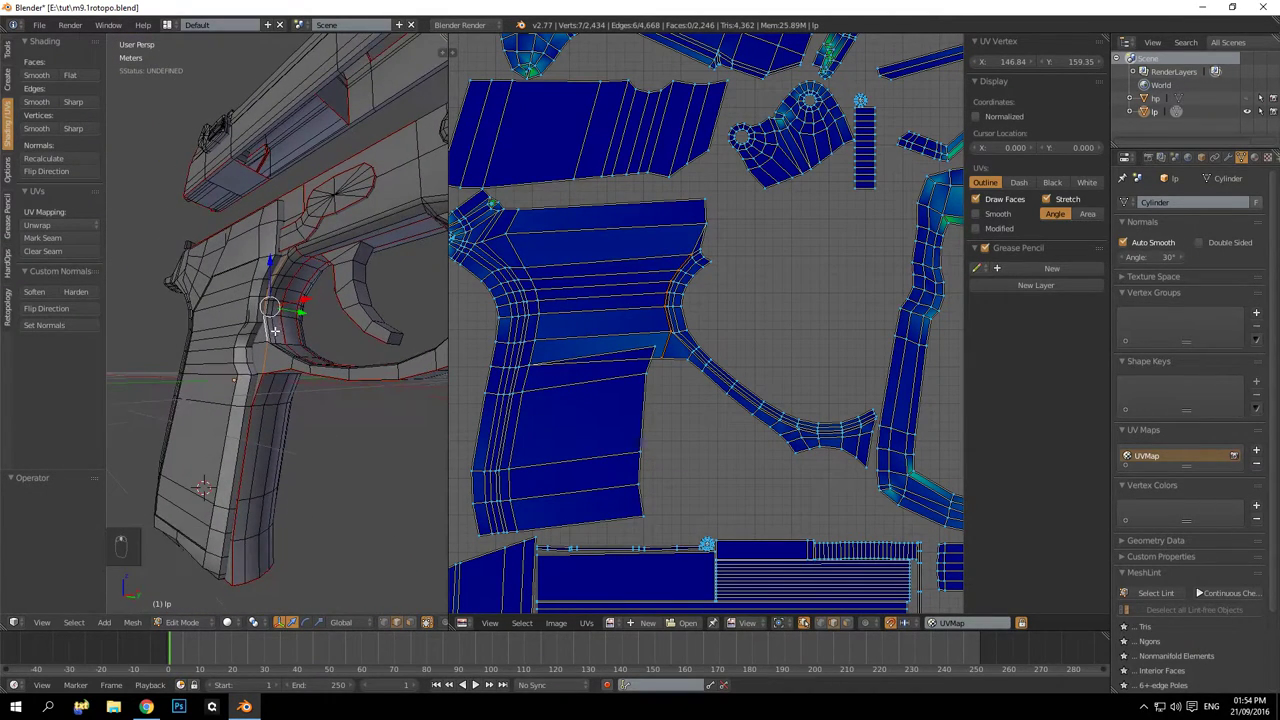
pyautogui.click(60, 238)
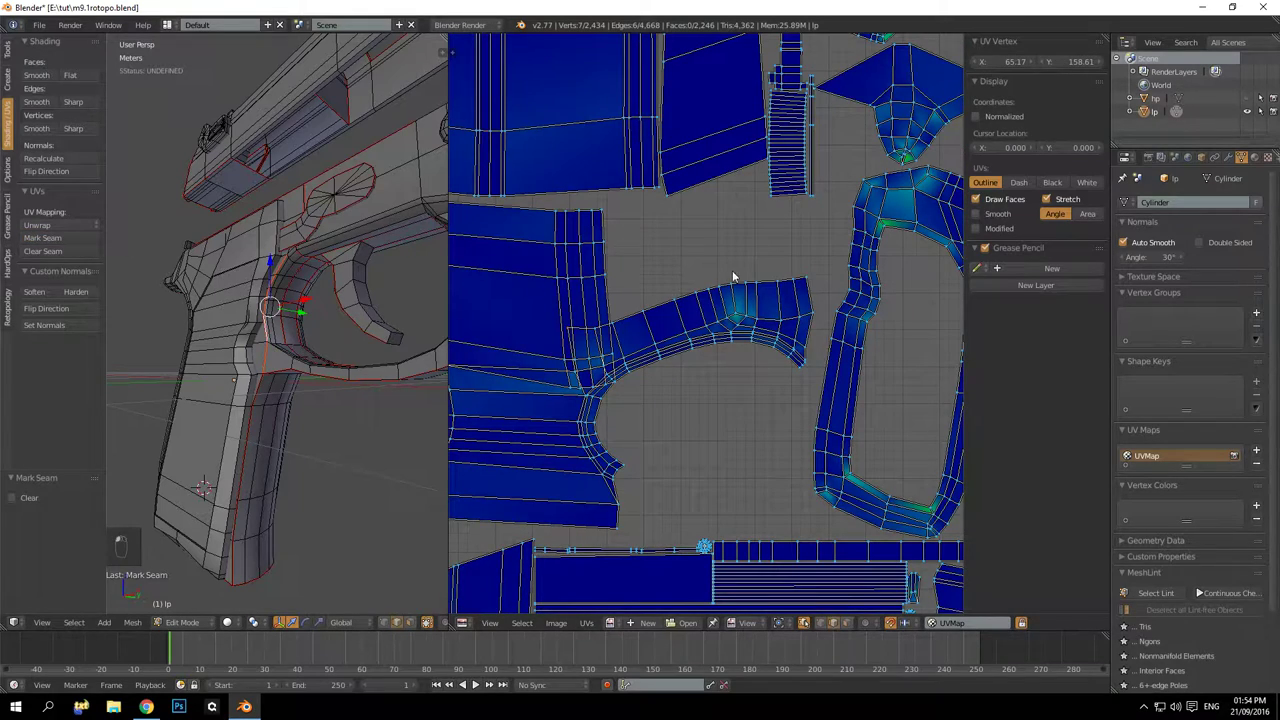
pyautogui.scroll(-5, 737, 310)
# Try an additional seam across the inner surface of the trigger guard's rear and check the resulting islands
pyautogui.press('KP_Decimal')
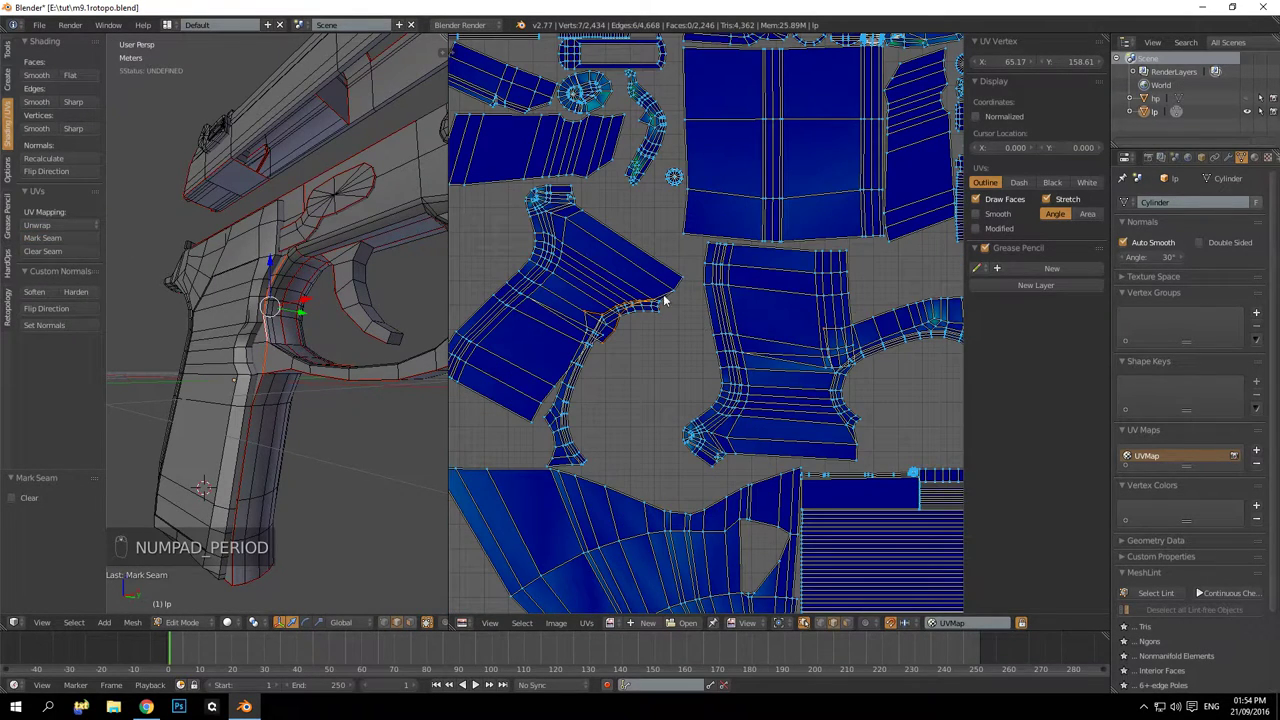
pyautogui.scroll(6, 309, 365)
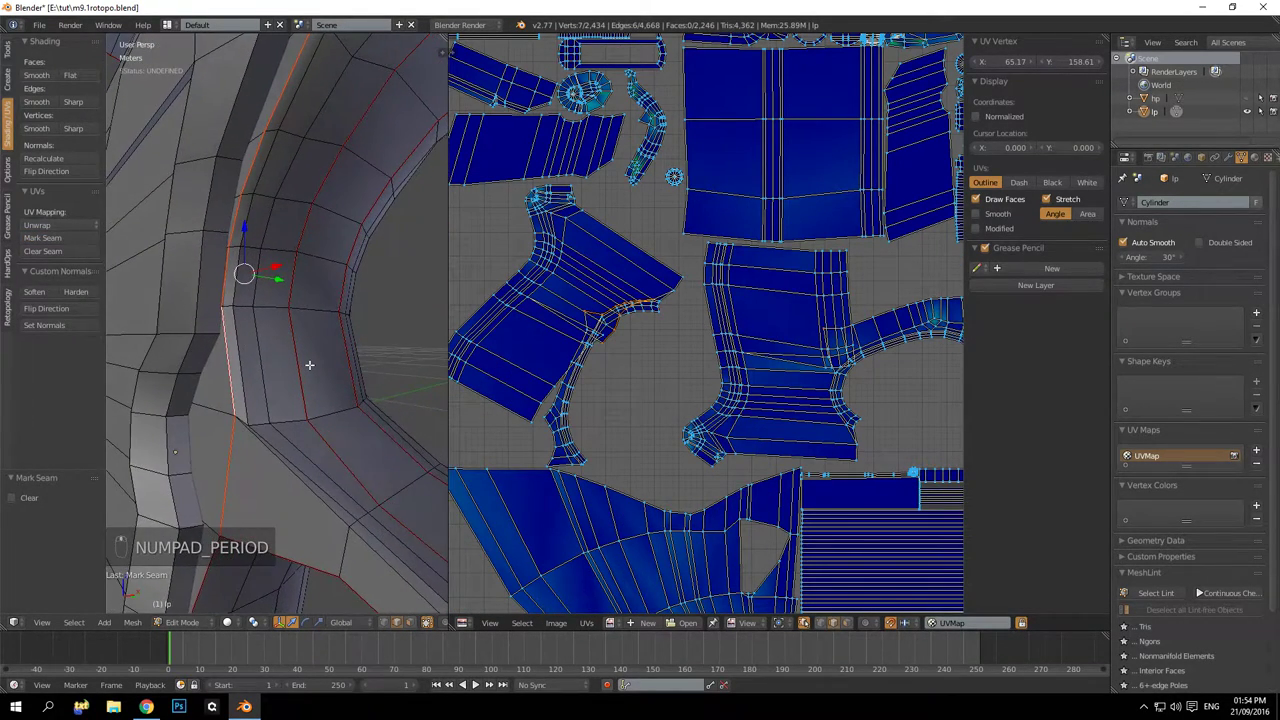
pyautogui.keyDown('alt'); pyautogui.keyDown('shift'); pyautogui.rightClick(279, 421); pyautogui.keyUp('shift'); pyautogui.keyUp('alt')
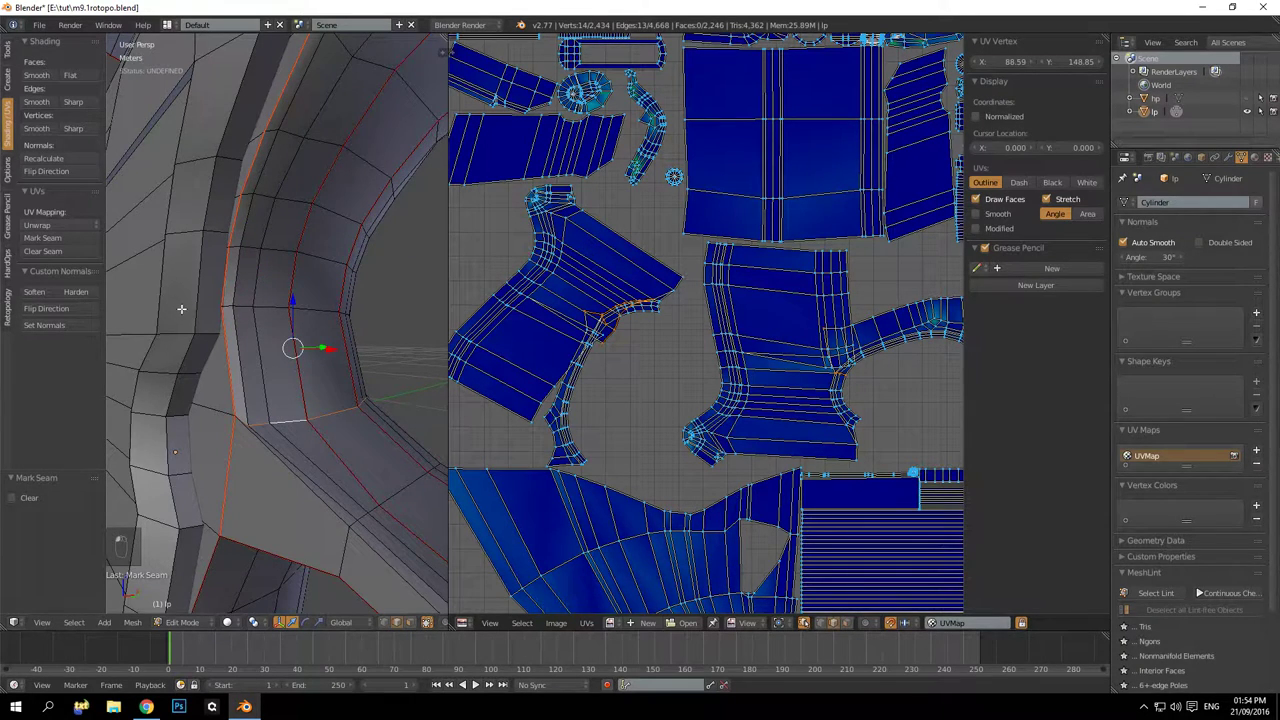
pyautogui.hotkey('ctrl', 'z')
pyautogui.keyDown('alt'); pyautogui.keyDown('shift'); pyautogui.rightClick(299, 422); pyautogui.keyUp('shift'); pyautogui.keyUp('alt')
pyautogui.moveTo(299, 422)
pyautogui.mouseDown(button='middle')
pyautogui.moveTo(212, 402)
pyautogui.moveTo(305, 415)
pyautogui.mouseUp(button='middle')
pyautogui.click(71, 240)
pyautogui.press('KP_Decimal')
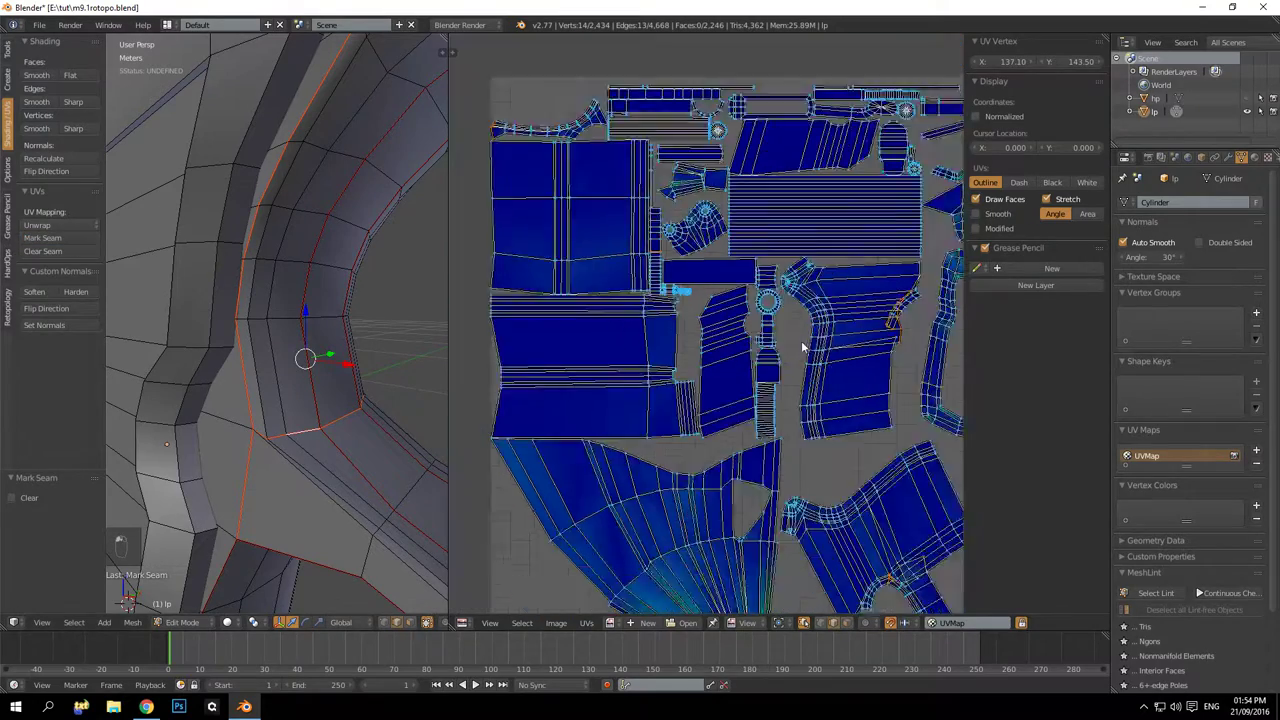
pyautogui.scroll(7, 783, 354)
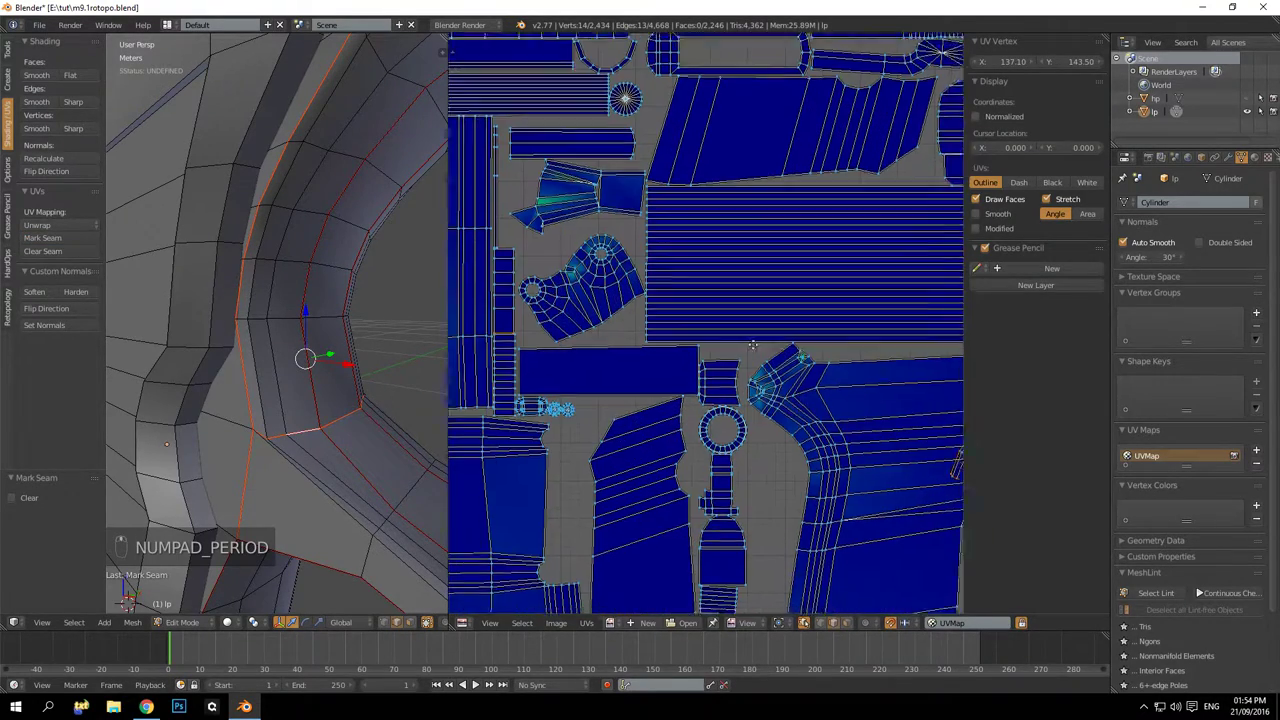
# Undo both trial seams behind the trigger guard and clear the selection
pyautogui.hotkey('ctrl', 'z')
pyautogui.hotkey('ctrl', 'z')
pyautogui.hotkey('ctrl', 'z')
pyautogui.hotkey('ctrl', 'z')
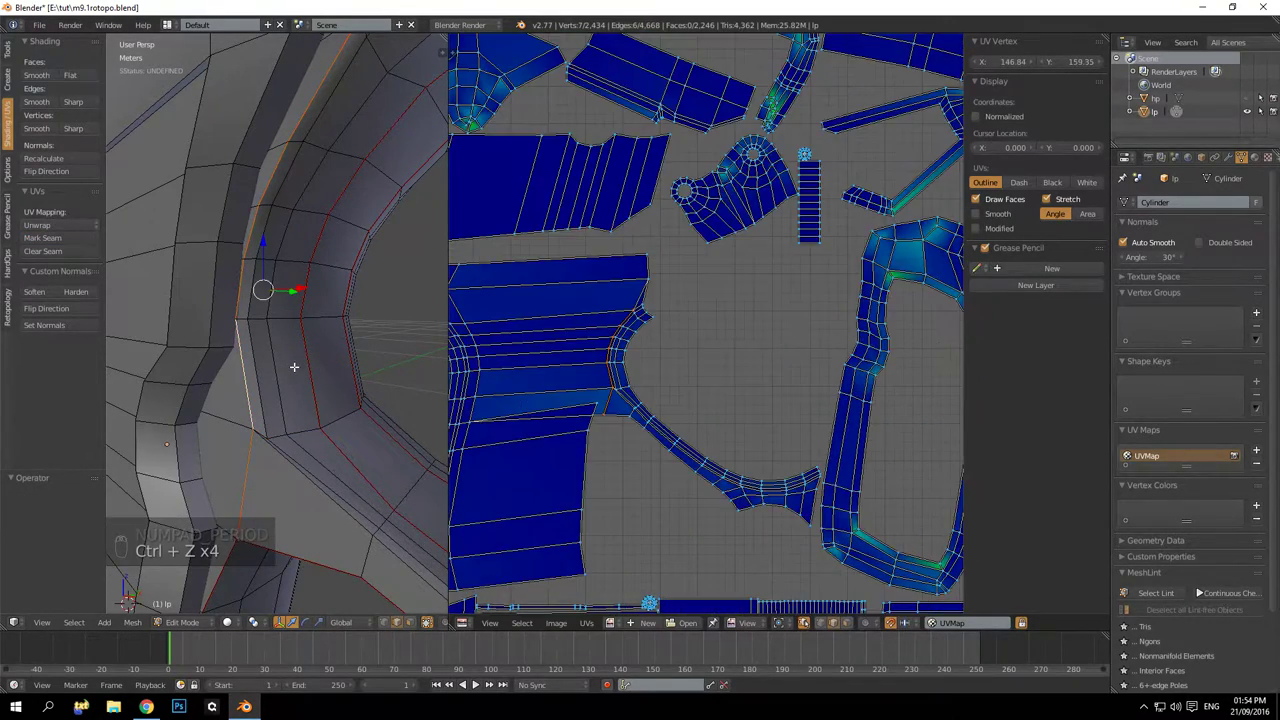
pyautogui.press('a')
# Try moving the short edge where the grip's front strip meets the trigger guard, and undo the move
pyautogui.moveTo(293, 373); pyautogui.dragTo(295, 449, button='middle')
pyautogui.rightClick(300, 466)
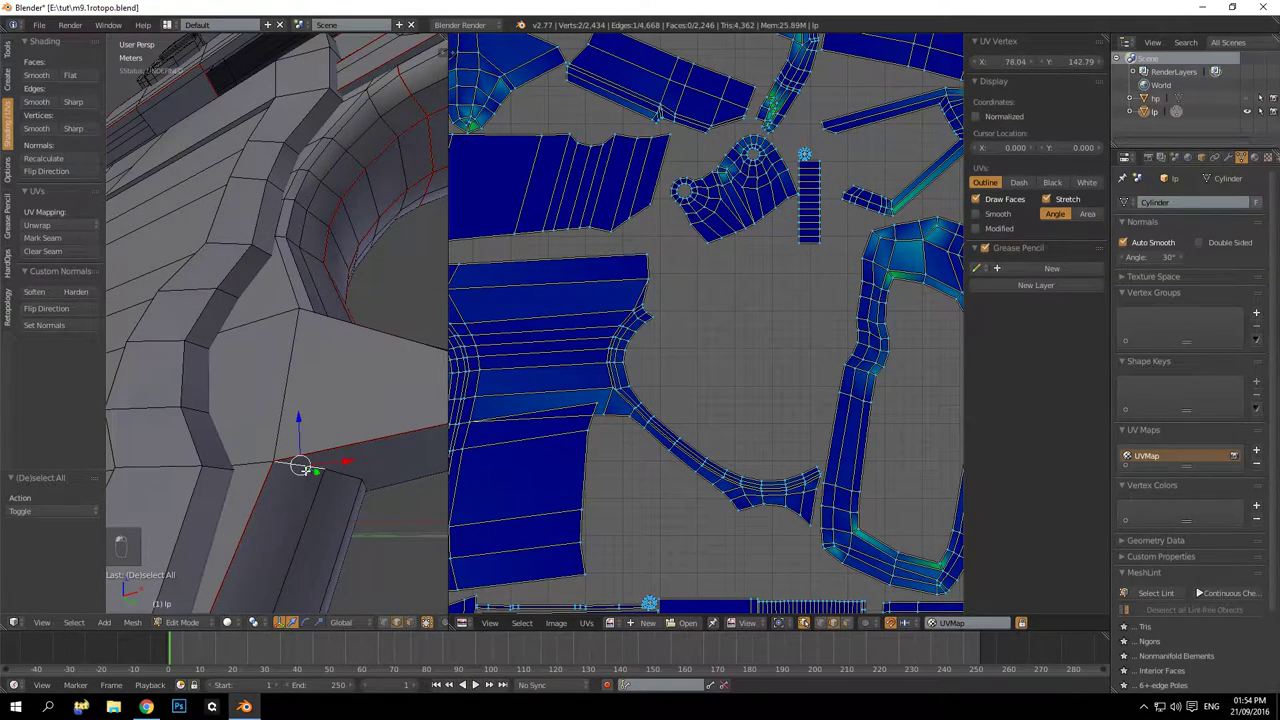
pyautogui.press('g')
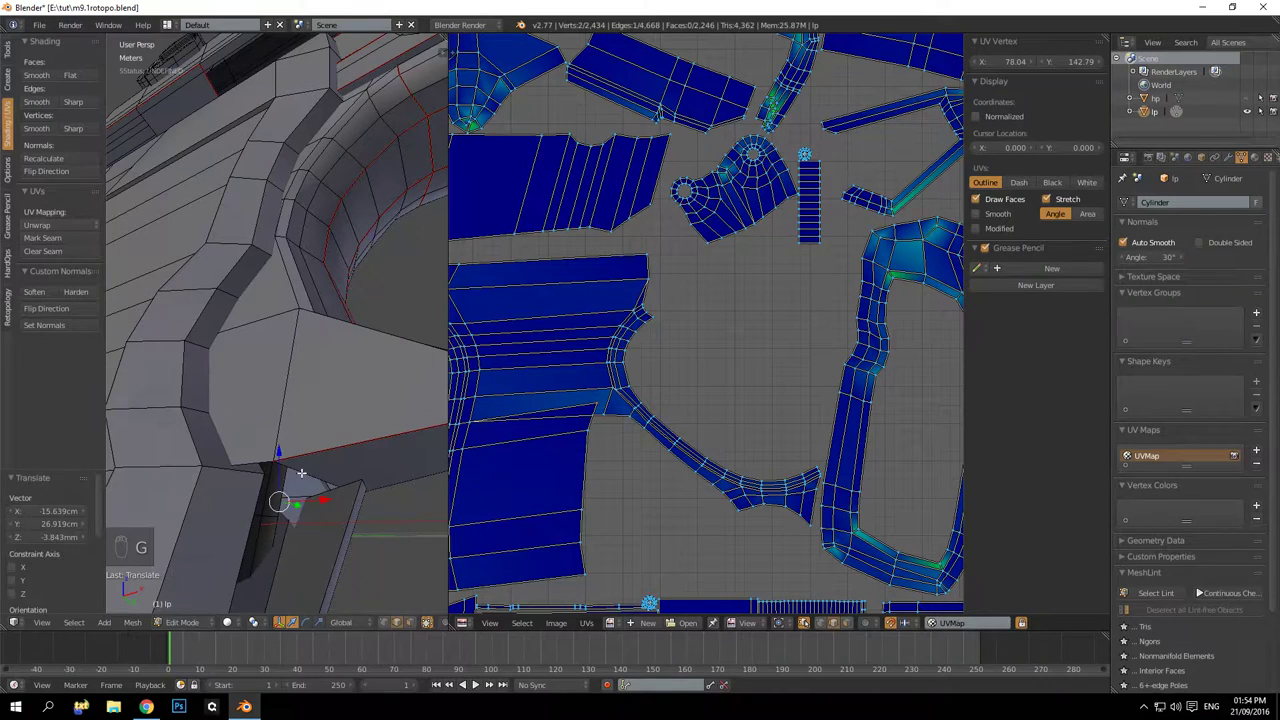
pyautogui.hotkey('ctrl', 'z')
pyautogui.press('a')
# Try marking a seam on the grip edge behind the overlapping UV faces below the trigger guard, and undo the seam
pyautogui.moveTo(286, 457); pyautogui.dragTo(294, 449, button='middle')
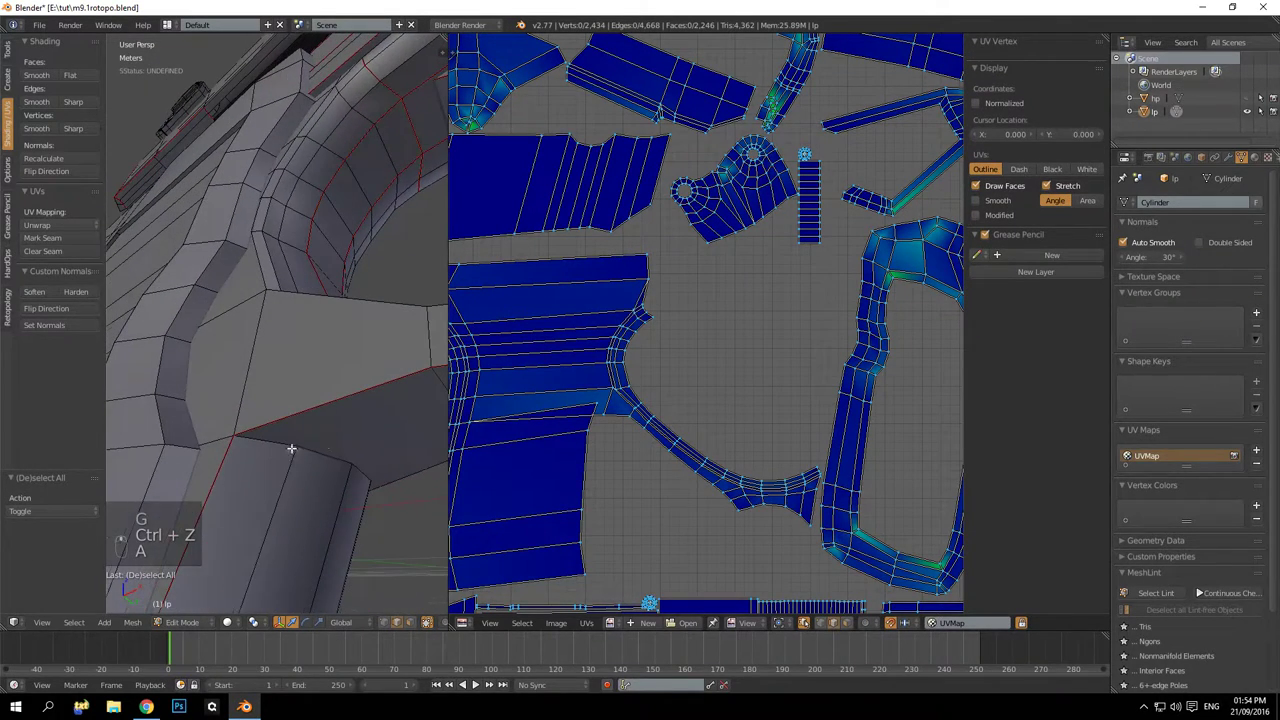
pyautogui.rightClick(596, 407)
pyautogui.scroll(-2, 590, 408)
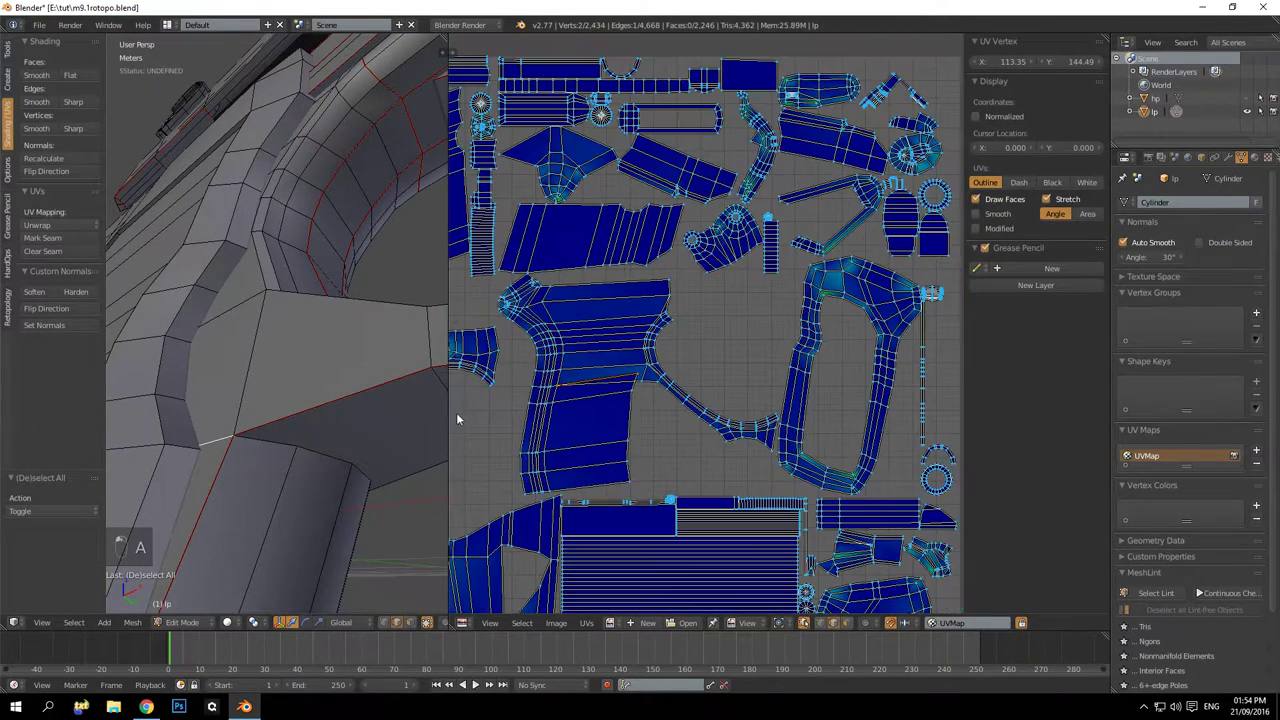
pyautogui.press('KP_Decimal')
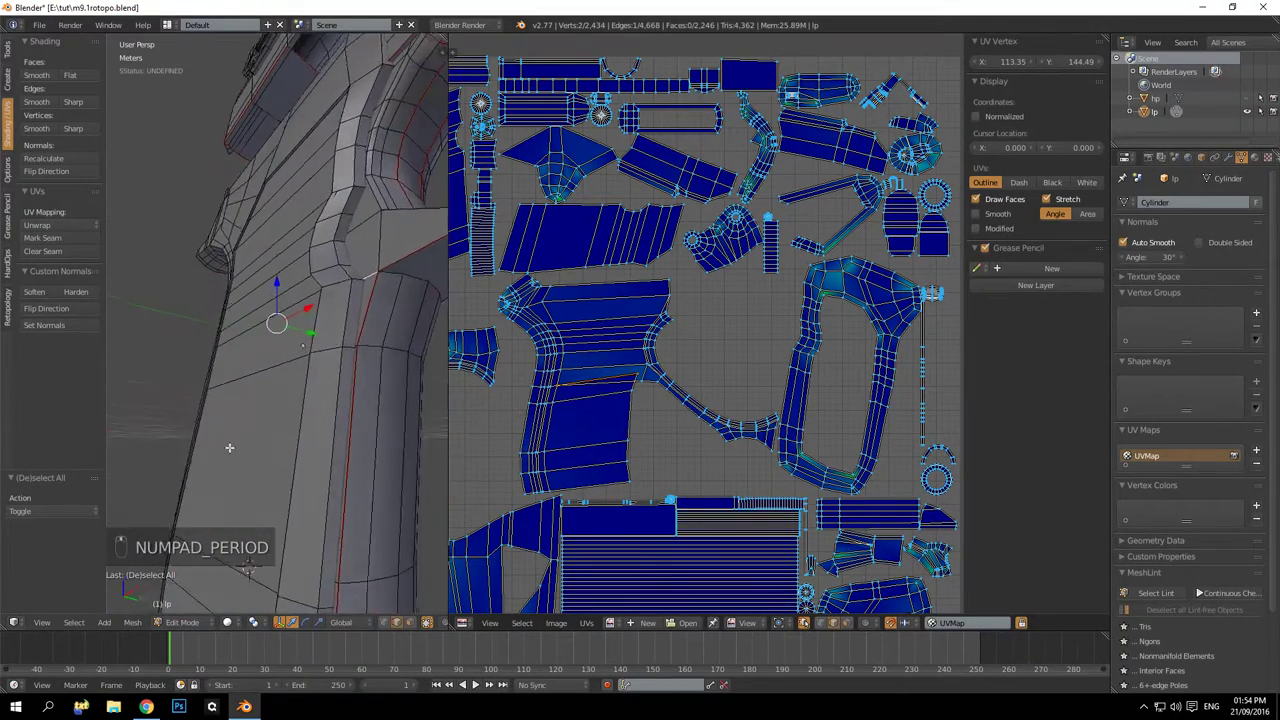
pyautogui.moveTo(214, 398); pyautogui.dragTo(154, 338, button='middle')
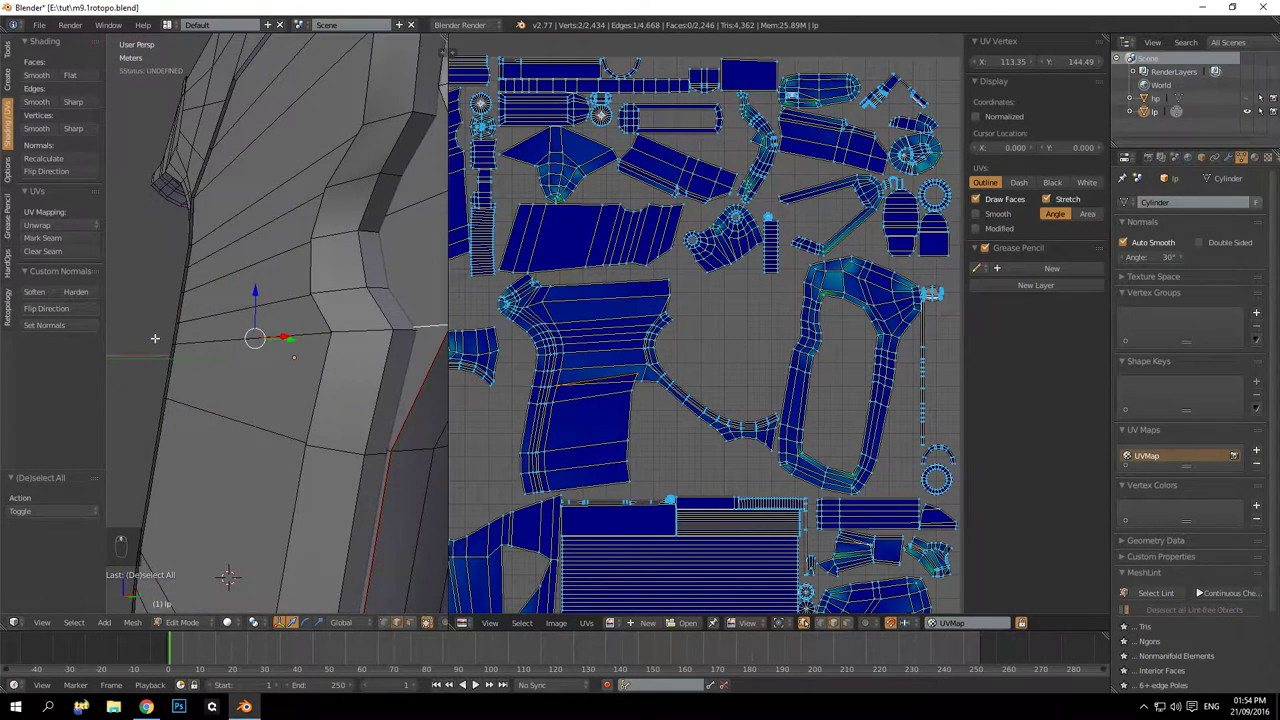
pyautogui.click(37, 238)
pyautogui.hotkey('ctrl', 'z')
pyautogui.moveTo(146, 348); pyautogui.dragTo(294, 357, button='middle')
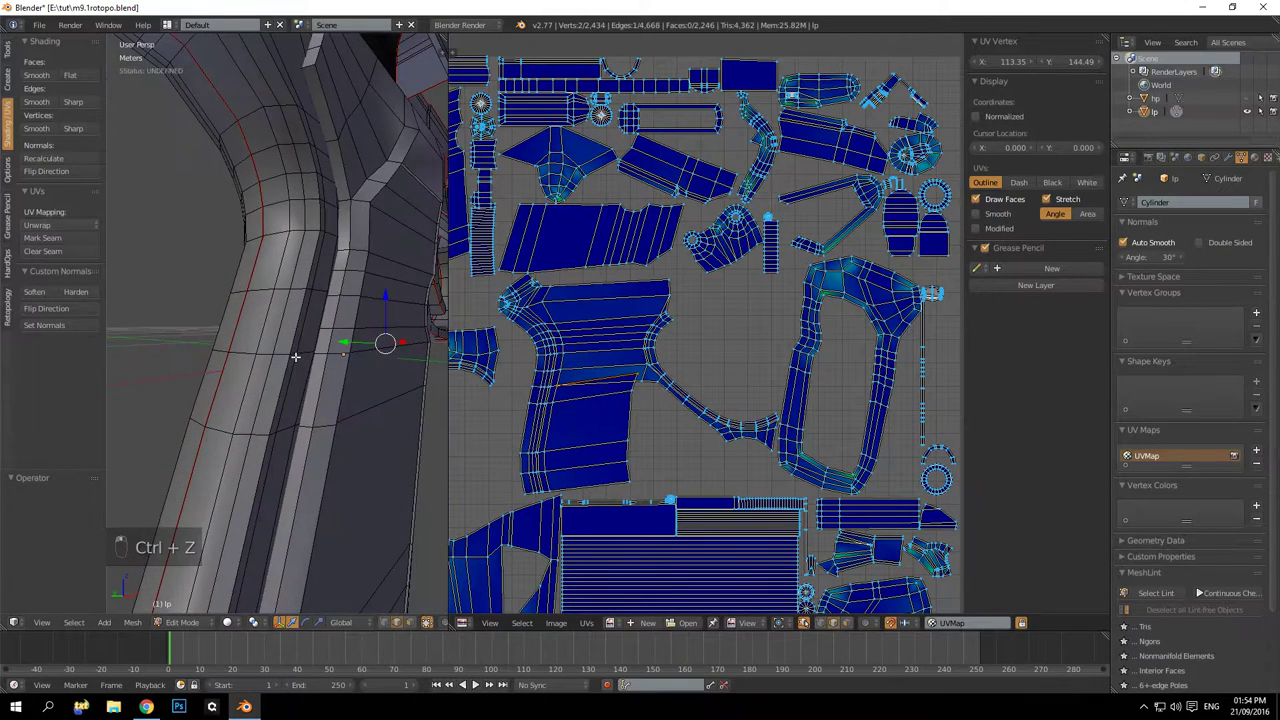
# Try a seam along the edge loop across the grip just below the trigger guard, check the islands, and undo it
pyautogui.press('a')
pyautogui.scroll(-2, 295, 355)
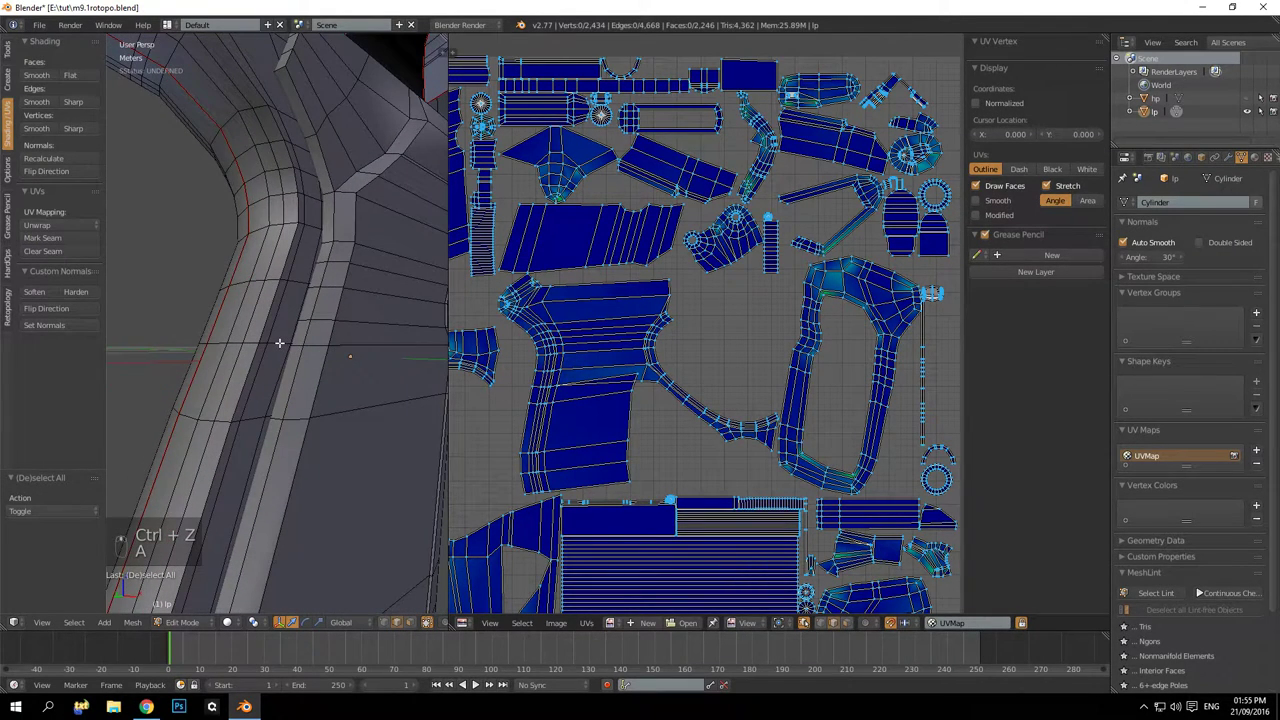
pyautogui.keyDown('alt'); pyautogui.rightClick(286, 341); pyautogui.keyUp('alt')
pyautogui.scroll(-4, 283, 337)
pyautogui.moveTo(283, 337); pyautogui.dragTo(169, 332, button='middle')
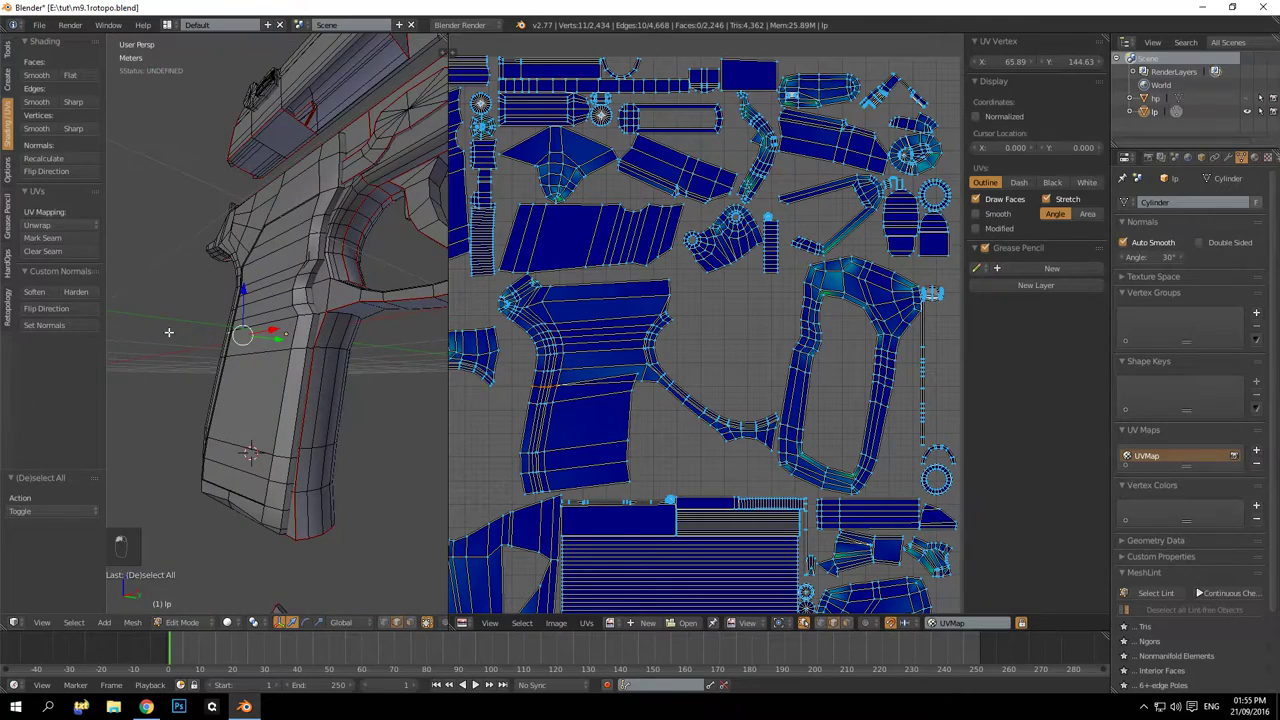
pyautogui.scroll(3, 218, 340)
pyautogui.moveTo(323, 317); pyautogui.dragTo(221, 350, button='middle')
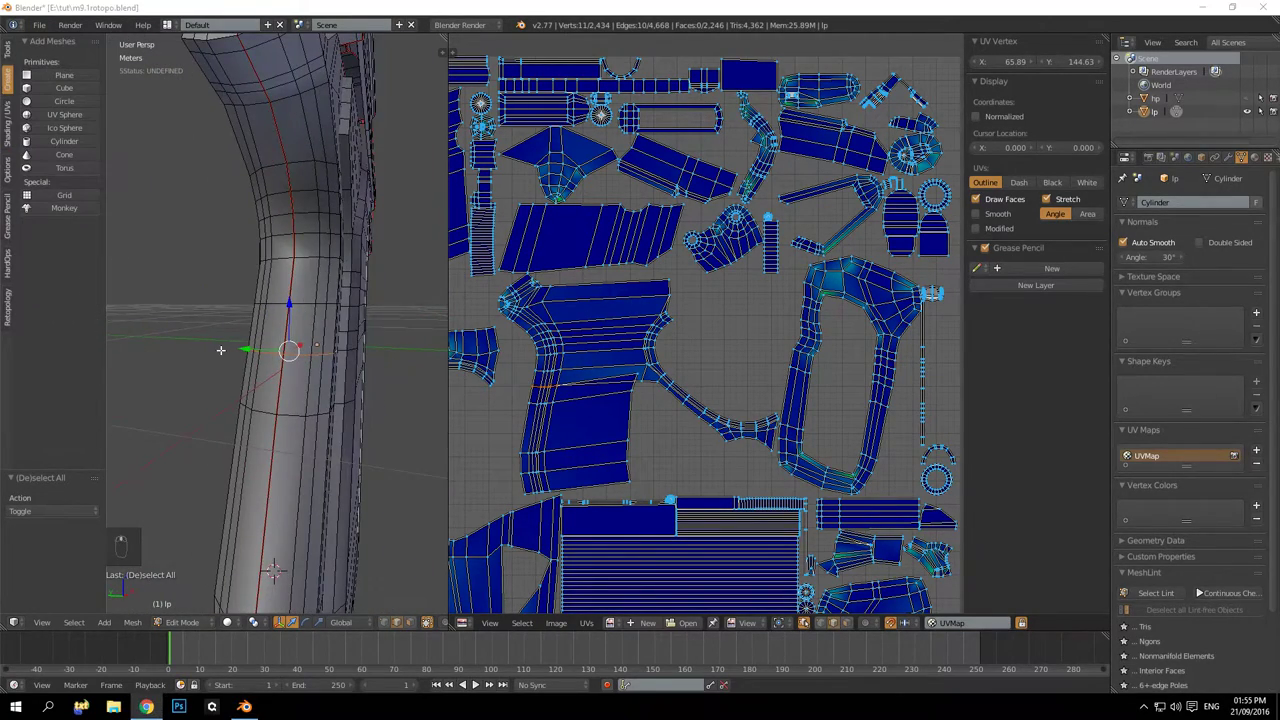
pyautogui.moveTo(221, 350)
pyautogui.mouseDown(button='middle')
pyautogui.moveTo(326, 352)
pyautogui.moveTo(245, 350)
pyautogui.mouseUp(button='middle')
pyautogui.click(12, 170)
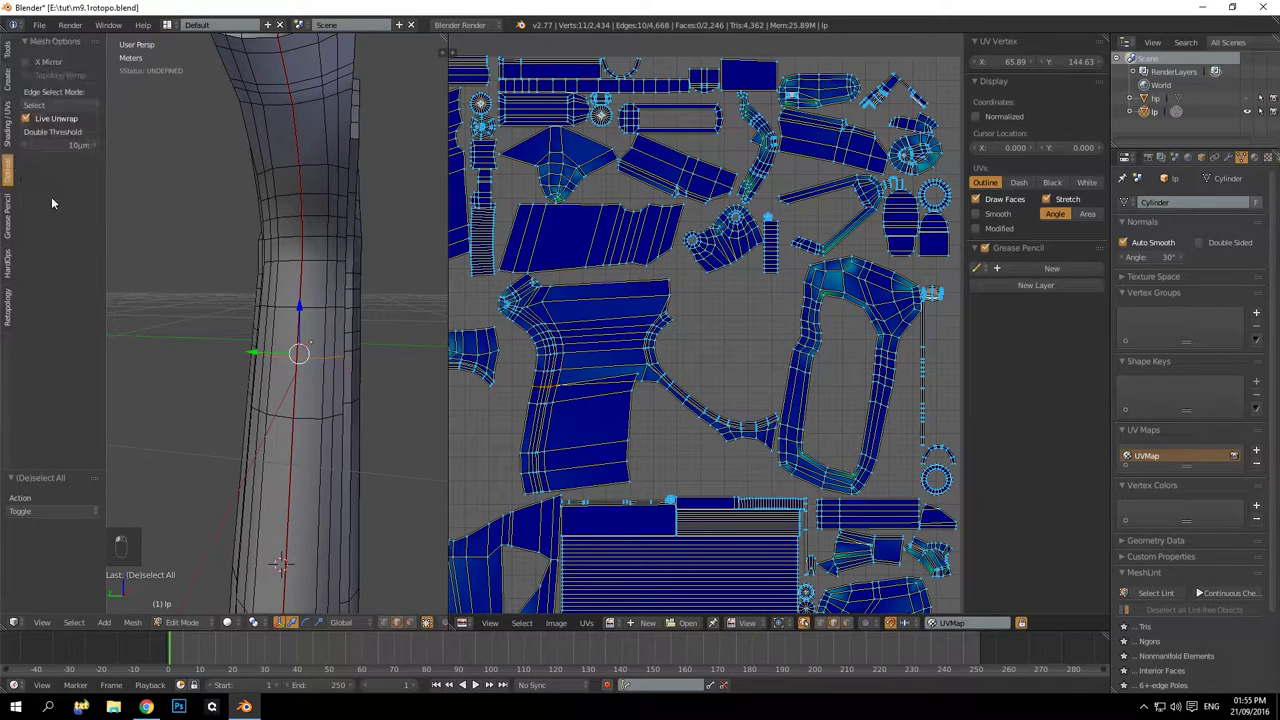
pyautogui.click(10, 112)
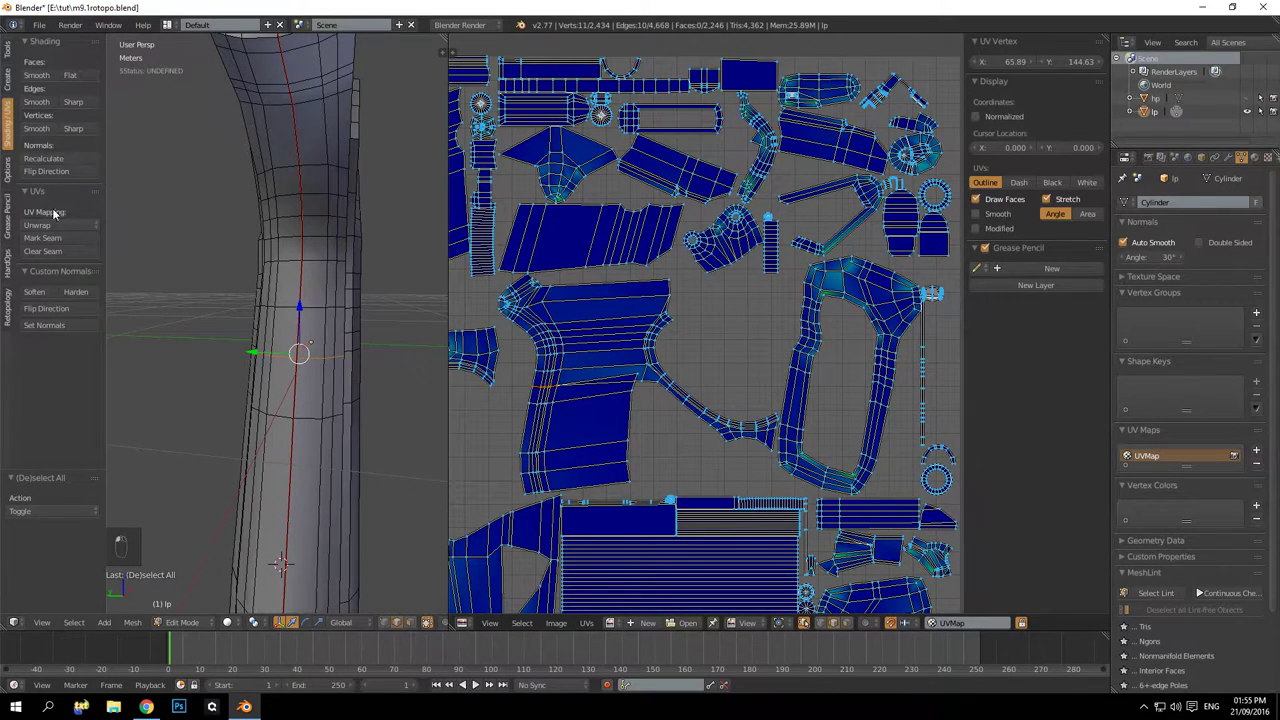
pyautogui.click(62, 238)
pyautogui.press('KP_Decimal')
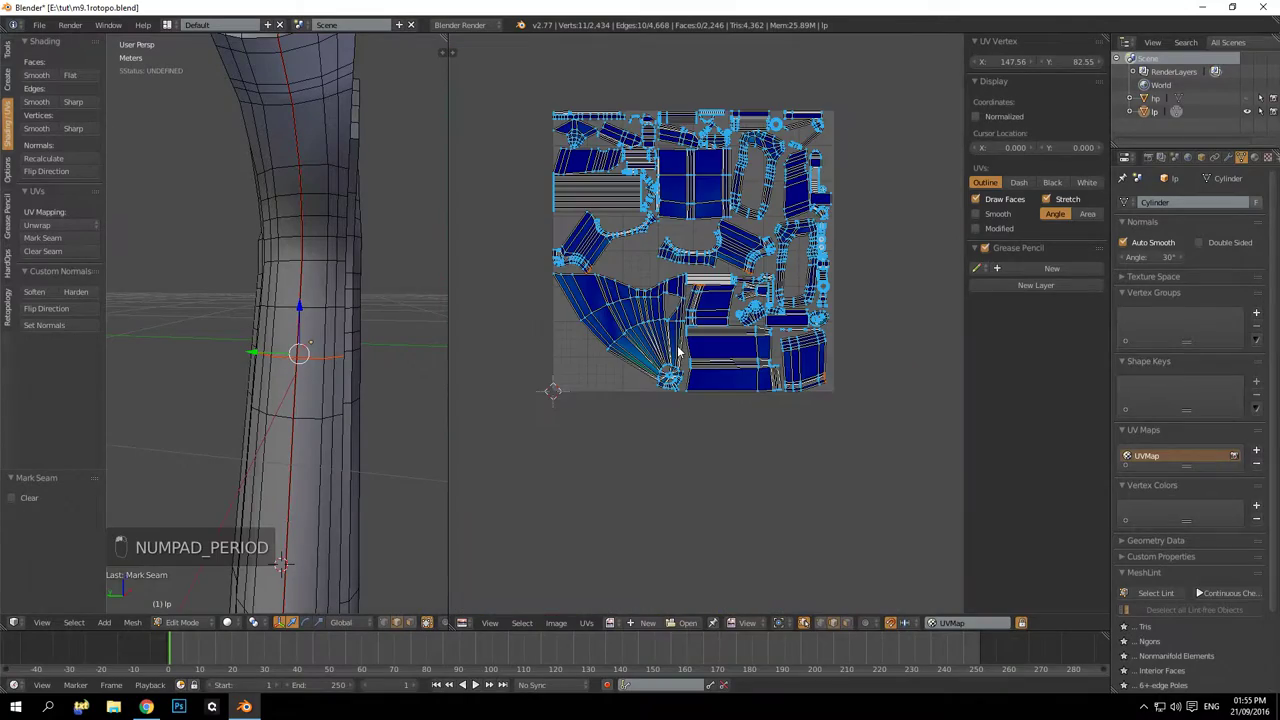
pyautogui.scroll(3, 697, 313)
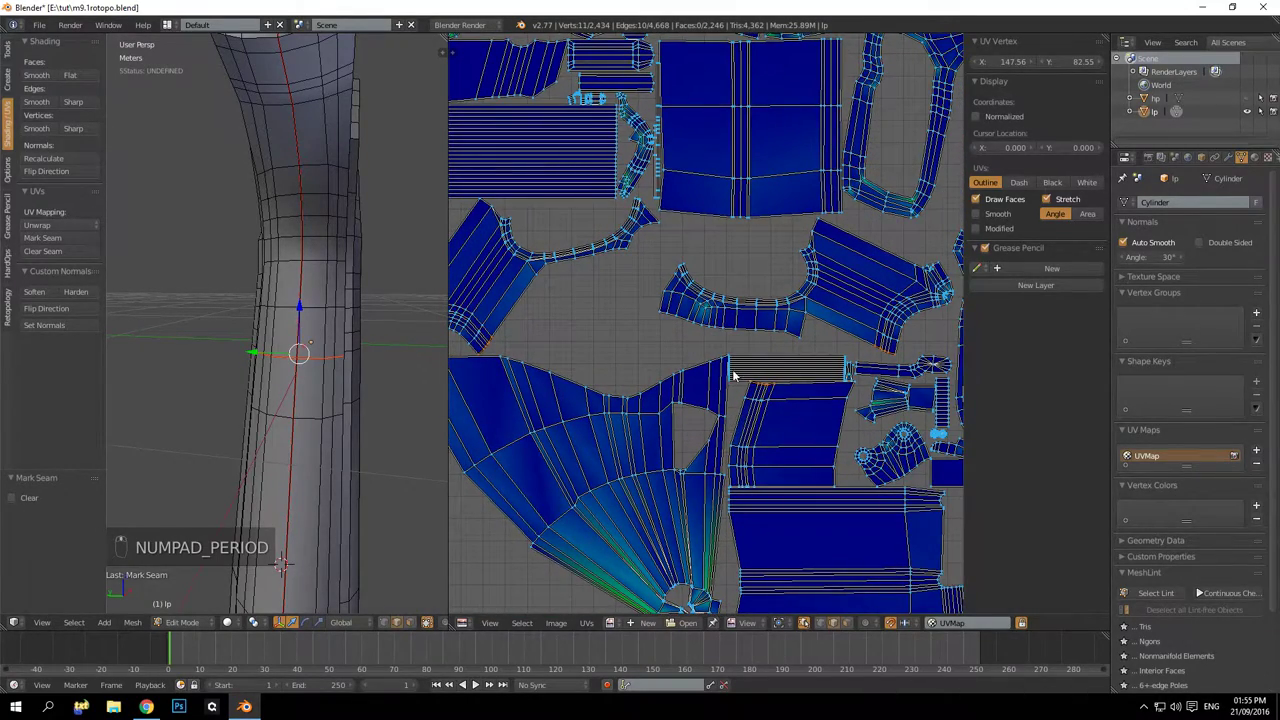
pyautogui.hotkey('ctrl', 'z')
pyautogui.press('a')
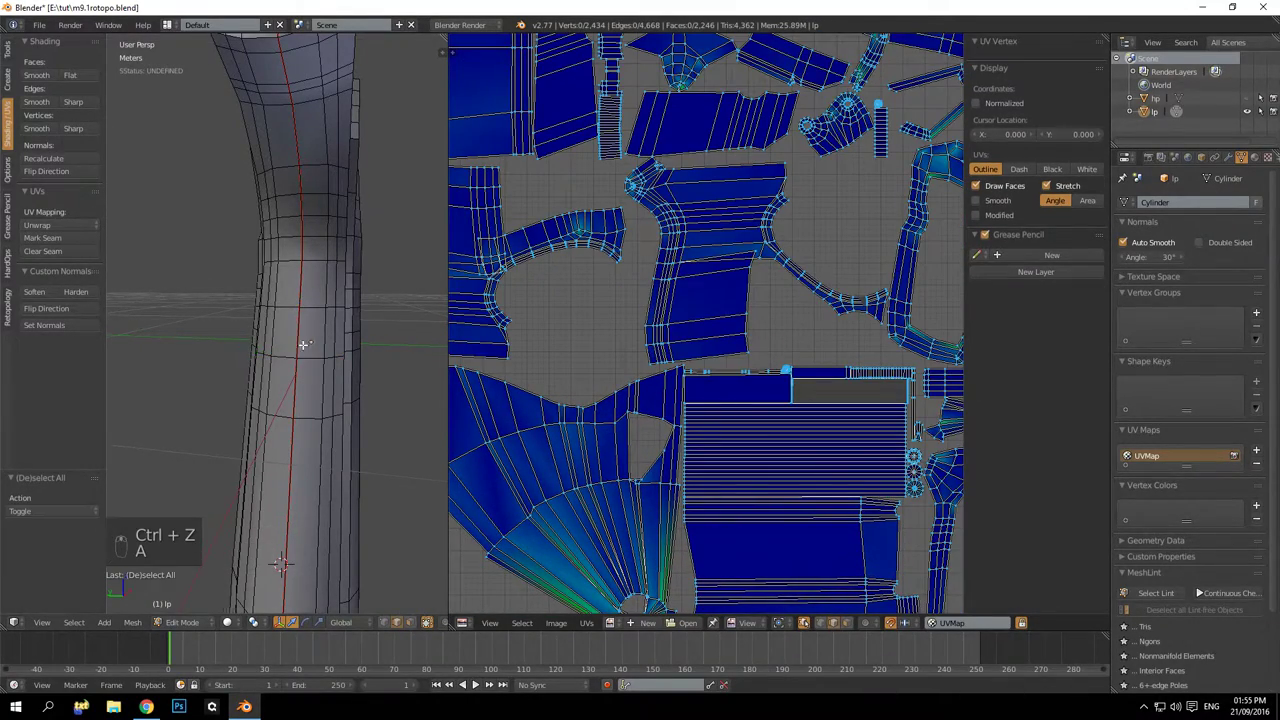
# Try repositioning the vertex where the trigger guard's lower seam meets the grip's front seam with snapping enabled
pyautogui.moveTo(640, 331); pyautogui.dragTo(576, 333, button='middle')
pyautogui.scroll(1, 505, 324)
pyautogui.moveTo(500, 326); pyautogui.dragTo(762, 400, button='middle')
pyautogui.scroll(4, 748, 376)
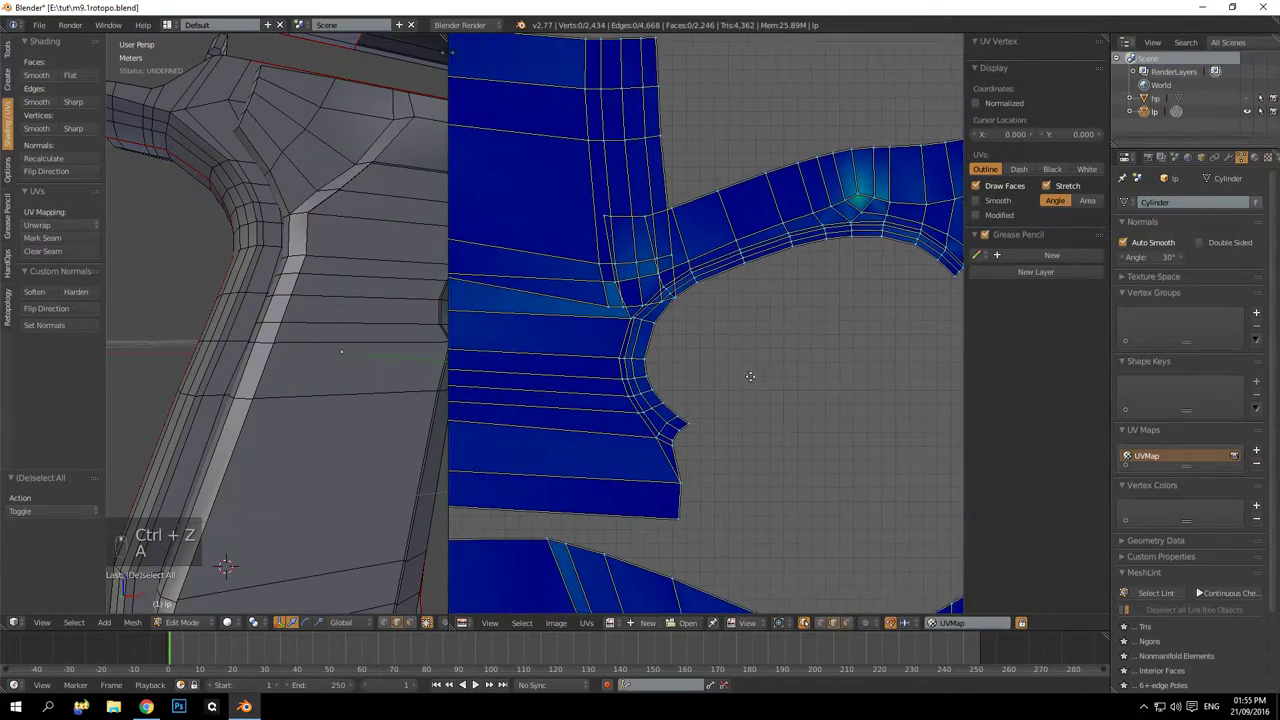
pyautogui.scroll(-5, 735, 360)
pyautogui.moveTo(346, 352); pyautogui.dragTo(296, 326, button='middle')
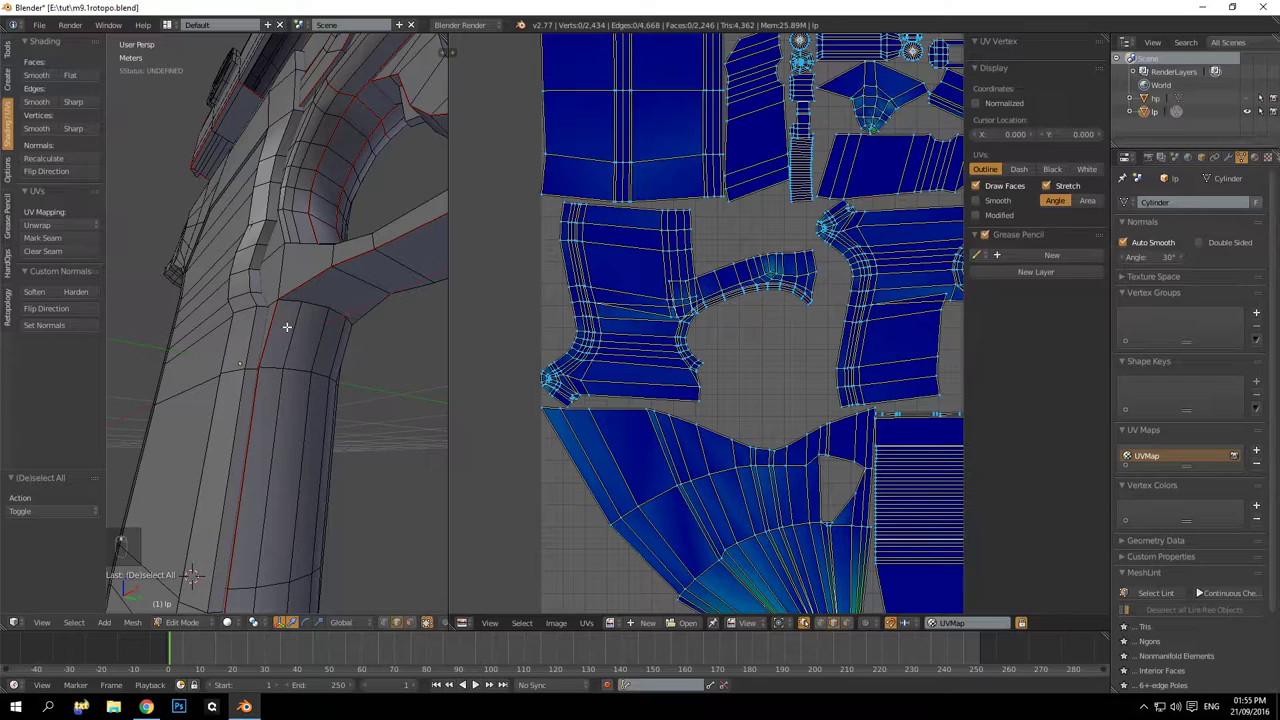
pyautogui.rightClick(278, 296)
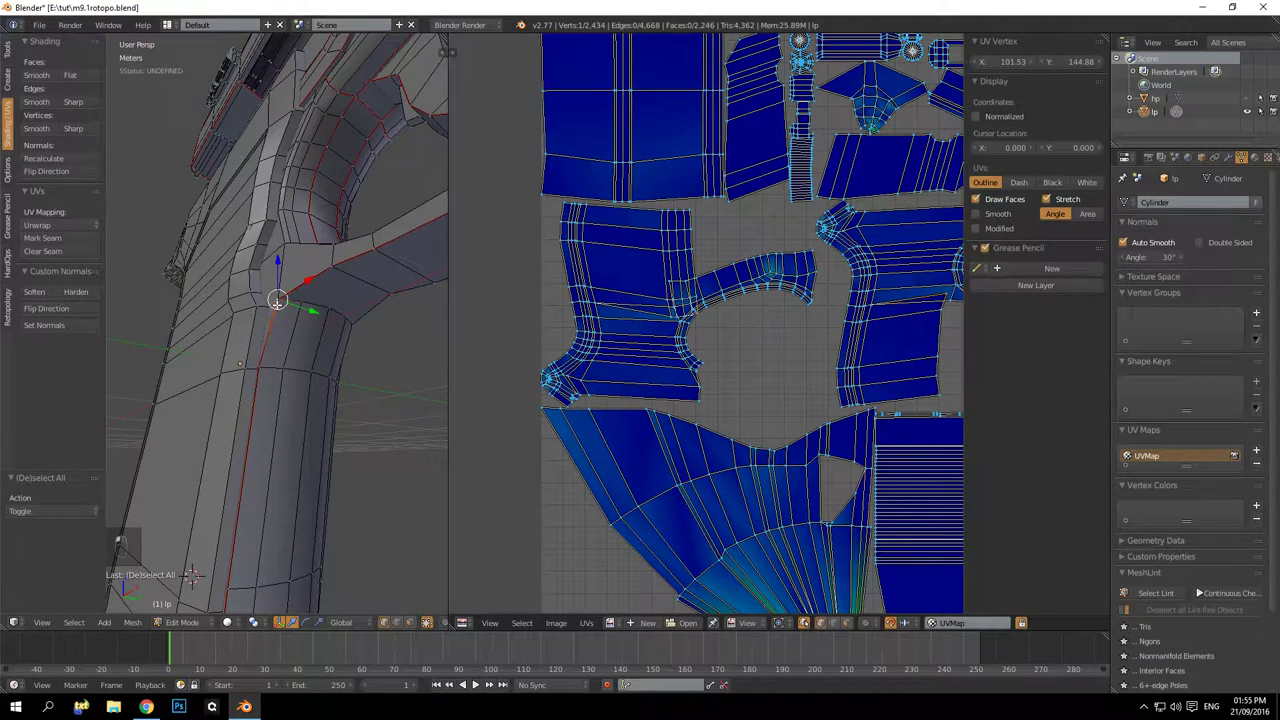
pyautogui.scroll(-4, 435, 627)
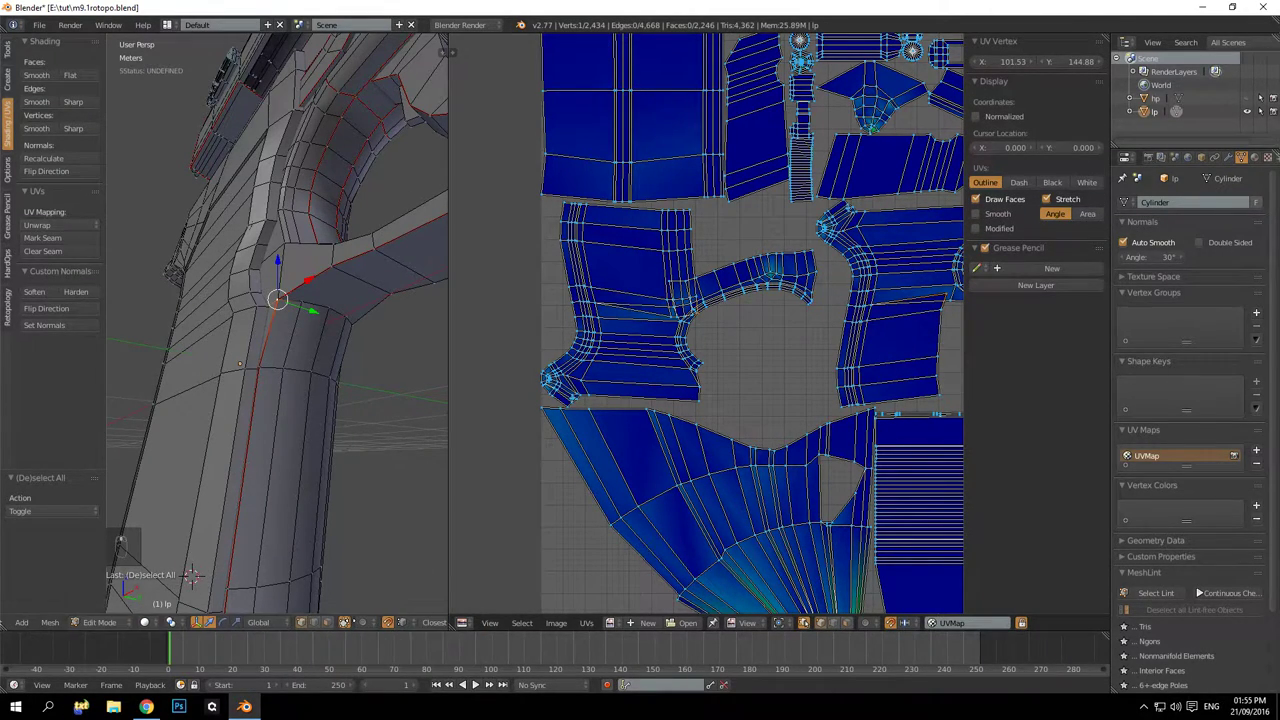
pyautogui.scroll(-3, 392, 622)
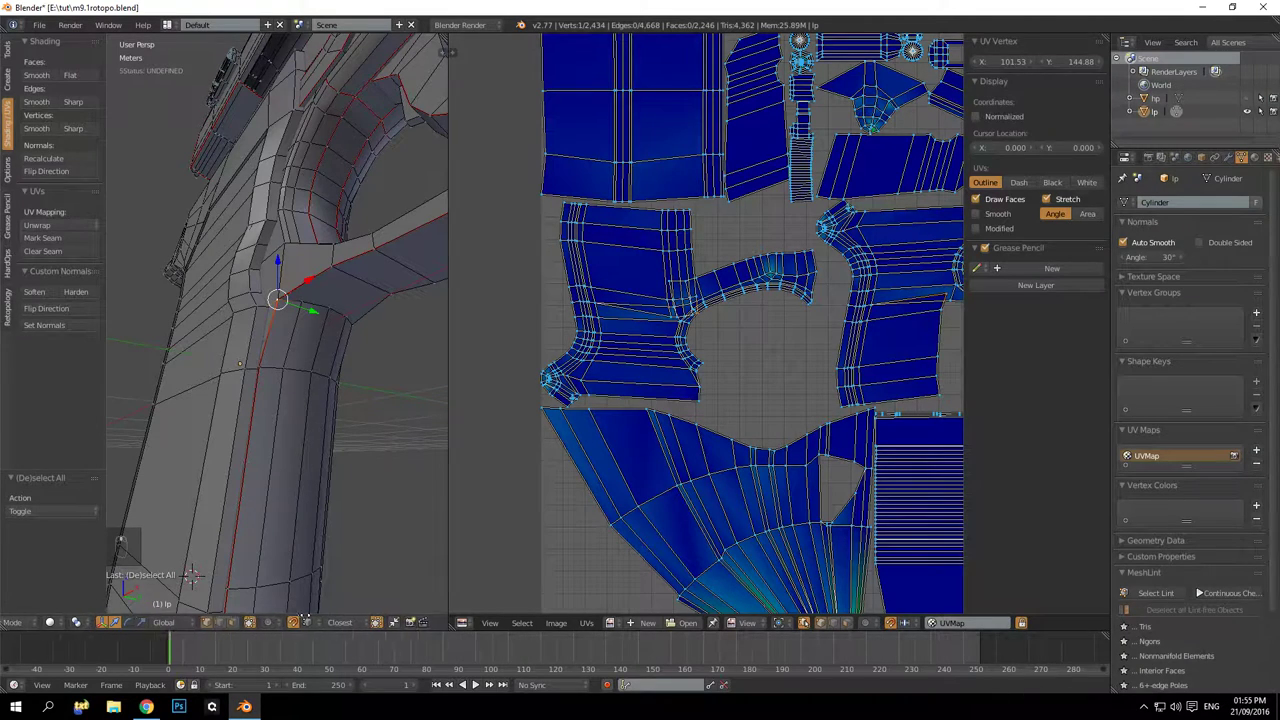
pyautogui.scroll(2, 287, 353)
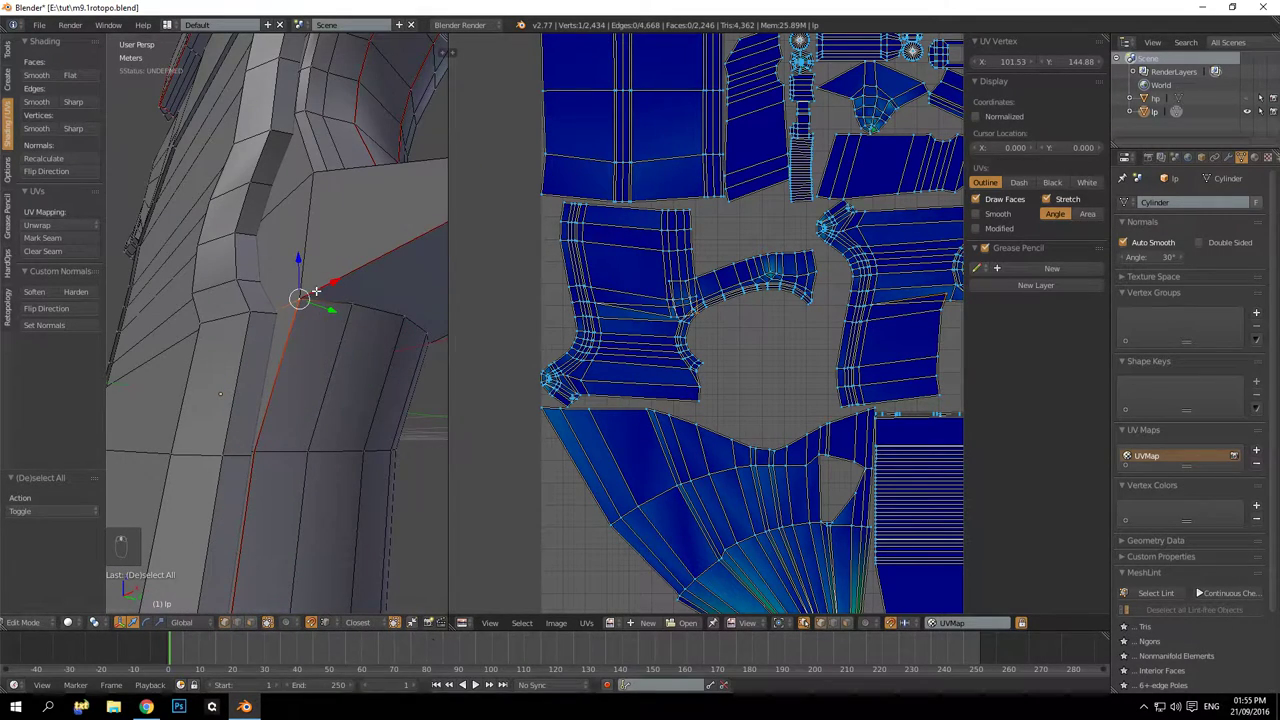
pyautogui.press('g')
pyautogui.click(300, 299)
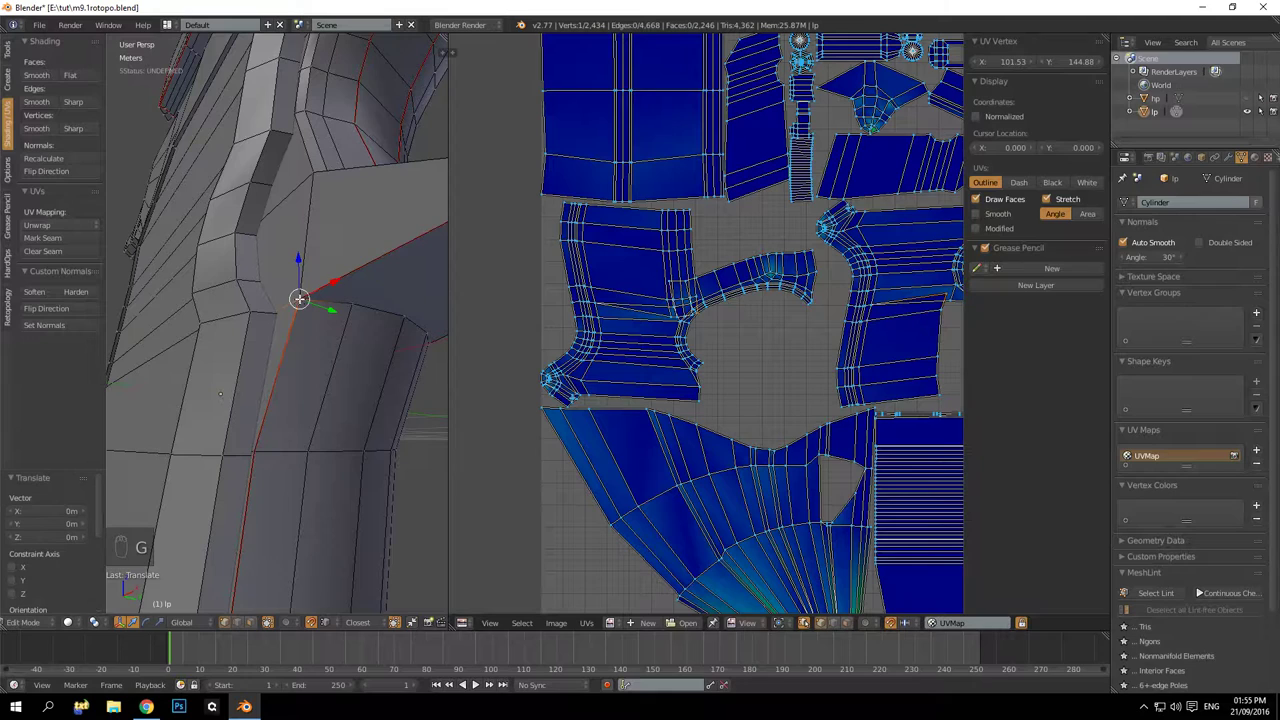
# Unwrap the whole mesh again and check the grip islands
pyautogui.press('a')
pyautogui.press('a')
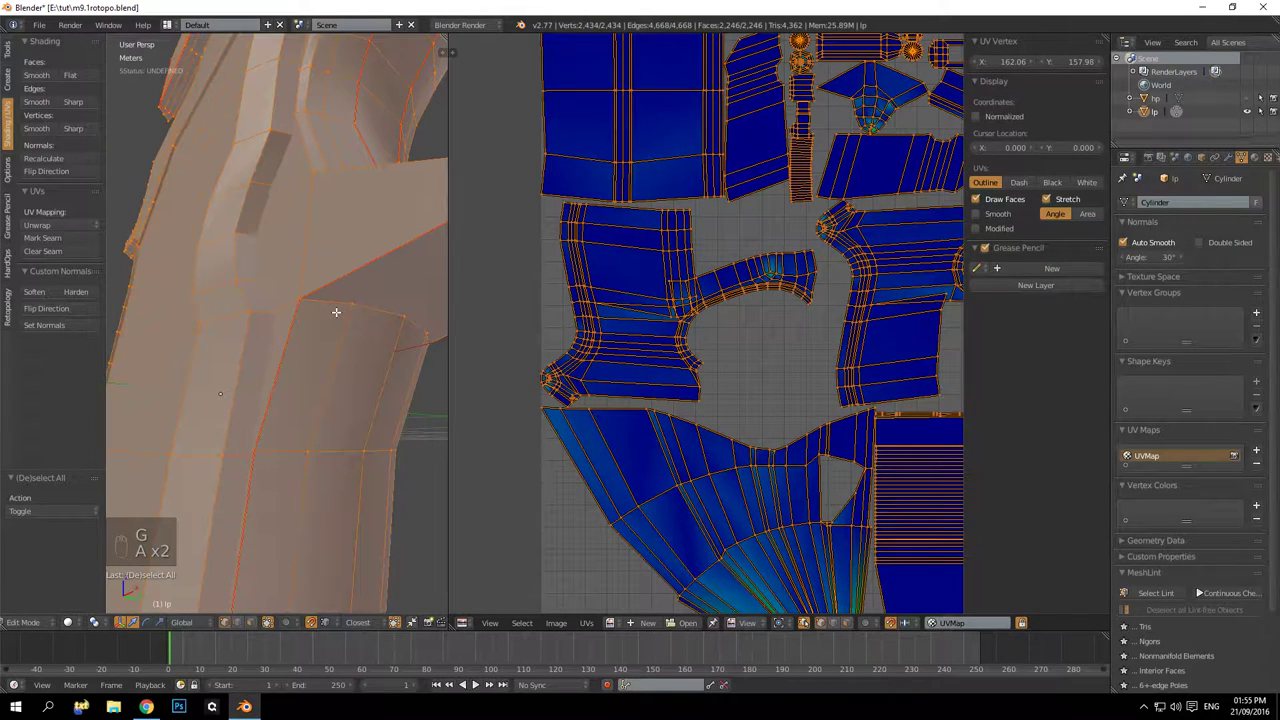
pyautogui.press('u')
pyautogui.click(336, 313)
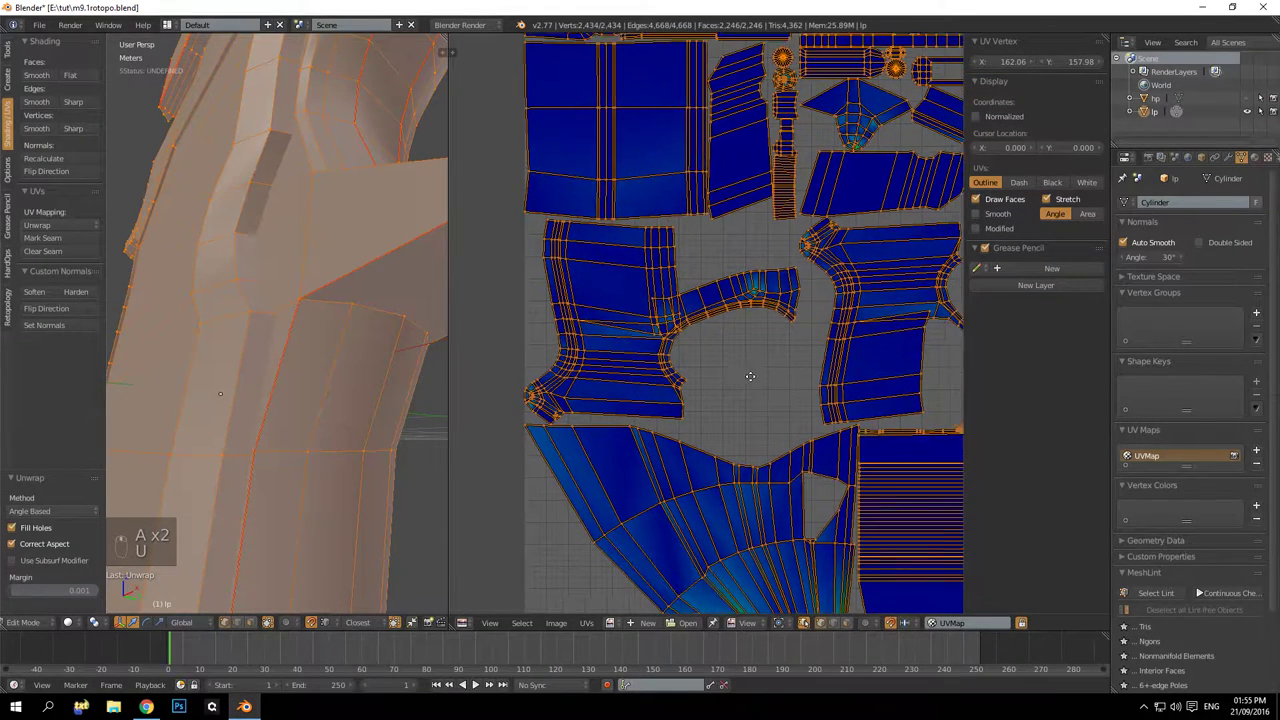
pyautogui.scroll(-3, 790, 400)
pyautogui.scroll(4, 790, 400)
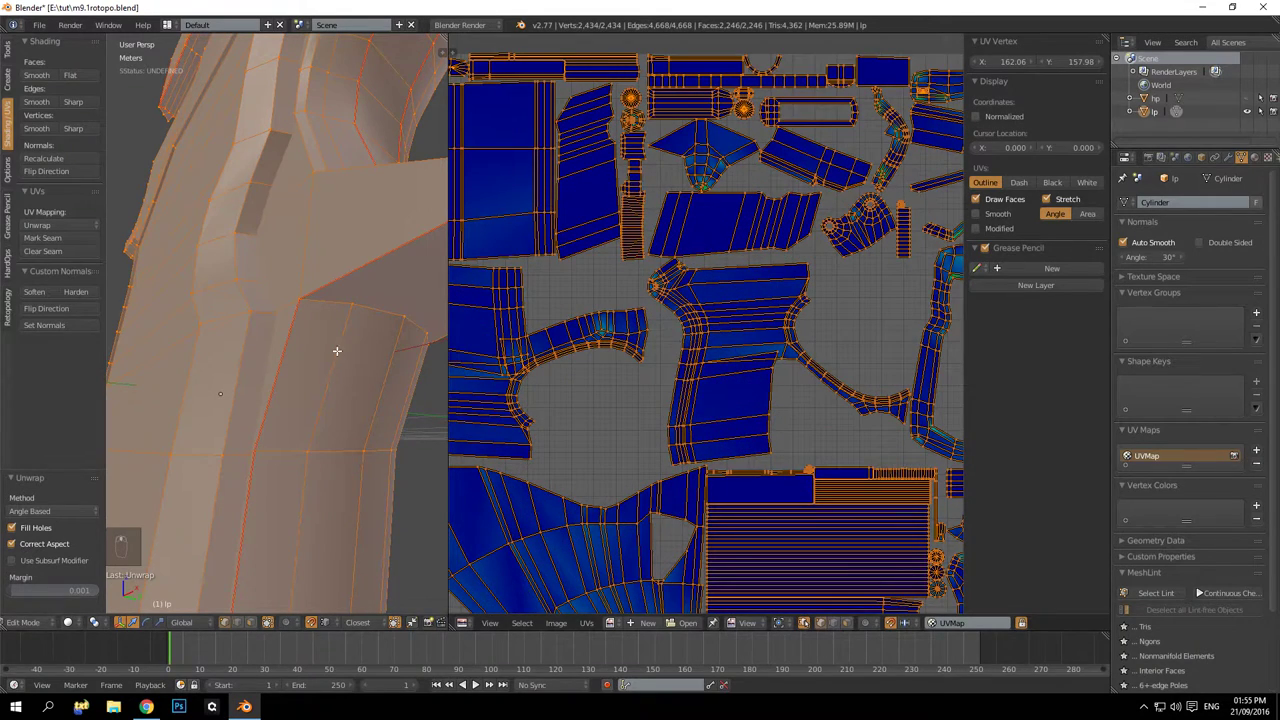
# Undo the latest unwrap, the vertex move and the selections before them
pyautogui.hotkey('ctrl', 'z')
pyautogui.hotkey('ctrl', 'z')
pyautogui.hotkey('ctrl', 'z')
pyautogui.hotkey('ctrl', 'z')
pyautogui.hotkey('ctrl', 'z')
pyautogui.hotkey('ctrl', 'z')
pyautogui.hotkey('ctrl', 'z')
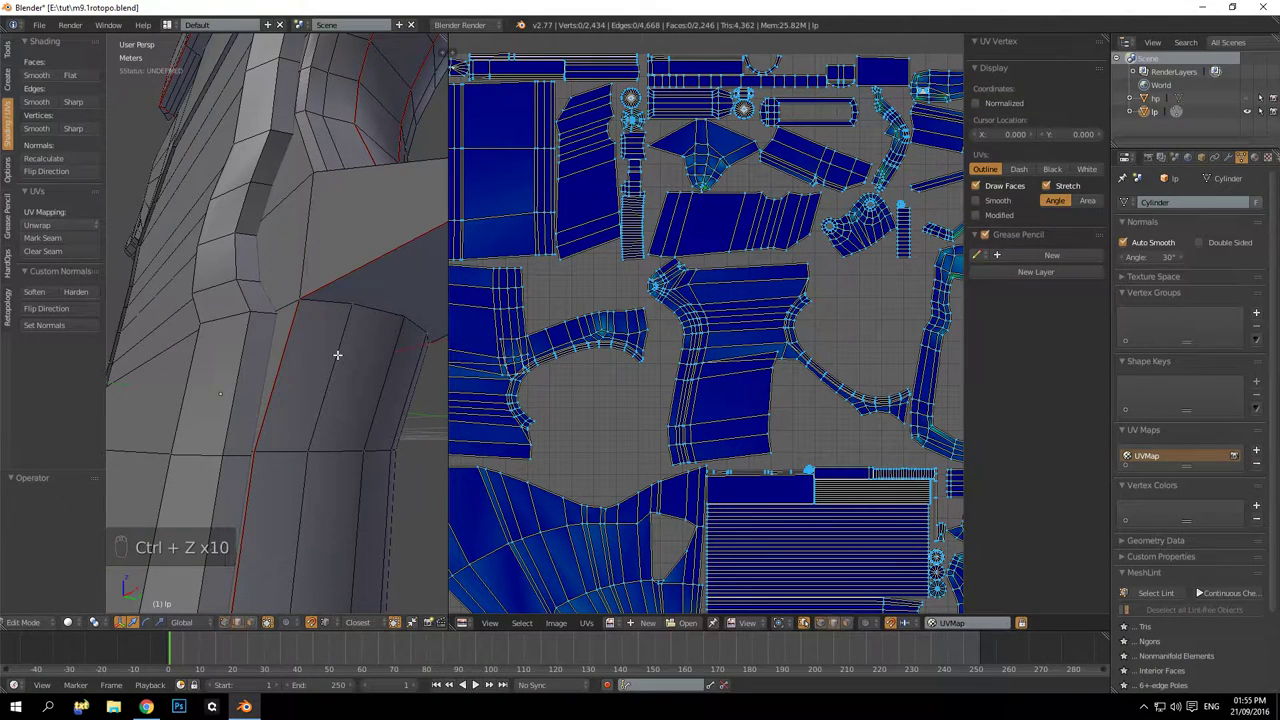
# Try moving the overlapping edge of the grip's UV island below the trigger guard with snapping enabled, and undo the move
pyautogui.moveTo(269, 424); pyautogui.dragTo(282, 433, button='middle')
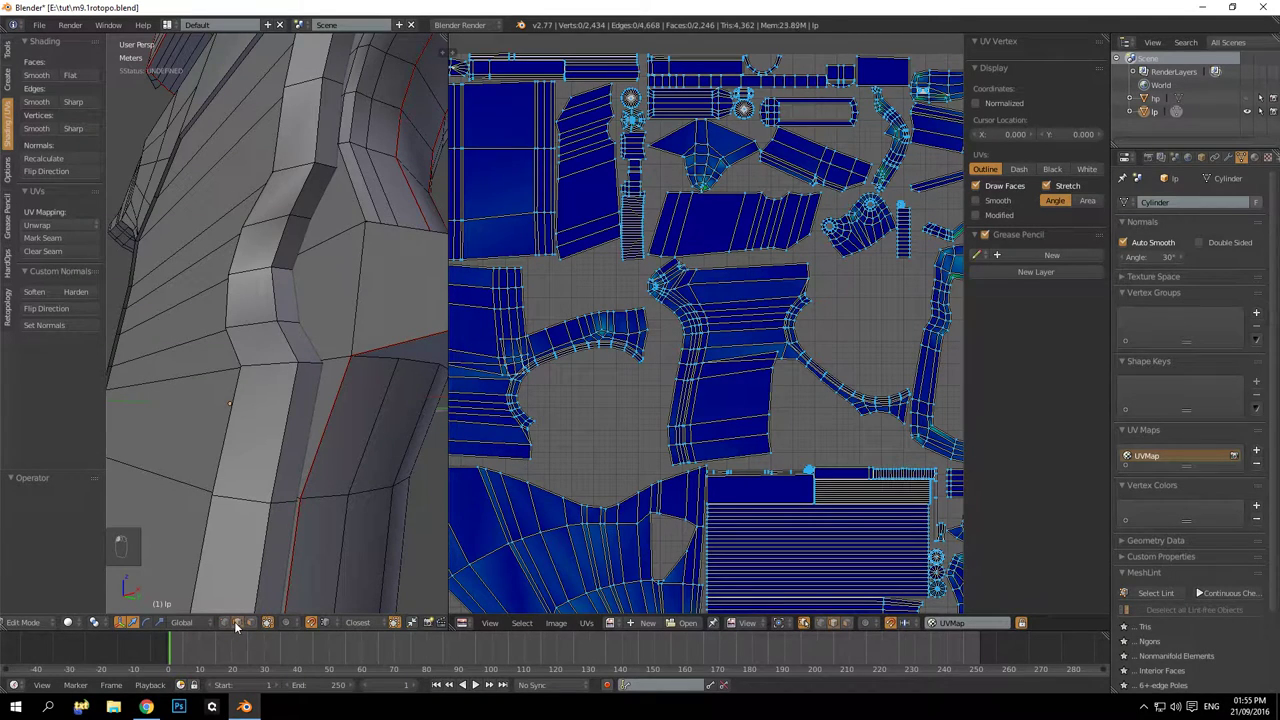
pyautogui.scroll(2, 760, 405)
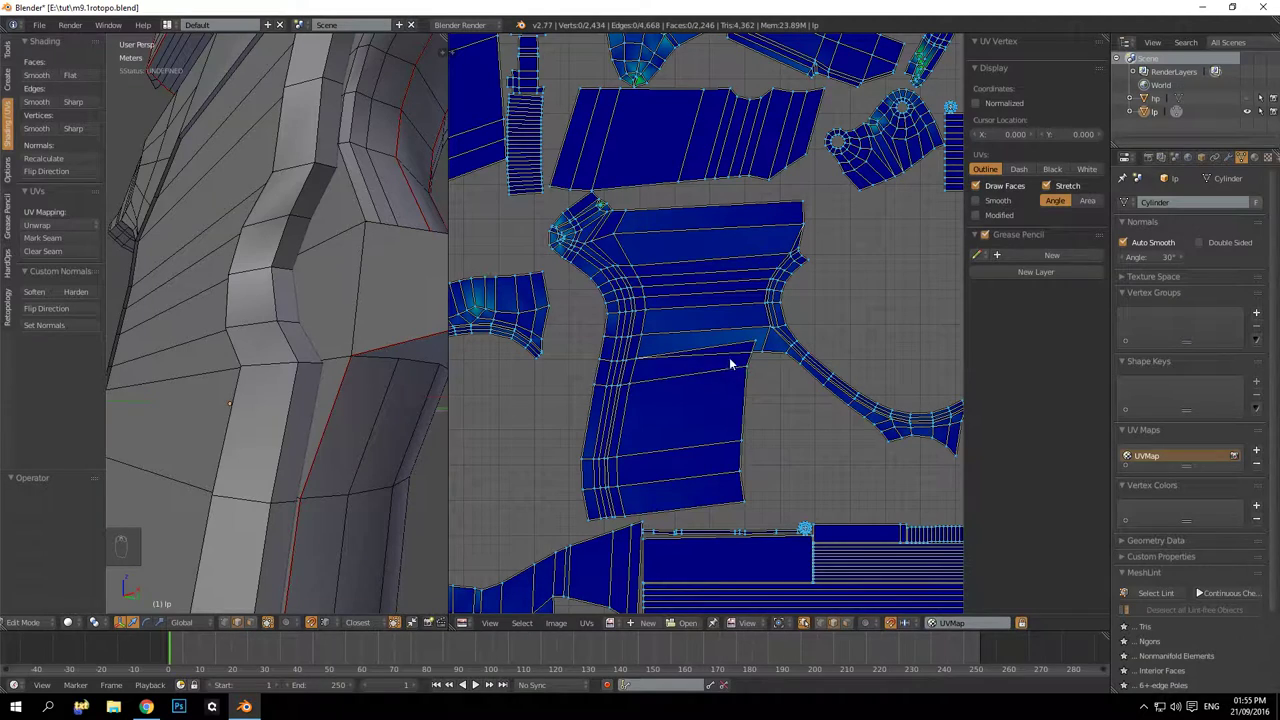
pyautogui.rightClick(753, 340)
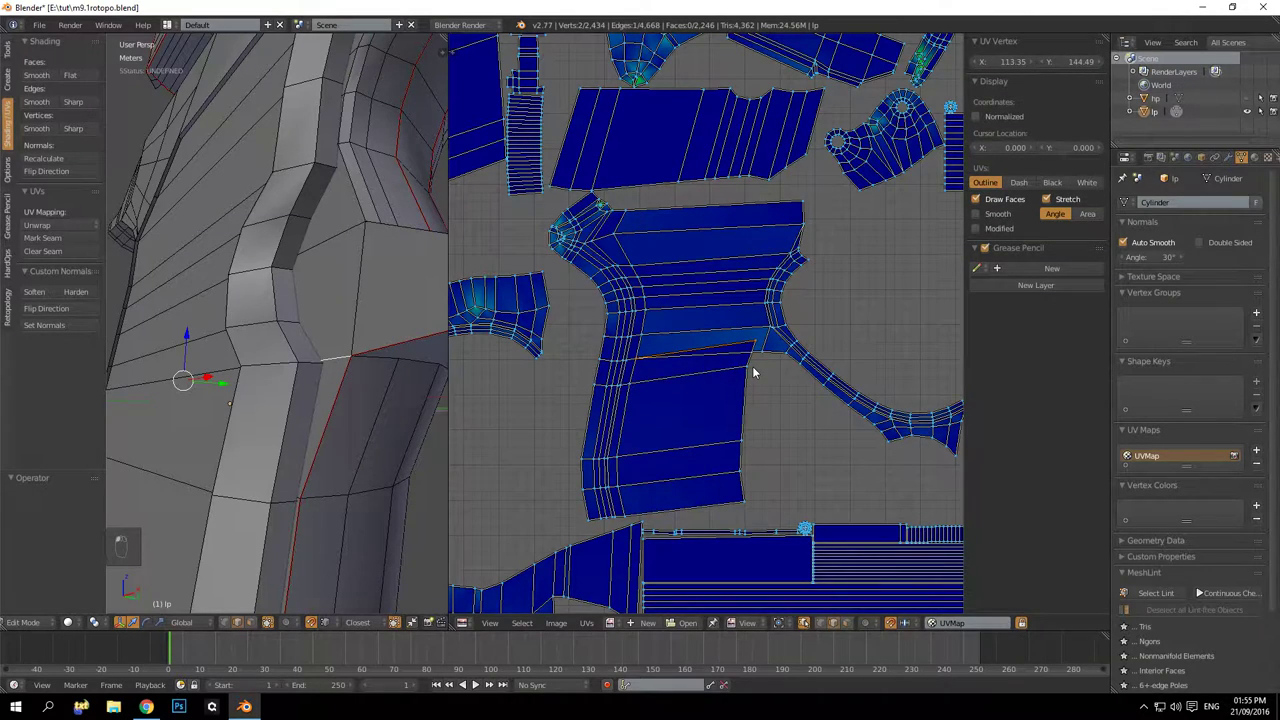
pyautogui.press('g')
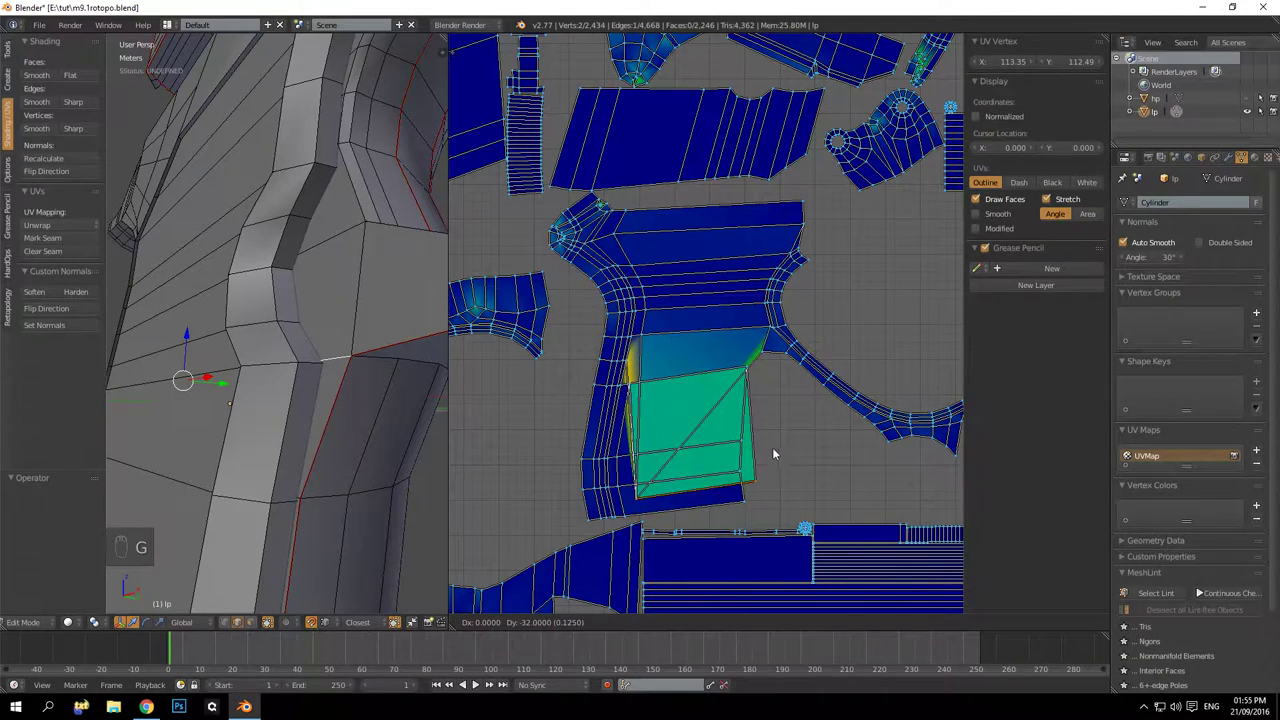
pyautogui.rightClick(778, 425)
pyautogui.hotkey('ctrl', 'z')
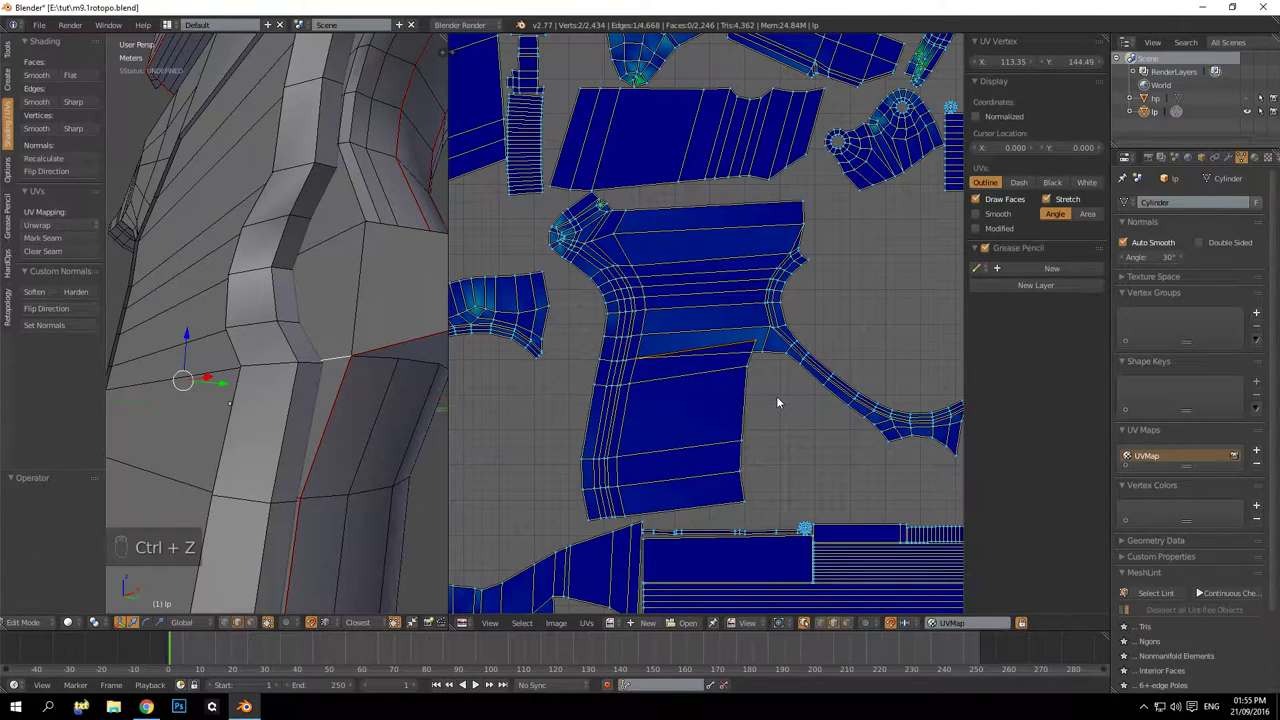
# Turn off snapping, try moving the grip island's overlapping UV edge freely, and undo the move
pyautogui.hotkey('shift', 'Tab')
pyautogui.press('g')
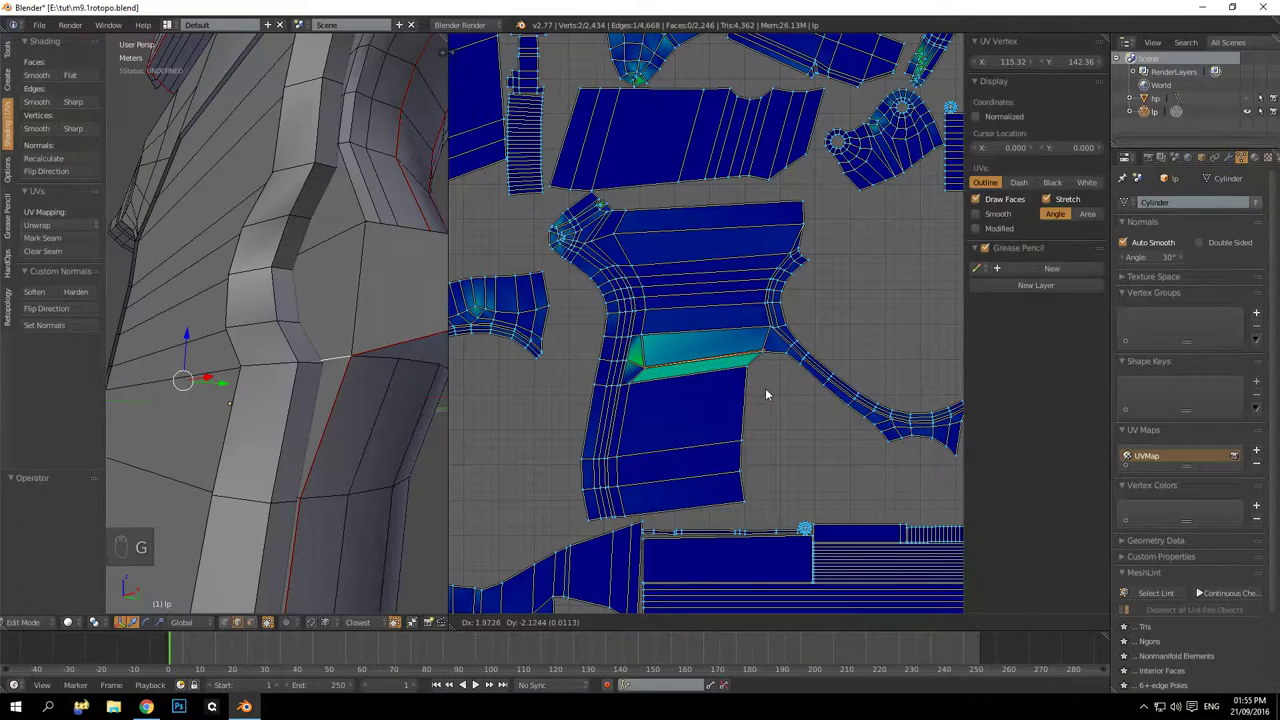
pyautogui.click(764, 366)
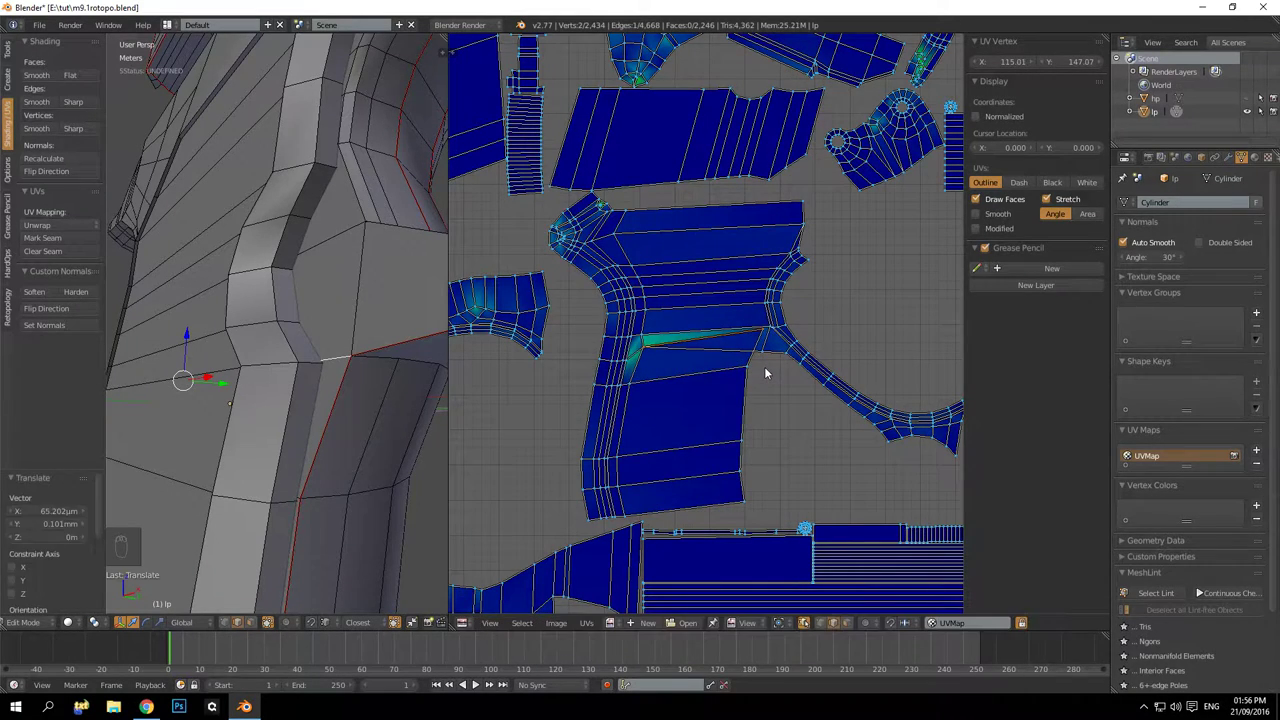
pyautogui.hotkey('ctrl', 'z')
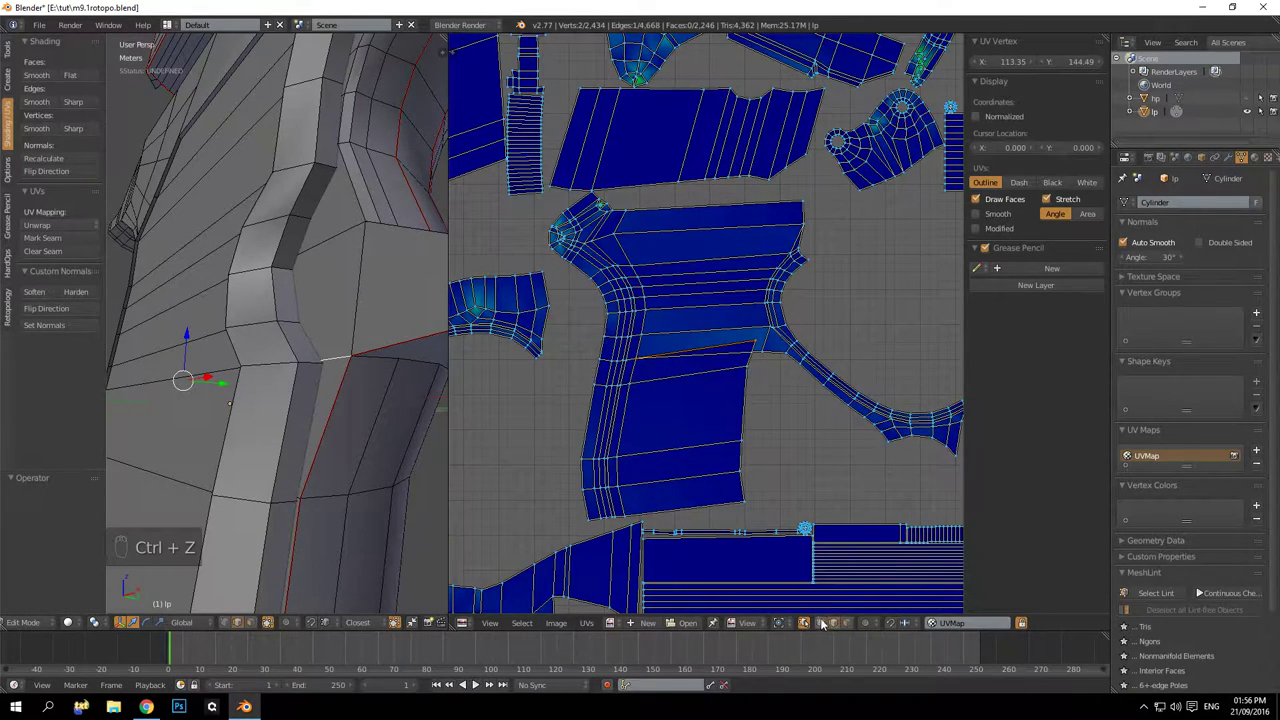
# Try moving individual UV vertices at the grip island's overlap near the trigger guard, and undo the moves
pyautogui.scroll(3, 752, 334)
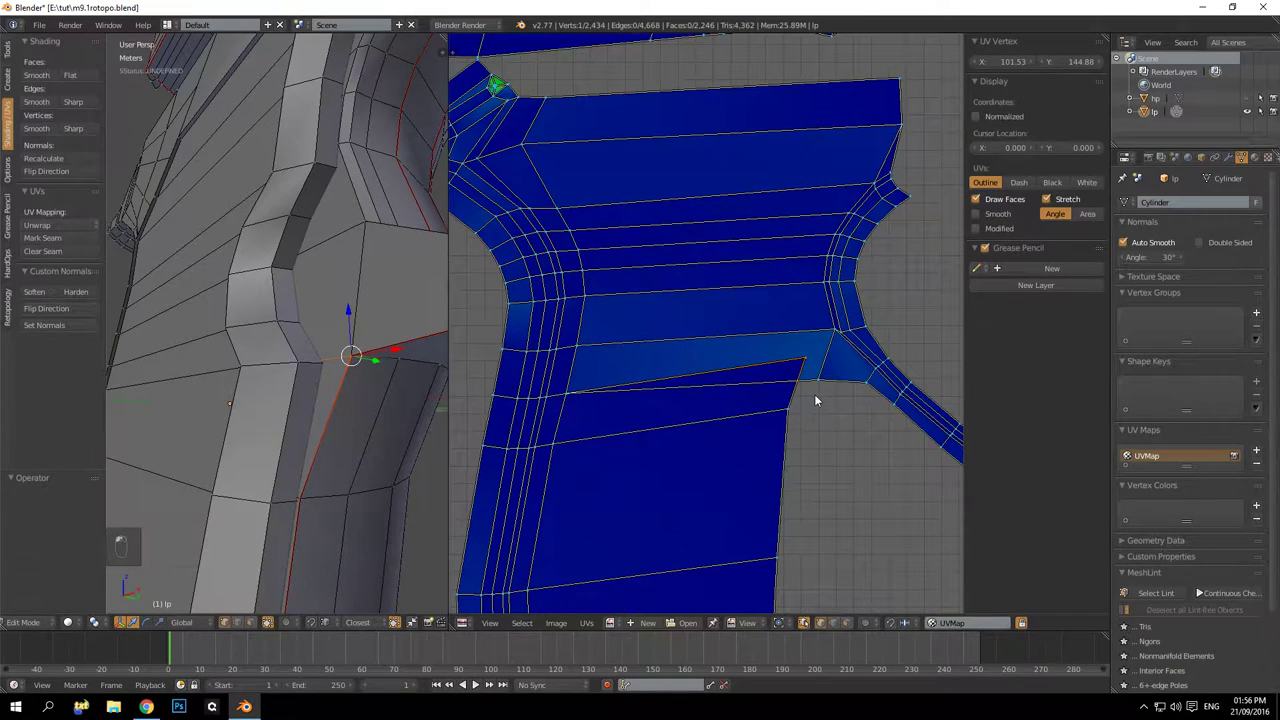
pyautogui.press('g')
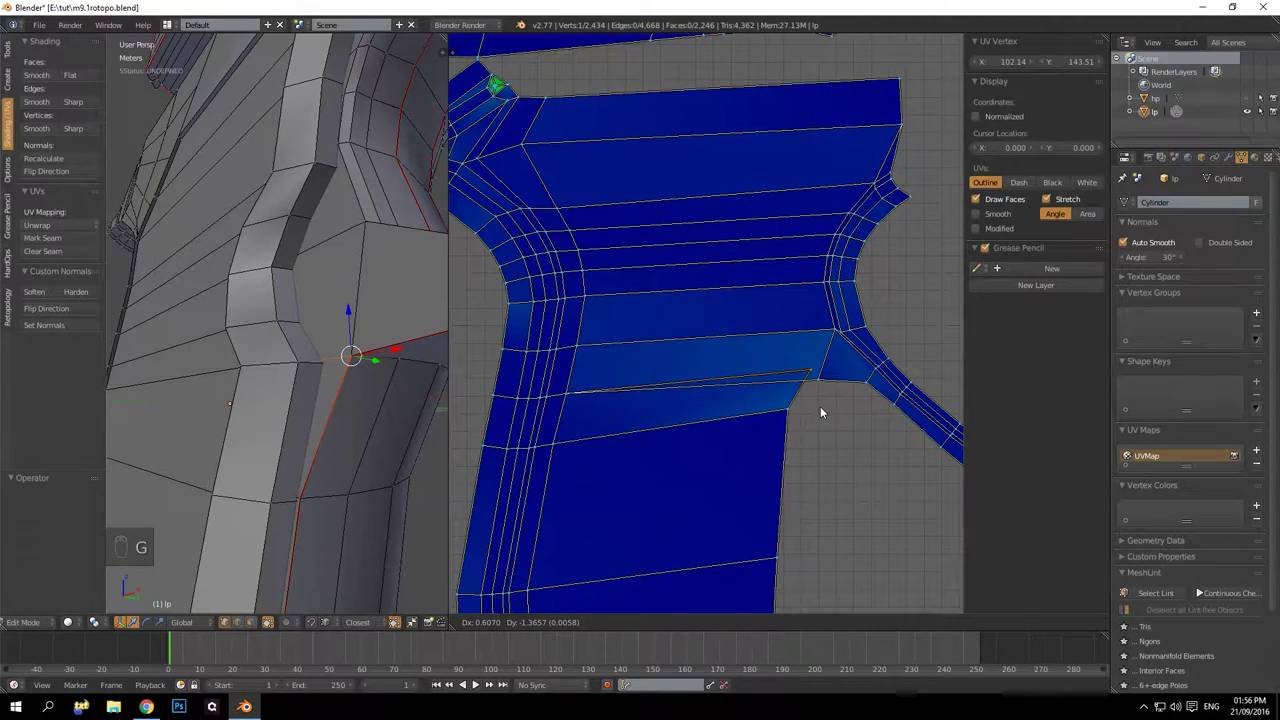
pyautogui.click(824, 377)
pyautogui.press('g')
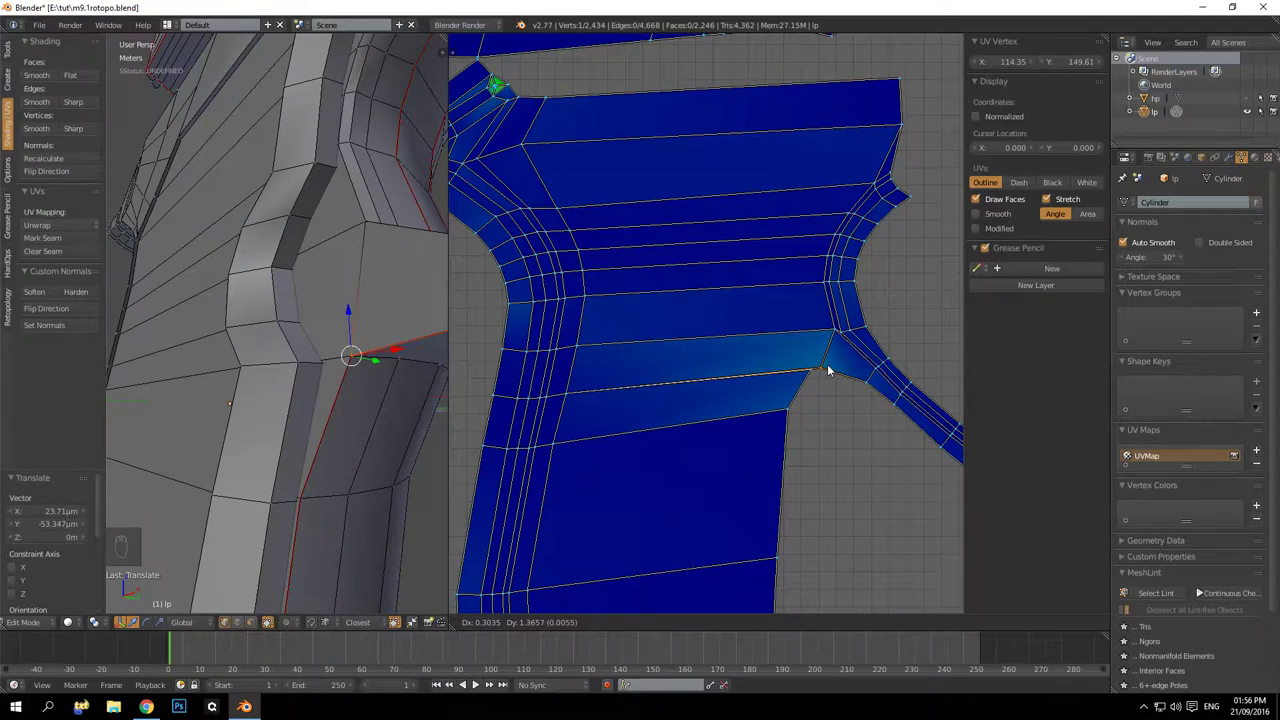
pyautogui.click(828, 370)
pyautogui.hotkey('ctrl', 'z')
pyautogui.hotkey('ctrl', 'z')
pyautogui.hotkey('ctrl', 'z')
pyautogui.hotkey('ctrl', 'z')
pyautogui.hotkey('ctrl', 'z')
pyautogui.hotkey('ctrl', 'z')
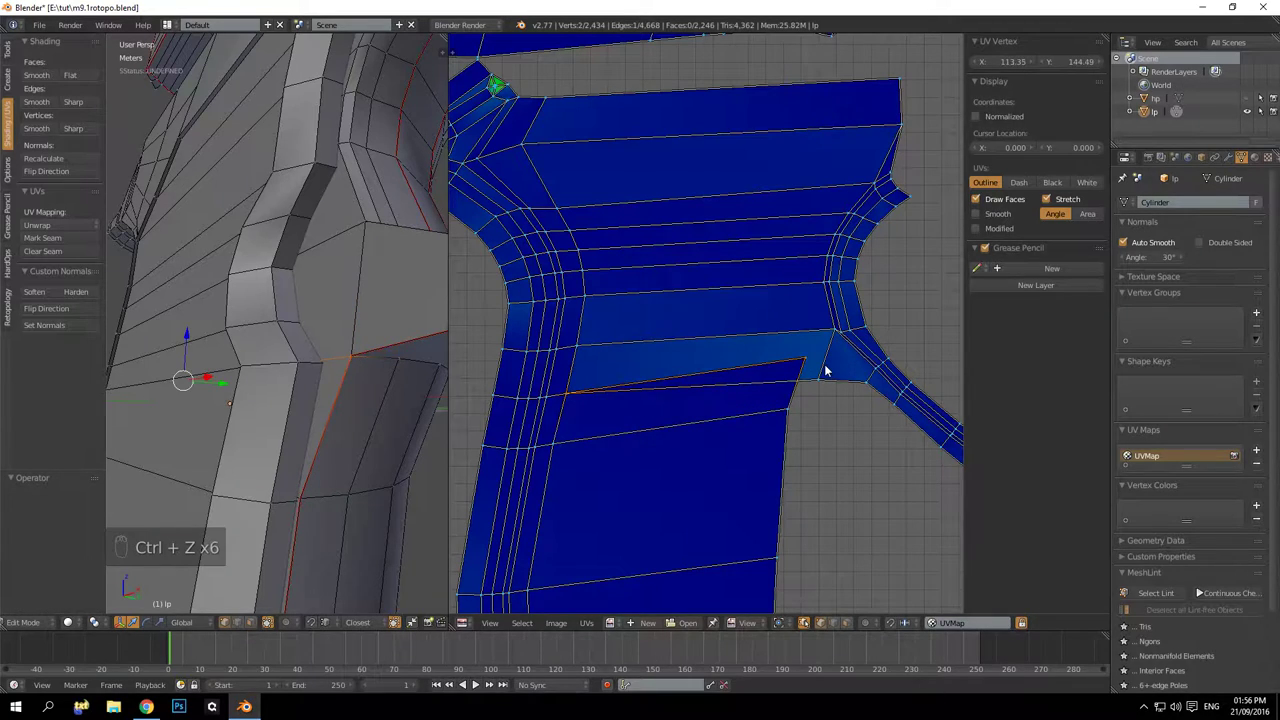
# Mark a seam along the edges of the narrow groove at the back of the grip, and clear the selection
pyautogui.press('a')
pyautogui.scroll(-4, 825, 371)
pyautogui.scroll(-7, 283, 409)
pyautogui.scroll(4, 300, 409)
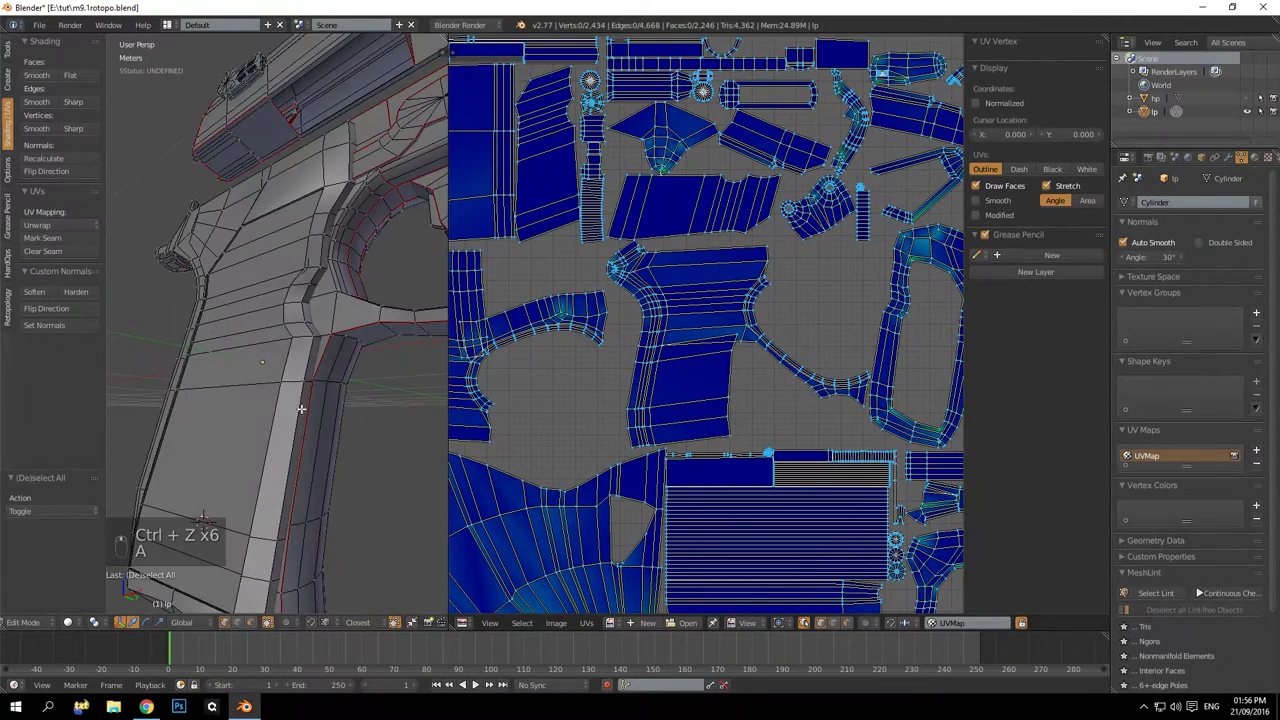
pyautogui.moveTo(300, 409); pyautogui.dragTo(362, 559, button='middle')
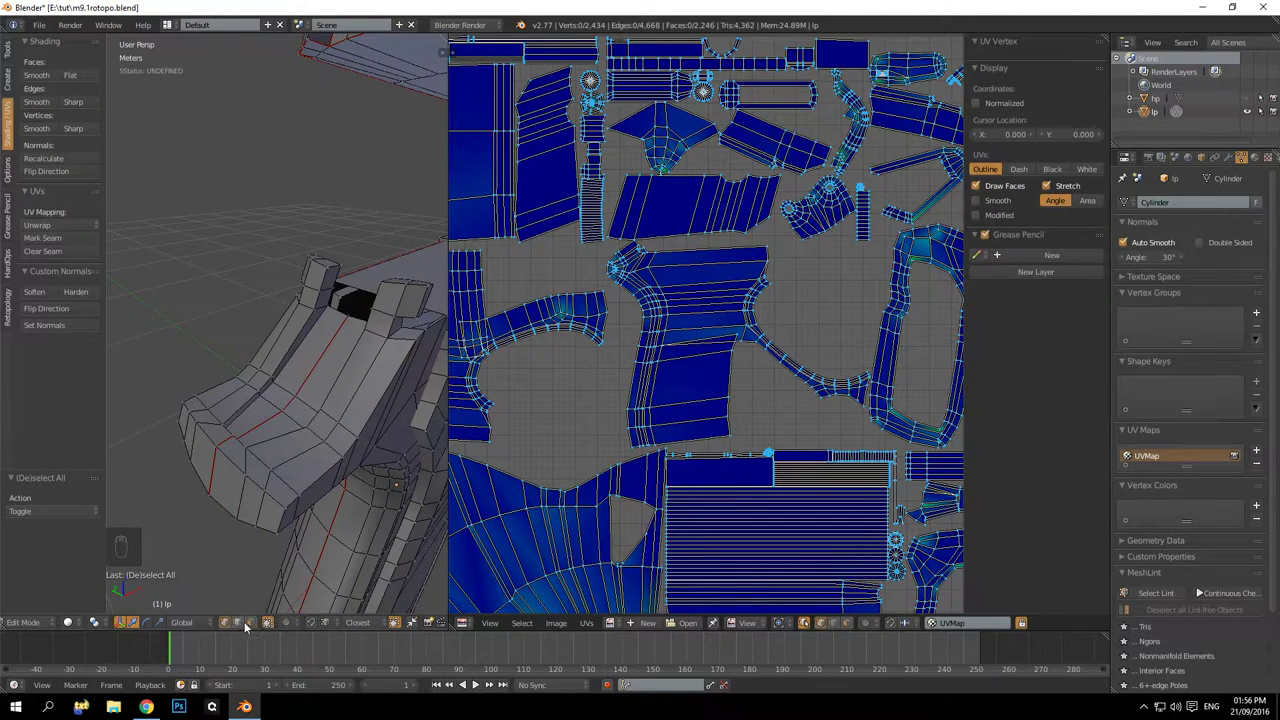
pyautogui.moveTo(292, 423); pyautogui.dragTo(355, 391, button='middle')
pyautogui.scroll(3, 289, 414)
pyautogui.keyDown('alt'); pyautogui.rightClick(214, 440); pyautogui.keyUp('alt')
pyautogui.scroll(-5, 224, 440)
pyautogui.keyDown('alt'); pyautogui.keyDown('shift'); pyautogui.rightClick(276, 337); pyautogui.keyUp('shift'); pyautogui.keyUp('alt')
pyautogui.scroll(5, 343, 346)
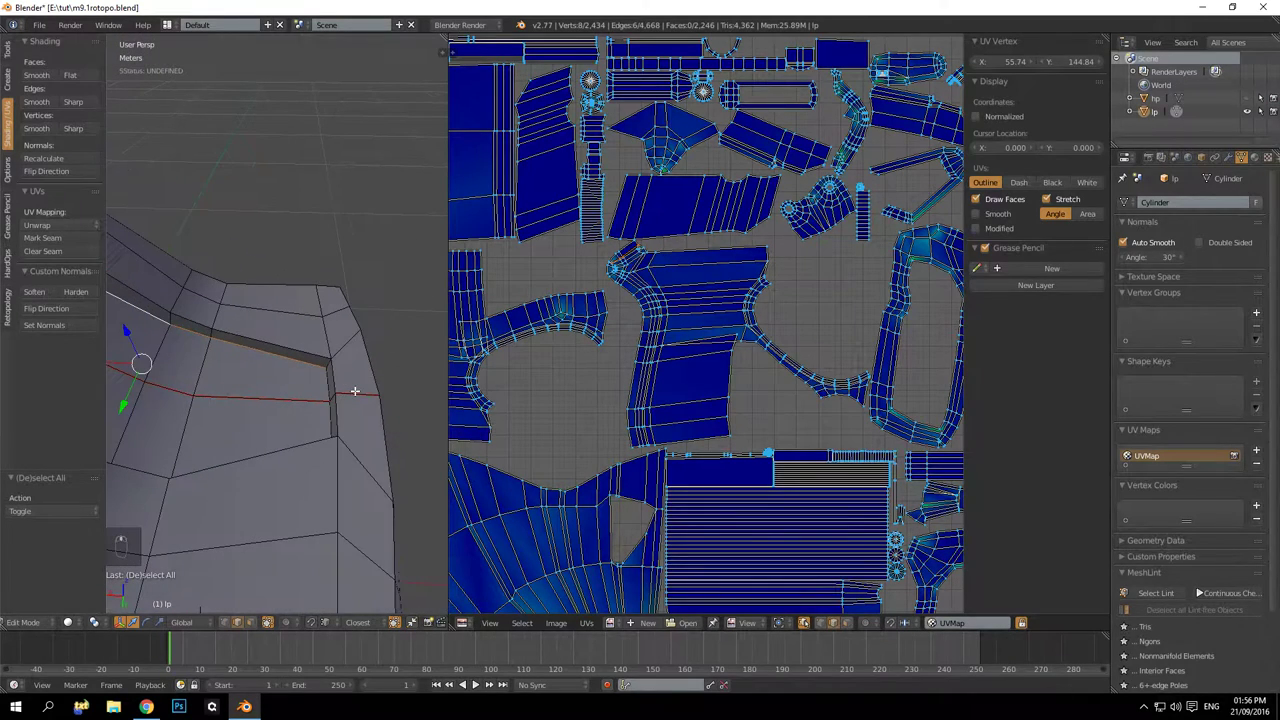
pyautogui.click(42, 238)
pyautogui.scroll(-3, 241, 298)
pyautogui.press('a')
# Examine the stretched fan-shaped UV island and locate its corresponding edge on the pistol's slide
pyautogui.moveTo(334, 306)
pyautogui.mouseDown(button='middle')
pyautogui.moveTo(266, 283)
pyautogui.moveTo(330, 312)
pyautogui.mouseUp(button='middle')
pyautogui.scroll(-5, 694, 306)
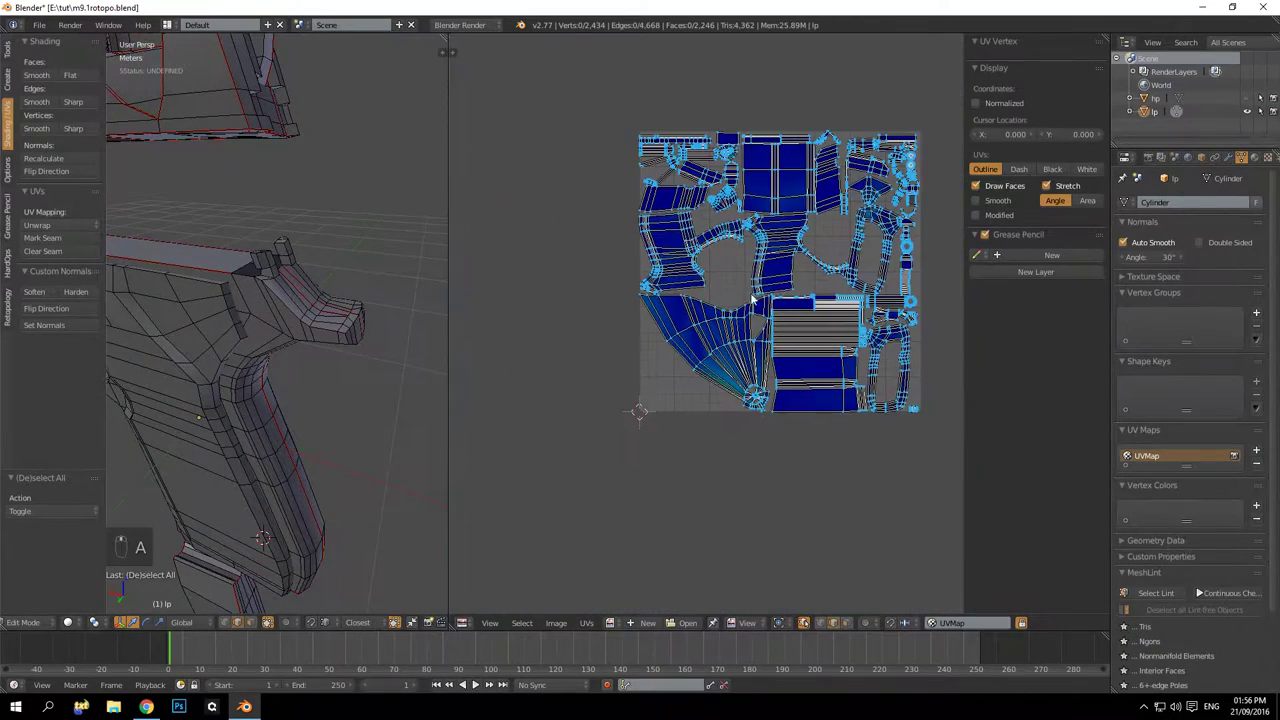
pyautogui.scroll(6, 634, 400)
pyautogui.rightClick(731, 395)
pyautogui.press('KP_Decimal')
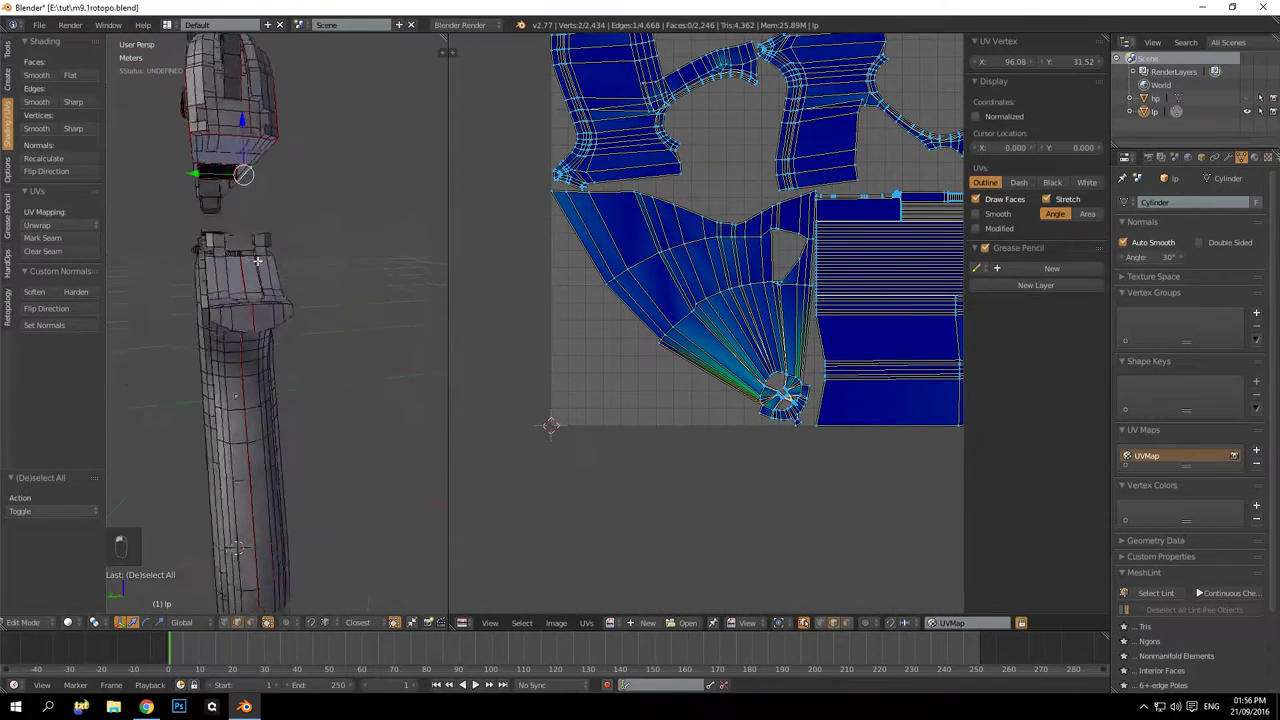
pyautogui.scroll(-10, 273, 265)
pyautogui.moveTo(273, 265); pyautogui.dragTo(168, 253, button='middle')
pyautogui.moveTo(232, 285); pyautogui.dragTo(220, 214, button='middle')
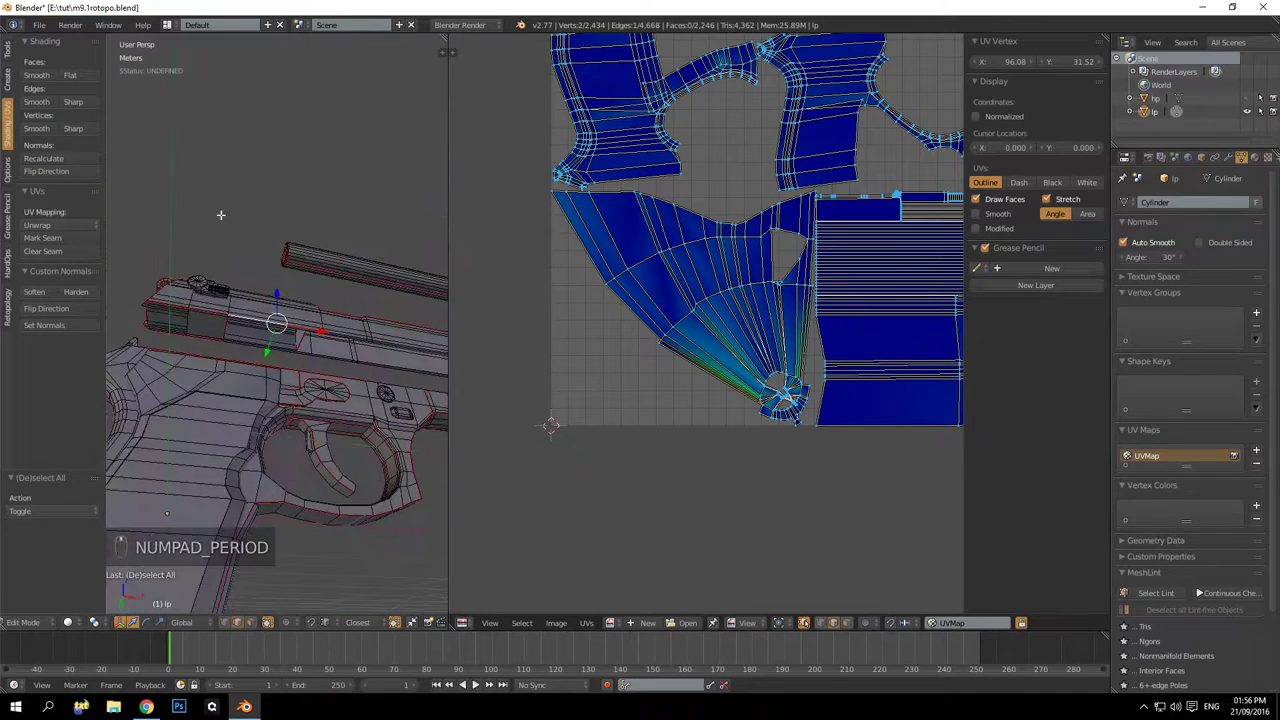
pyautogui.scroll(4, 220, 214)
pyautogui.moveTo(276, 300); pyautogui.dragTo(311, 349, button='middle')
pyautogui.scroll(-4, 311, 349)
# Mark a seam along the slide's lower side edges and the short edge at its rear corner
pyautogui.press('a')
pyautogui.rightClick(376, 314)
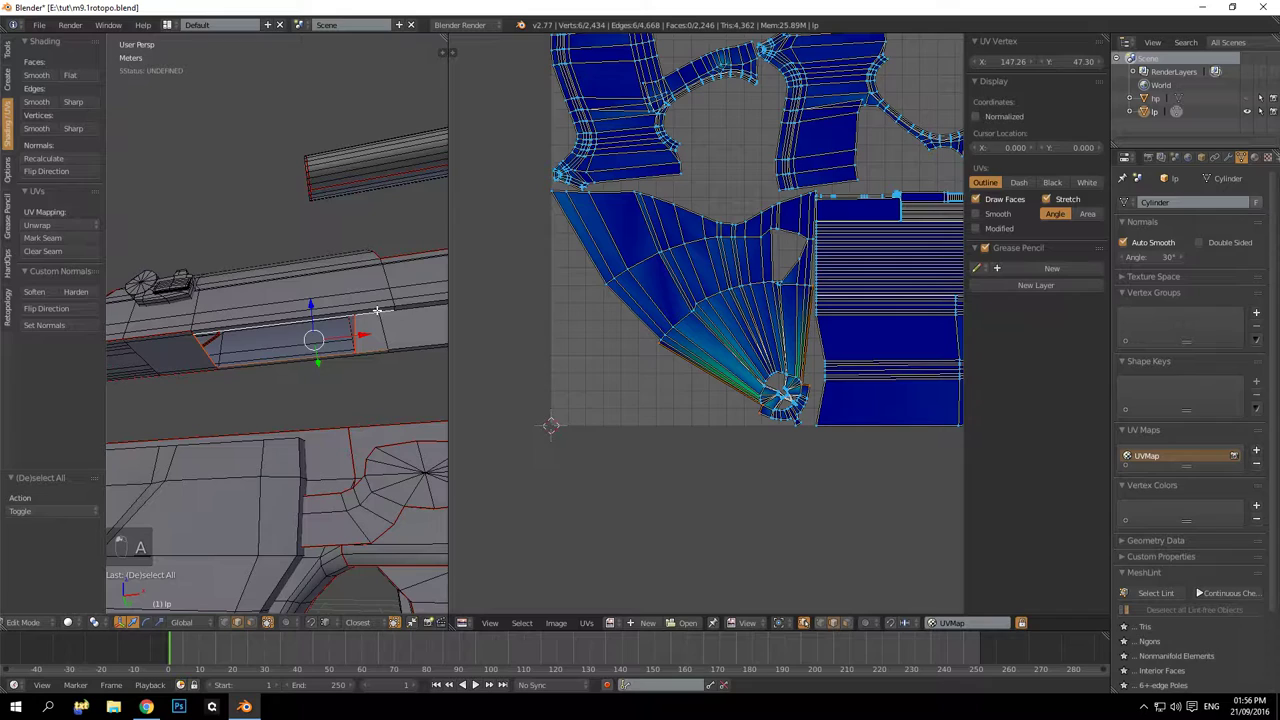
pyautogui.press('a')
pyautogui.press('a')
pyautogui.scroll(-3, 200, 297)
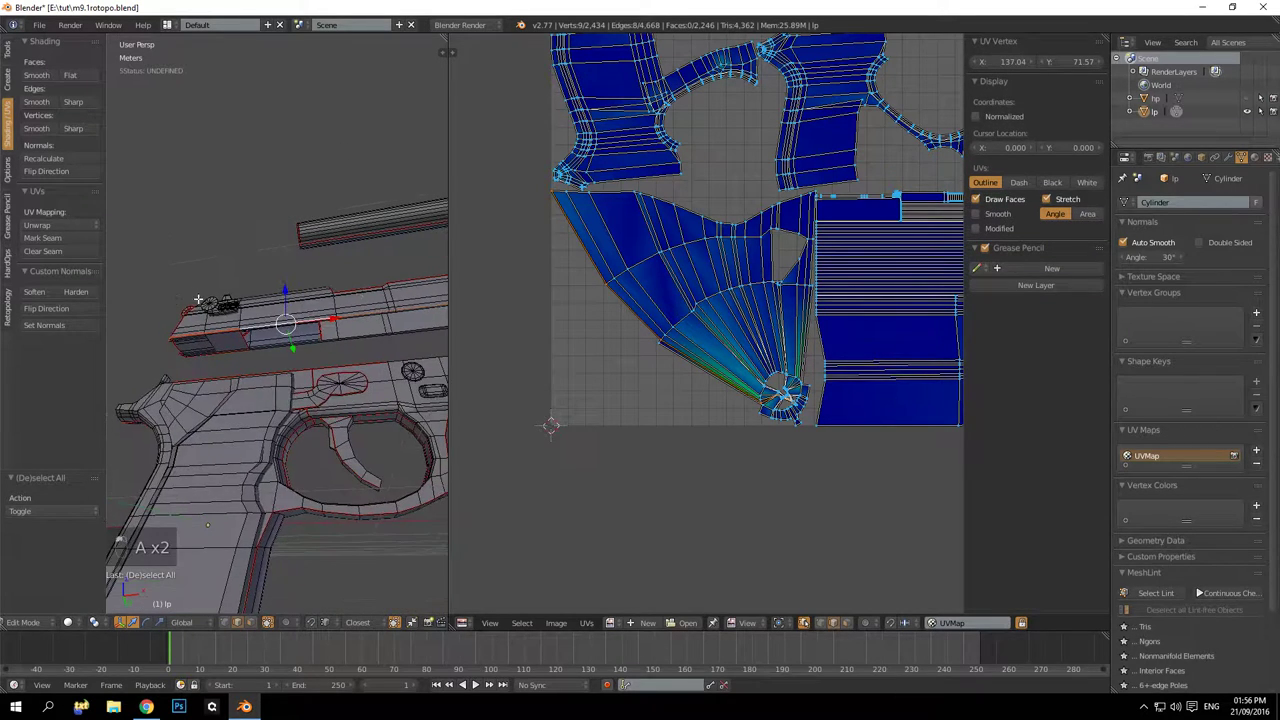
pyautogui.moveTo(198, 299); pyautogui.dragTo(338, 327, button='middle')
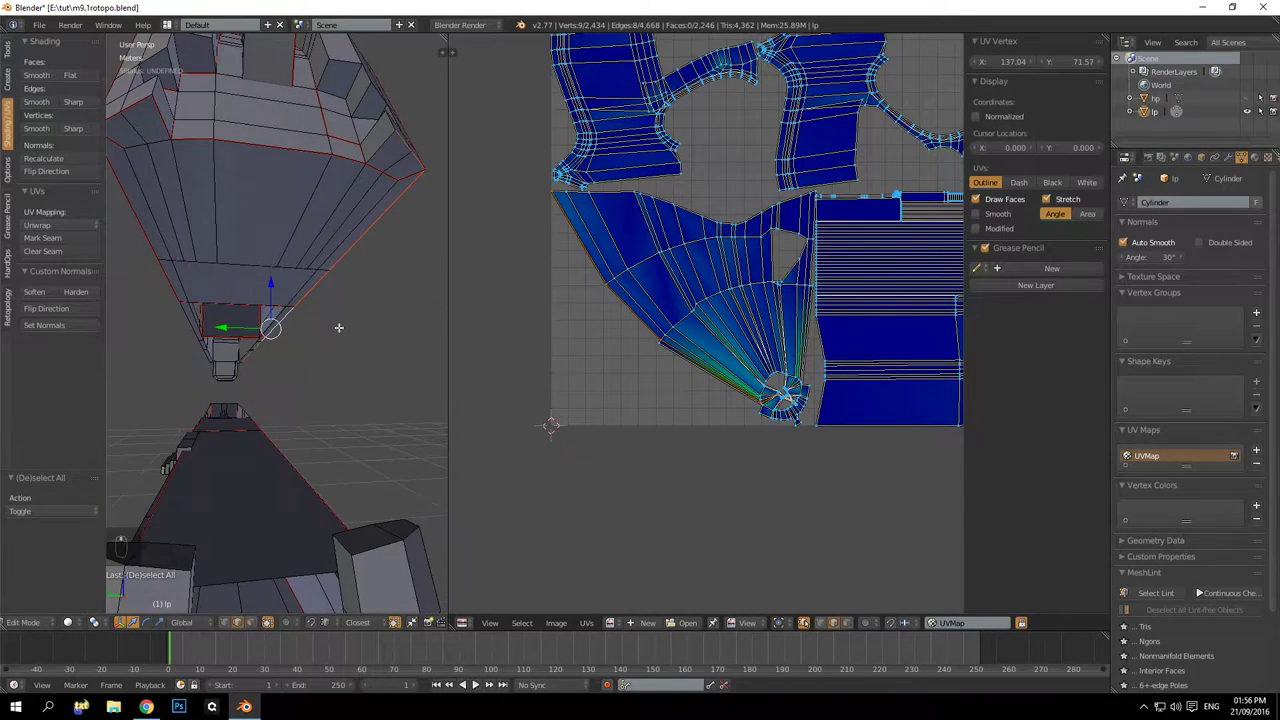
pyautogui.keyDown('shift'); pyautogui.rightClick(378, 152); pyautogui.keyUp('shift')
pyautogui.moveTo(377, 153); pyautogui.dragTo(237, 251, button='middle')
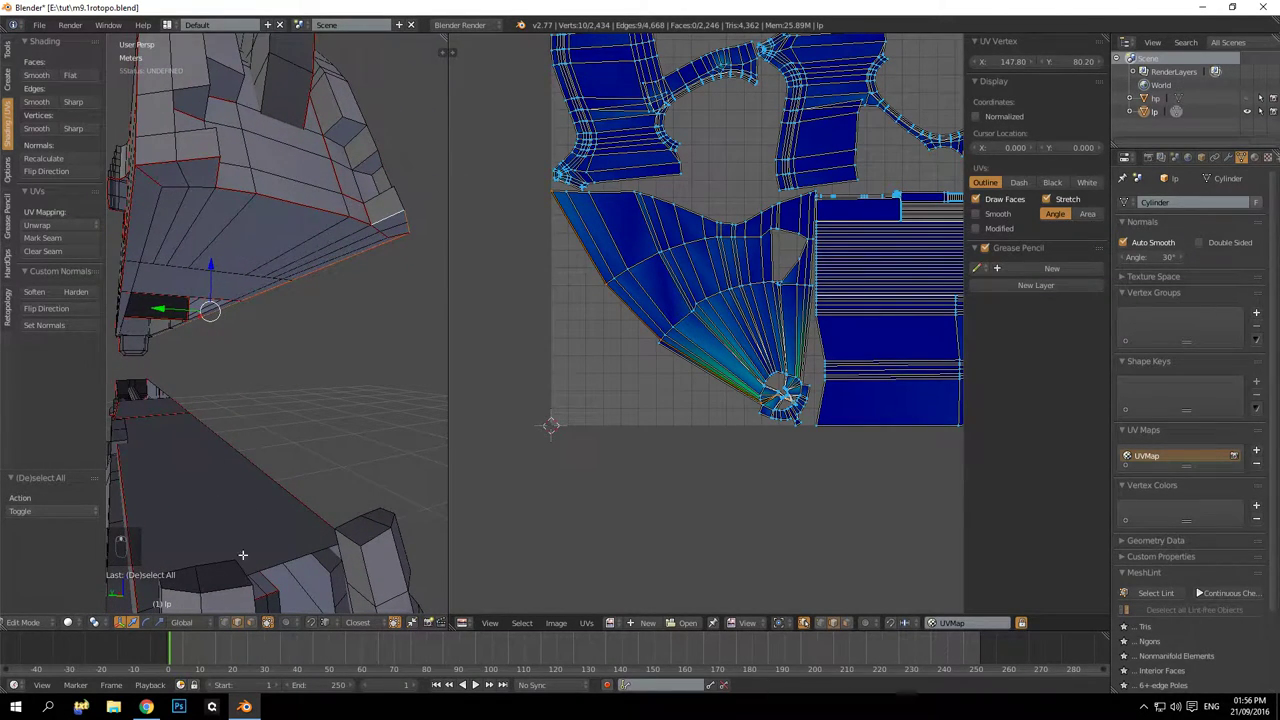
pyautogui.click(60, 237)
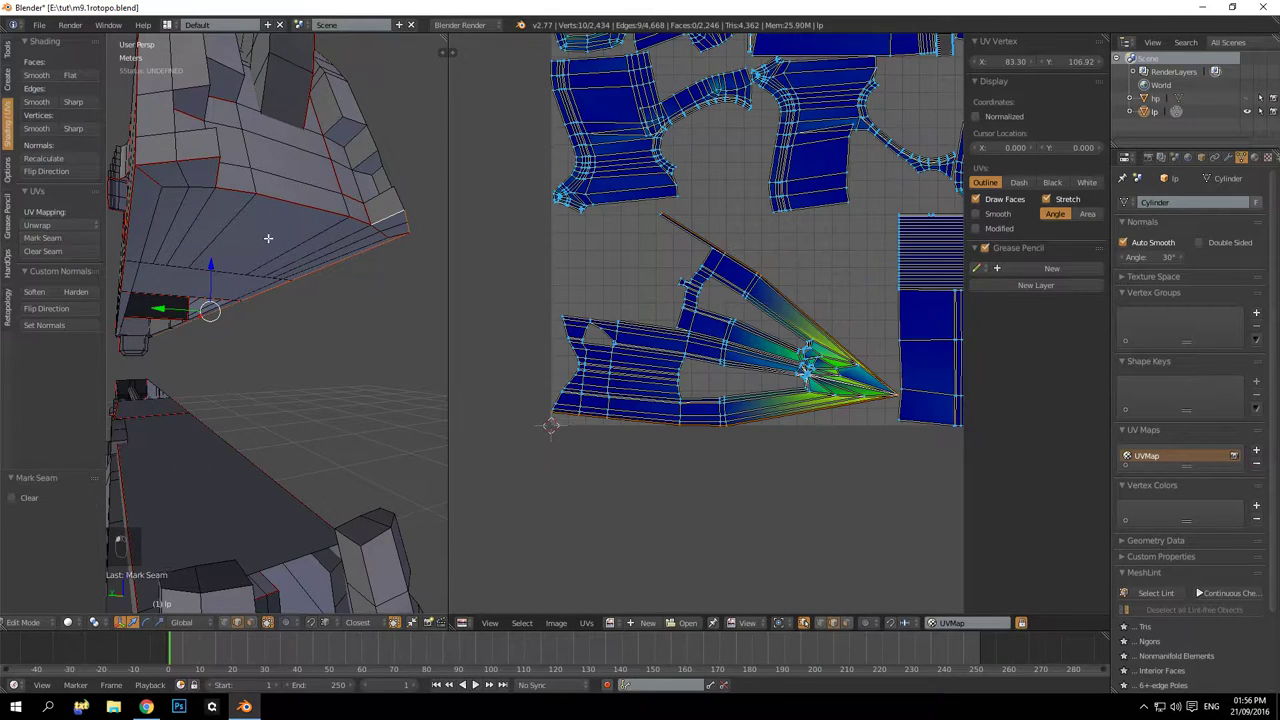
# Select the short edges around the slide's rear corner notch and clear the seam from the outermost edge
pyautogui.moveTo(250, 260); pyautogui.dragTo(217, 193, button='middle')
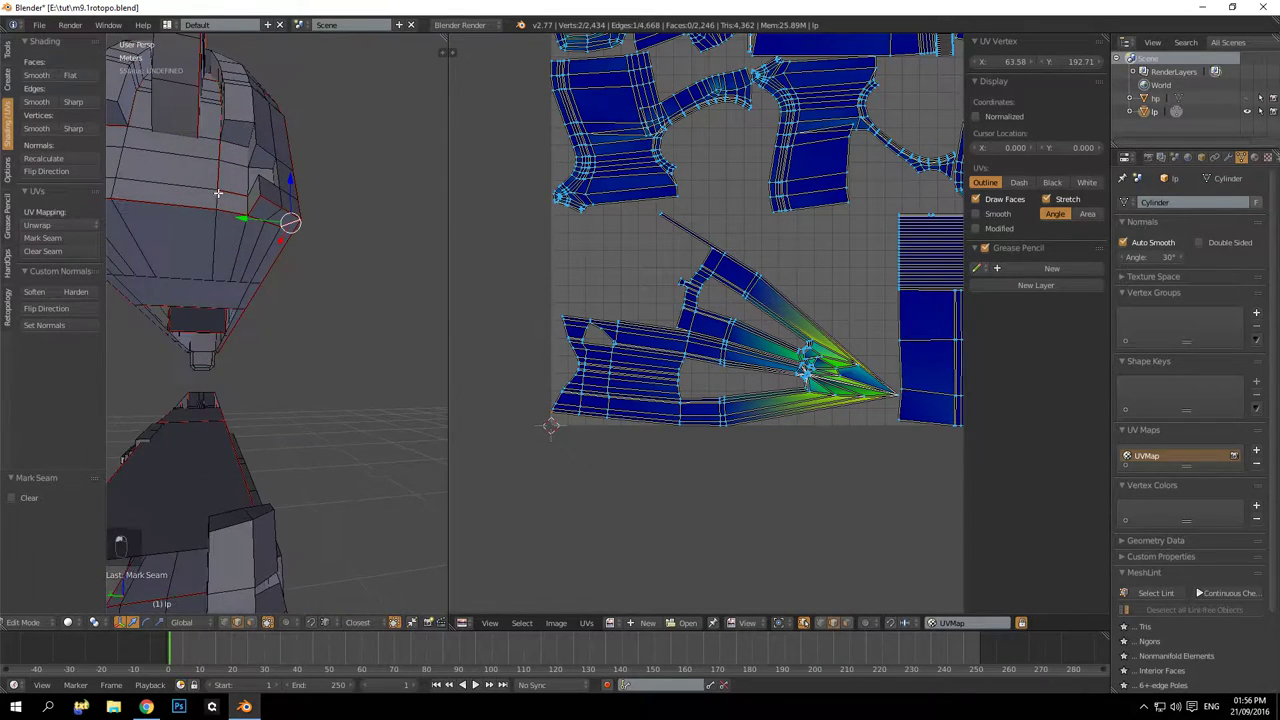
pyautogui.keyDown('ctrl'); pyautogui.click(256, 215); pyautogui.keyUp('ctrl')
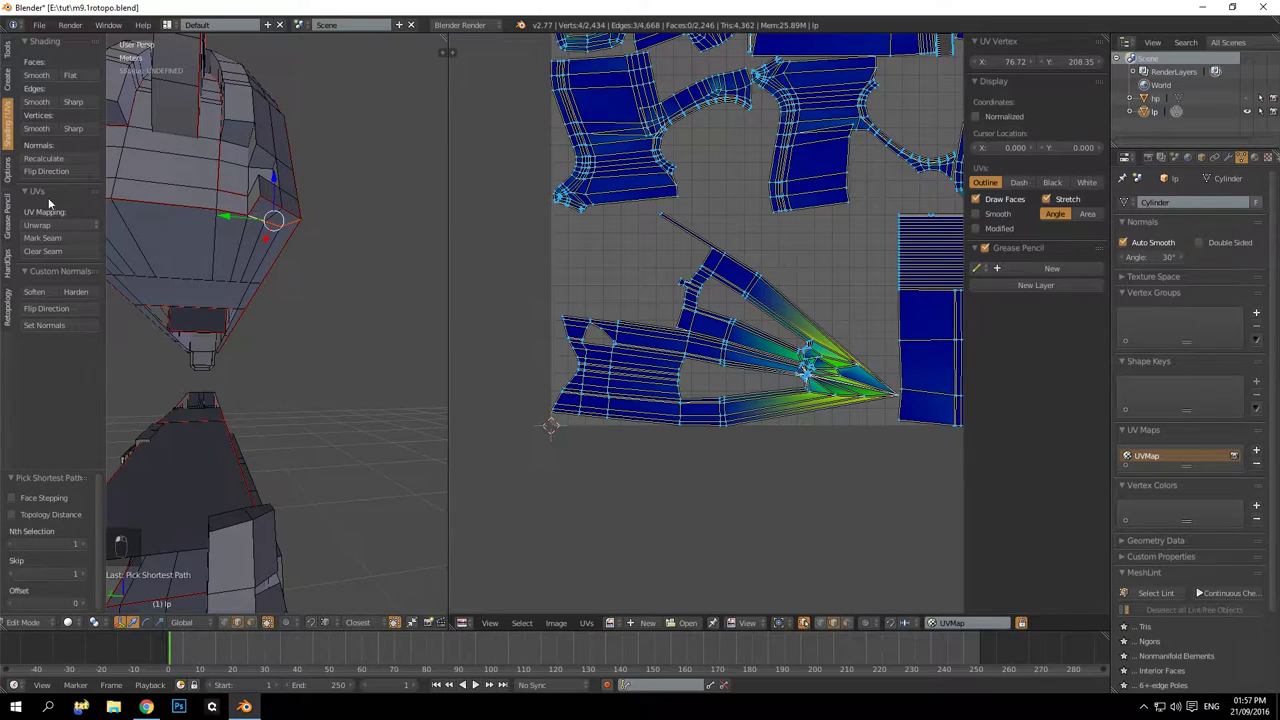
pyautogui.press('a')
pyautogui.moveTo(200, 256); pyautogui.dragTo(257, 251, button='middle')
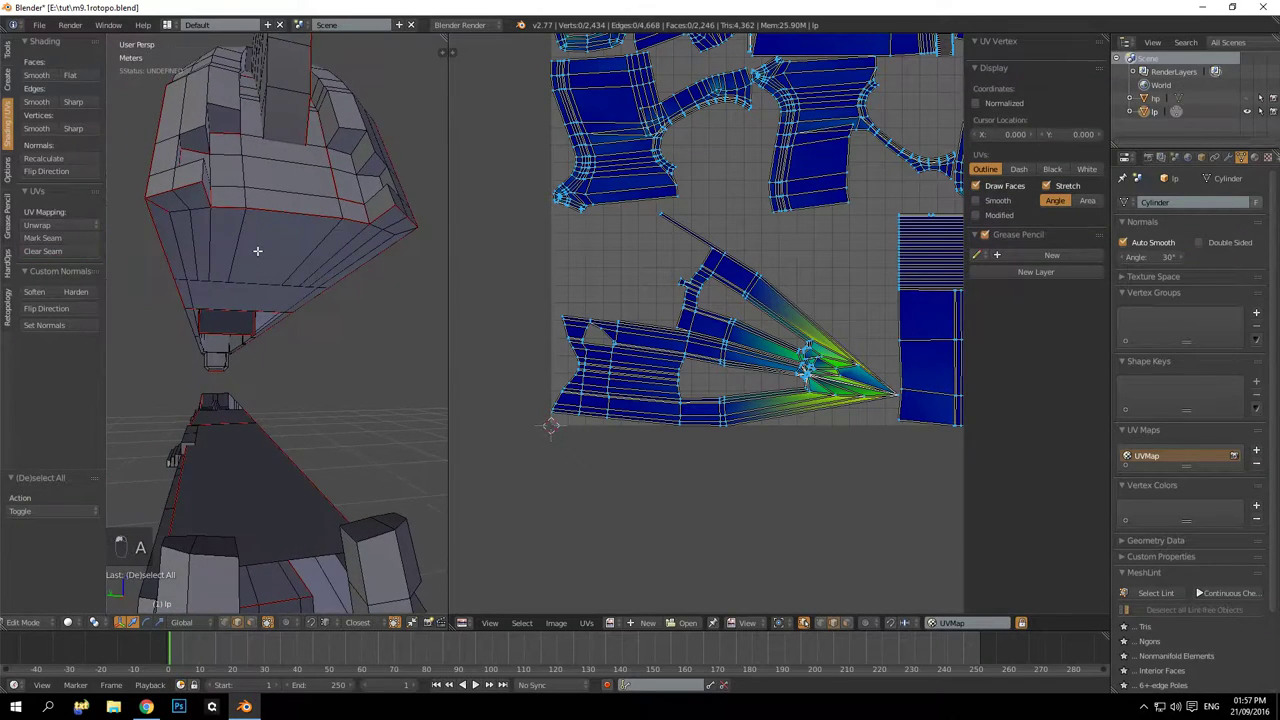
pyautogui.click(157, 204)
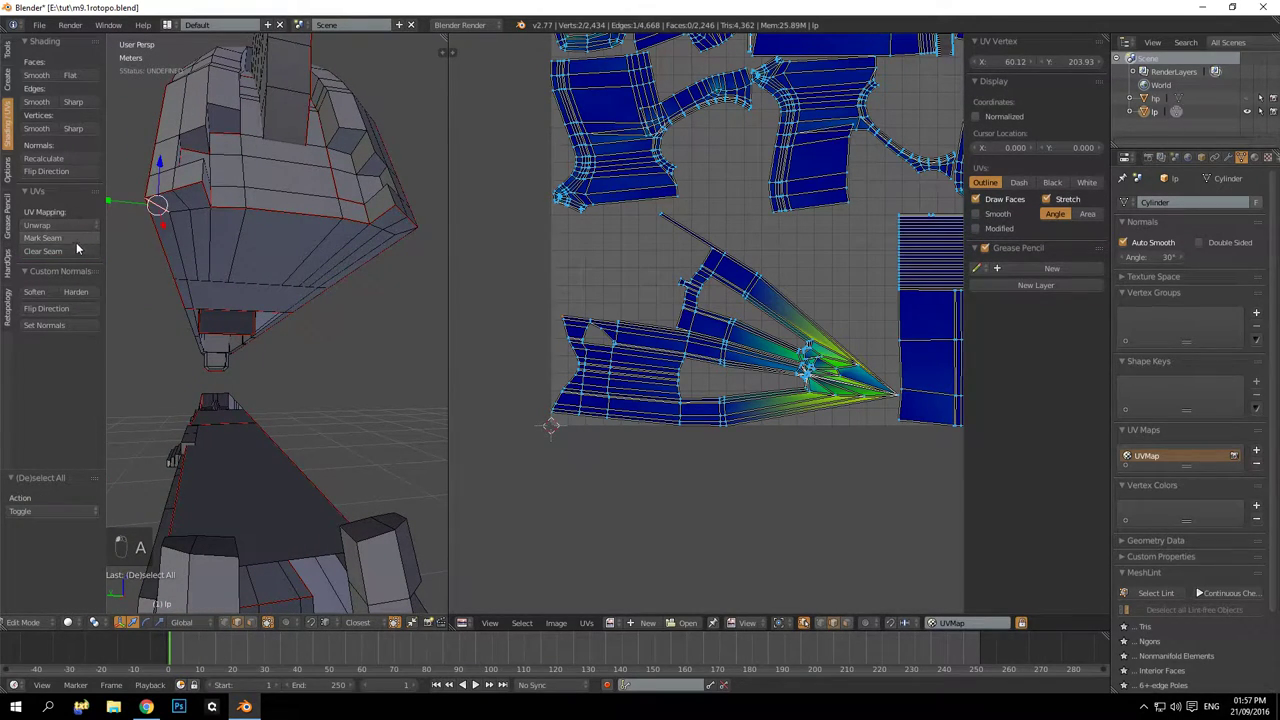
pyautogui.click(43, 251)
# Review the updated UV layout around the stretched slide island and switch to the Chrome window
pyautogui.scroll(2, 714, 318)
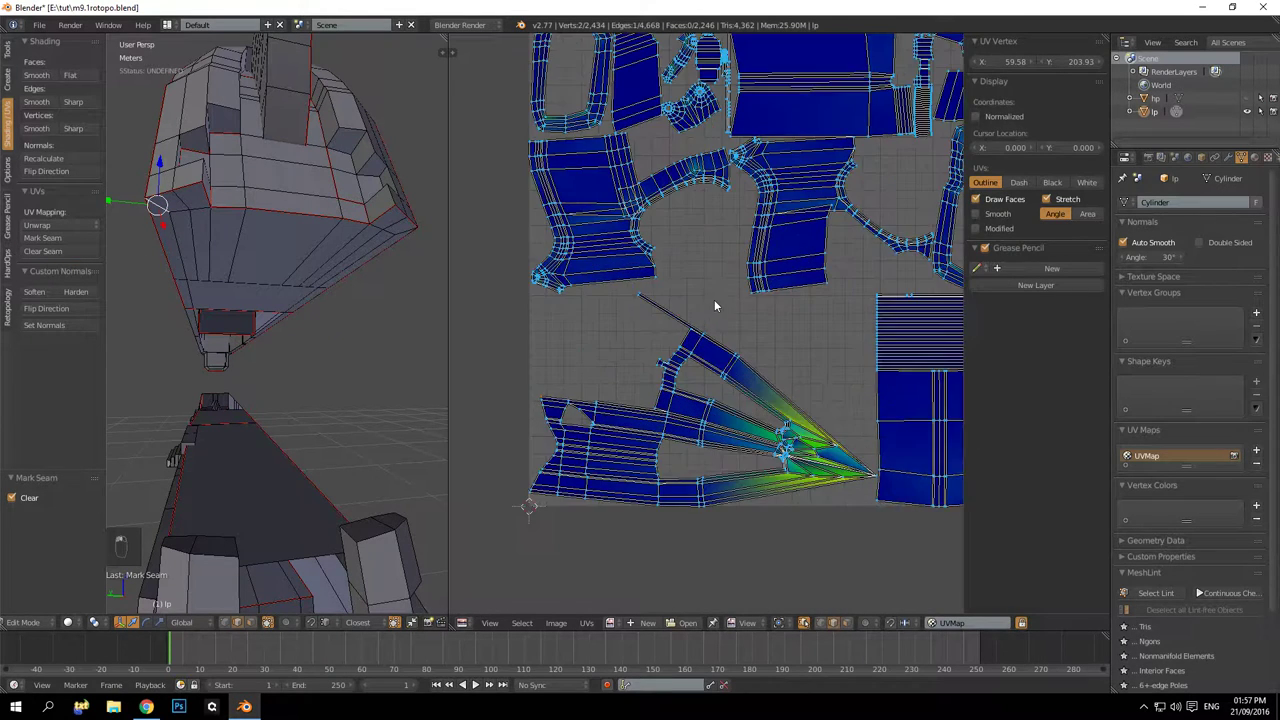
pyautogui.moveTo(714, 274); pyautogui.dragTo(594, 437, button='middle')
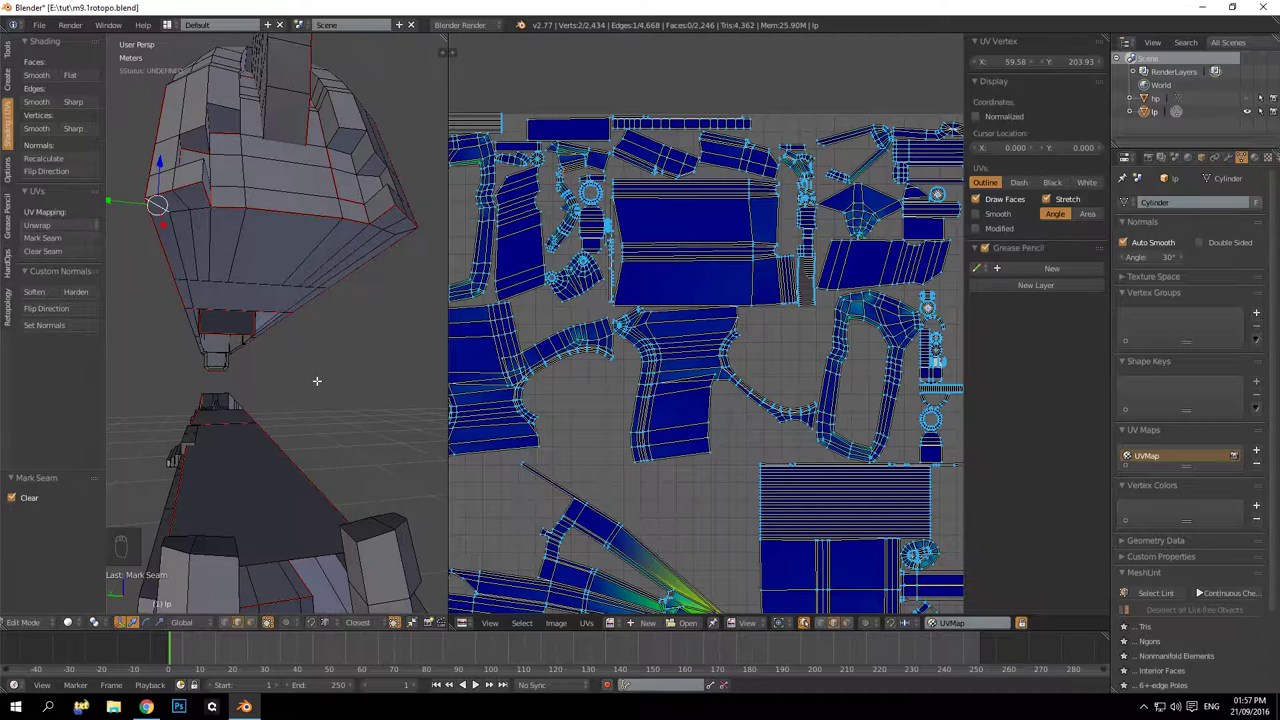
pyautogui.hotkey('alt', 'Tab')
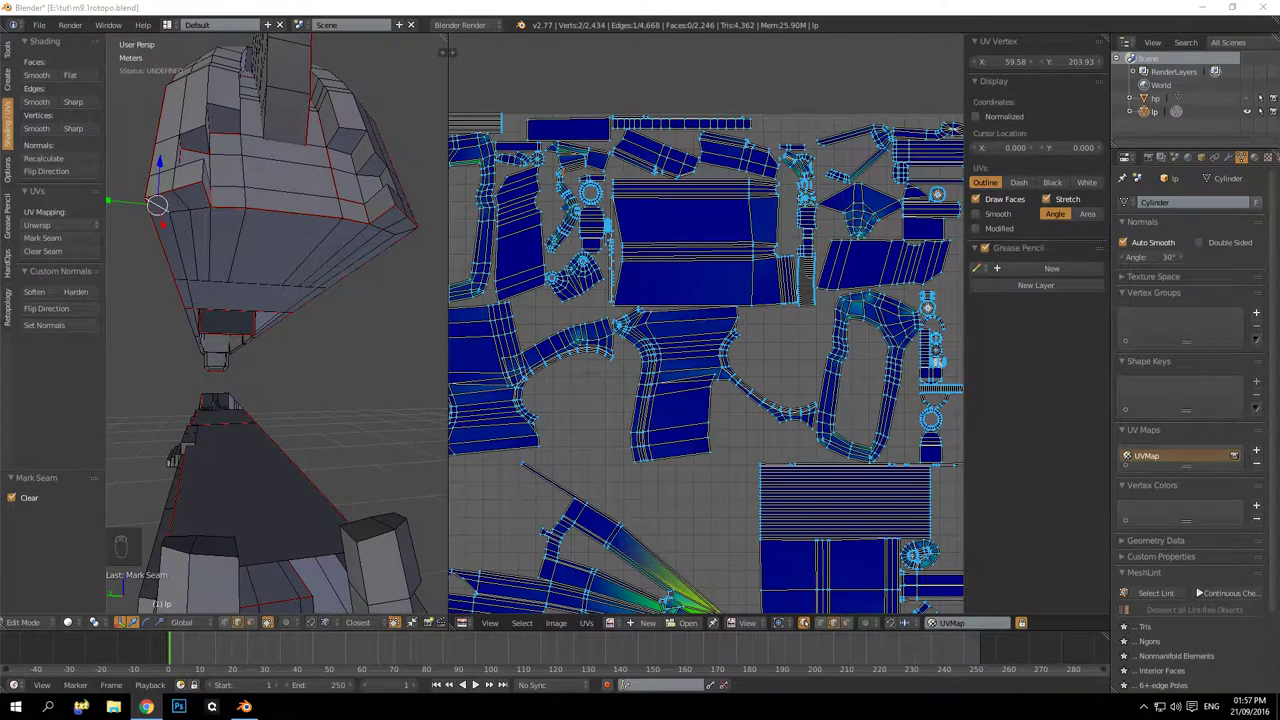